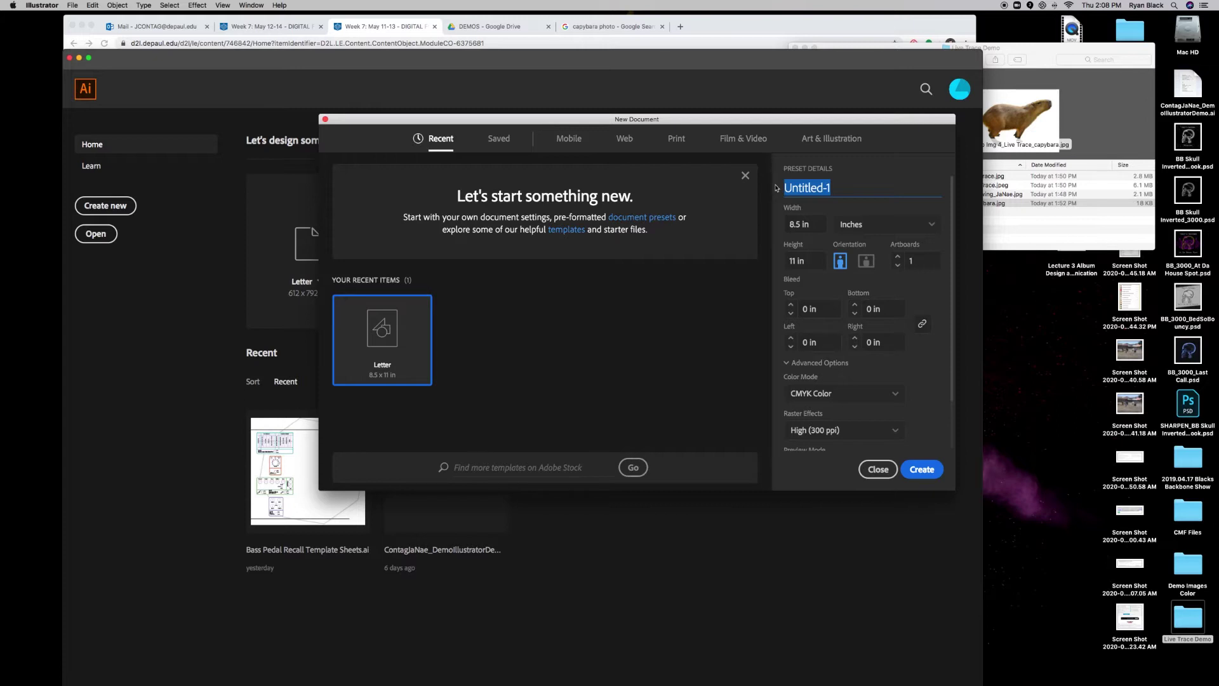
# - Name the new 8.5 × 11 in CMYK document with the author's name plus 'TechEx5_Live Trace' and create it
pyautogui.press('BackSpace')
pyautogui.write('Contag')
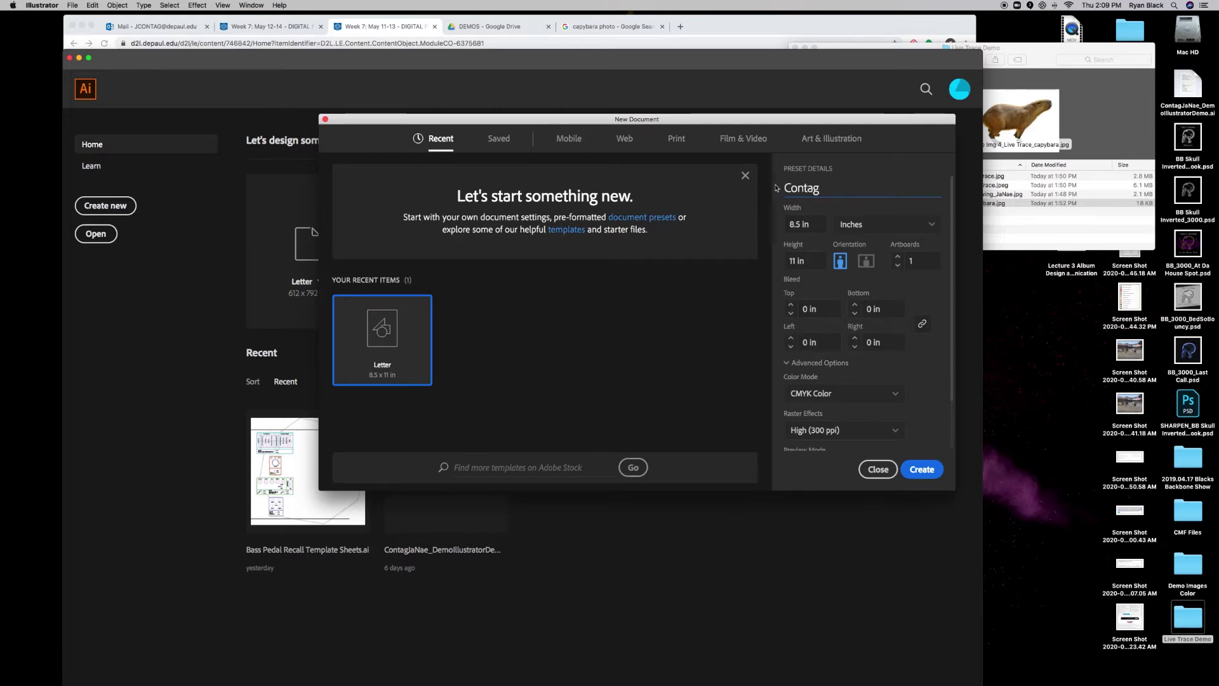
pyautogui.write('JaNae_')
pyautogui.write('Tech')
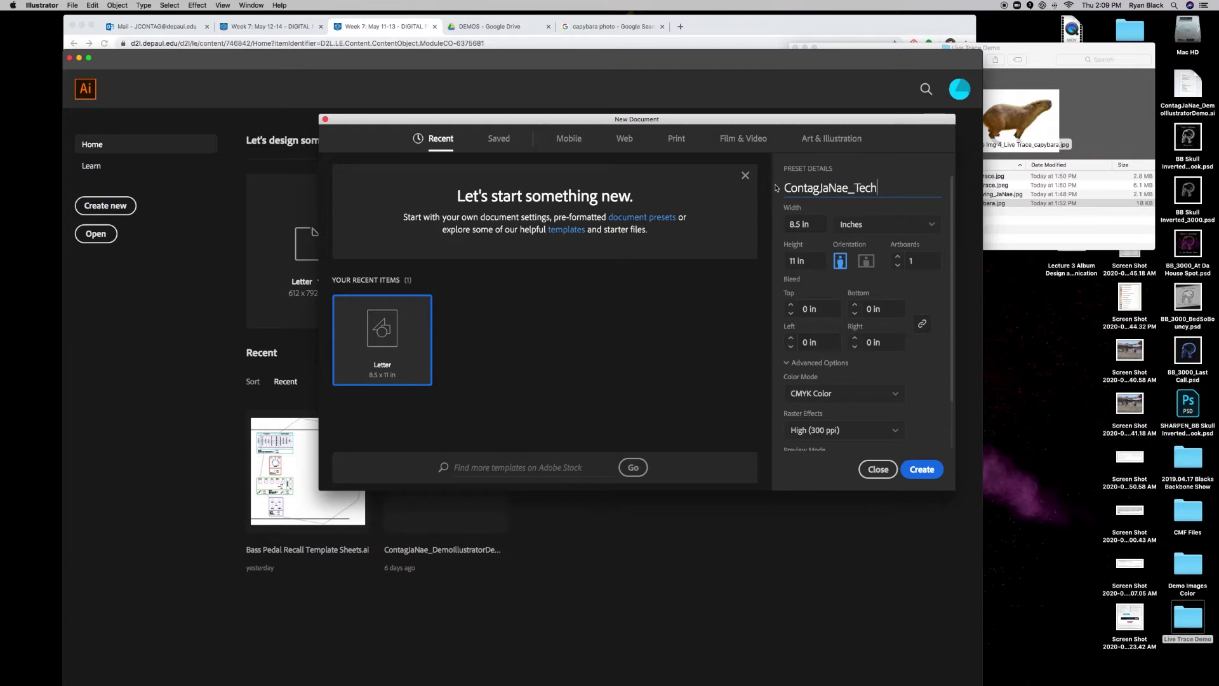
pyautogui.write('Ex5_Live Trace')
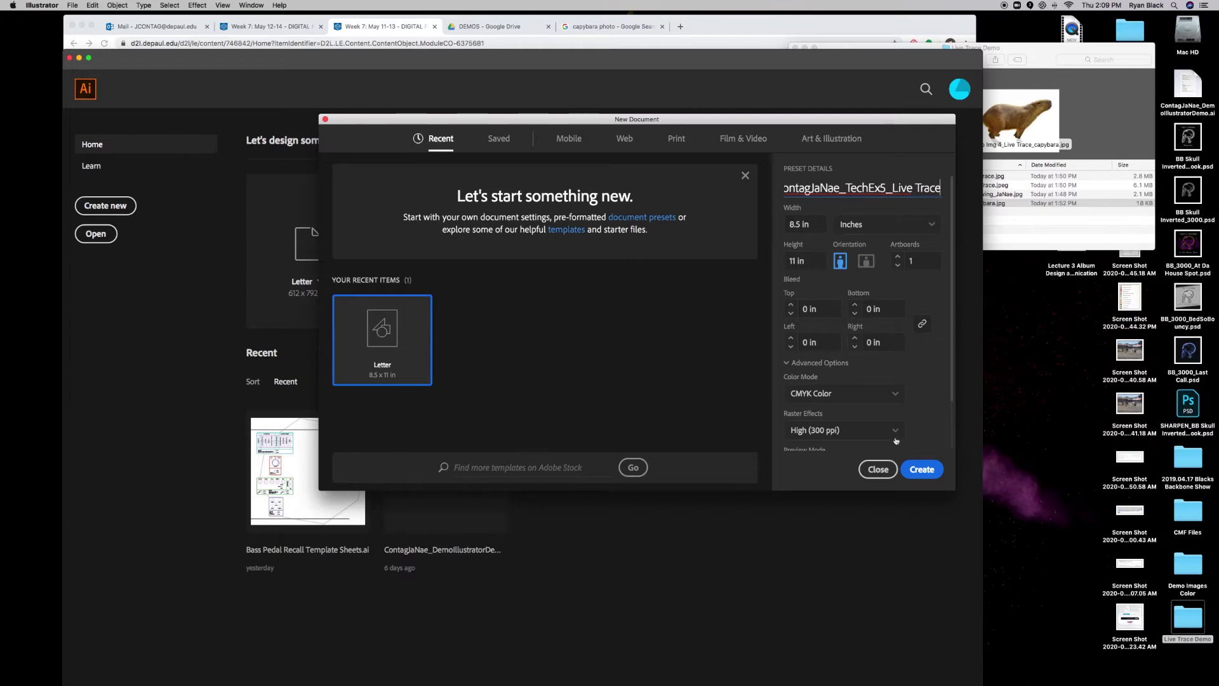
pyautogui.click(914, 473)
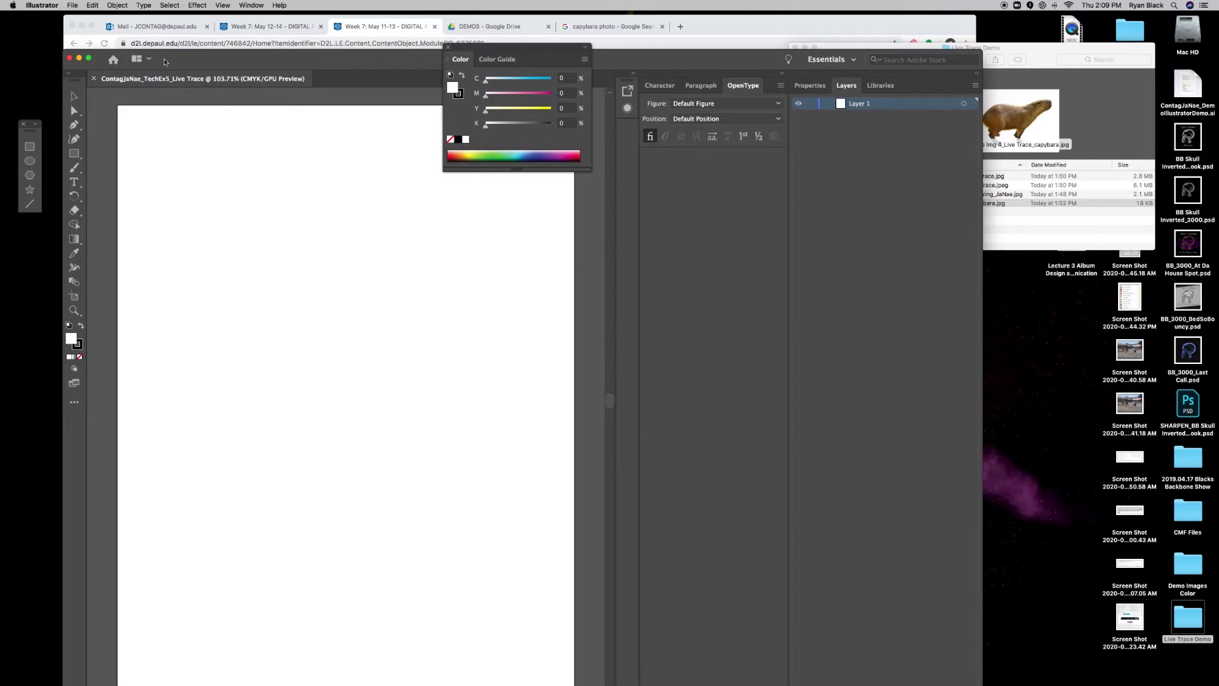
# - Maximize the workspace, dock the Color panel on the right, and centre the artboard for drawing
pyautogui.moveTo(176, 61); pyautogui.dragTo(172, 31)
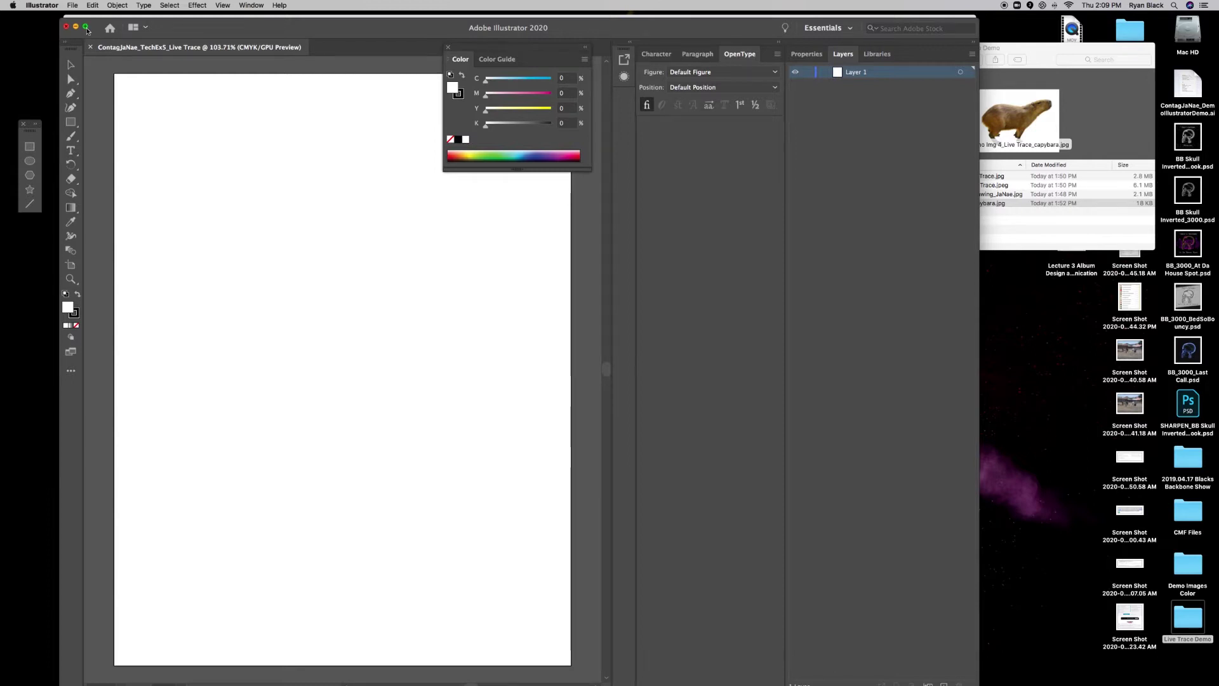
pyautogui.click(87, 27)
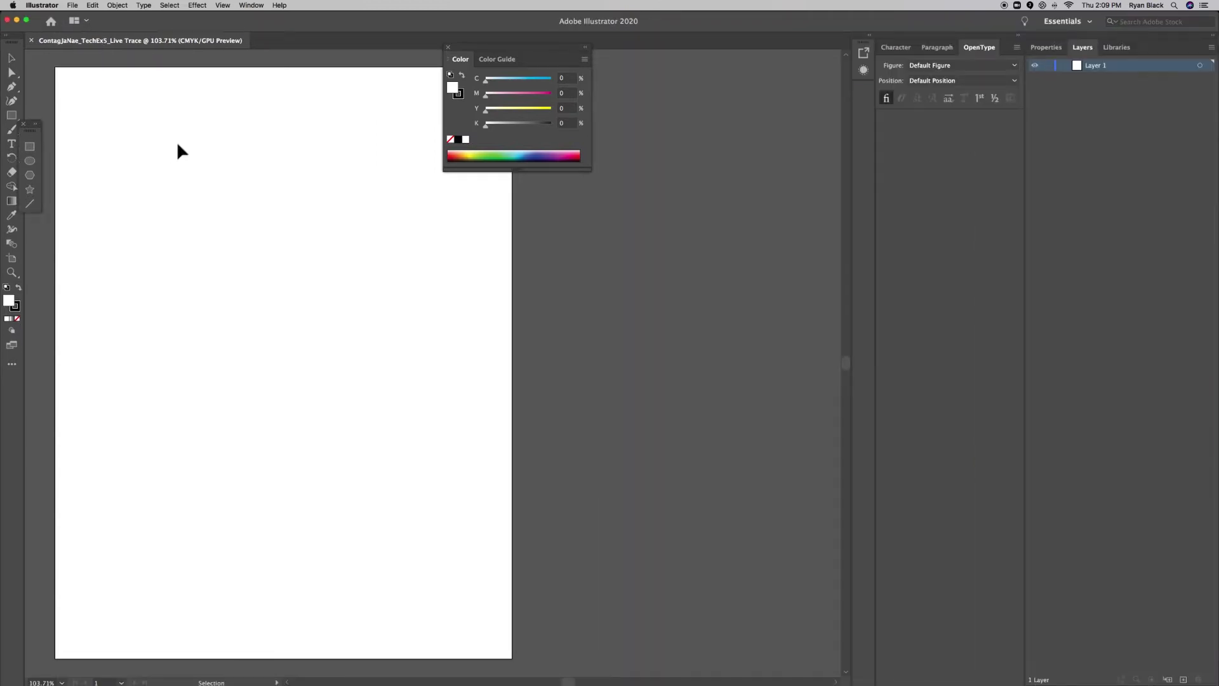
pyautogui.moveTo(468, 49); pyautogui.dragTo(912, 137)
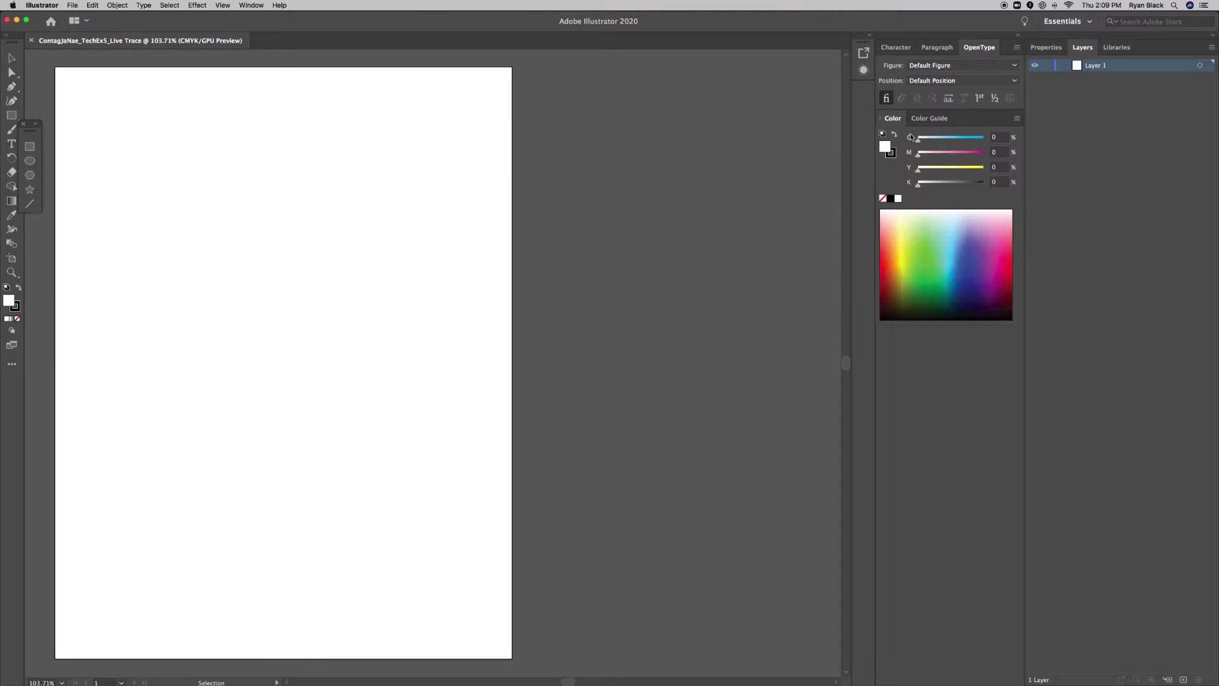
pyautogui.moveTo(567, 682)
pyautogui.mouseDown()
pyautogui.moveTo(541, 681)
pyautogui.moveTo(556, 682)
pyautogui.mouseUp()
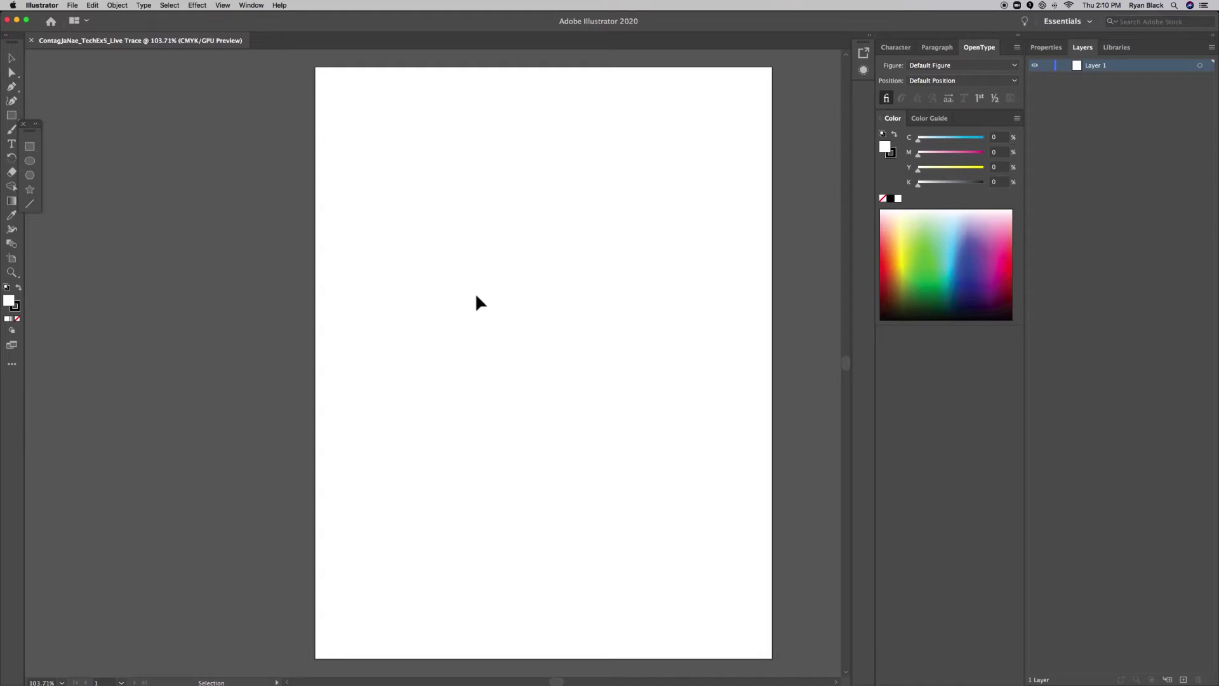
pyautogui.press('p')
# - Draw a closed lightning-bolt outline with the Pen tool on the page's left side
pyautogui.click(400, 163)
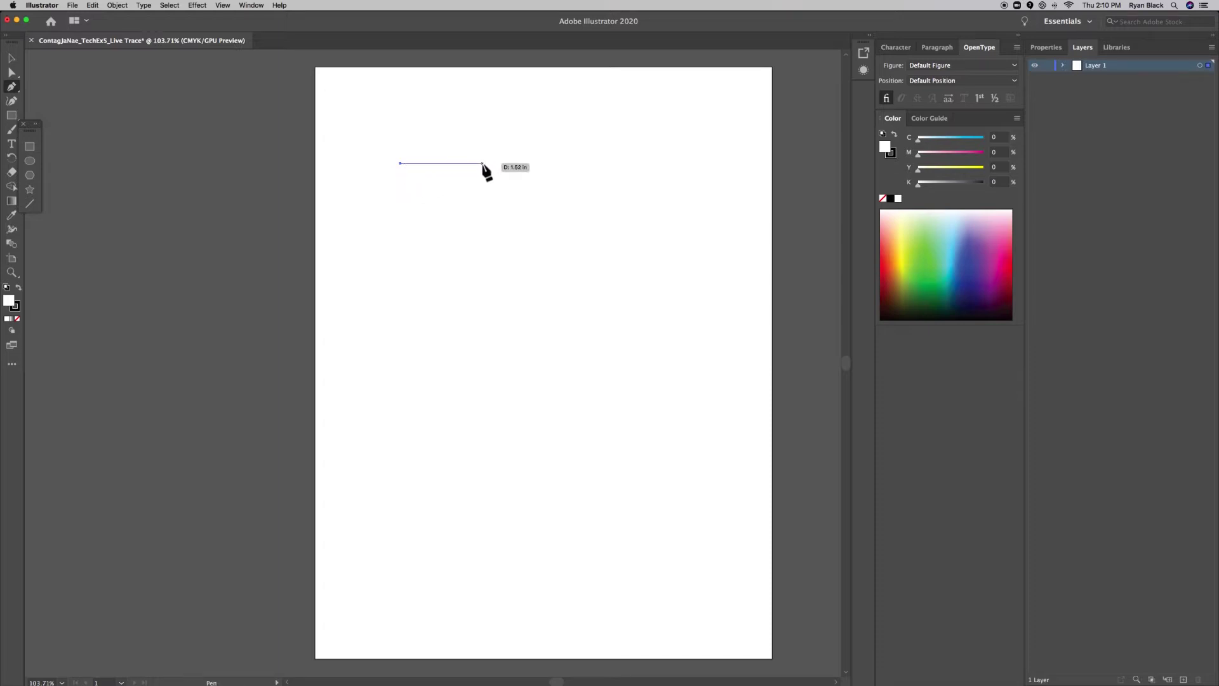
pyautogui.click(513, 163)
pyautogui.click(462, 222)
pyautogui.click(482, 256)
pyautogui.click(436, 305)
pyautogui.click(472, 382)
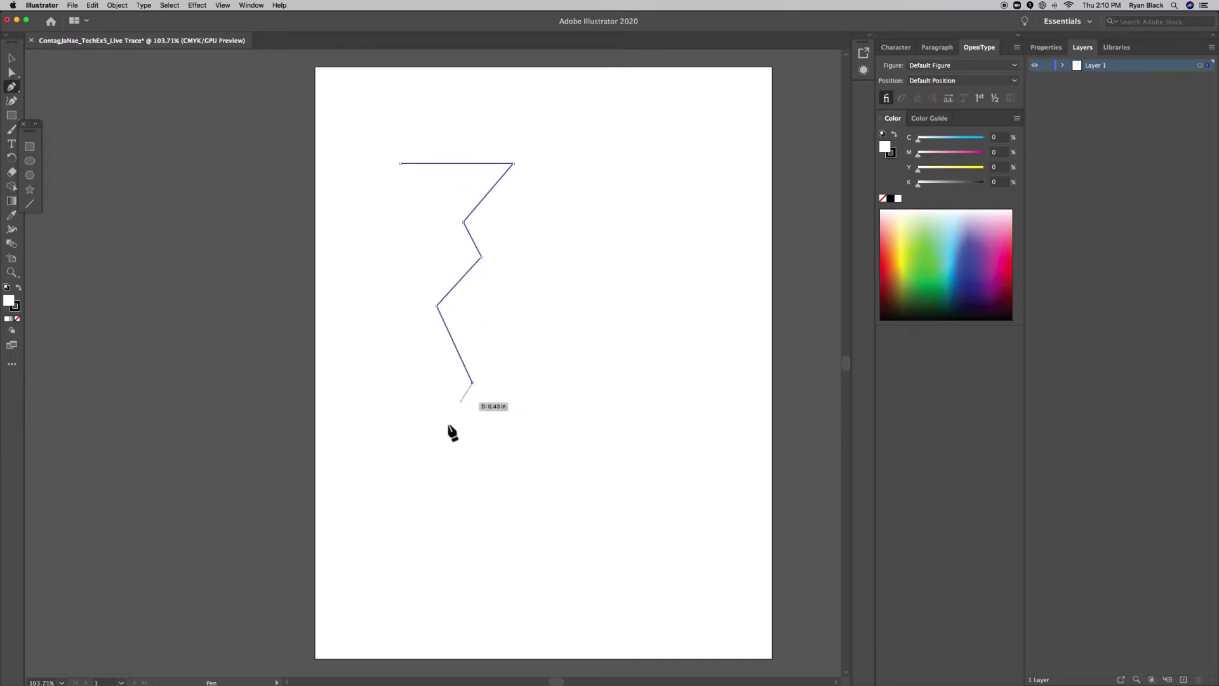
pyautogui.click(422, 474)
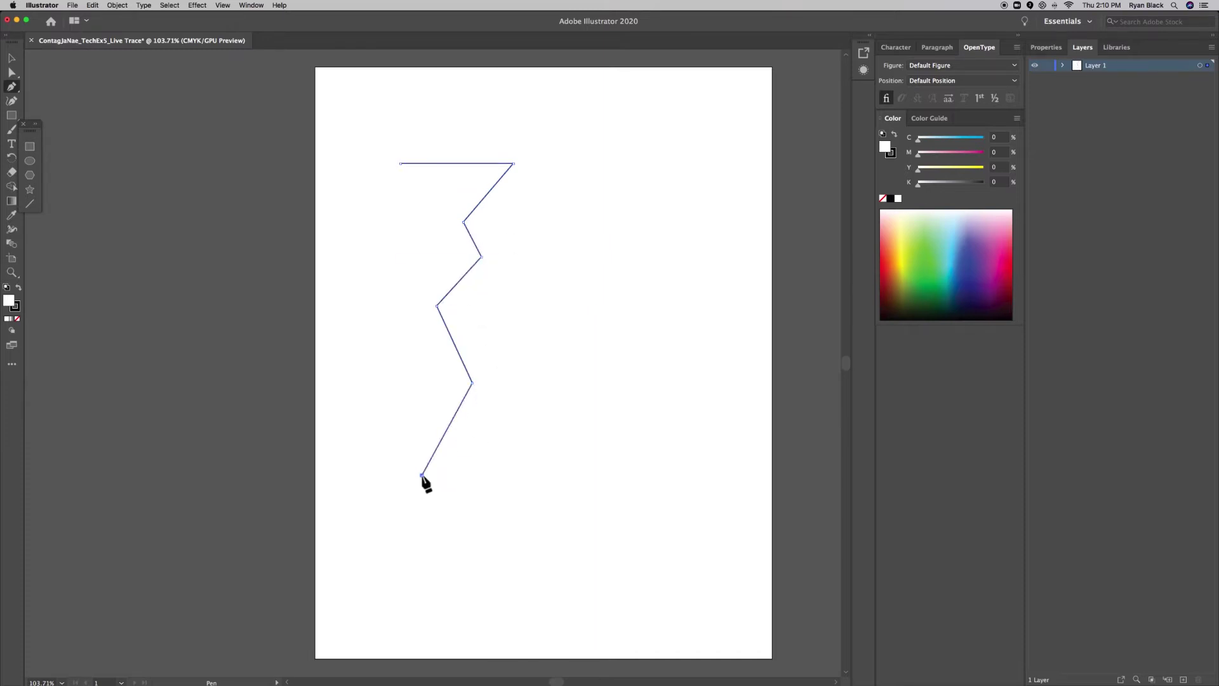
pyautogui.click(444, 388)
pyautogui.click(409, 297)
pyautogui.click(451, 261)
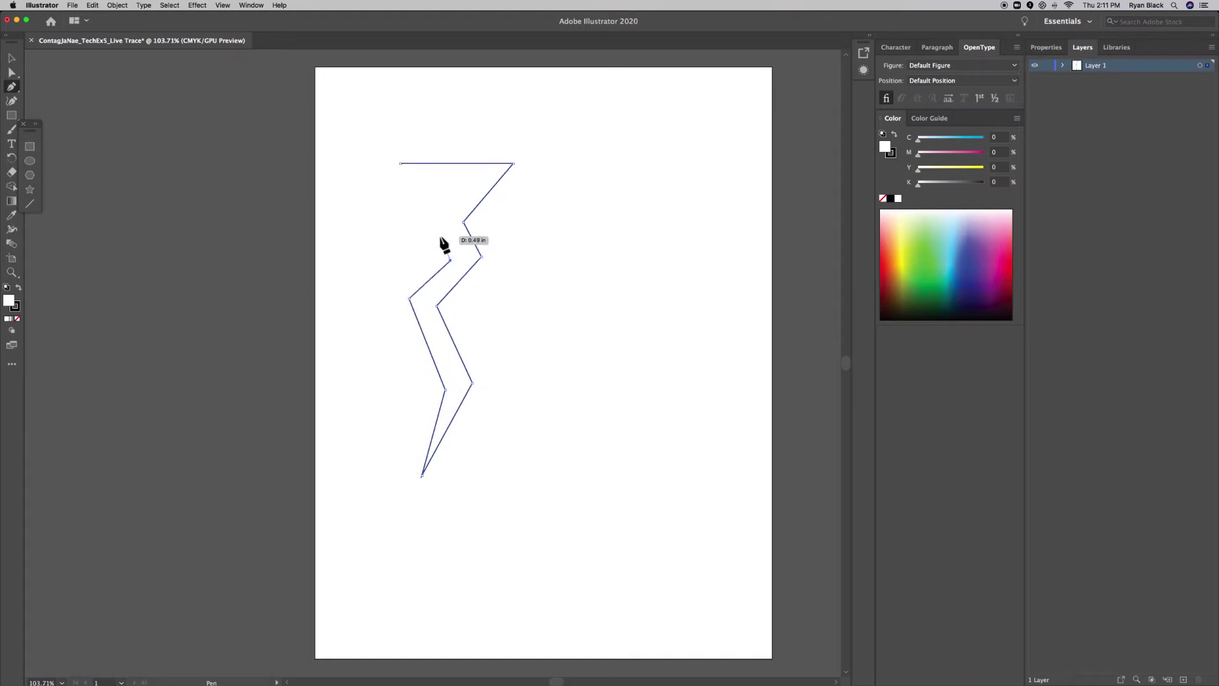
pyautogui.click(428, 220)
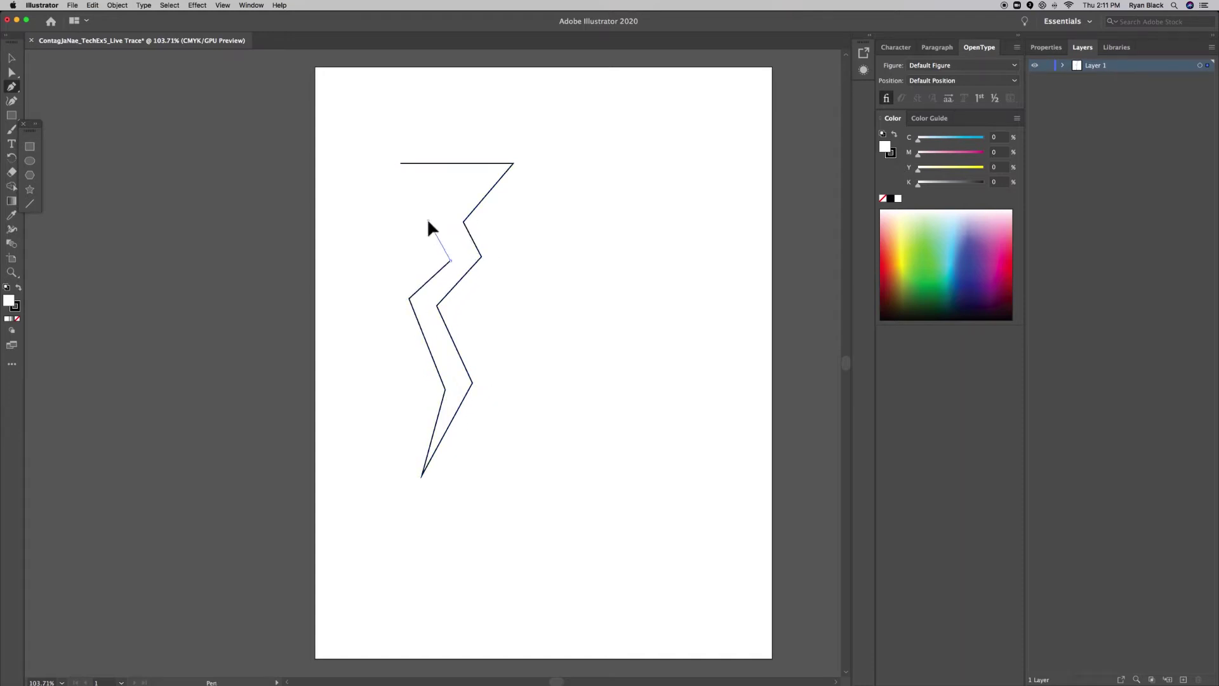
pyautogui.click(462, 189)
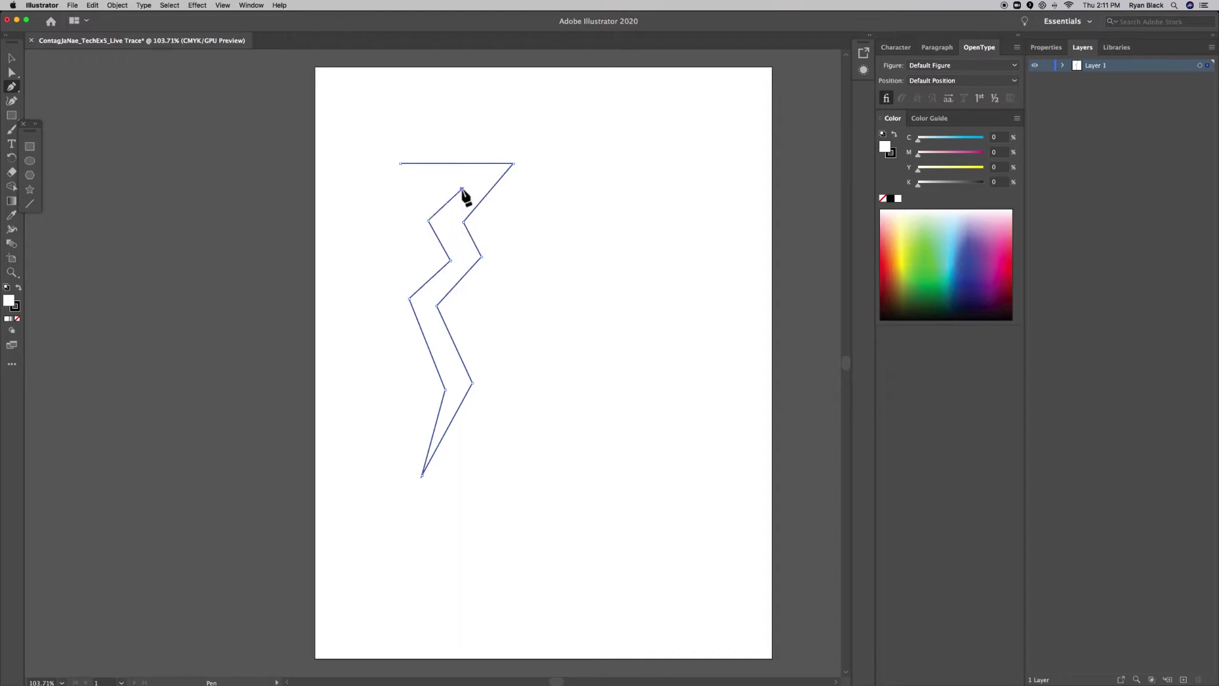
pyautogui.click(398, 202)
pyautogui.click(401, 165)
# - Draw a separate open zigzag line to the right of the bolt
pyautogui.click(583, 164)
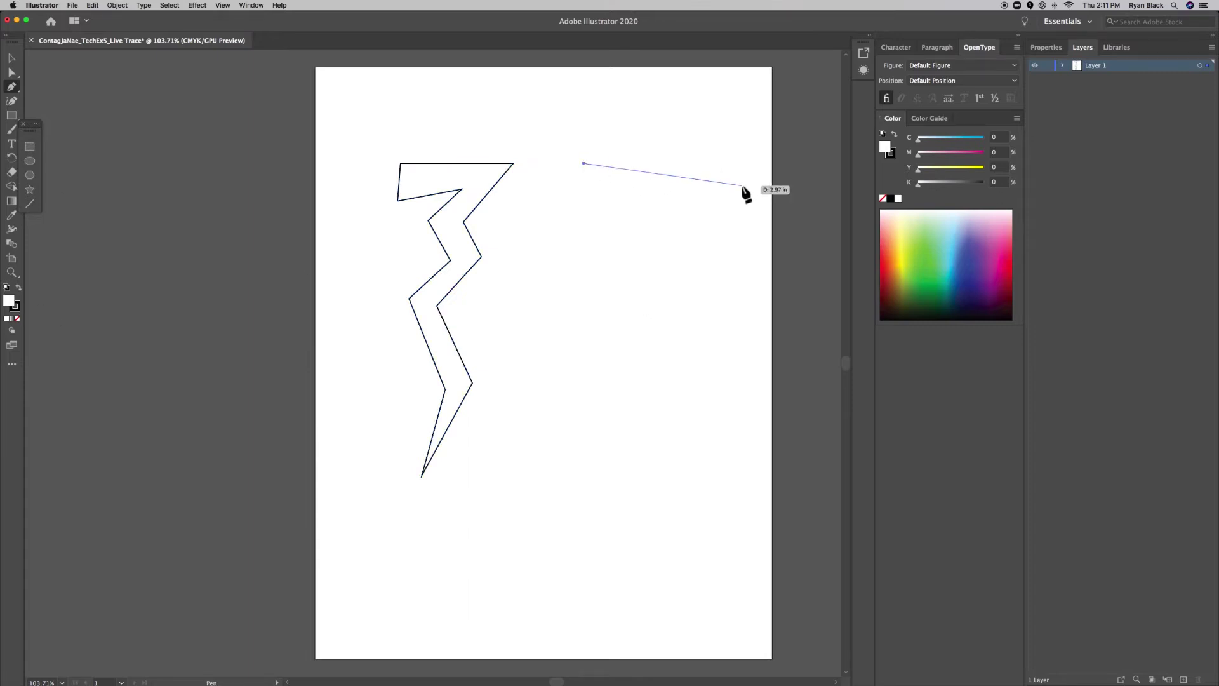
pyautogui.click(691, 163)
pyautogui.click(628, 230)
pyautogui.click(643, 263)
pyautogui.click(609, 306)
pyautogui.click(641, 394)
pyautogui.click(620, 409)
pyautogui.click(619, 473)
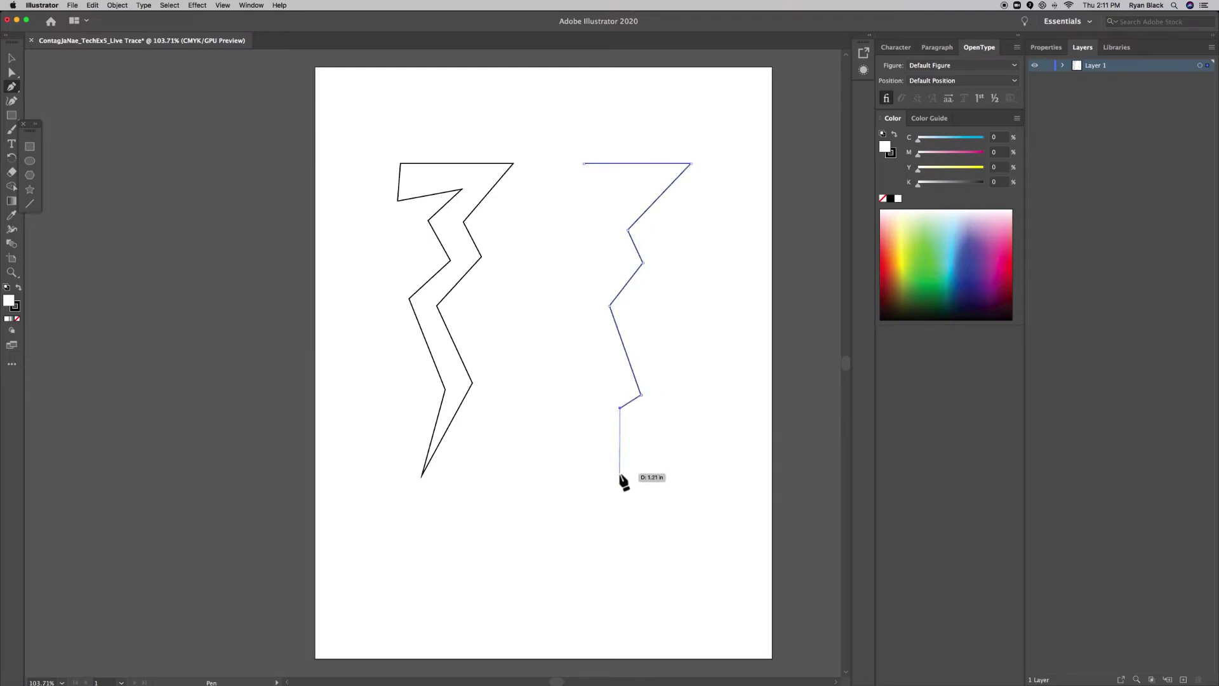
pyautogui.click(595, 532)
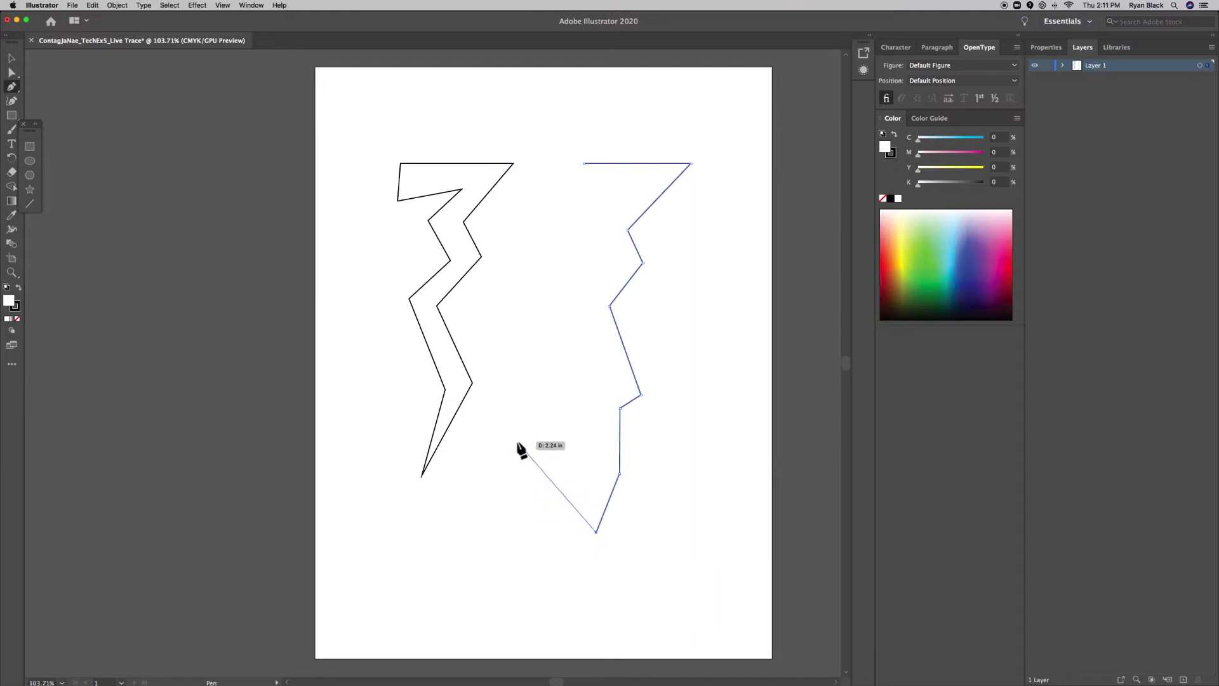
pyautogui.press('v')
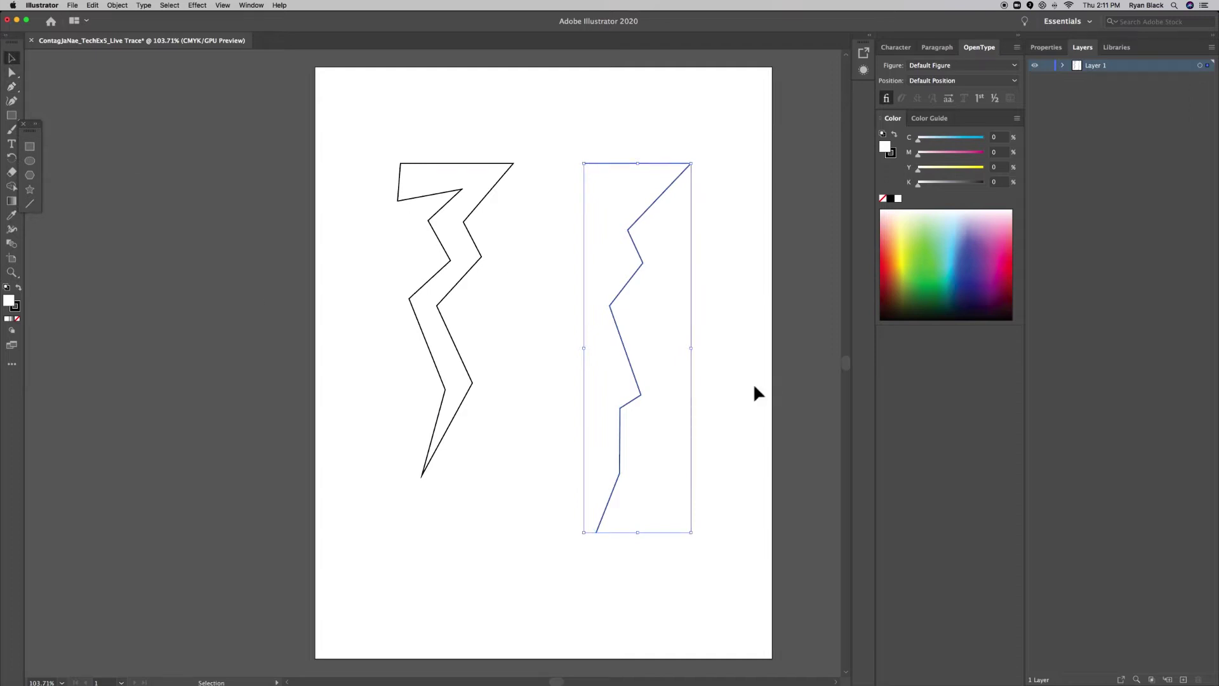
# - Move the right zigzag line slightly higher and set its stroke weight to 5 pt in Appearance
pyautogui.click(664, 373)
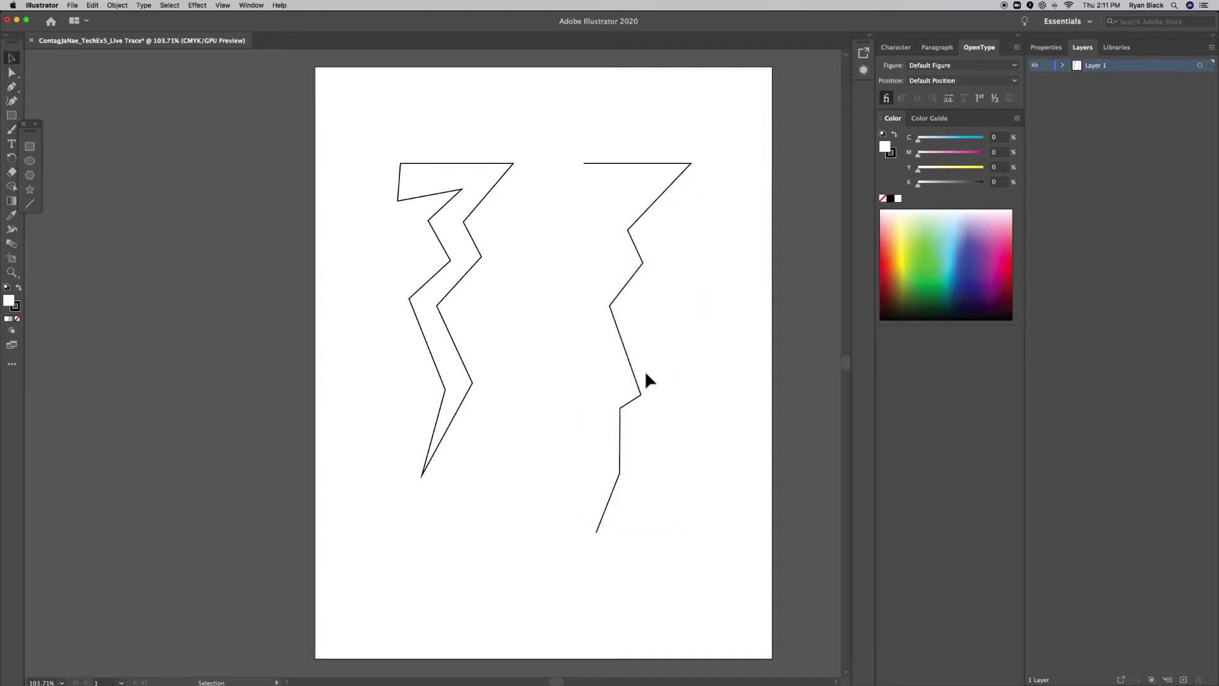
pyautogui.moveTo(635, 378); pyautogui.dragTo(633, 349)
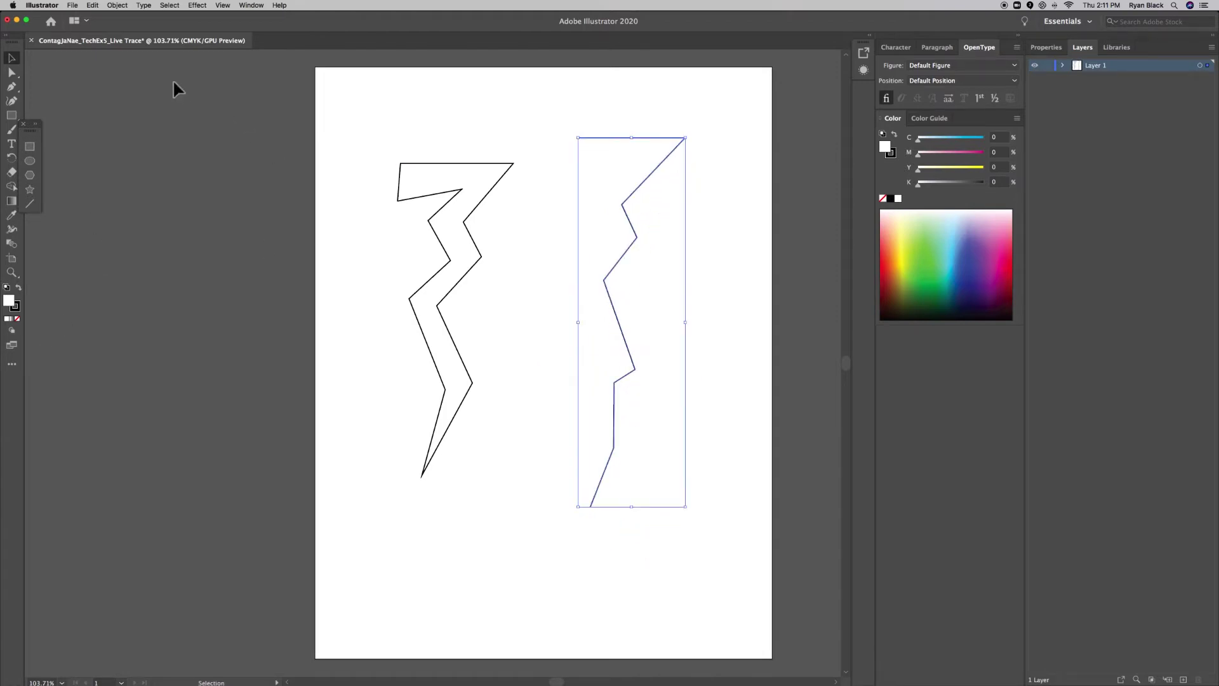
pyautogui.click(251, 5)
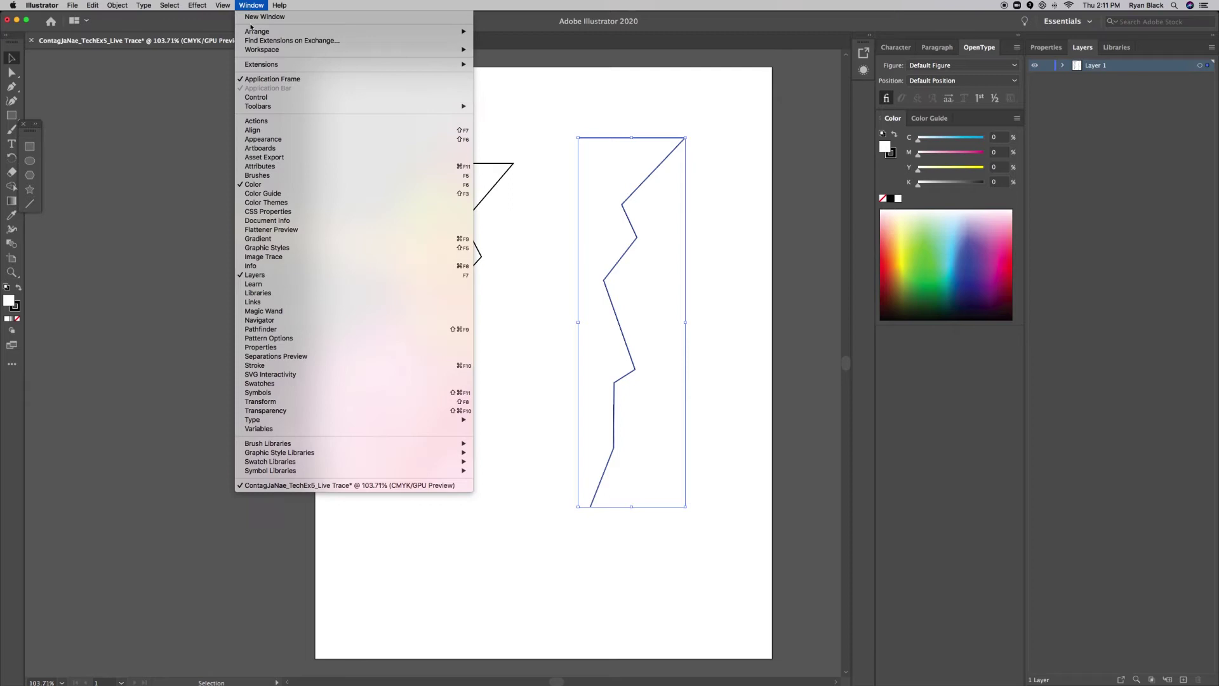
pyautogui.click(261, 139)
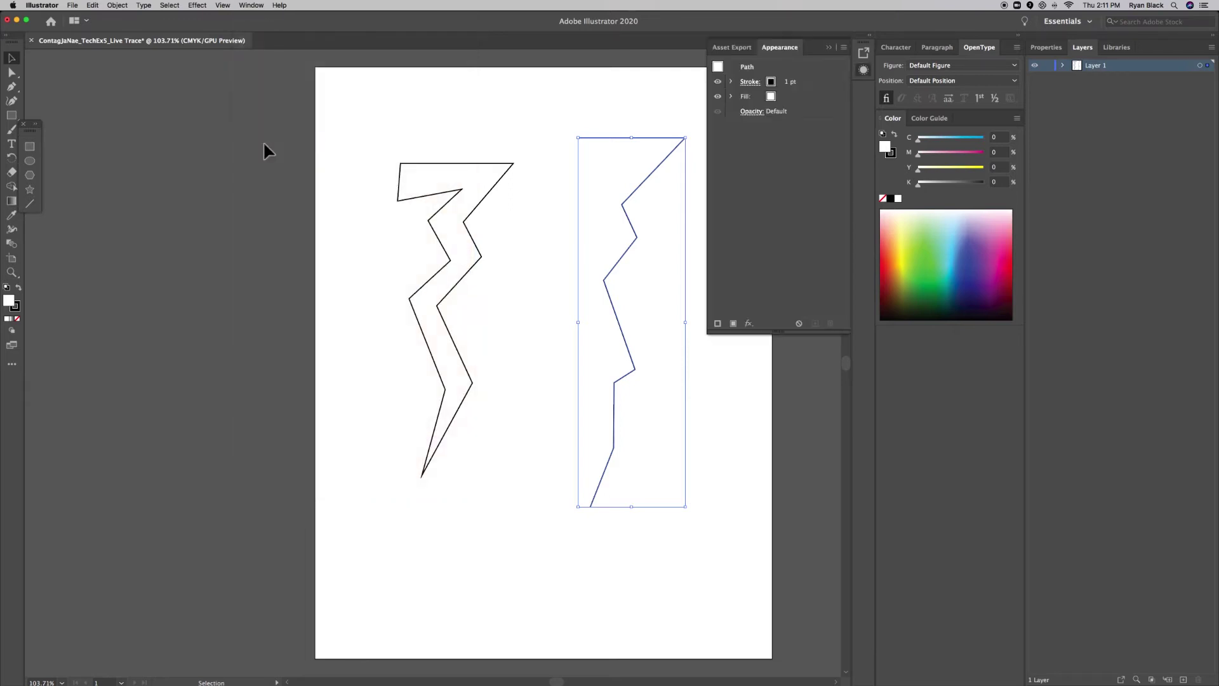
pyautogui.click(750, 82)
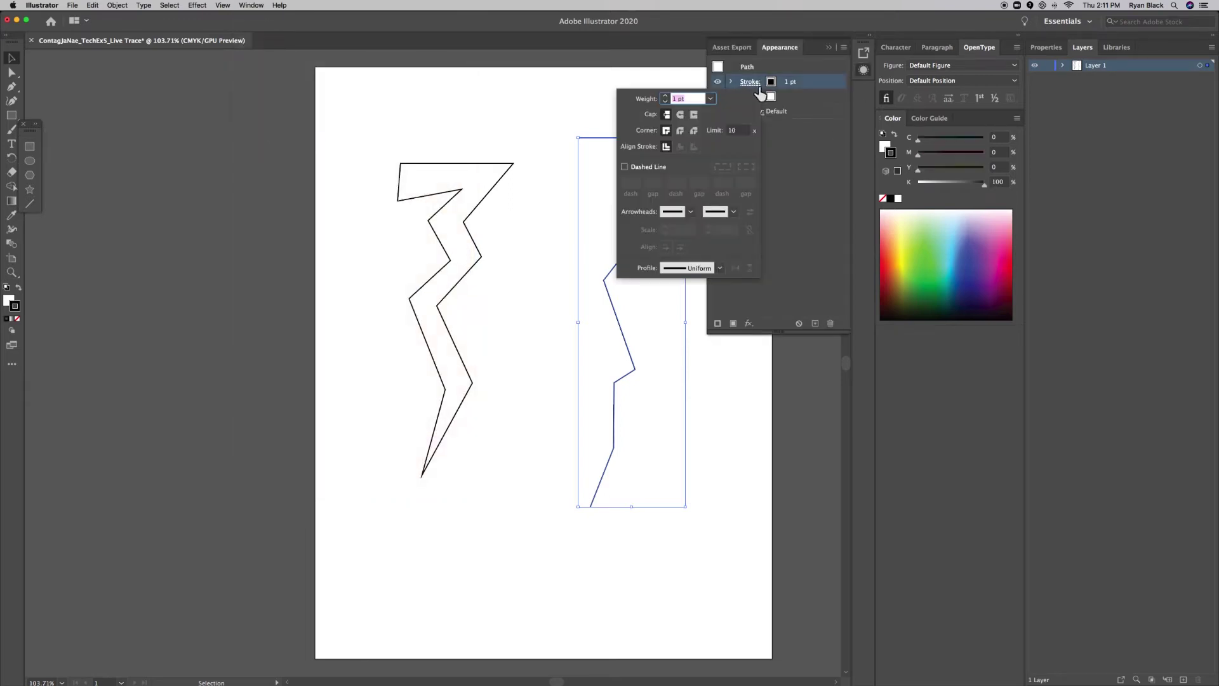
pyautogui.click(666, 96)
pyautogui.click(665, 96)
pyautogui.click(665, 97)
pyautogui.click(665, 97)
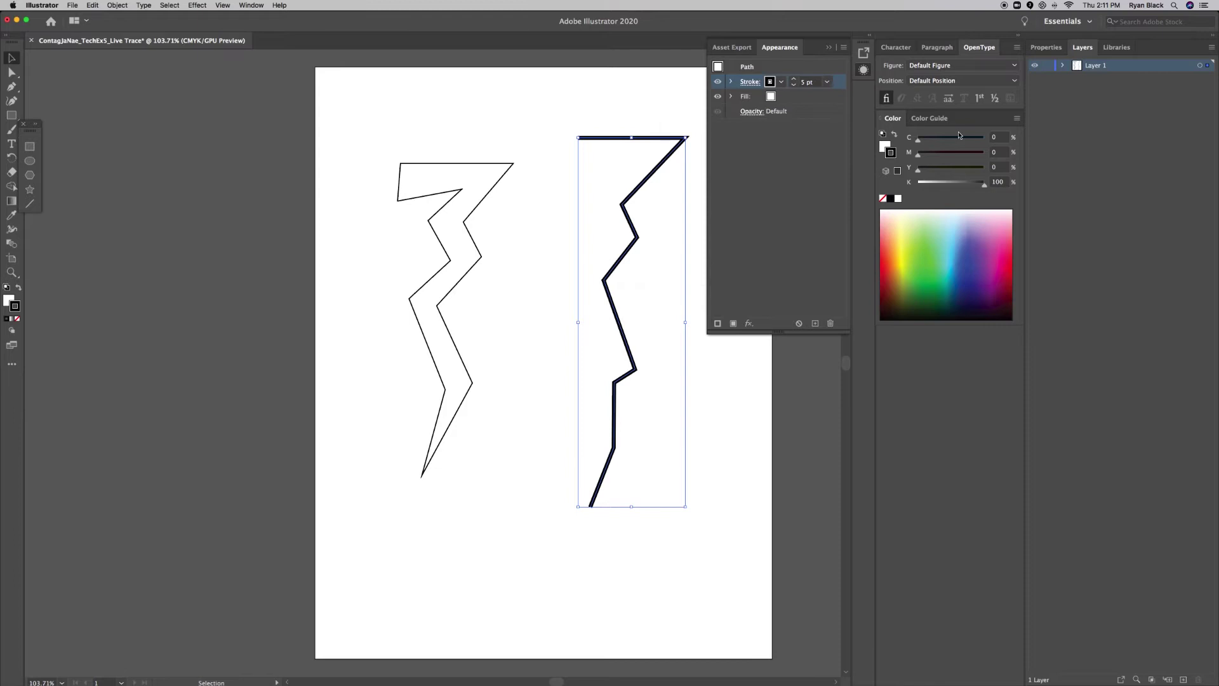
# - Dock the Appearance panel, dismiss Asset Export, and select the lightning-bolt outline
pyautogui.moveTo(779, 47); pyautogui.dragTo(1144, 56)
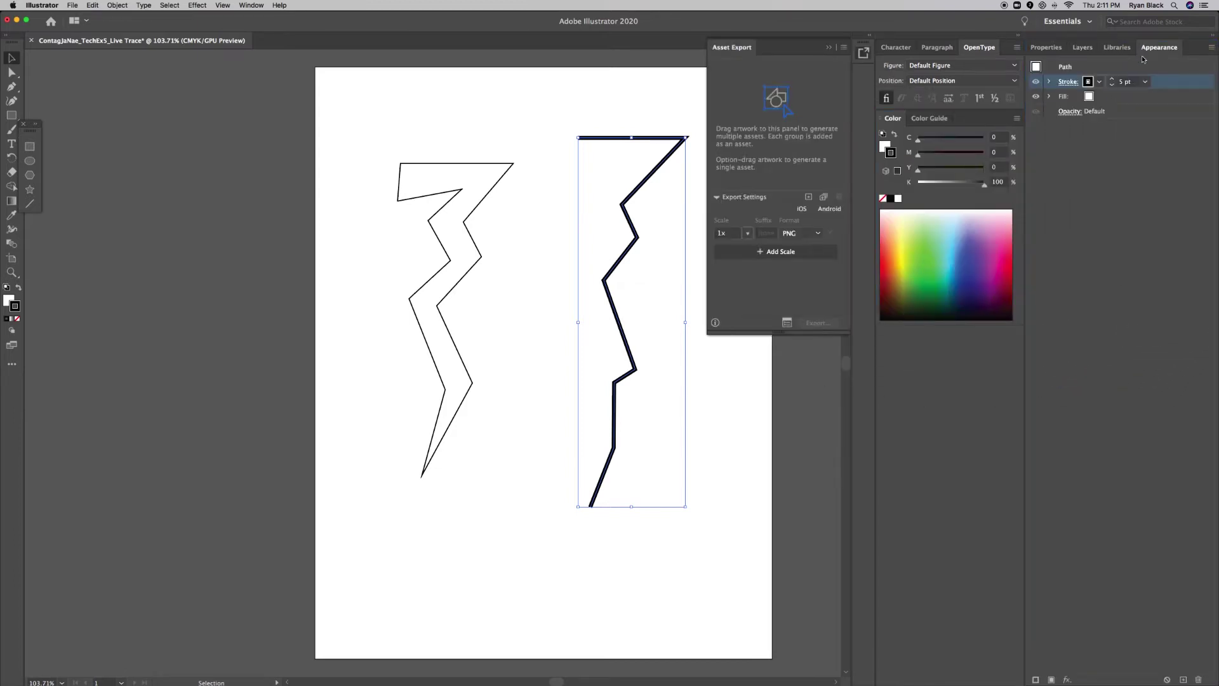
pyautogui.click(829, 48)
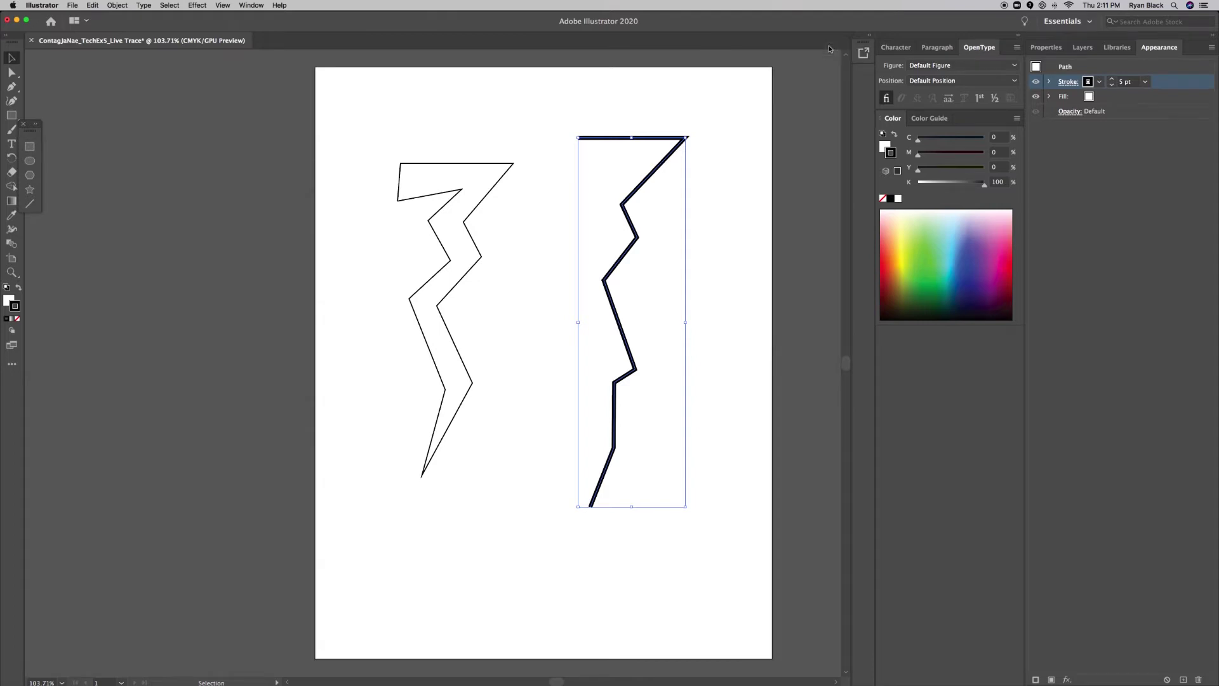
pyautogui.click(662, 575)
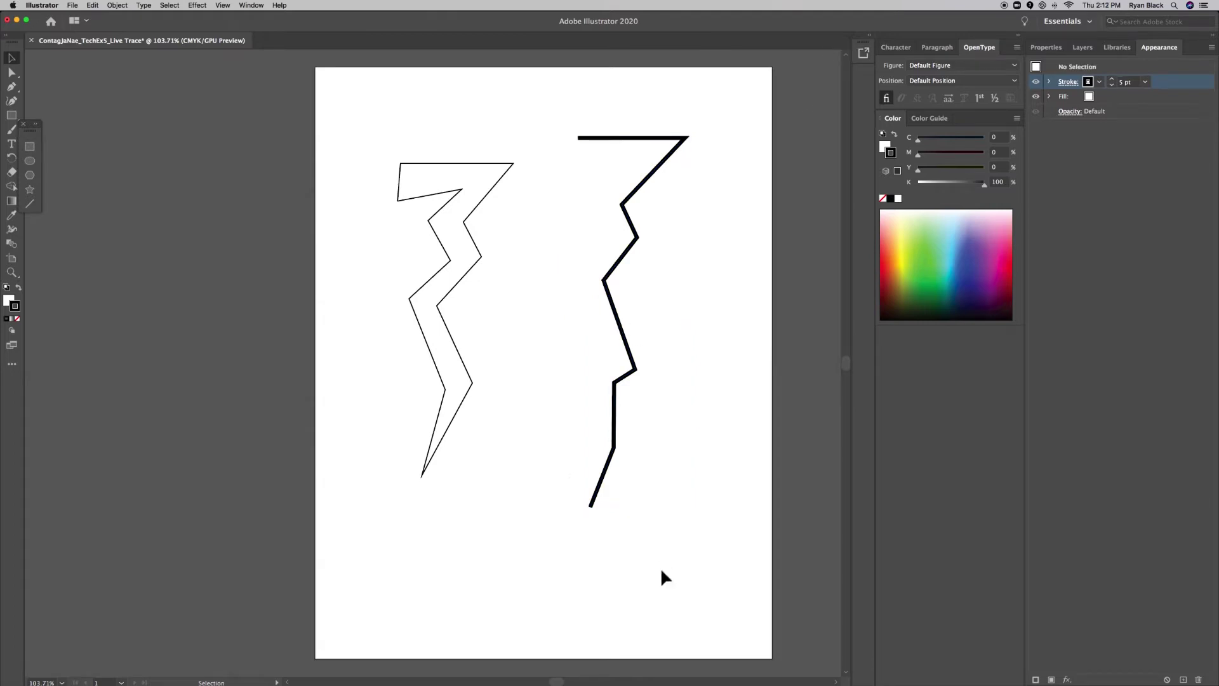
pyautogui.click(609, 464)
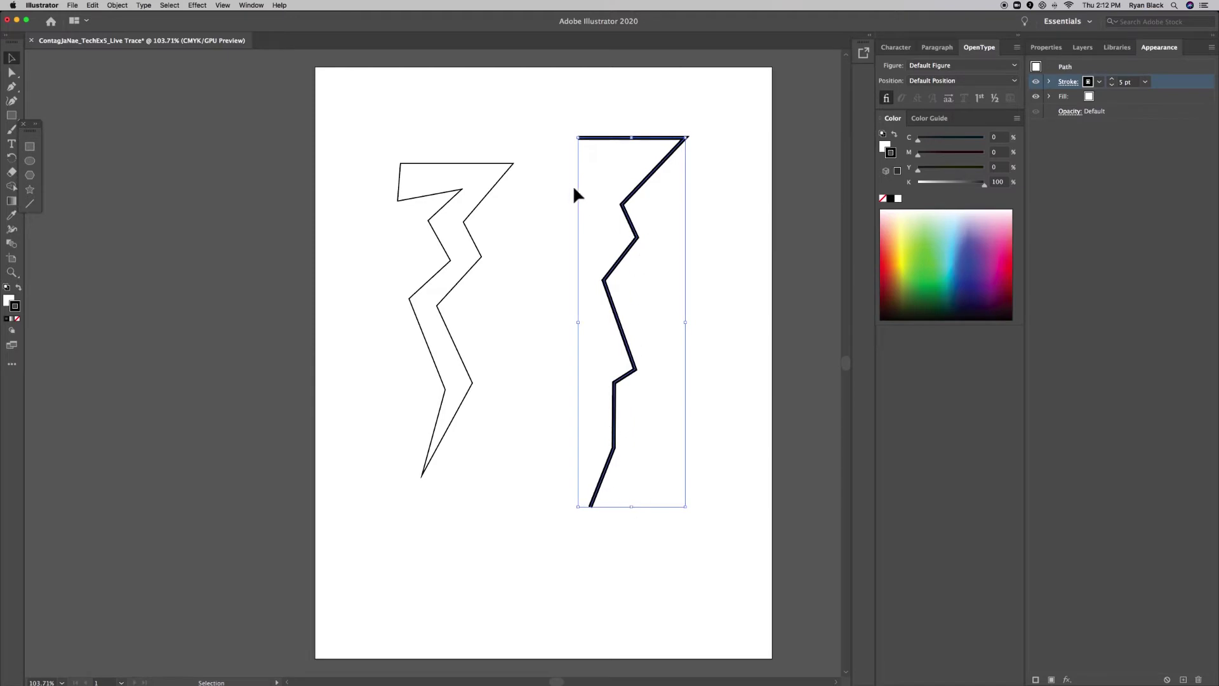
pyautogui.click(462, 277)
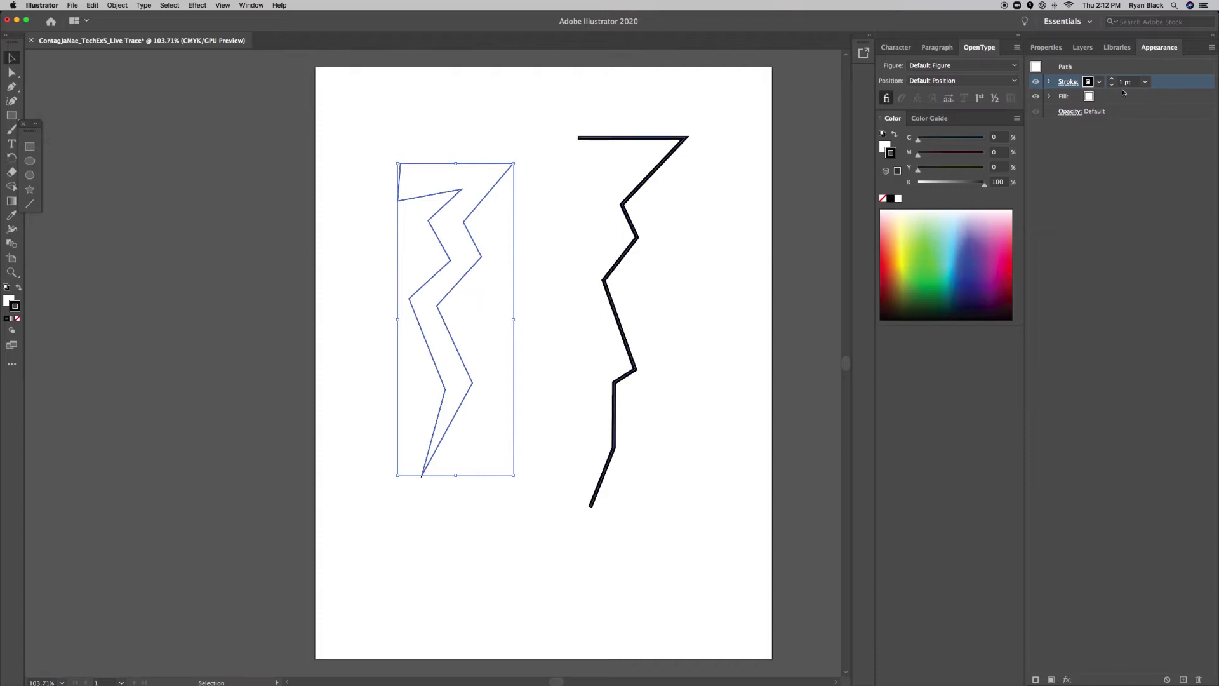
# - Fill the lightning bolt with a pale cyan from the Color Picker
pyautogui.click(1065, 98)
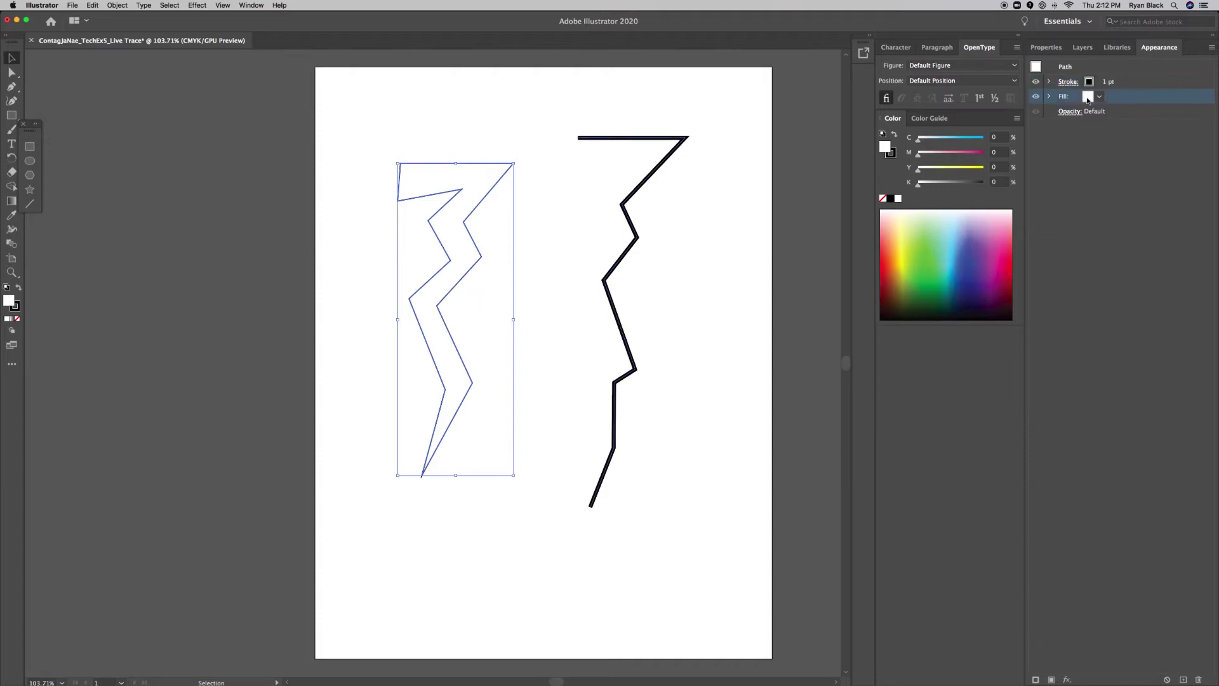
pyautogui.click(1100, 97)
pyautogui.click(1100, 98)
pyautogui.doubleClick(9, 301)
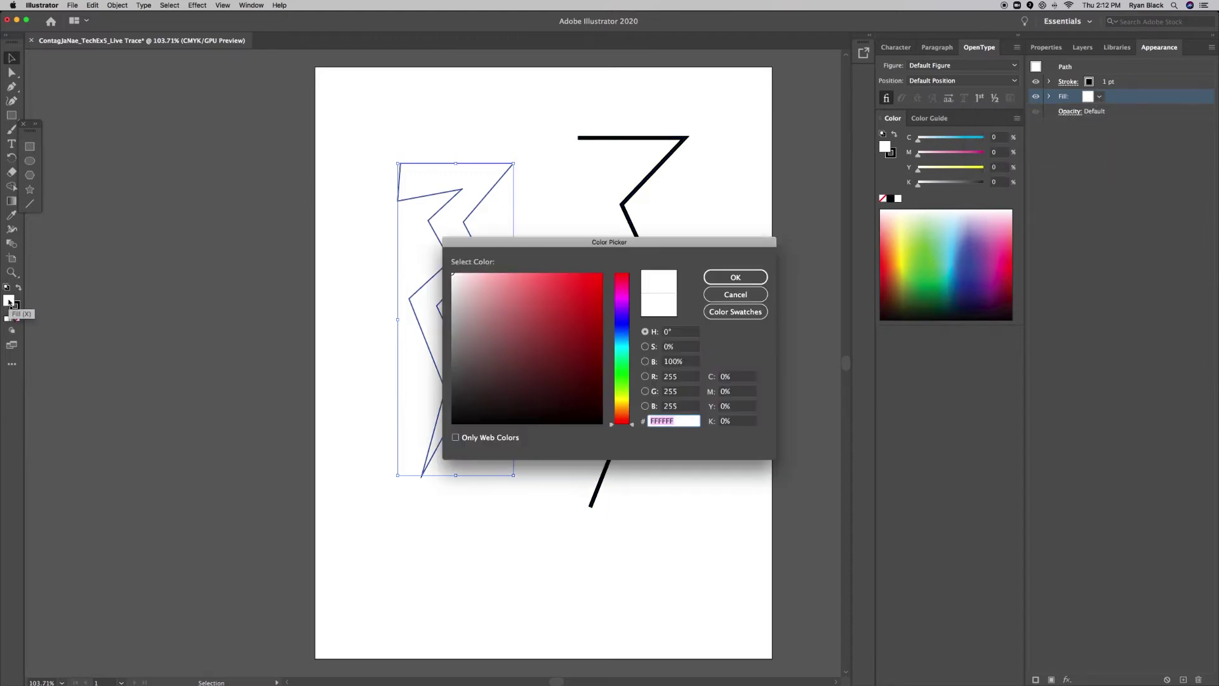
pyautogui.click(628, 347)
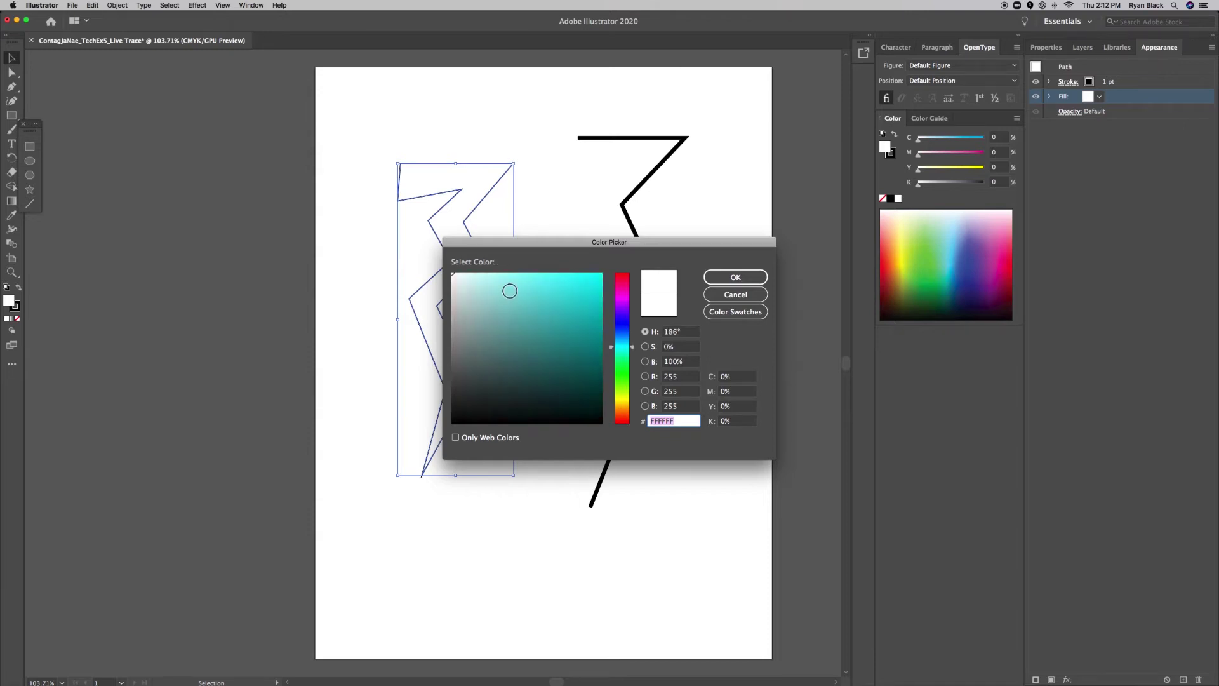
pyautogui.click(511, 275)
pyautogui.click(736, 277)
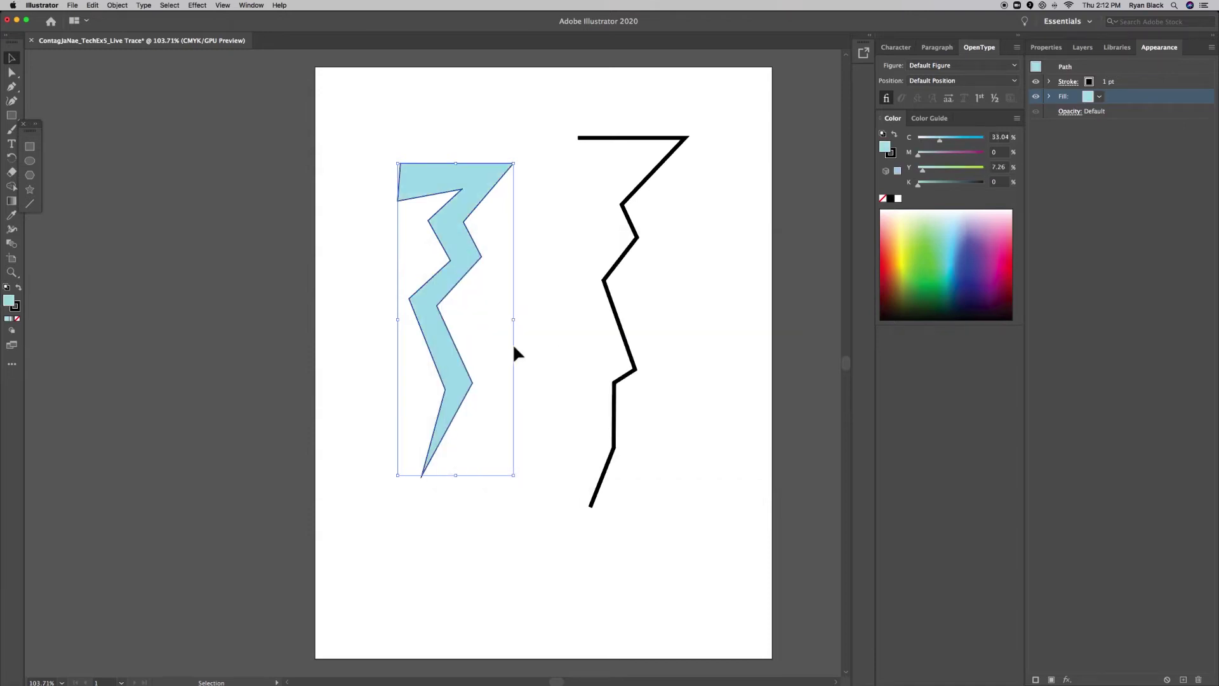
# - Thicken the bolt's outline to a 3 pt stroke
pyautogui.click(429, 540)
pyautogui.click(438, 219)
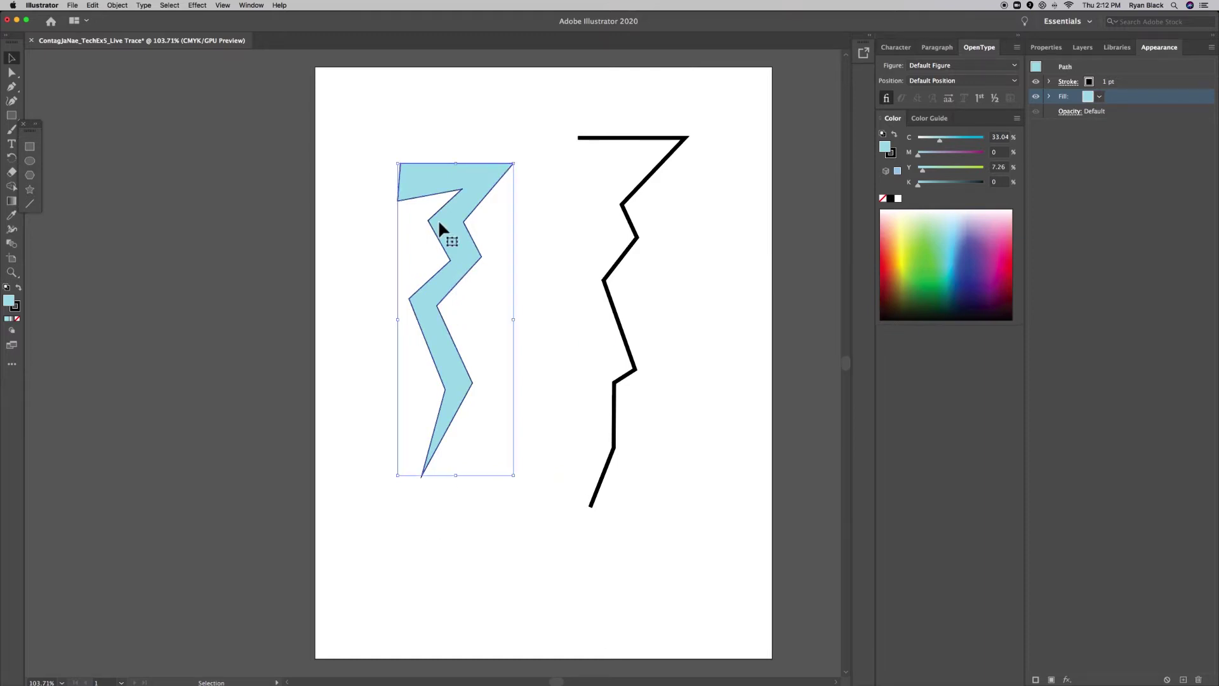
pyautogui.click(1068, 82)
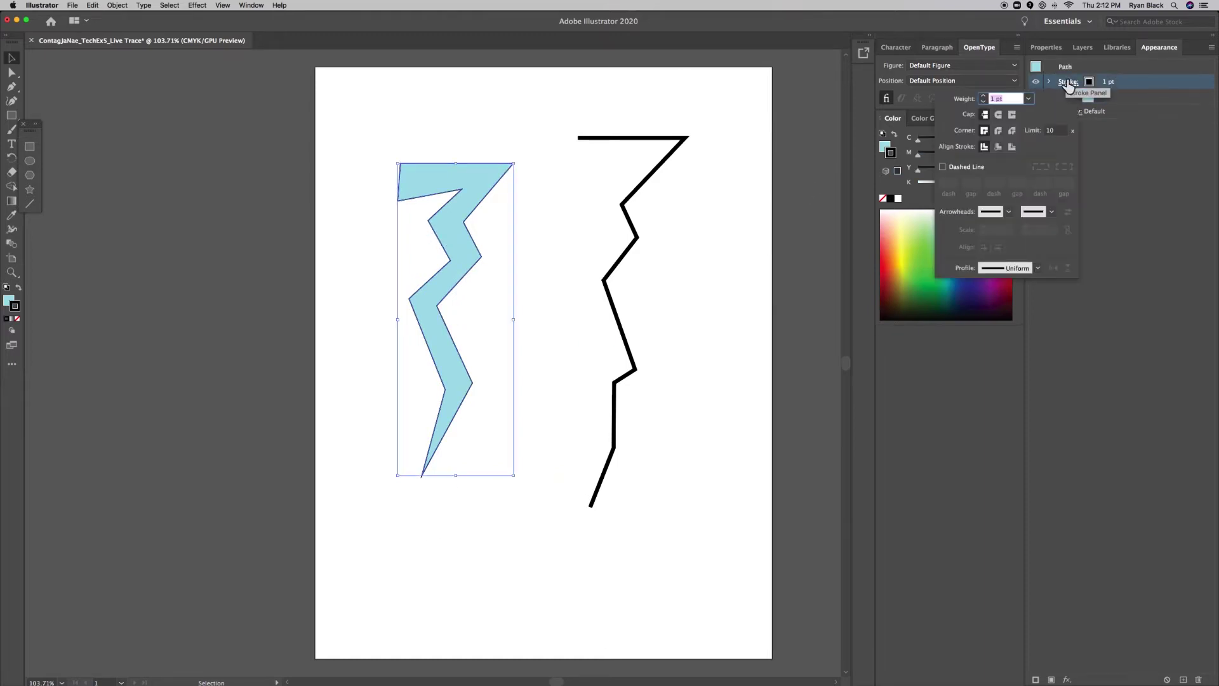
pyautogui.click(985, 97)
pyautogui.click(984, 97)
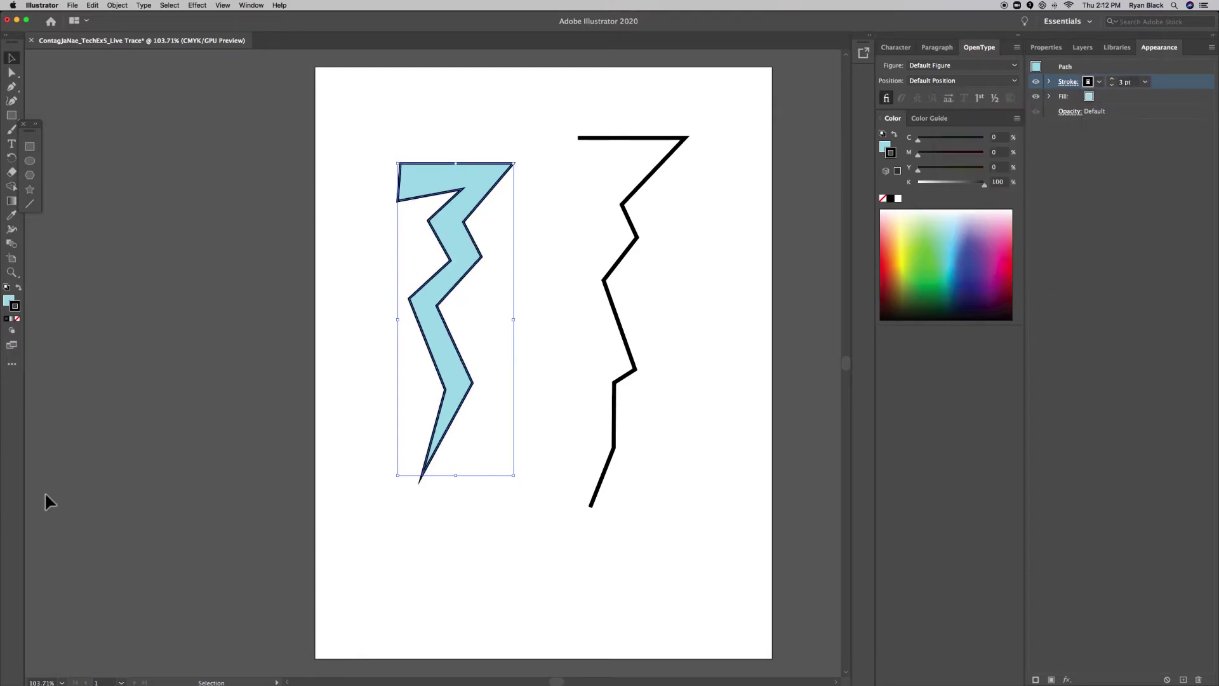
# - Colour the bolt's outline blue-violet (3E19F4) and shift the black zigzag line left
pyautogui.doubleClick(15, 308)
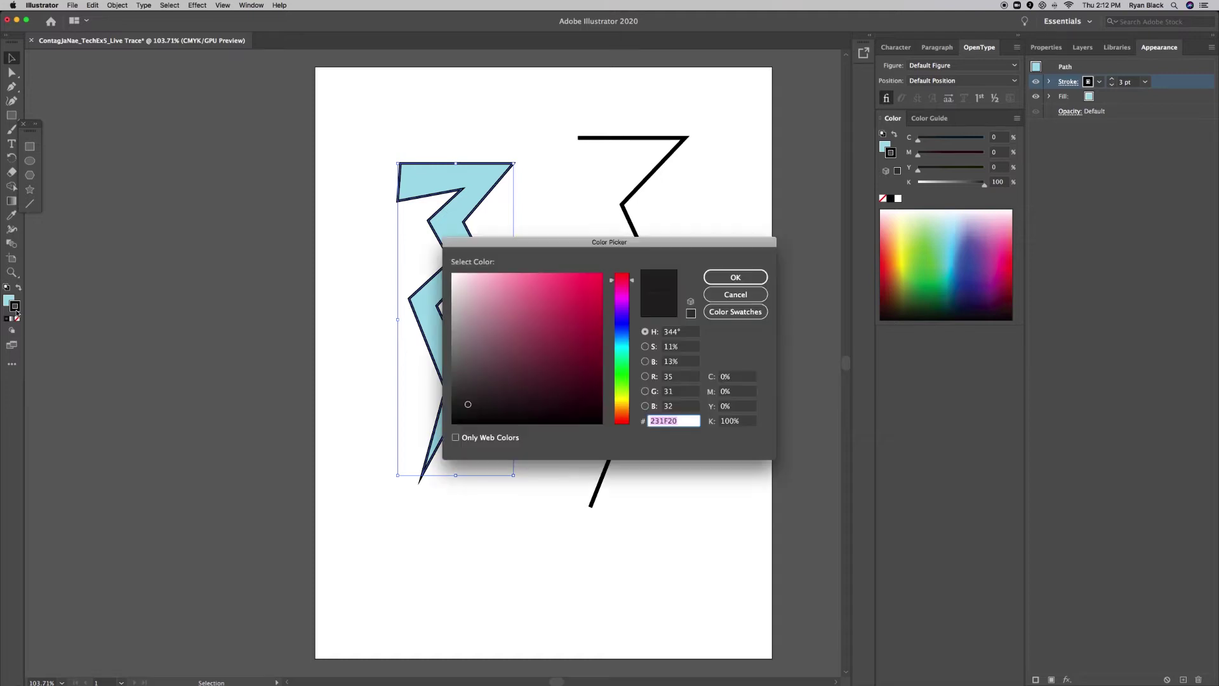
pyautogui.click(621, 319)
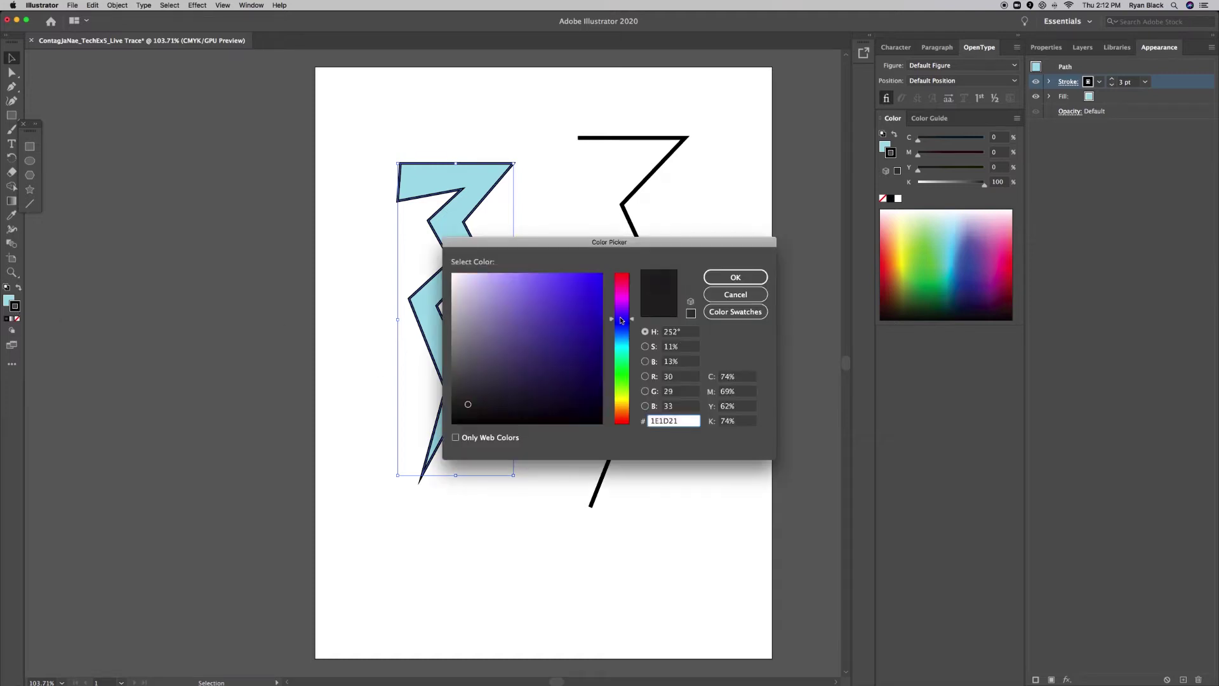
pyautogui.click(587, 279)
pyautogui.click(736, 277)
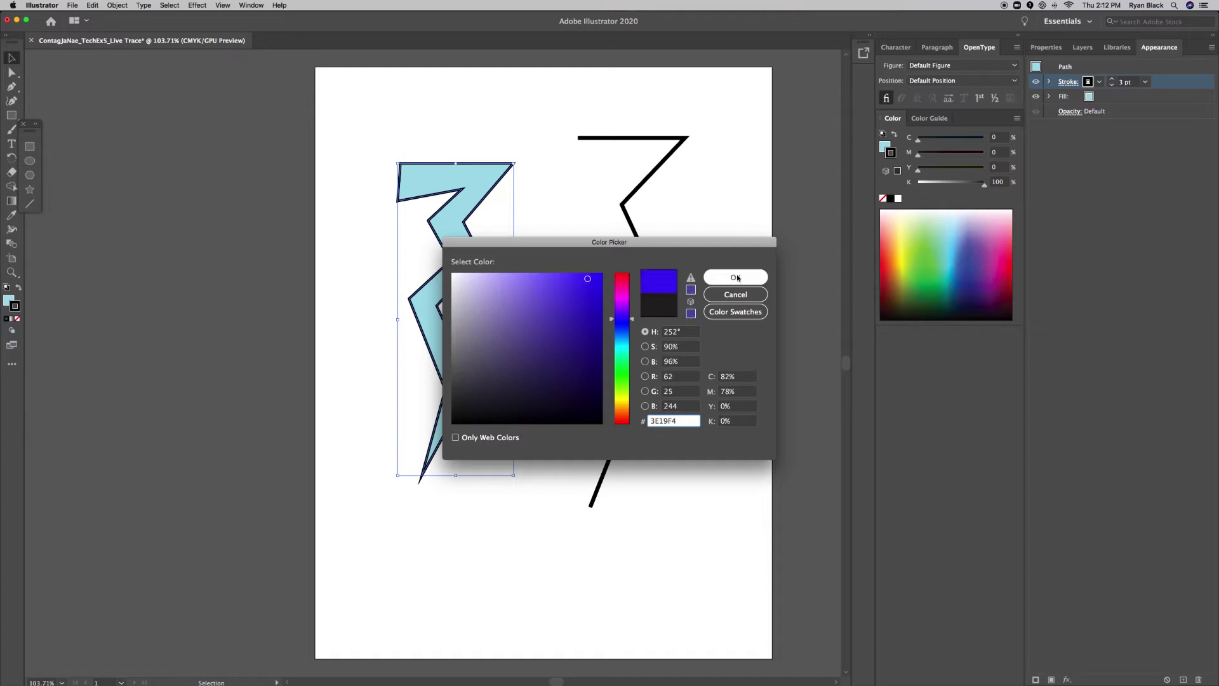
pyautogui.click(442, 621)
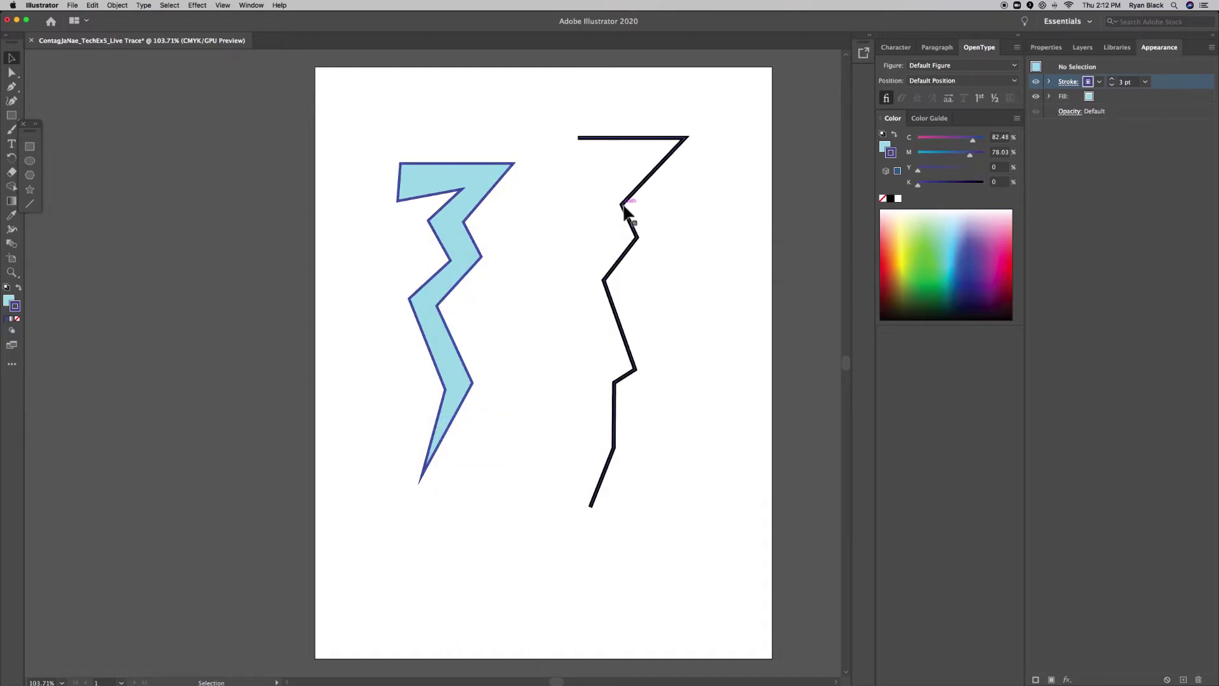
pyautogui.moveTo(626, 210); pyautogui.dragTo(587, 240)
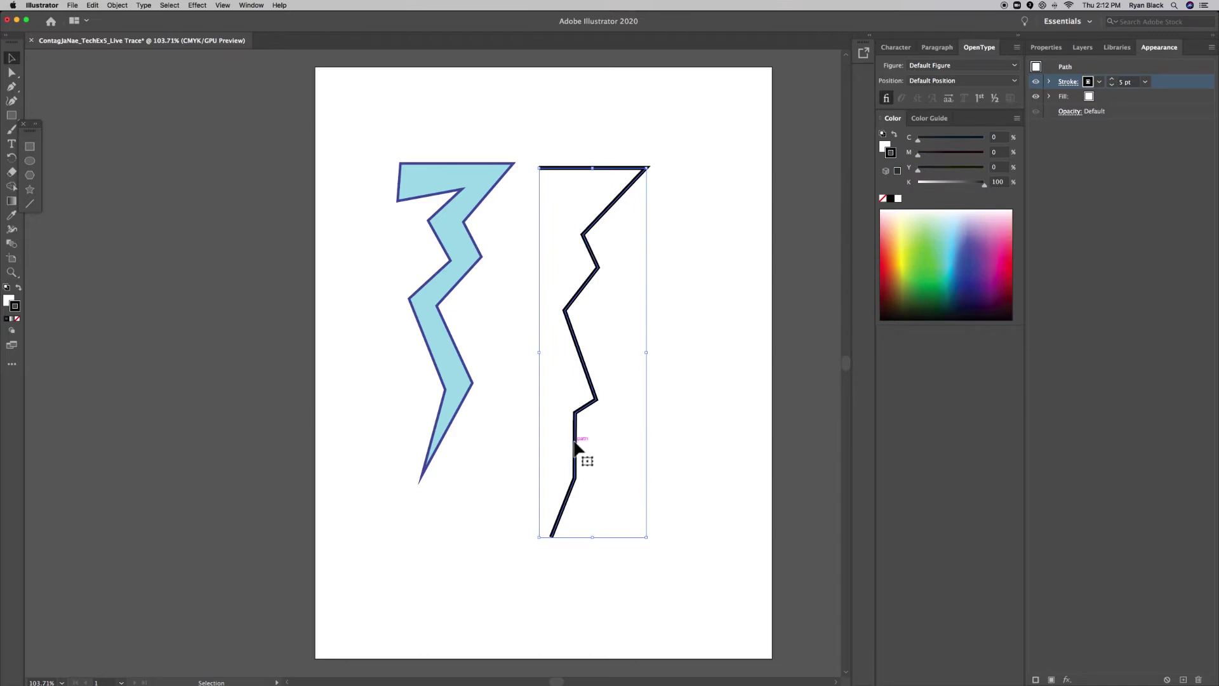
# - Draw a new horizontal zigzag line below the lightning bolt with the Pen tool
pyautogui.press('p')
pyautogui.click(374, 563)
pyautogui.click(416, 553)
pyautogui.click(419, 604)
pyautogui.click(457, 583)
pyautogui.click(459, 597)
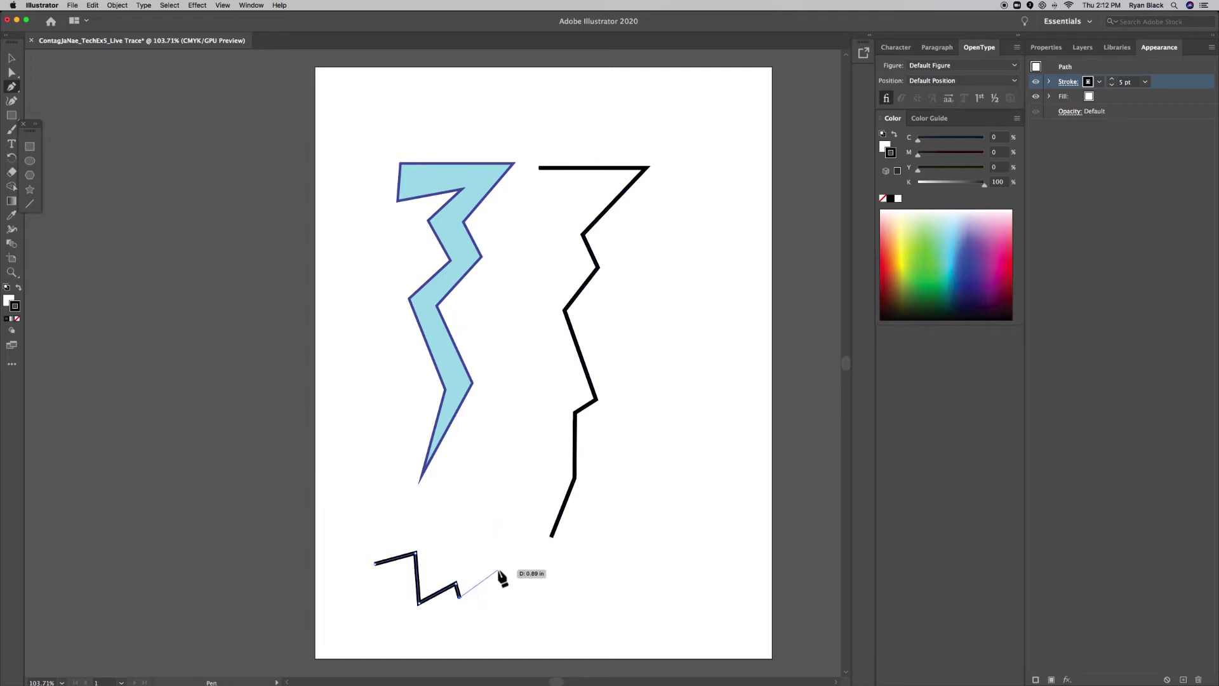
pyautogui.click(498, 570)
pyautogui.click(539, 599)
pyautogui.click(565, 583)
pyautogui.click(583, 594)
pyautogui.press('v')
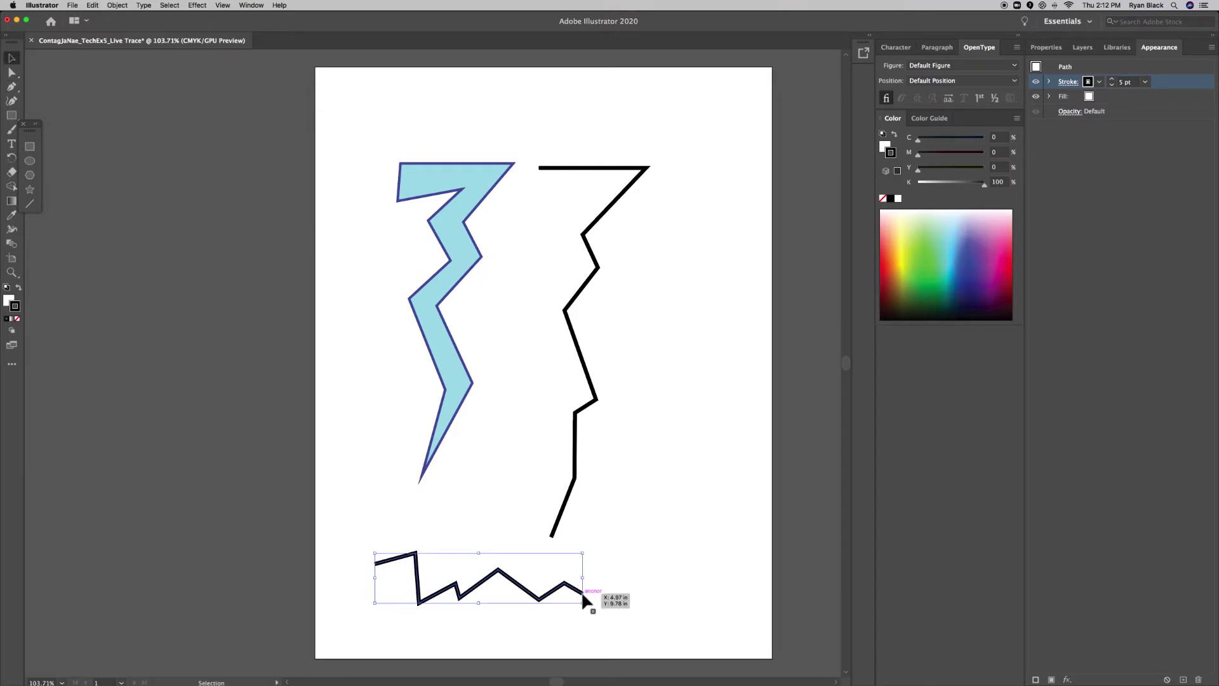
# - Delete the vertical zigzag line and move the horizontal zigzag up beneath the bolt
pyautogui.click(576, 483)
pyautogui.press('Delete')
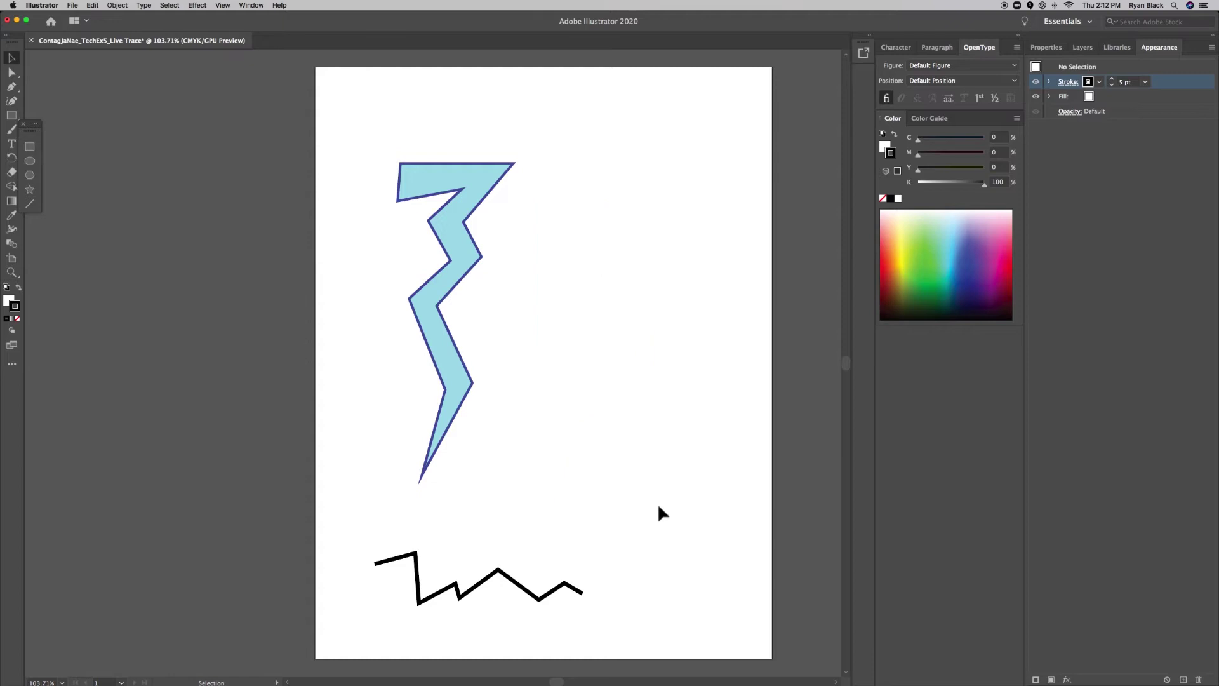
pyautogui.moveTo(513, 583); pyautogui.dragTo(492, 533)
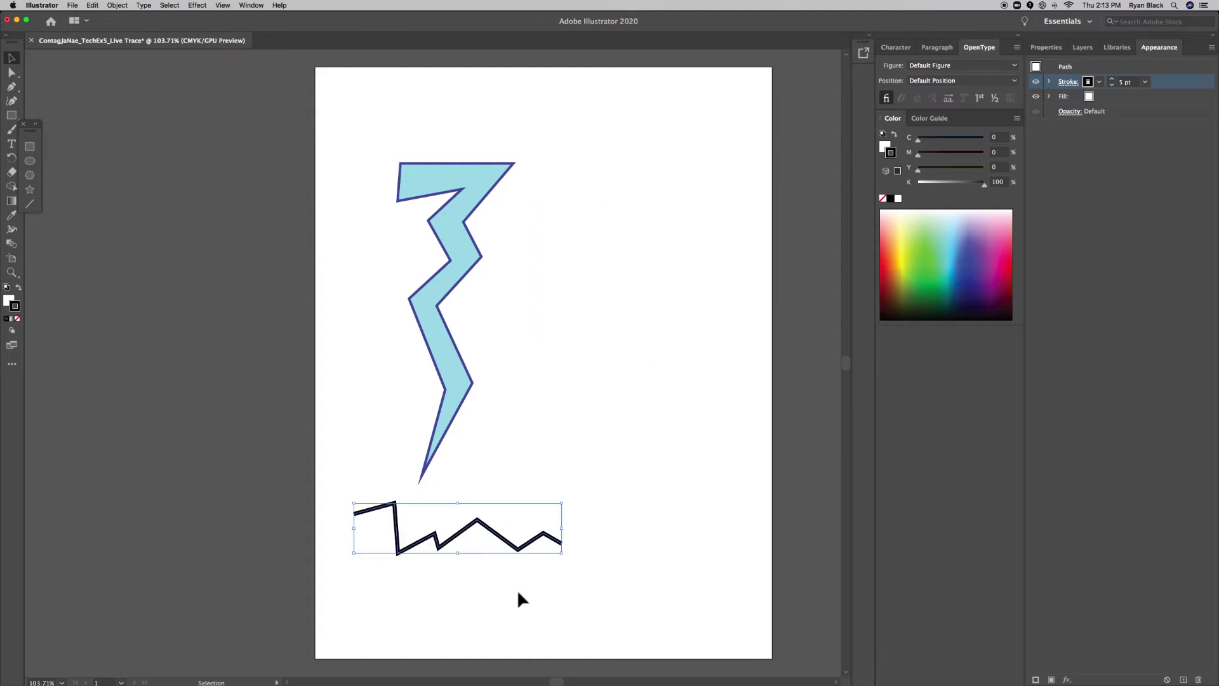
pyautogui.click(12, 87)
# - Start a curved Pen path right of the bolt, winding down and back to the left
pyautogui.click(581, 177)
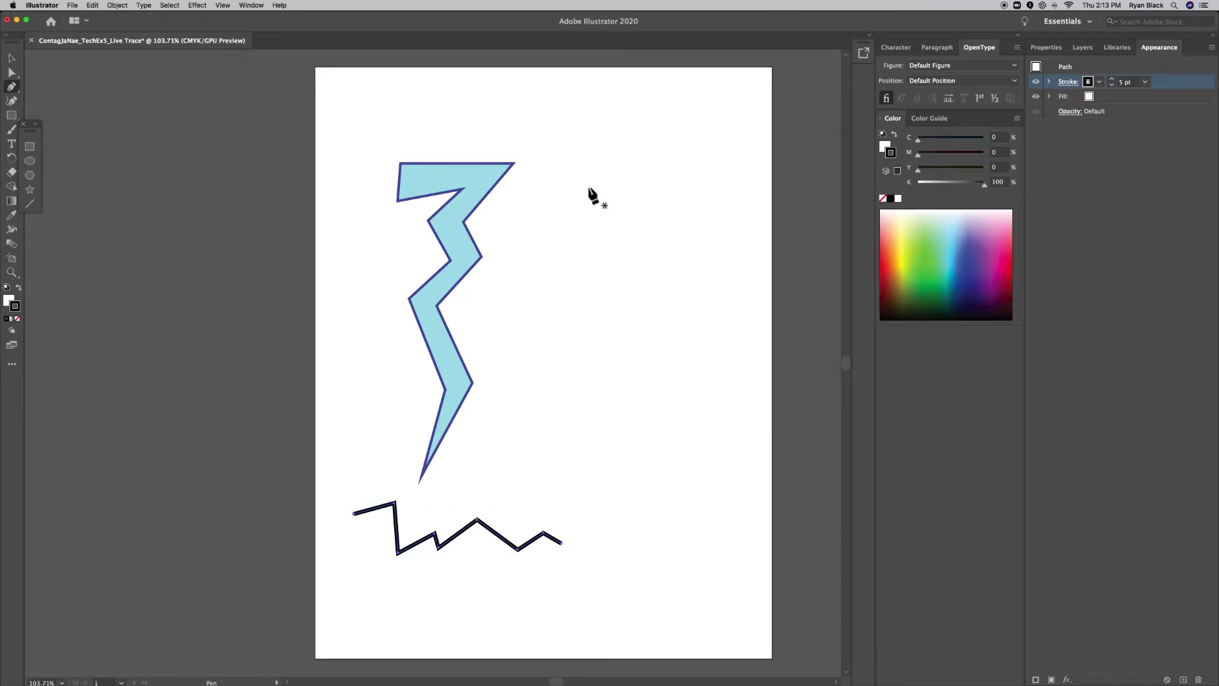
pyautogui.moveTo(595, 196)
pyautogui.mouseDown()
pyautogui.moveTo(603, 243)
pyautogui.moveTo(615, 229)
pyautogui.moveTo(609, 204)
pyautogui.mouseUp()
pyautogui.click(595, 237)
pyautogui.moveTo(623, 270); pyautogui.dragTo(632, 278)
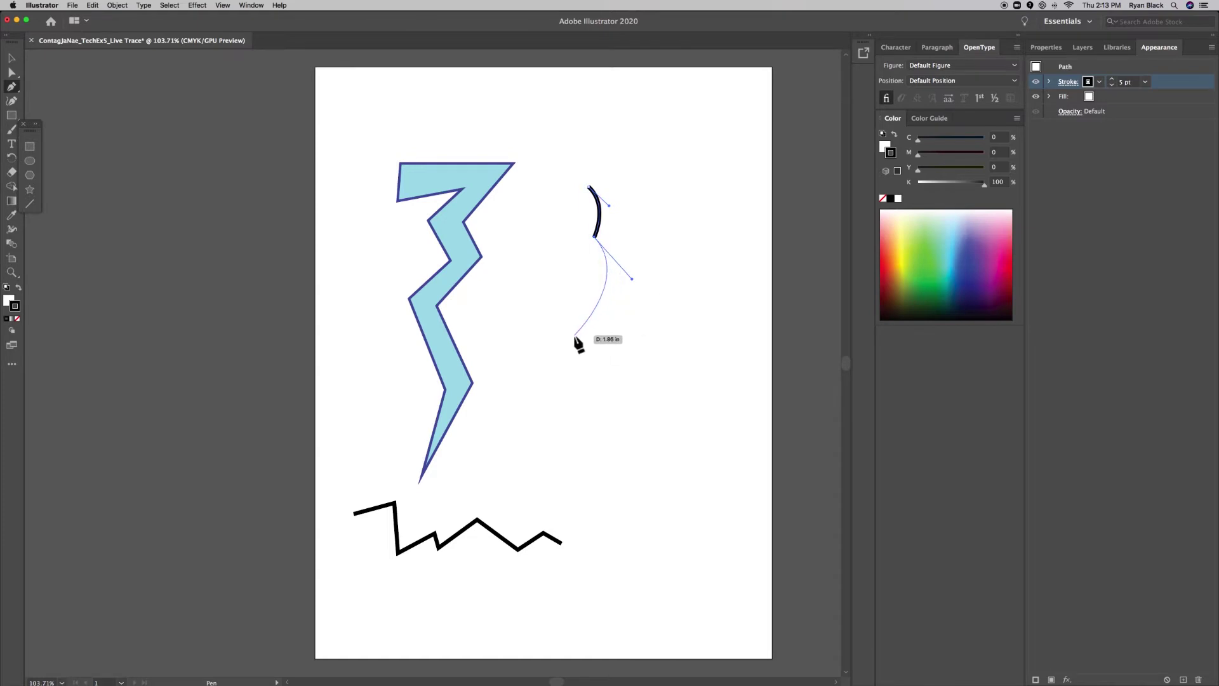
pyautogui.click(586, 313)
pyautogui.moveTo(587, 318); pyautogui.dragTo(621, 360)
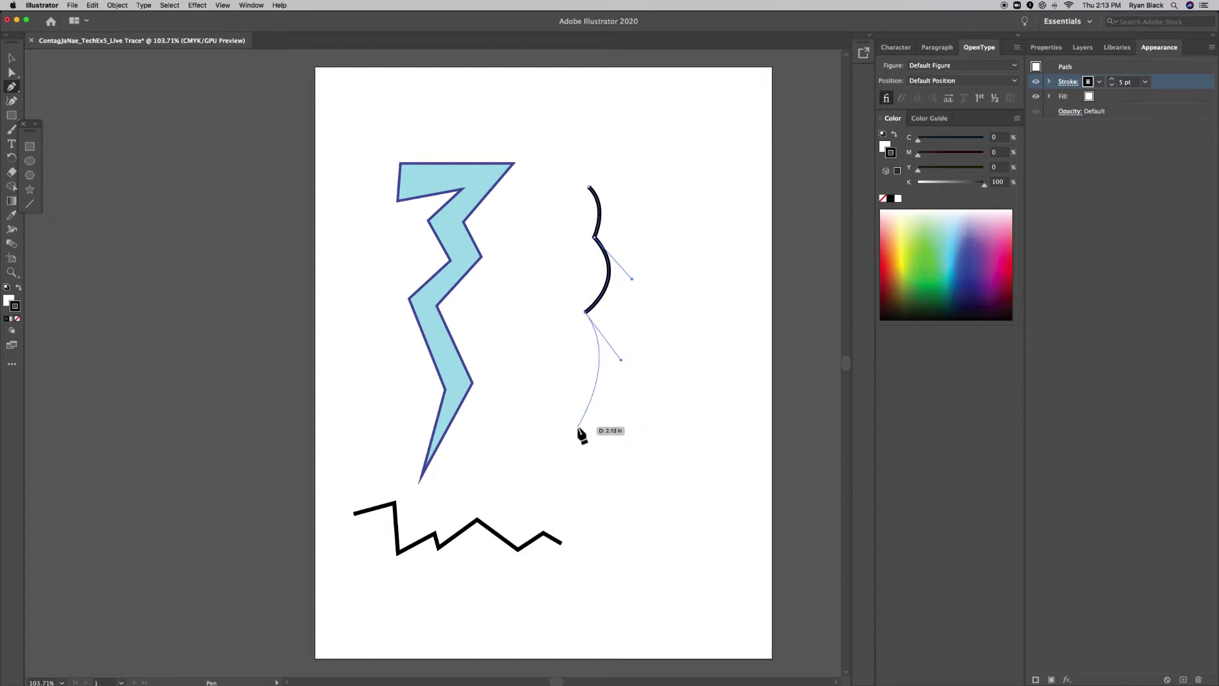
pyautogui.click(597, 420)
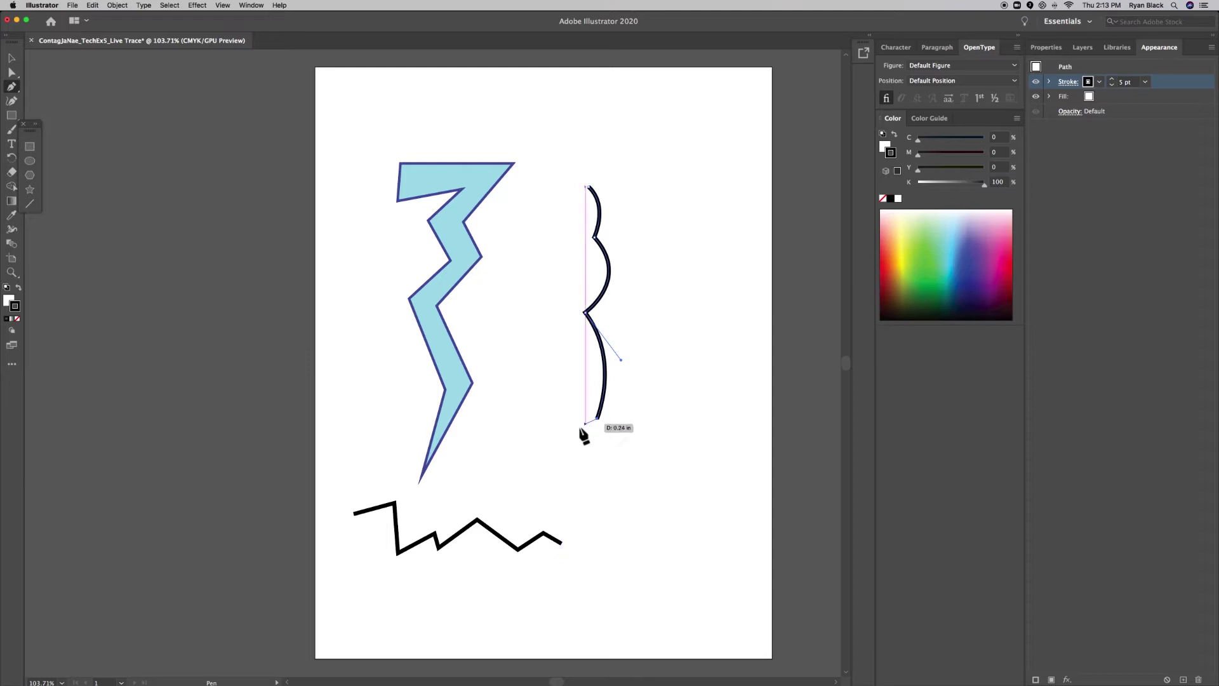
pyautogui.moveTo(597, 419); pyautogui.dragTo(581, 430)
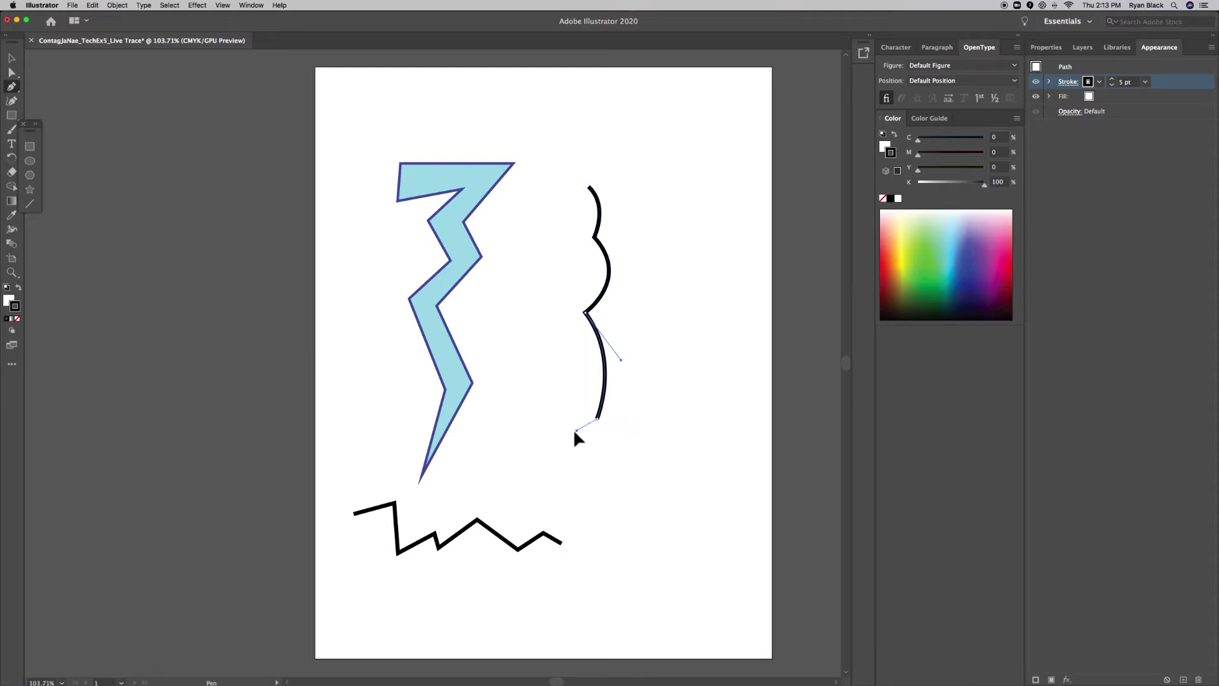
pyautogui.click(529, 383)
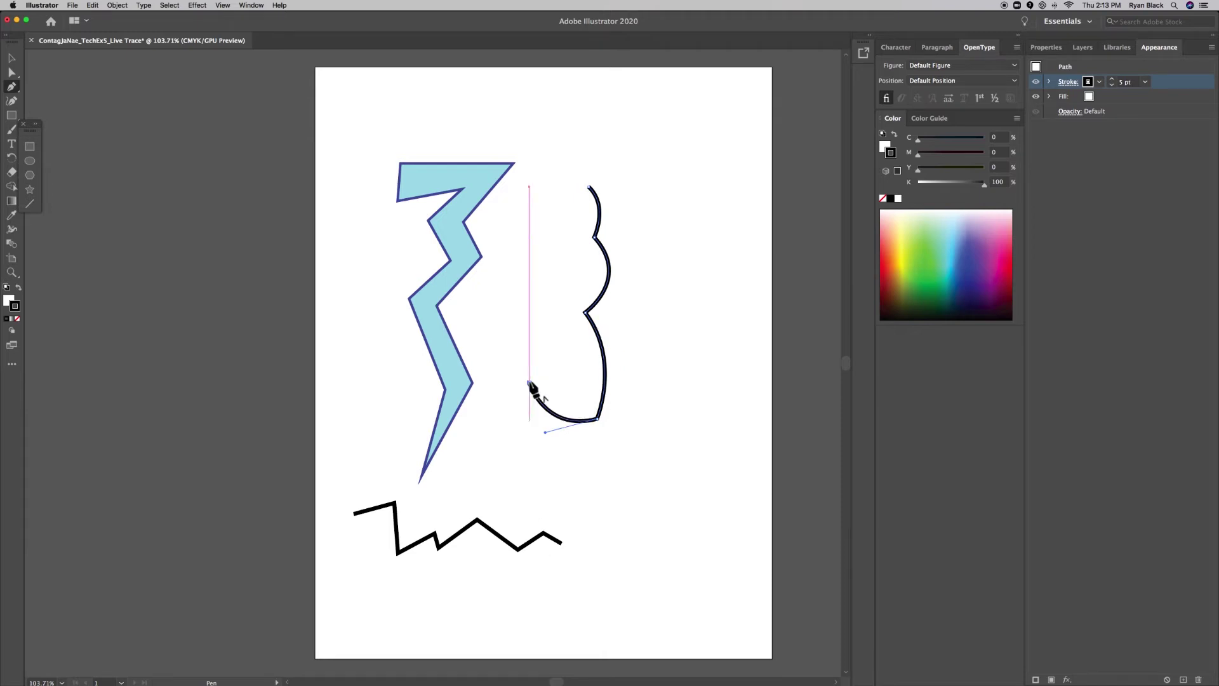
pyautogui.moveTo(544, 360); pyautogui.dragTo(547, 357)
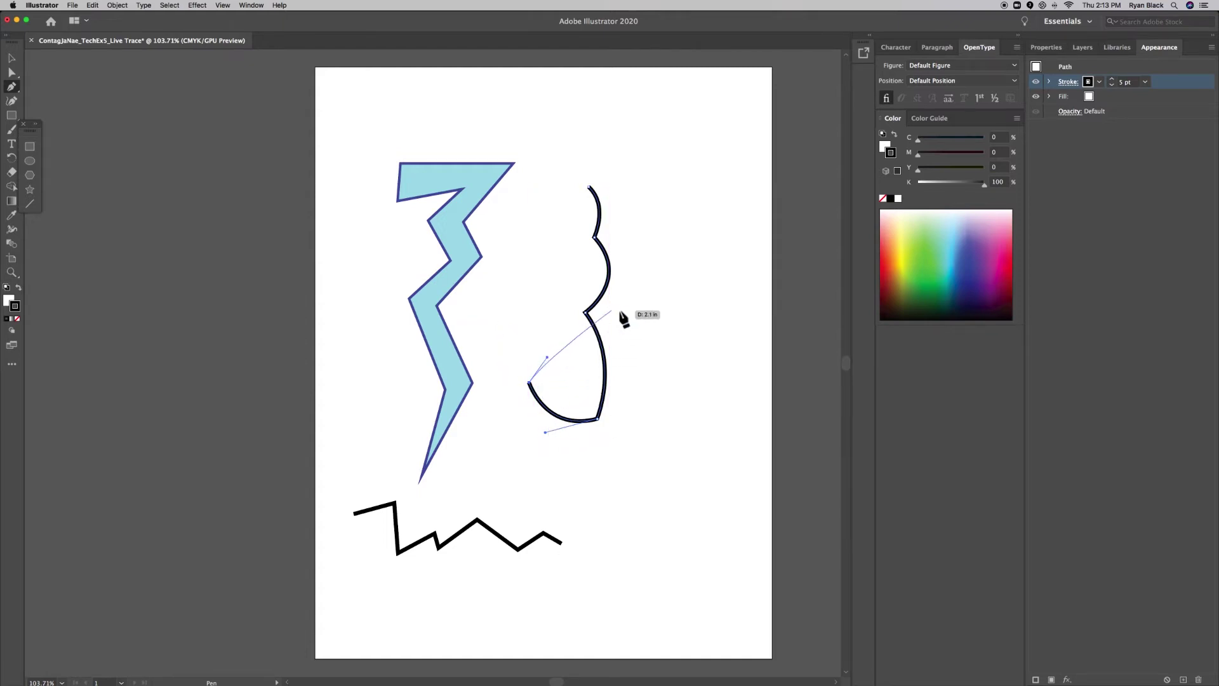
# - Continue the path into a loop up and around, then undo its last hooked tail segment
pyautogui.moveTo(654, 333); pyautogui.dragTo(655, 424)
pyautogui.click(654, 423)
pyautogui.keyDown('super'); pyautogui.click(661, 429); pyautogui.keyUp('super')
pyautogui.click(655, 424)
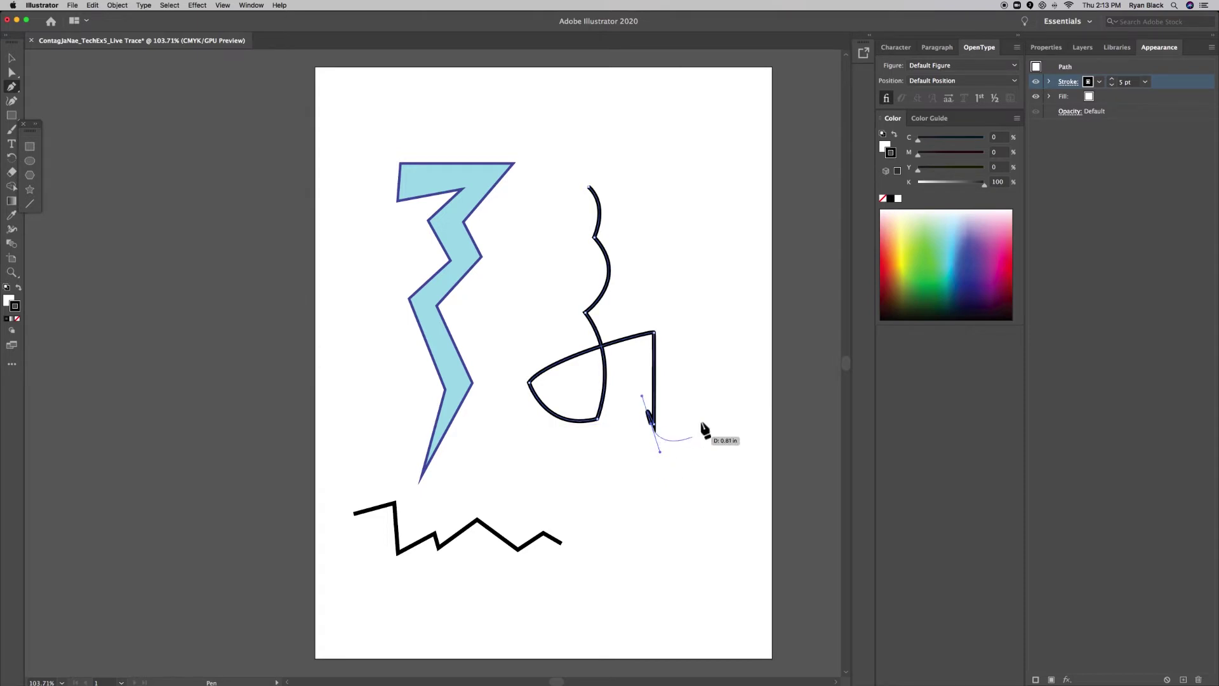
pyautogui.moveTo(713, 376); pyautogui.dragTo(676, 376)
pyautogui.moveTo(640, 299); pyautogui.dragTo(613, 326)
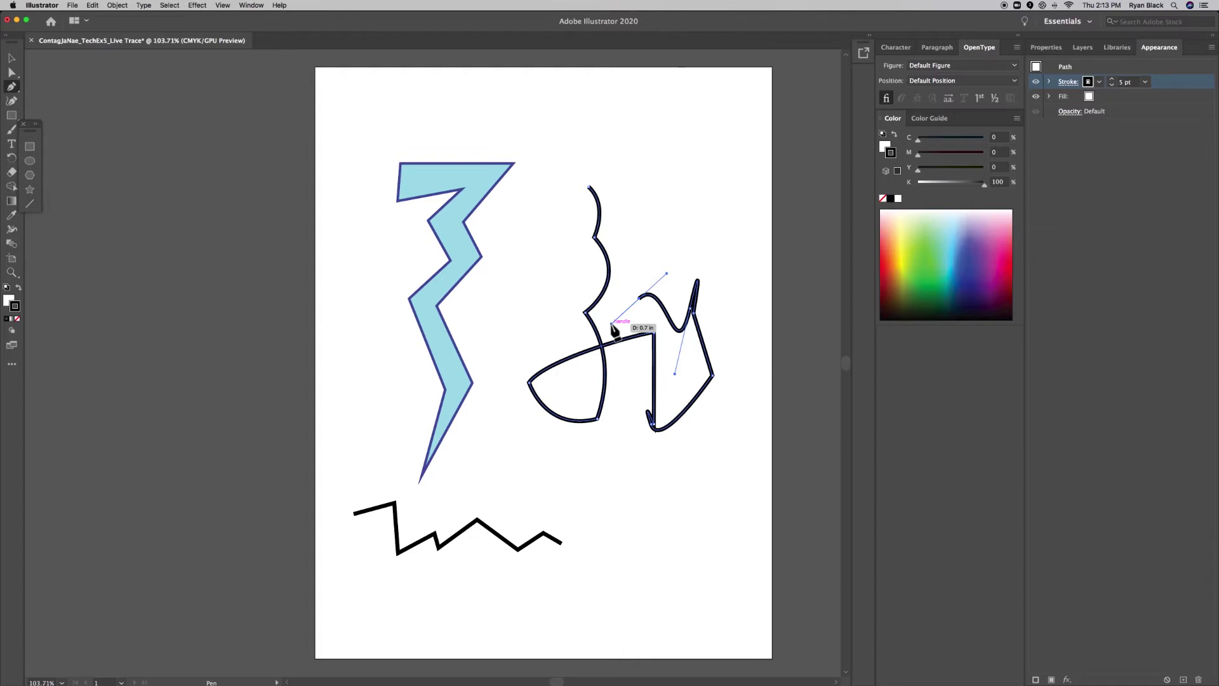
pyautogui.moveTo(612, 324); pyautogui.dragTo(601, 394)
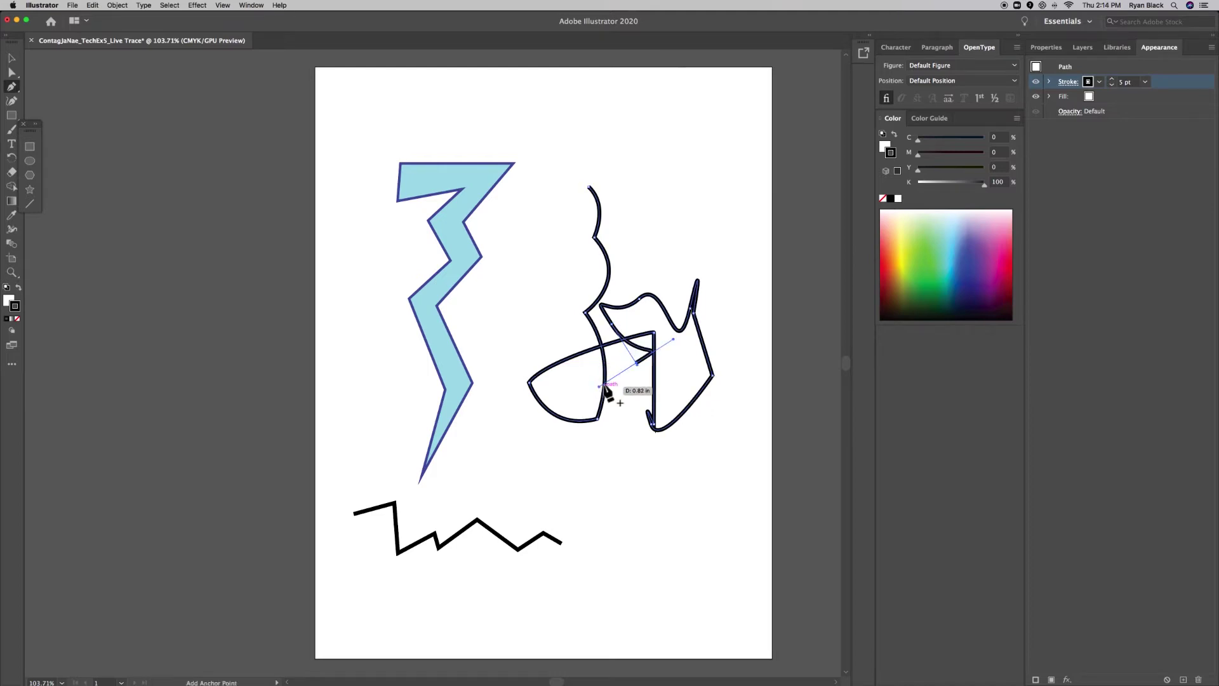
pyautogui.moveTo(600, 386); pyautogui.dragTo(604, 491)
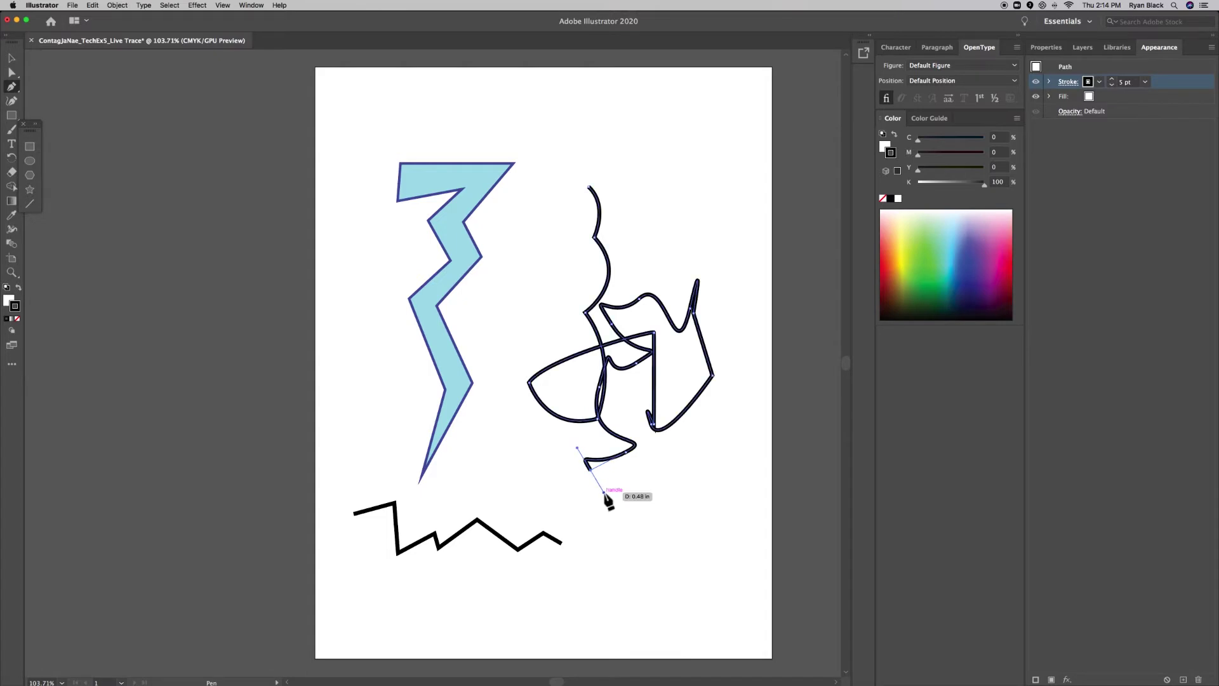
pyautogui.moveTo(604, 492); pyautogui.dragTo(603, 490)
pyautogui.press('v')
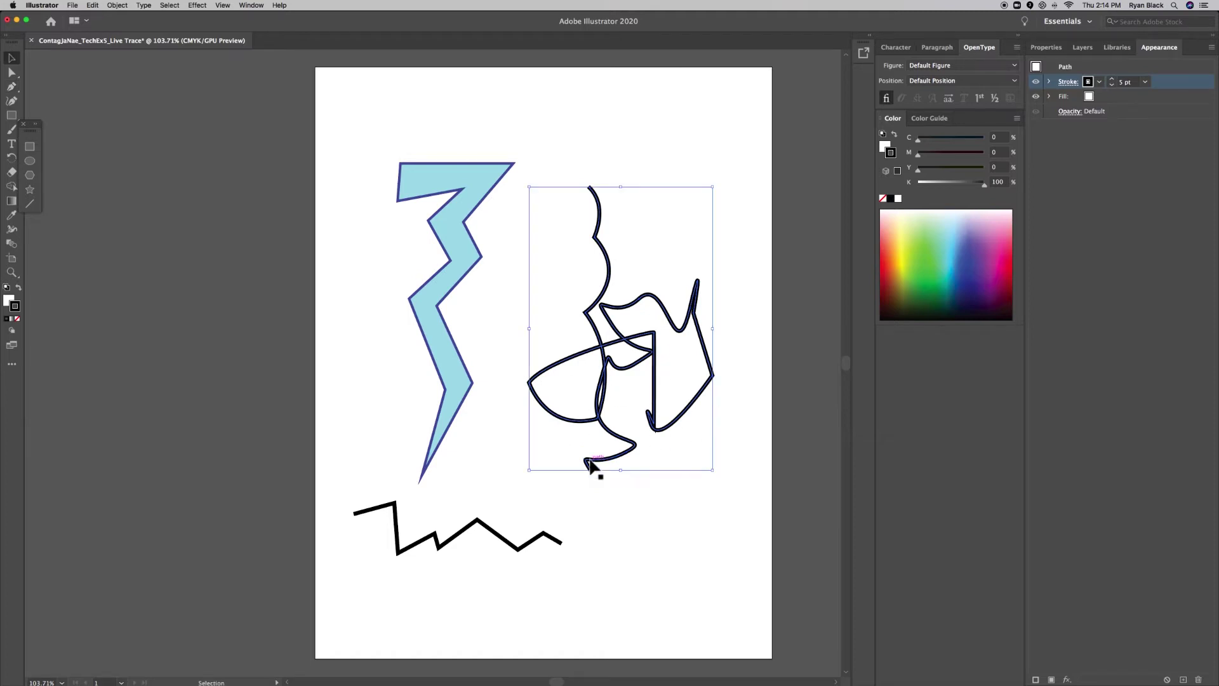
pyautogui.press('super+z')
pyautogui.press('super+z')
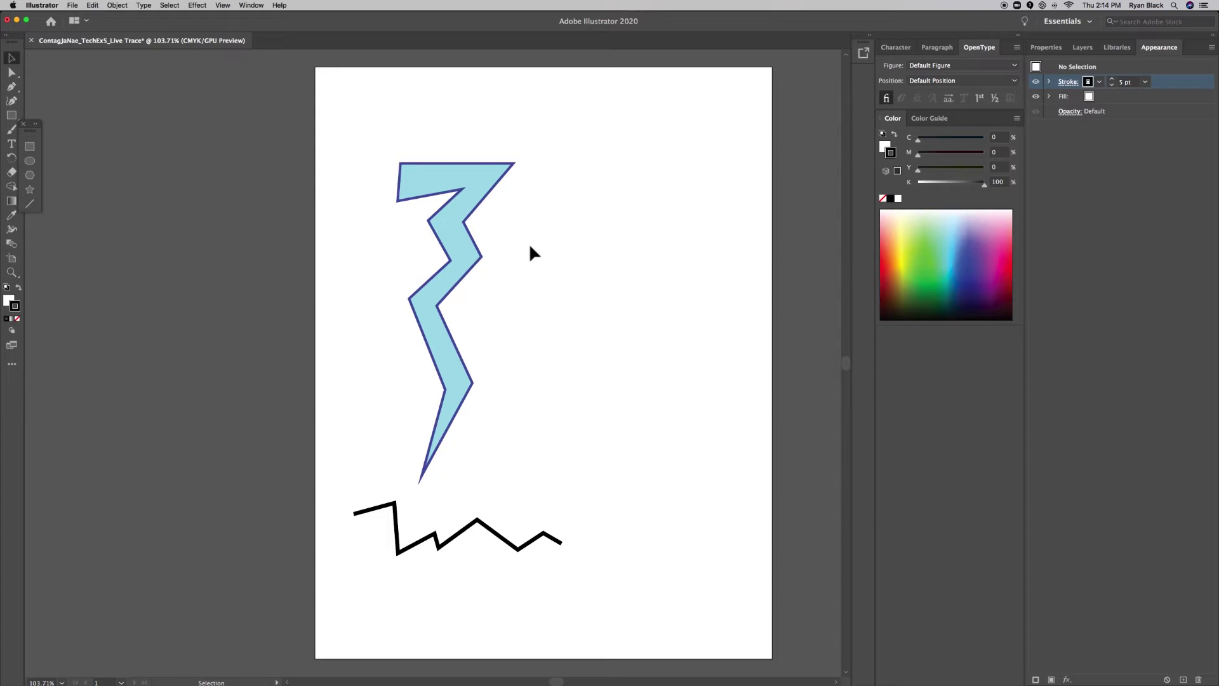
# - Select the Curvature tool from the toolbar
pyautogui.click(11, 103)
# - Begin the curvy octopus outline, shaping its head and right-side lobes
pyautogui.click(584, 143)
pyautogui.click(692, 213)
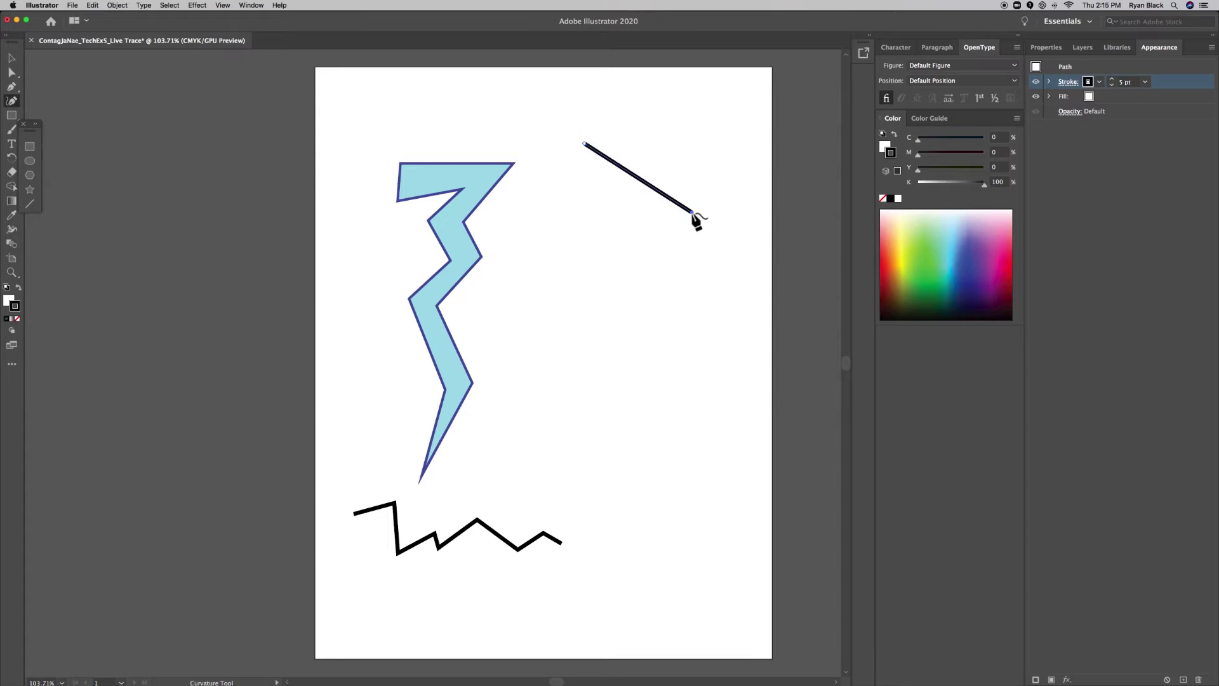
pyautogui.click(678, 284)
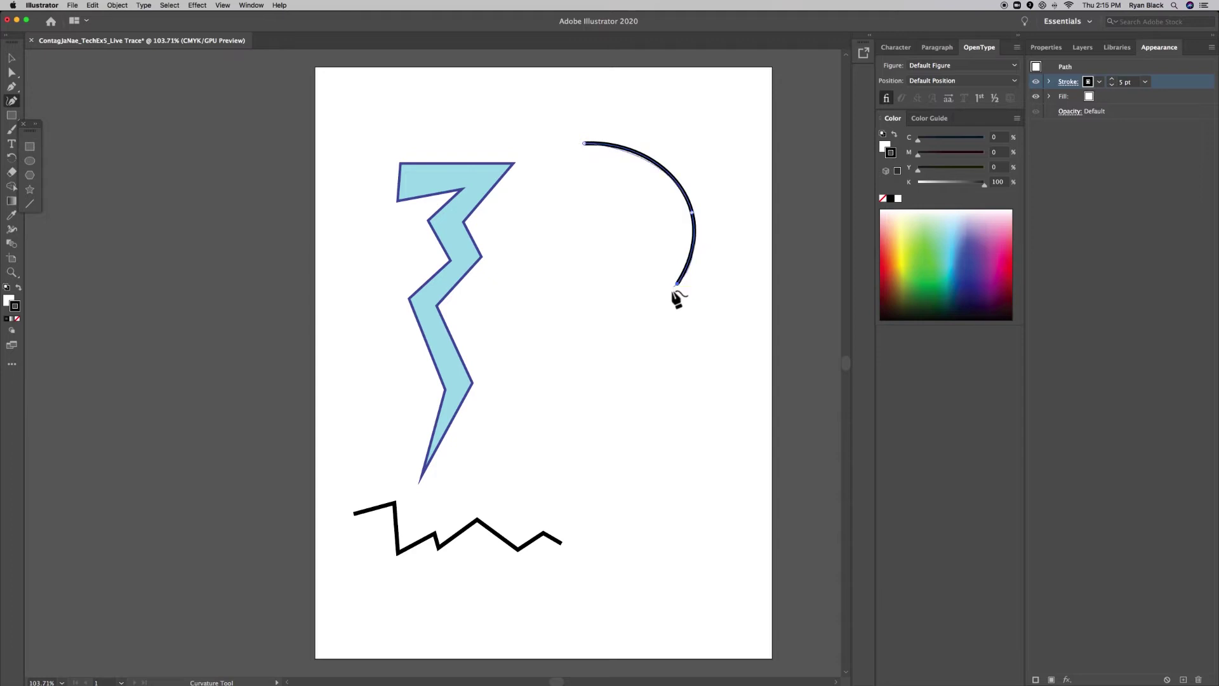
pyautogui.click(643, 306)
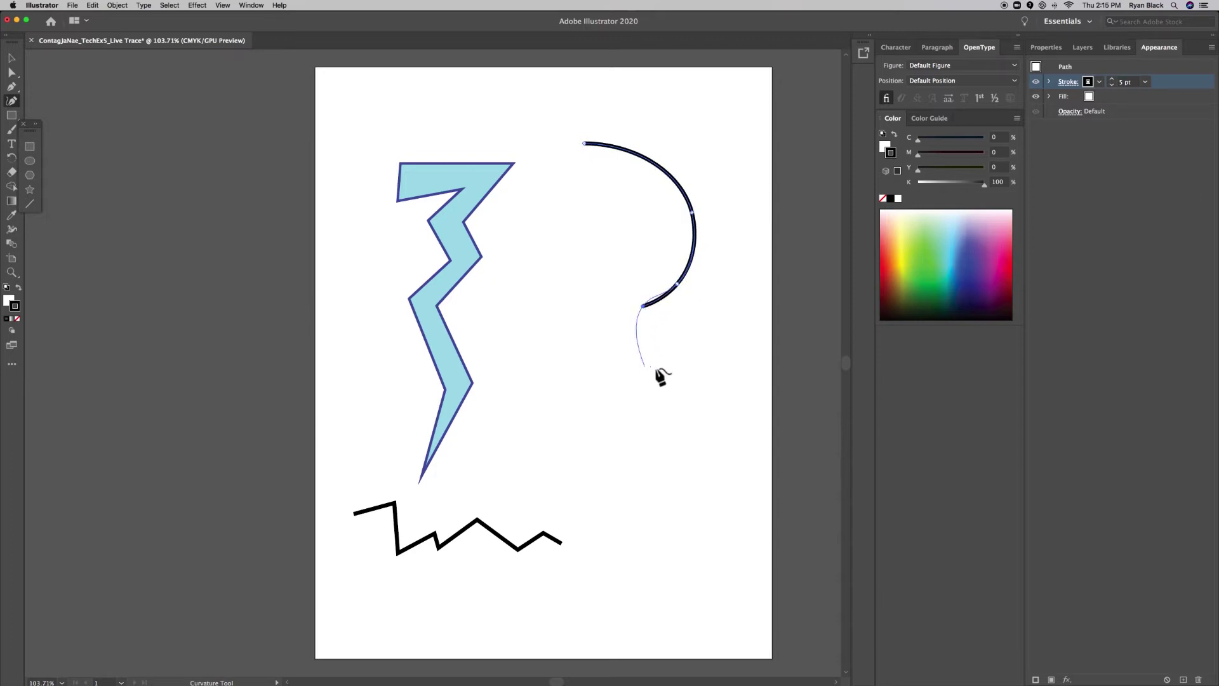
pyautogui.click(671, 338)
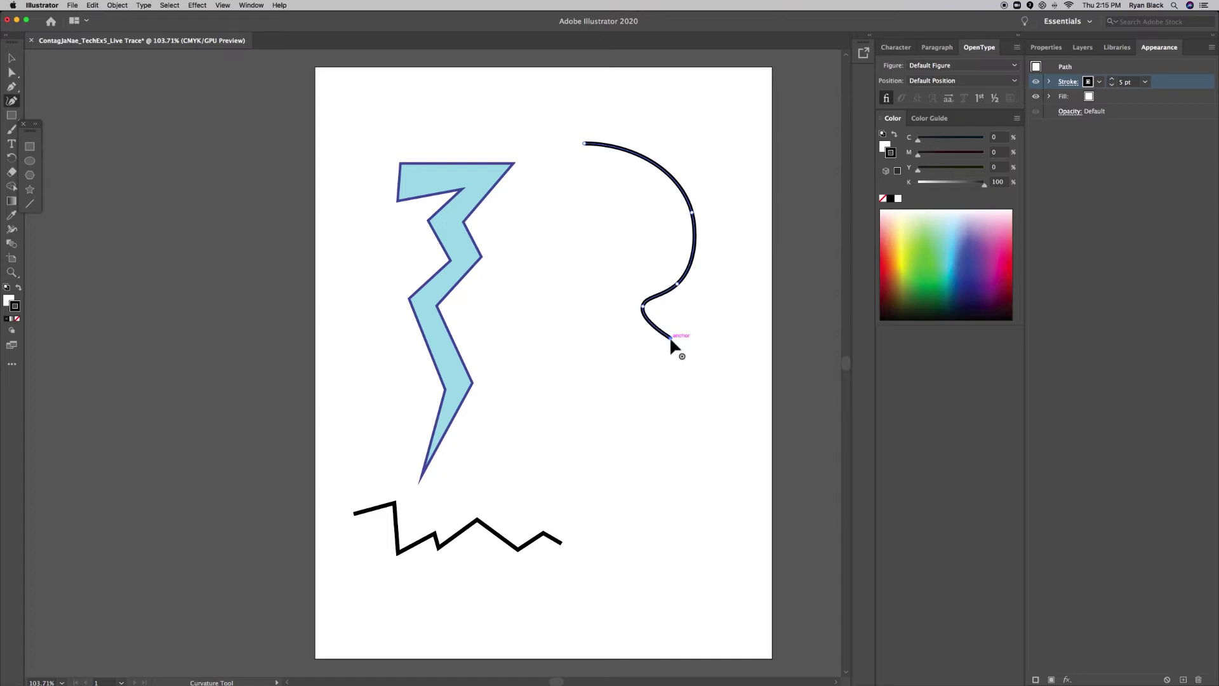
pyautogui.click(708, 316)
pyautogui.click(716, 353)
pyautogui.click(662, 392)
pyautogui.click(622, 362)
pyautogui.click(614, 353)
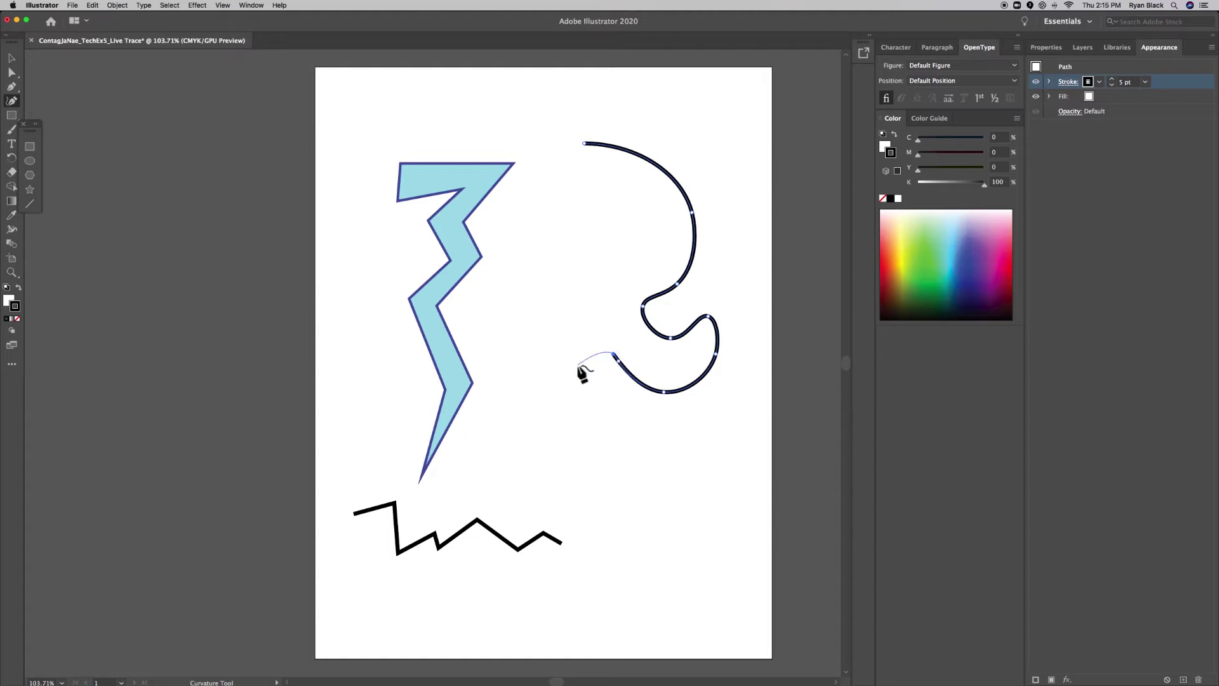
pyautogui.click(584, 379)
pyautogui.click(608, 414)
# - Curve the outline through the octopus's lower tentacles, ending at the leftmost one
pyautogui.click(585, 436)
pyautogui.click(563, 401)
pyautogui.click(565, 353)
pyautogui.click(599, 335)
pyautogui.click(594, 304)
pyautogui.click(562, 309)
pyautogui.click(537, 348)
pyautogui.click(535, 384)
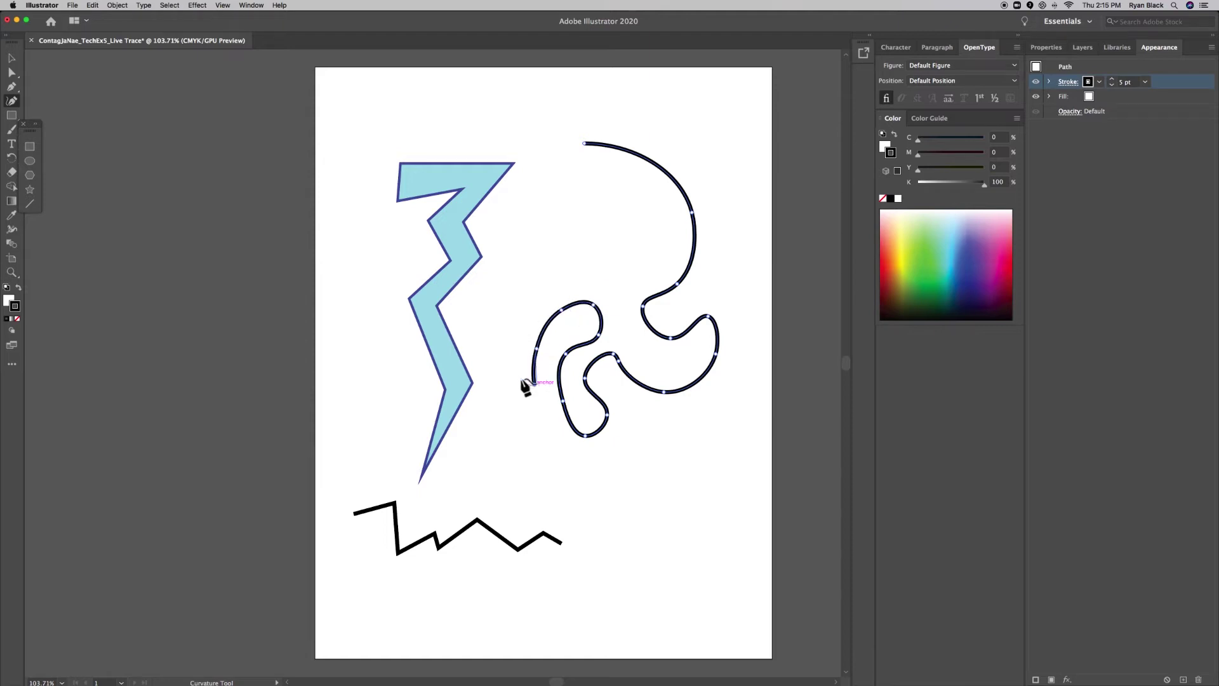
pyautogui.click(513, 365)
pyautogui.click(515, 334)
# - Round the outline's left bulge up to the head and close it at the first anchor
pyautogui.click(536, 296)
pyautogui.click(508, 298)
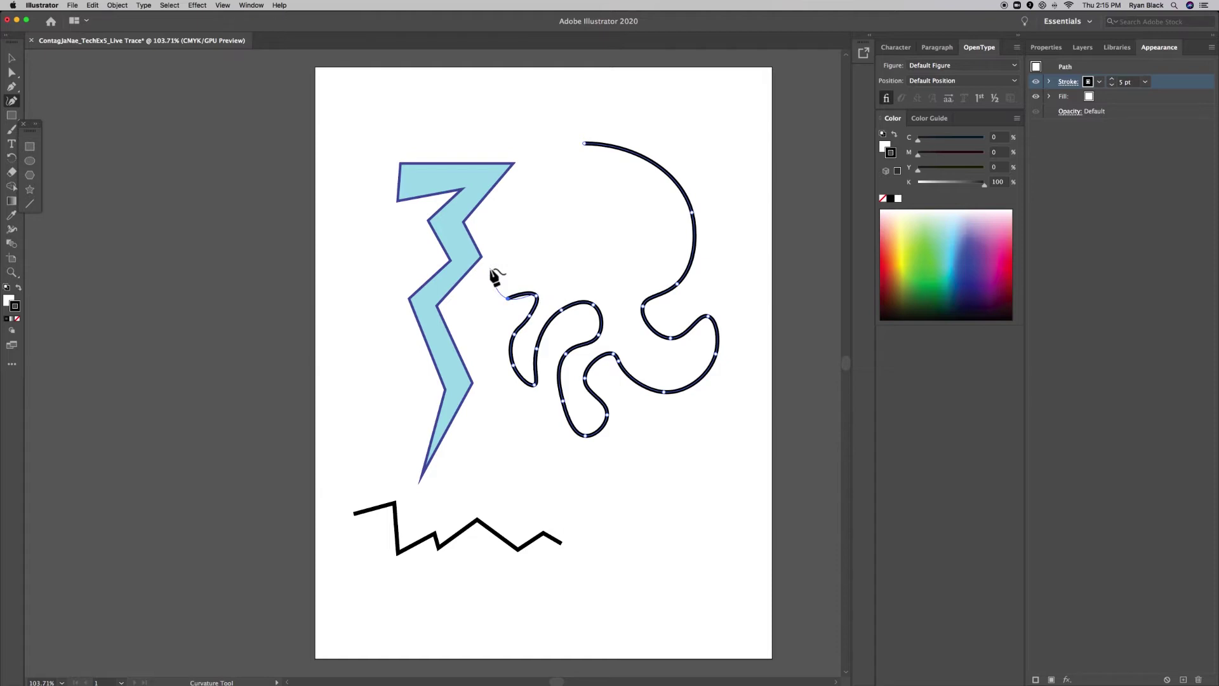
pyautogui.click(489, 271)
pyautogui.click(514, 262)
pyautogui.click(549, 261)
pyautogui.click(566, 249)
pyautogui.click(563, 223)
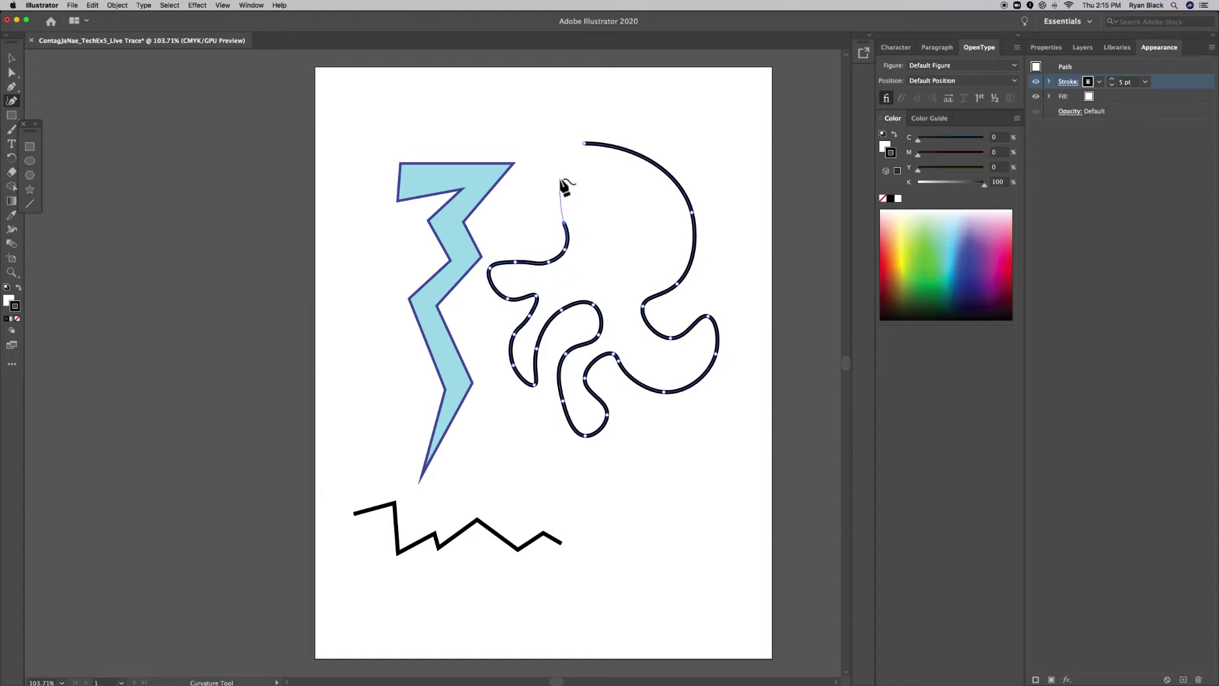
pyautogui.click(585, 144)
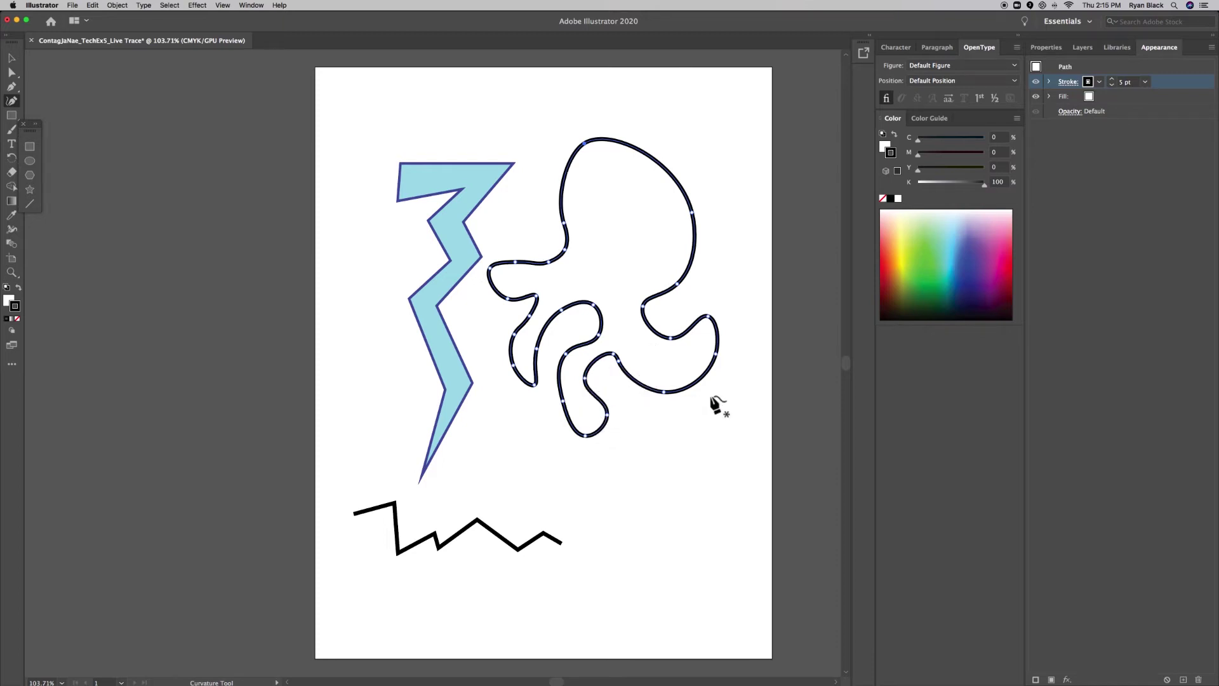
# - Reshape the octopus outline's lobes, inner curves and right edge with the Curvature tool
pyautogui.press('super+equal')
pyautogui.press('super+equal')
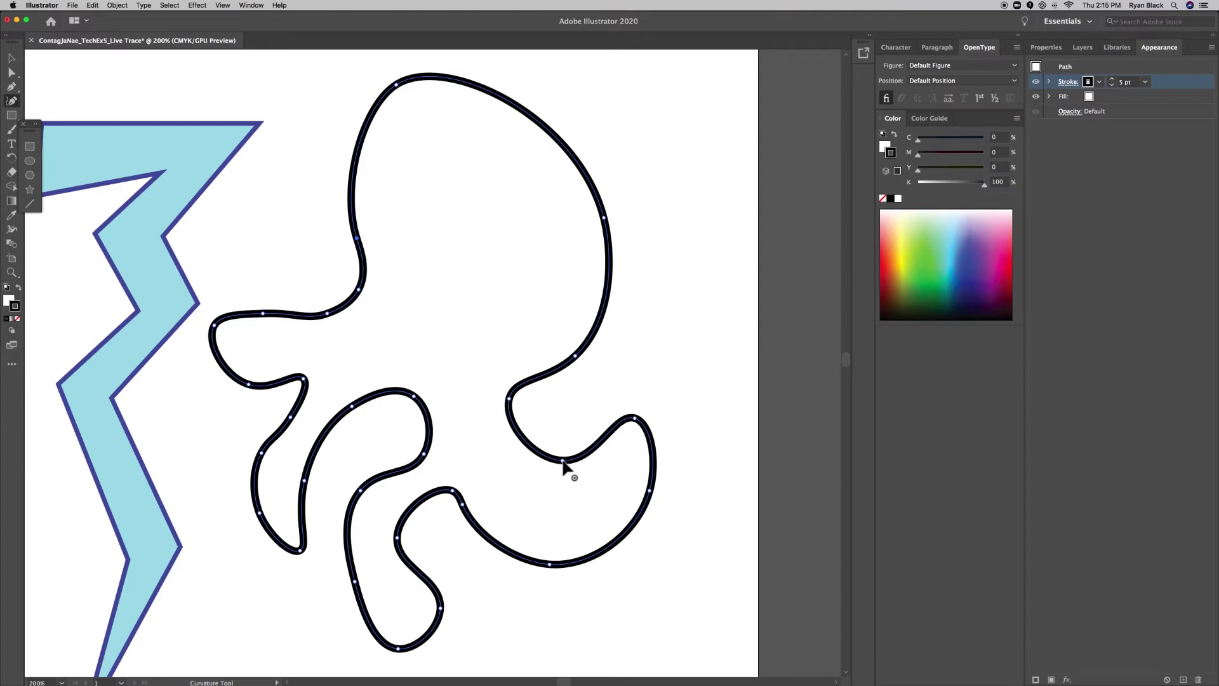
pyautogui.moveTo(563, 460); pyautogui.dragTo(565, 444)
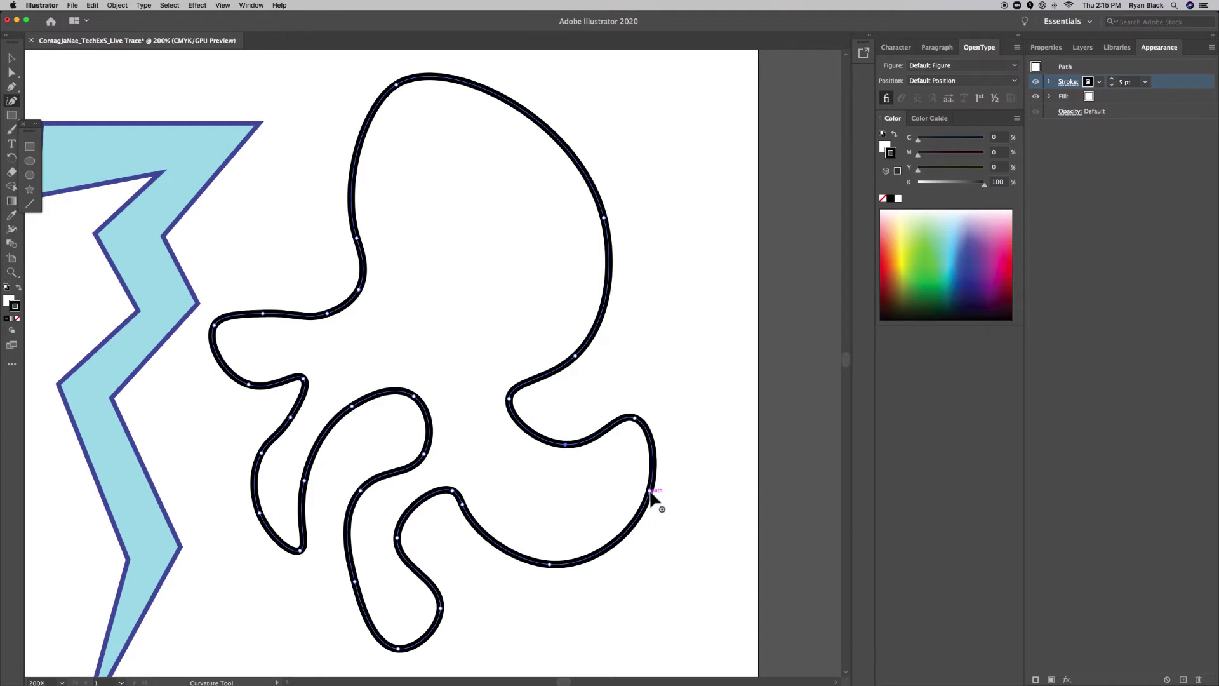
pyautogui.moveTo(654, 494); pyautogui.dragTo(662, 505)
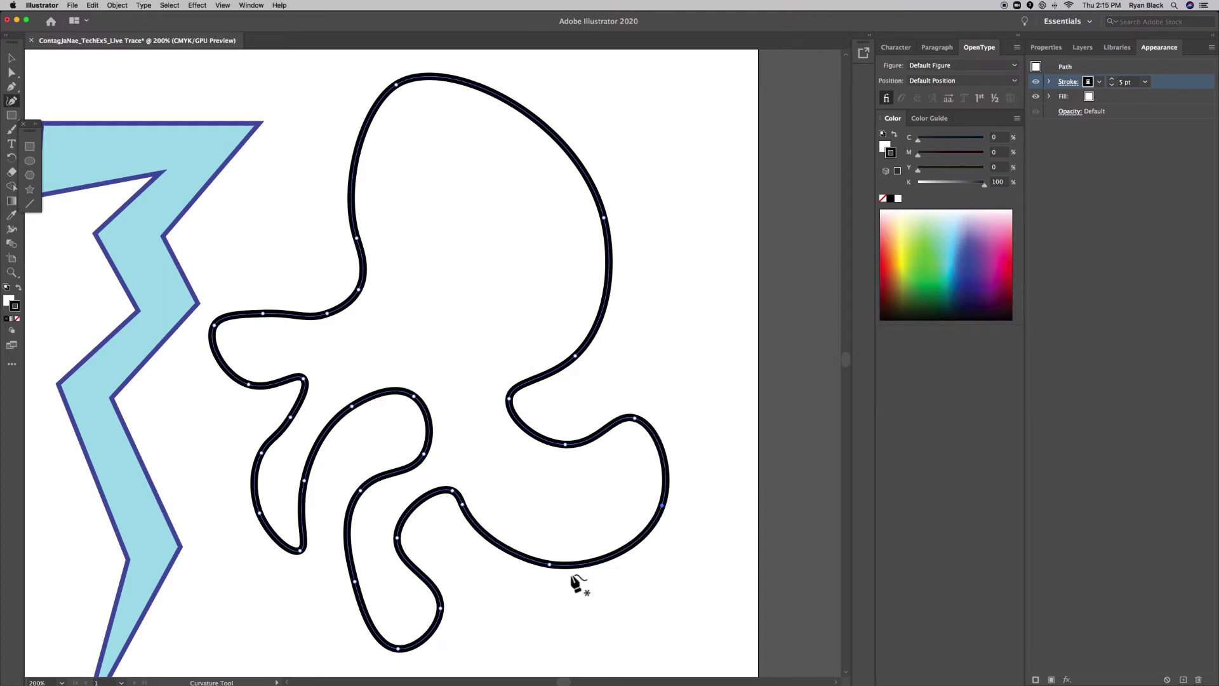
pyautogui.moveTo(548, 564); pyautogui.dragTo(549, 588)
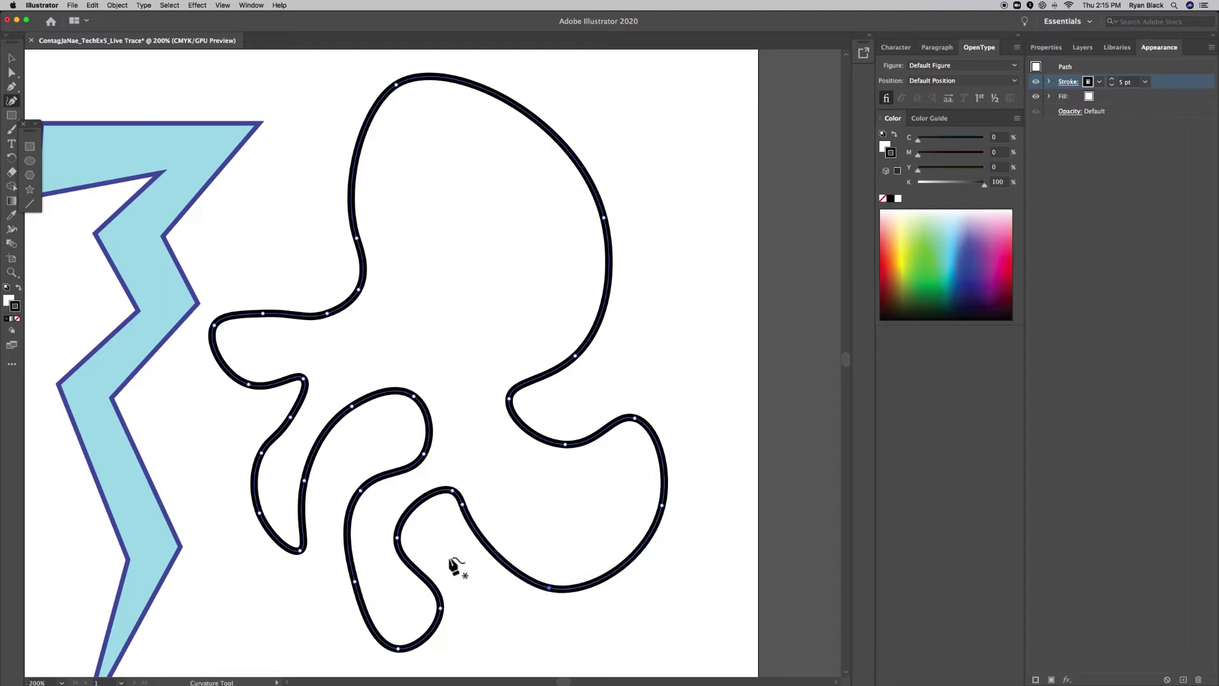
pyautogui.moveTo(395, 540); pyautogui.dragTo(411, 543)
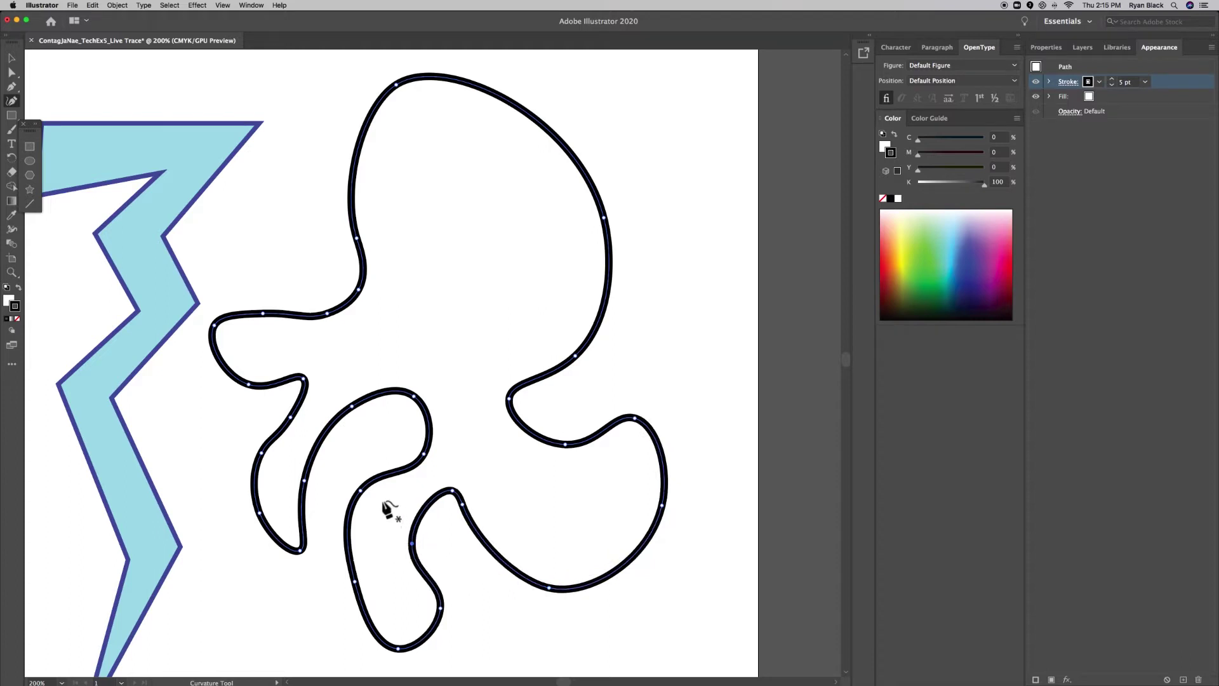
pyautogui.moveTo(361, 491); pyautogui.dragTo(372, 505)
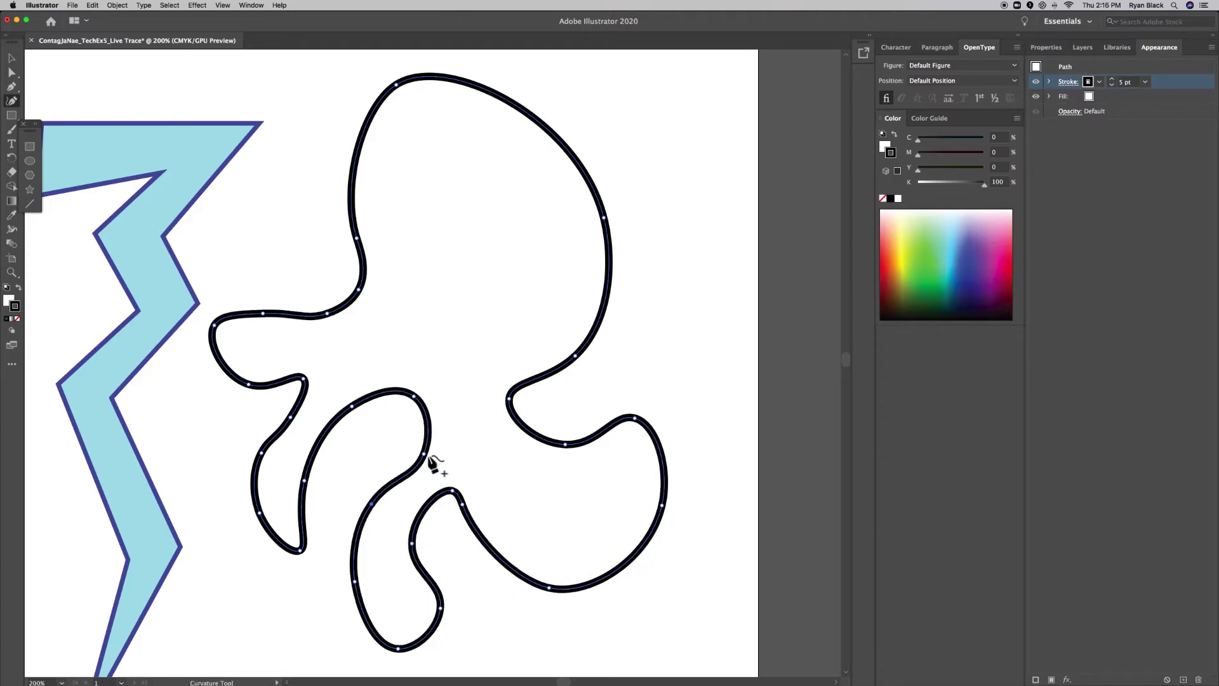
pyautogui.moveTo(424, 455); pyautogui.dragTo(410, 450)
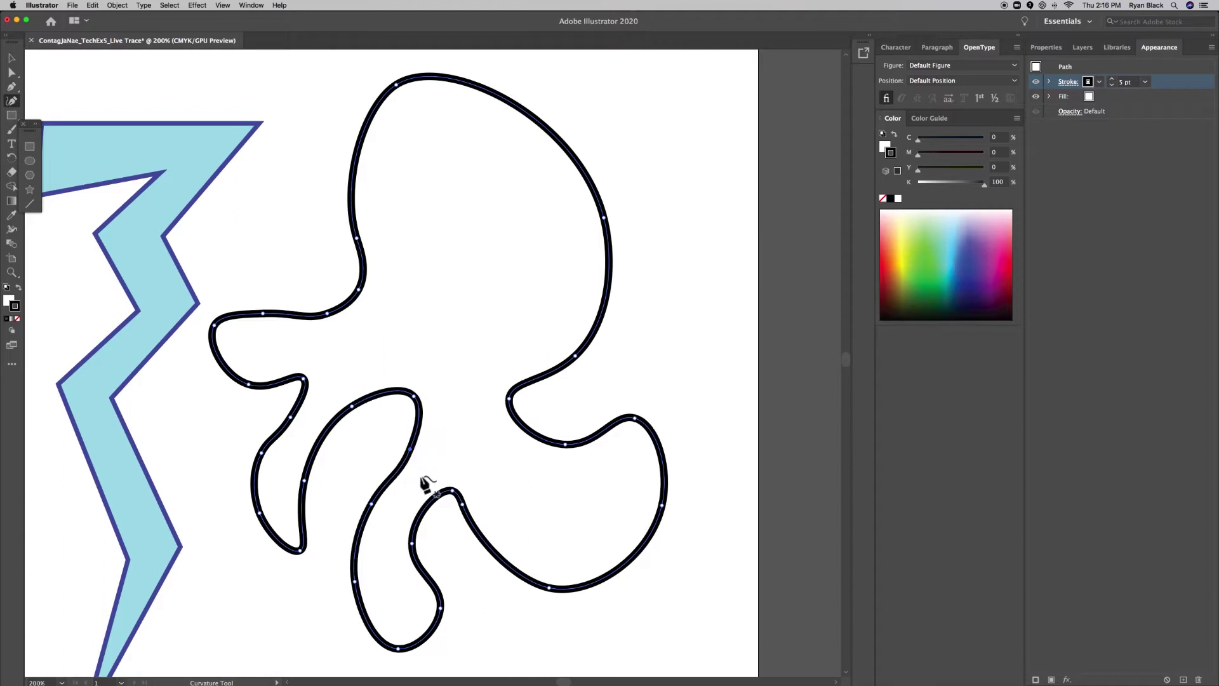
pyautogui.moveTo(512, 403); pyautogui.dragTo(540, 399)
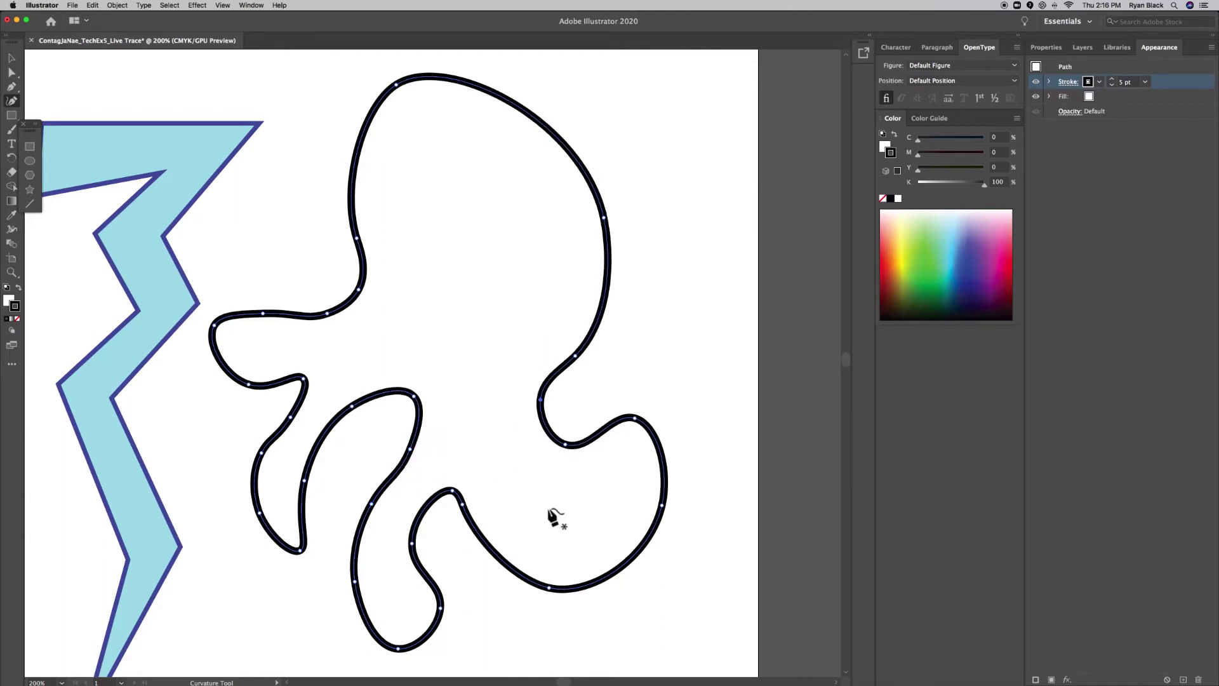
pyautogui.click(607, 290)
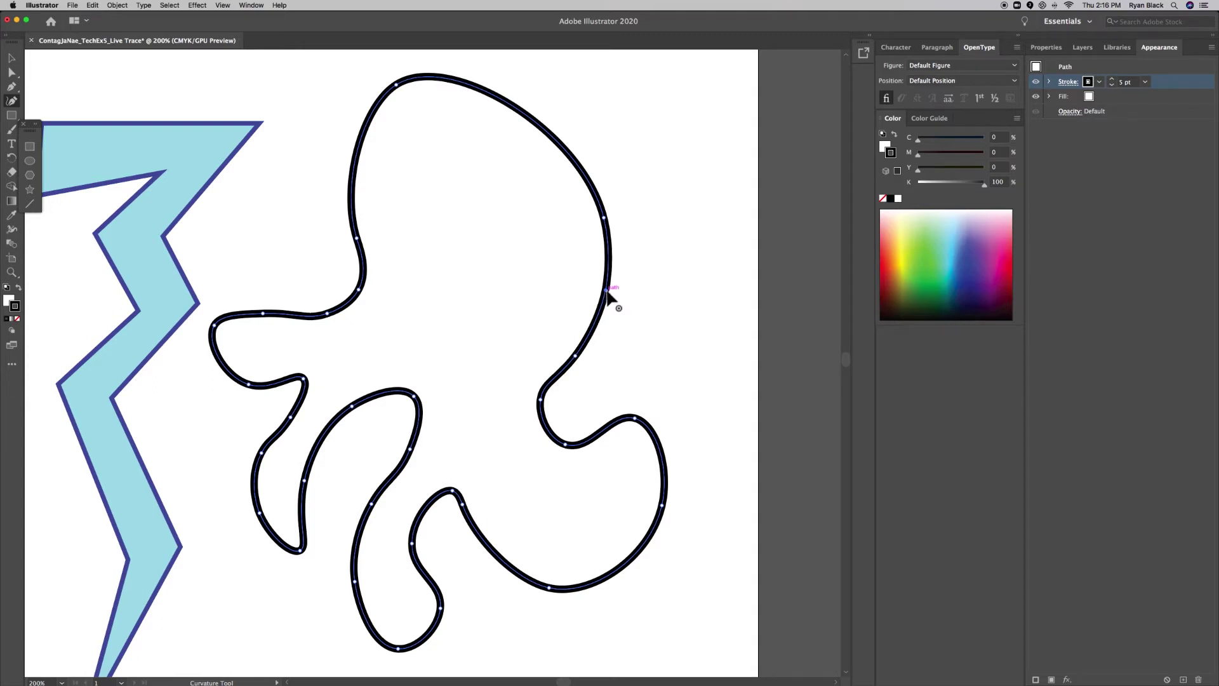
pyautogui.moveTo(608, 291)
pyautogui.mouseDown()
pyautogui.moveTo(641, 280)
pyautogui.moveTo(630, 299)
pyautogui.moveTo(578, 302)
pyautogui.moveTo(600, 313)
pyautogui.mouseUp()
pyautogui.moveTo(601, 316)
pyautogui.mouseDown()
pyautogui.moveTo(611, 297)
pyautogui.moveTo(597, 291)
pyautogui.moveTo(531, 284)
pyautogui.moveTo(554, 292)
pyautogui.moveTo(597, 267)
pyautogui.moveTo(605, 294)
pyautogui.mouseUp()
# - Rotate and reposition the octopus outline, then delete it
pyautogui.click(12, 58)
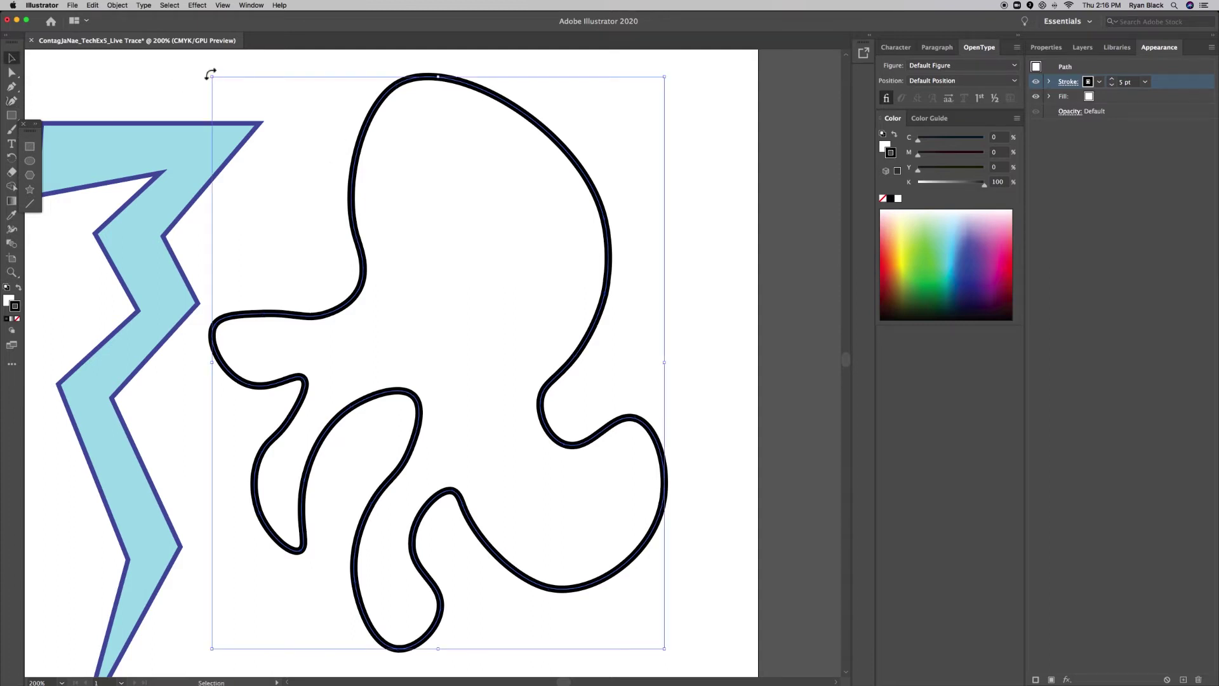
pyautogui.moveTo(208, 72); pyautogui.dragTo(171, 254)
pyautogui.moveTo(447, 416); pyautogui.dragTo(469, 448)
pyautogui.press('super+1')
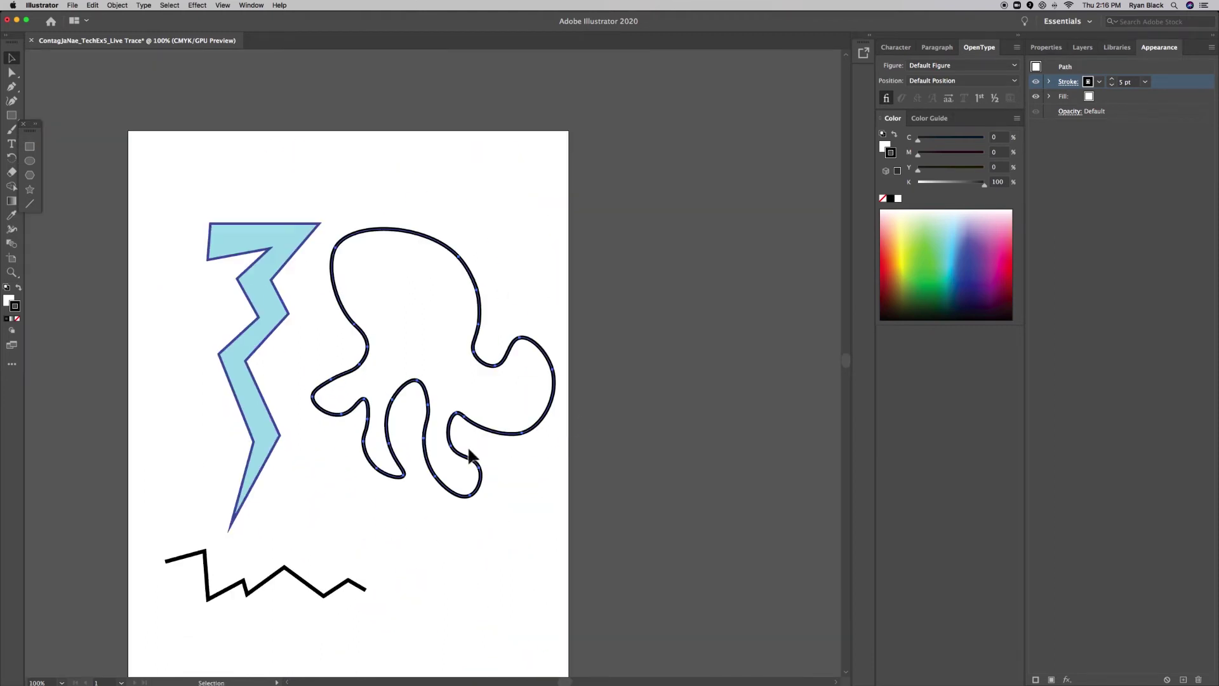
pyautogui.moveTo(476, 370); pyautogui.dragTo(472, 384)
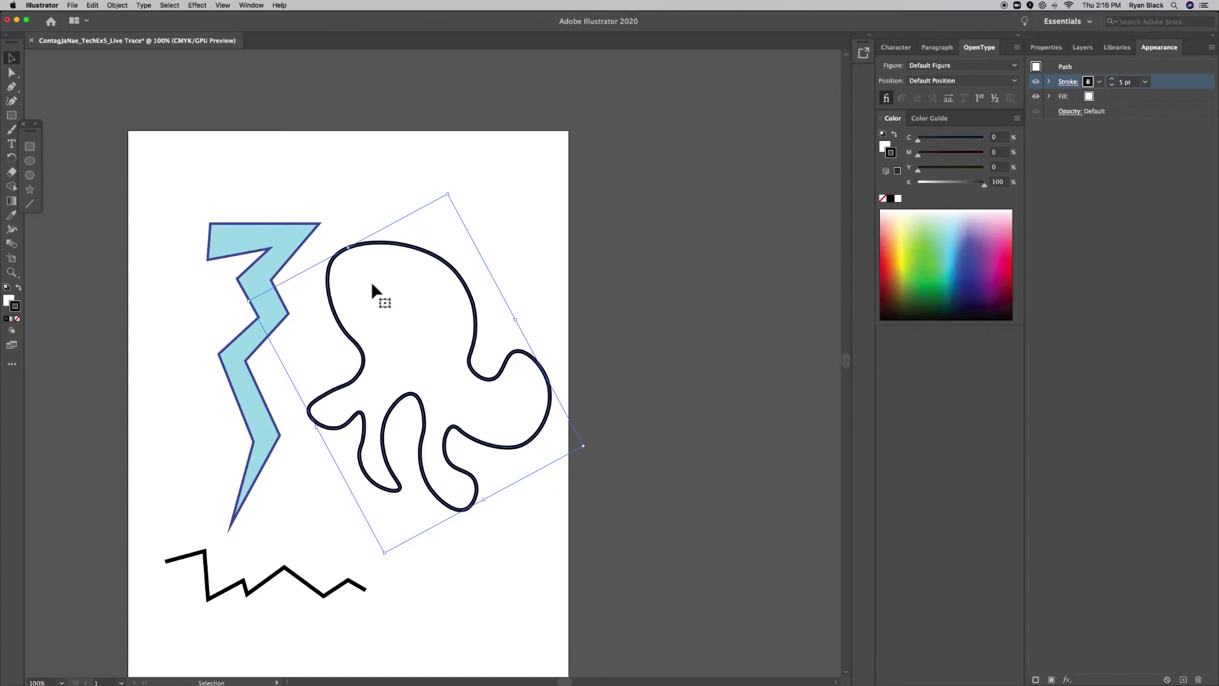
pyautogui.scroll(-2, 371, 281)
pyautogui.press('Delete')
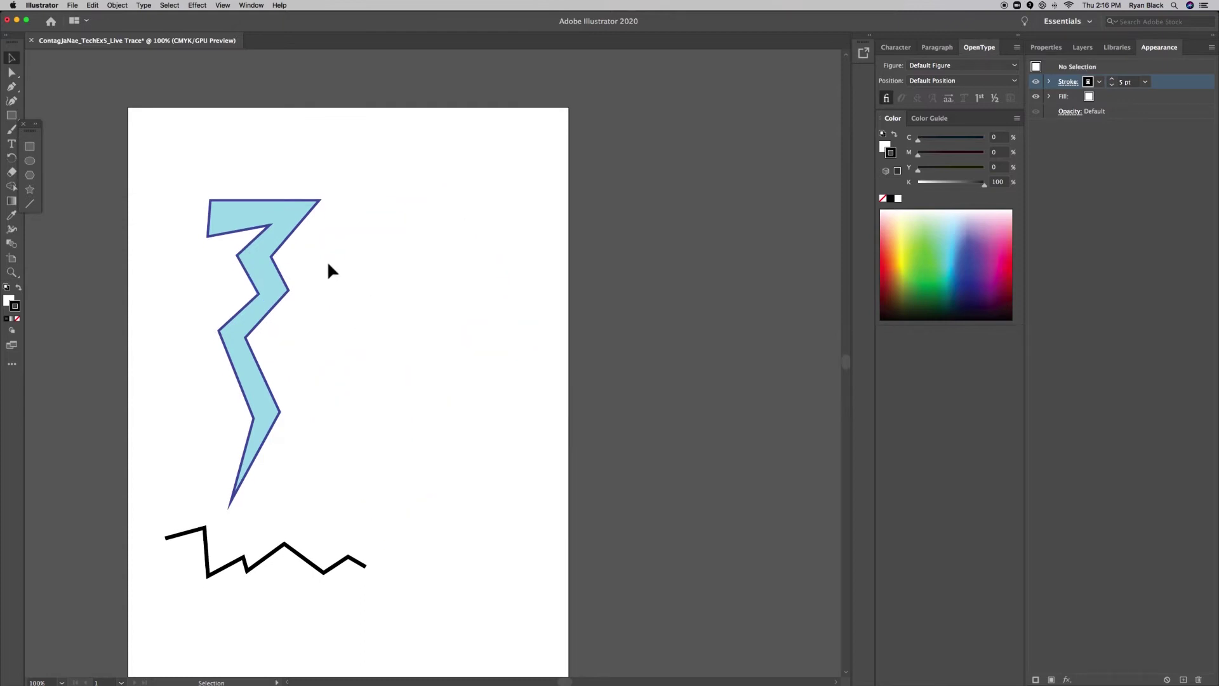
# - Draw a trial three-point vertical line to the right of the lightning bolt
pyautogui.click(15, 103)
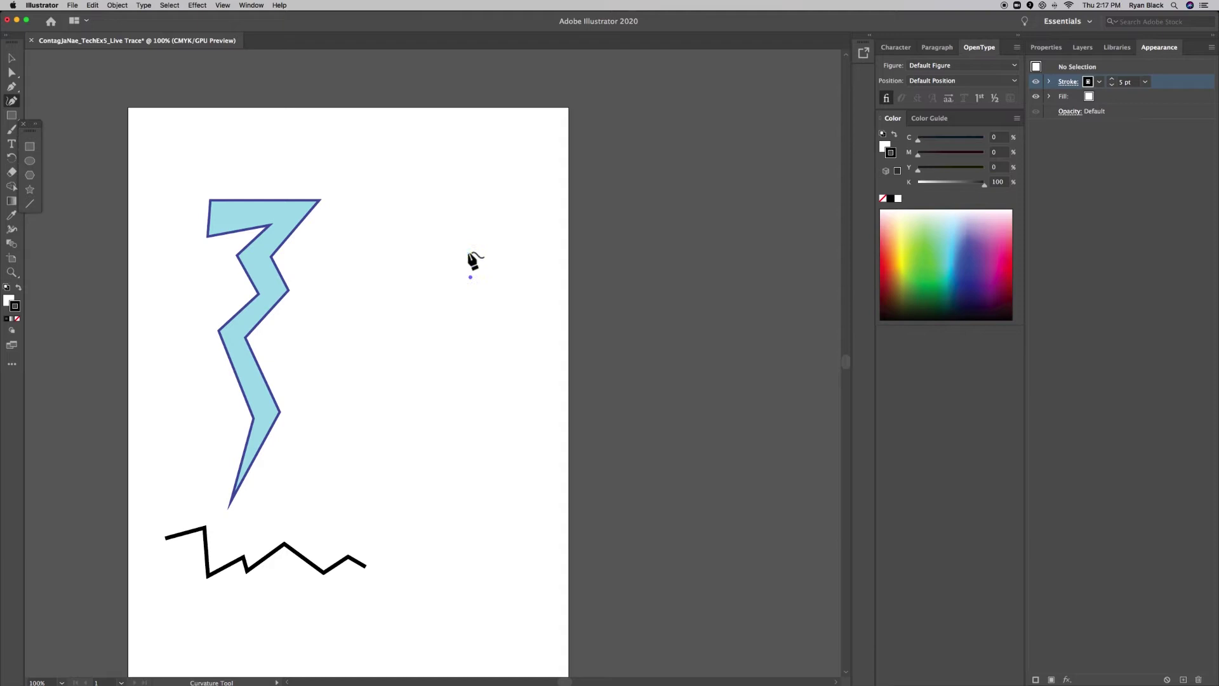
pyautogui.click(464, 224)
pyautogui.click(462, 320)
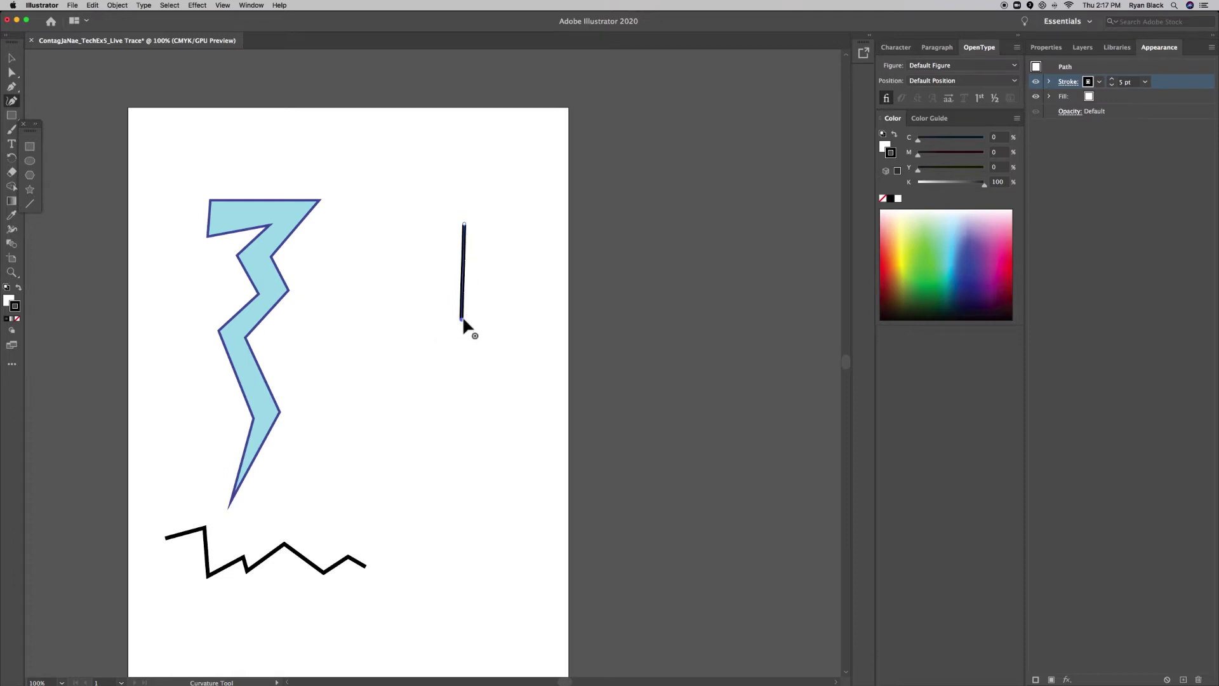
pyautogui.click(460, 359)
pyautogui.press('Escape')
# - Remove the trial line and start a fresh curved path near the artboard's top right
pyautogui.press('v')
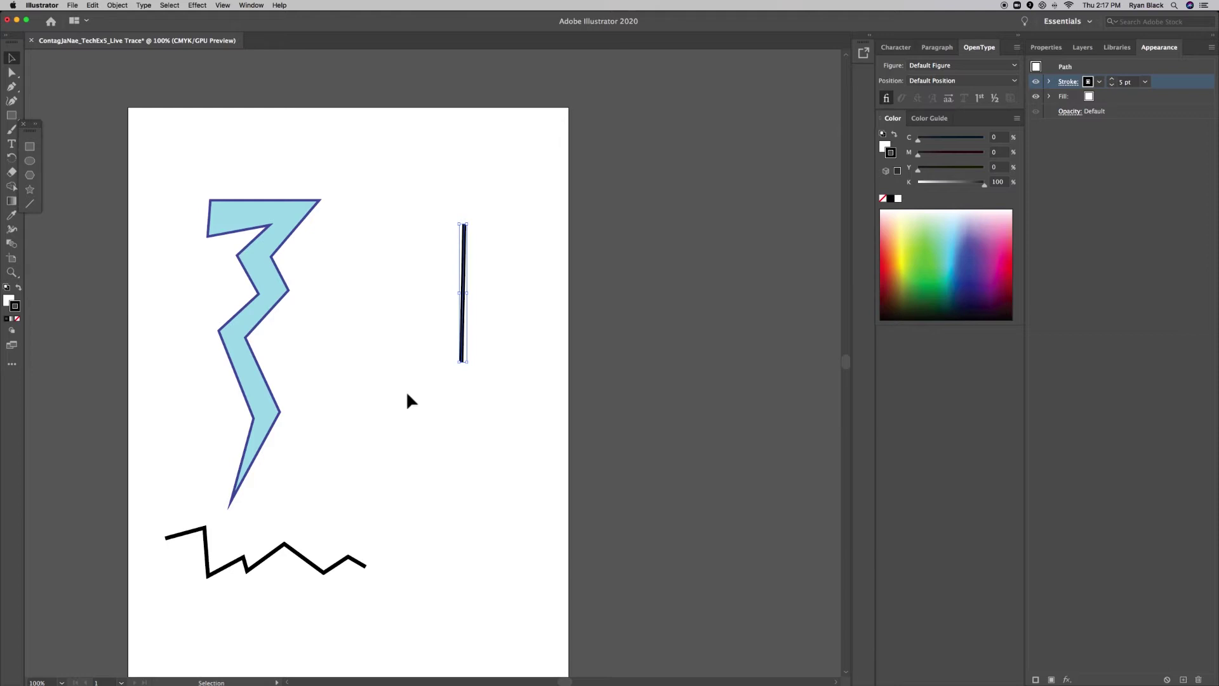
pyautogui.click(474, 363)
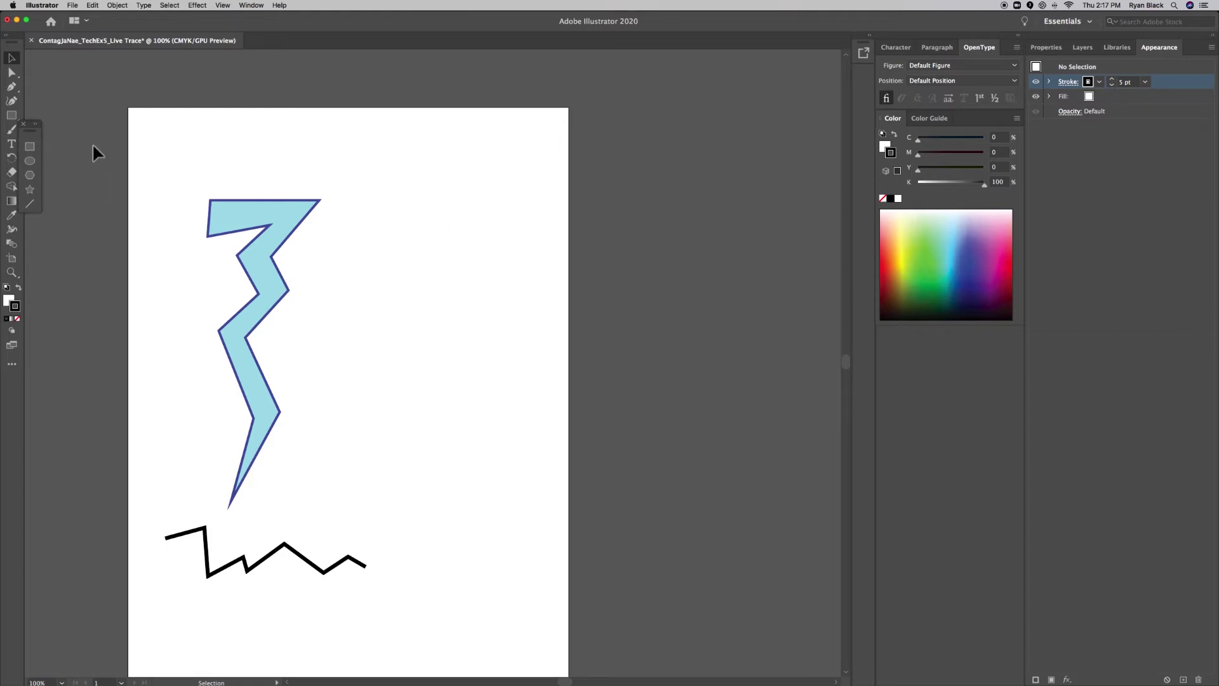
pyautogui.click(11, 100)
pyautogui.click(469, 217)
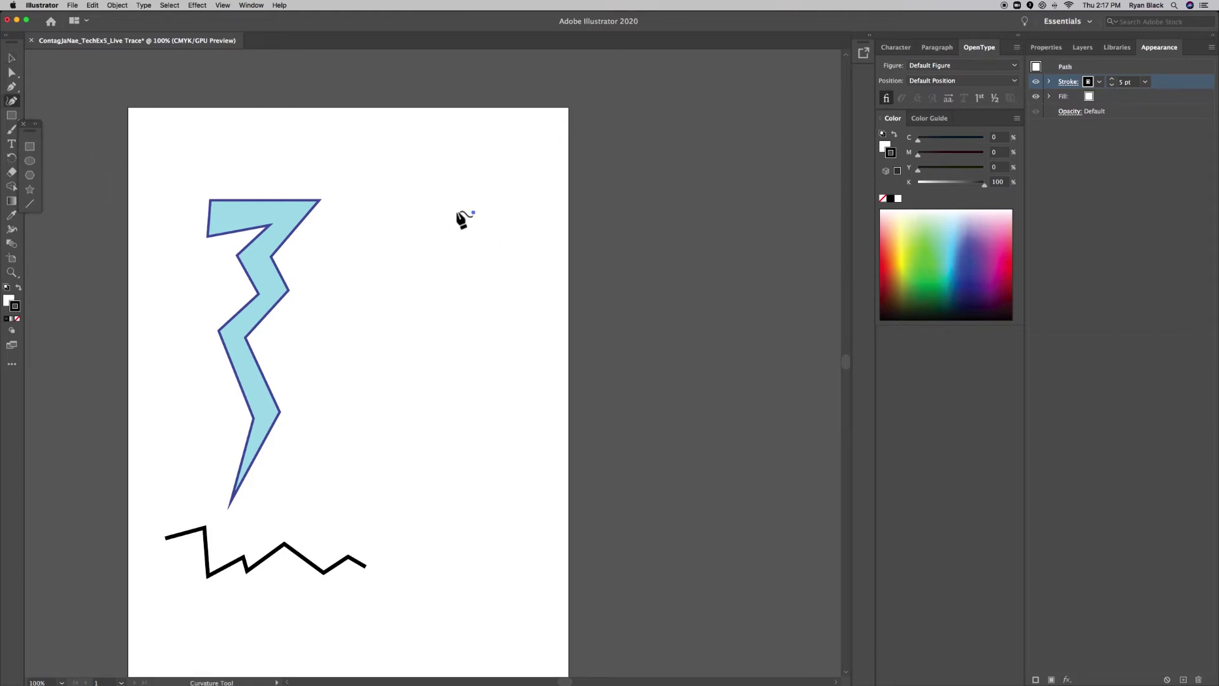
pyautogui.click(421, 223)
pyautogui.click(409, 276)
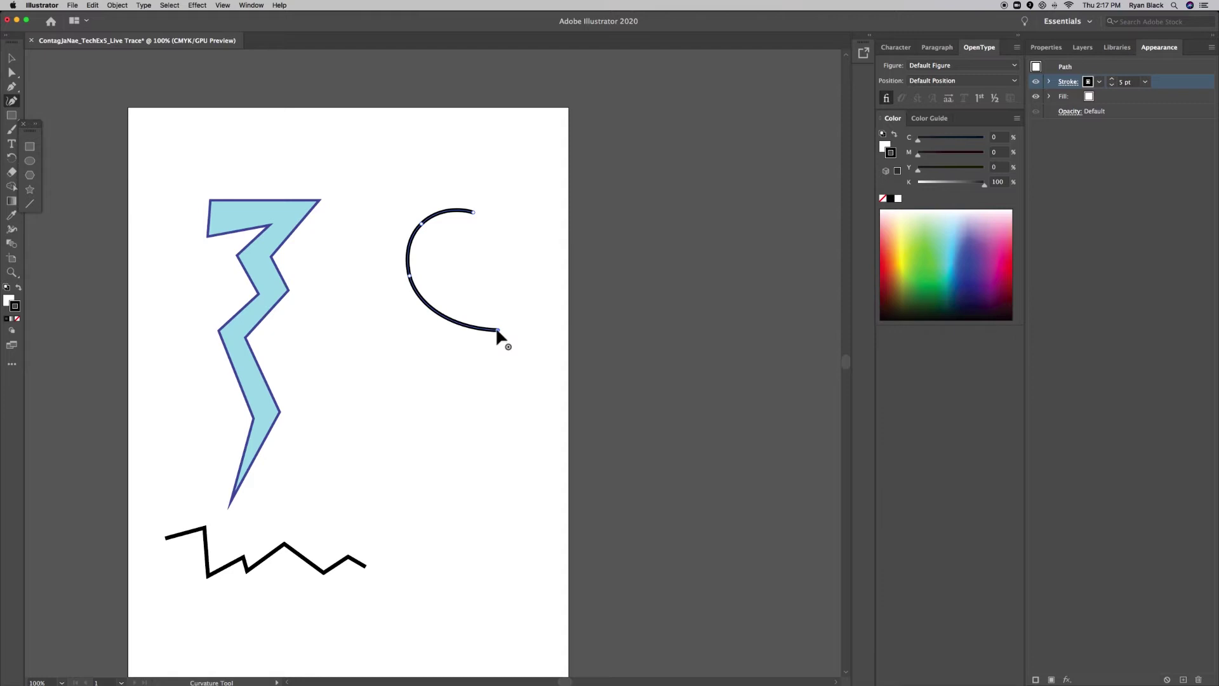
pyautogui.press('p')
pyautogui.click(498, 331)
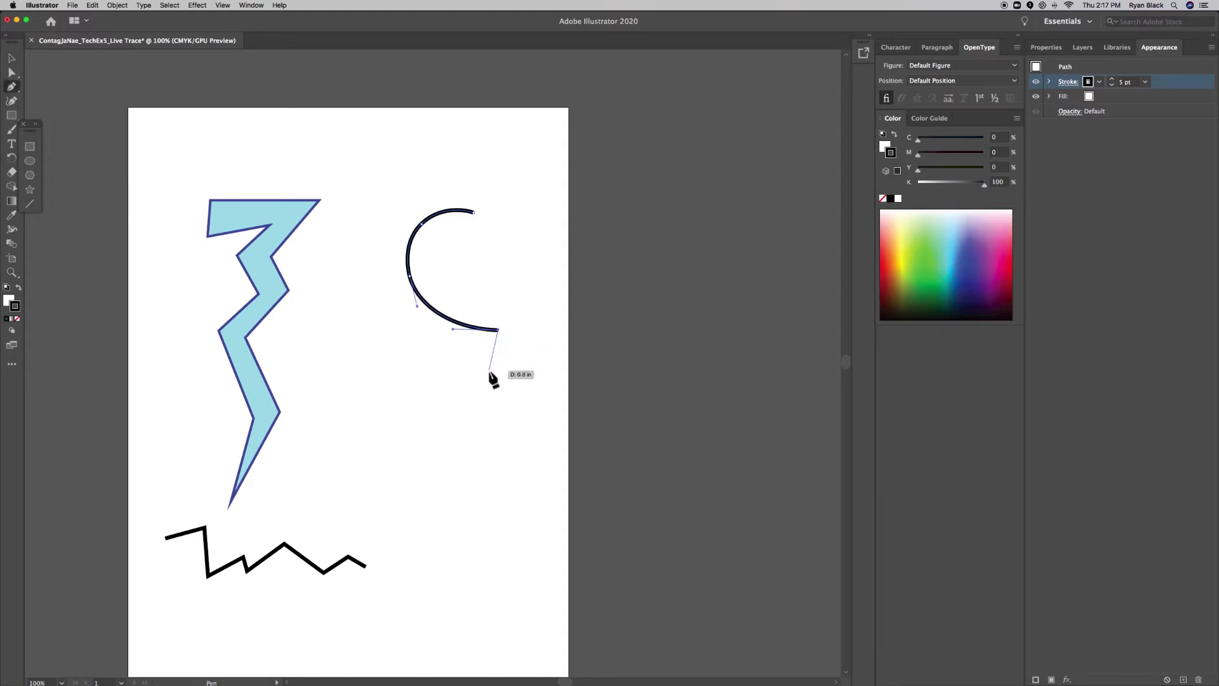
pyautogui.click(471, 429)
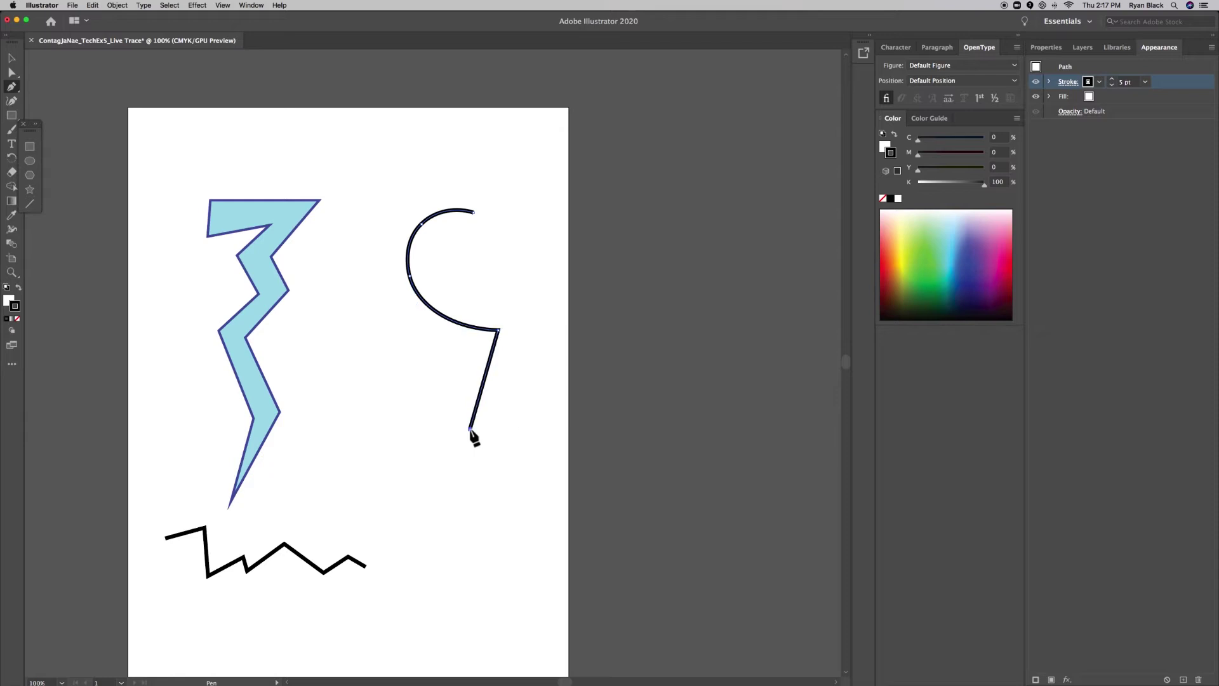
pyautogui.click(516, 431)
pyautogui.click(509, 330)
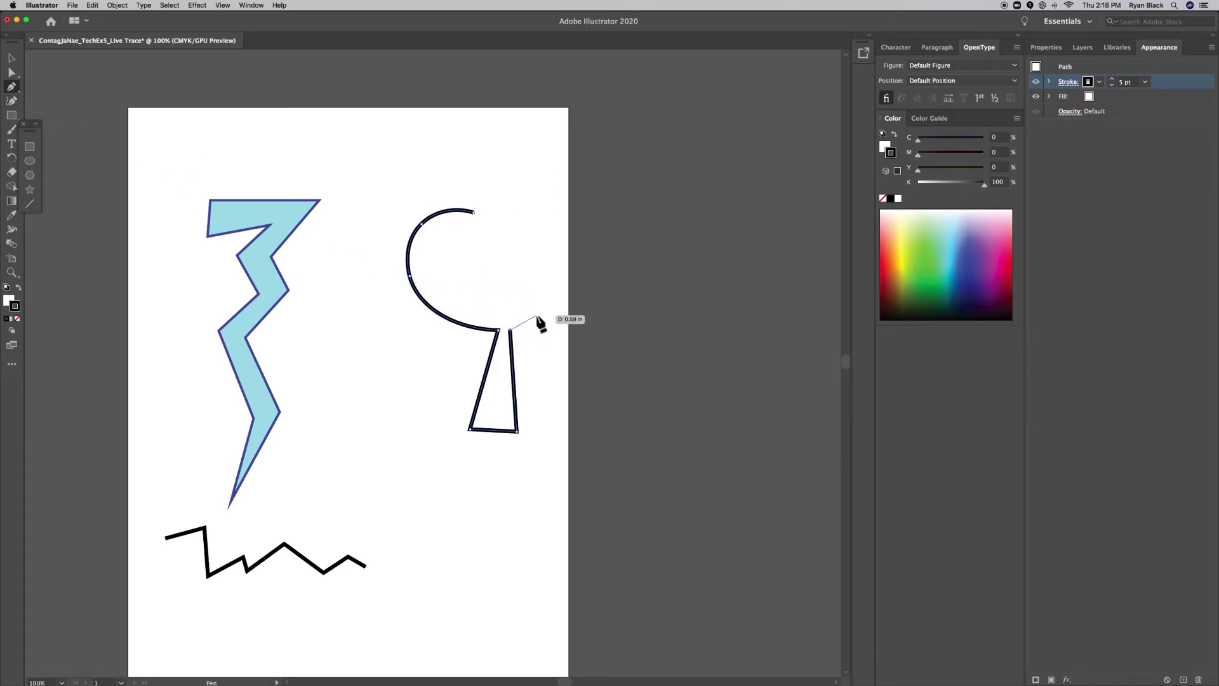
pyautogui.moveTo(537, 316); pyautogui.dragTo(539, 300)
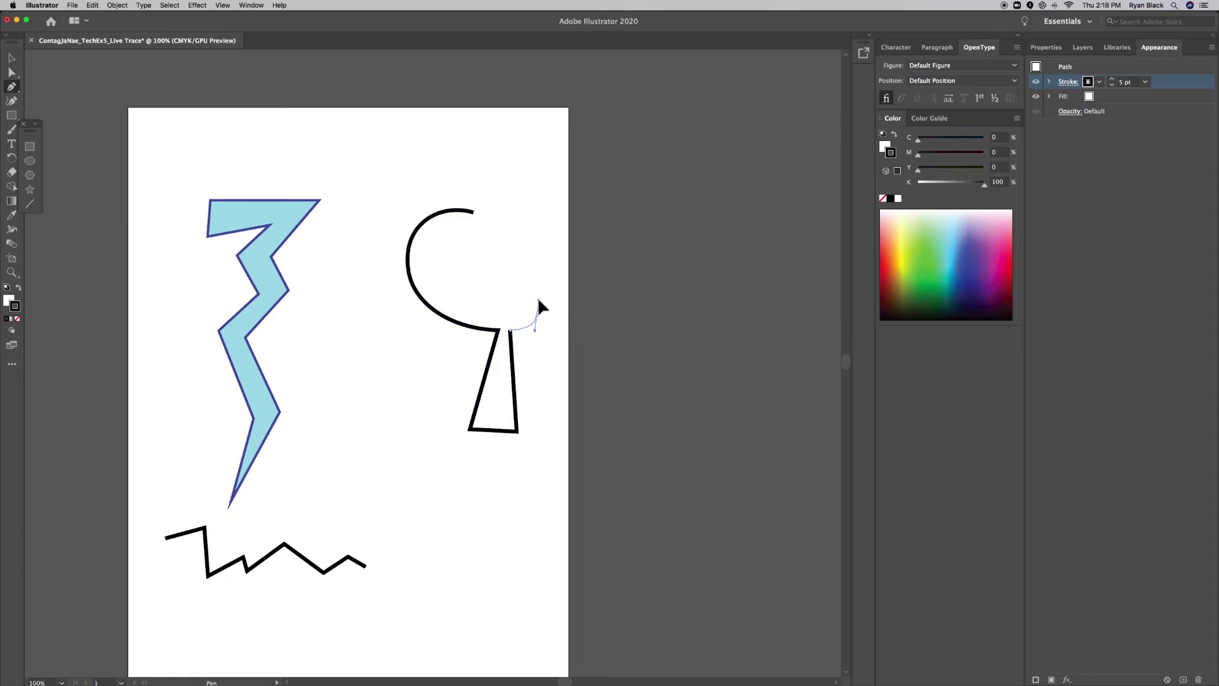
pyautogui.click(520, 257)
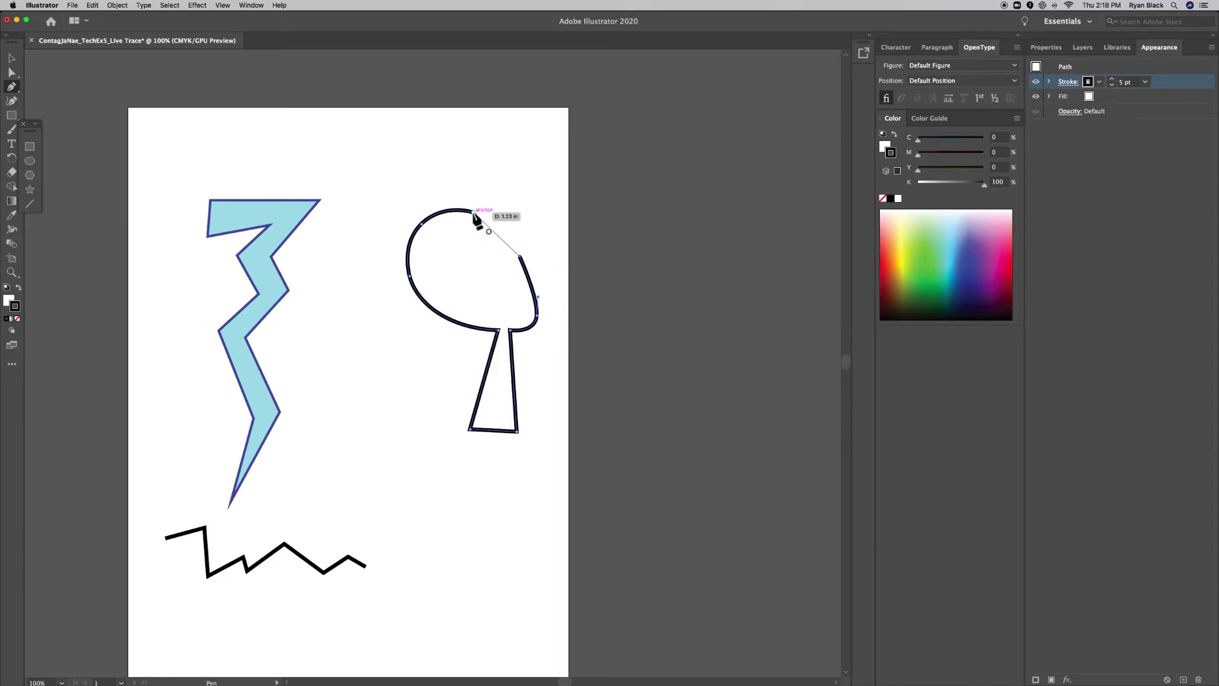
pyautogui.moveTo(509, 216); pyautogui.dragTo(479, 223)
pyautogui.click(478, 329)
pyautogui.press('BackSpace')
pyautogui.press('BackSpace')
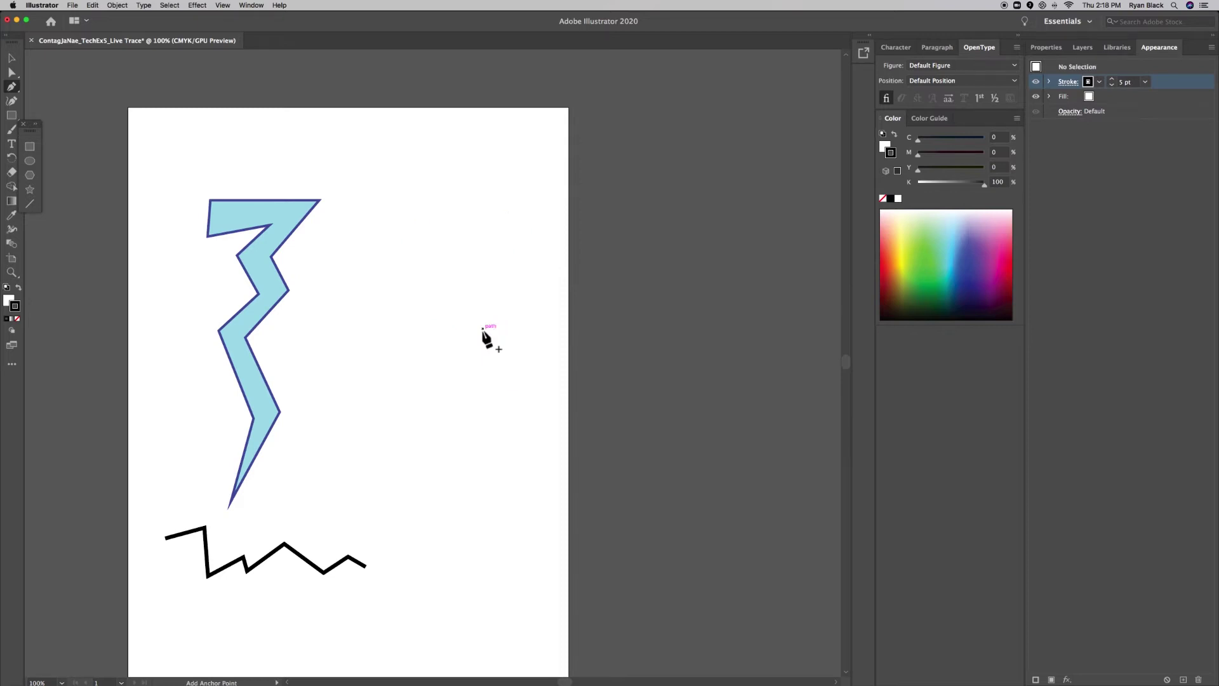
# - Delete the black zigzag line and nudge the lightning bolt up and to the left
pyautogui.keyDown('super'); pyautogui.click(298, 553); pyautogui.keyUp('super')
pyautogui.press('shift+super+a')
pyautogui.press('v')
pyautogui.click(311, 561)
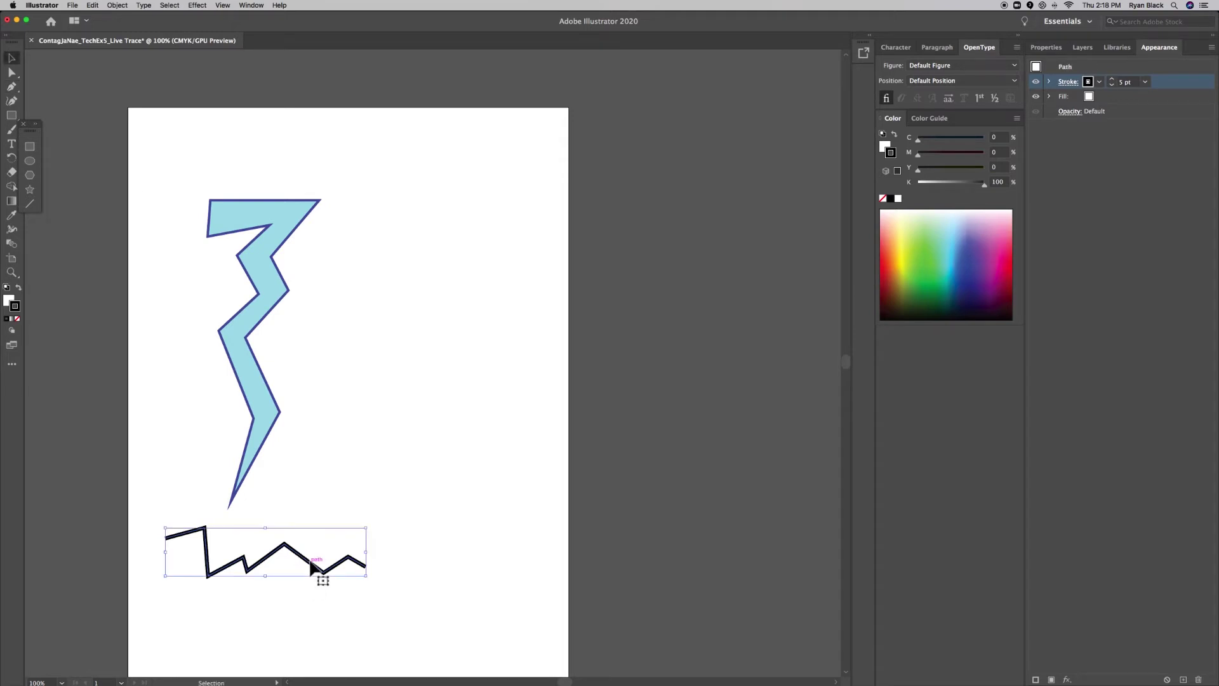
pyautogui.press('Delete')
pyautogui.moveTo(272, 270); pyautogui.dragTo(243, 296)
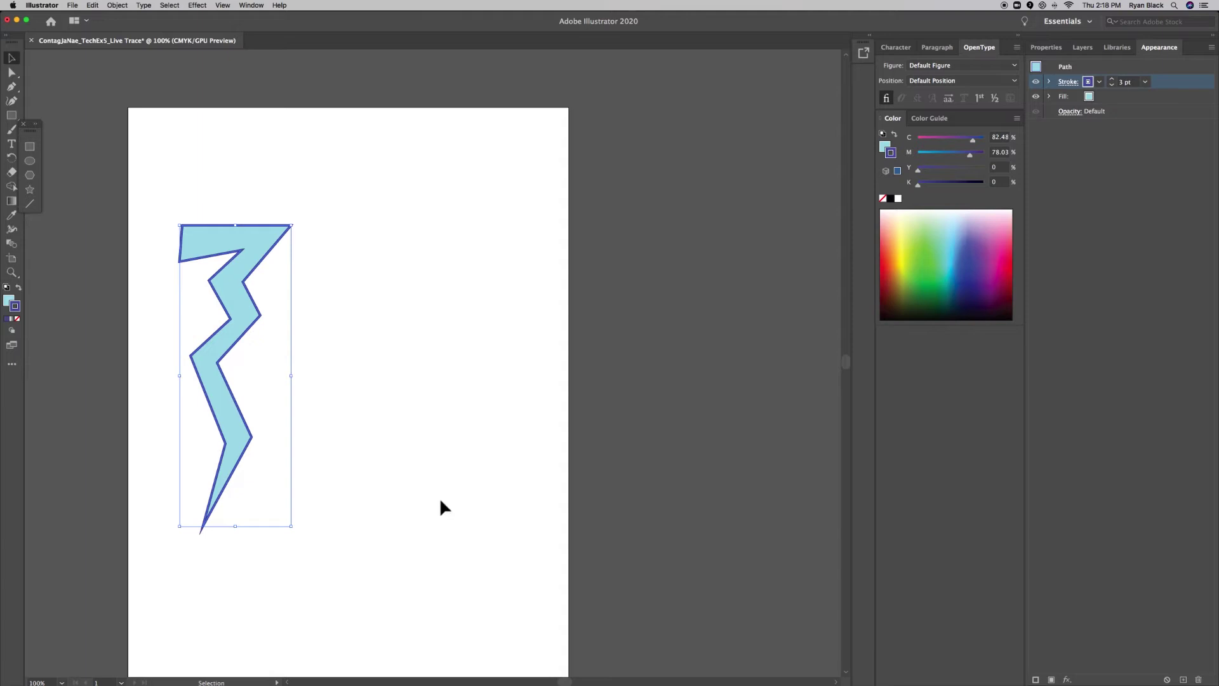
pyautogui.click(12, 102)
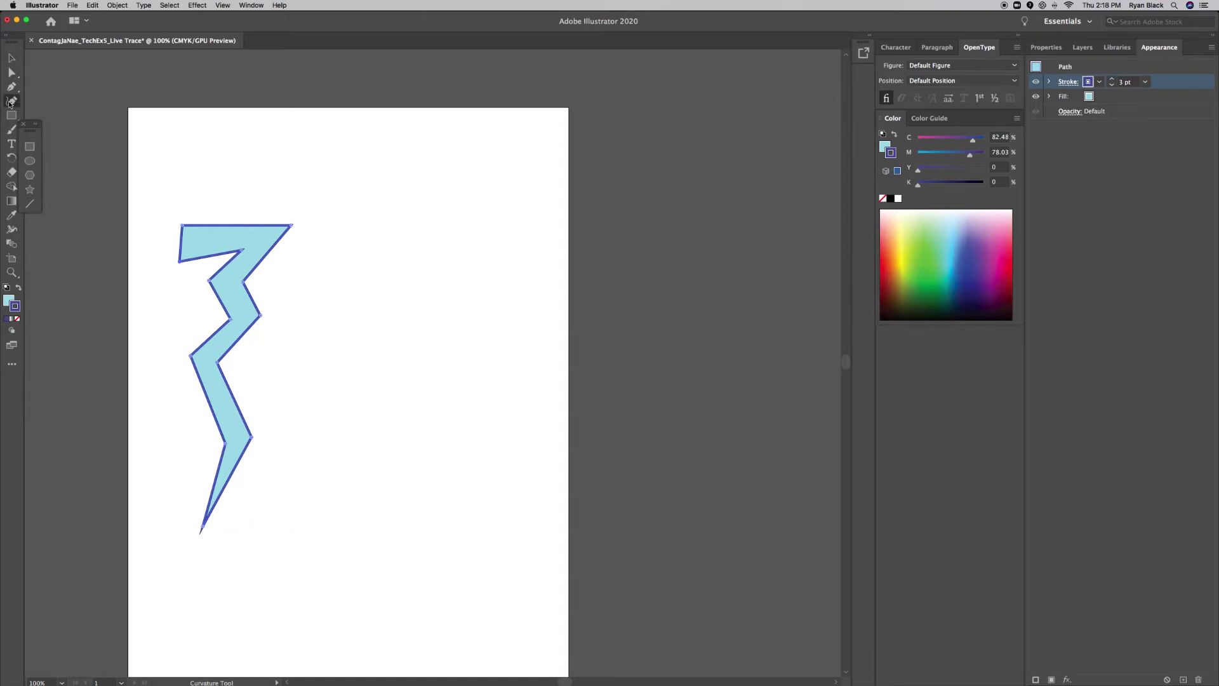
# - Trace the snake's rounded head and the right side of its body down toward the tail
pyautogui.click(382, 312)
pyautogui.click(353, 321)
pyautogui.click(339, 299)
pyautogui.click(351, 281)
pyautogui.click(384, 268)
pyautogui.click(408, 262)
pyautogui.click(452, 291)
pyautogui.click(449, 332)
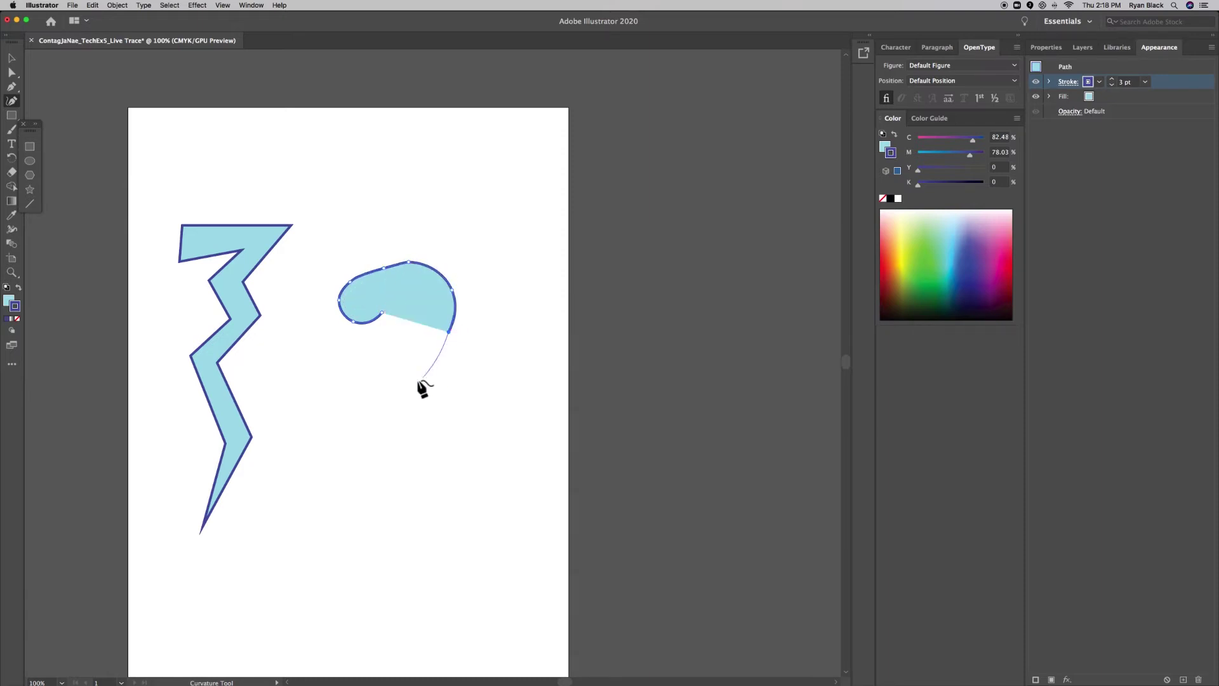
pyautogui.click(418, 380)
pyautogui.click(388, 402)
pyautogui.click(362, 453)
pyautogui.click(351, 509)
# - Round the bottom of the body and curl the tail tip back around
pyautogui.click(353, 535)
pyautogui.click(401, 605)
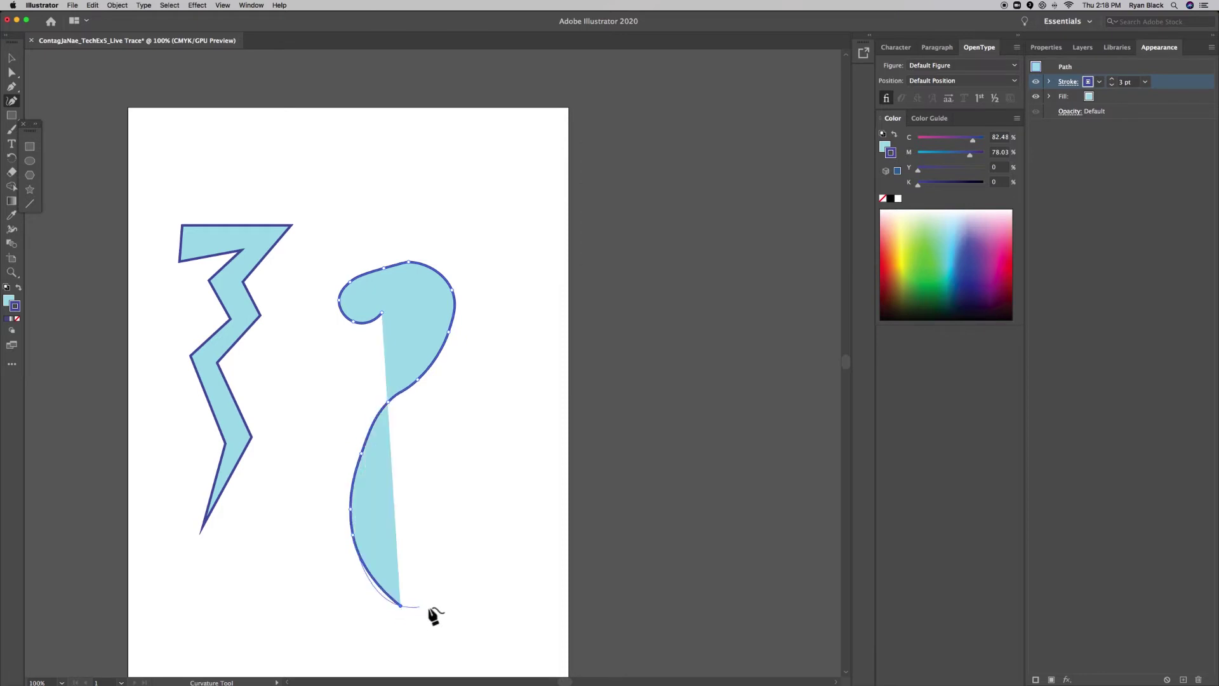
pyautogui.click(452, 604)
pyautogui.click(496, 573)
pyautogui.click(515, 544)
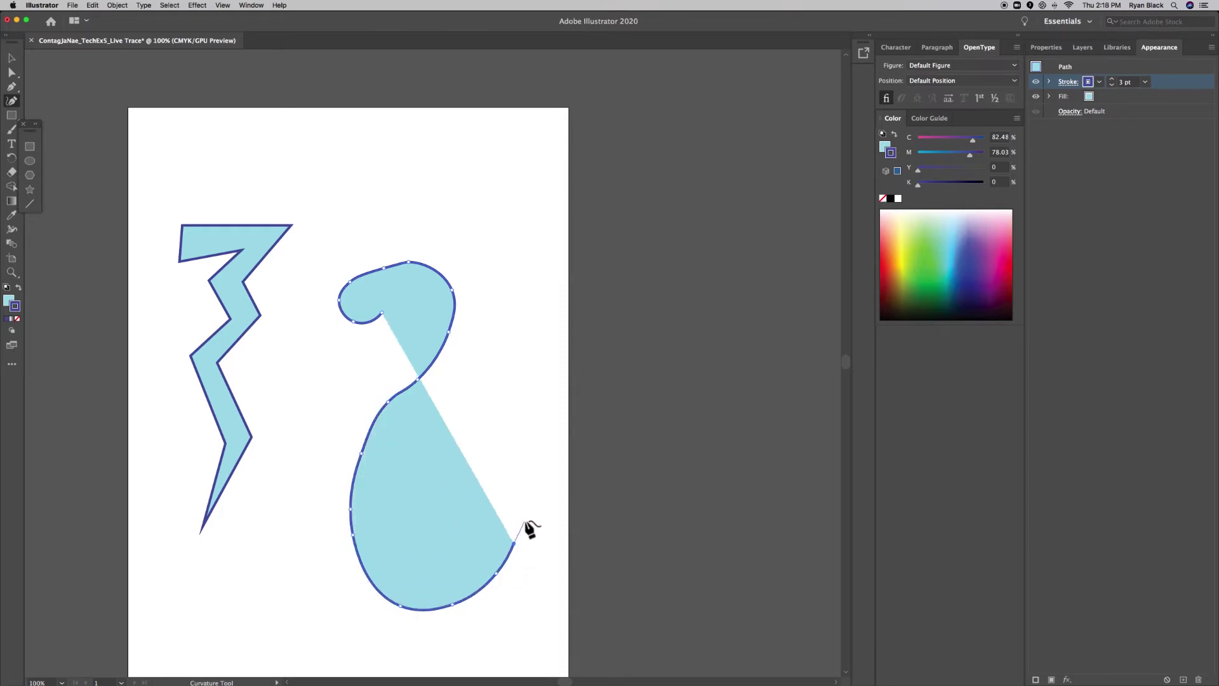
pyautogui.click(535, 515)
pyautogui.click(531, 480)
pyautogui.click(497, 500)
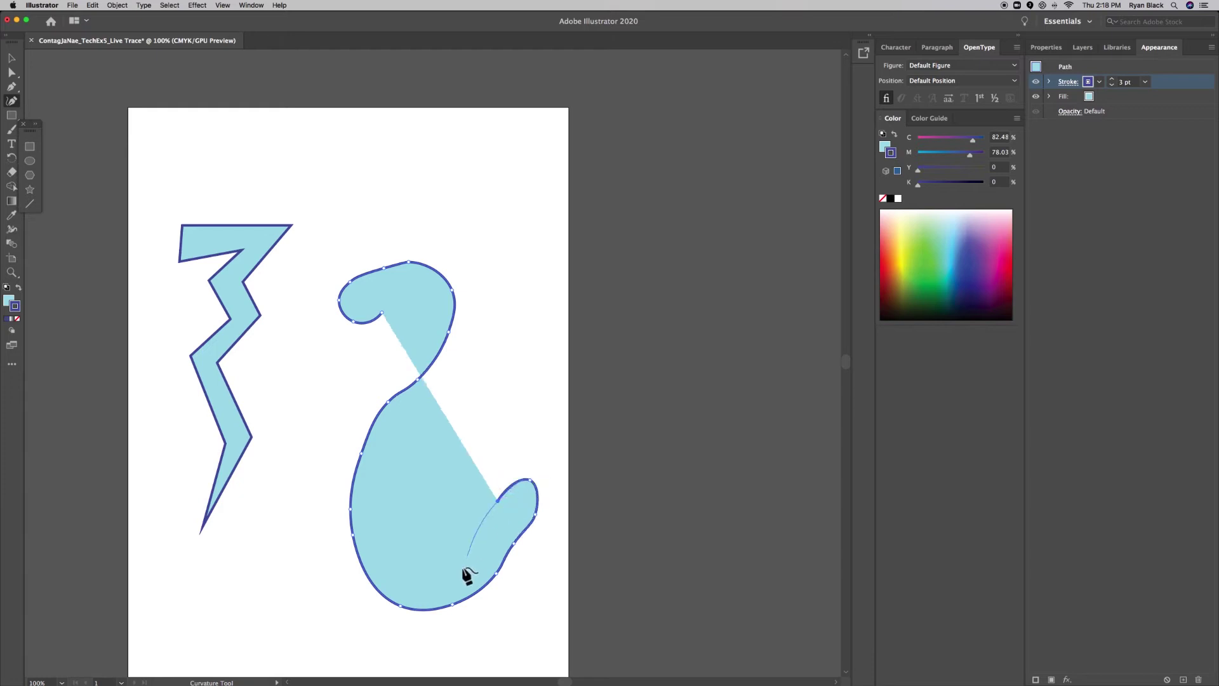
pyautogui.click(461, 567)
pyautogui.click(419, 578)
pyautogui.click(398, 552)
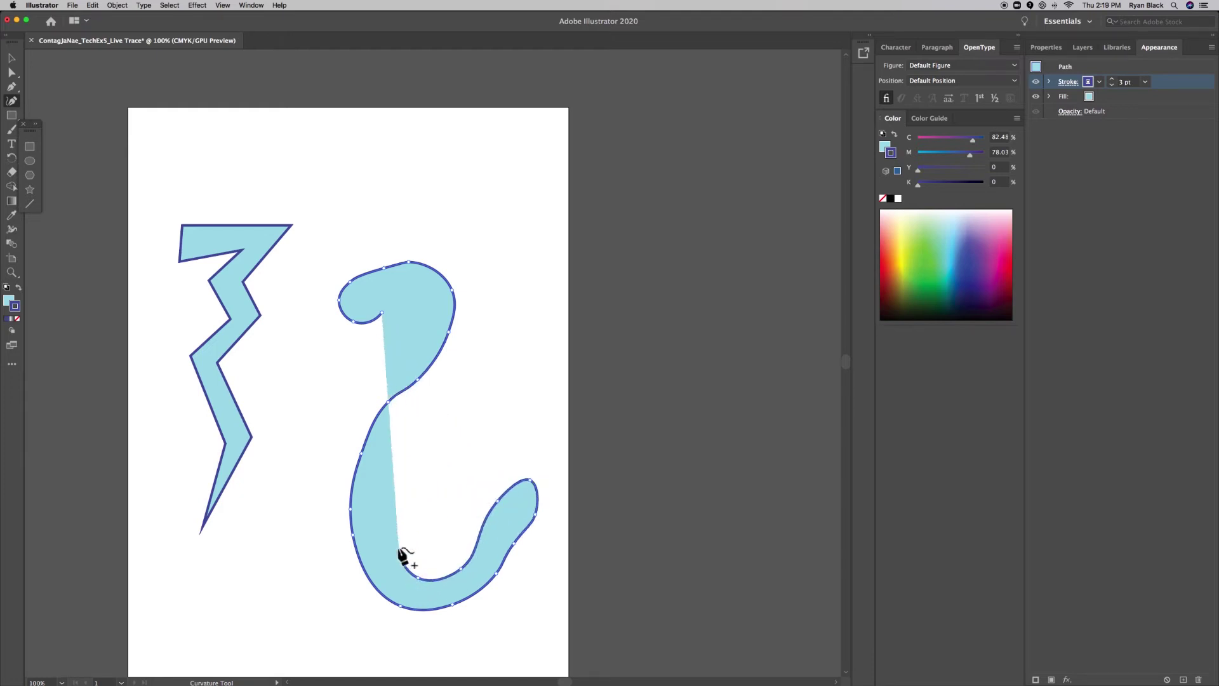
# - Trace the inner edge back over the neck, close the outline at the head, and smooth its bump
pyautogui.click(388, 486)
pyautogui.click(434, 417)
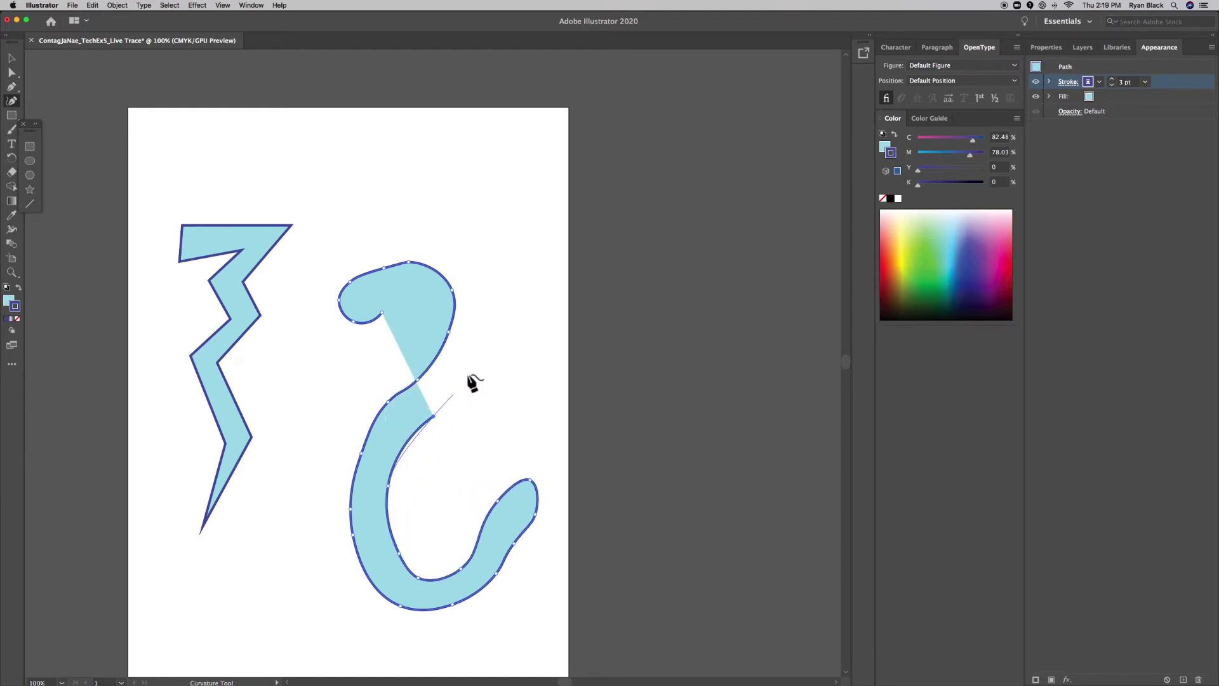
pyautogui.click(488, 340)
pyautogui.click(479, 269)
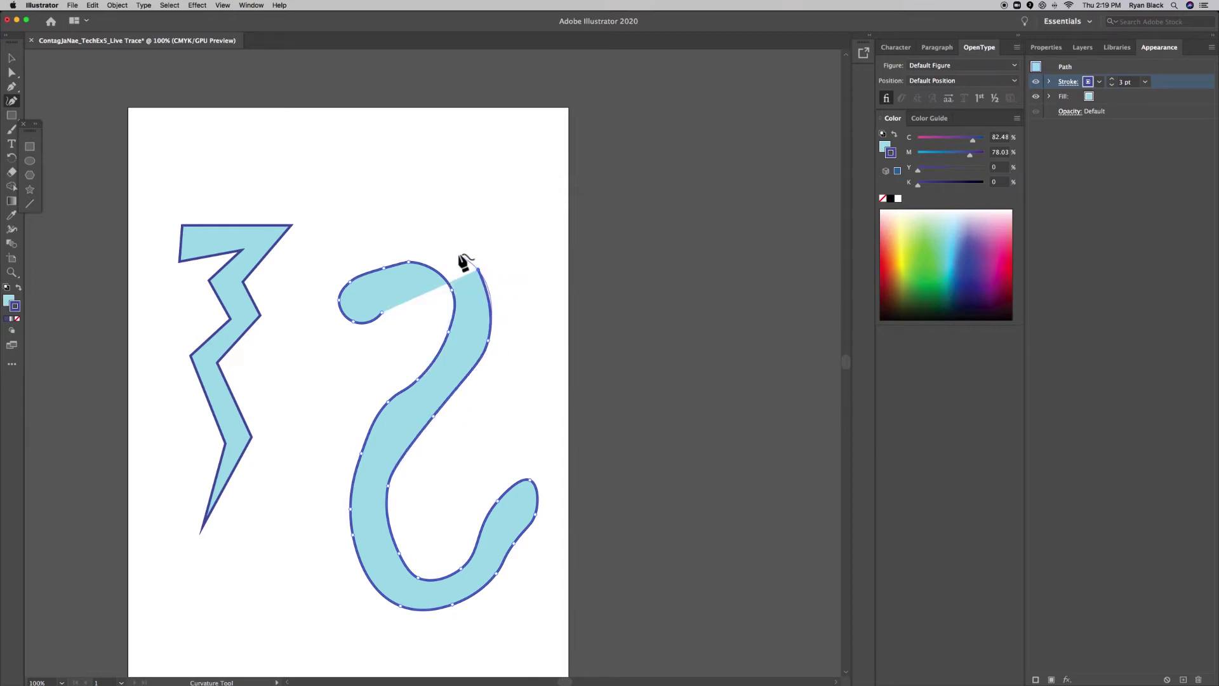
pyautogui.click(436, 241)
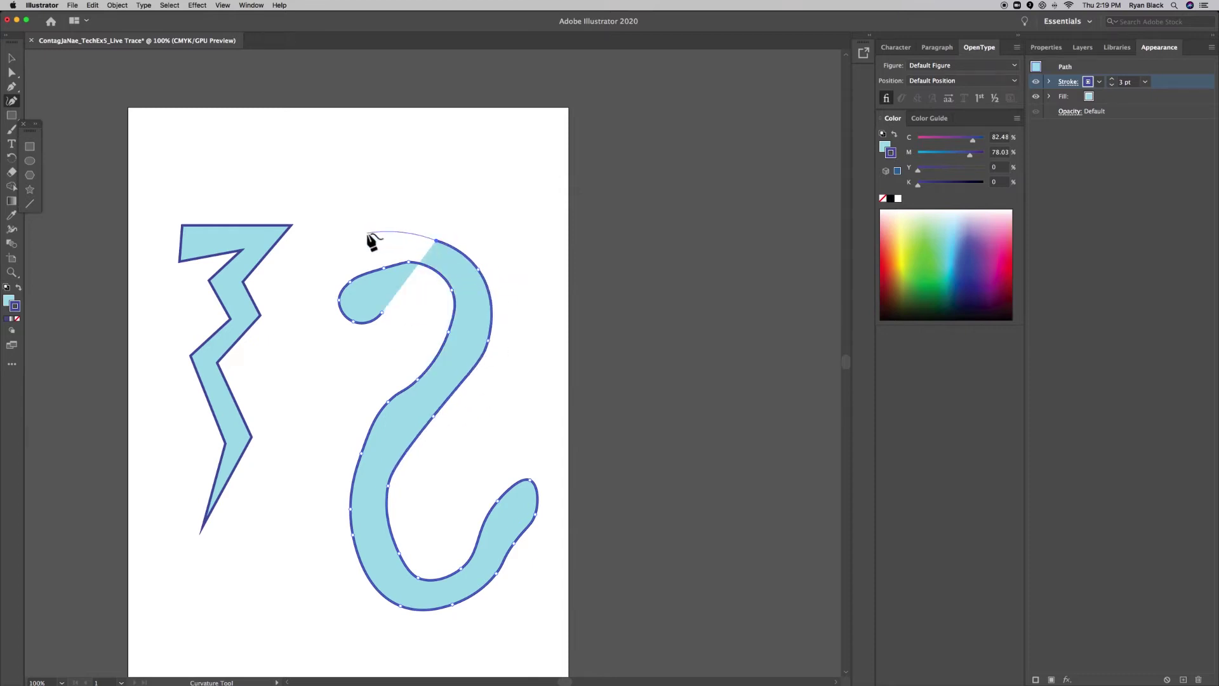
pyautogui.click(368, 233)
pyautogui.click(328, 257)
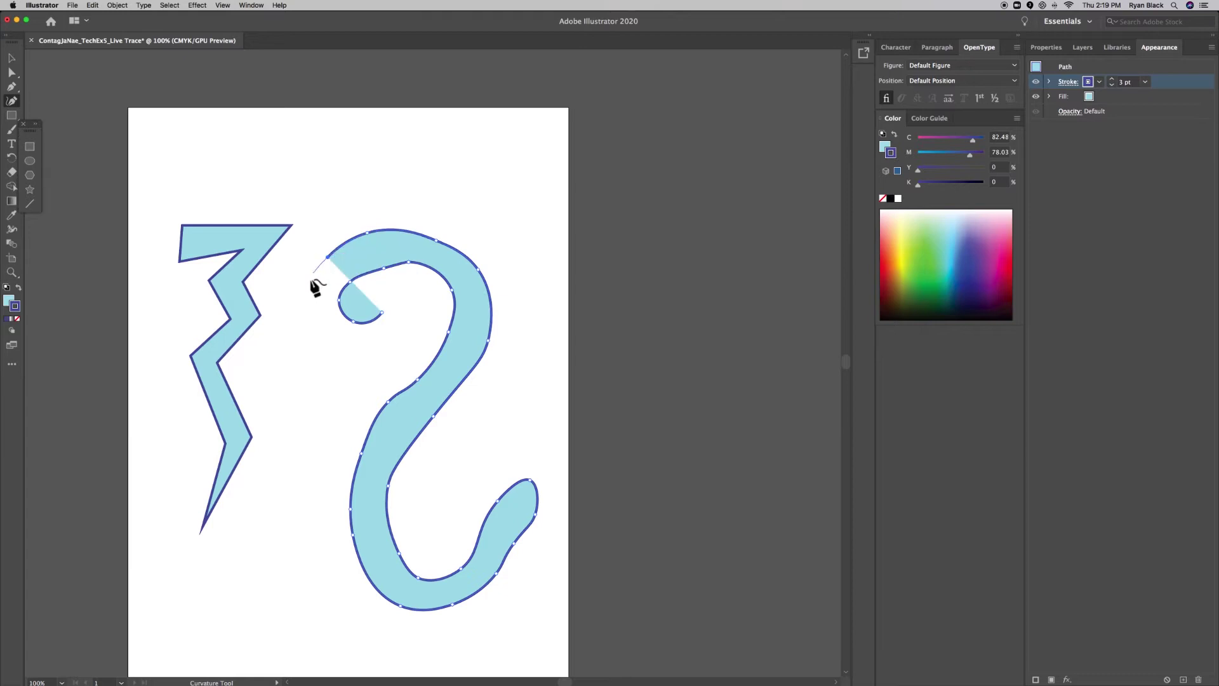
pyautogui.click(307, 287)
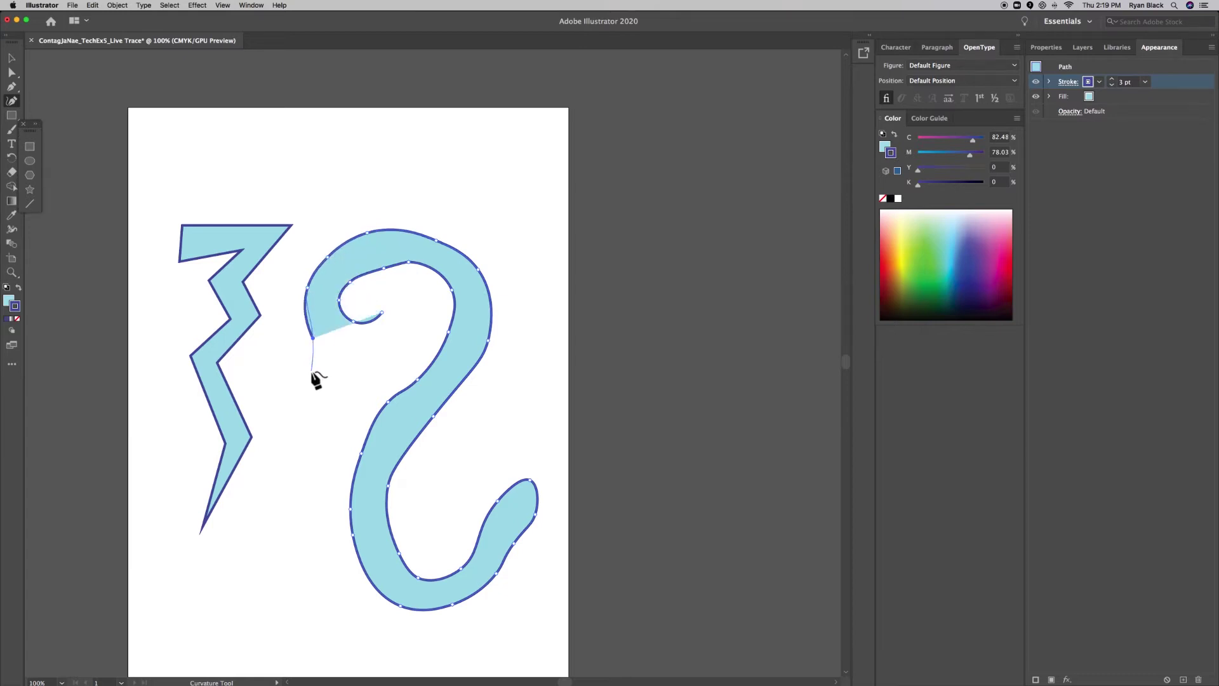
pyautogui.click(358, 384)
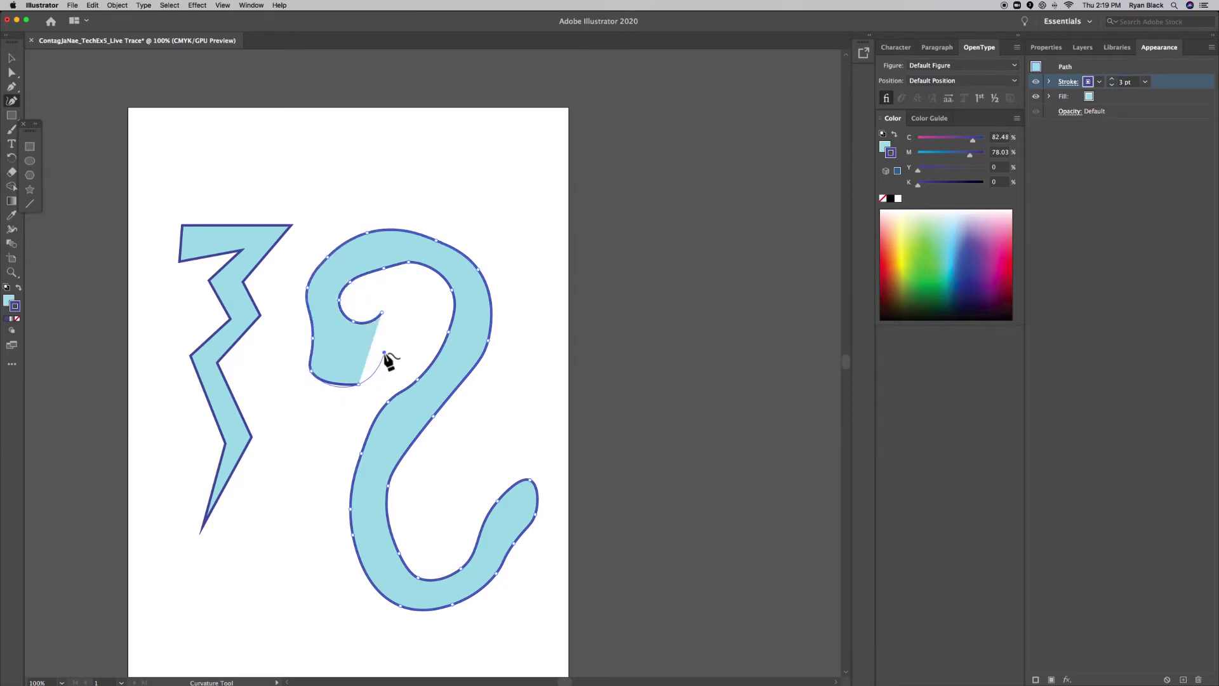
pyautogui.click(383, 351)
pyautogui.click(381, 314)
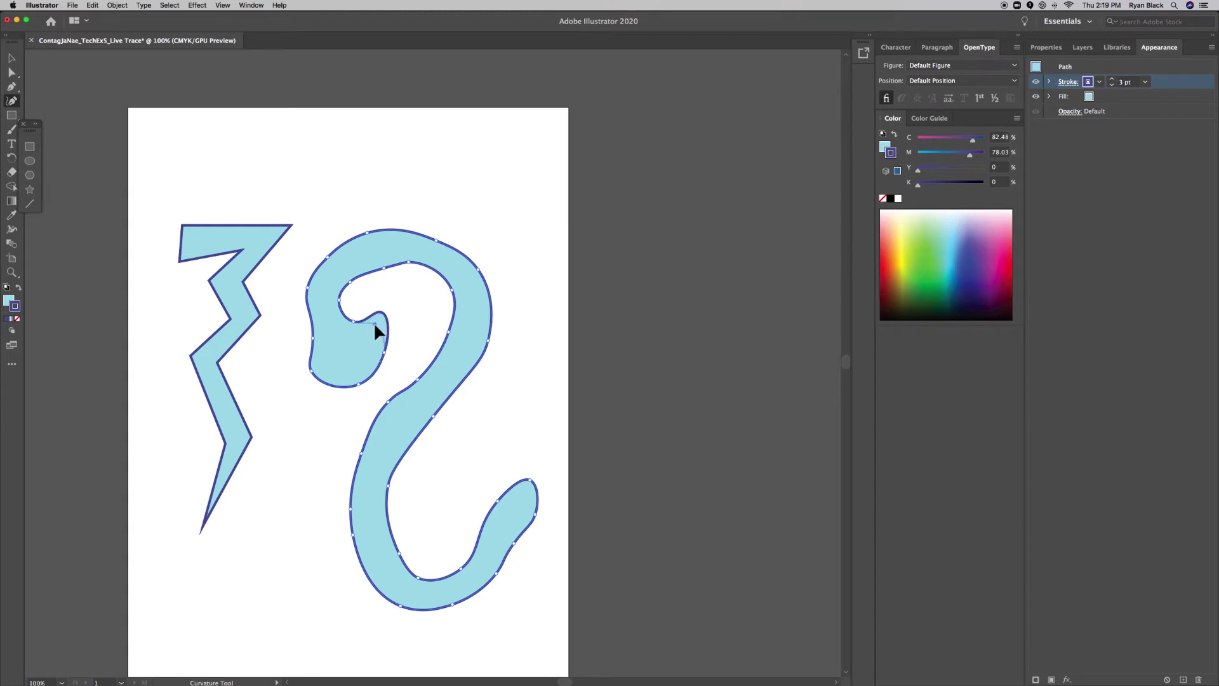
pyautogui.moveTo(374, 324); pyautogui.dragTo(372, 324)
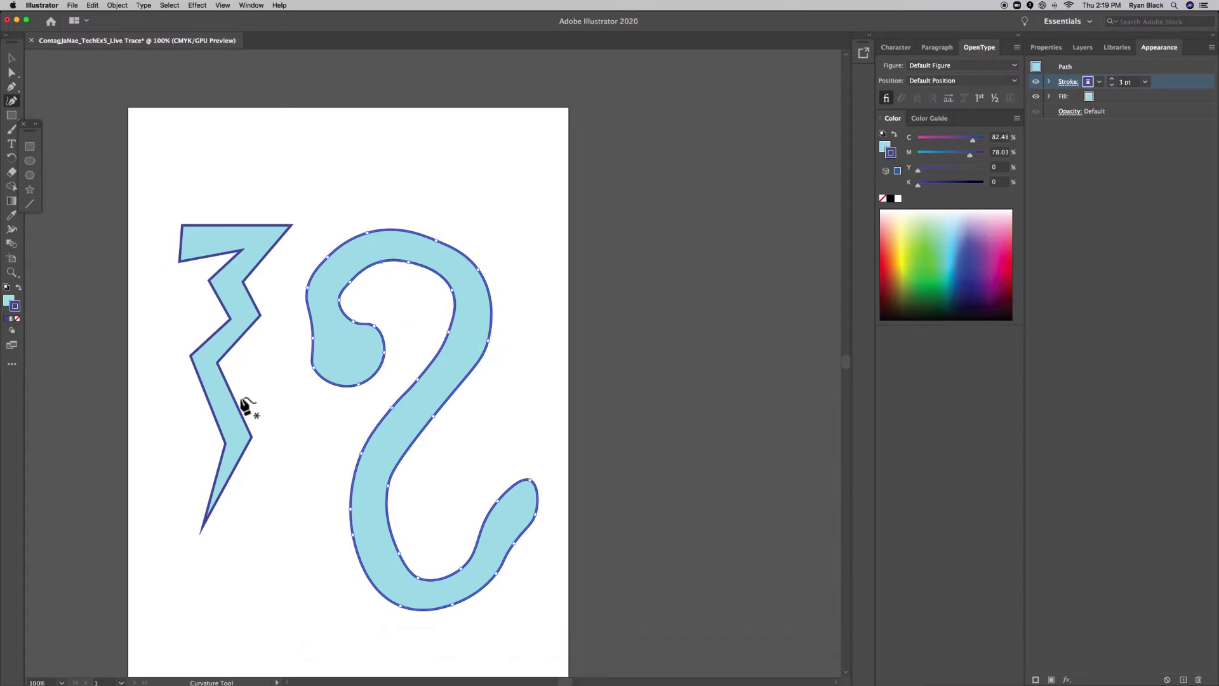
# - Give the snake a saturated green fill in the Color Picker
pyautogui.doubleClick(13, 301)
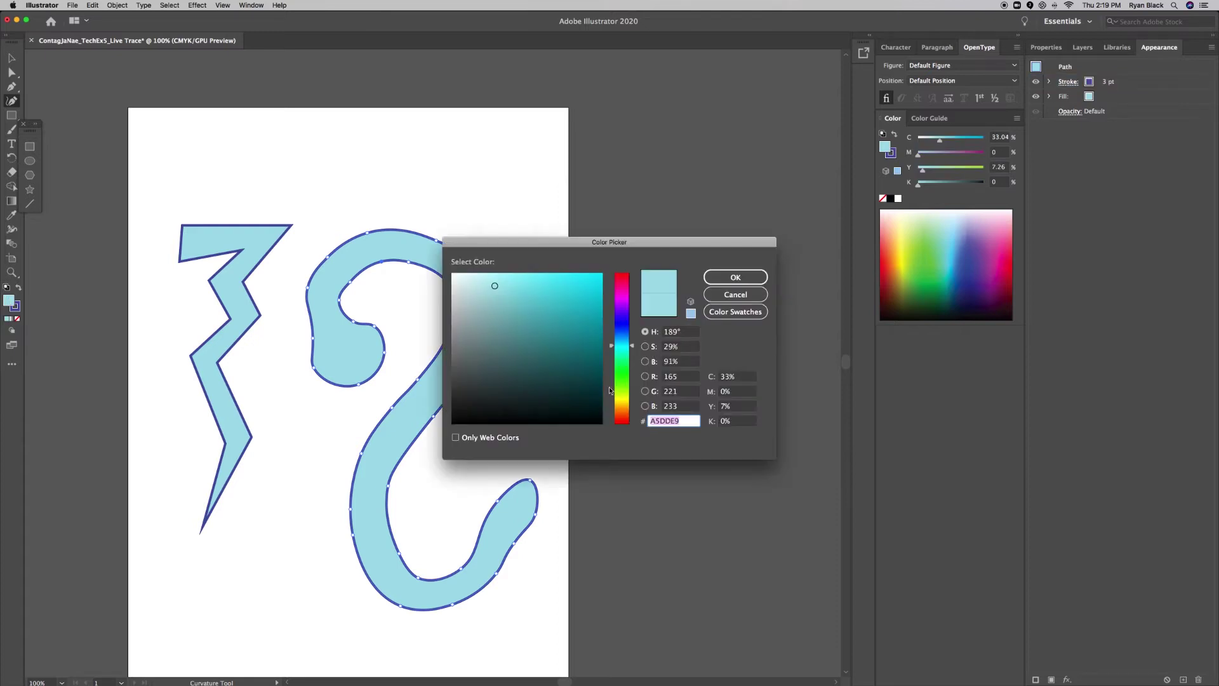
pyautogui.click(621, 376)
pyautogui.click(594, 308)
pyautogui.click(713, 282)
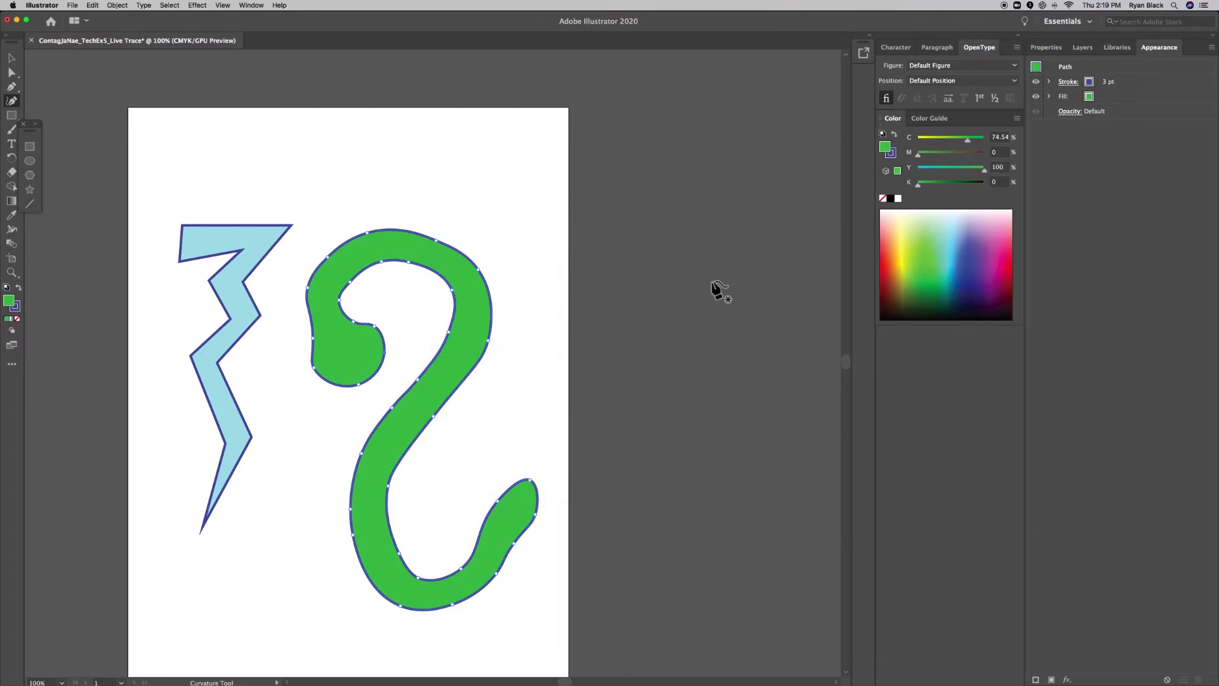
pyautogui.click(12, 59)
# - Move the lightning bolt up and left, then select the green snake
pyautogui.moveTo(238, 338); pyautogui.dragTo(211, 272)
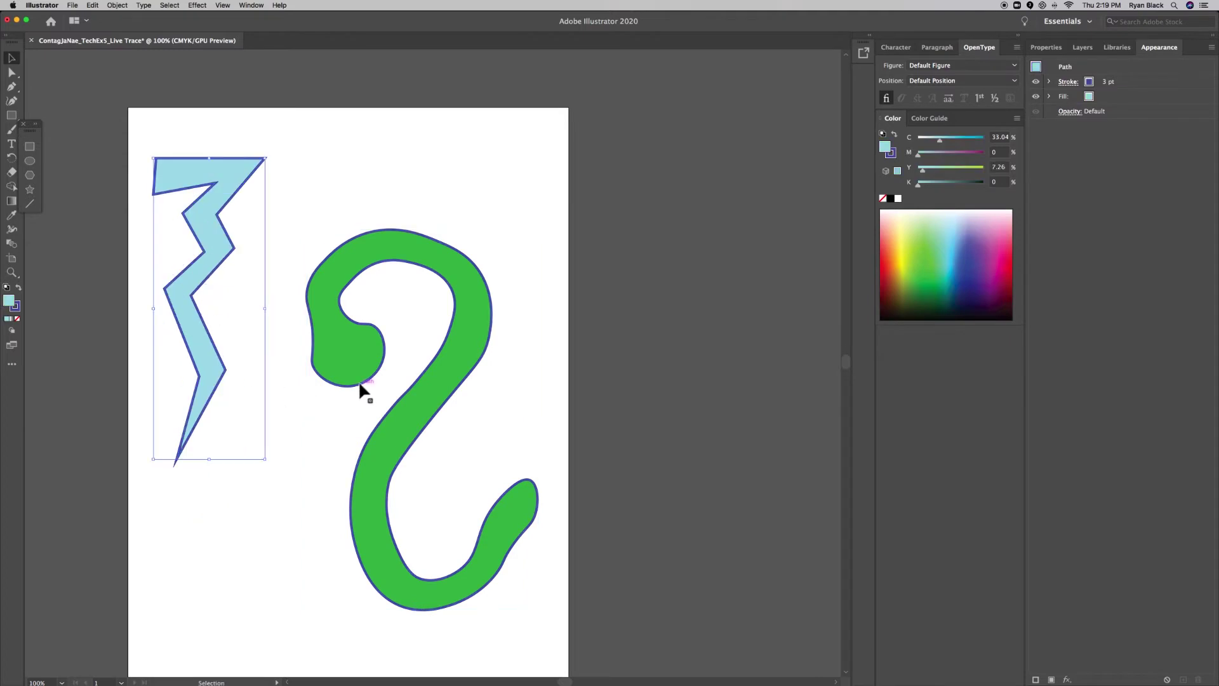
pyautogui.press('super+equal')
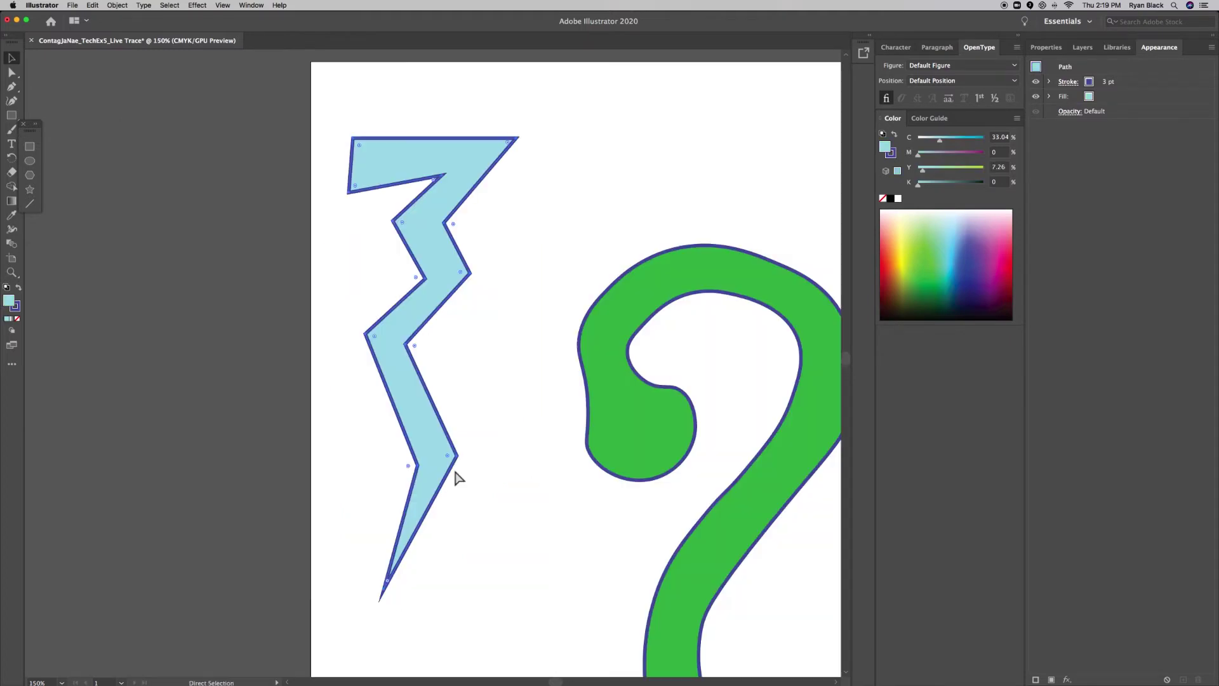
pyautogui.press('super+minus')
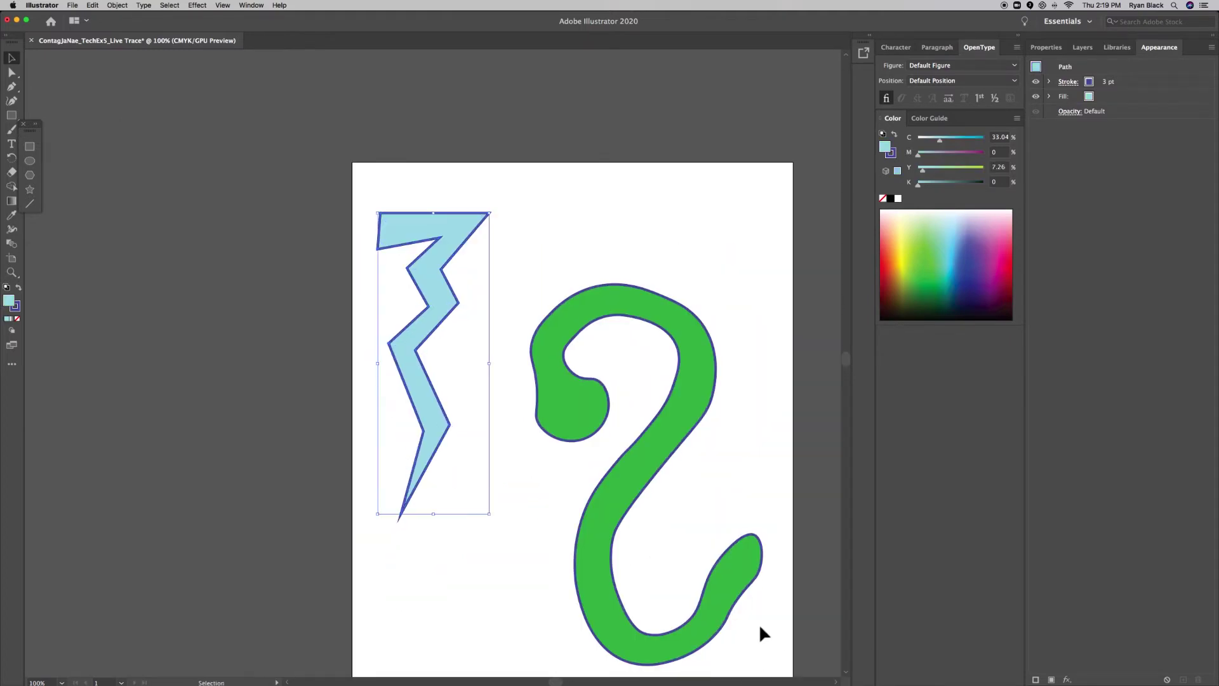
pyautogui.scroll(-1, 710, 583)
pyautogui.scroll(-1, 711, 583)
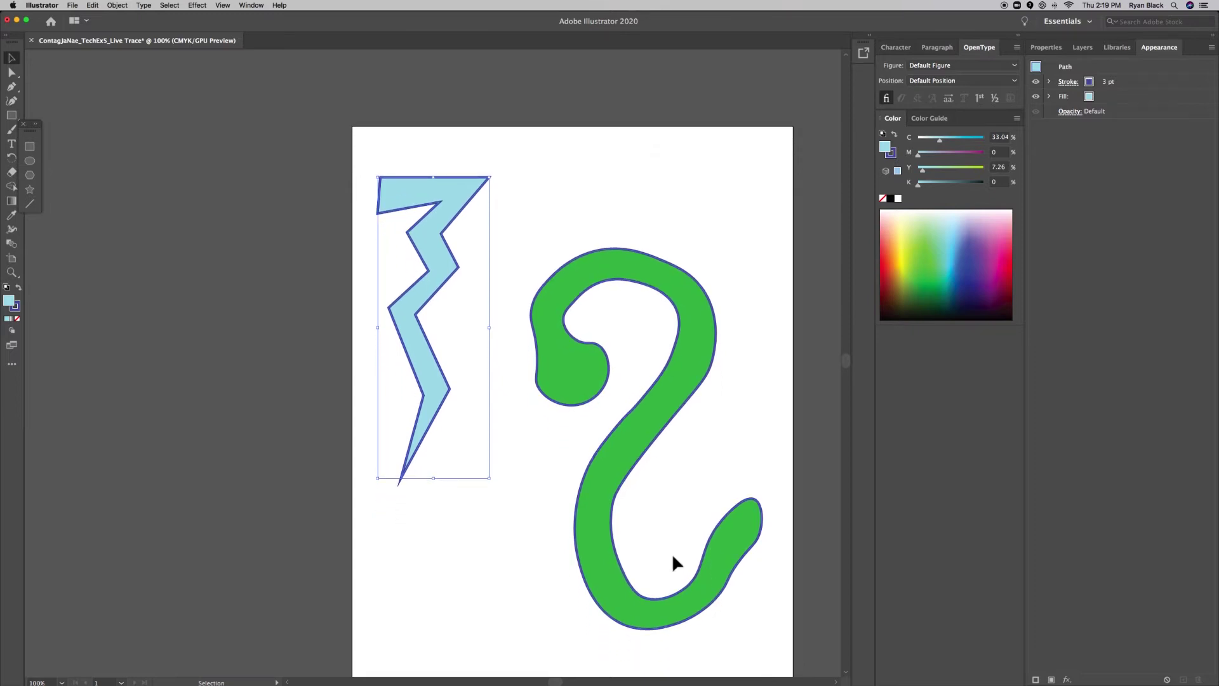
pyautogui.click(633, 460)
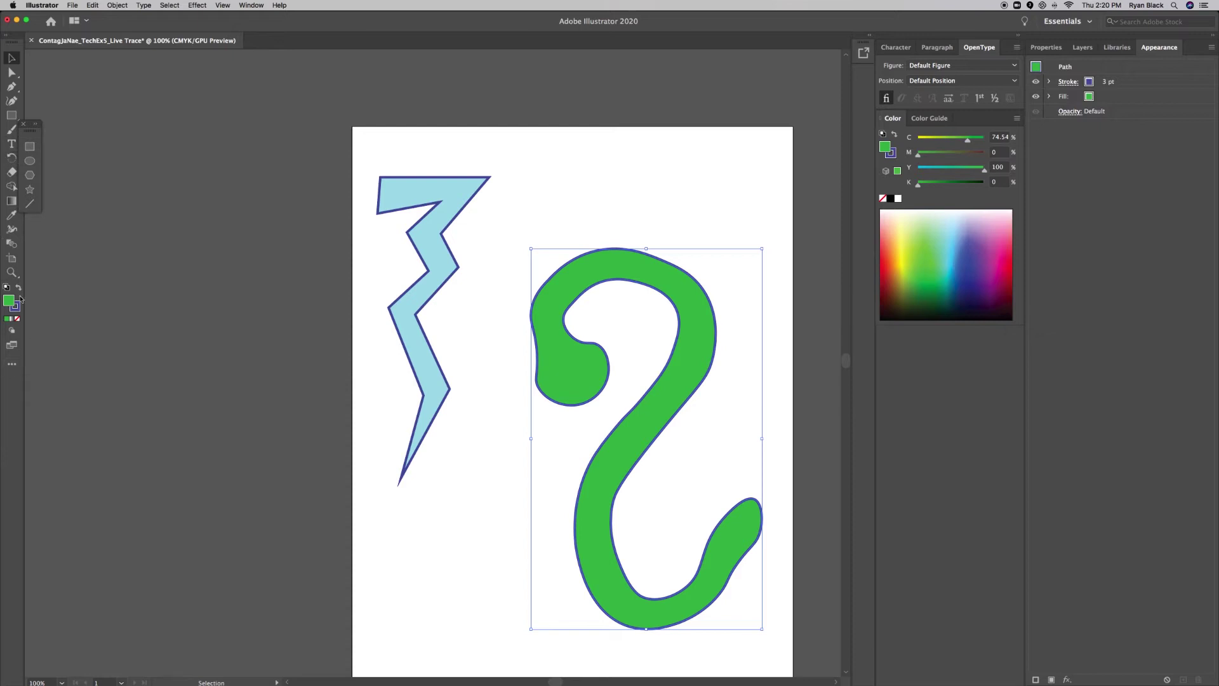
# - Browse the gradient/mesh and rotate/scale/reflect tool groups, then close them
pyautogui.click(12, 201)
pyautogui.click(11, 158)
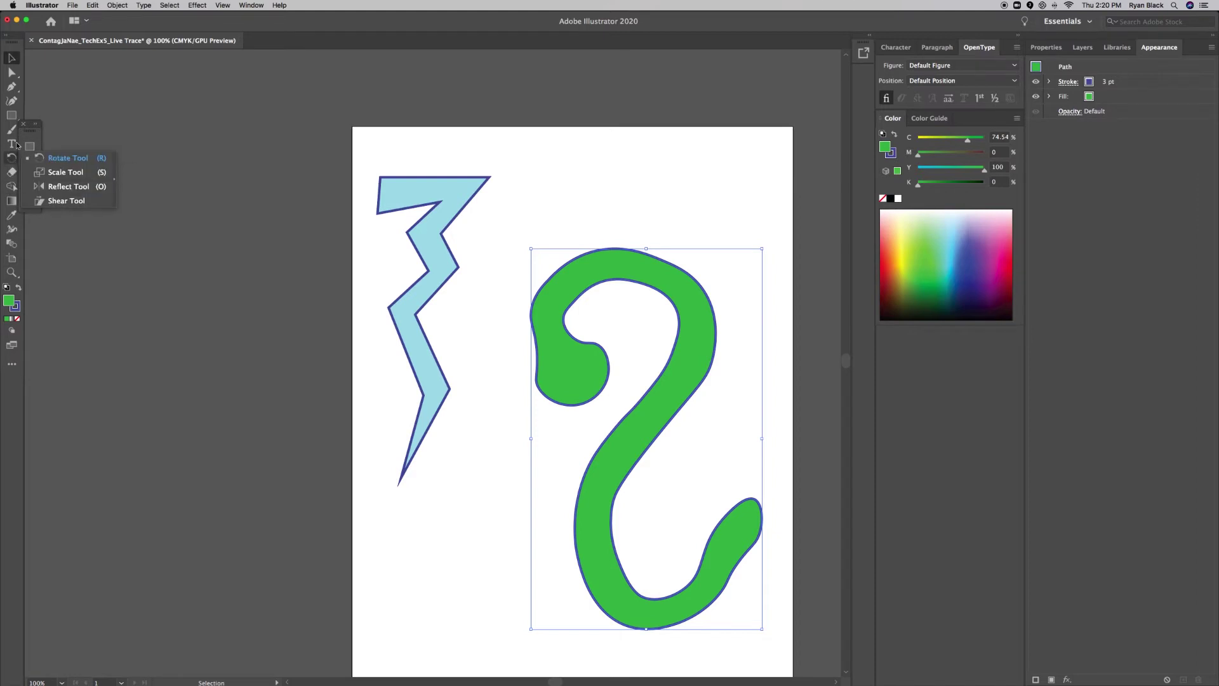
pyautogui.click(2, 439)
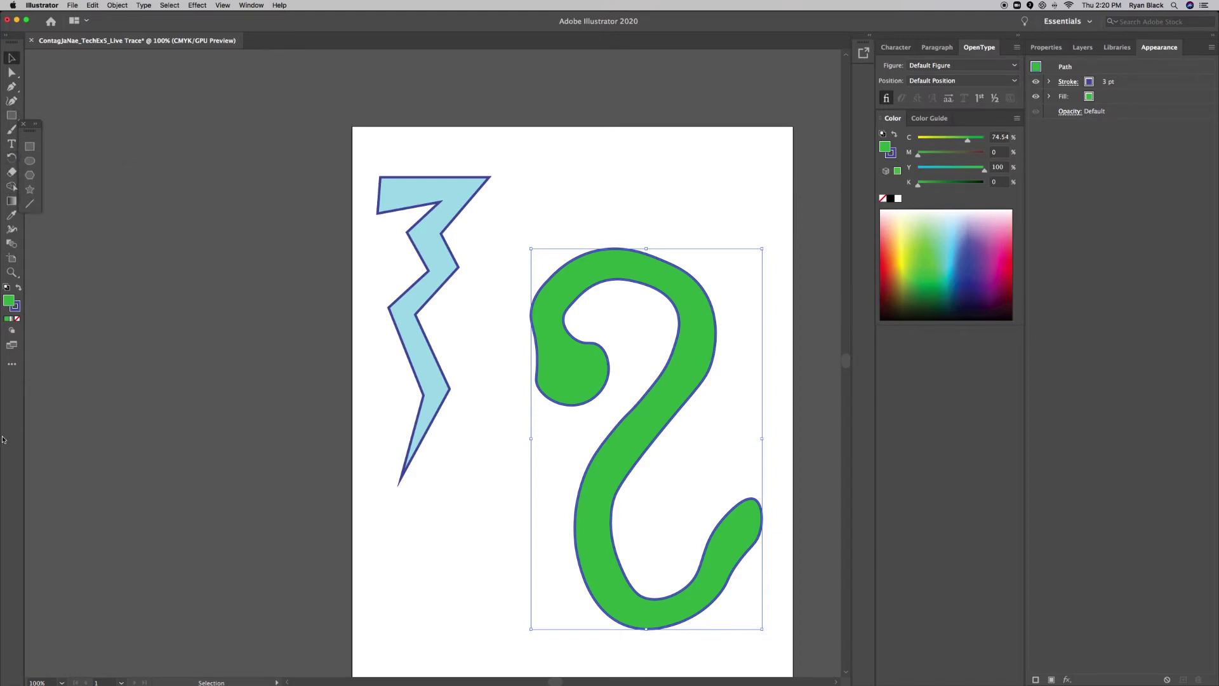
# - Pick the Puppet Warp tool from the All Tools drawer's Modify section and close the drawer
pyautogui.click(5, 367)
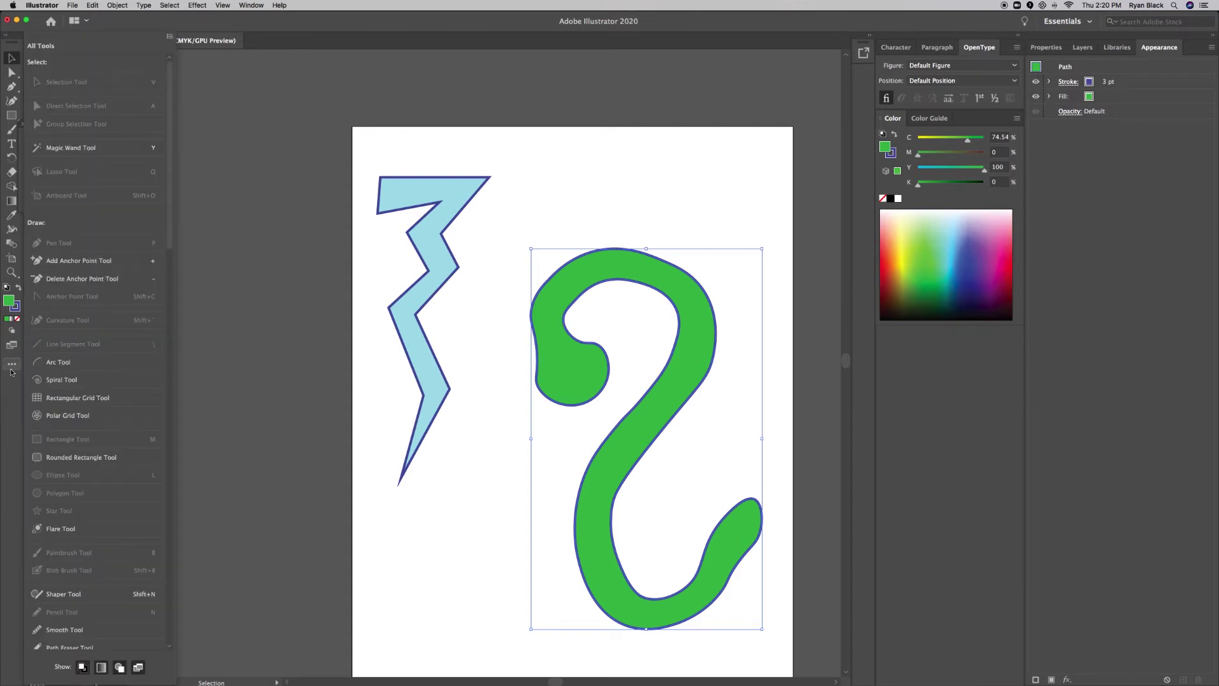
pyautogui.scroll(-12, 100, 431)
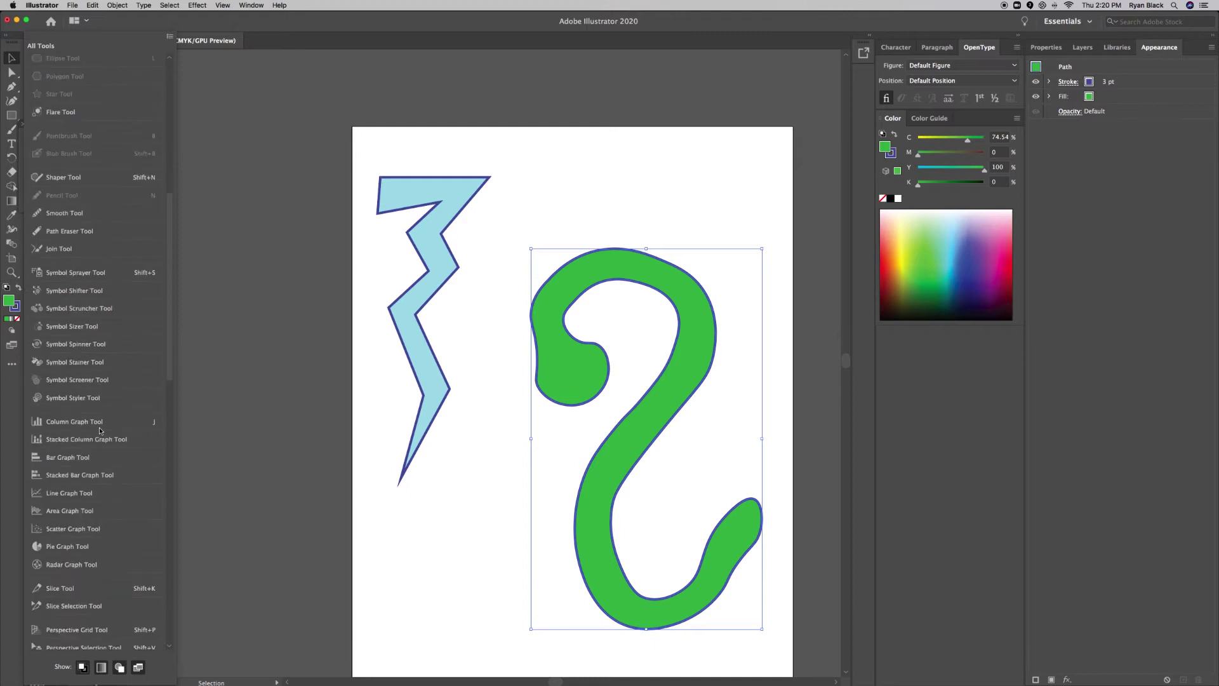
pyautogui.scroll(-15, 100, 431)
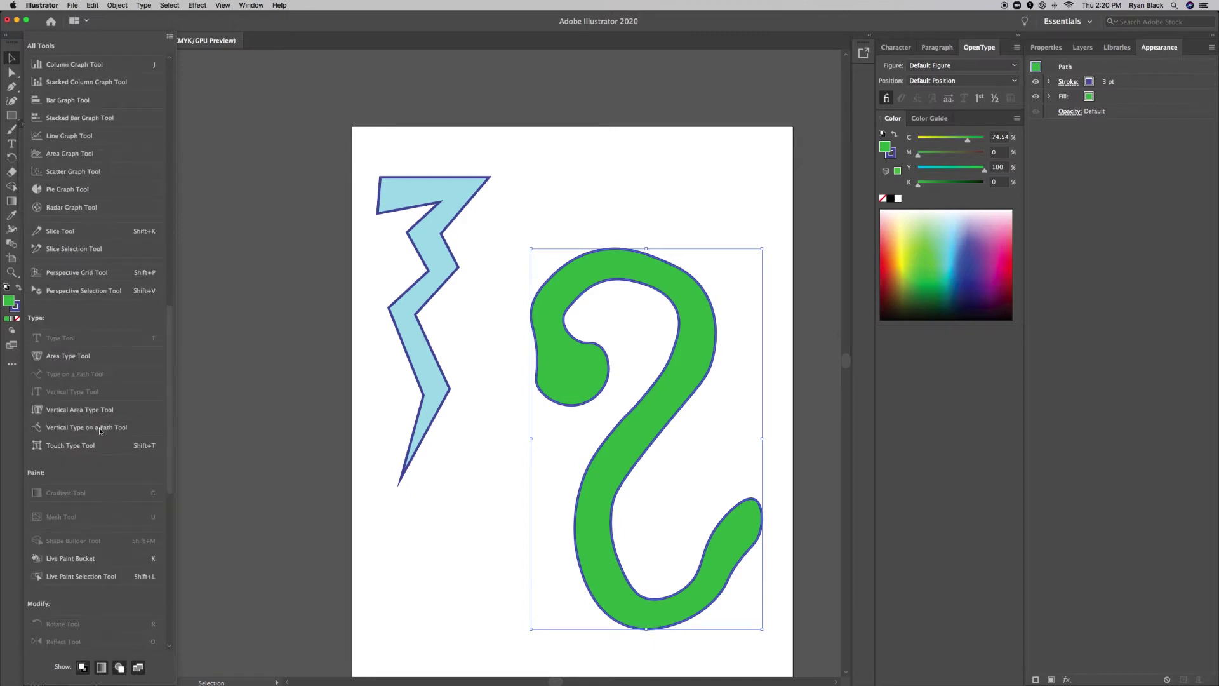
pyautogui.scroll(-2, 99, 430)
pyautogui.scroll(-2, 100, 432)
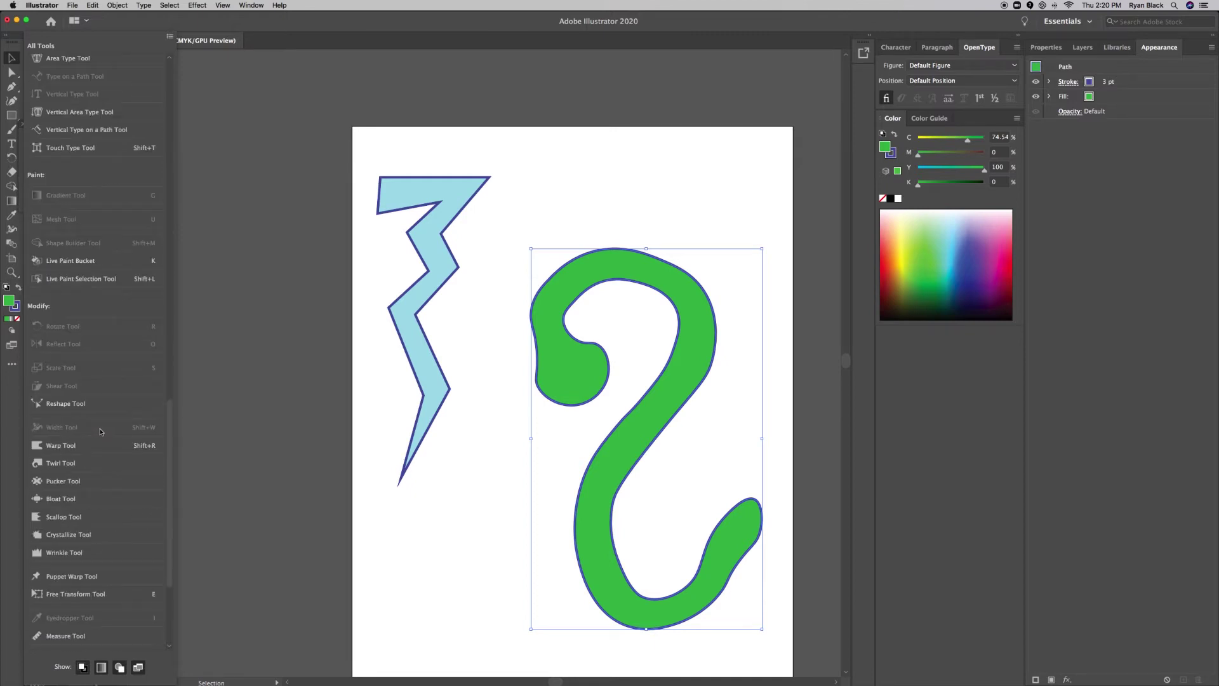
pyautogui.scroll(-2, 99, 432)
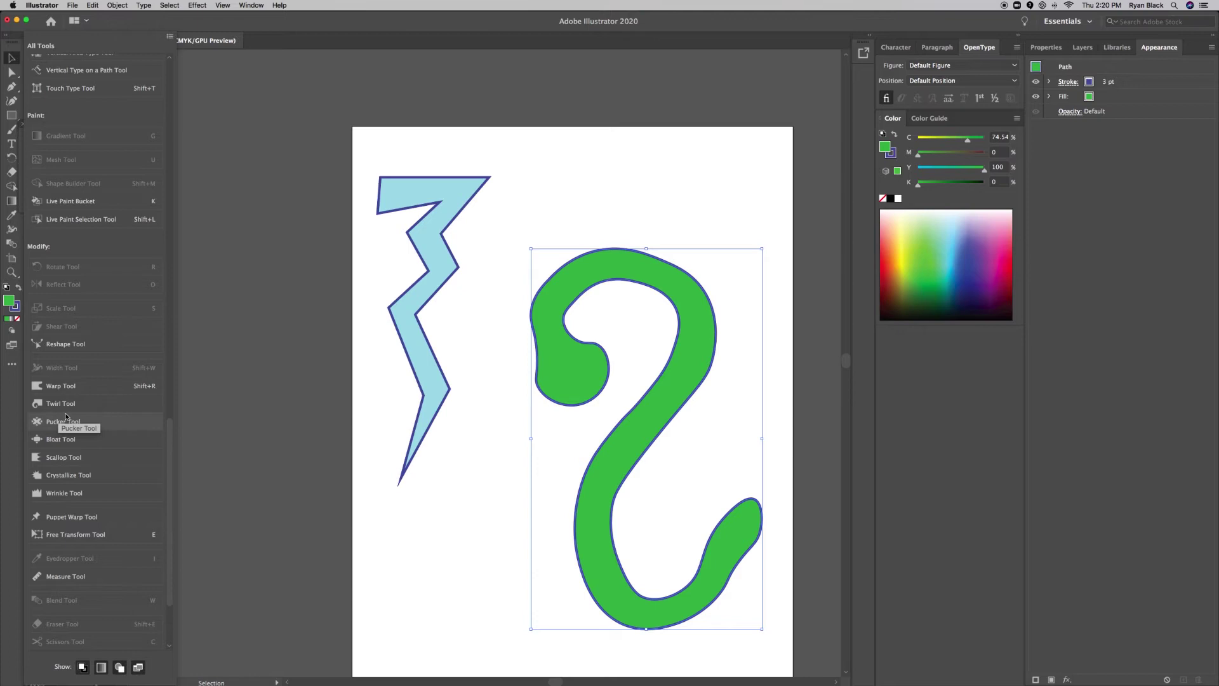
pyautogui.click(54, 519)
pyautogui.moveTo(73, 513); pyautogui.dragTo(13, 224)
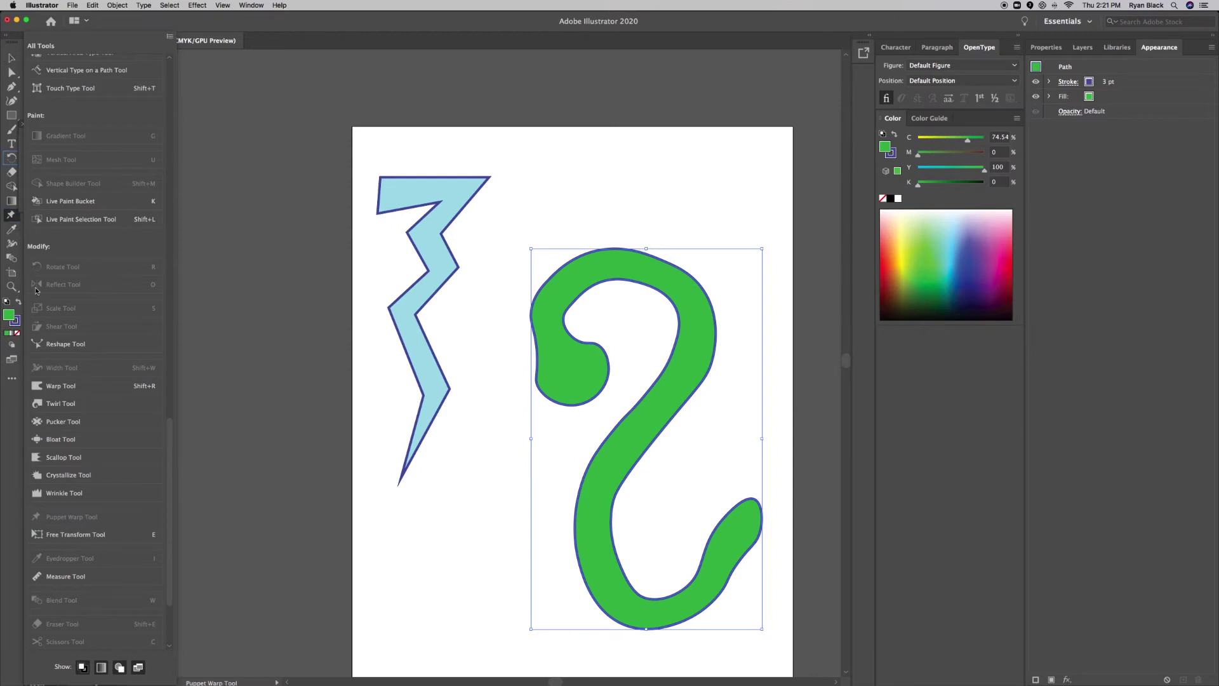
pyautogui.scroll(-4, 95, 627)
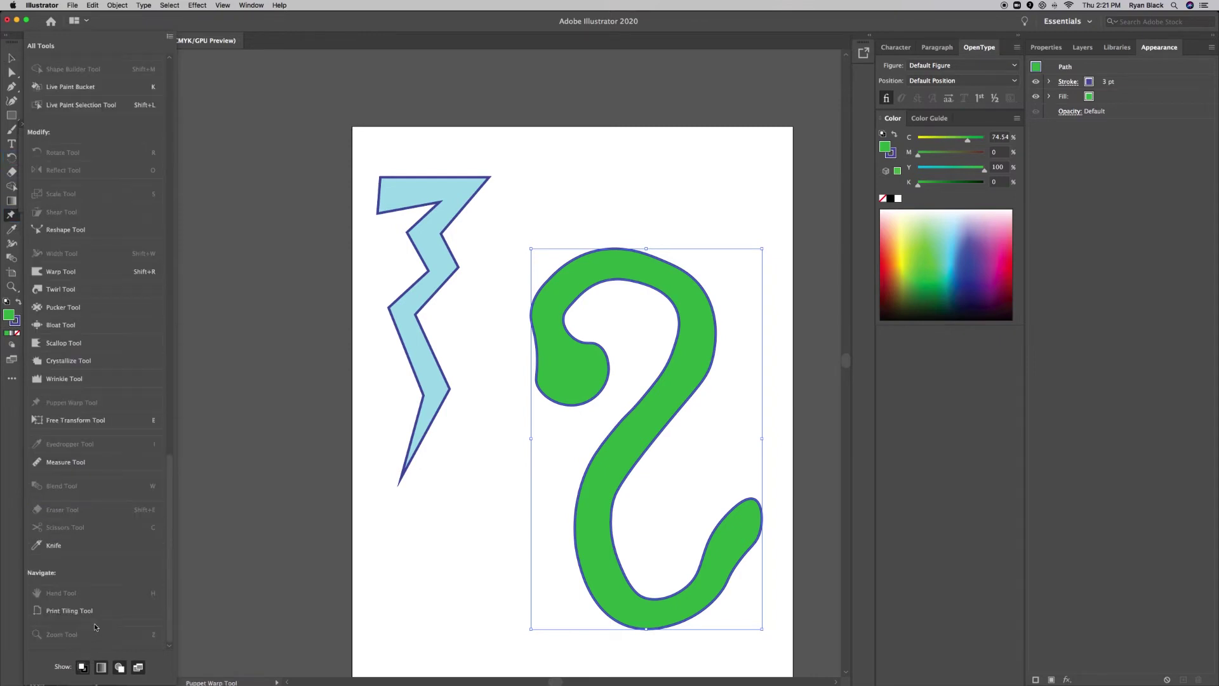
pyautogui.scroll(10, 85, 170)
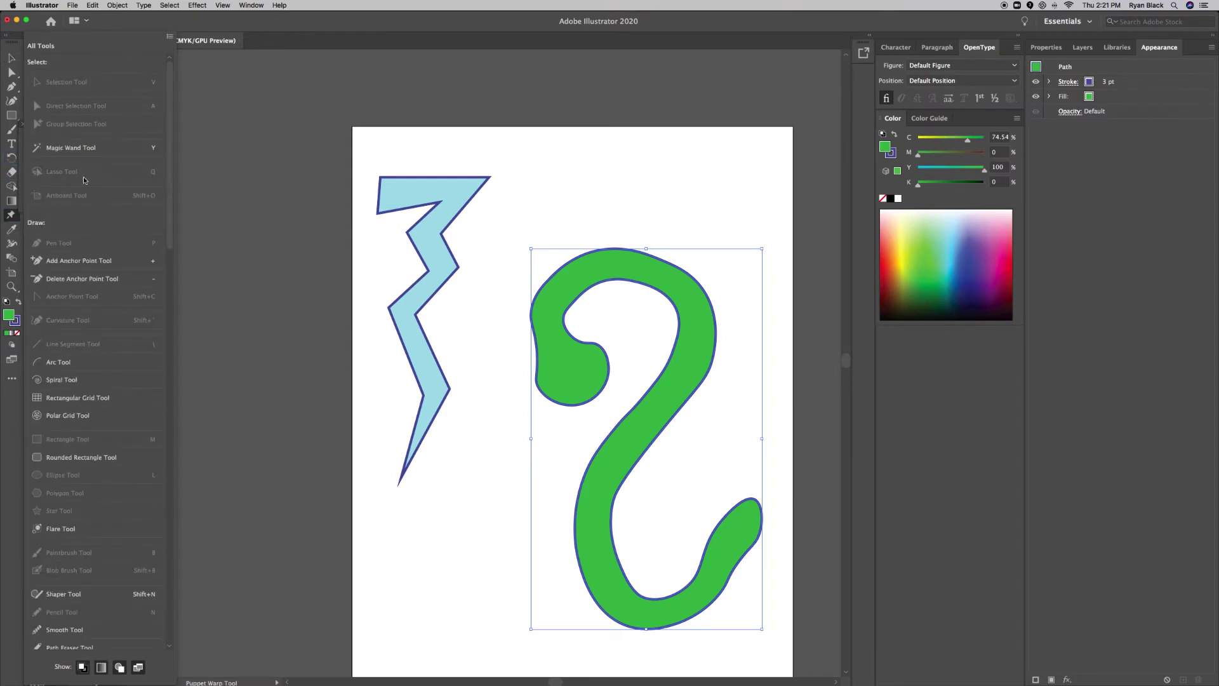
pyautogui.scroll(4, 85, 184)
pyautogui.scroll(-4, 73, 590)
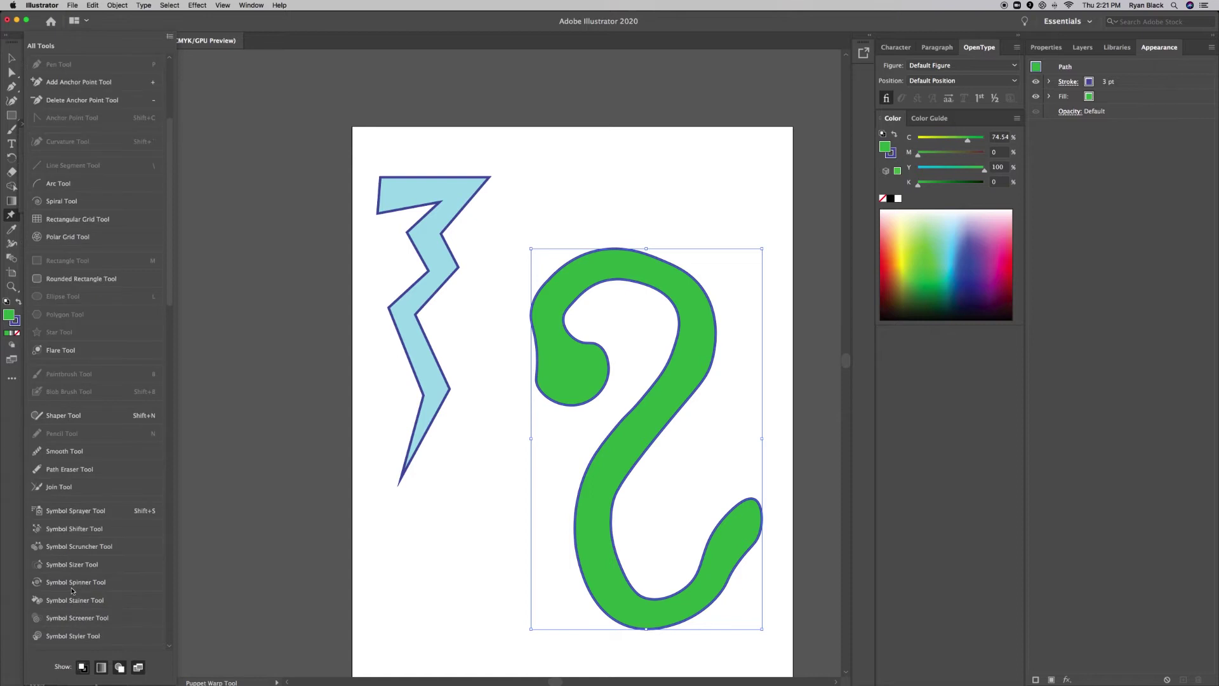
pyautogui.scroll(2, 54, 547)
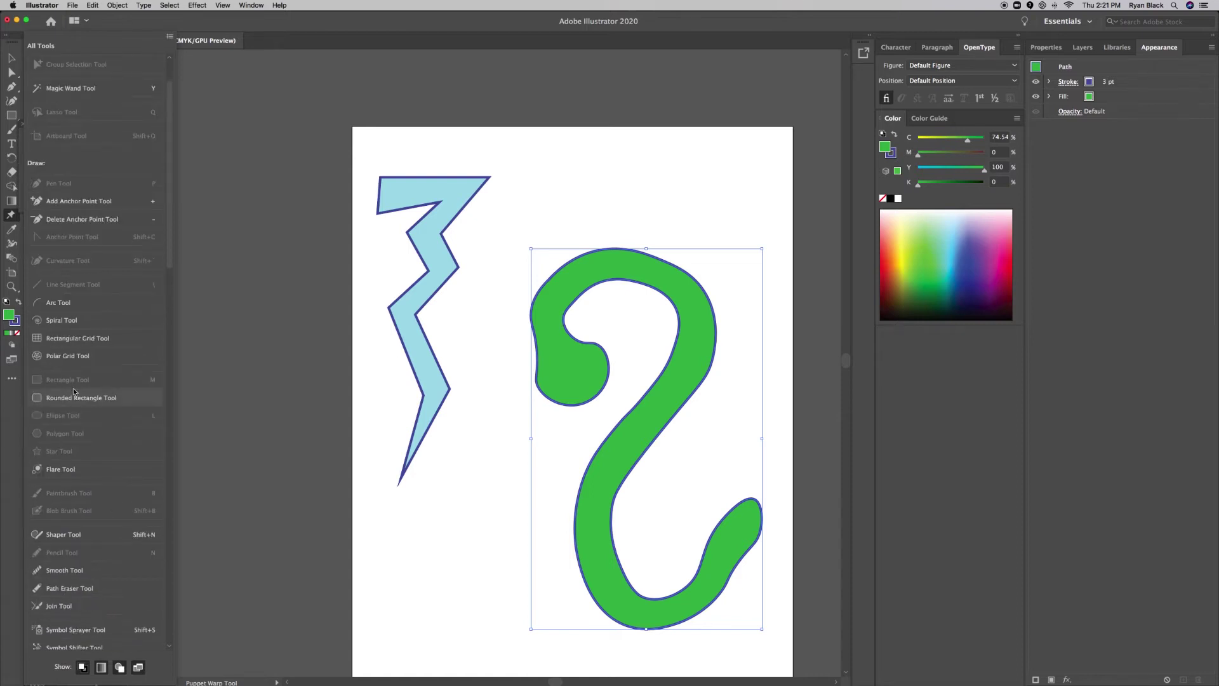
pyautogui.scroll(2, 75, 390)
pyautogui.click(140, 24)
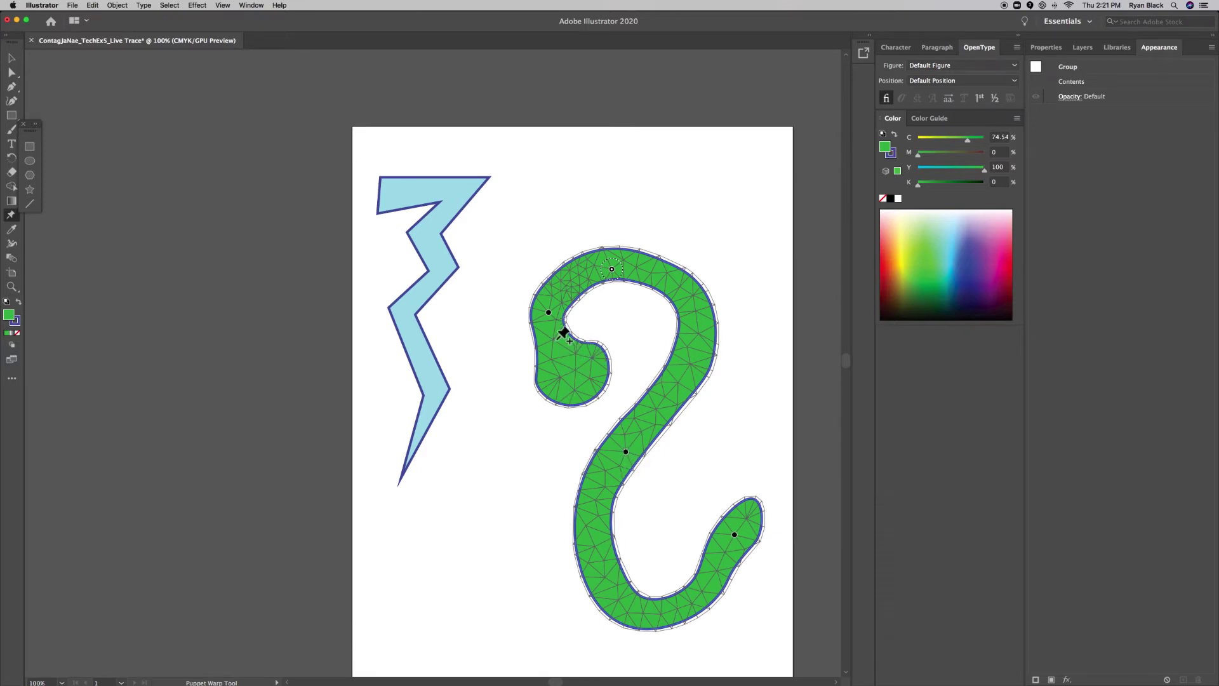
# - Pin the snake and drag pins to tighten the head curl, bulge the right curve and raise the tail
pyautogui.click(694, 322)
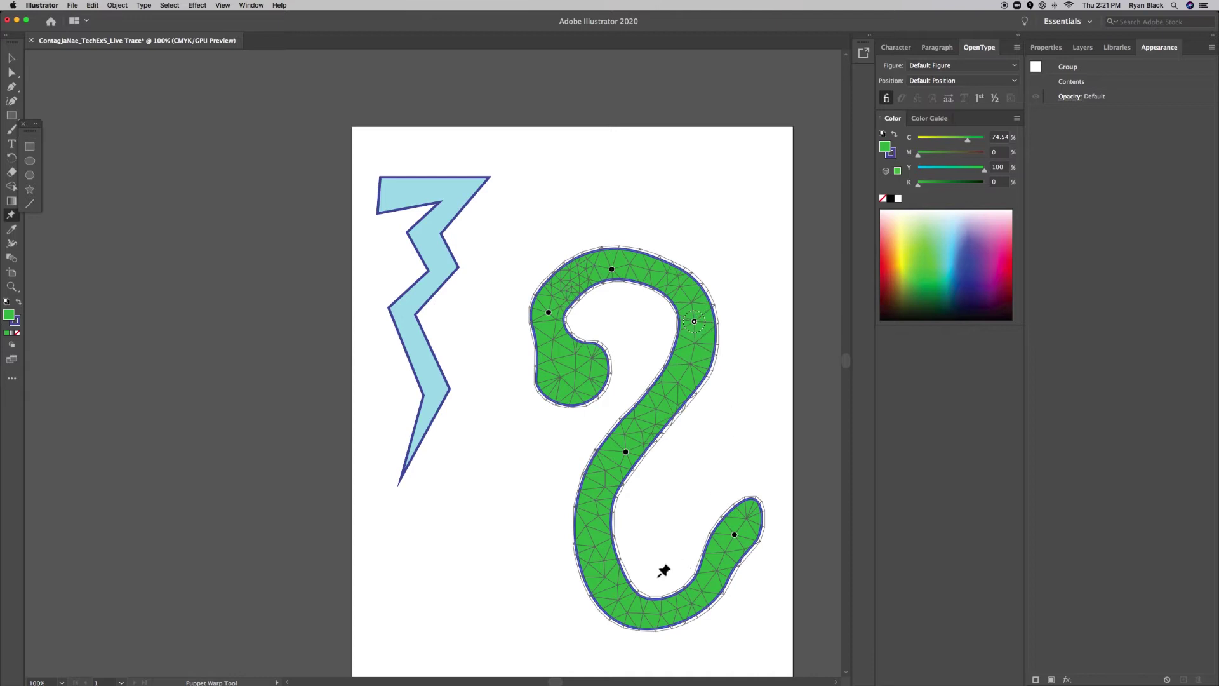
pyautogui.click(601, 569)
pyautogui.click(665, 617)
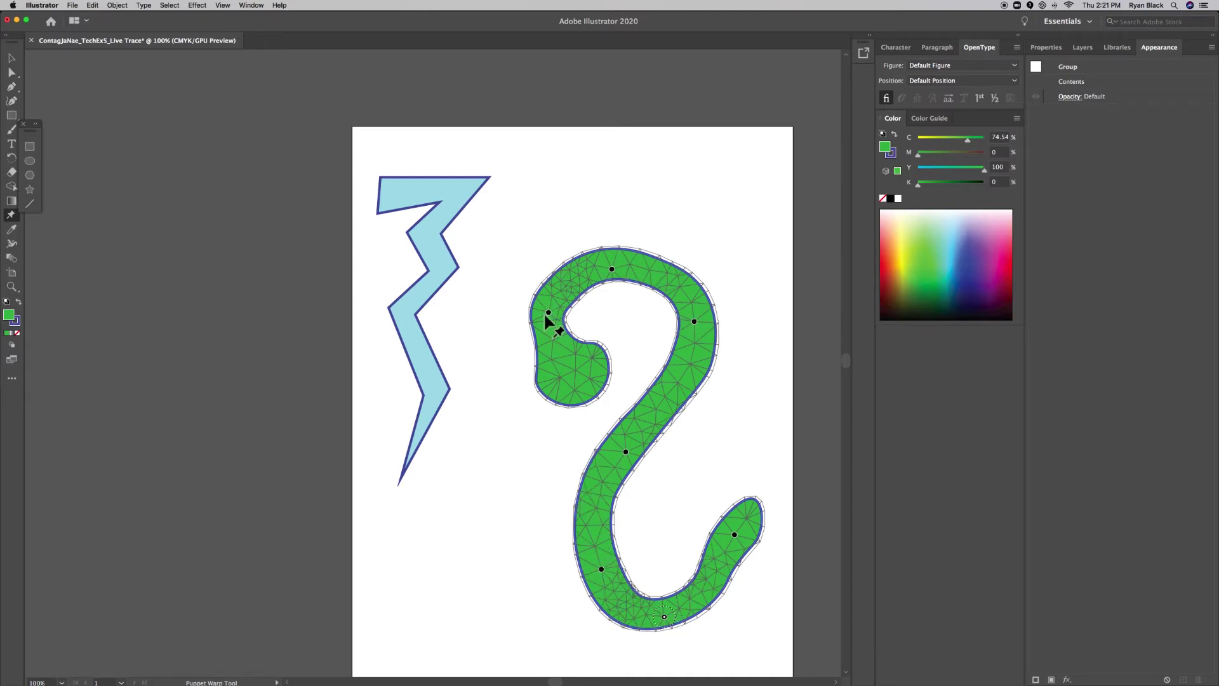
pyautogui.moveTo(549, 313); pyautogui.dragTo(555, 313)
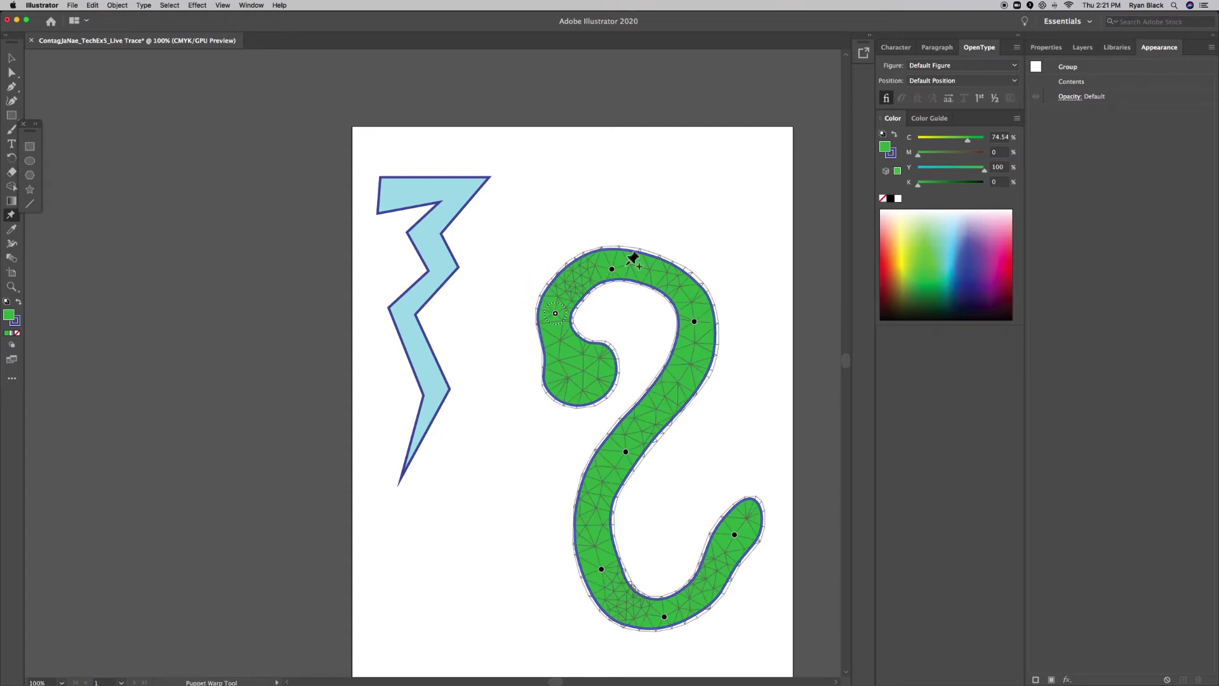
pyautogui.moveTo(614, 266); pyautogui.dragTo(613, 263)
pyautogui.click(694, 322)
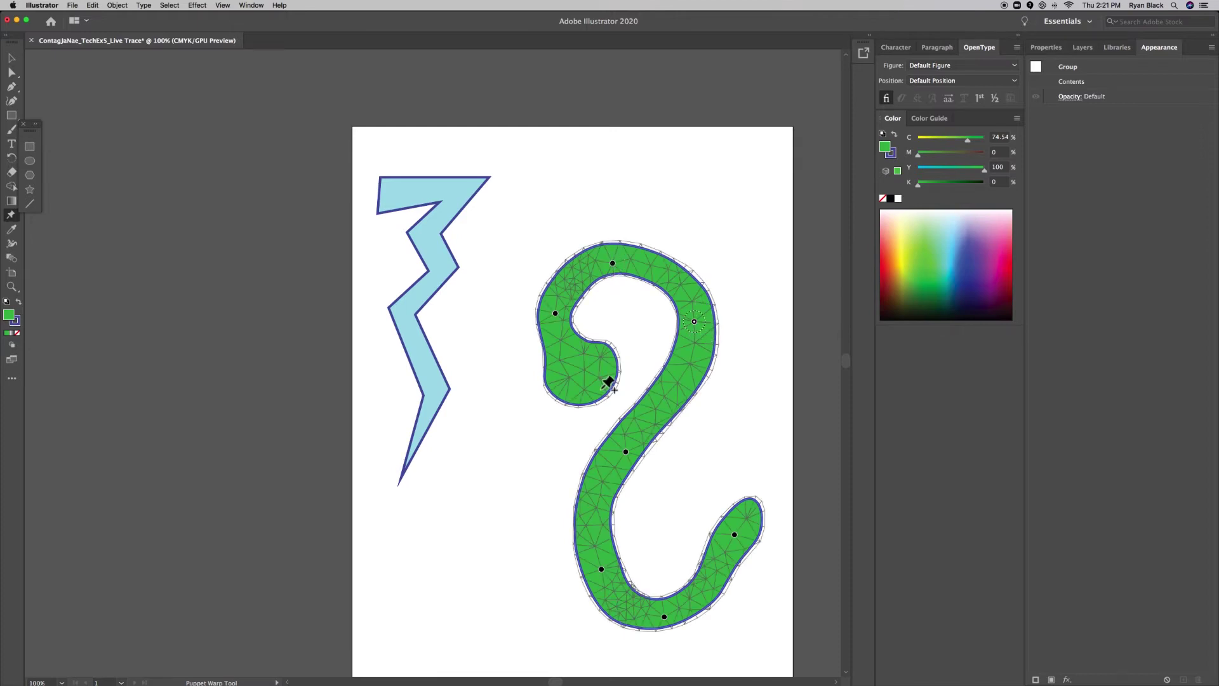
pyautogui.moveTo(694, 322); pyautogui.dragTo(674, 327)
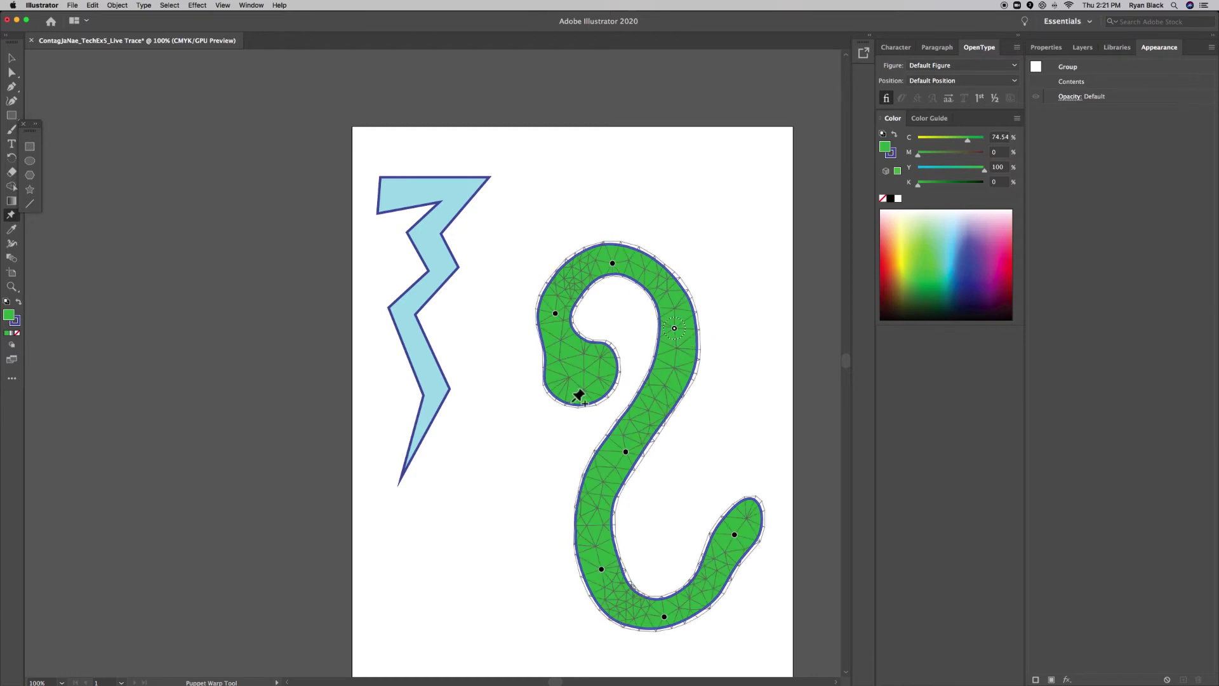
pyautogui.moveTo(579, 355)
pyautogui.mouseDown()
pyautogui.moveTo(579, 367)
pyautogui.moveTo(556, 363)
pyautogui.moveTo(578, 352)
pyautogui.mouseUp()
pyautogui.click(592, 506)
pyautogui.moveTo(590, 506); pyautogui.dragTo(597, 506)
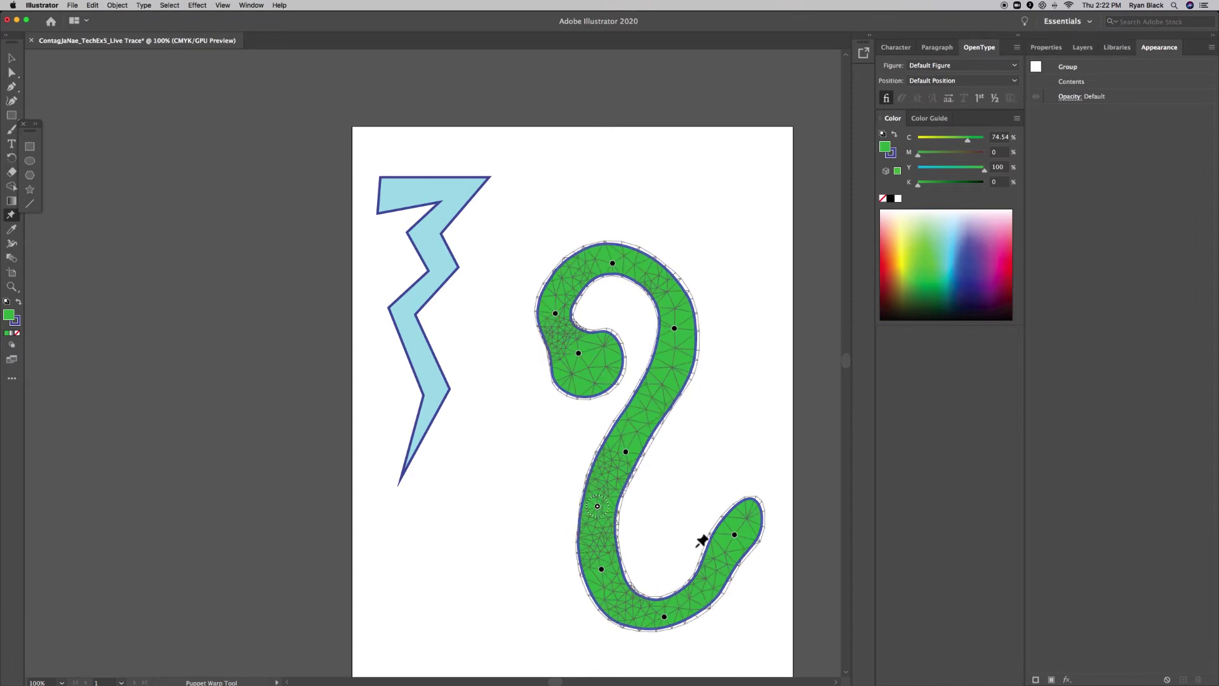
pyautogui.moveTo(734, 534)
pyautogui.mouseDown()
pyautogui.moveTo(714, 524)
pyautogui.moveTo(725, 561)
pyautogui.moveTo(729, 531)
pyautogui.mouseUp()
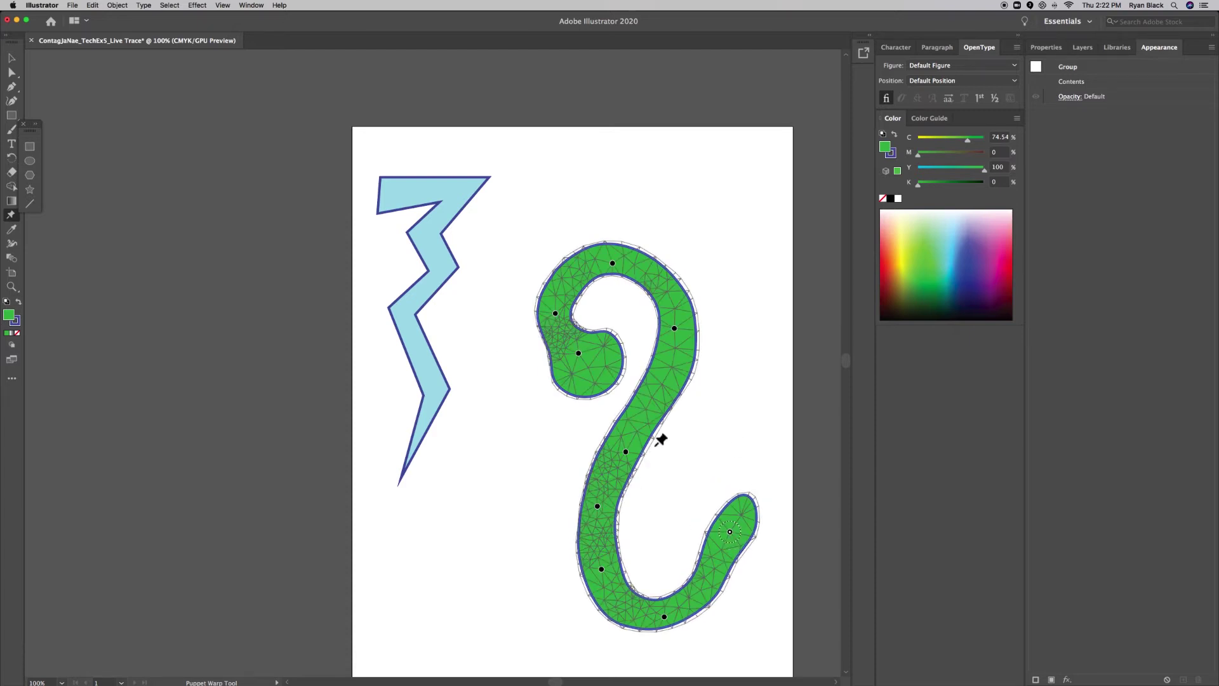
pyautogui.click(12, 58)
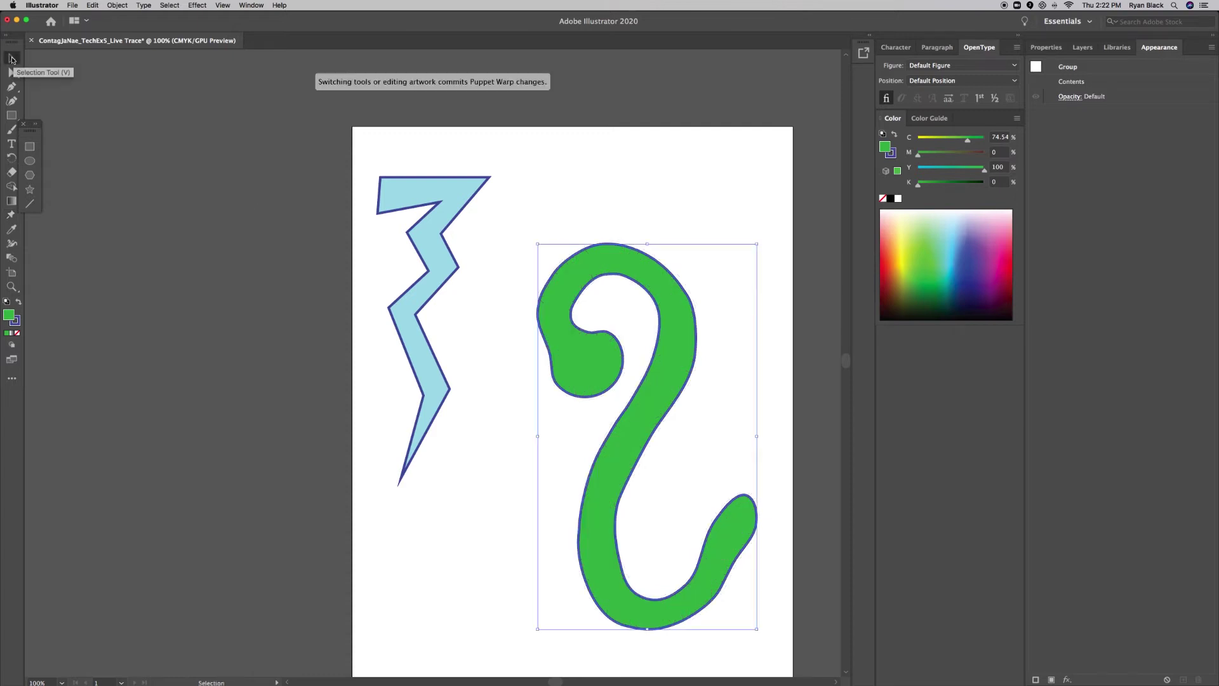
# - Zoom to 150% and select the blue lightning bolt
pyautogui.click(462, 520)
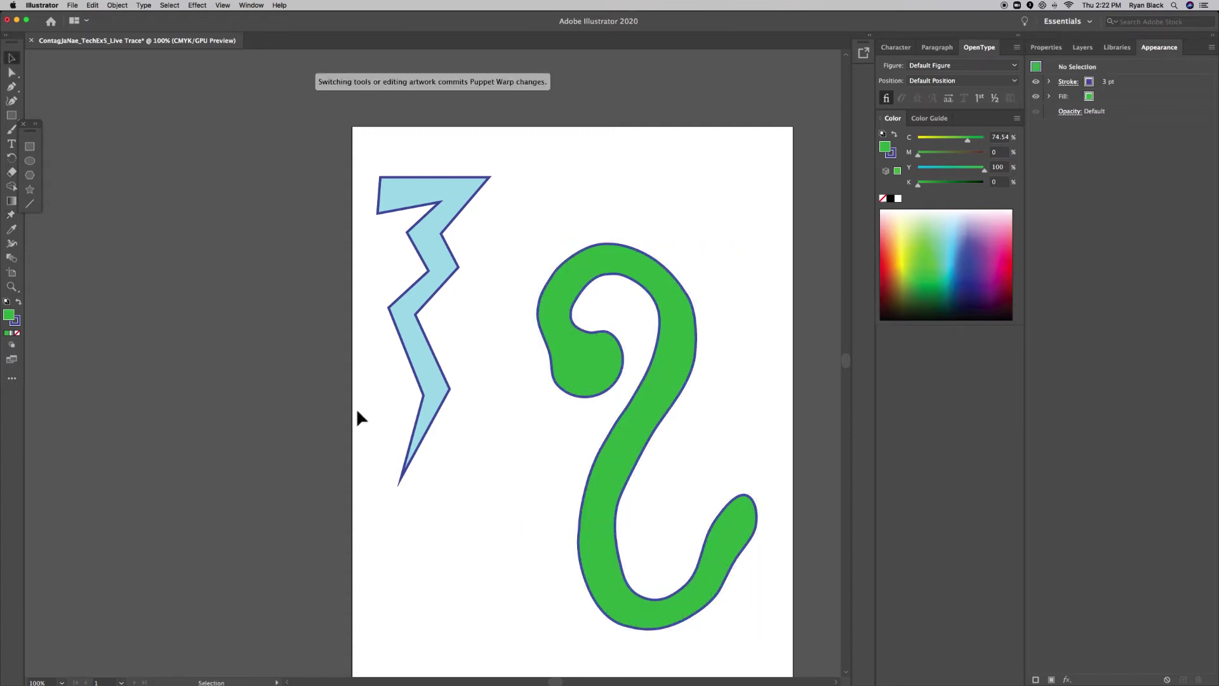
pyautogui.press('super+equal')
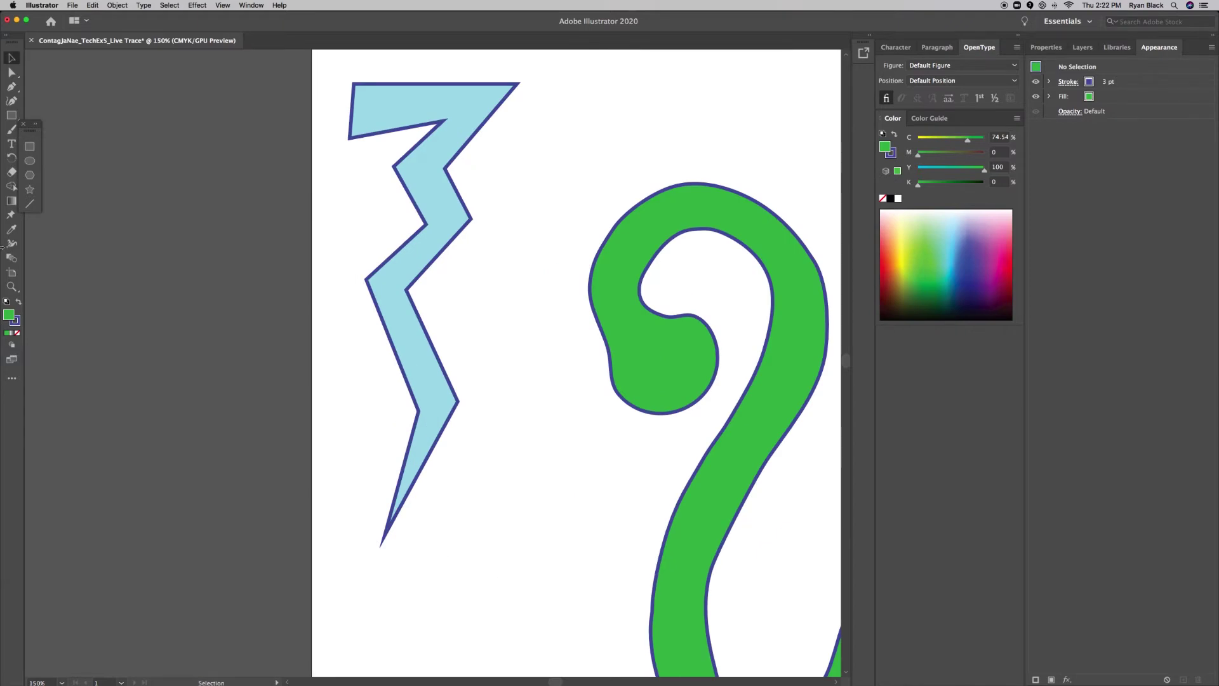
pyautogui.click(422, 219)
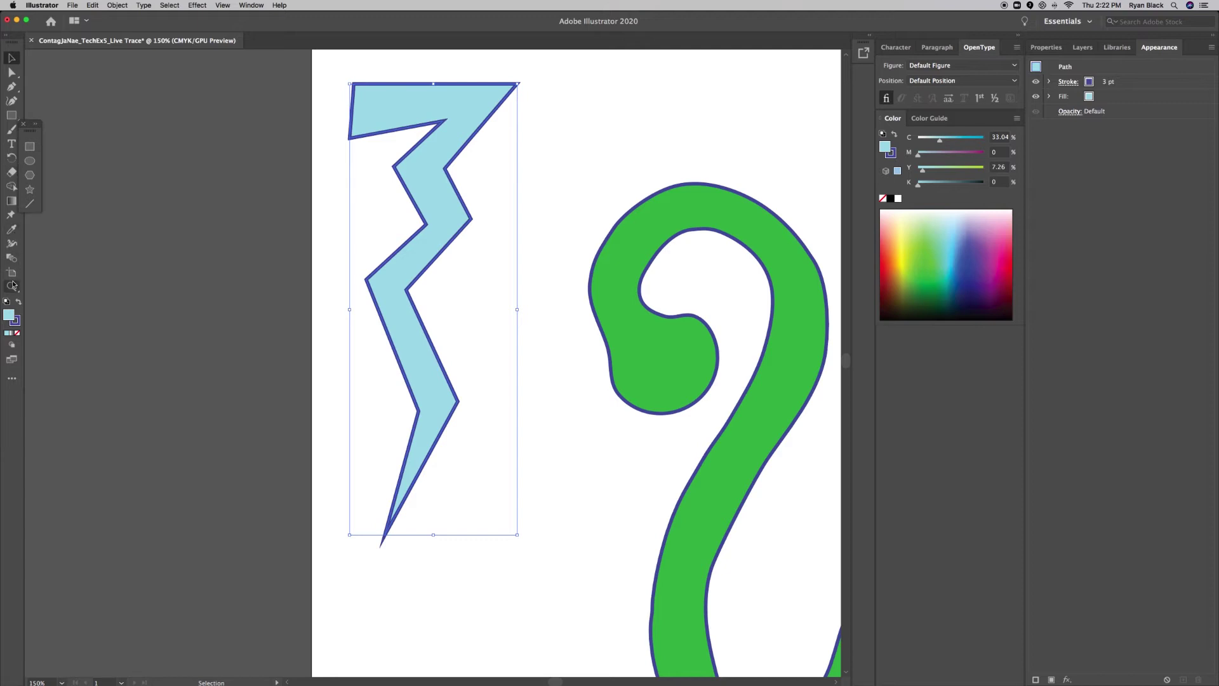
# - Trial-warp the bolt with Puppet Warp pins, then undo it and reselect the whole bolt
pyautogui.click(11, 214)
pyautogui.click(462, 100)
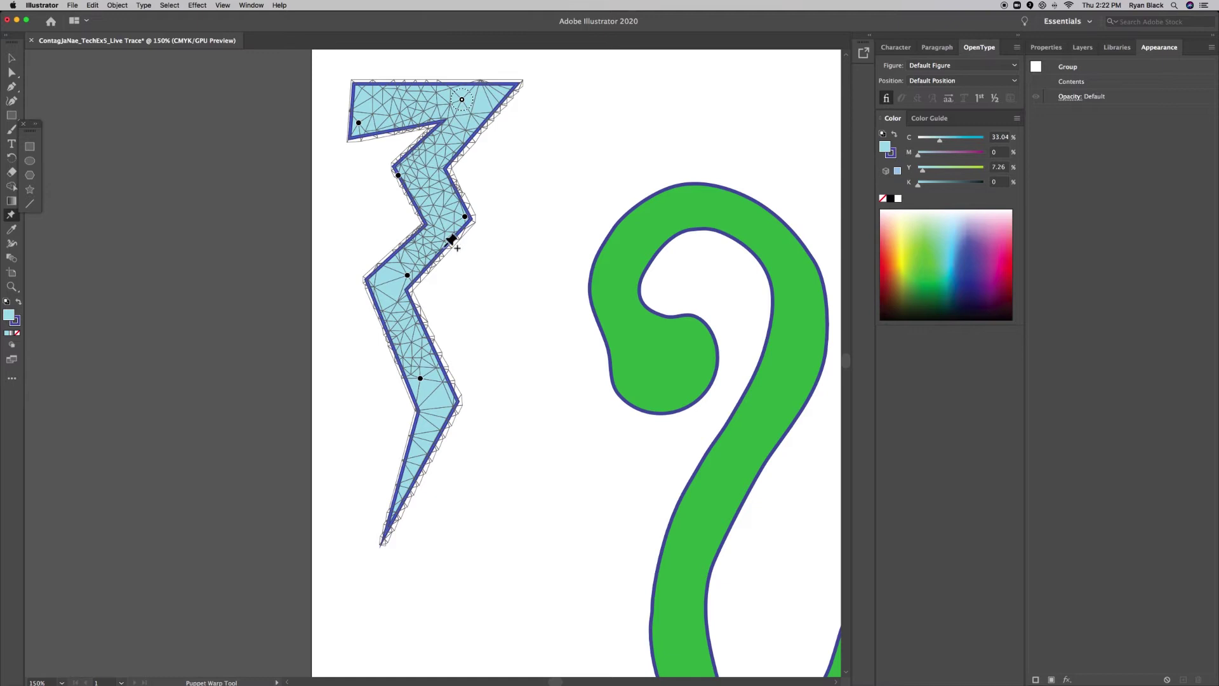
pyautogui.click(360, 122)
pyautogui.moveTo(360, 122); pyautogui.dragTo(364, 141)
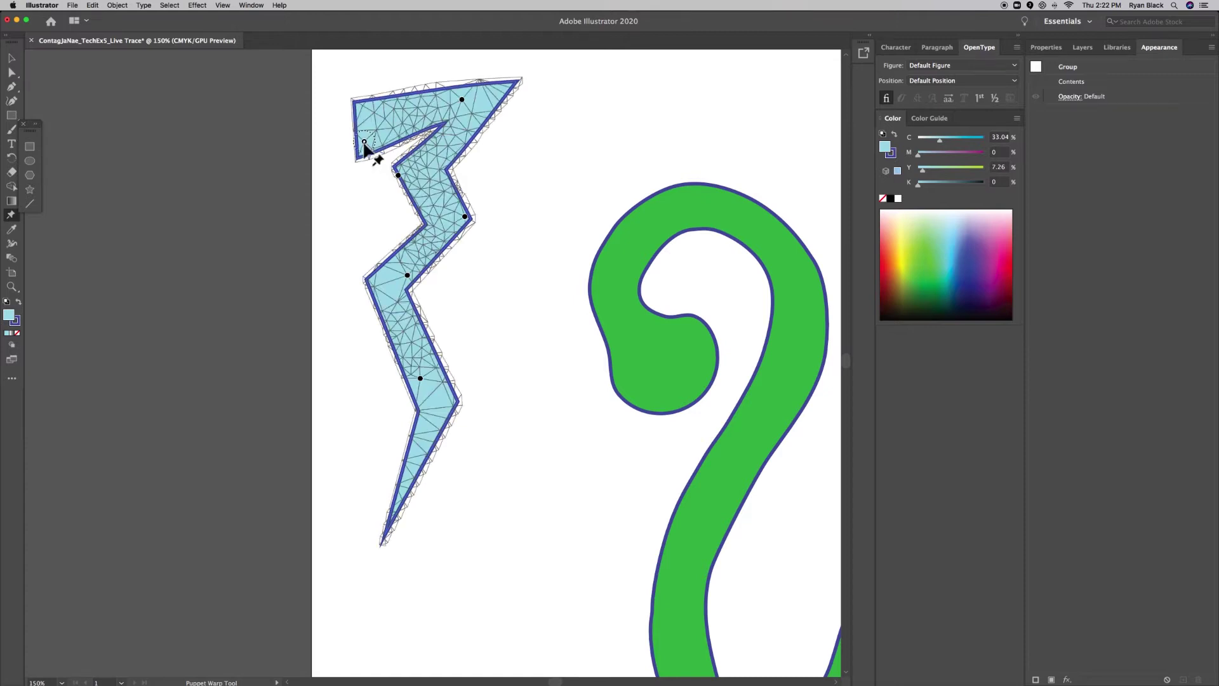
pyautogui.moveTo(466, 217); pyautogui.dragTo(455, 220)
pyautogui.moveTo(398, 175); pyautogui.dragTo(410, 177)
pyautogui.press('super+z')
pyautogui.press('super+z')
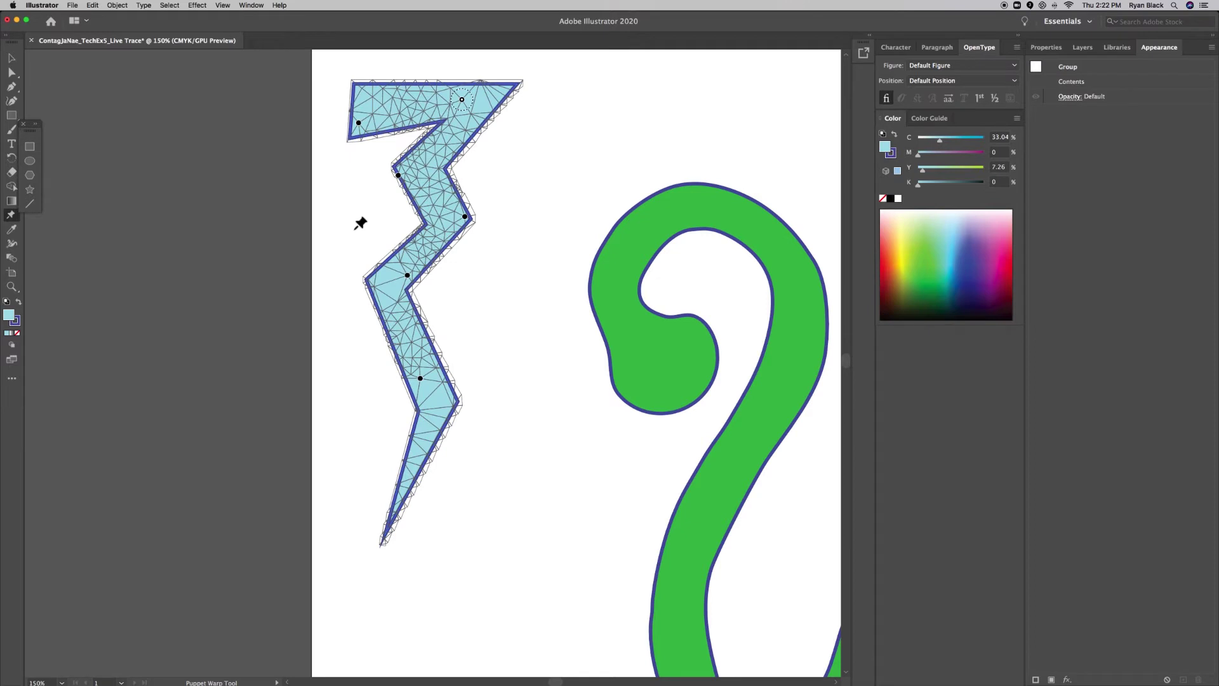
pyautogui.click(12, 60)
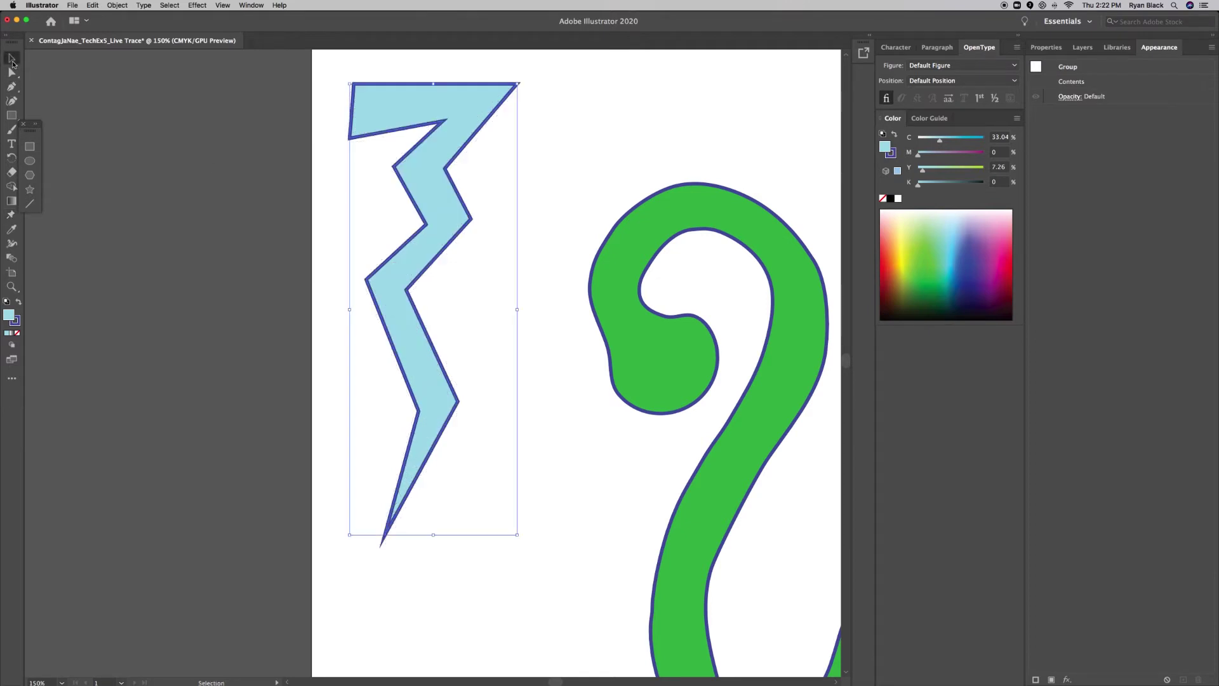
# - With the Curvature Tool, curve the ribbon's first edge from the bolt's upper left down to its tip
pyautogui.click(12, 100)
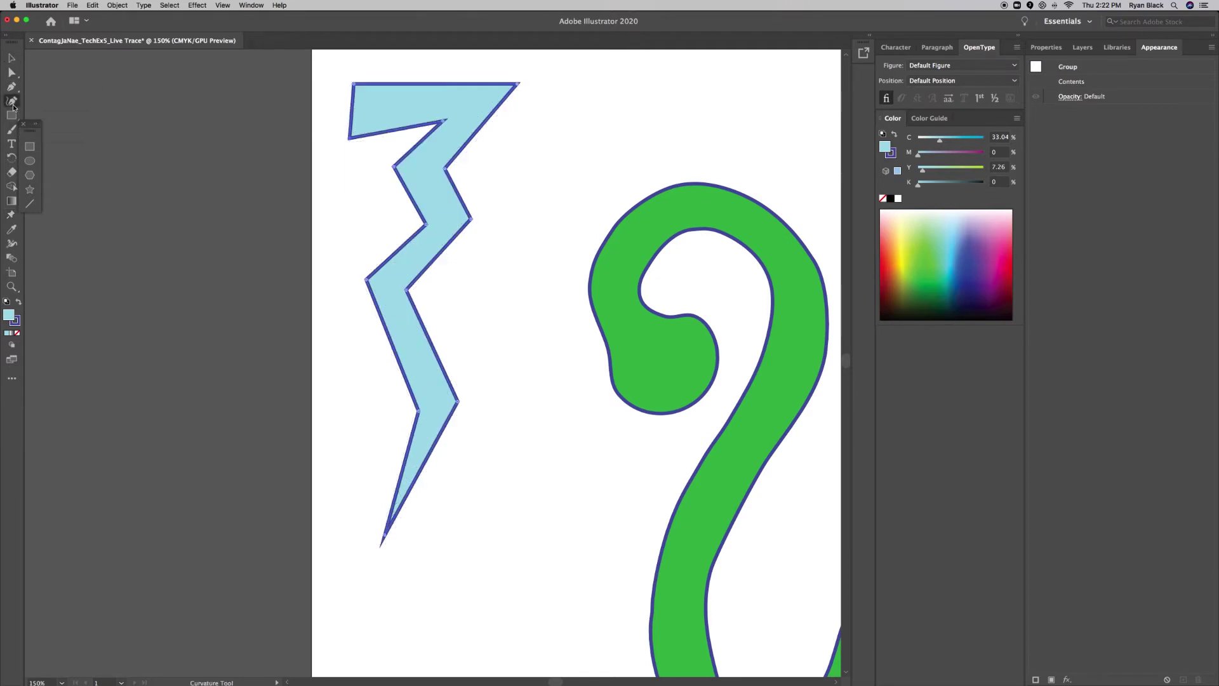
pyautogui.click(370, 140)
pyautogui.click(464, 167)
pyautogui.click(458, 190)
pyautogui.click(381, 216)
pyautogui.click(367, 244)
pyautogui.click(421, 292)
pyautogui.click(439, 316)
pyautogui.click(387, 362)
pyautogui.click(377, 413)
pyautogui.click(402, 421)
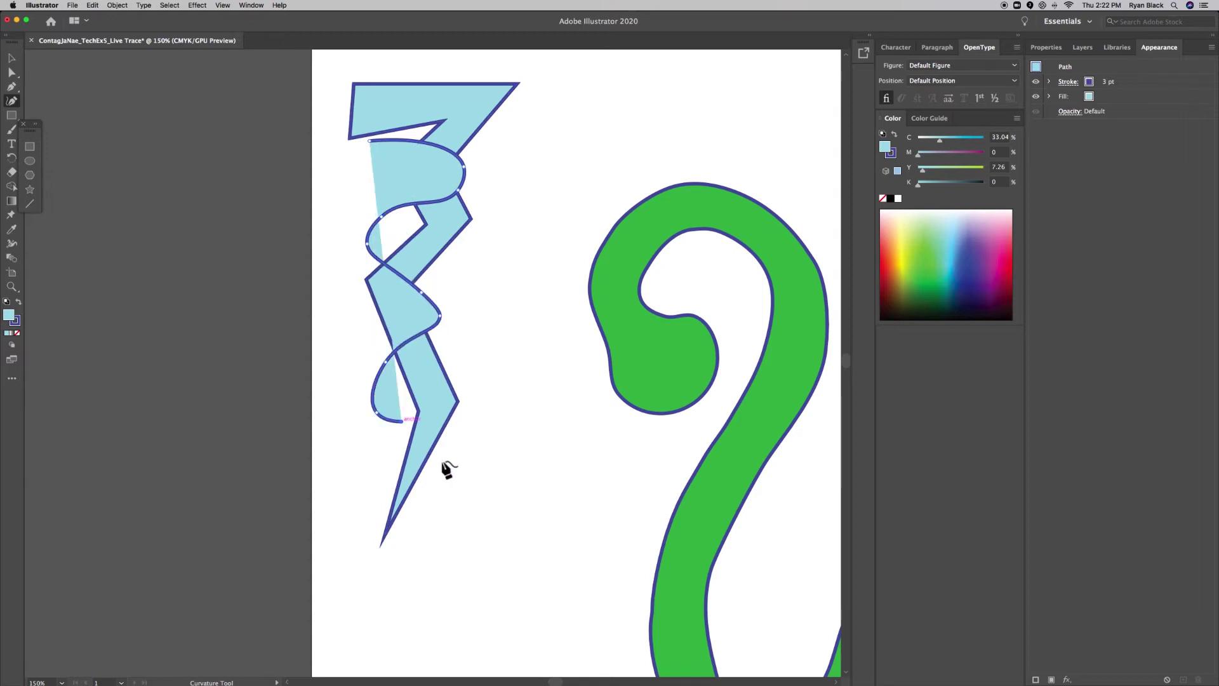
pyautogui.click(464, 491)
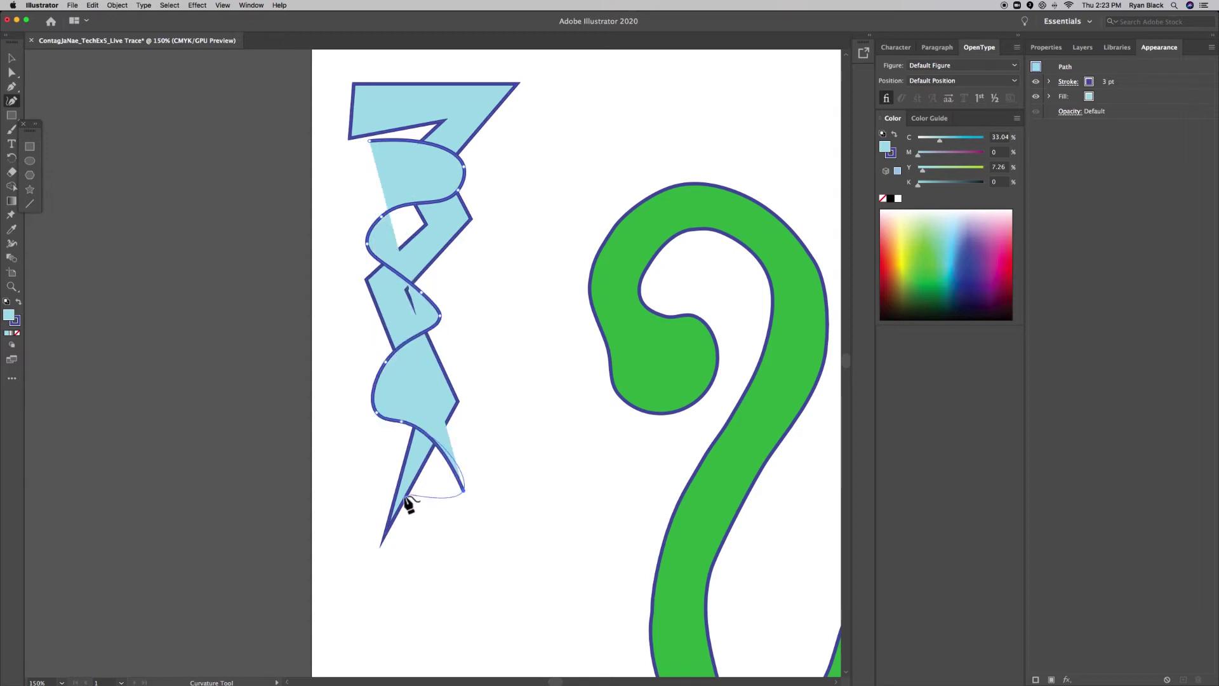
pyautogui.click(371, 507)
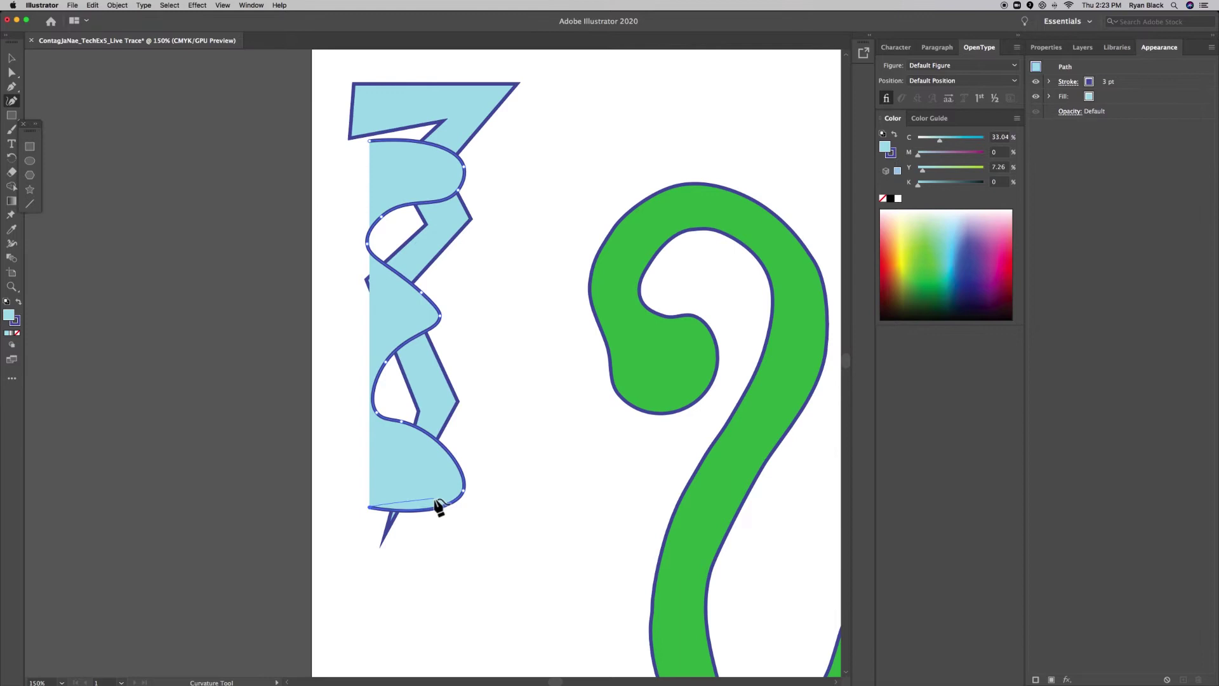
# - Loop the ribbon's return edge back up the bolt and close the path at its start
pyautogui.click(447, 479)
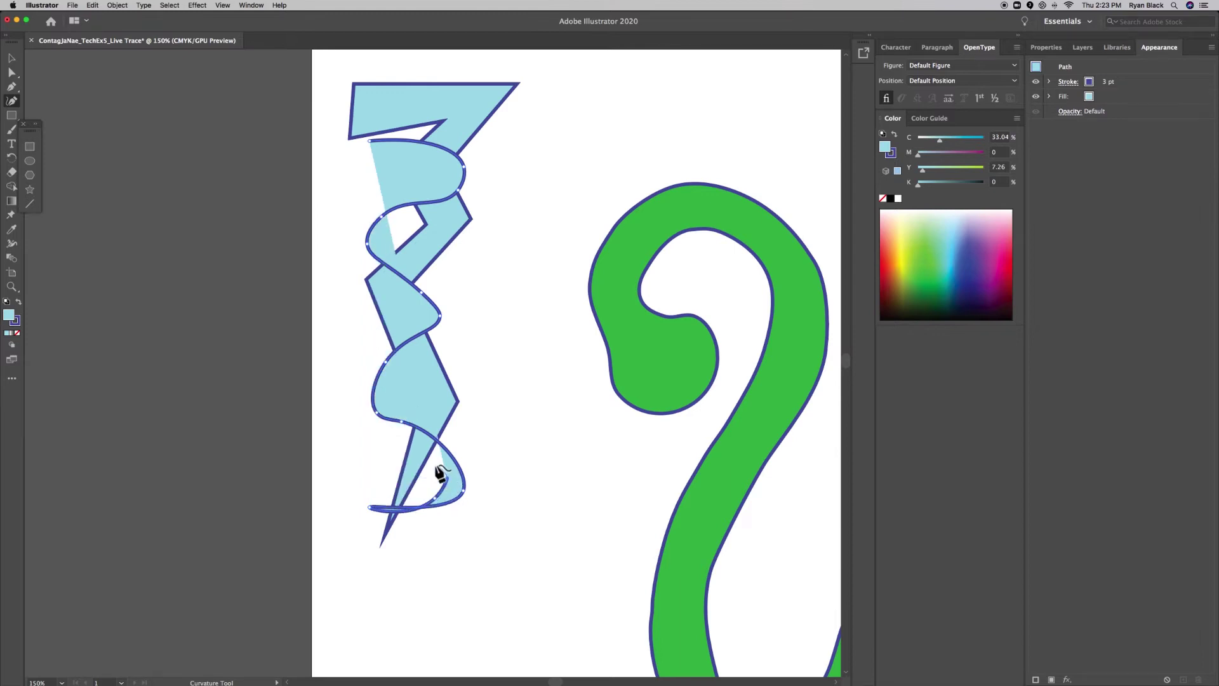
pyautogui.click(405, 439)
pyautogui.click(379, 428)
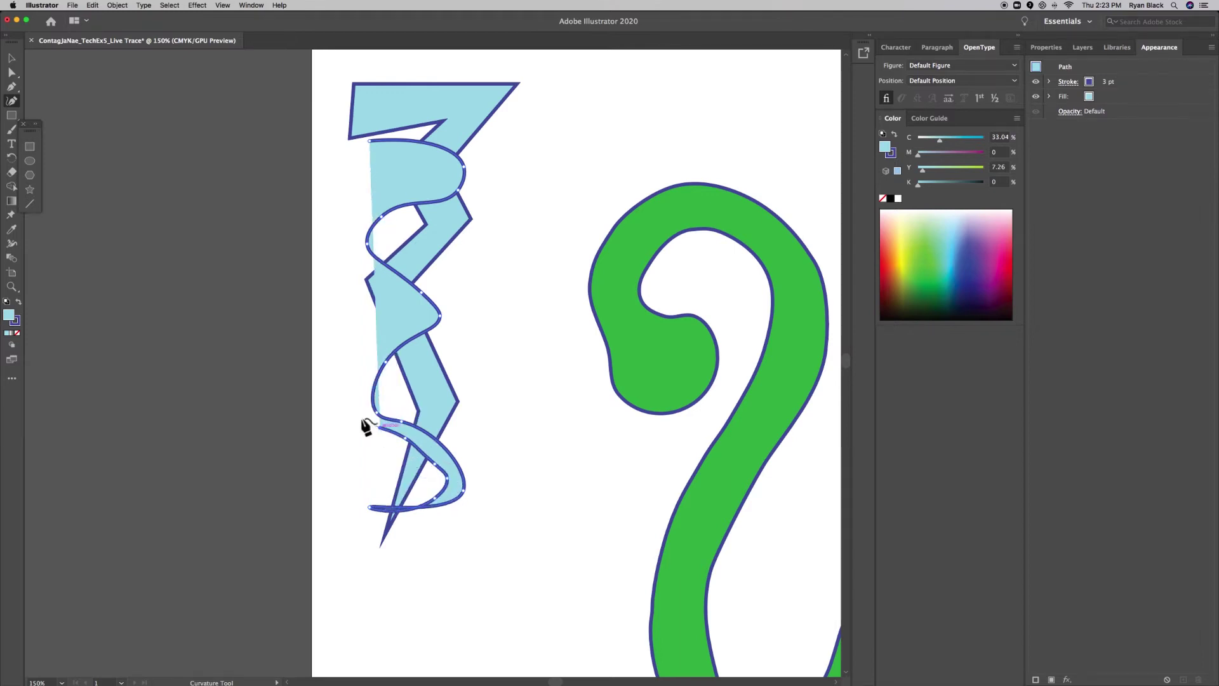
pyautogui.click(360, 414)
pyautogui.click(393, 333)
pyautogui.click(422, 322)
pyautogui.click(384, 279)
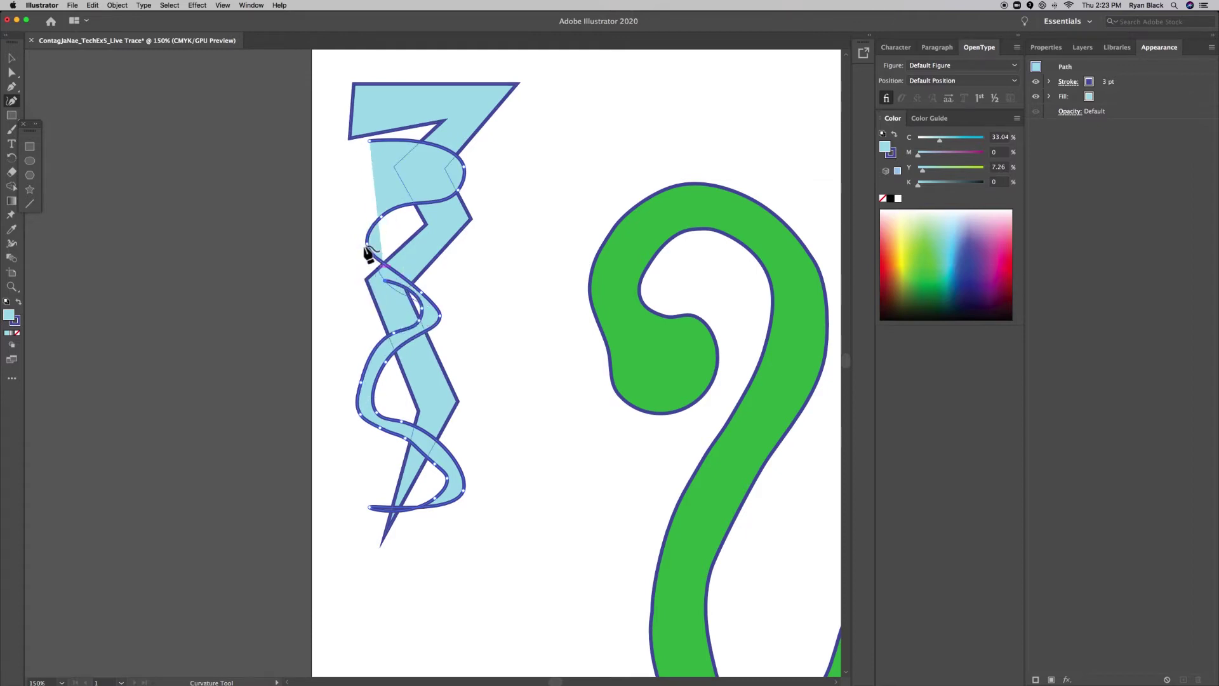
pyautogui.click(361, 251)
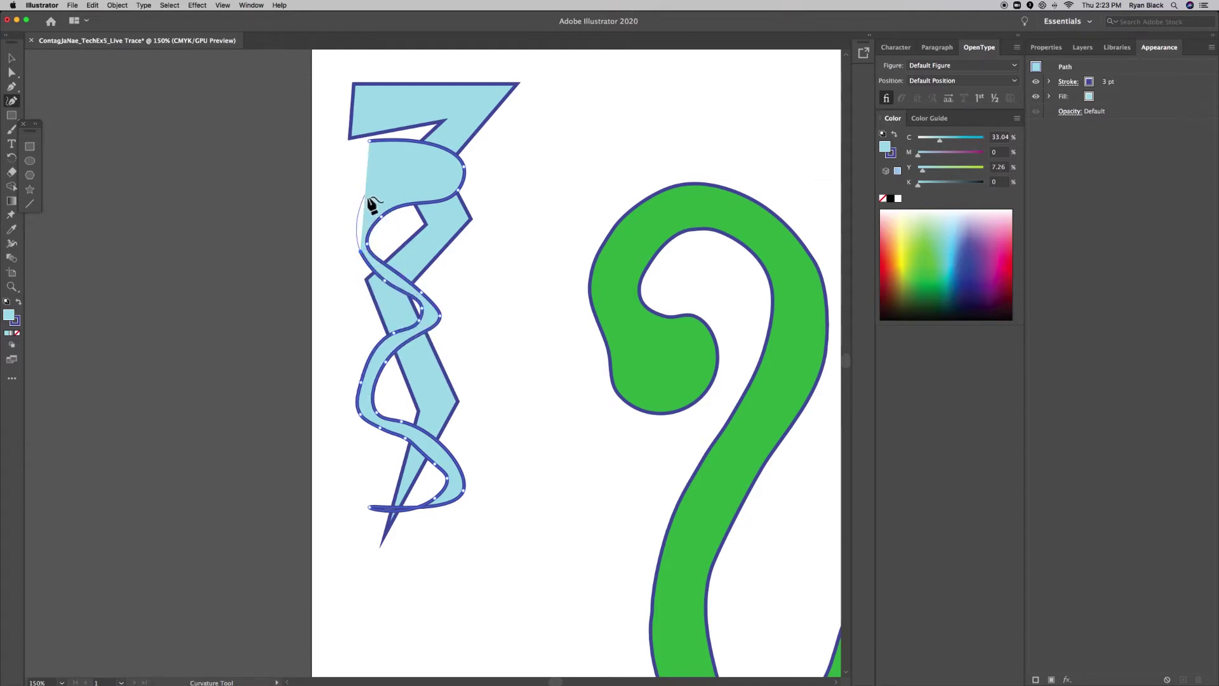
pyautogui.click(369, 198)
pyautogui.click(398, 197)
pyautogui.click(425, 193)
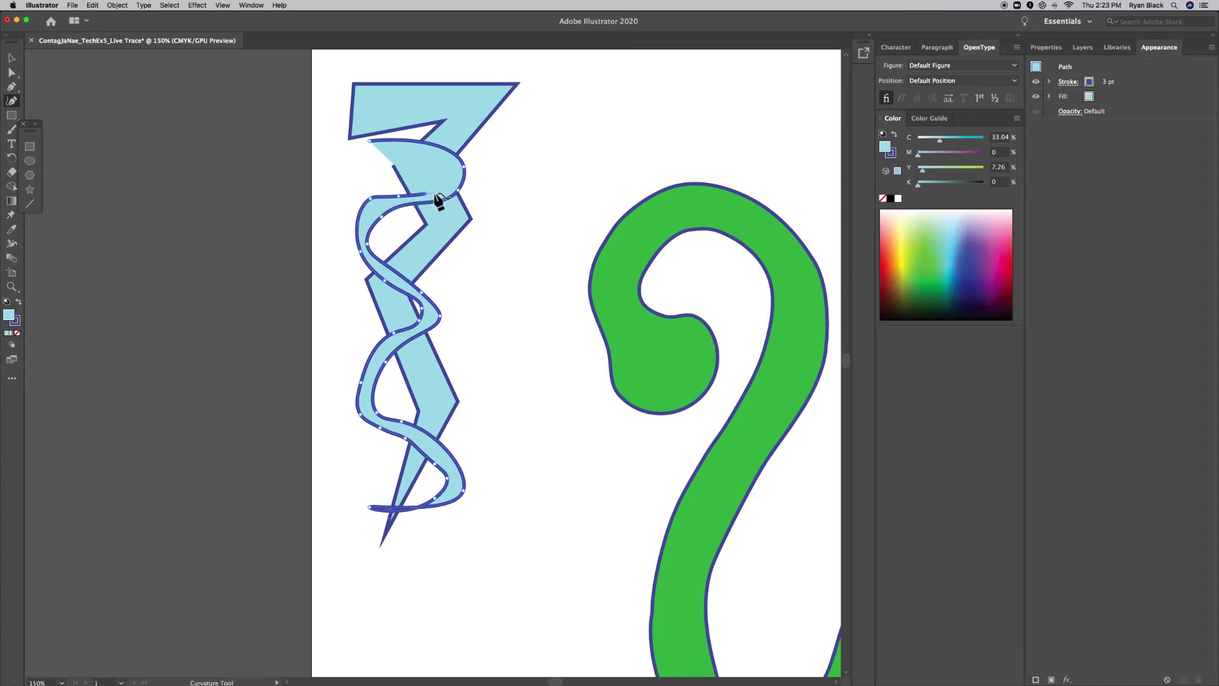
pyautogui.click(449, 176)
pyautogui.click(380, 151)
pyautogui.click(339, 157)
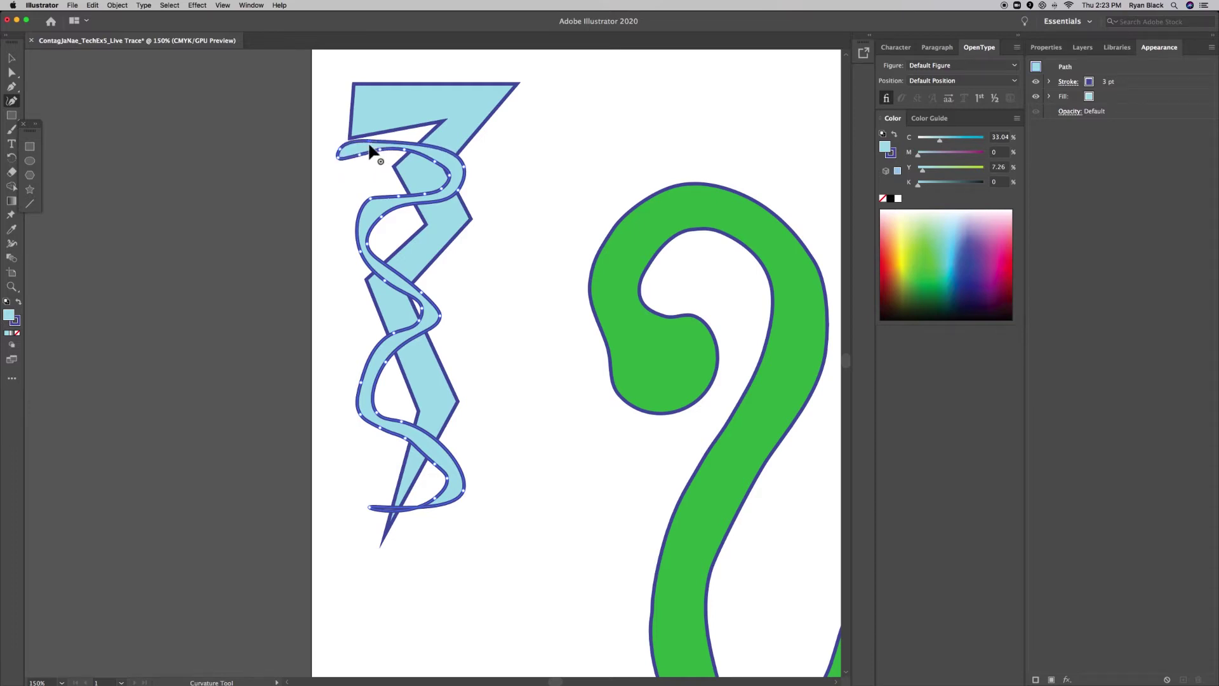
# - Set the ribbon's stroke to None so it has no outline
pyautogui.doubleClick(14, 322)
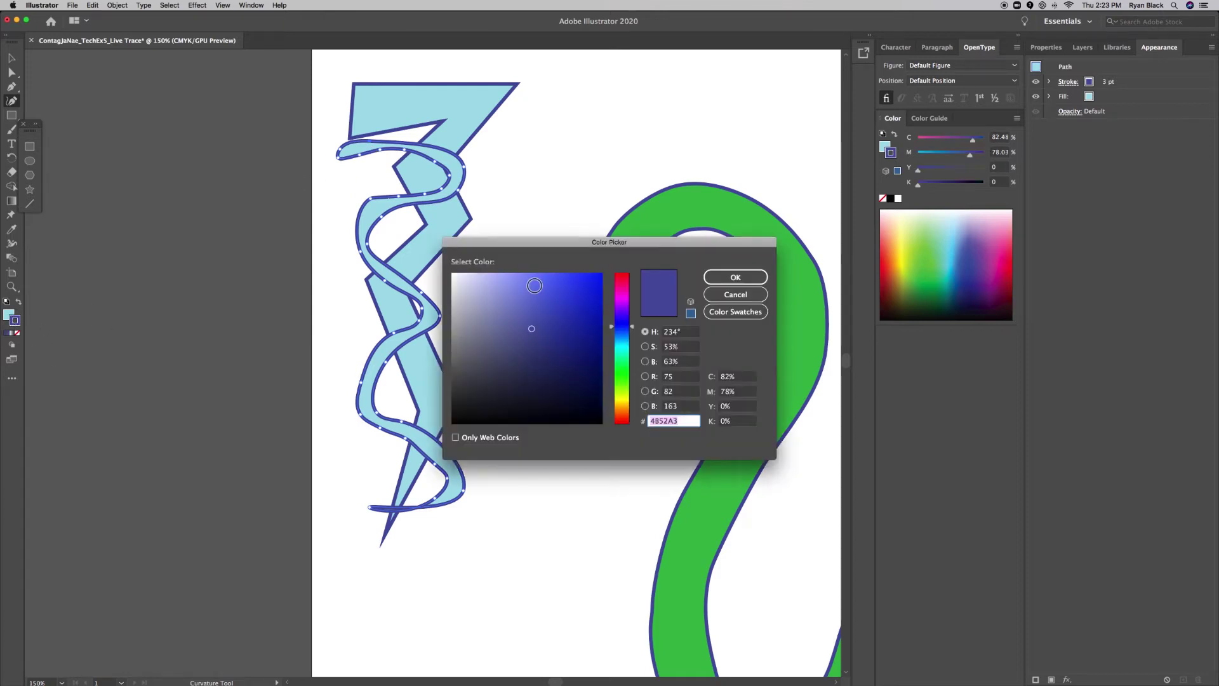
pyautogui.click(735, 294)
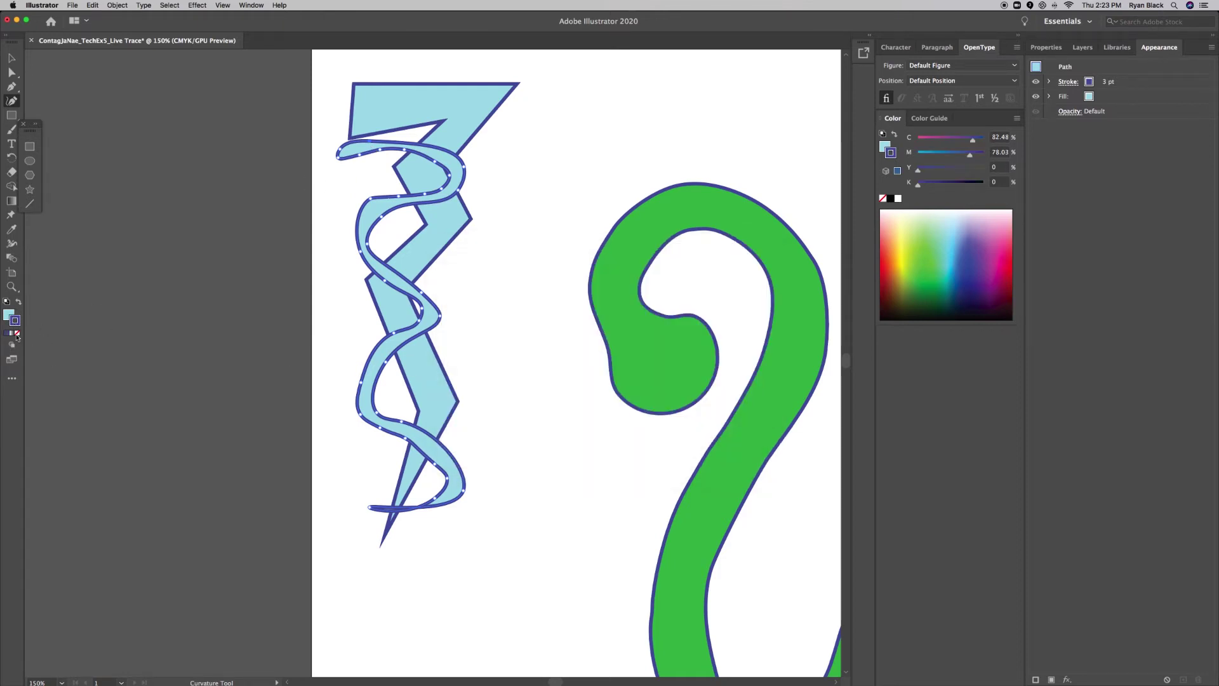
pyautogui.click(17, 336)
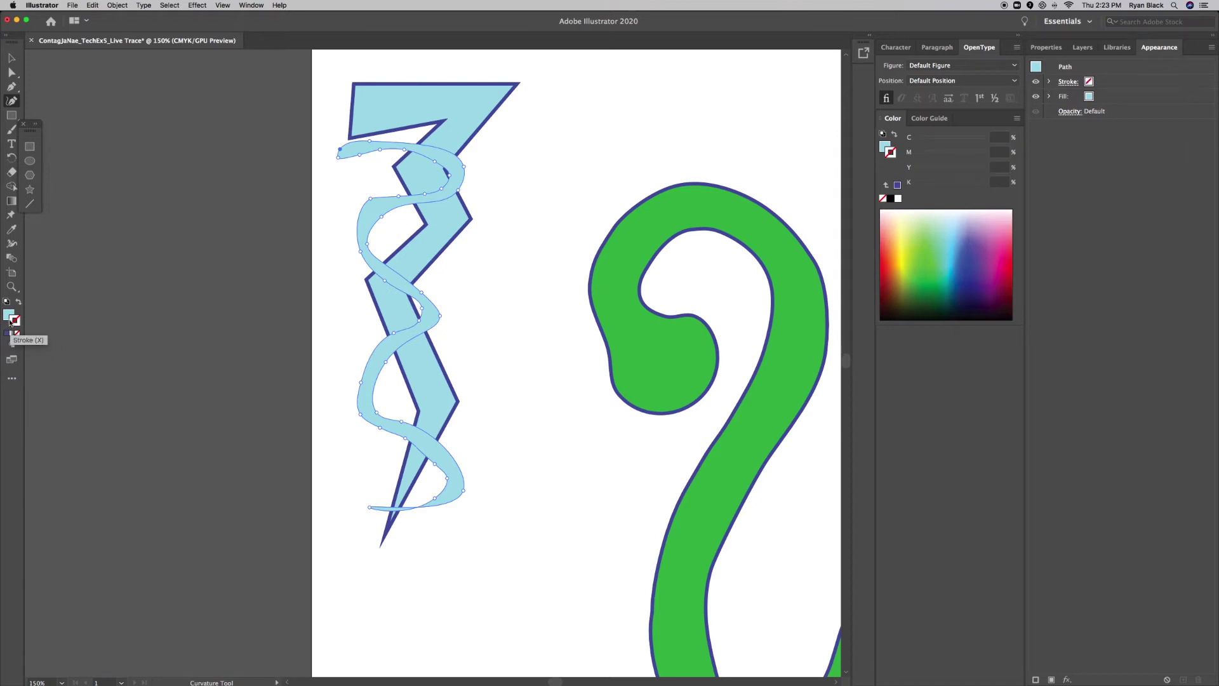
# - Give the ribbon a very pale blue E4F5F7 fill
pyautogui.click(8, 315)
pyautogui.doubleClick(7, 315)
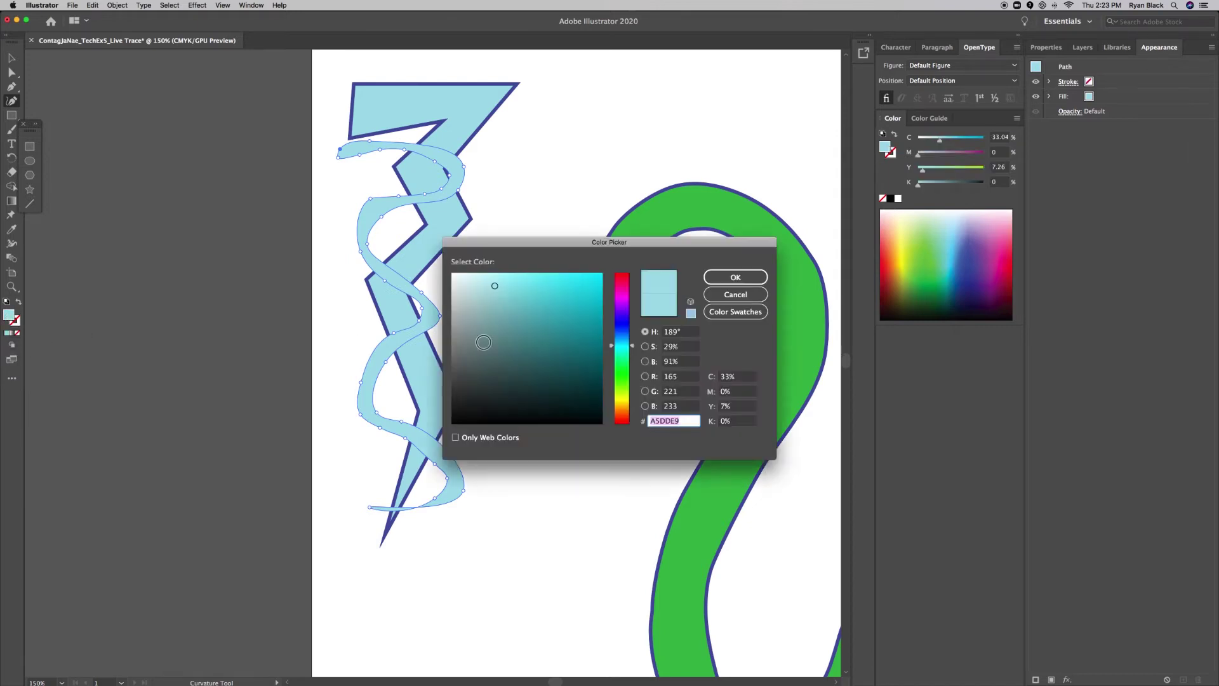
pyautogui.moveTo(478, 285); pyautogui.dragTo(465, 277)
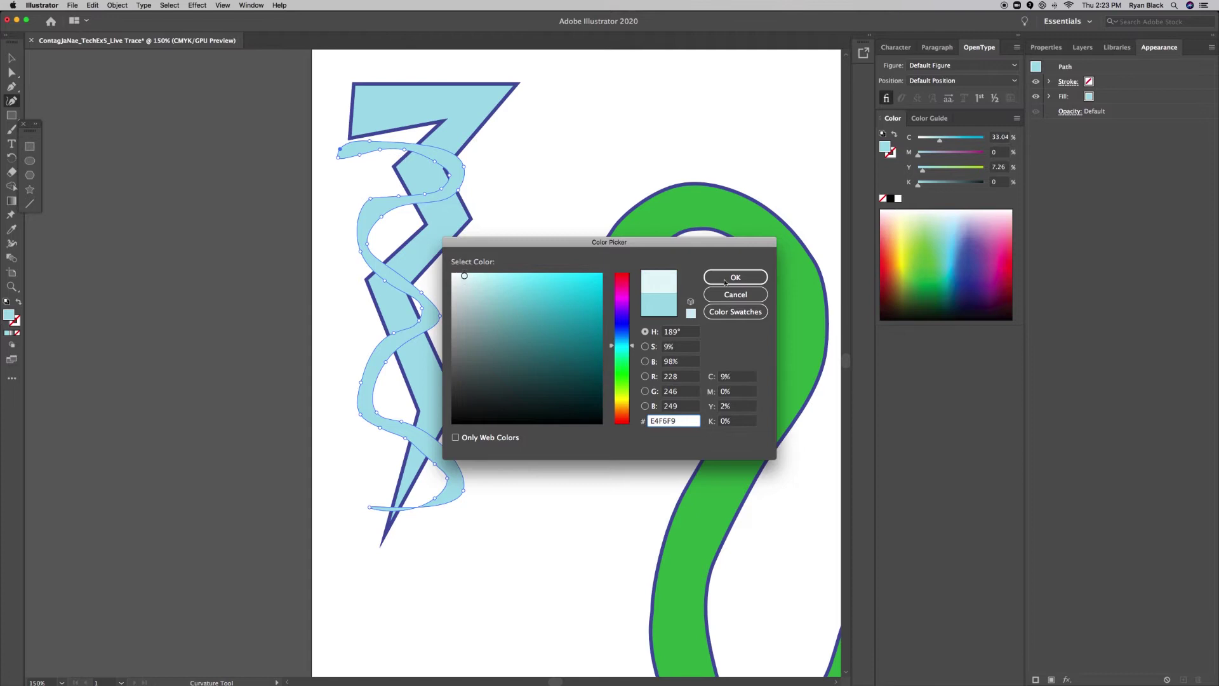
pyautogui.click(750, 279)
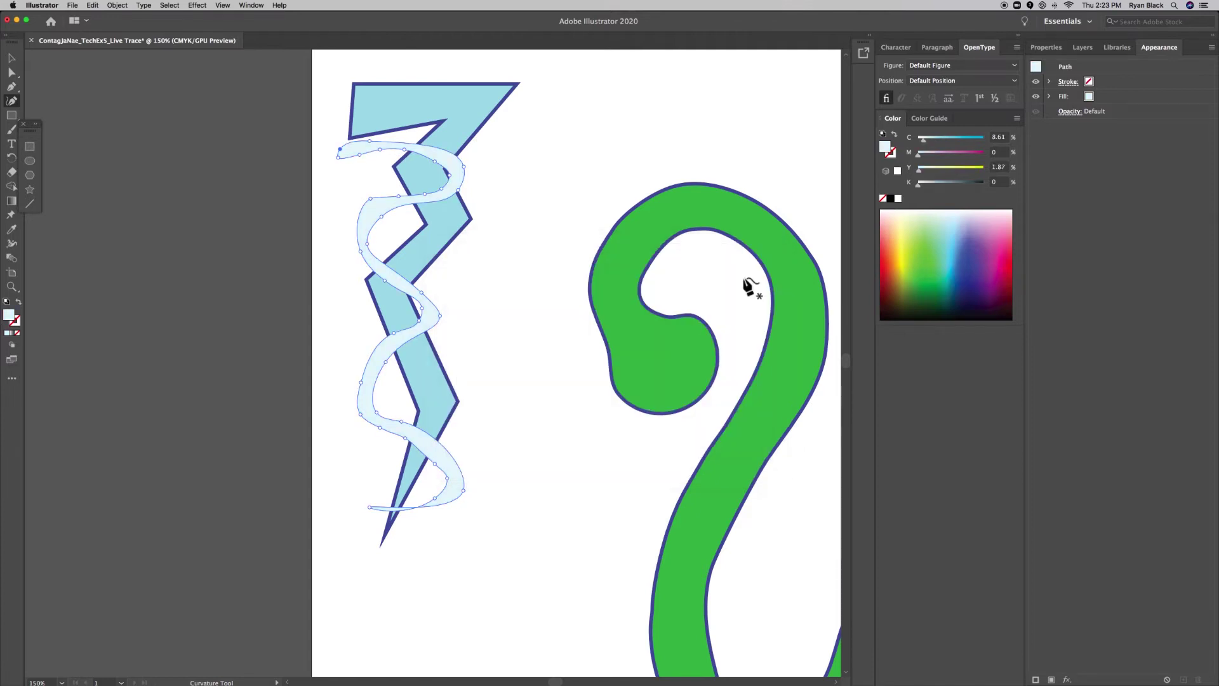
# - Puppet-warp the ribbon to hug the bolt, stretching its tail to the tip, then deselect
pyautogui.click(12, 219)
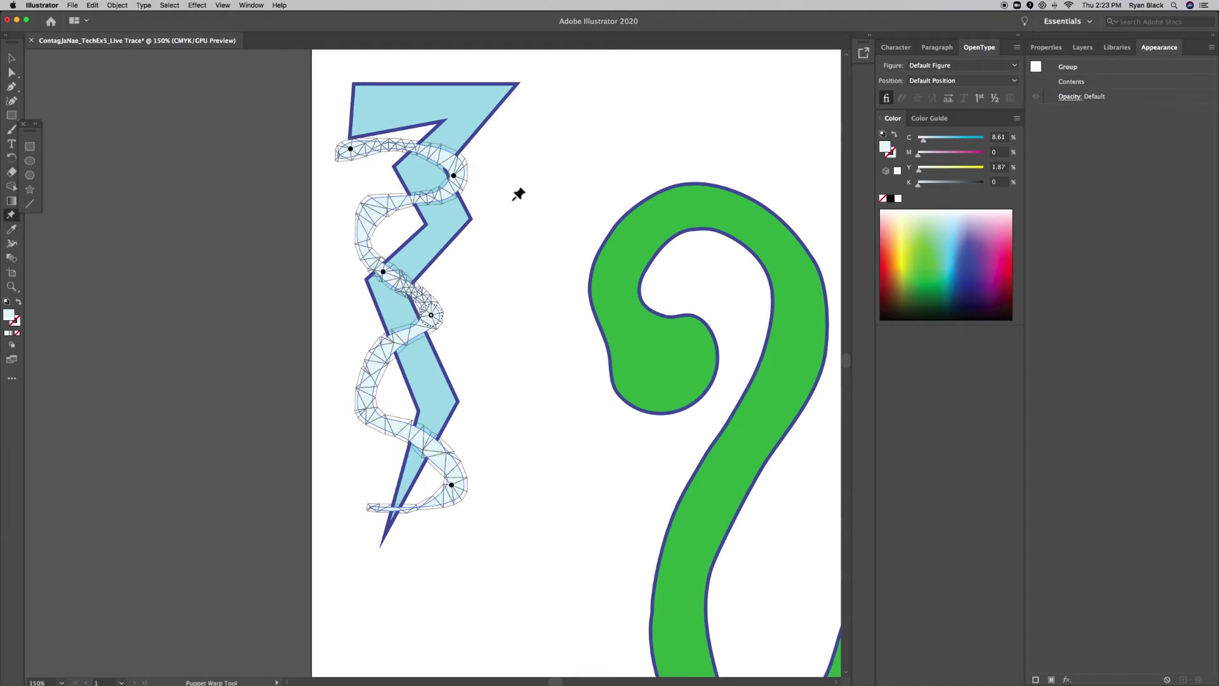
pyautogui.moveTo(356, 156); pyautogui.dragTo(385, 118)
pyautogui.click(362, 225)
pyautogui.moveTo(362, 225); pyautogui.dragTo(387, 231)
pyautogui.click(432, 315)
pyautogui.moveTo(431, 318); pyautogui.dragTo(434, 299)
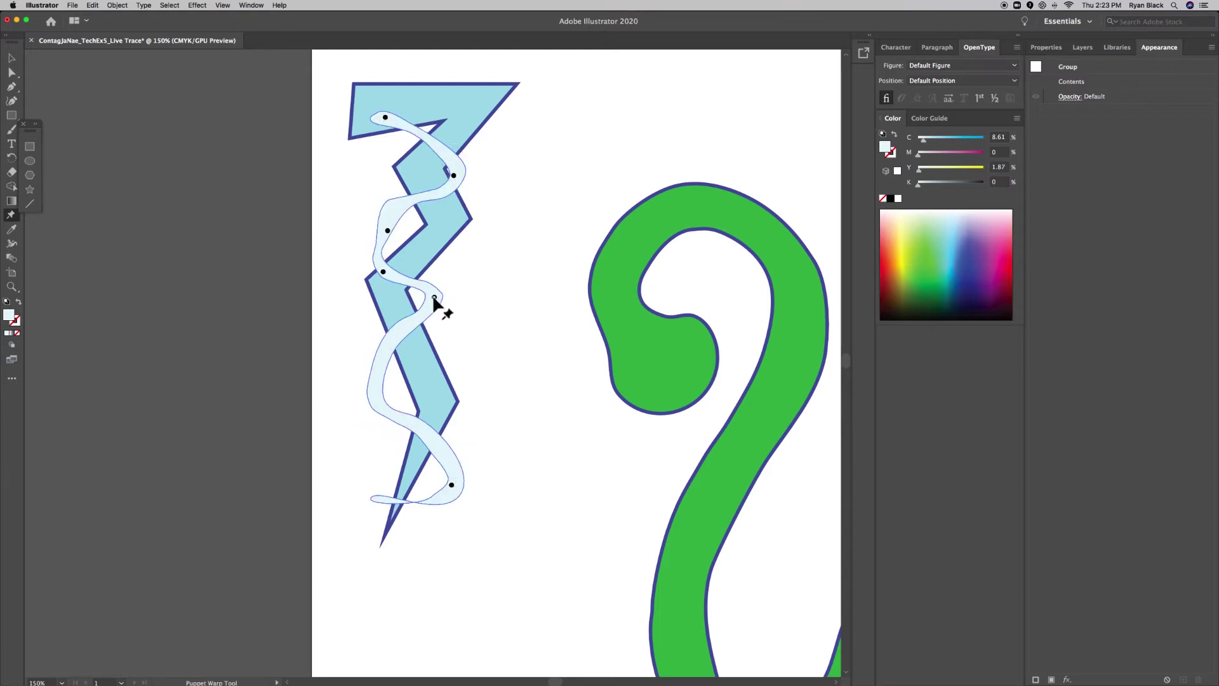
pyautogui.click(384, 512)
pyautogui.moveTo(385, 513); pyautogui.dragTo(392, 541)
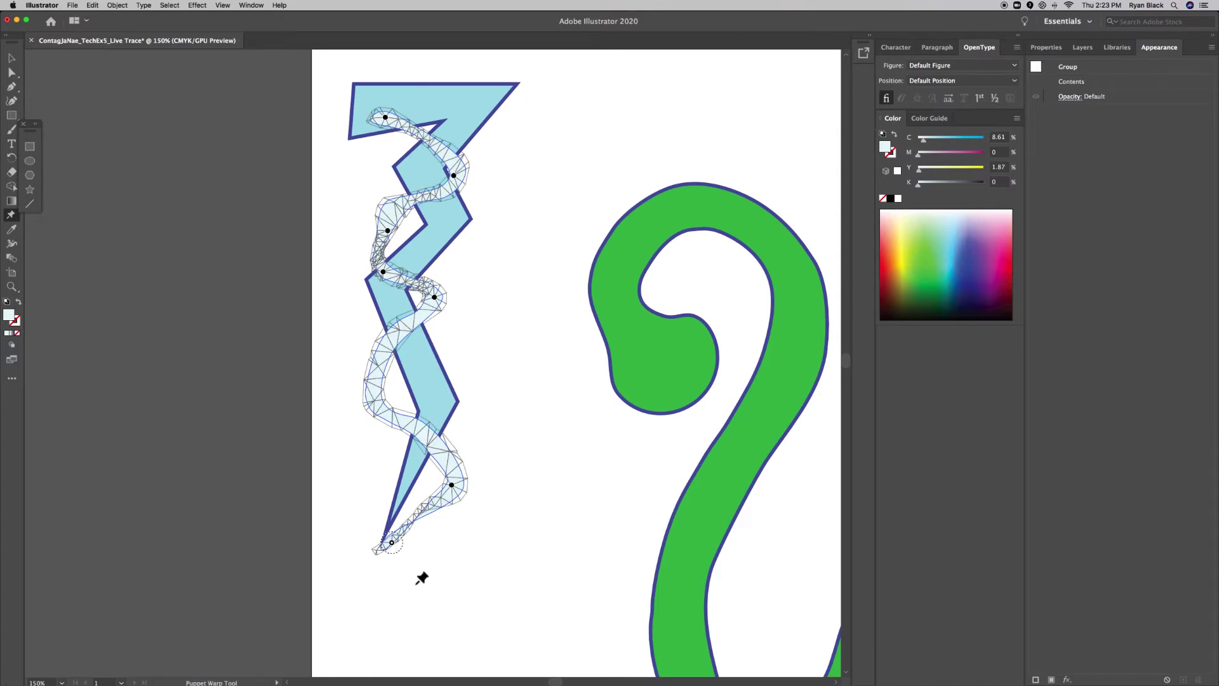
pyautogui.click(12, 58)
pyautogui.click(548, 346)
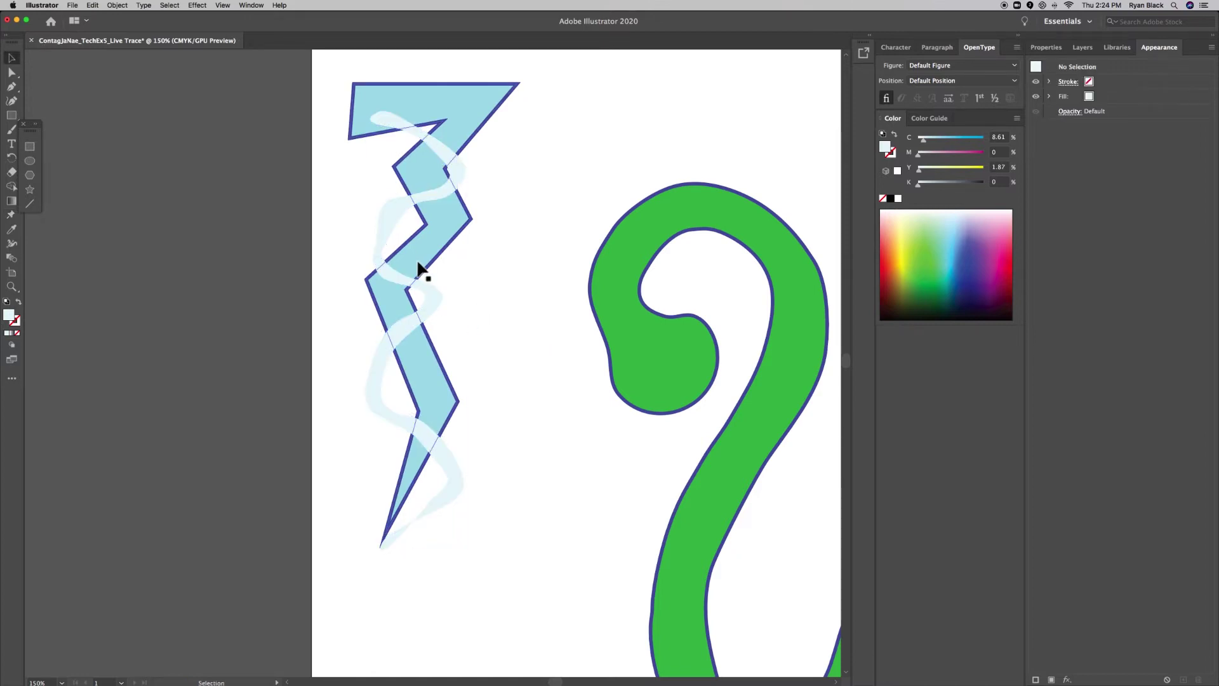
# - Remove the lightning bolt group's blue outline while keeping its light-blue fill
pyautogui.click(438, 249)
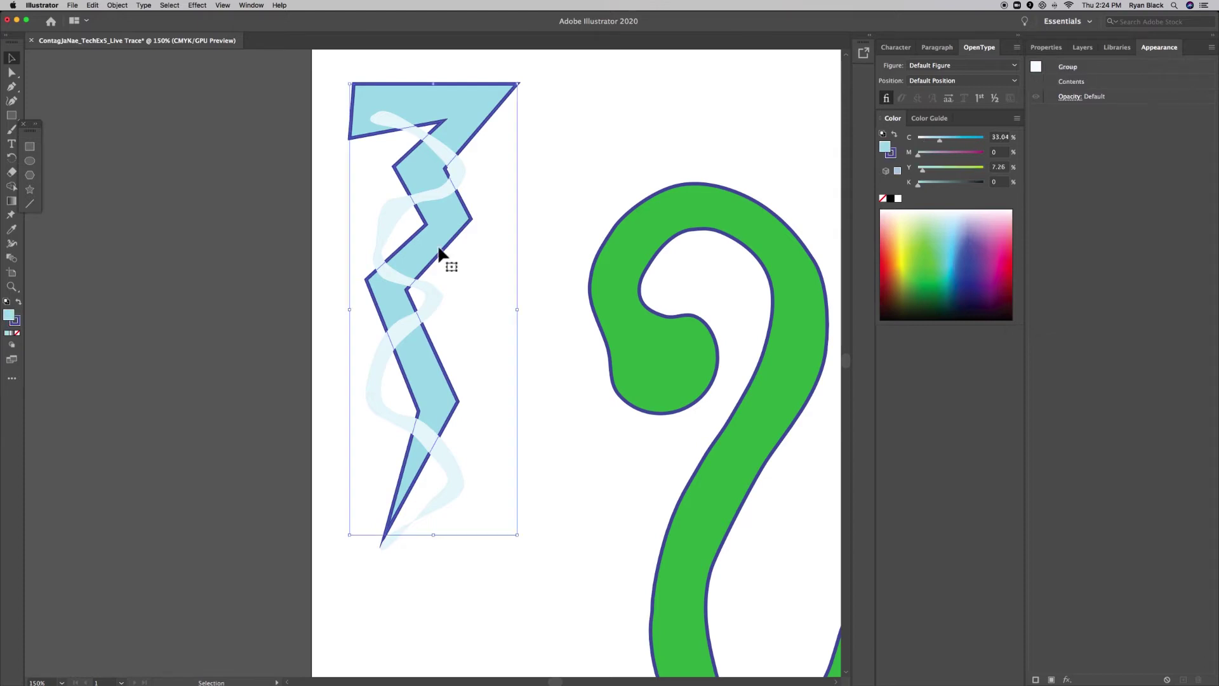
pyautogui.click(17, 333)
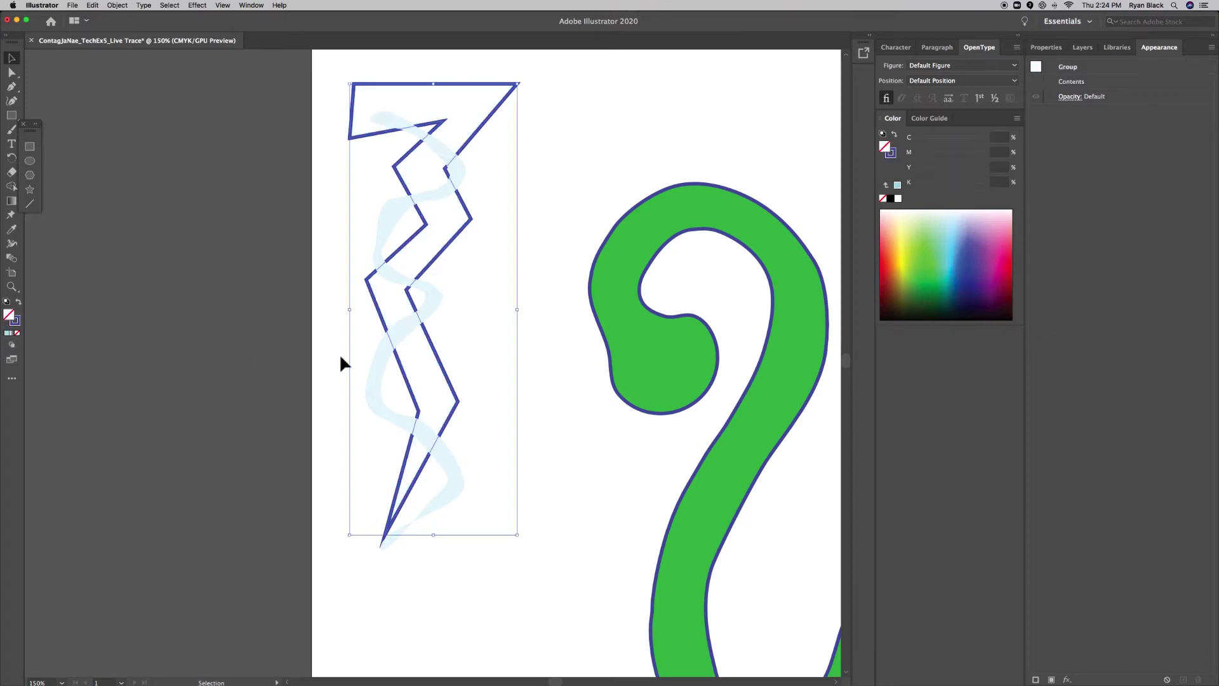
pyautogui.click(7, 334)
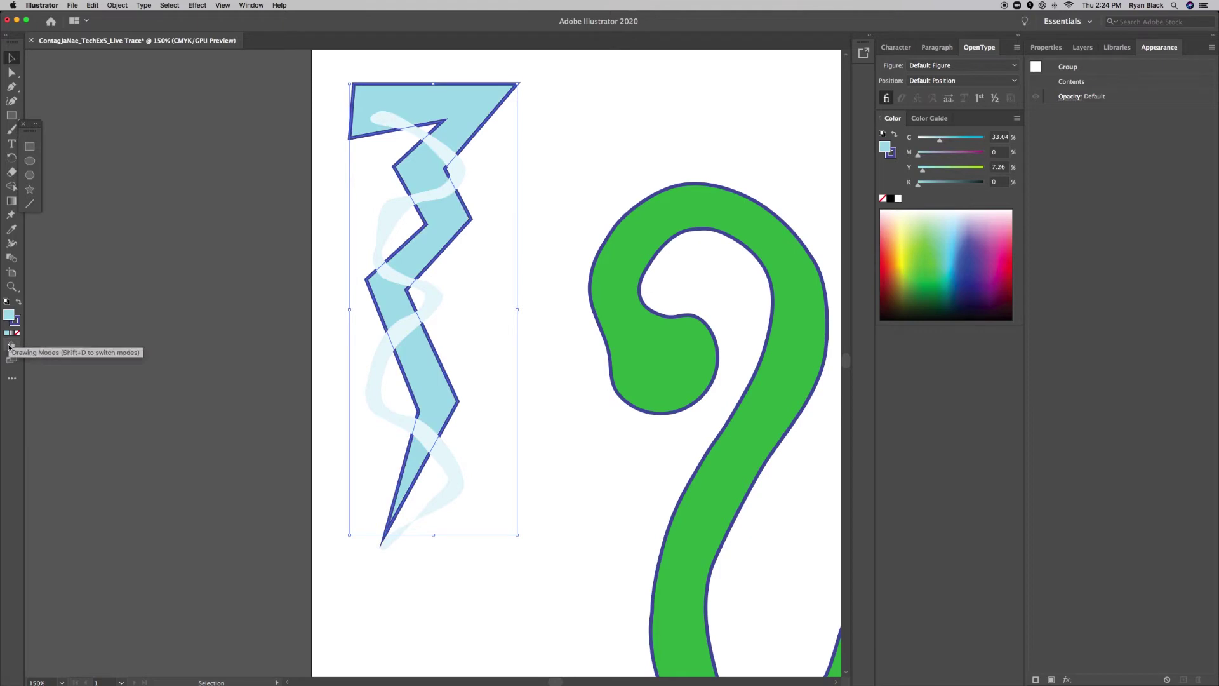
pyautogui.click(15, 323)
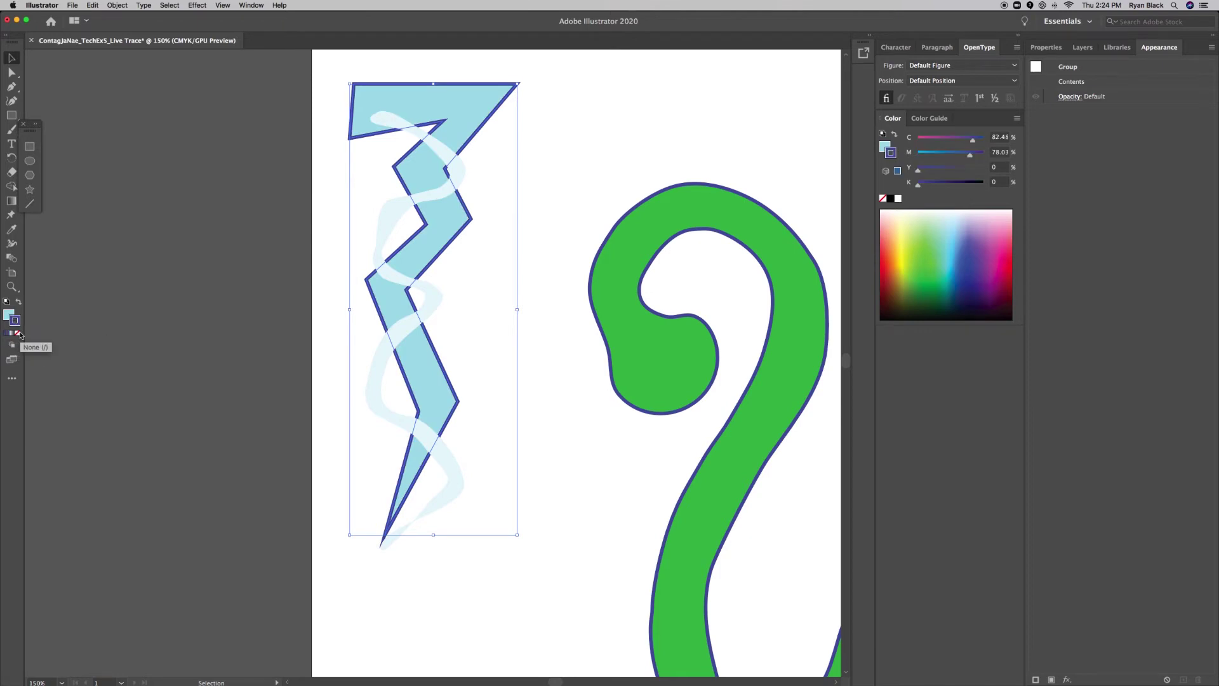
pyautogui.click(19, 333)
pyautogui.click(567, 455)
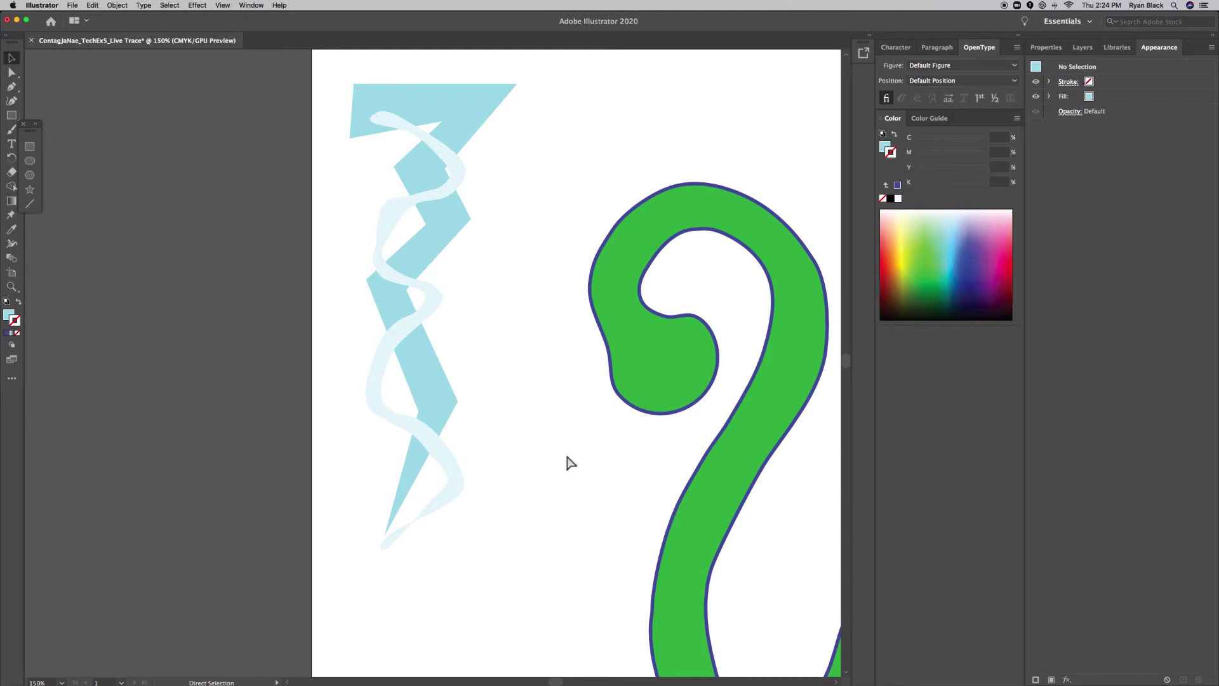
# - Fit the artboard in view, move the bolt down and right, and raise the green snake
pyautogui.press('super+0')
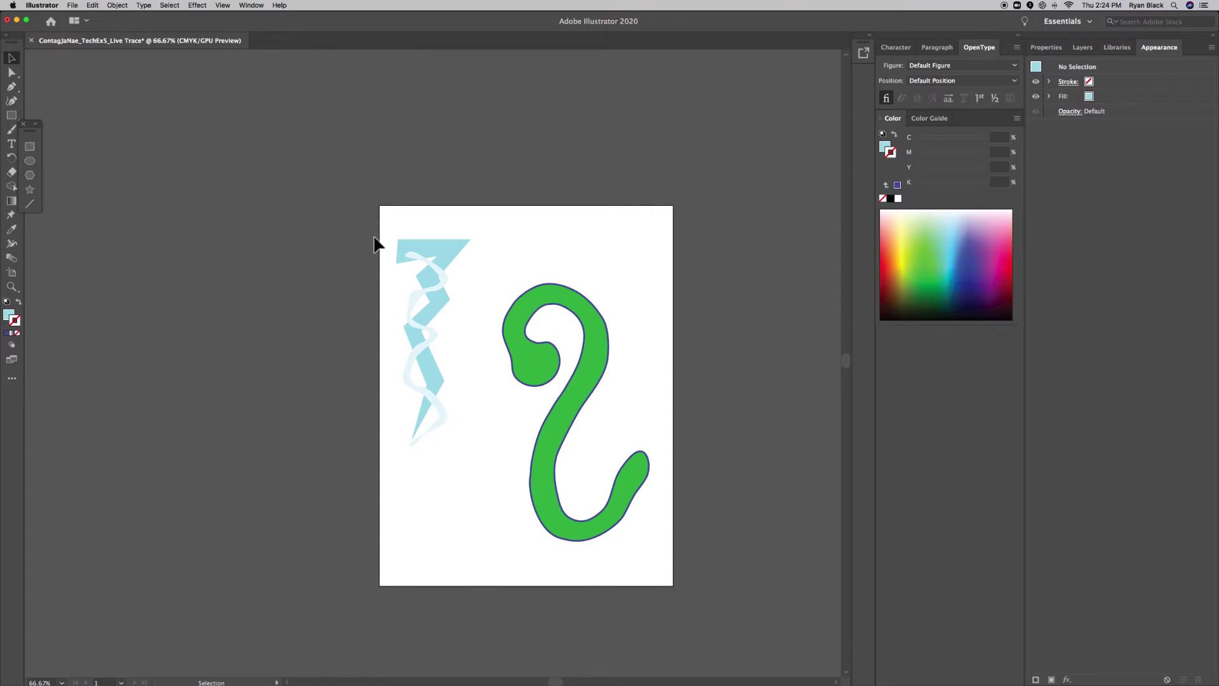
pyautogui.moveTo(432, 392); pyautogui.dragTo(468, 481)
pyautogui.moveTo(531, 343); pyautogui.dragTo(534, 304)
pyautogui.click(484, 560)
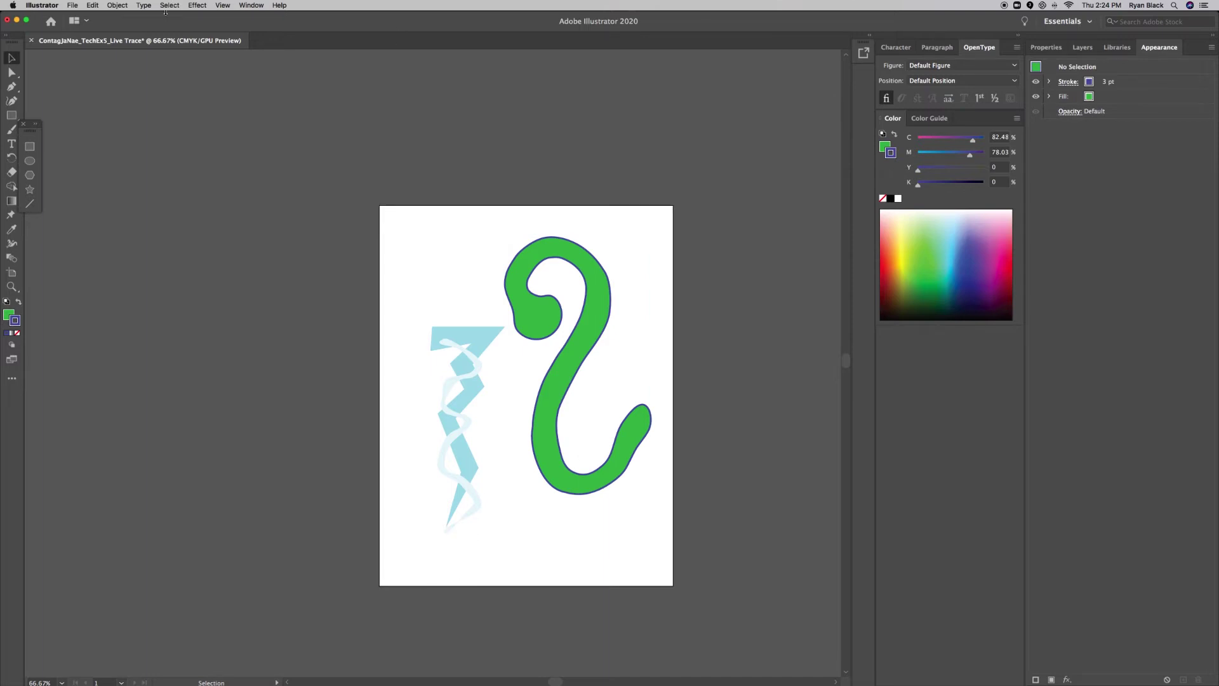
pyautogui.click(253, 6)
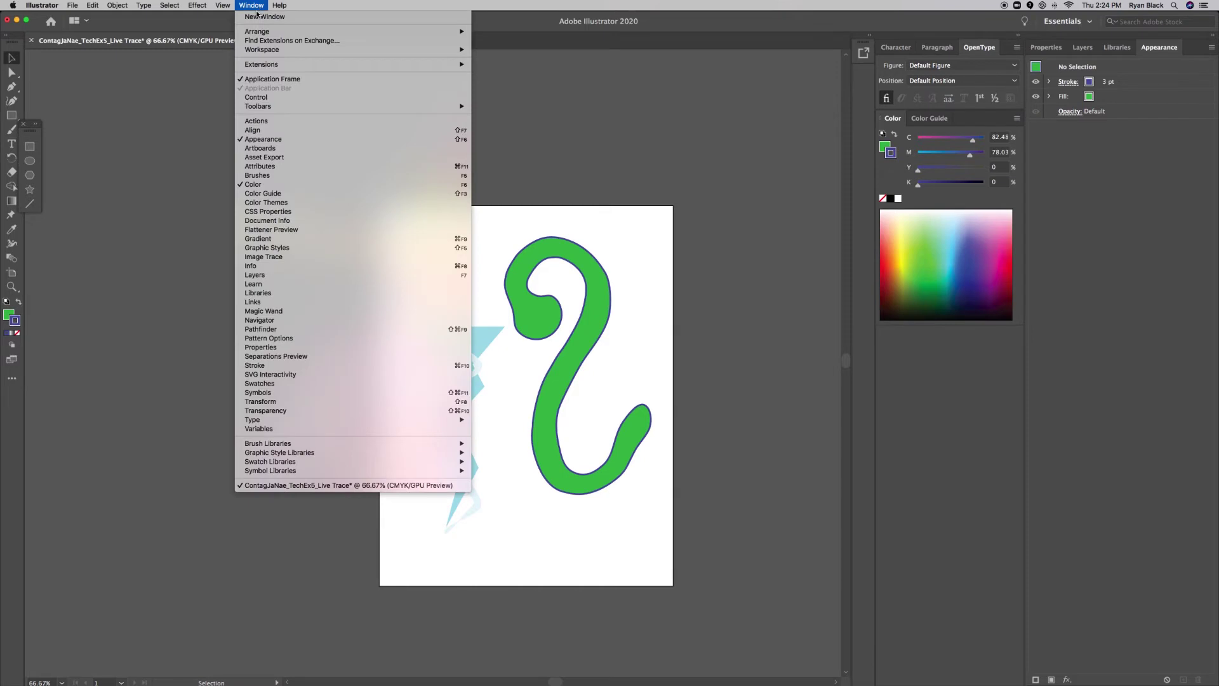
# - Create Artboard 2 with the New Artboard button in the Artboards panel
pyautogui.click(267, 151)
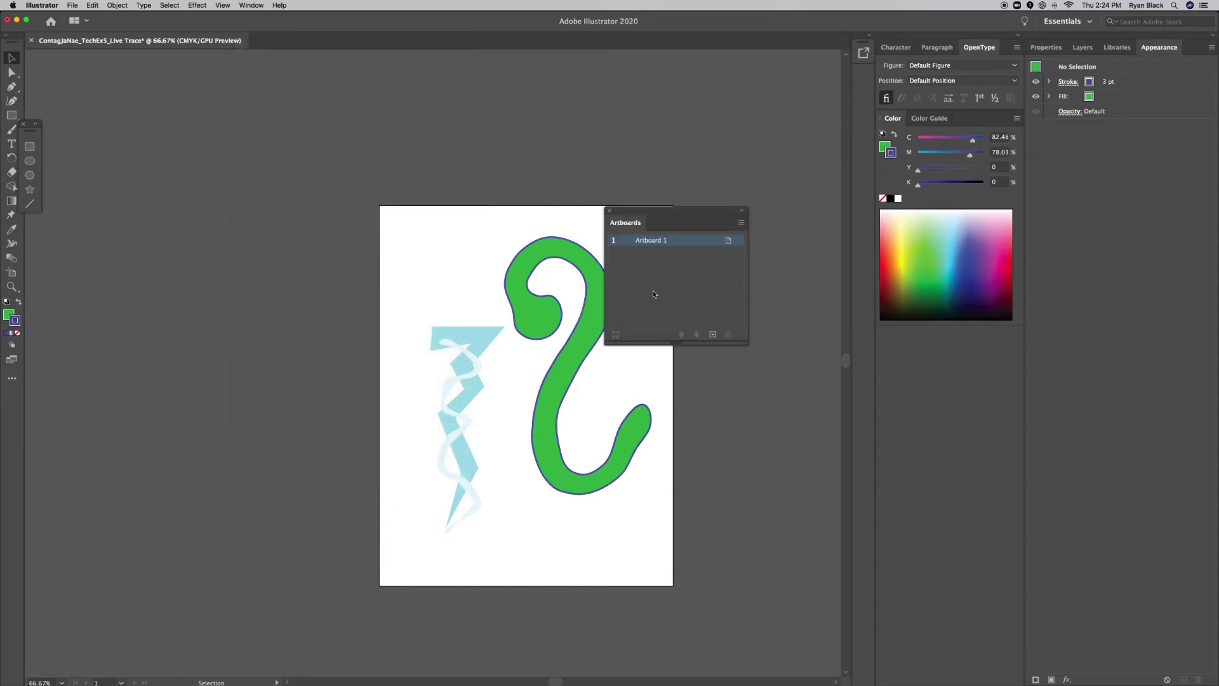
pyautogui.click(710, 334)
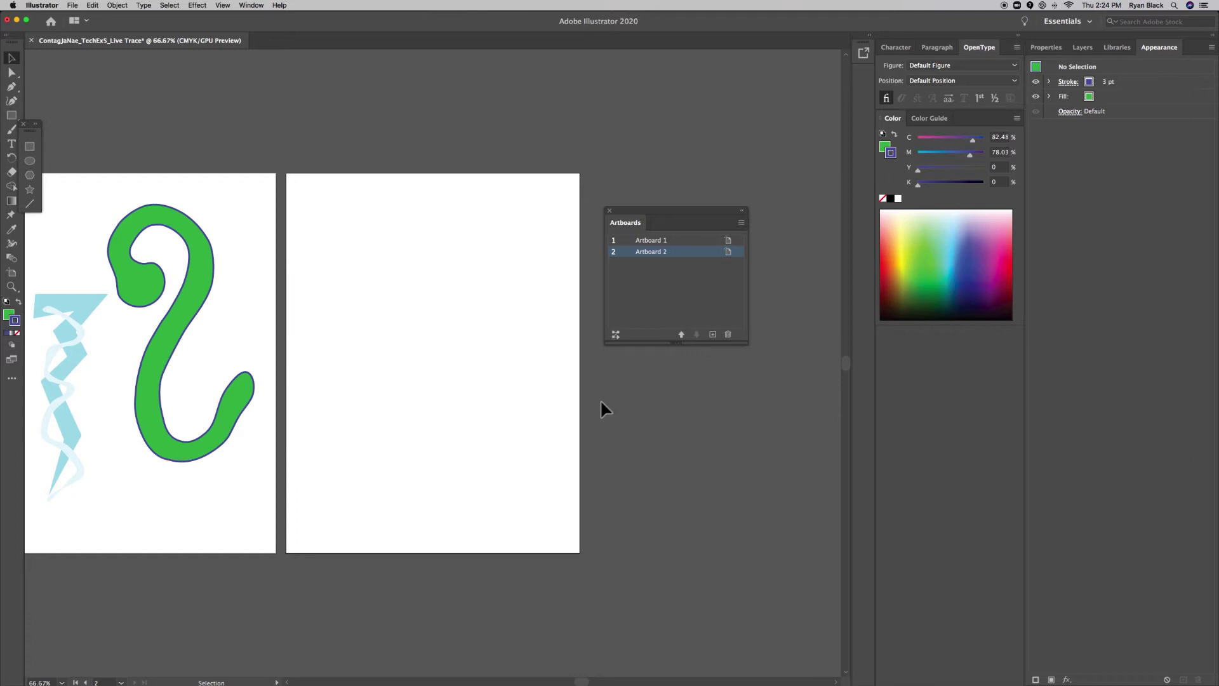
pyautogui.press('a')
pyautogui.press('super+equal')
pyautogui.press('super+minus')
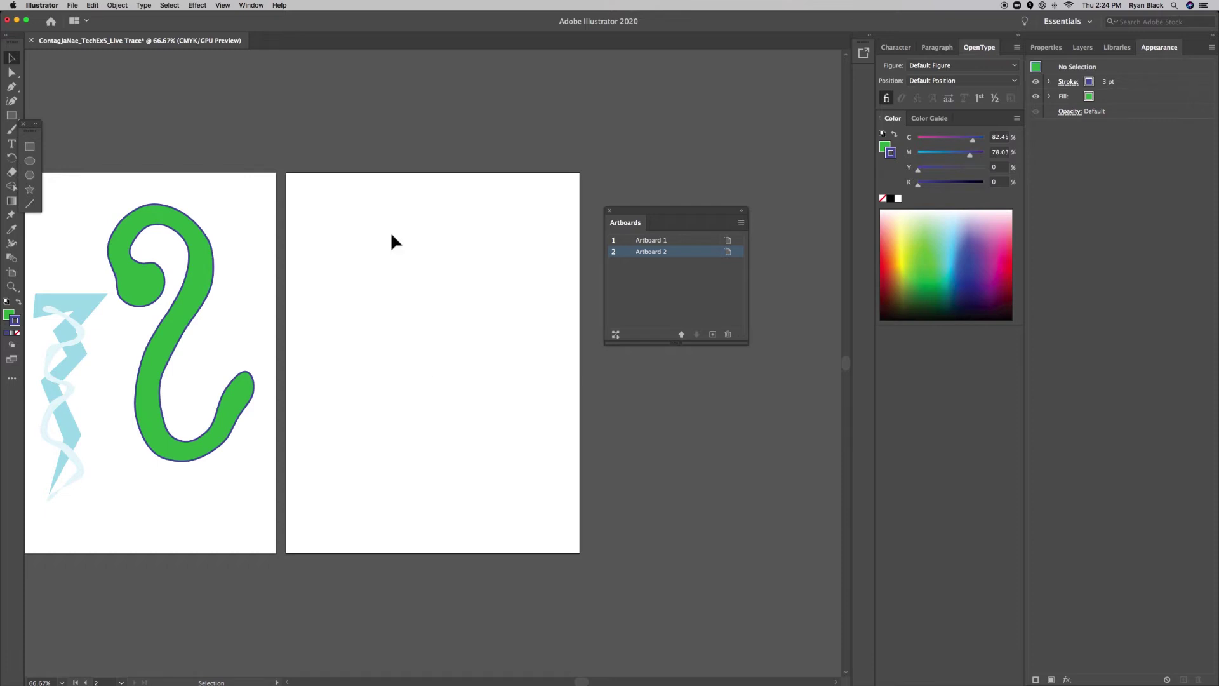
pyautogui.moveTo(328, 677)
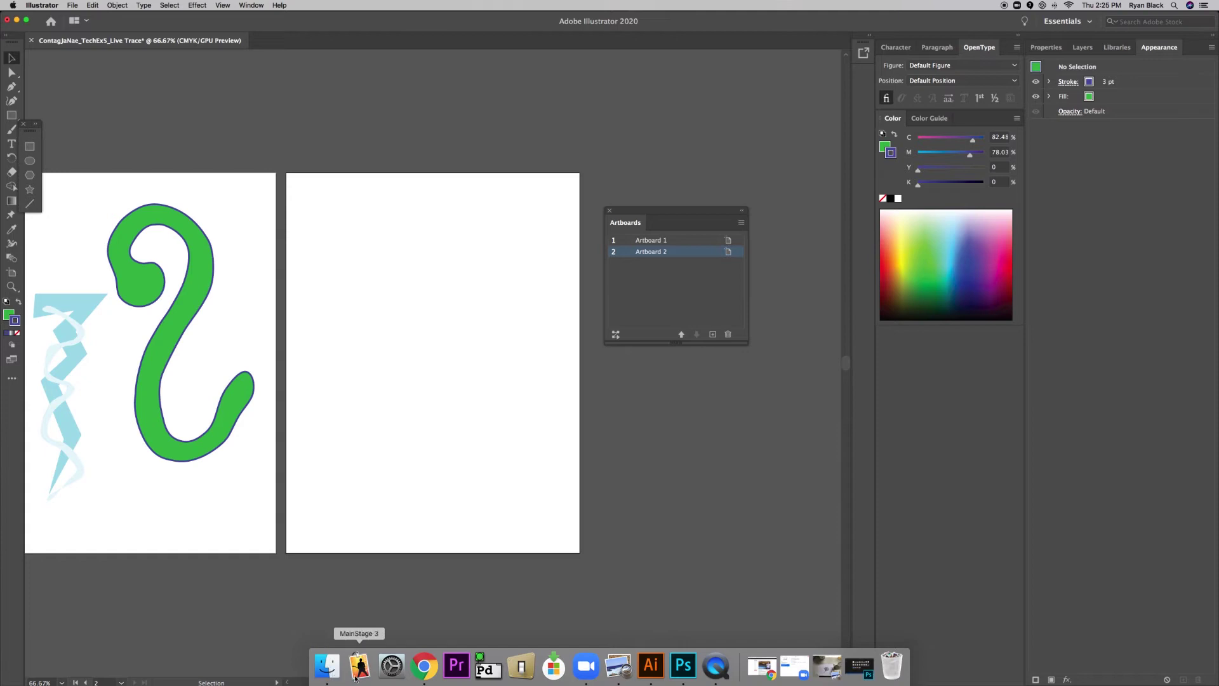
# - Scroll through the 'capybara photo' Google Images results in Chrome, then minimize the browser
pyautogui.click(416, 665)
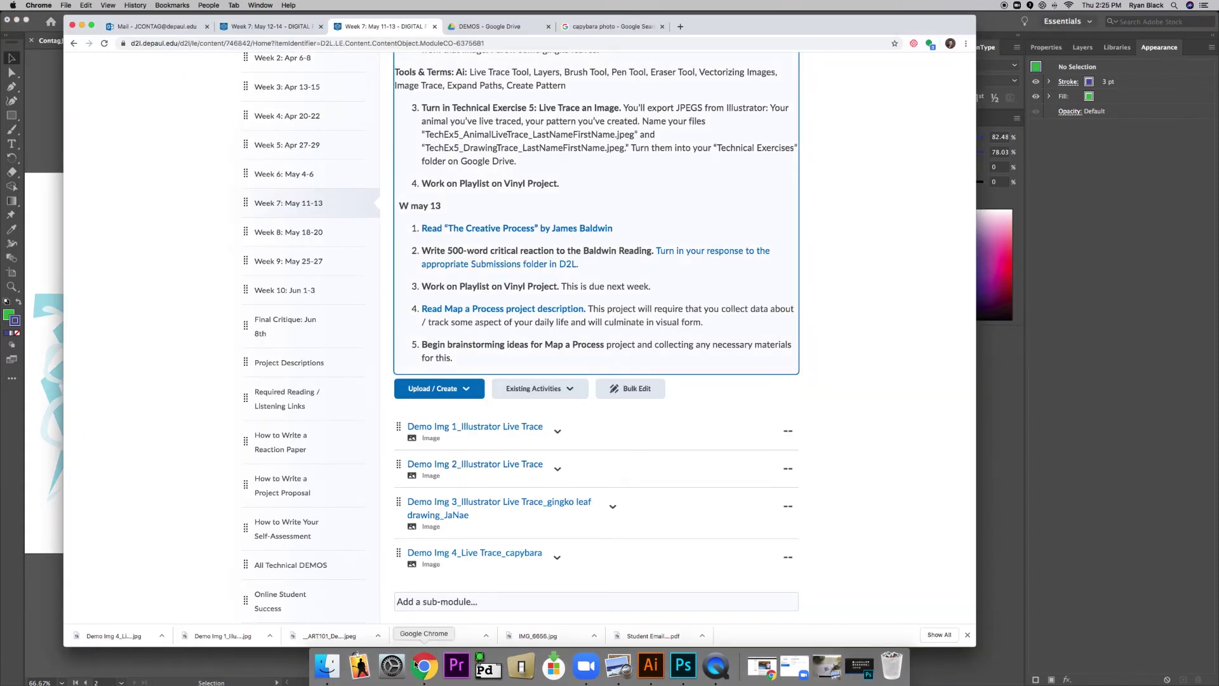
pyautogui.click(610, 26)
pyautogui.scroll(3, 229, 305)
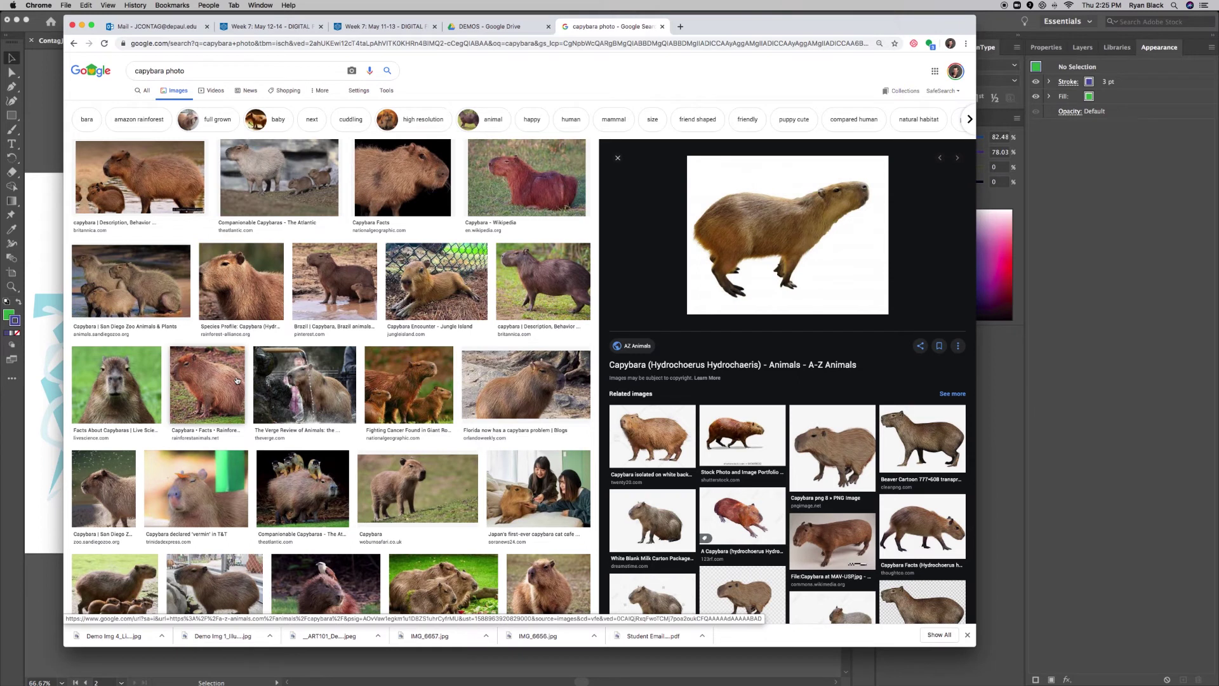
pyautogui.scroll(-3, 320, 388)
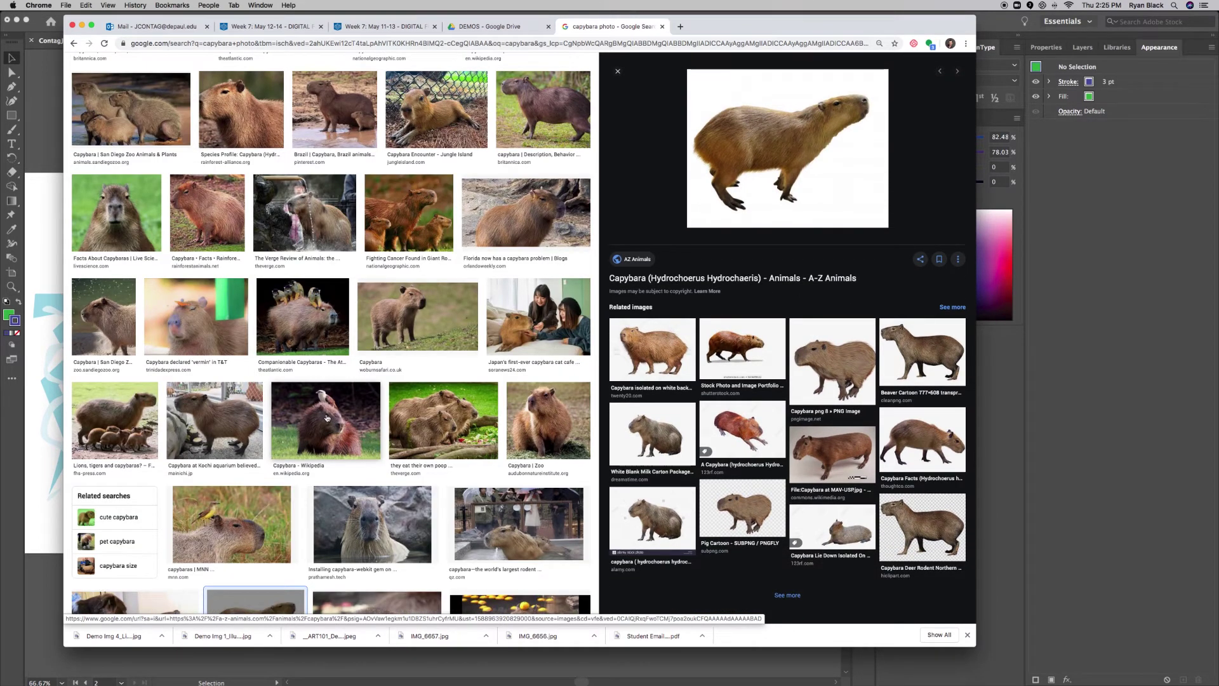
pyautogui.click(81, 25)
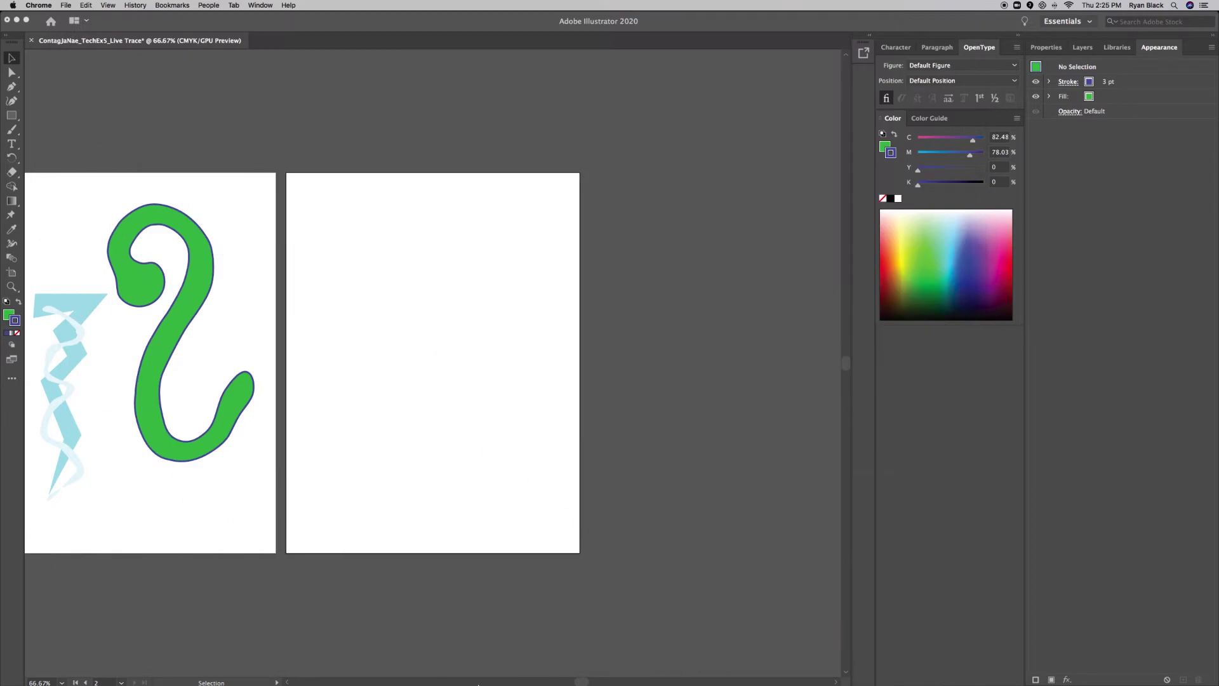
# - Reactivate the Illustrator window and open its File menu
pyautogui.moveTo(473, 667)
pyautogui.click(83, 127)
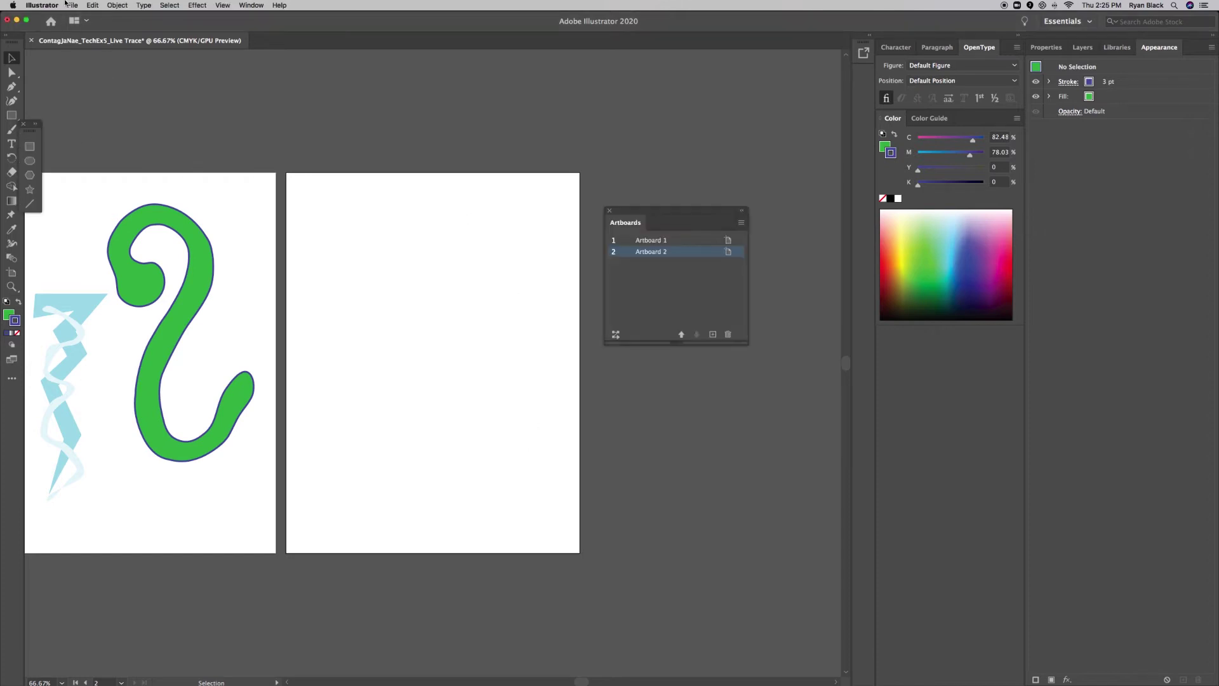
pyautogui.click(71, 5)
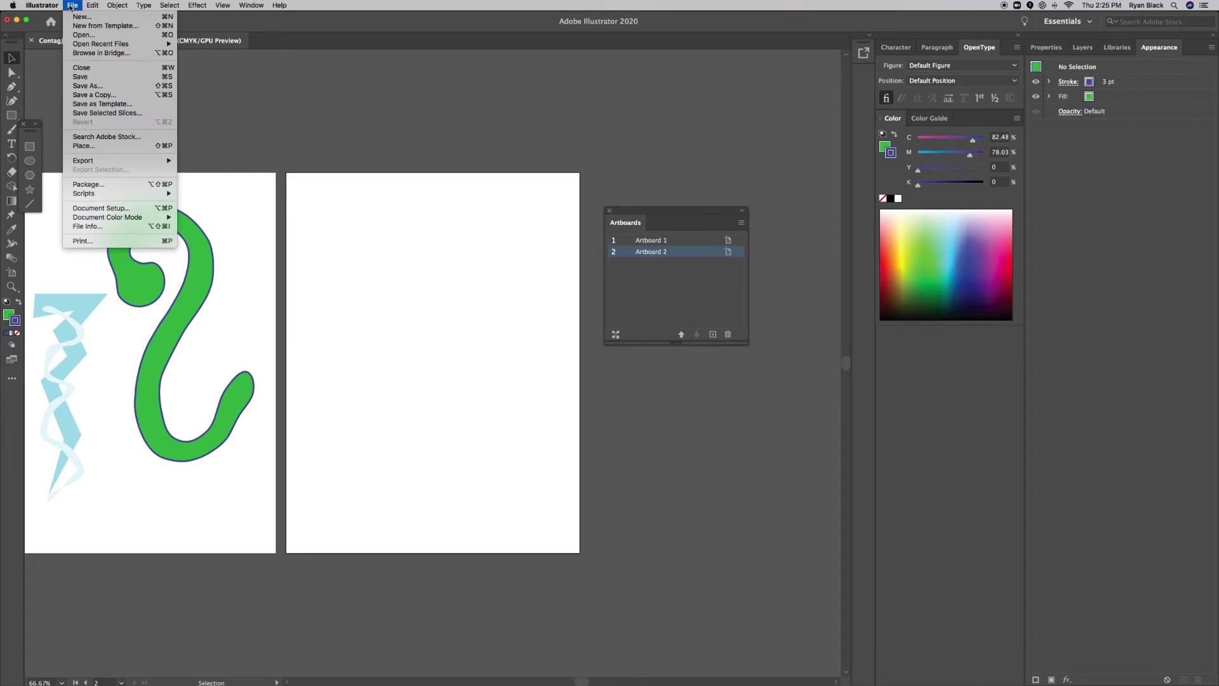
# - Place 'Demo Img 4_Live Trace_capybara.jpg' from the Desktop's Live Trace Demo folder
pyautogui.click(89, 147)
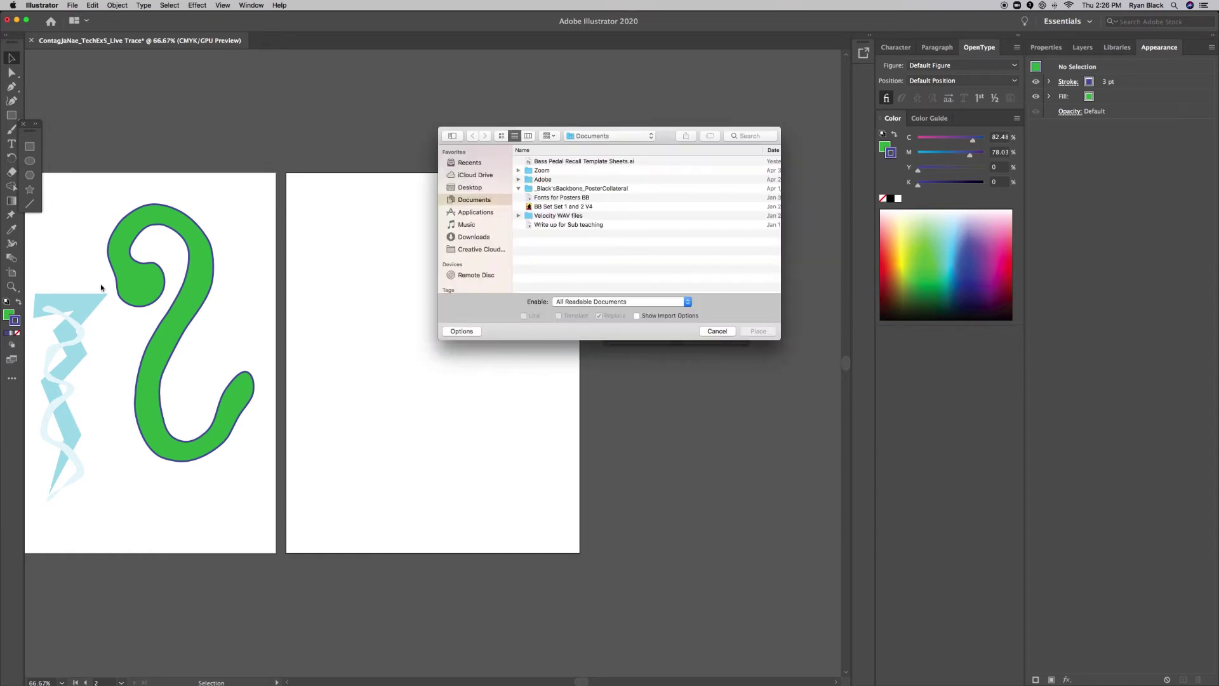
pyautogui.click(470, 187)
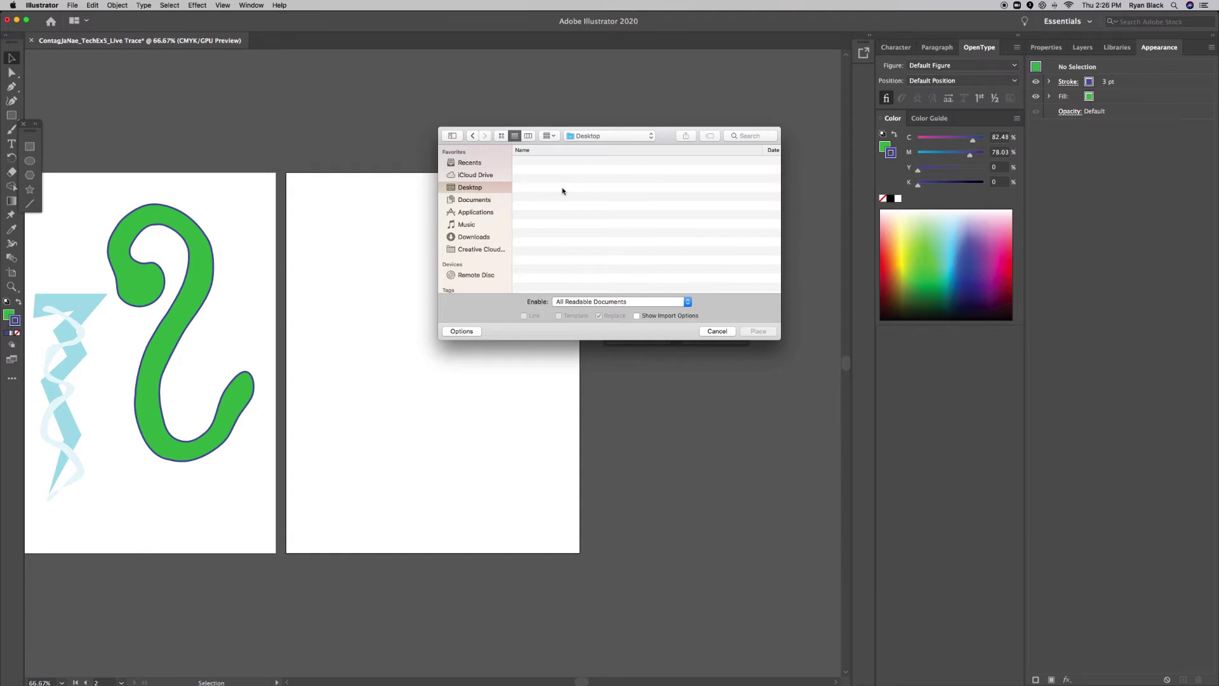
pyautogui.click(558, 162)
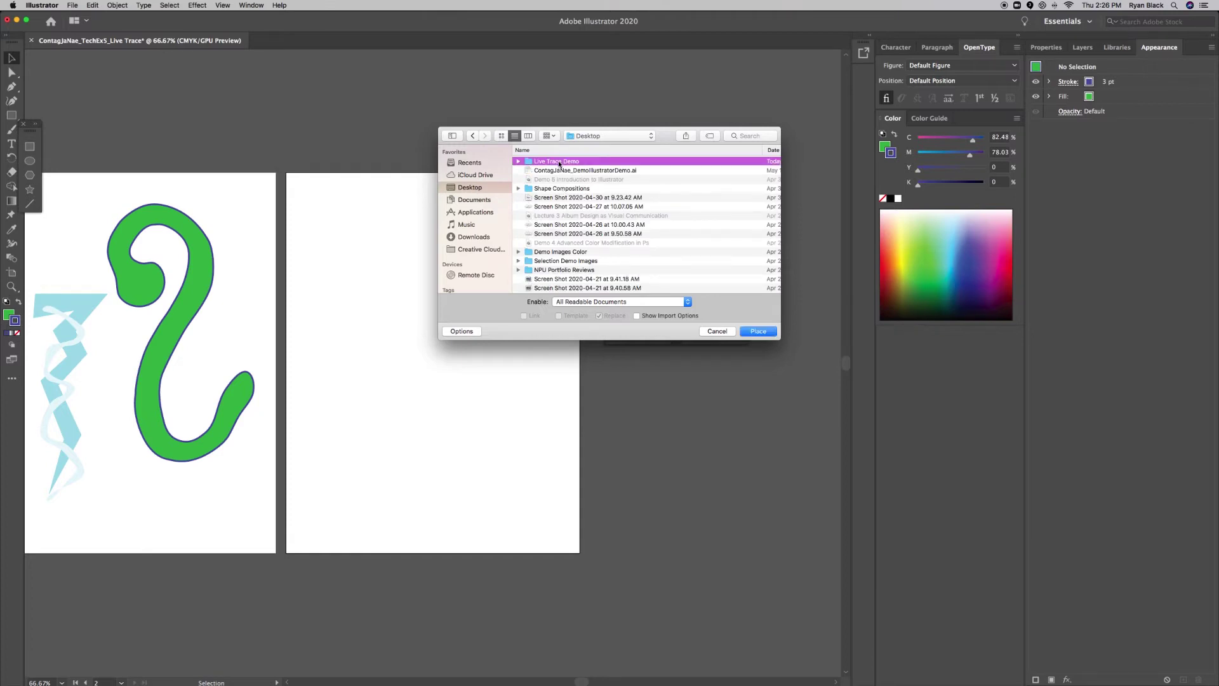
pyautogui.doubleClick(559, 163)
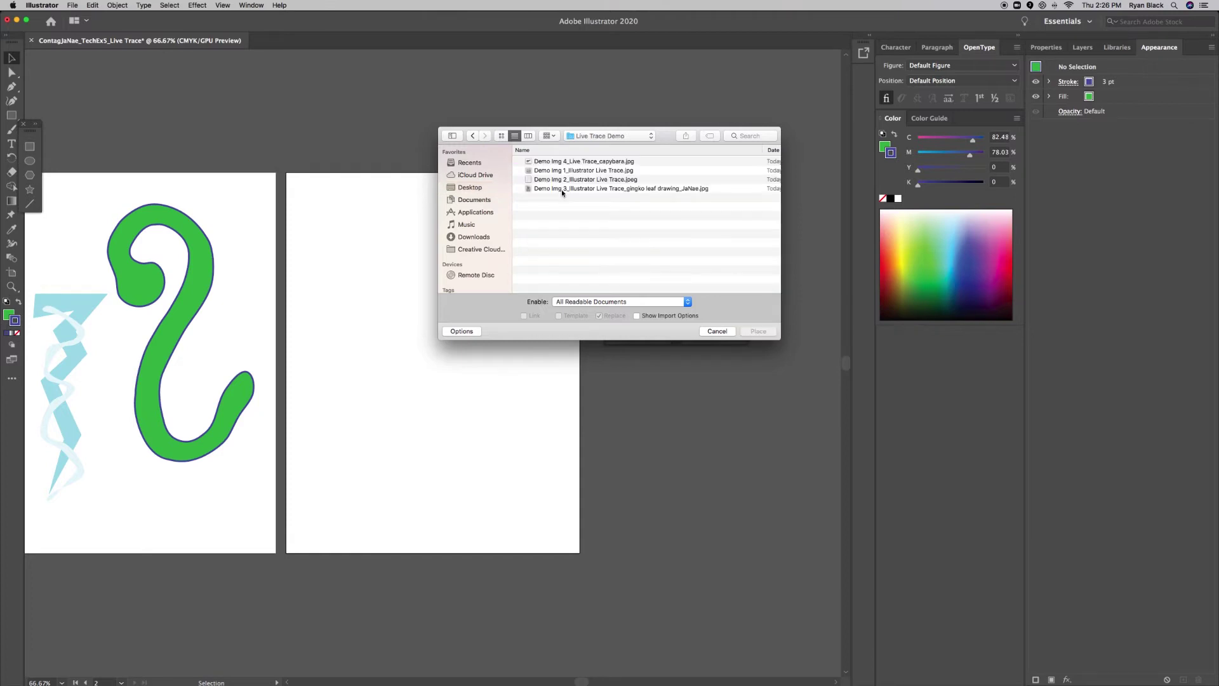
pyautogui.click(569, 163)
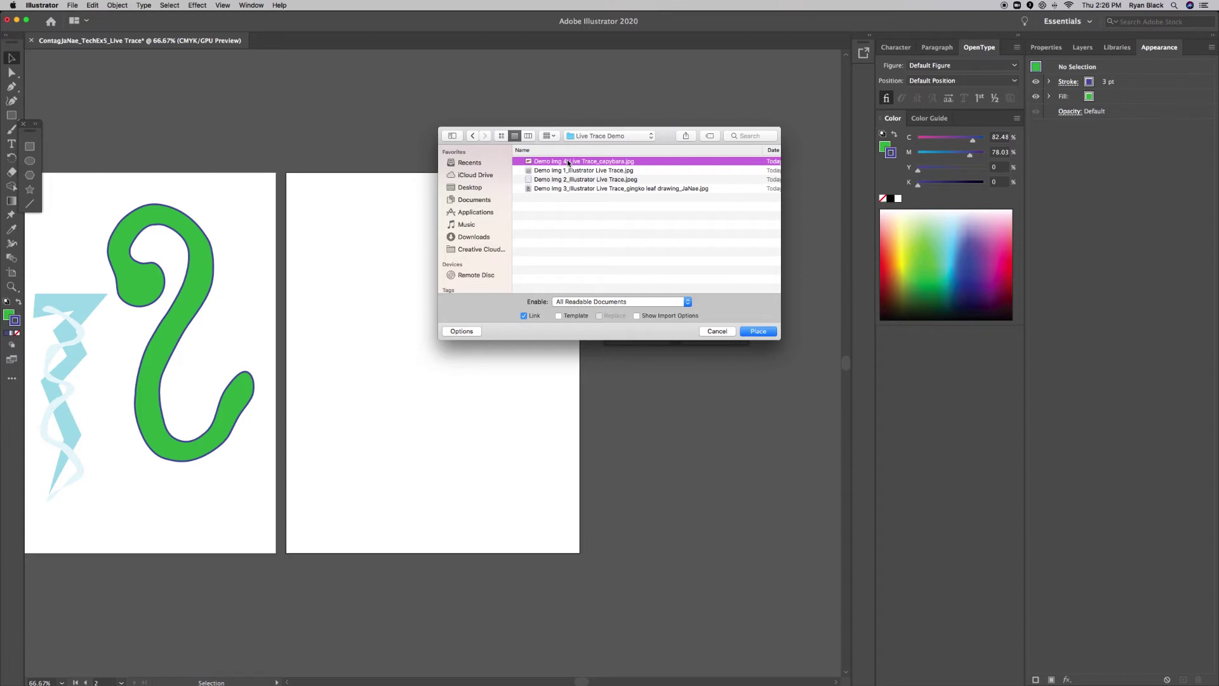
pyautogui.click(757, 336)
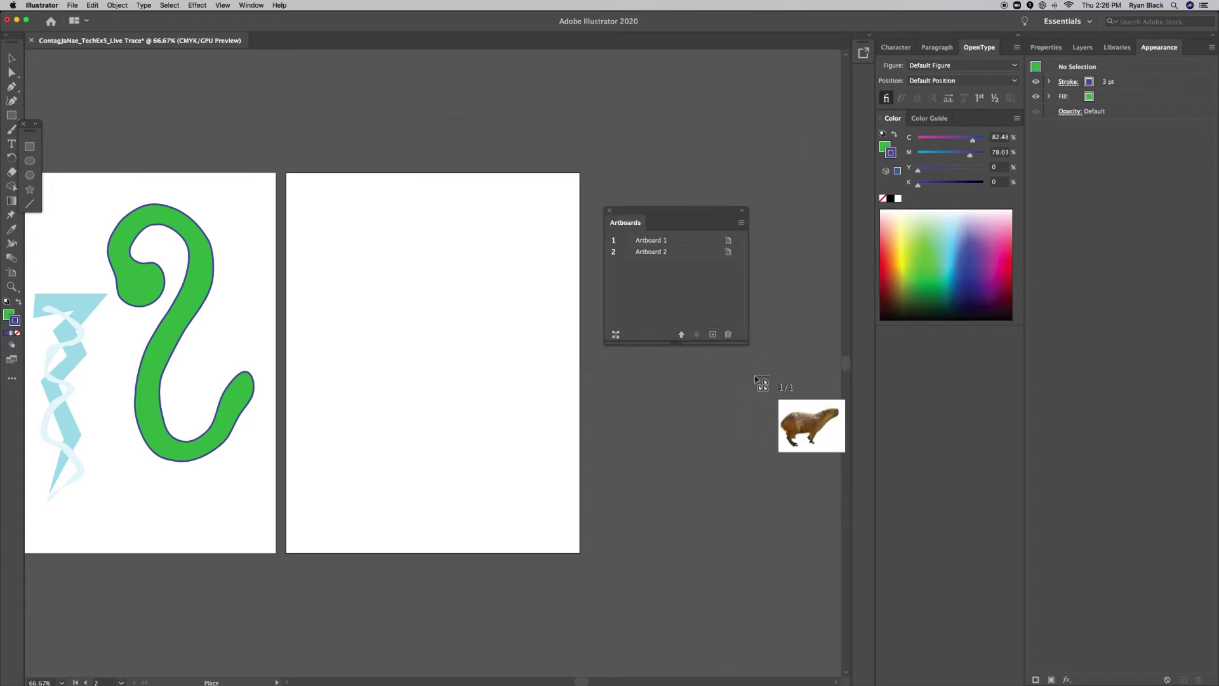
# - Drop the capybara photo onto Artboard 2, centre it, zoom in, and move the Artboards panel aside
pyautogui.click(308, 238)
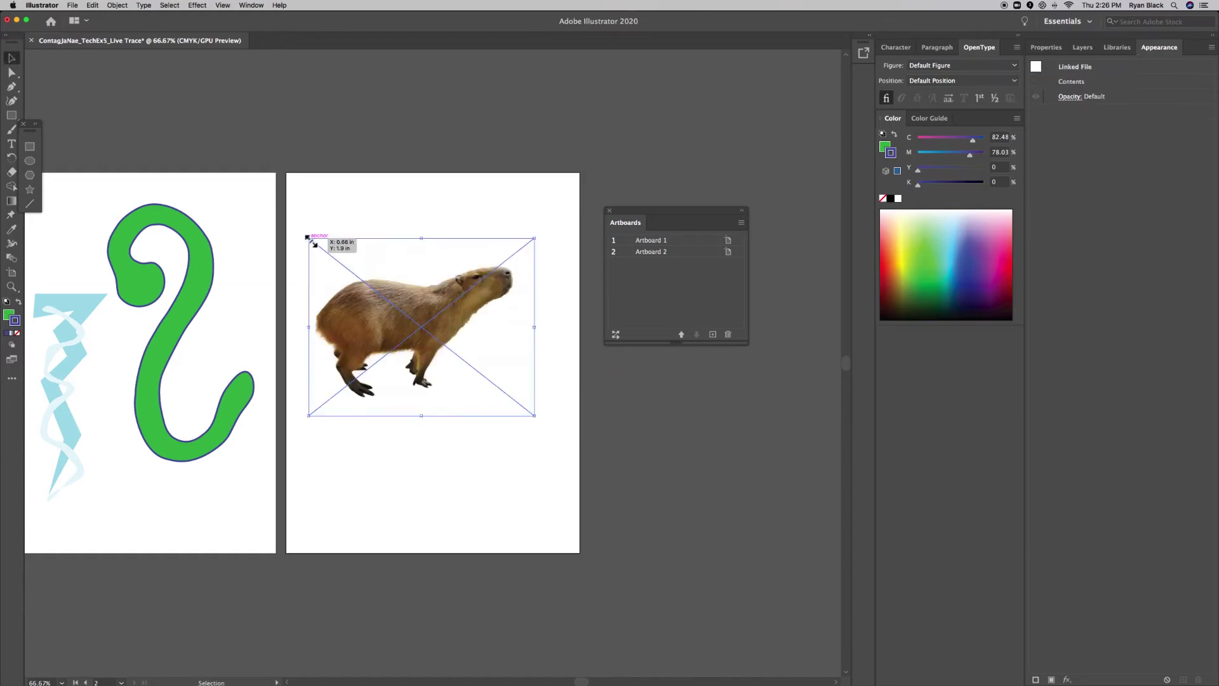
pyautogui.moveTo(406, 330); pyautogui.dragTo(423, 348)
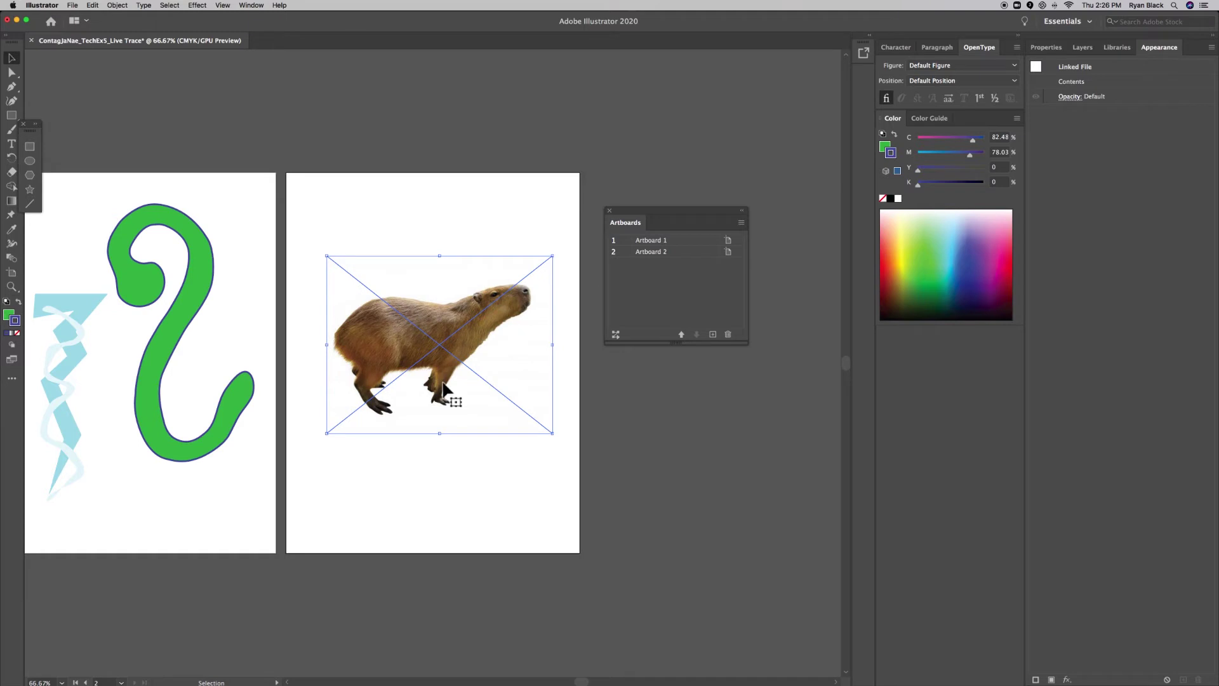
pyautogui.click(414, 492)
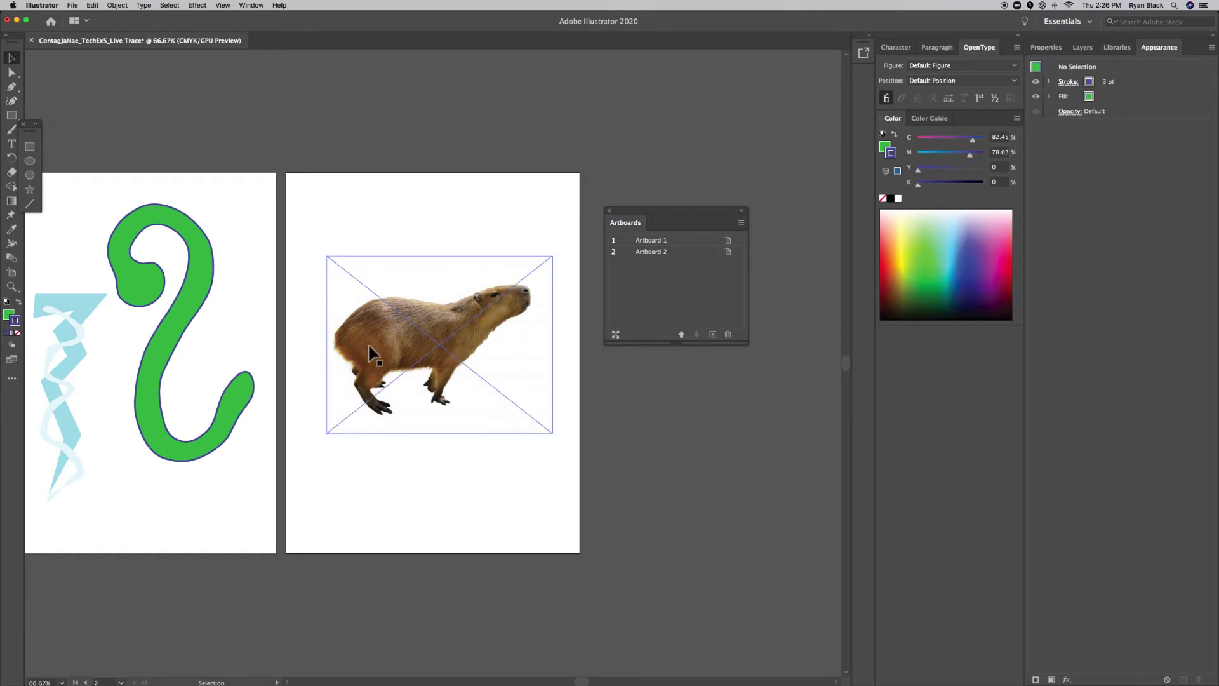
pyautogui.press('super+equal')
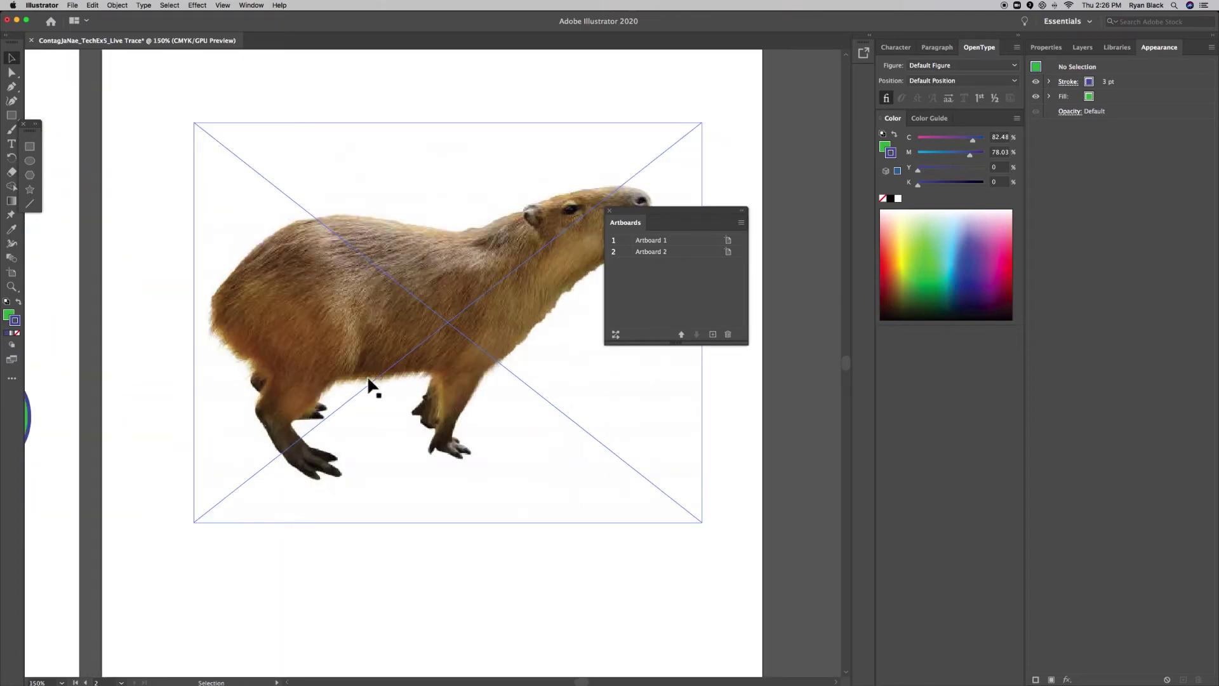
pyautogui.moveTo(615, 213); pyautogui.dragTo(801, 221)
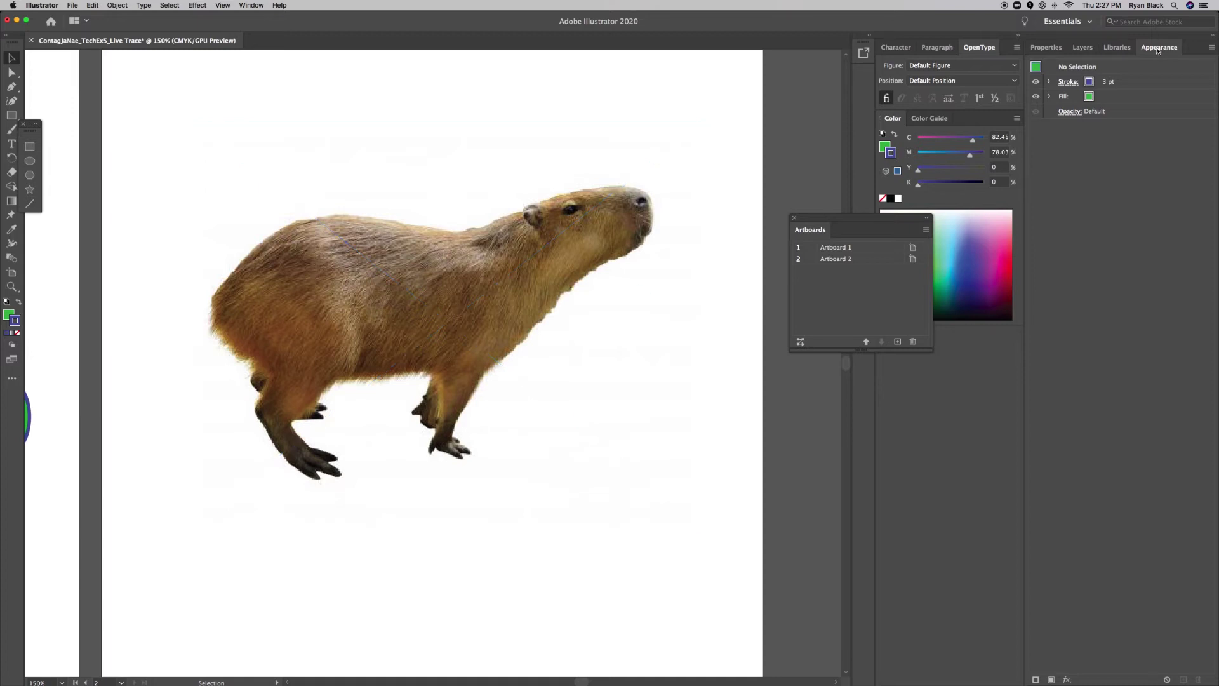
# - In the Layers panel, lock Layer 1 and create a new Layer 2 above it
pyautogui.click(1085, 49)
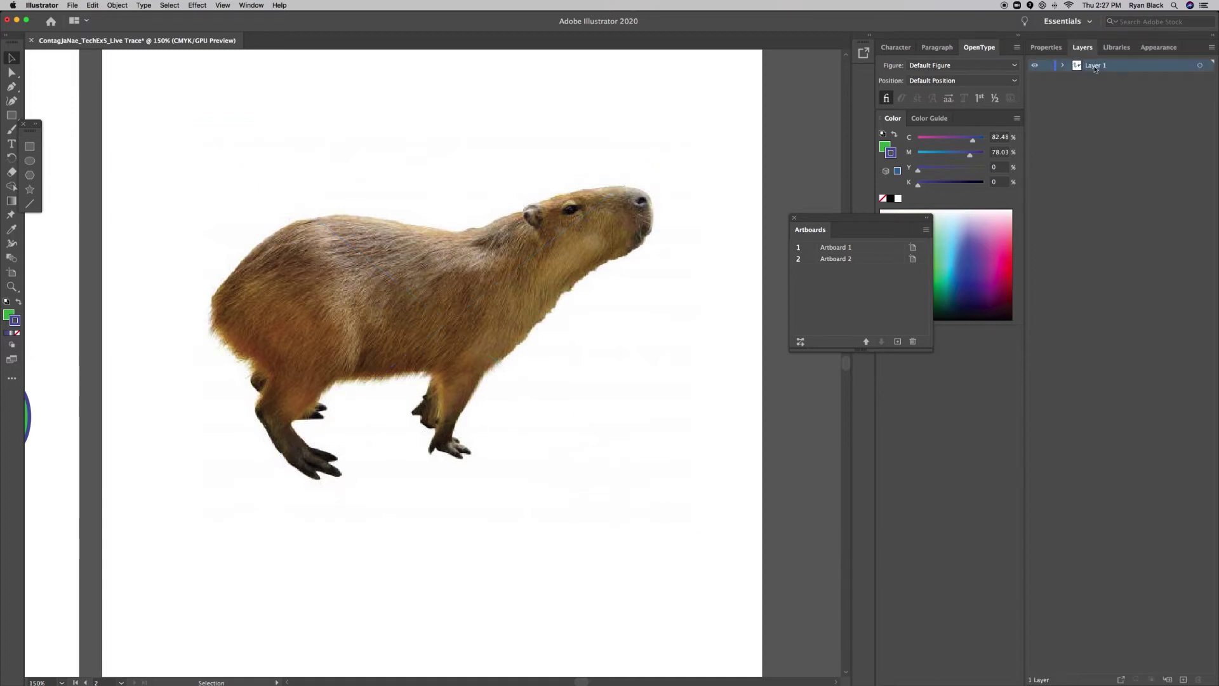
pyautogui.click(1047, 66)
pyautogui.click(1184, 680)
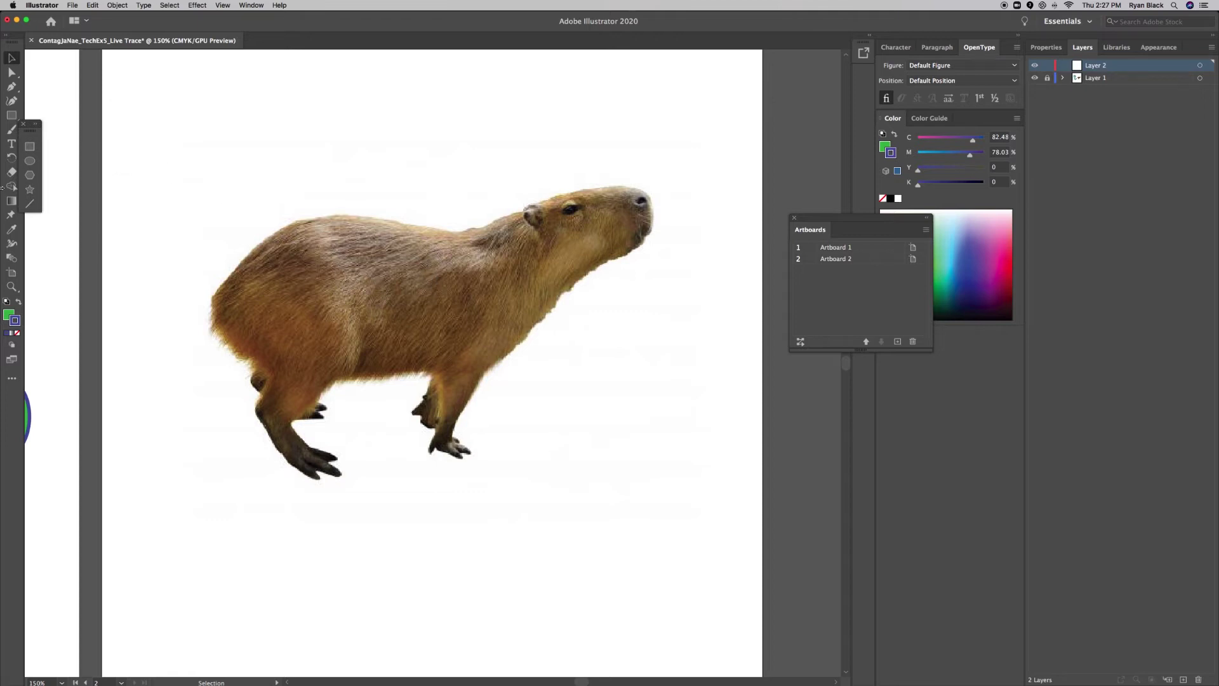
# - Switch to the Curvature tool and set the stroke colour to black
pyautogui.click(10, 105)
pyautogui.doubleClick(19, 327)
pyautogui.moveTo(547, 360); pyautogui.dragTo(618, 471)
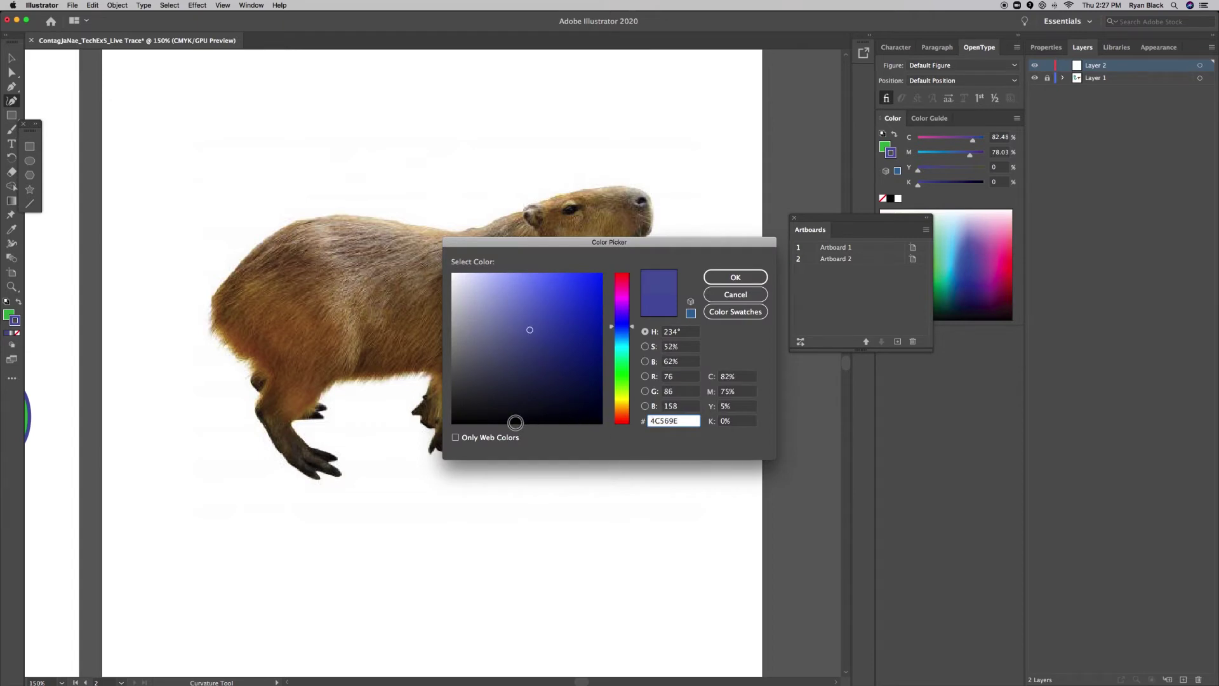
pyautogui.click(495, 422)
pyautogui.click(735, 277)
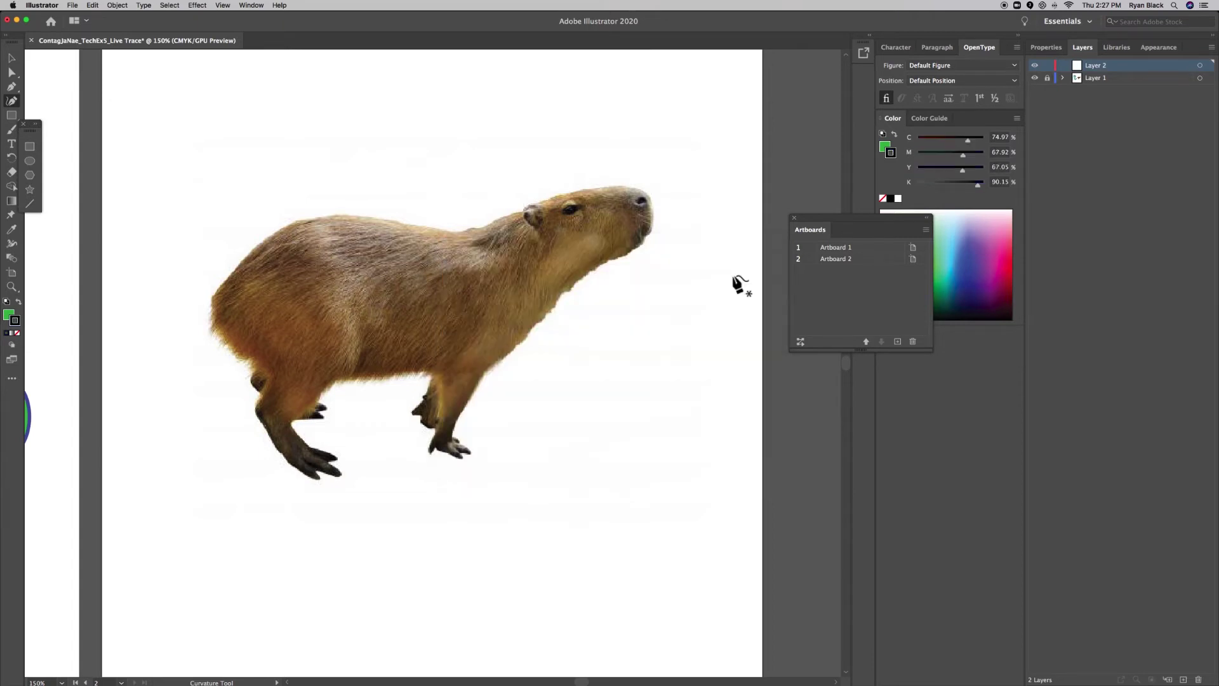
# - Change the fill colour from green to tan-orange D18A34
pyautogui.click(9, 315)
pyautogui.doubleClick(9, 315)
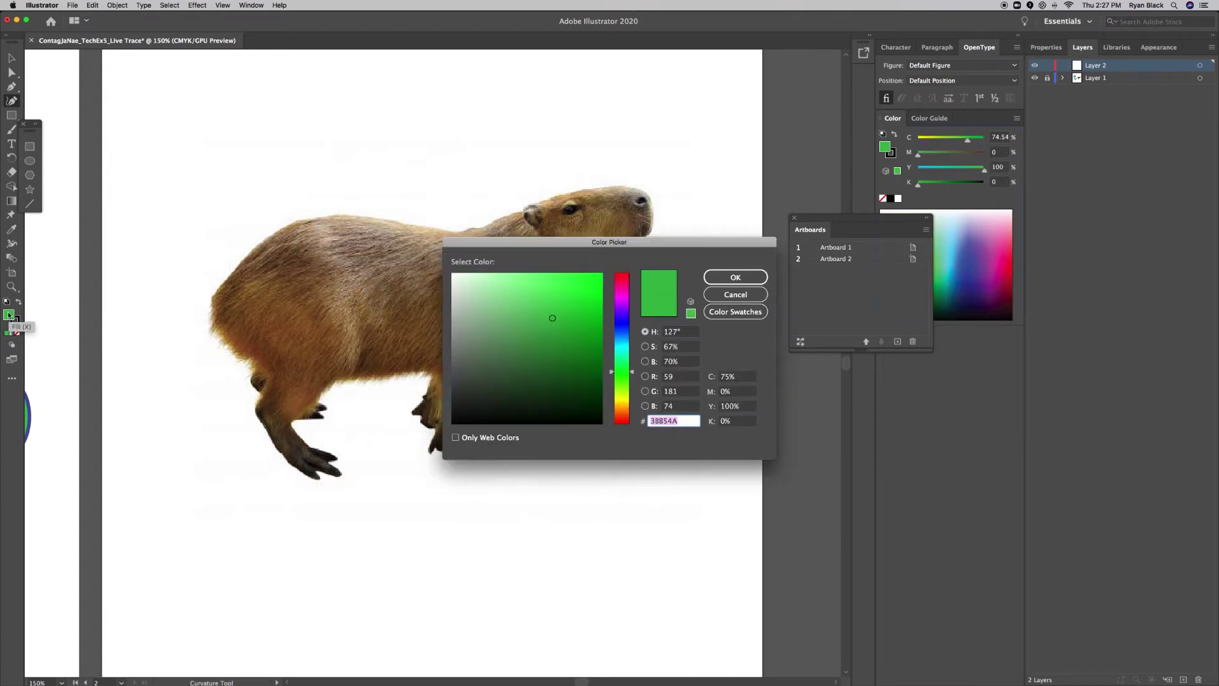
pyautogui.moveTo(620, 399); pyautogui.dragTo(621, 413)
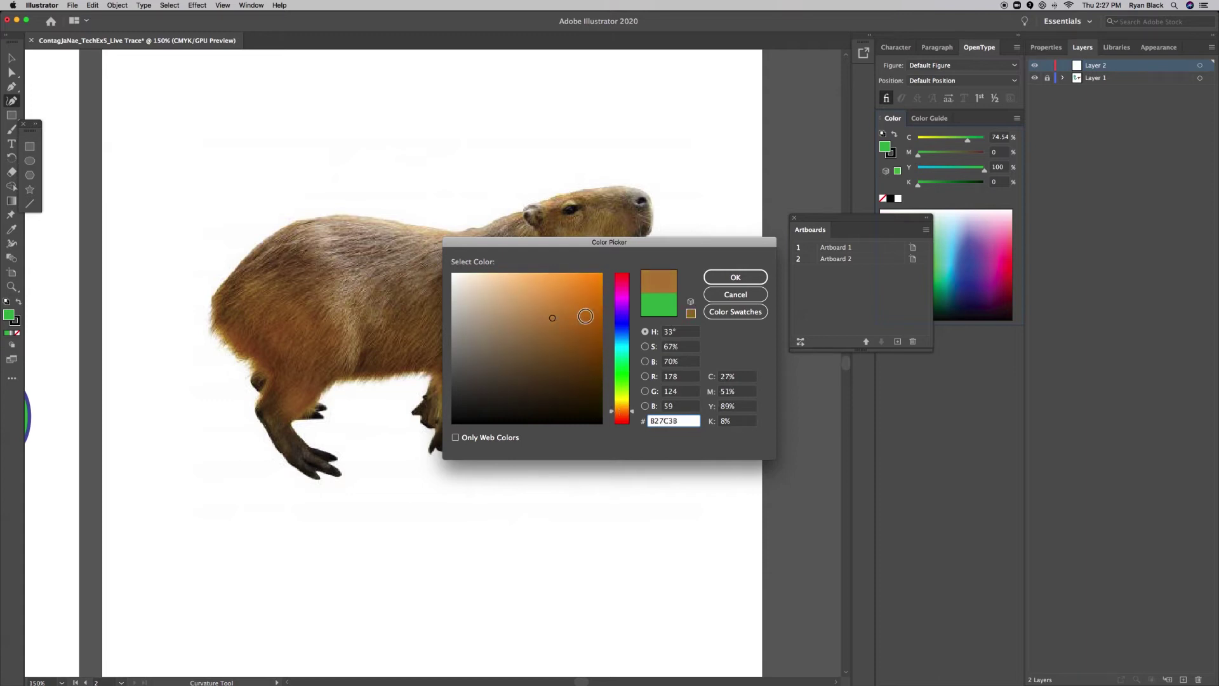
pyautogui.moveTo(595, 316)
pyautogui.mouseDown()
pyautogui.moveTo(603, 299)
pyautogui.moveTo(567, 276)
pyautogui.mouseUp()
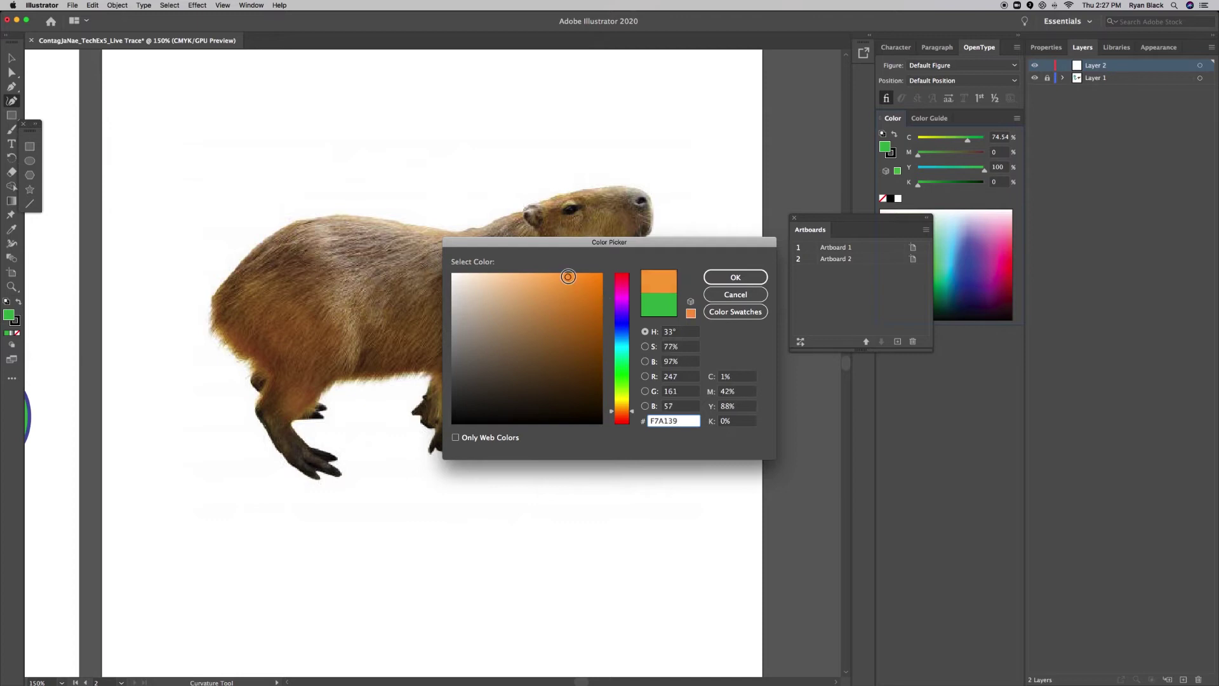
pyautogui.click(565, 299)
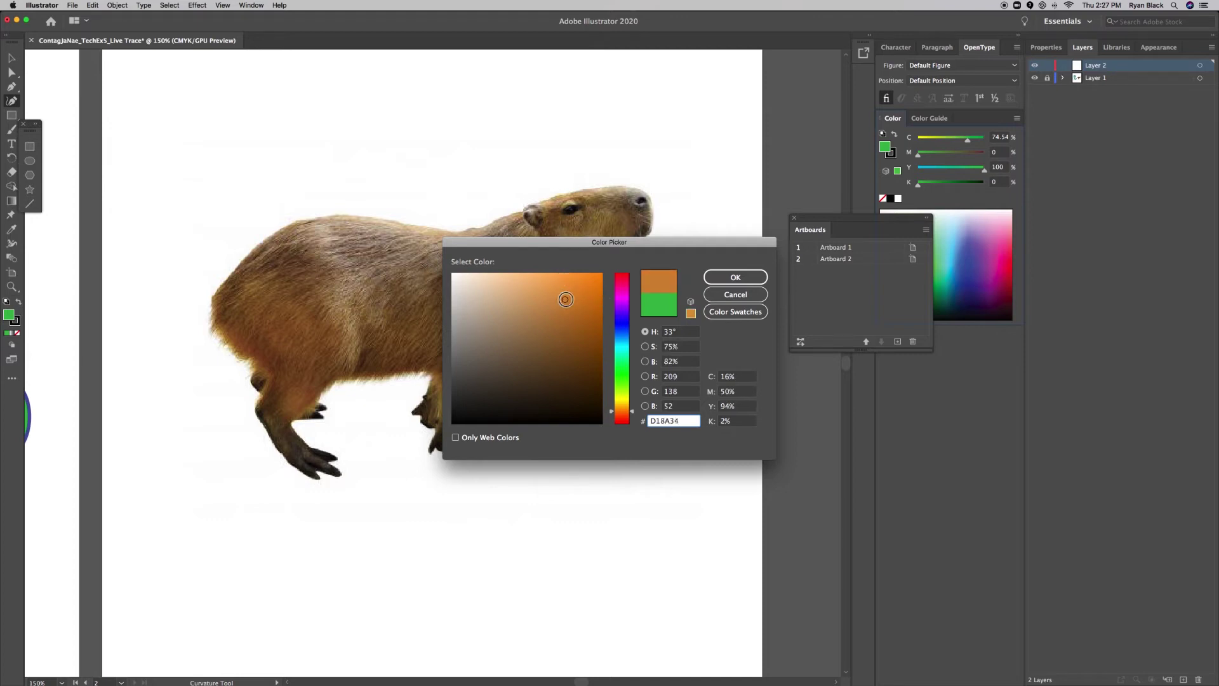
pyautogui.click(705, 281)
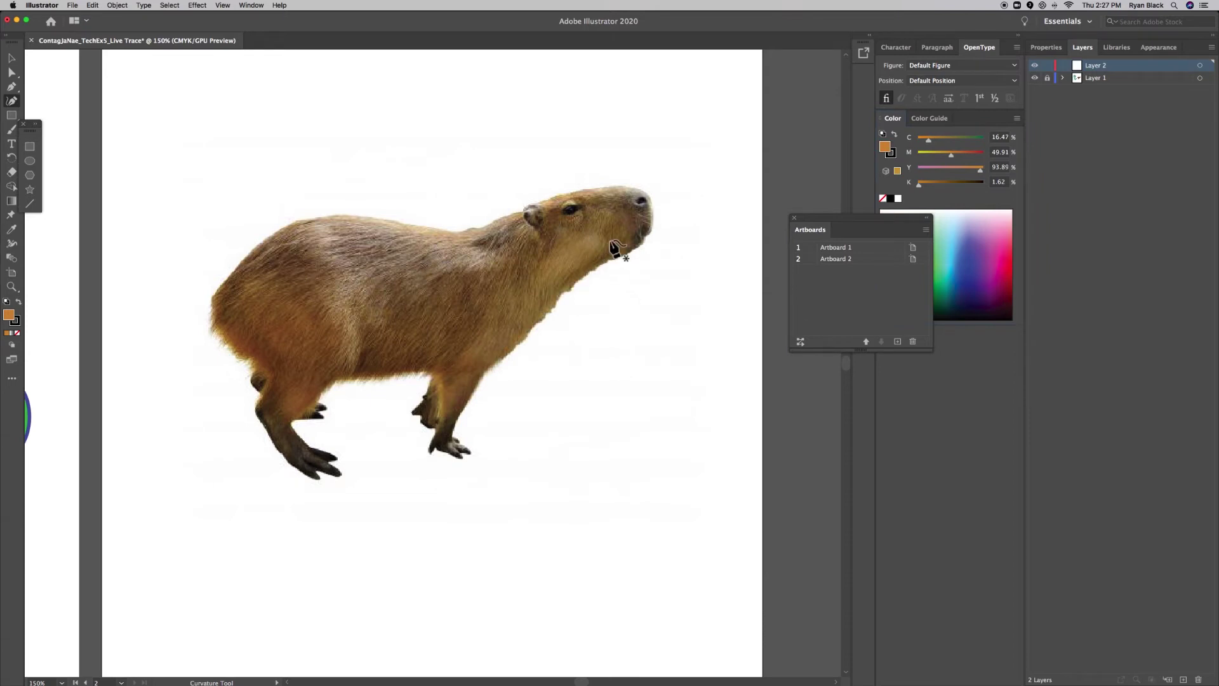
pyautogui.click(635, 186)
pyautogui.click(613, 186)
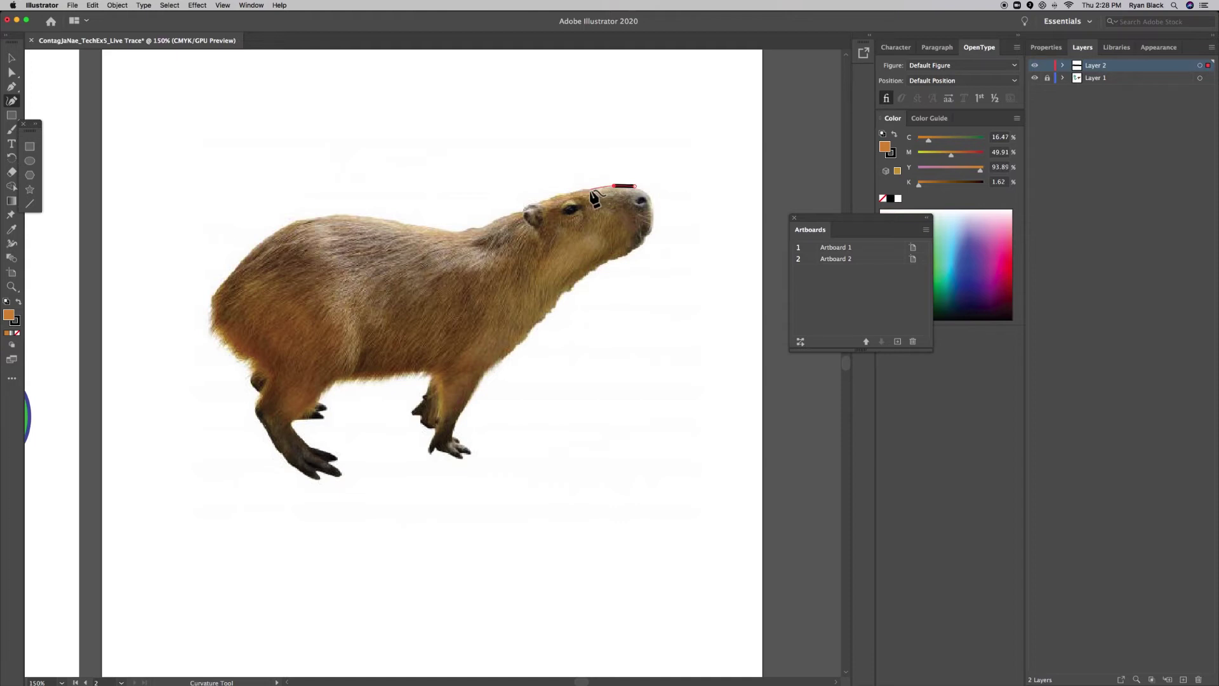
pyautogui.click(590, 189)
pyautogui.press('super+z')
pyautogui.press('super+z')
pyautogui.press('super+z')
# - Set the stroke weight to 0.75 pt in the Appearance panel
pyautogui.click(1153, 47)
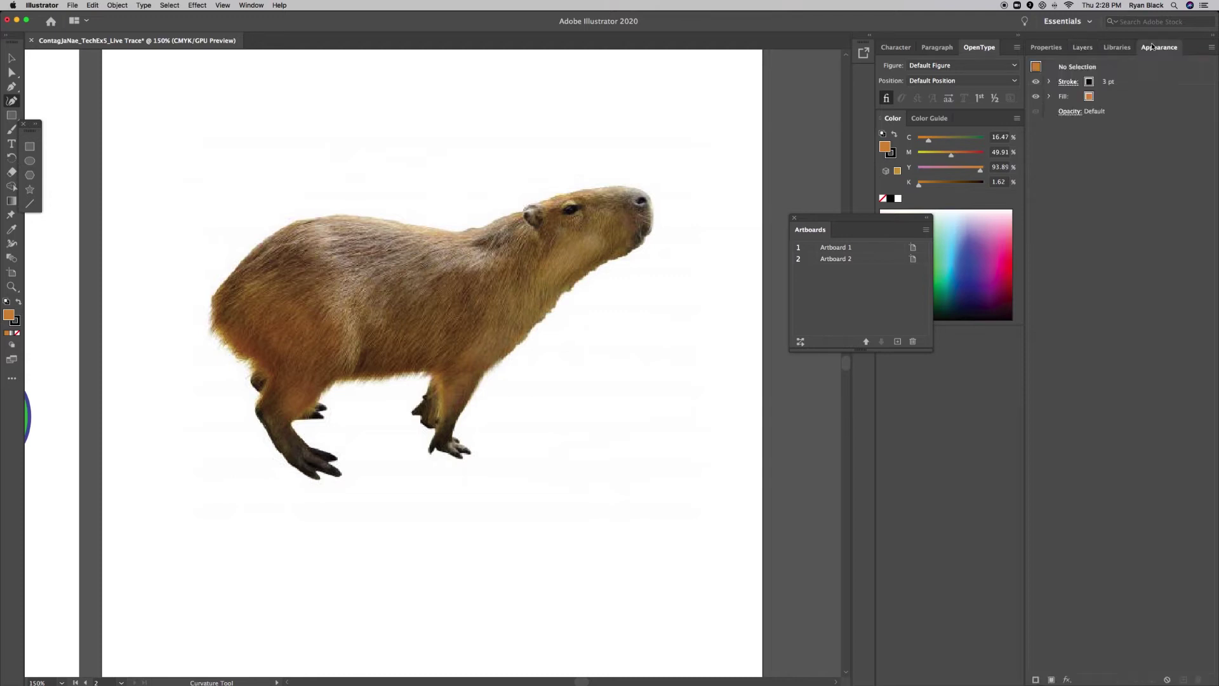
pyautogui.click(1067, 82)
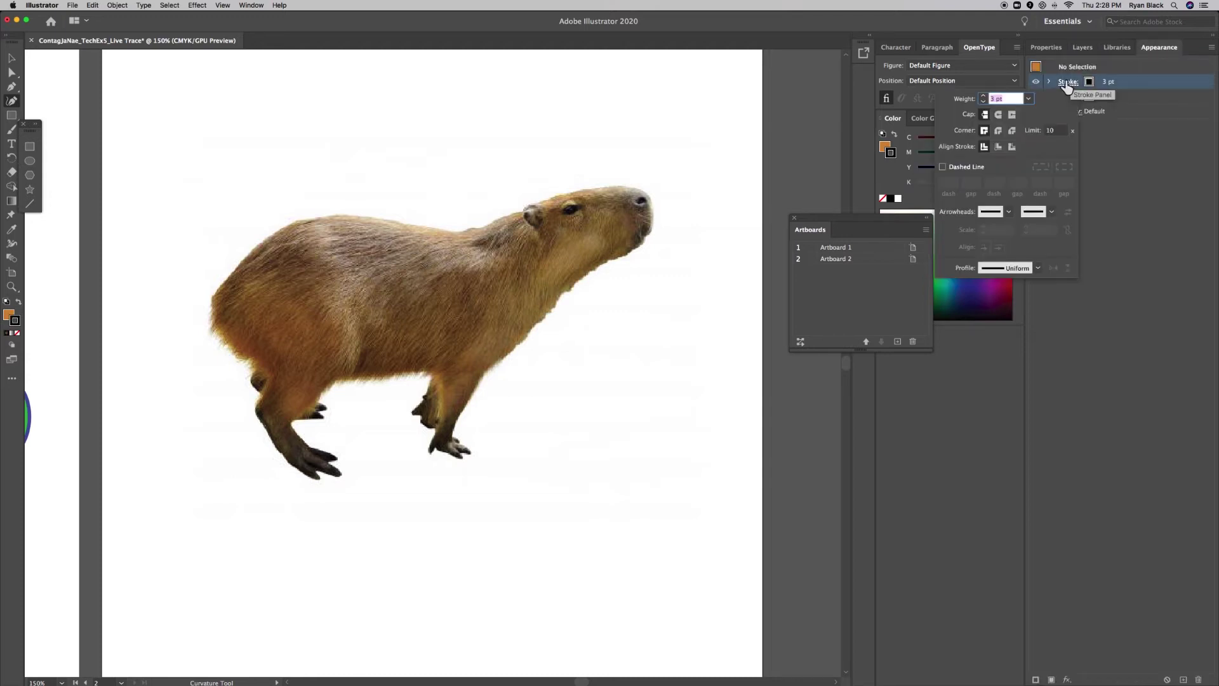
pyautogui.click(983, 103)
pyautogui.click(983, 103)
pyautogui.click(983, 103)
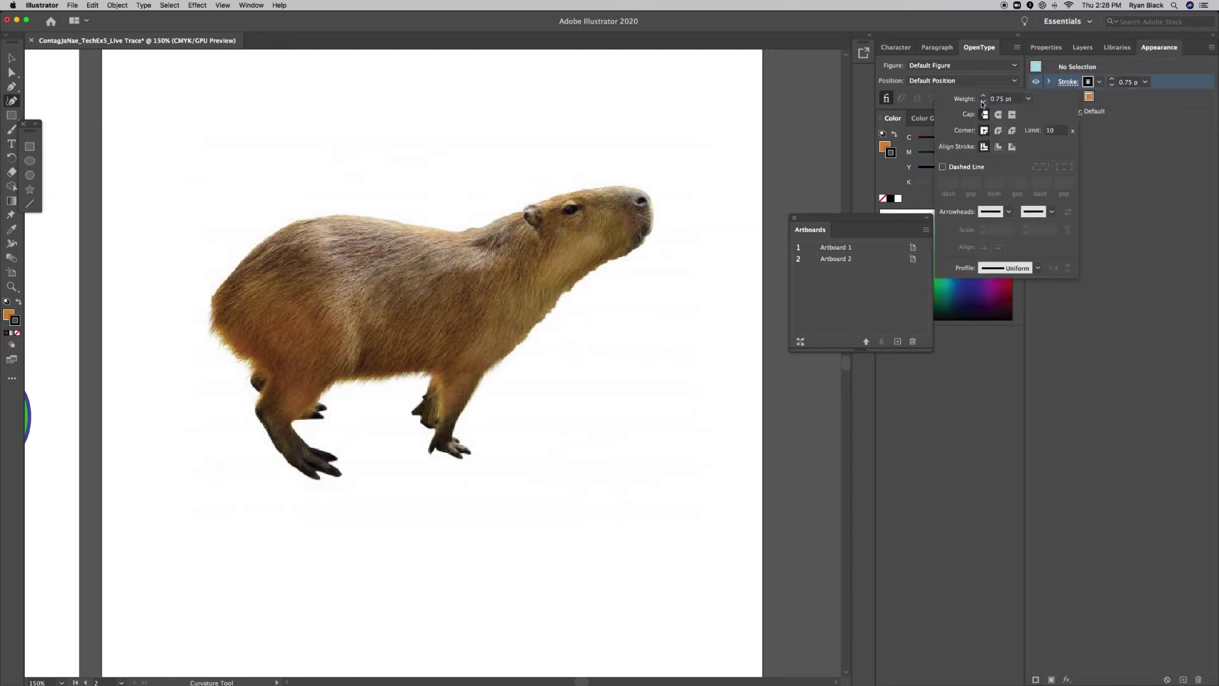
pyautogui.click(984, 97)
pyautogui.click(983, 103)
pyautogui.click(1148, 151)
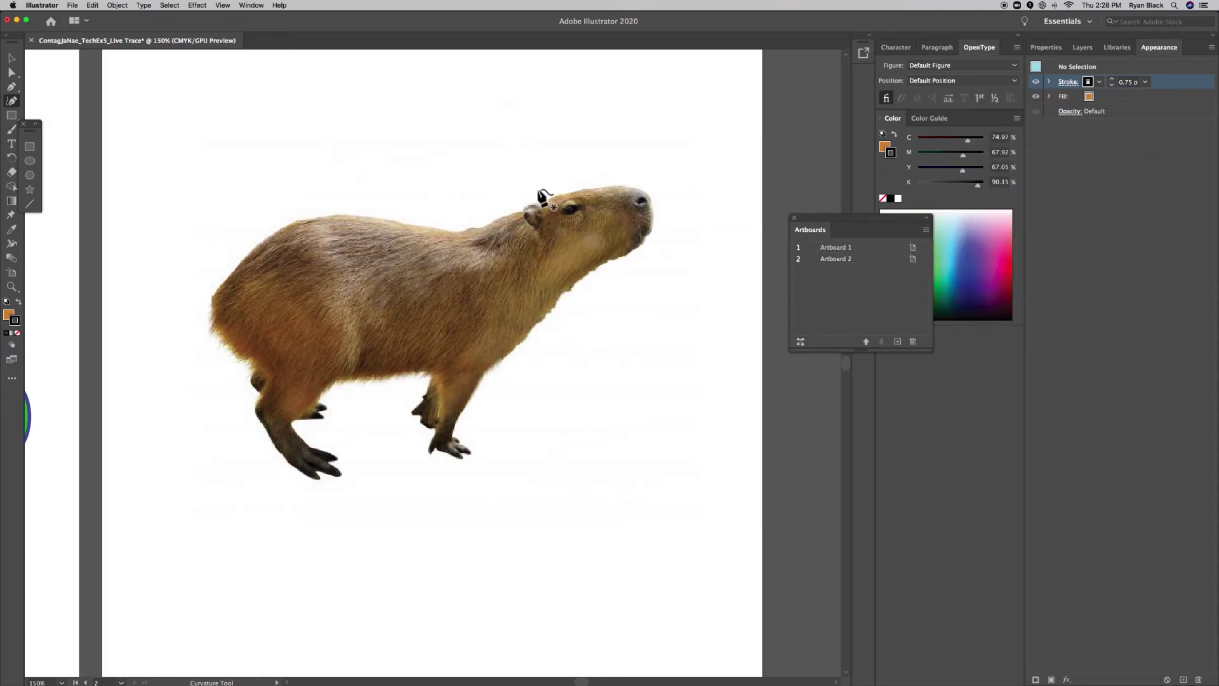
# - Lower the drawing opacity to 52%
pyautogui.click(1072, 113)
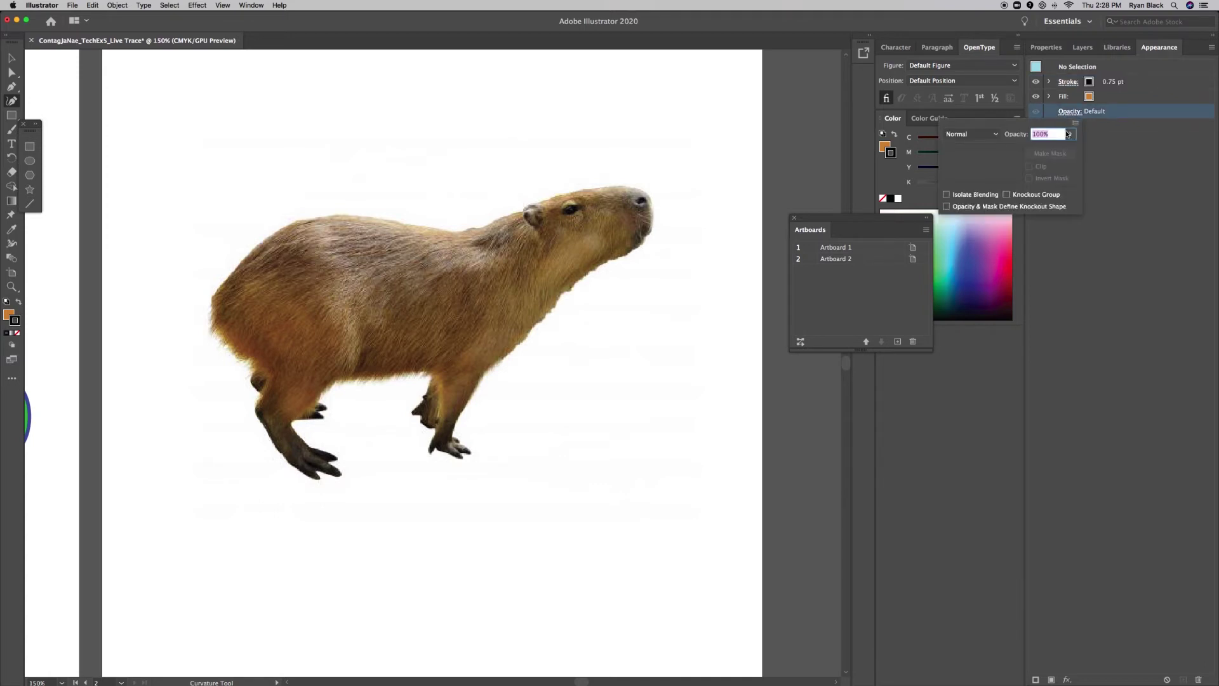
pyautogui.click(1073, 135)
pyautogui.moveTo(1071, 150); pyautogui.dragTo(1046, 155)
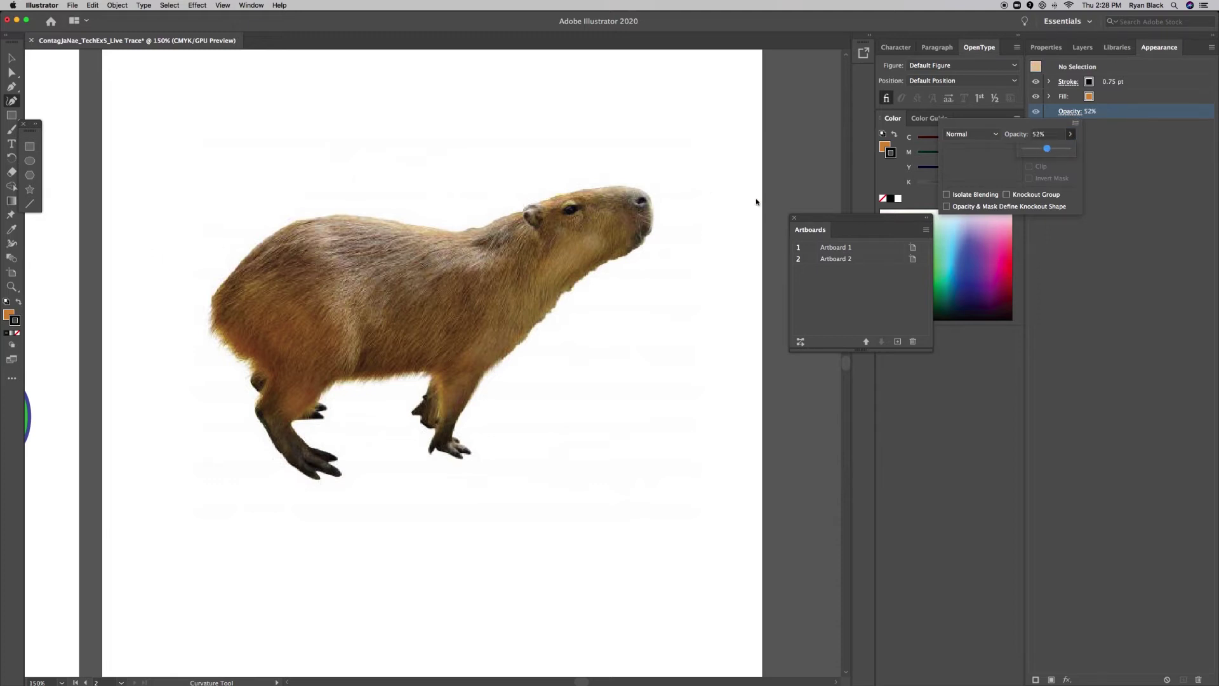
pyautogui.click(651, 38)
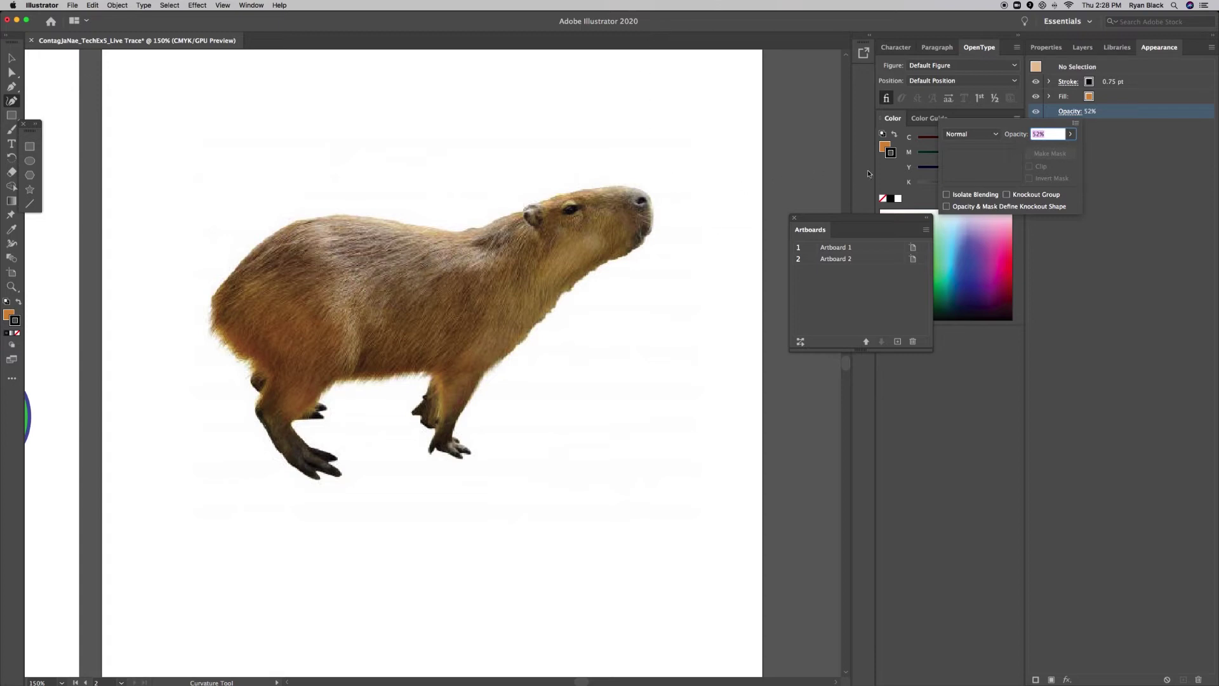
# - Trace the capybara's head outline from the nose tip over the forehead and ear to the neck
pyautogui.click(642, 189)
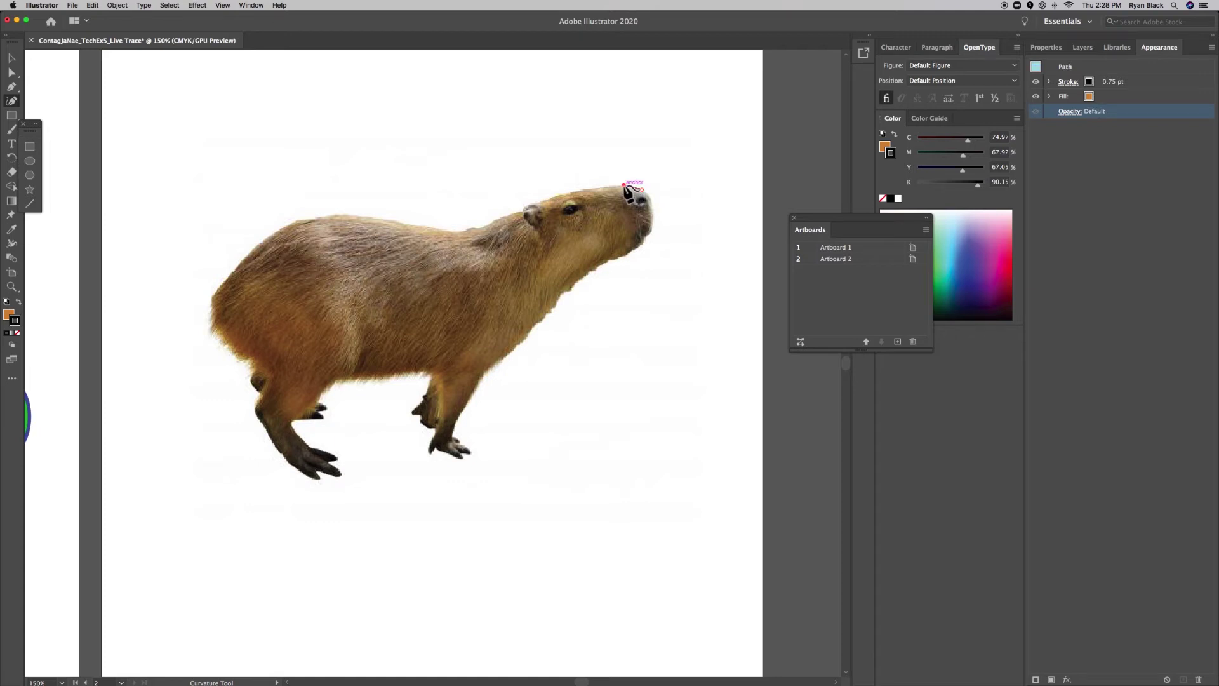
pyautogui.click(590, 189)
pyautogui.click(558, 197)
pyautogui.click(540, 201)
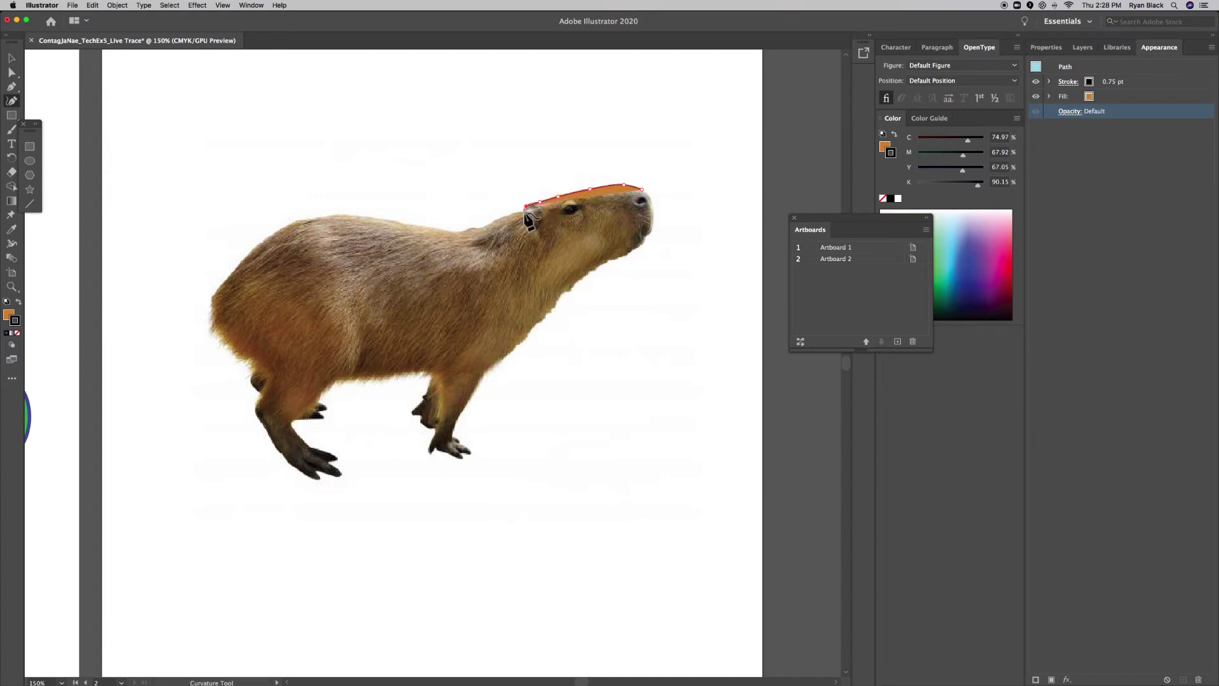
pyautogui.click(525, 207)
pyautogui.click(502, 216)
pyautogui.click(483, 226)
pyautogui.click(471, 225)
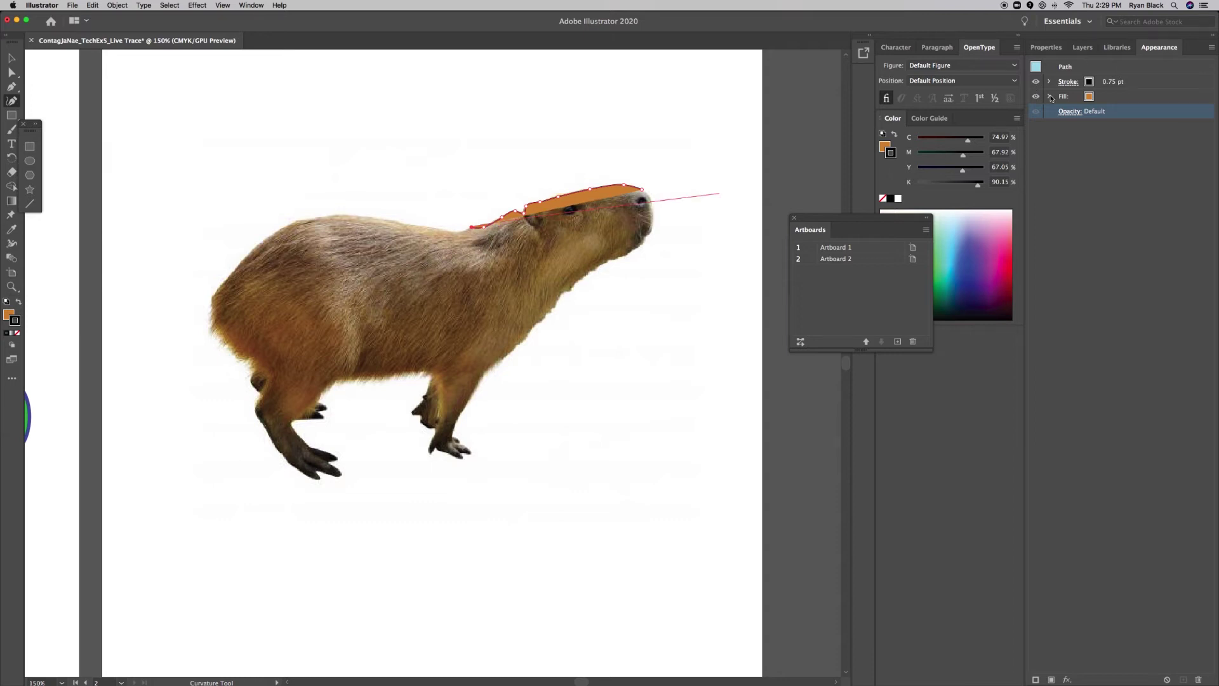
# - Set the traced path's opacity to 56%
pyautogui.click(1069, 113)
pyautogui.click(1071, 134)
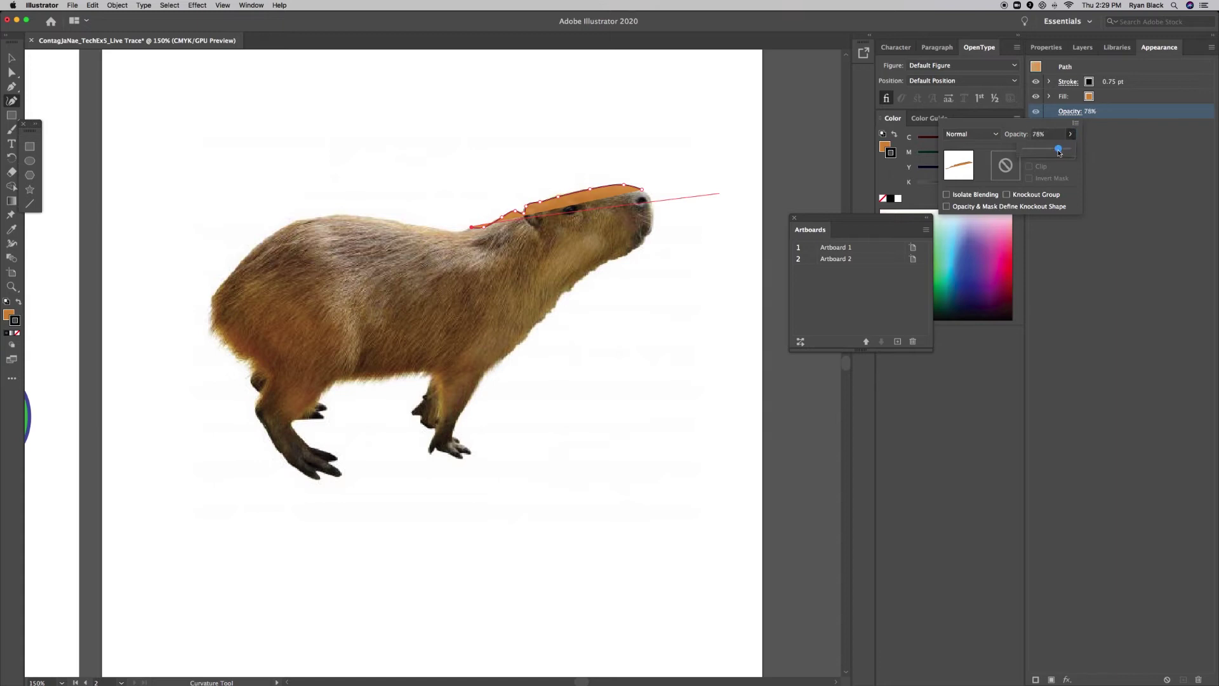
pyautogui.moveTo(1053, 154); pyautogui.dragTo(1050, 156)
pyautogui.press('Return')
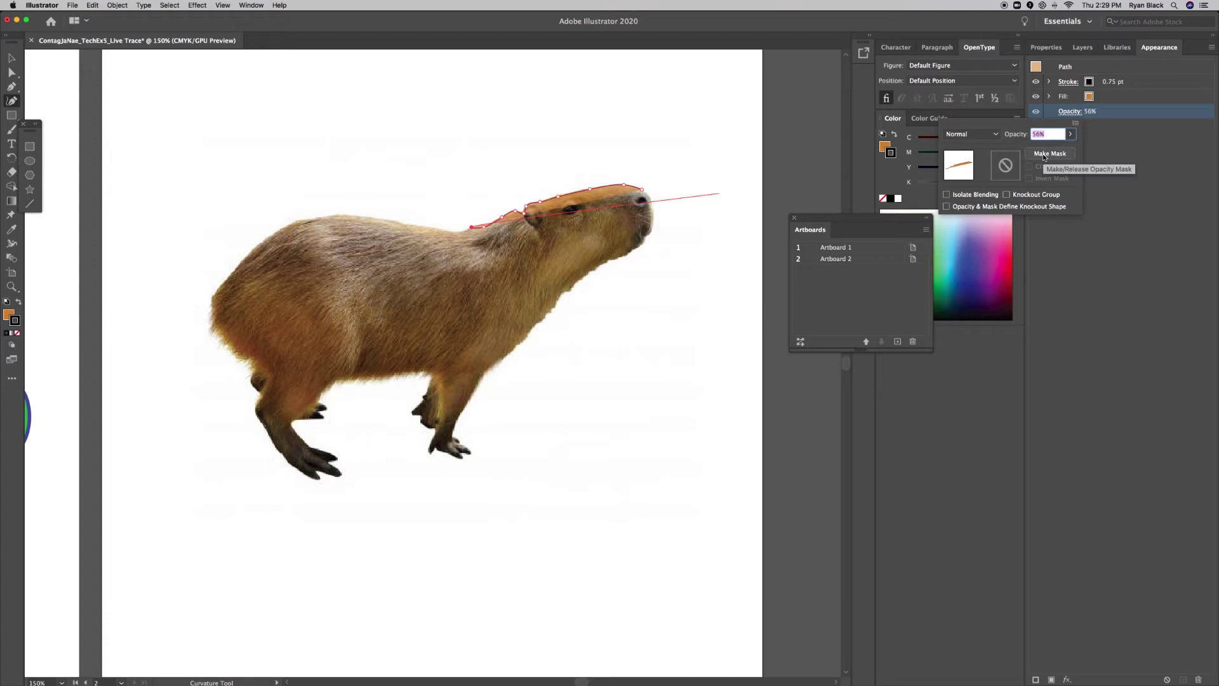
pyautogui.click(1119, 145)
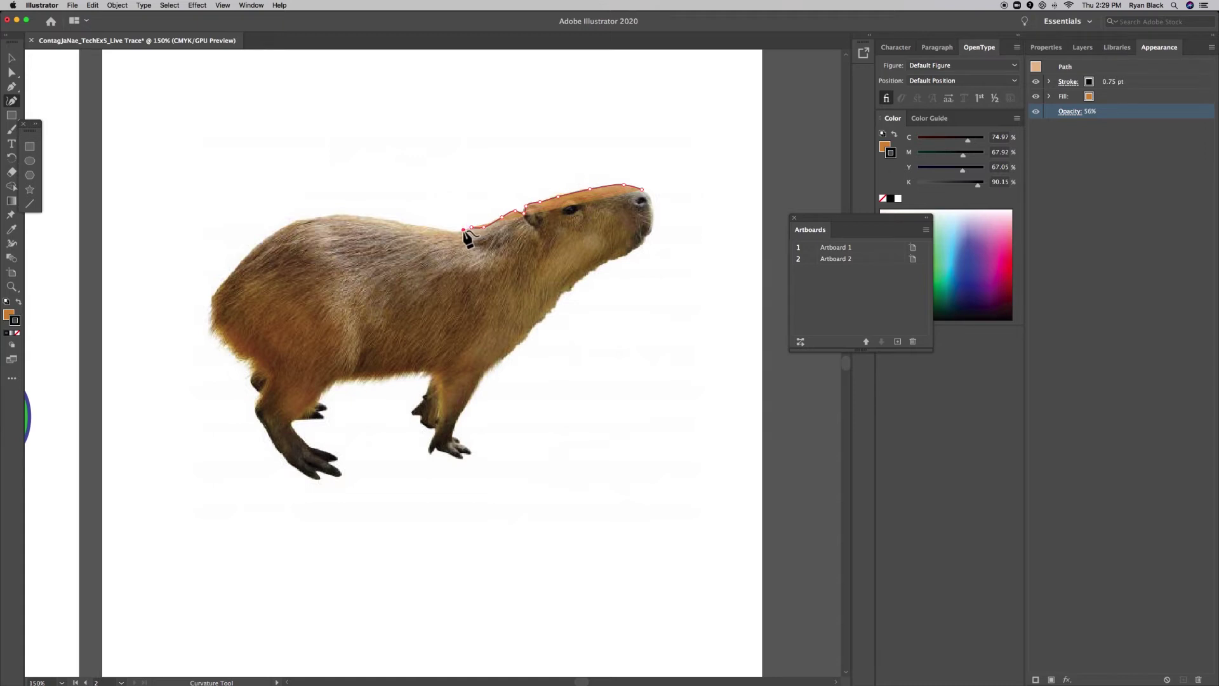
# - Extend the outline along the capybara's back and down the curve of the rump
pyautogui.click(419, 227)
pyautogui.click(369, 216)
pyautogui.click(329, 217)
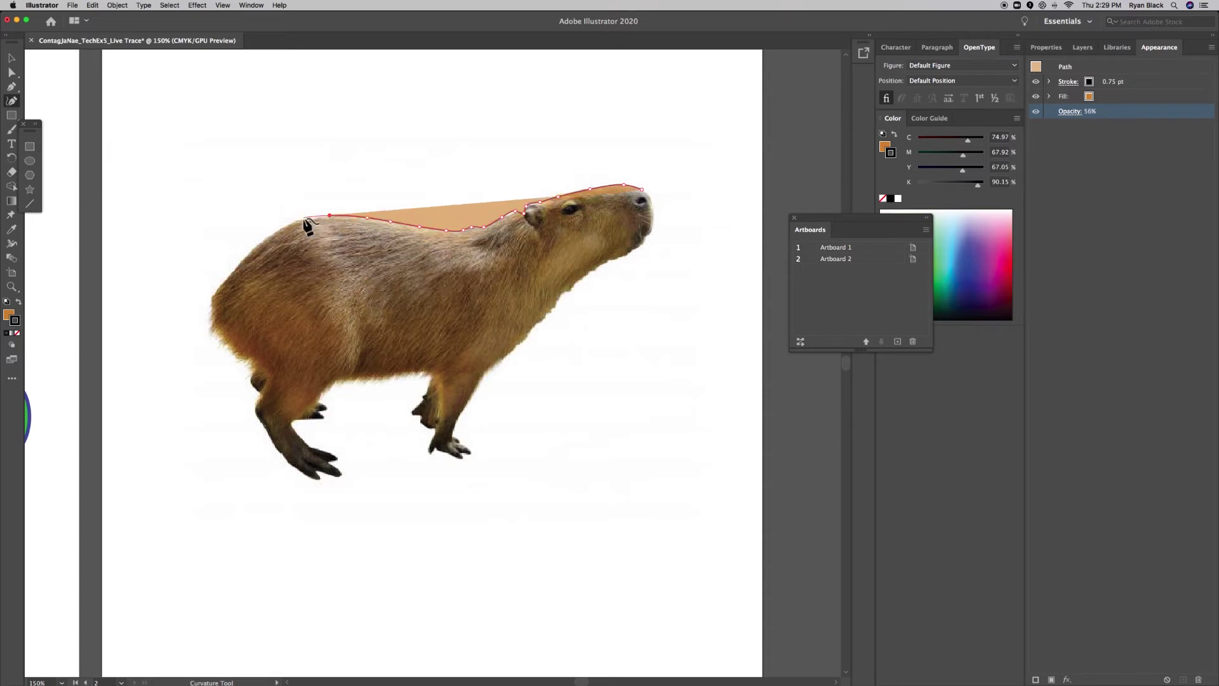
pyautogui.click(298, 222)
pyautogui.click(286, 224)
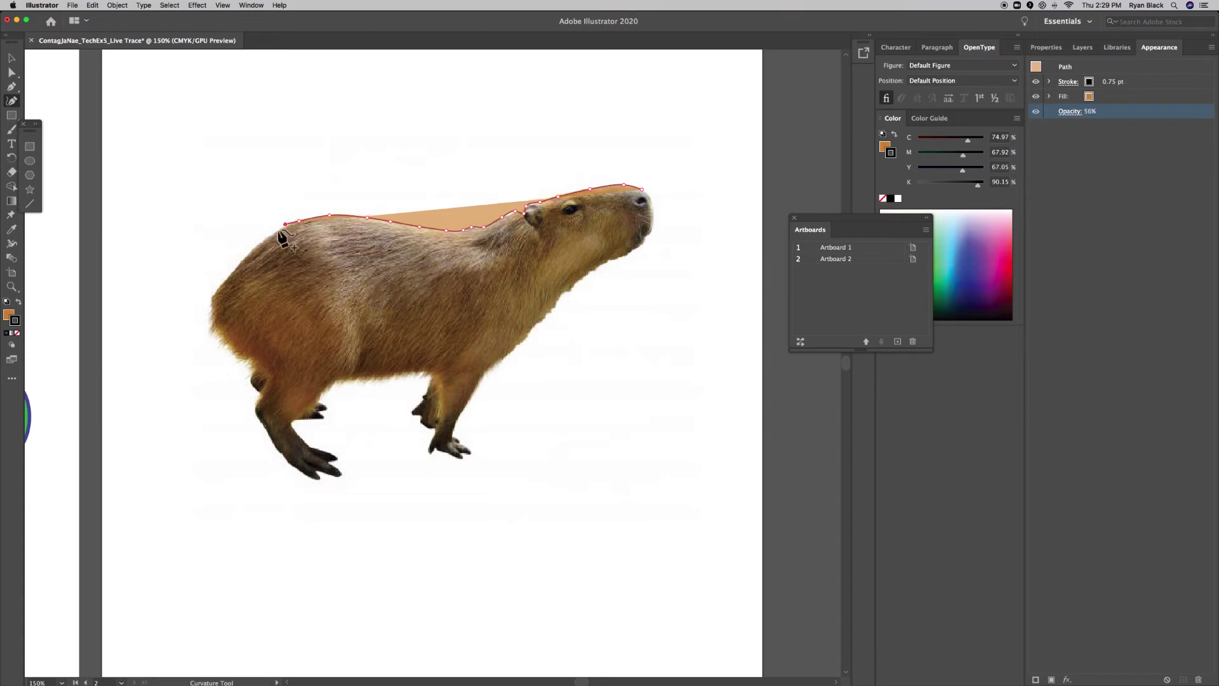
pyautogui.click(243, 261)
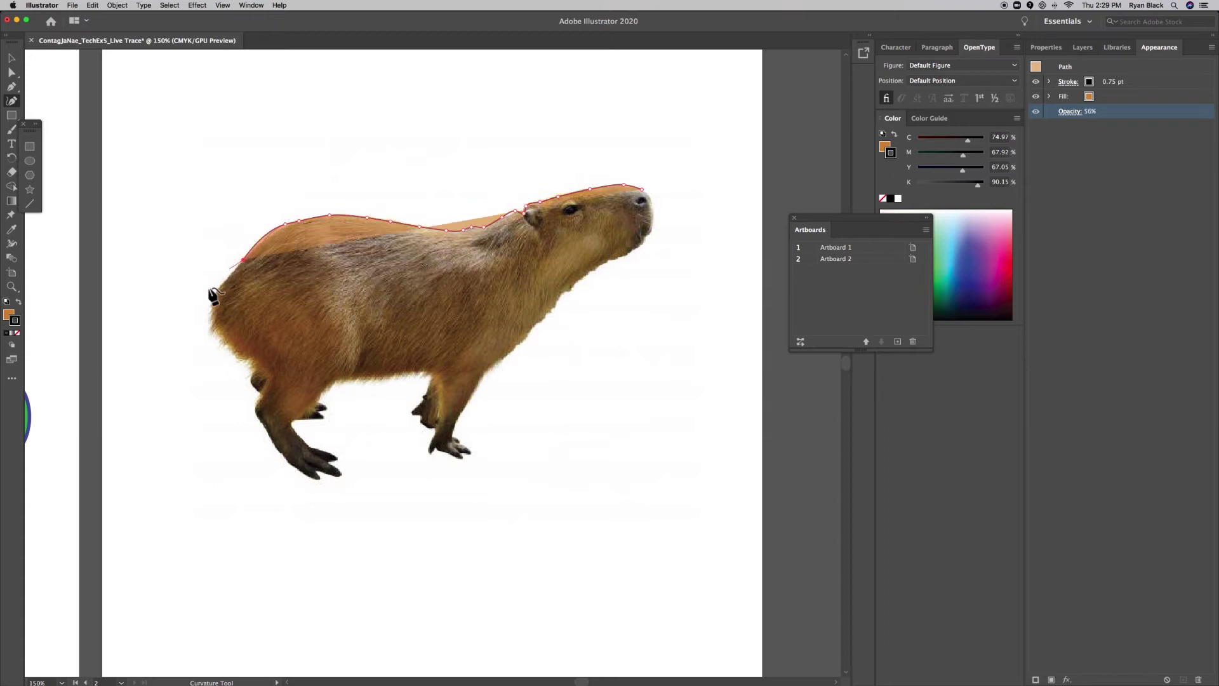
pyautogui.click(214, 294)
pyautogui.click(210, 303)
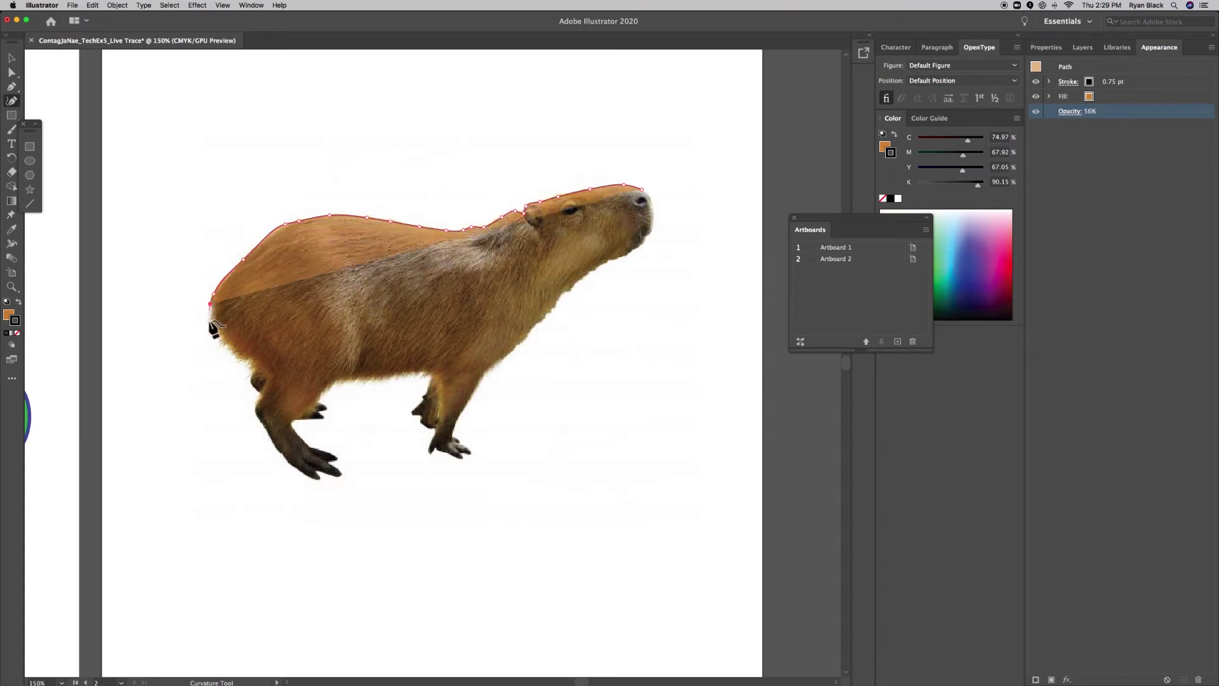
pyautogui.click(213, 326)
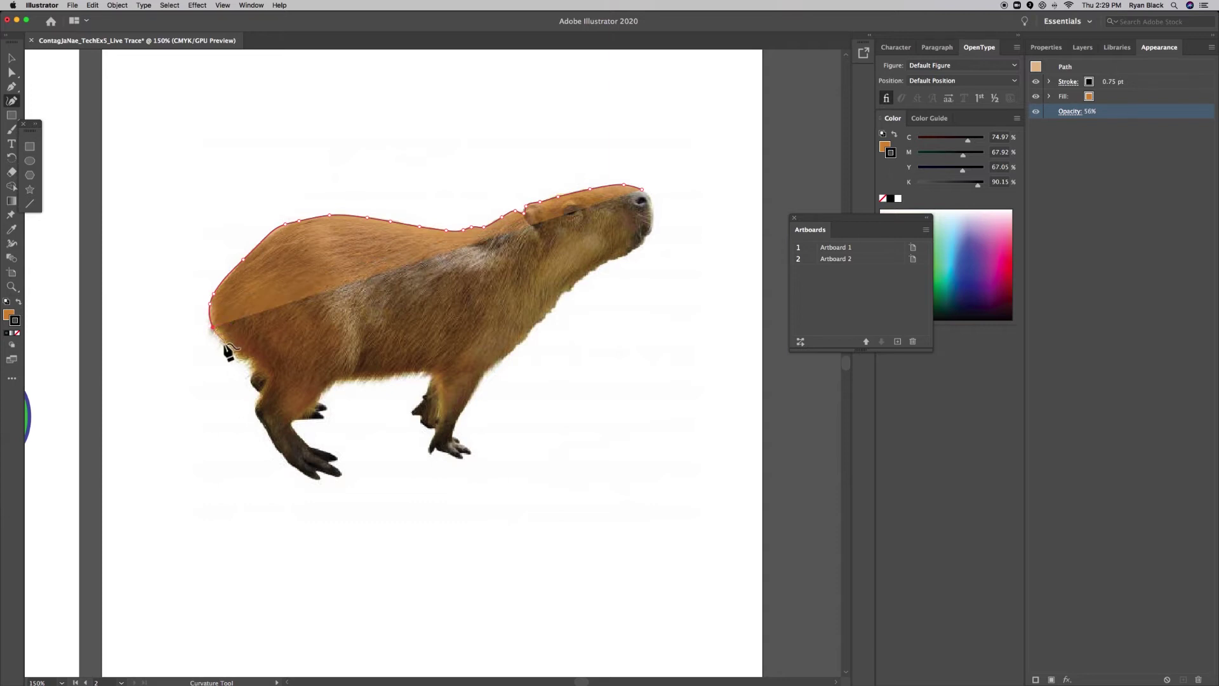
# - Continue the outline below the rump, along the belly and down the hind leg to the foot
pyautogui.click(222, 344)
pyautogui.click(234, 354)
pyautogui.click(248, 359)
pyautogui.click(260, 369)
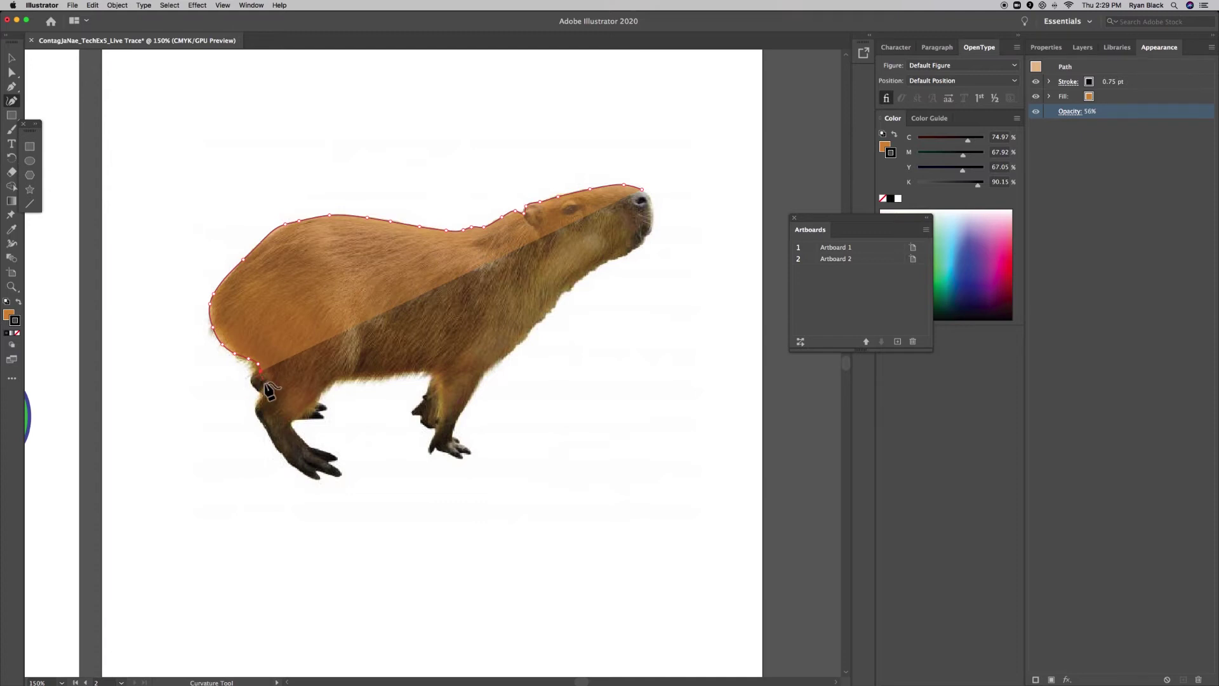
pyautogui.click(265, 381)
pyautogui.click(257, 400)
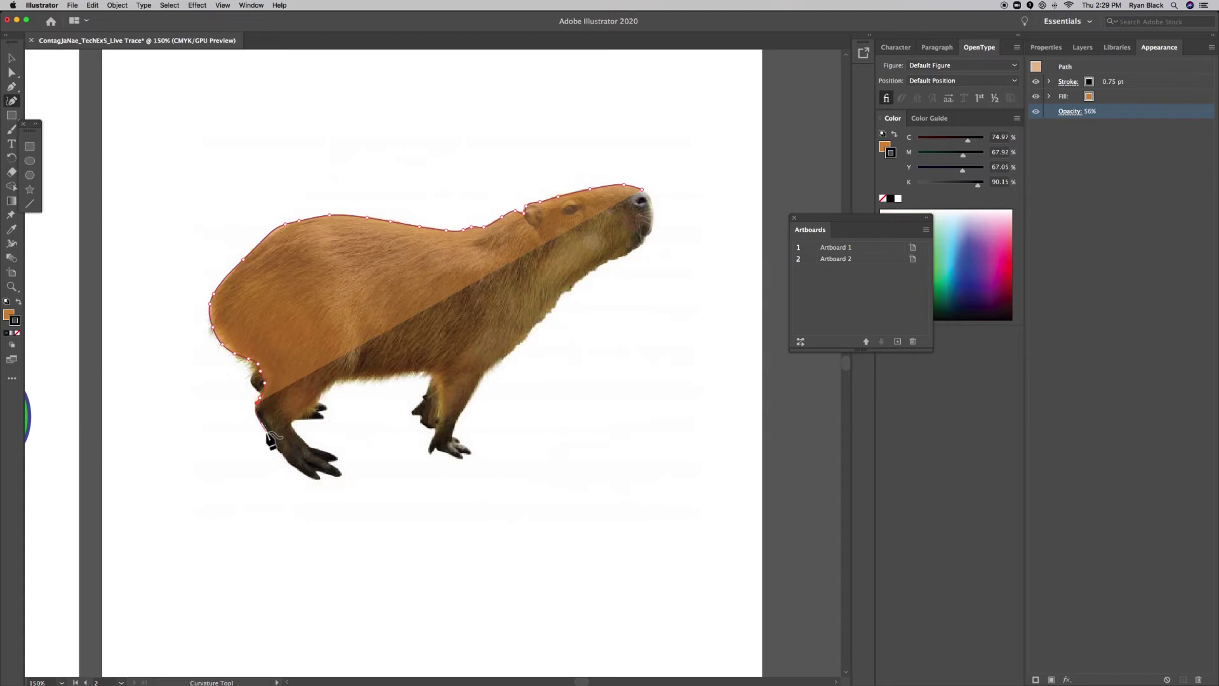
pyautogui.click(266, 432)
pyautogui.click(285, 457)
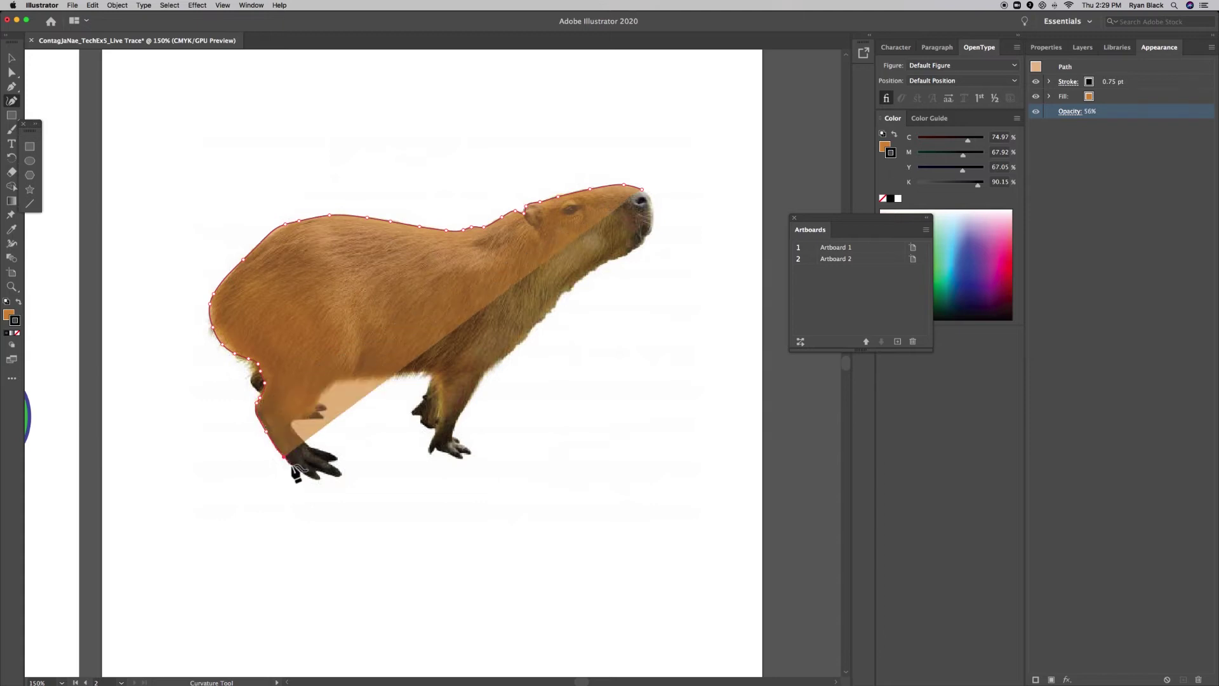
pyautogui.click(291, 467)
# - Trace the outline along the hind foot, around the toe tips and back along the toes
pyautogui.click(300, 470)
pyautogui.click(308, 474)
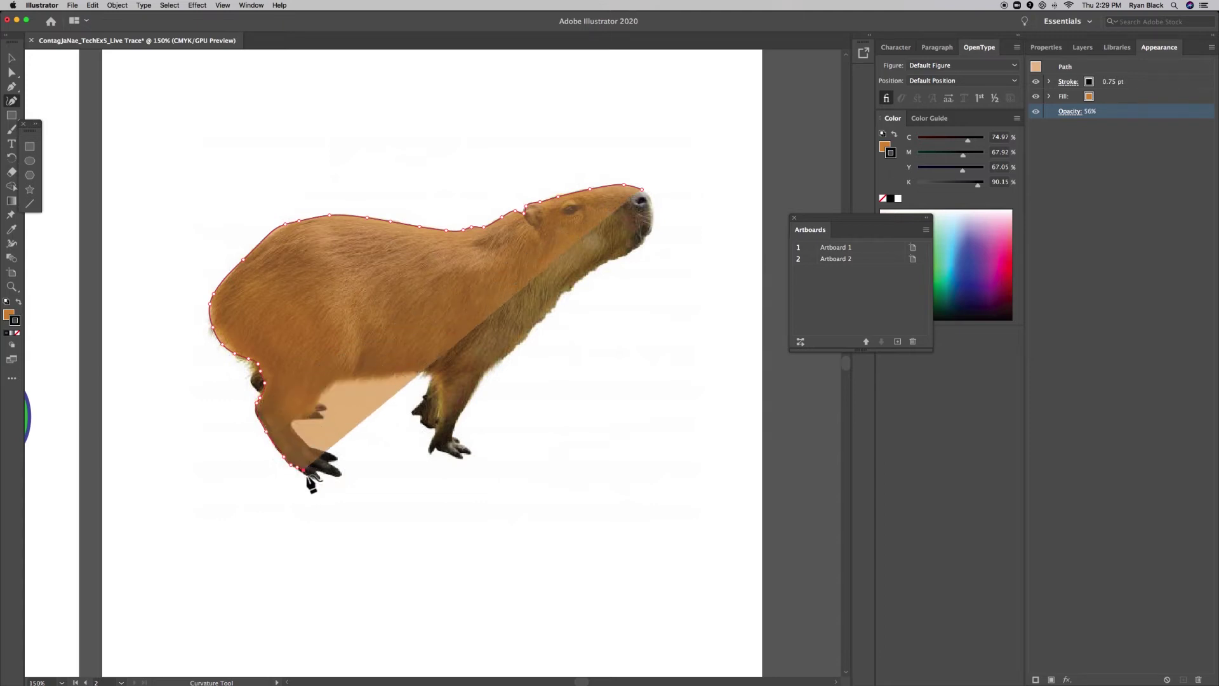
pyautogui.click(314, 471)
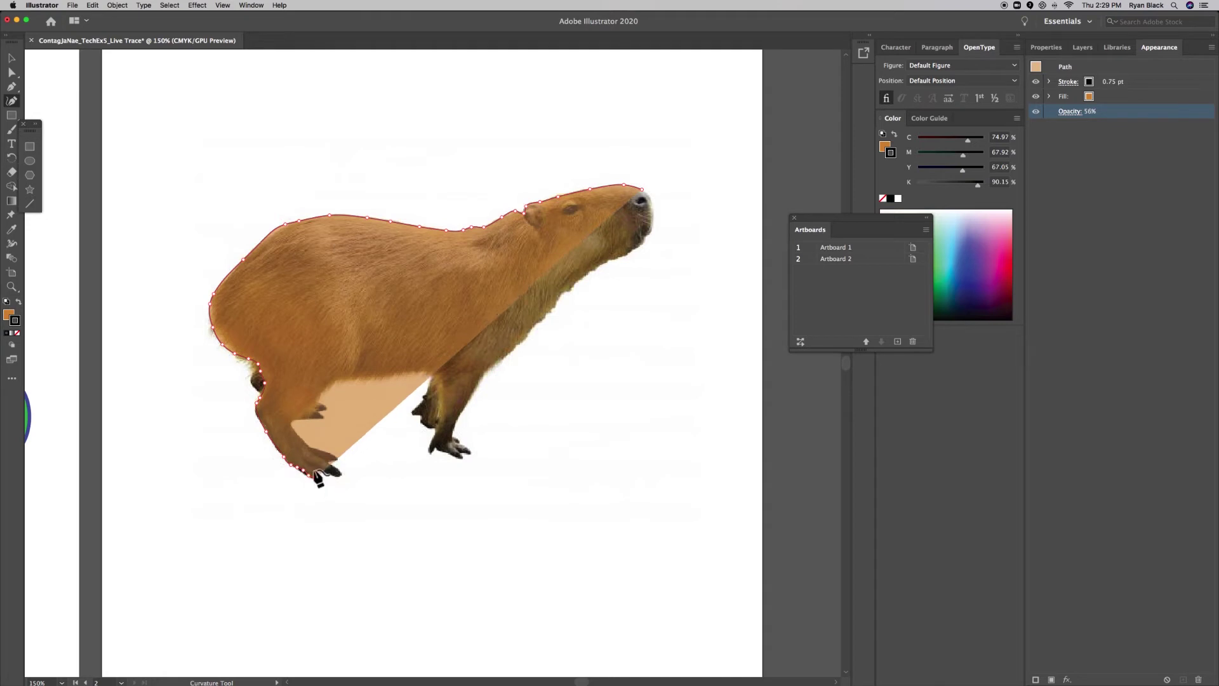
pyautogui.click(323, 475)
pyautogui.click(331, 474)
pyautogui.click(340, 474)
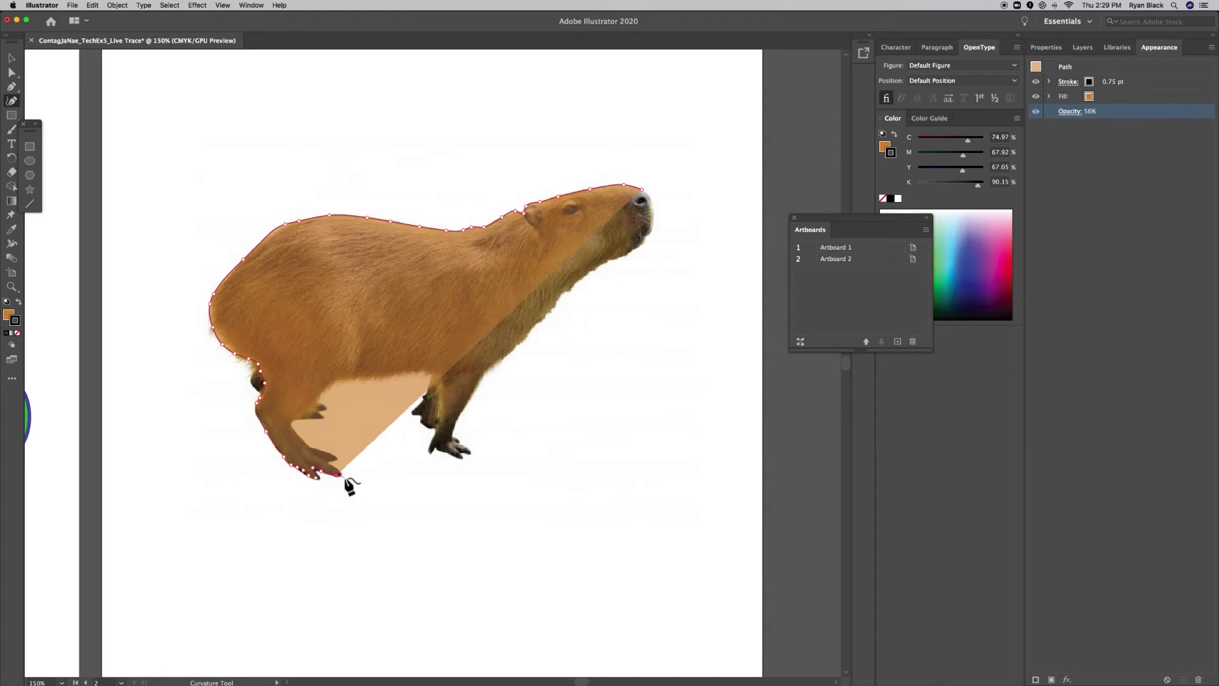
pyautogui.click(343, 475)
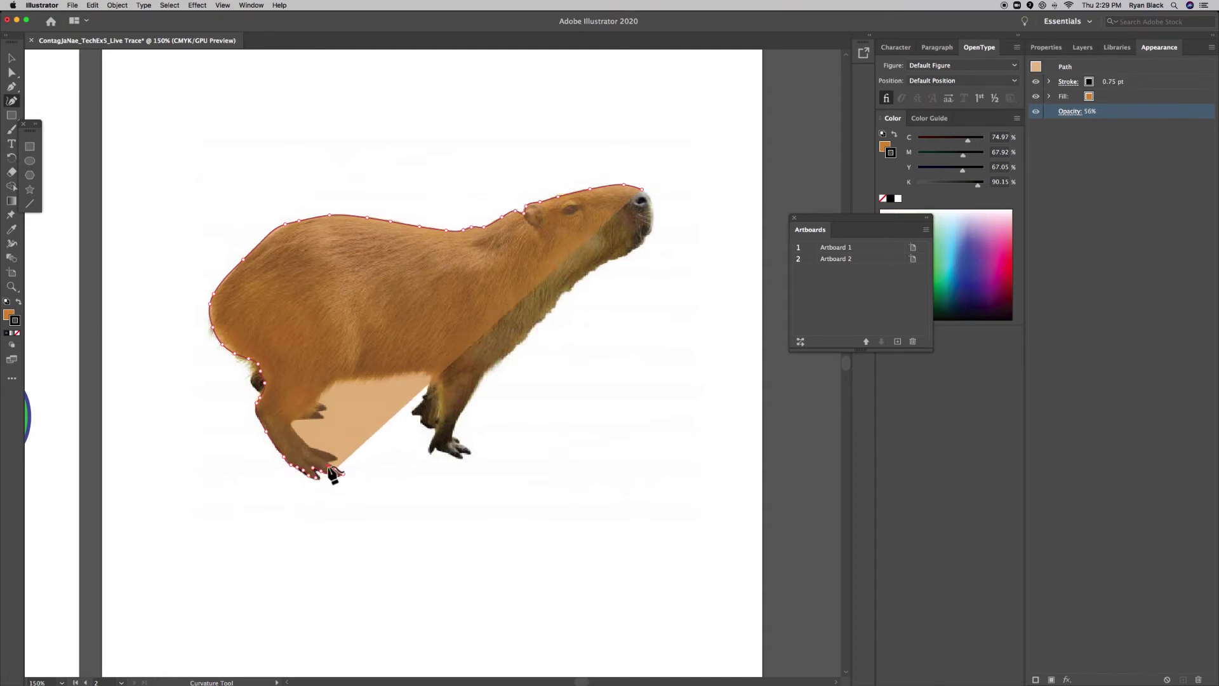
pyautogui.click(320, 462)
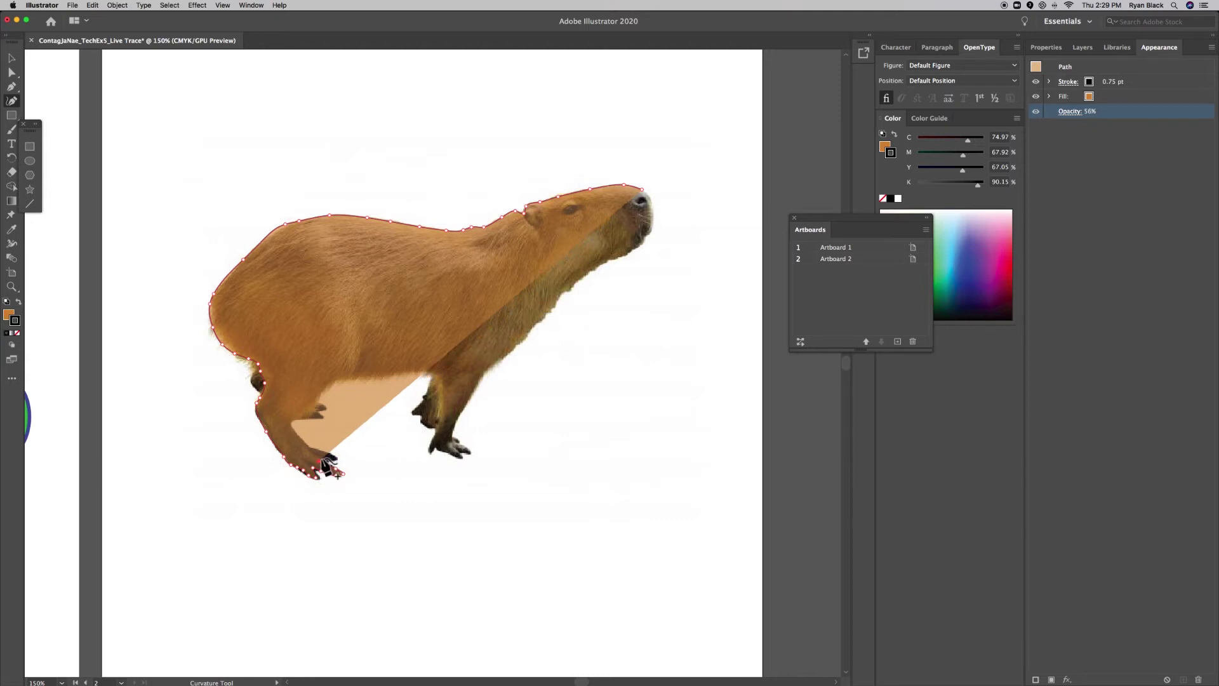
pyautogui.click(333, 458)
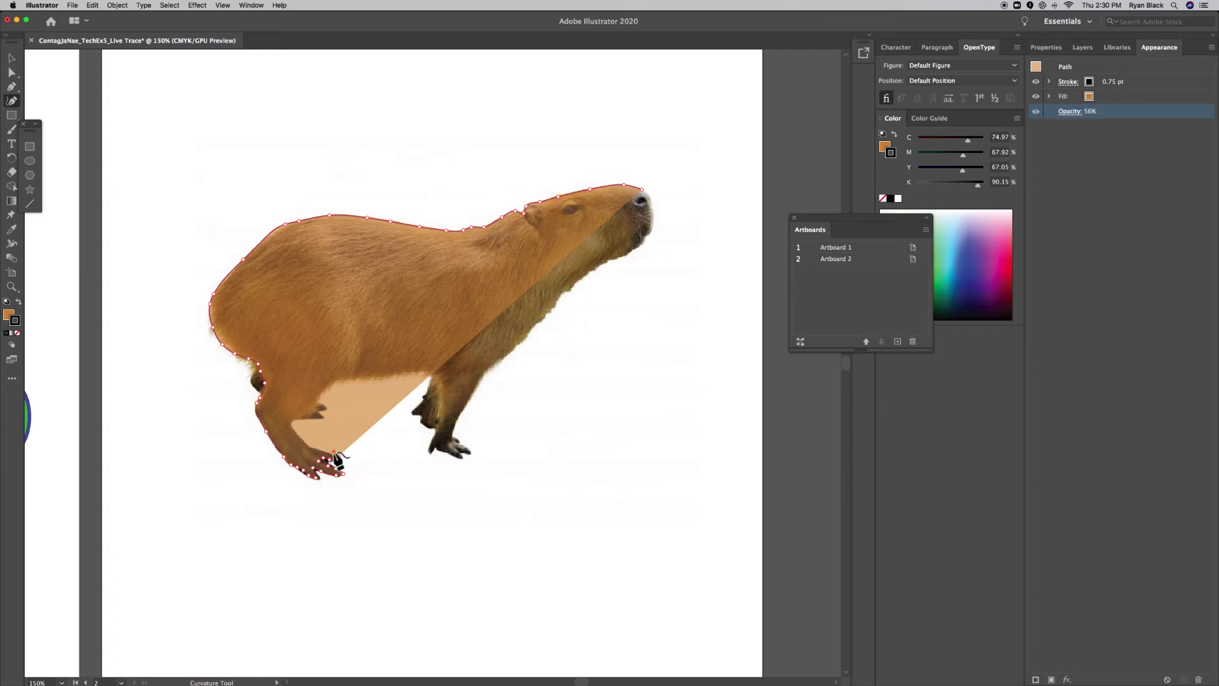
# - Trace the outline from the hind toes along the belly and down the front leg to the foot
pyautogui.click(324, 455)
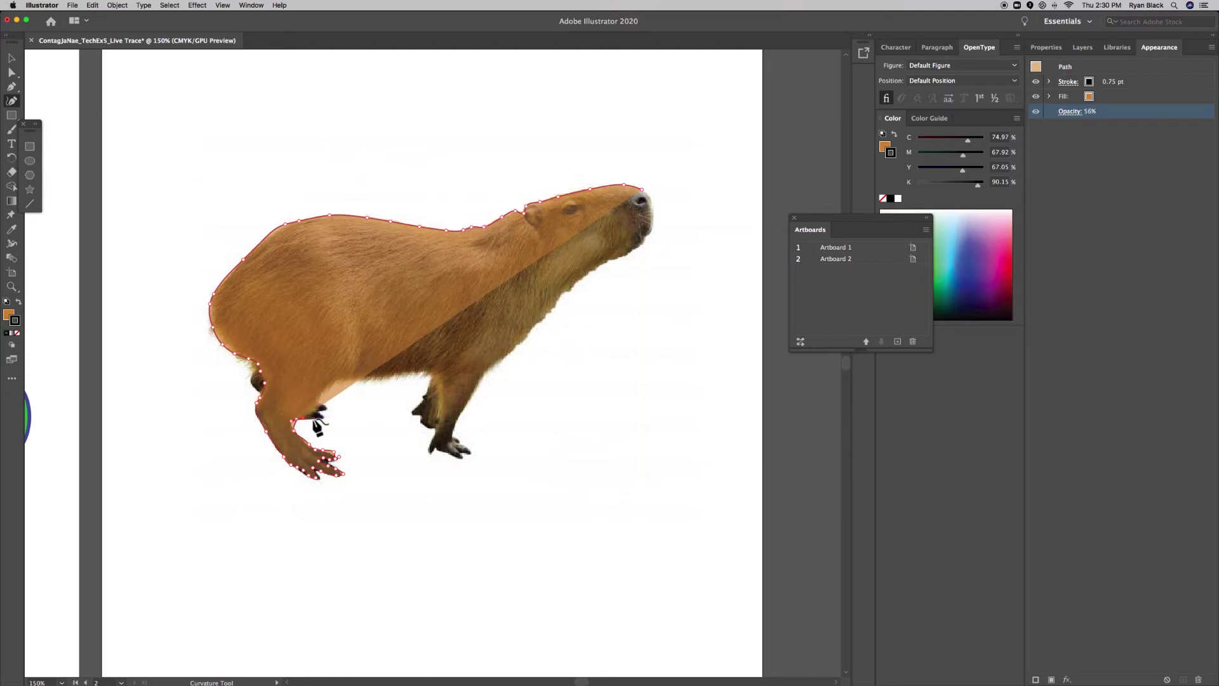
pyautogui.click(338, 379)
pyautogui.click(359, 380)
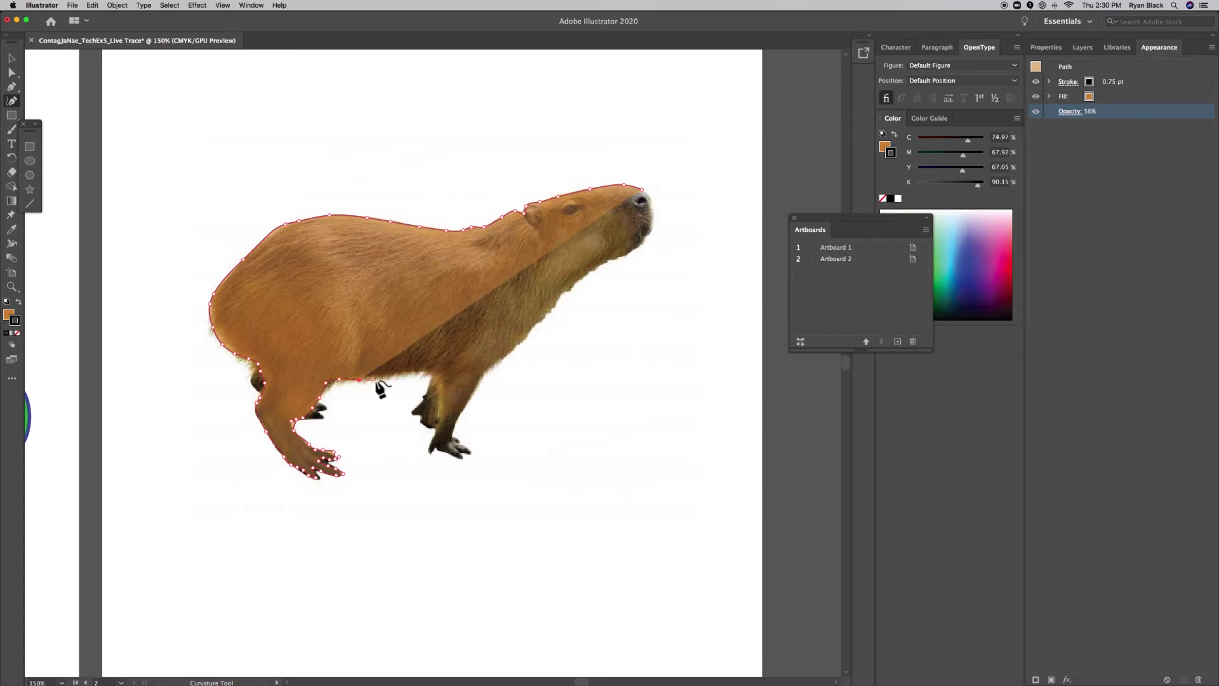
pyautogui.click(377, 380)
pyautogui.click(416, 373)
pyautogui.click(433, 376)
pyautogui.click(439, 384)
pyautogui.click(438, 395)
pyautogui.click(440, 408)
pyautogui.click(440, 420)
pyautogui.click(435, 433)
pyautogui.click(431, 445)
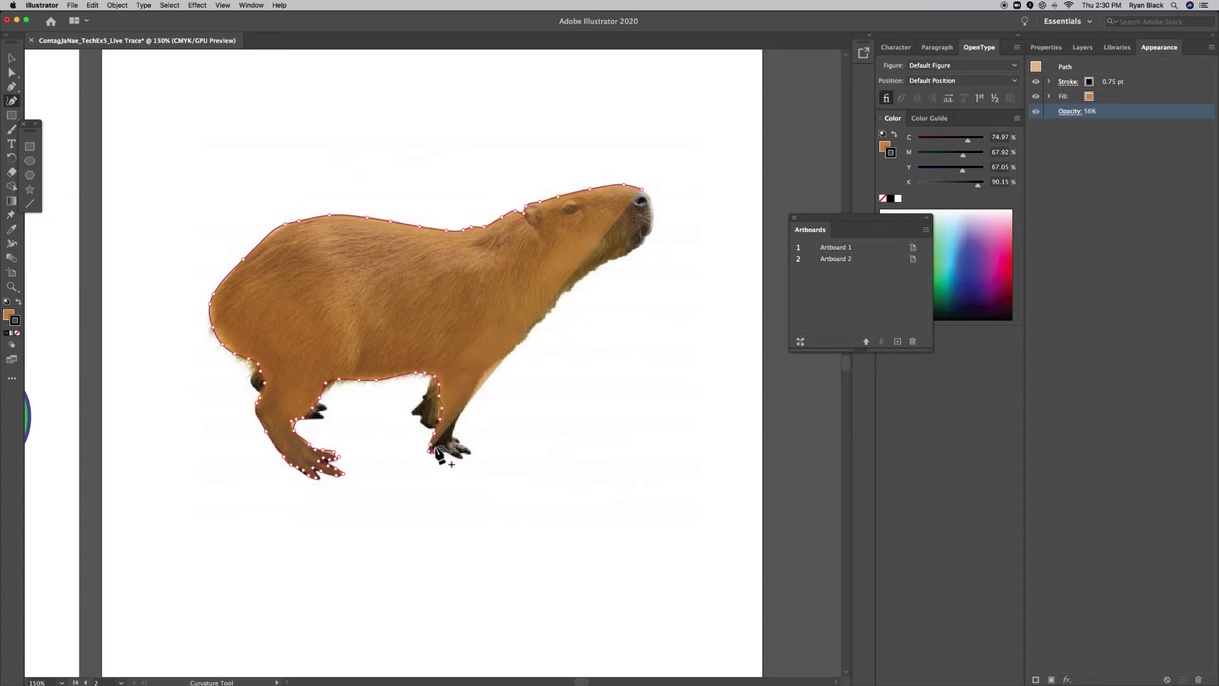
pyautogui.click(448, 453)
pyautogui.click(458, 456)
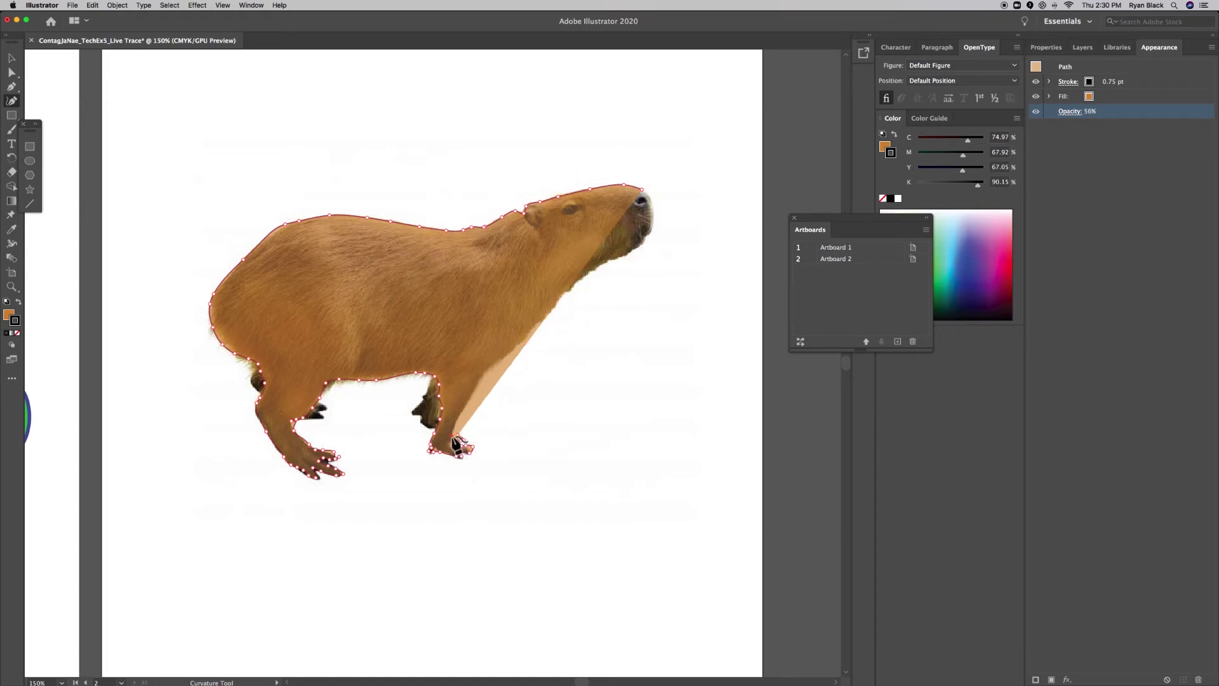
# - Trace up the front leg, chest, chin and snout, closing the path at the starting anchor
pyautogui.click(463, 408)
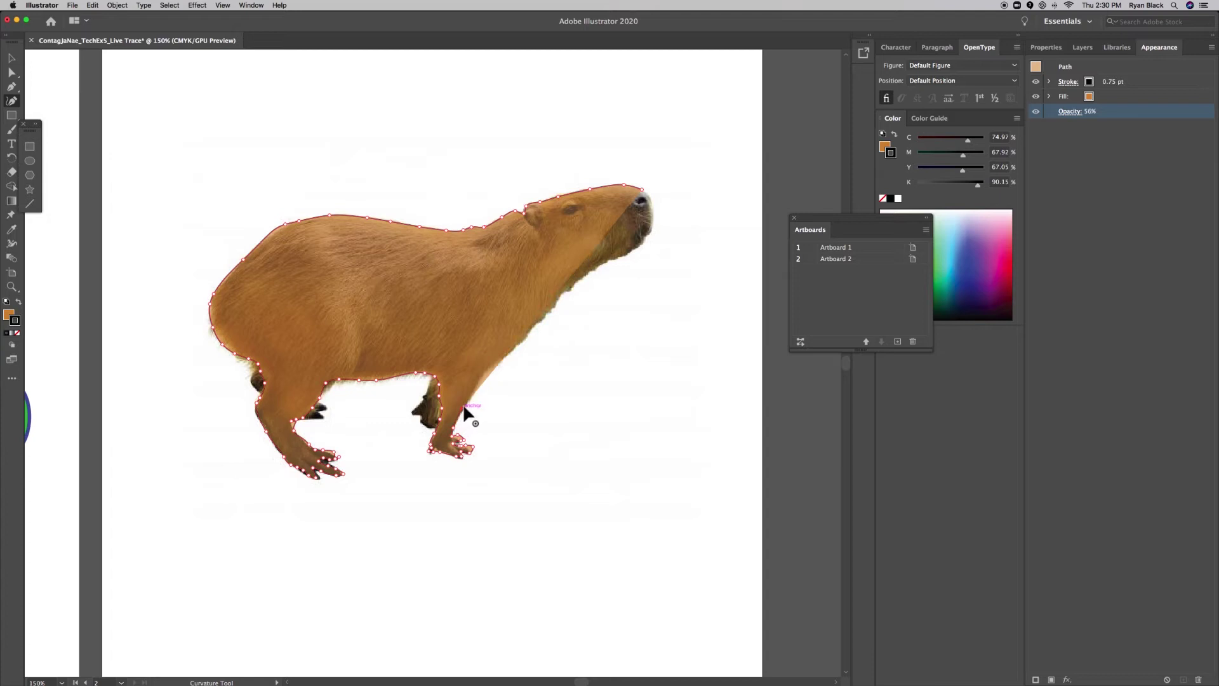
pyautogui.click(500, 360)
pyautogui.click(521, 343)
pyautogui.click(541, 318)
pyautogui.click(548, 314)
pyautogui.click(556, 306)
pyautogui.click(556, 298)
pyautogui.click(604, 262)
pyautogui.click(619, 255)
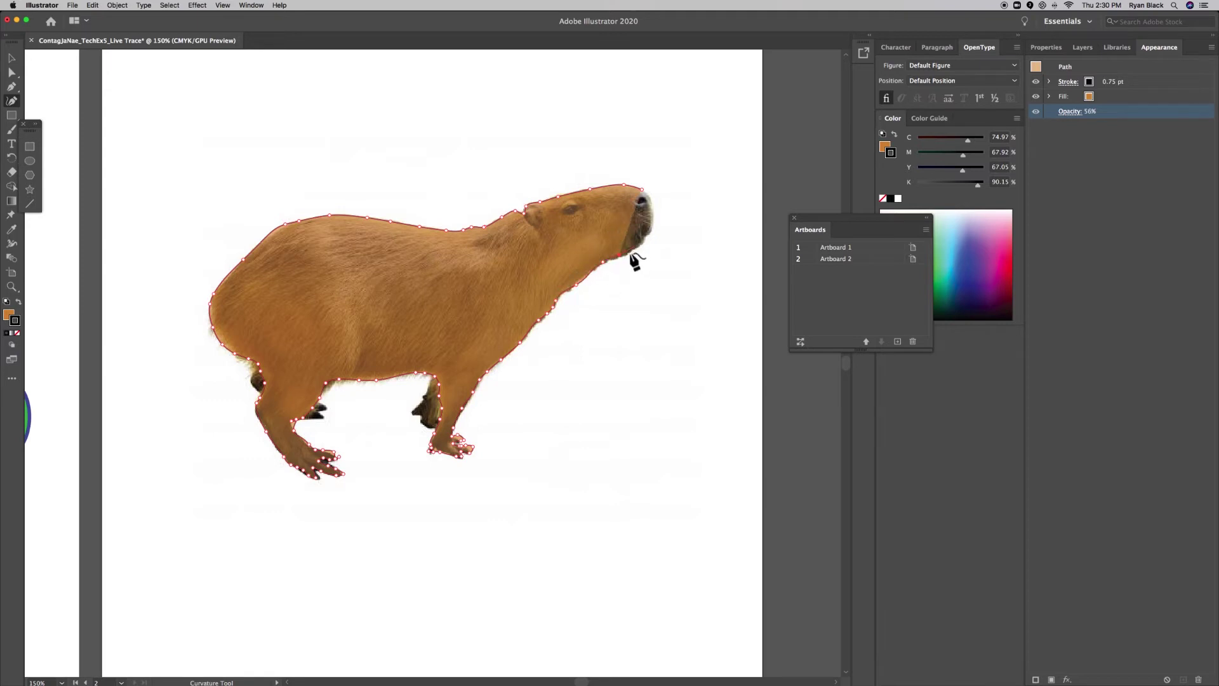
pyautogui.click(630, 253)
pyautogui.click(644, 237)
pyautogui.click(651, 219)
pyautogui.click(643, 189)
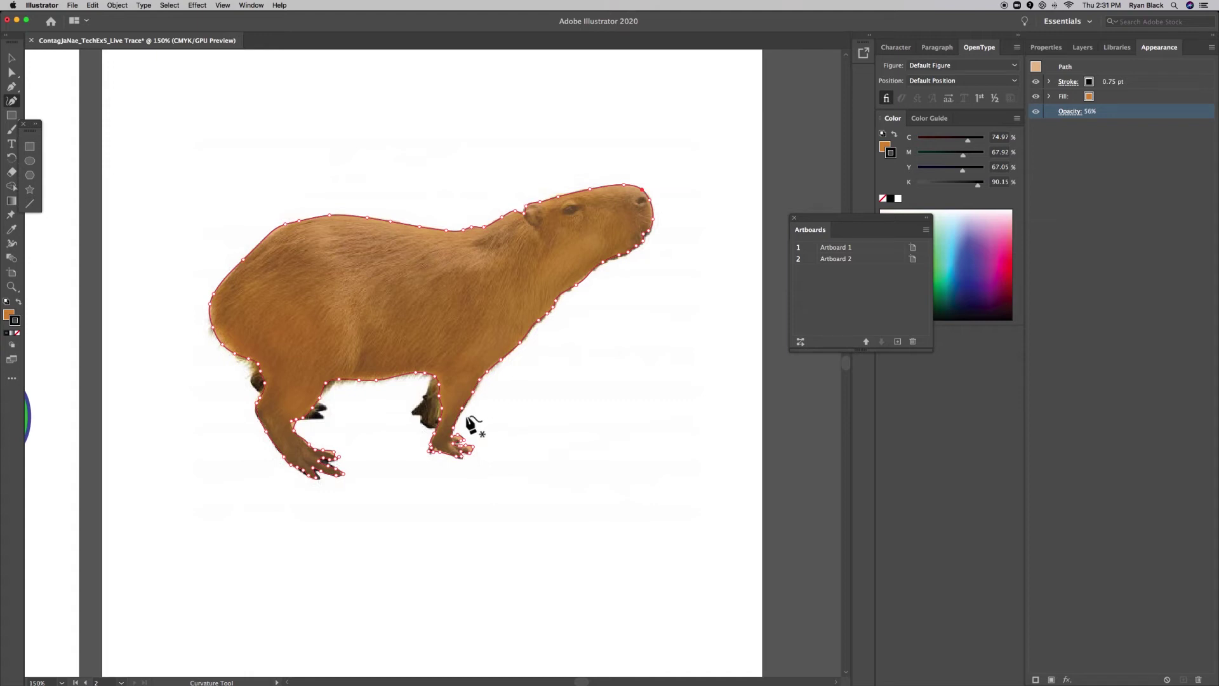
# - Raise the closed outline's opacity to 100%
pyautogui.click(1071, 112)
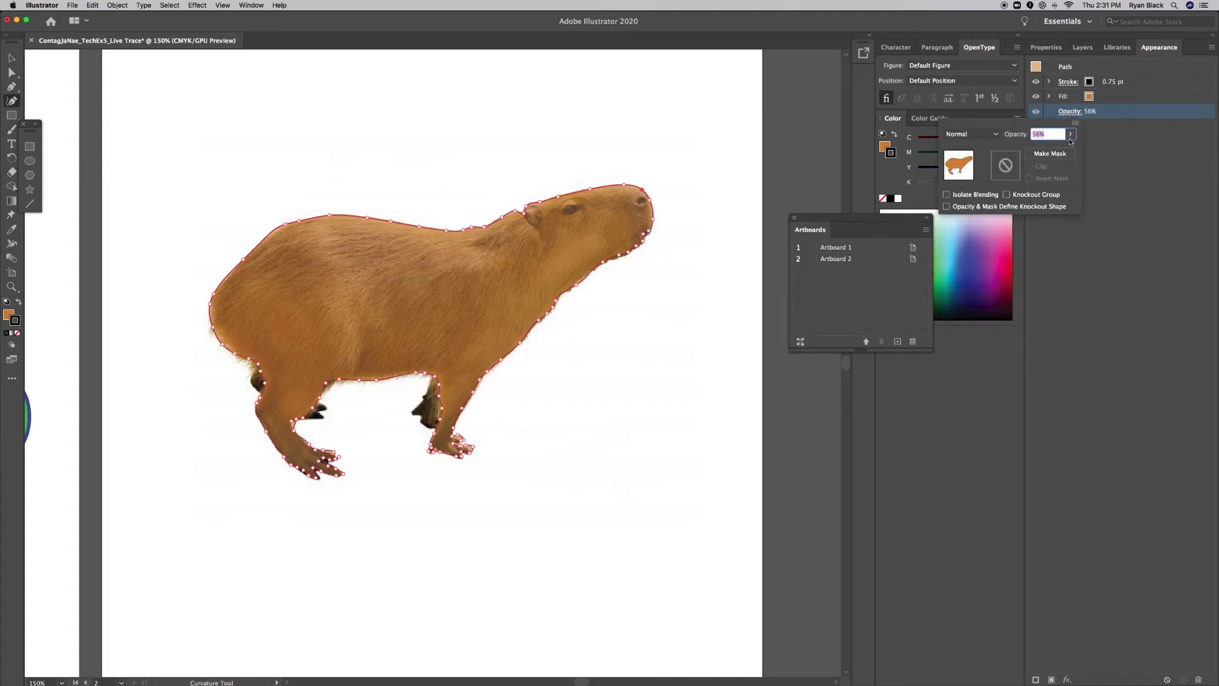
pyautogui.click(1070, 136)
pyautogui.moveTo(1050, 150); pyautogui.dragTo(1080, 155)
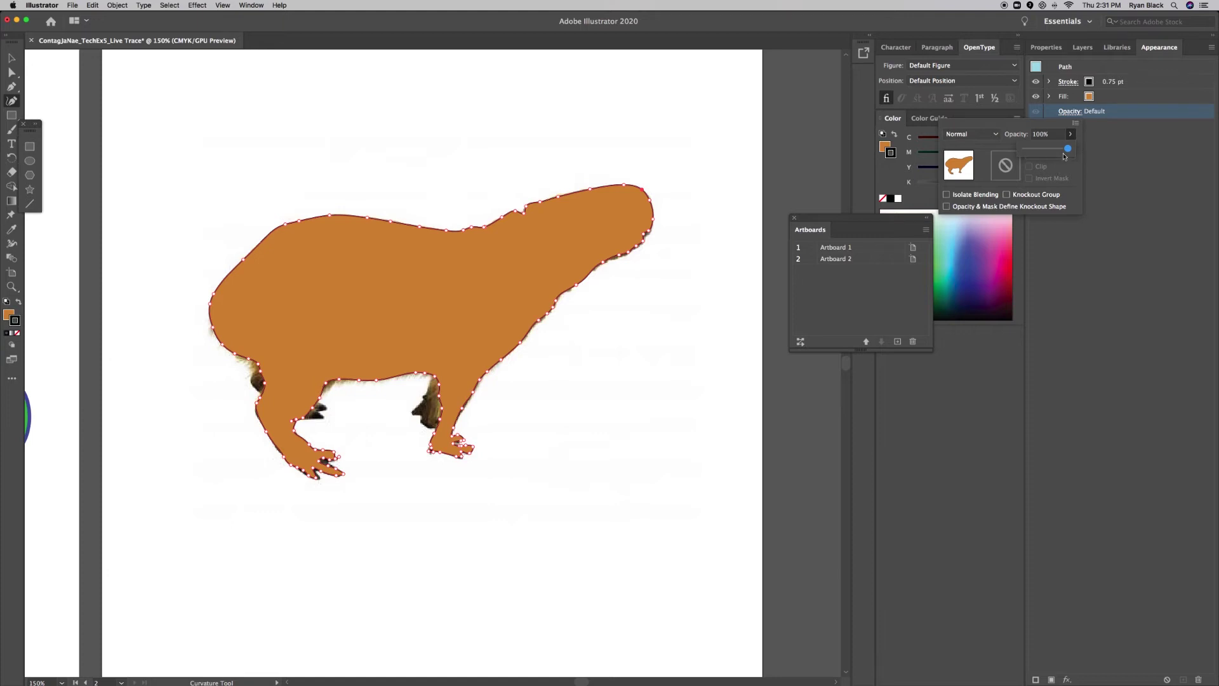
# - Lower the capybara silhouette to 48% opacity and show the Layers panel
pyautogui.moveTo(1044, 156); pyautogui.dragTo(1045, 156)
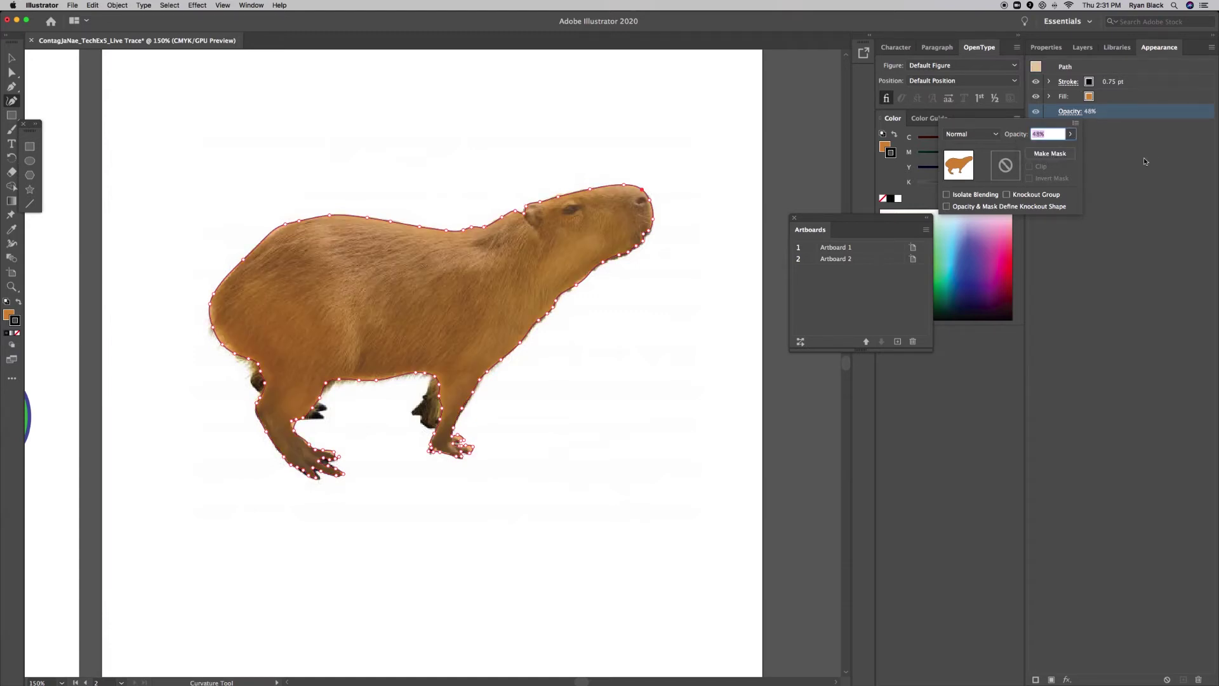
pyautogui.click(1081, 50)
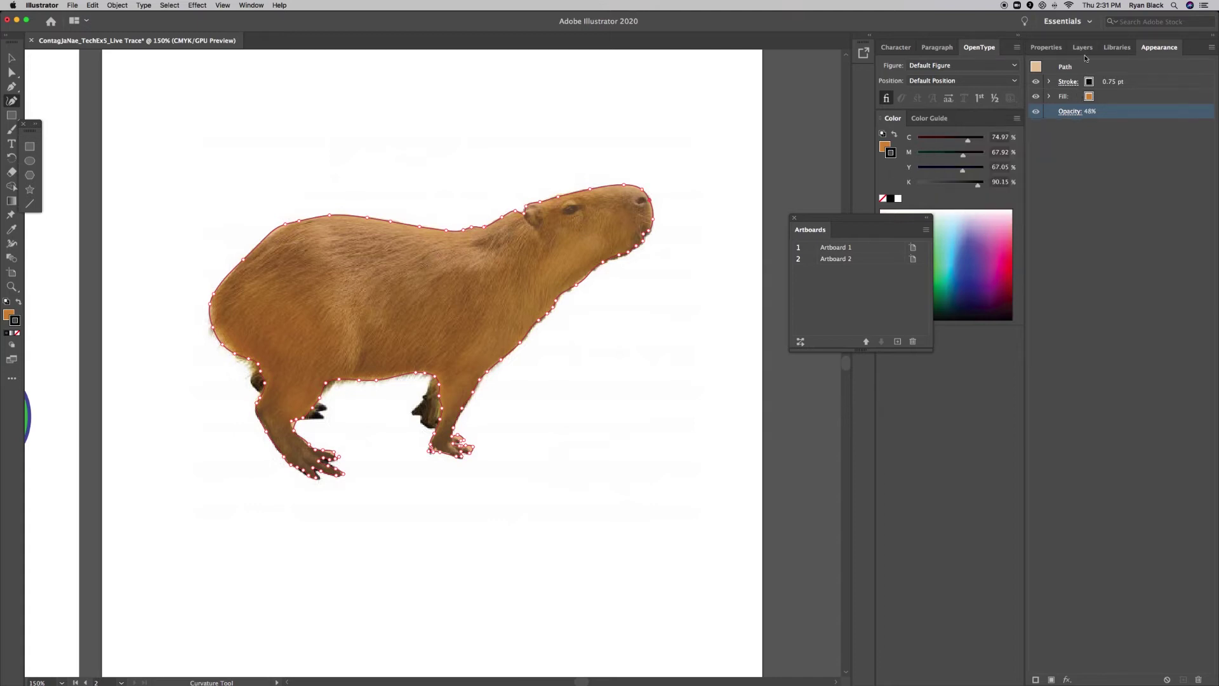
pyautogui.click(1084, 48)
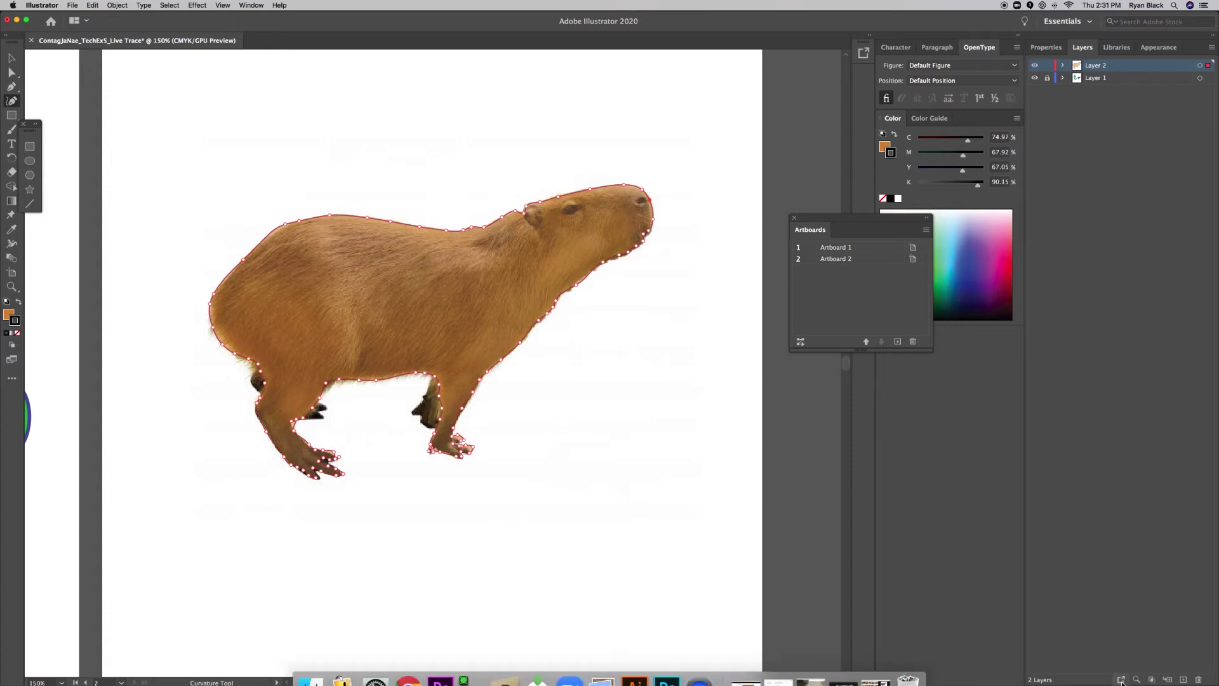
# - Add Layer 3, lock Layer 2, and trace a closed shape on the inner hind leg
pyautogui.click(1184, 680)
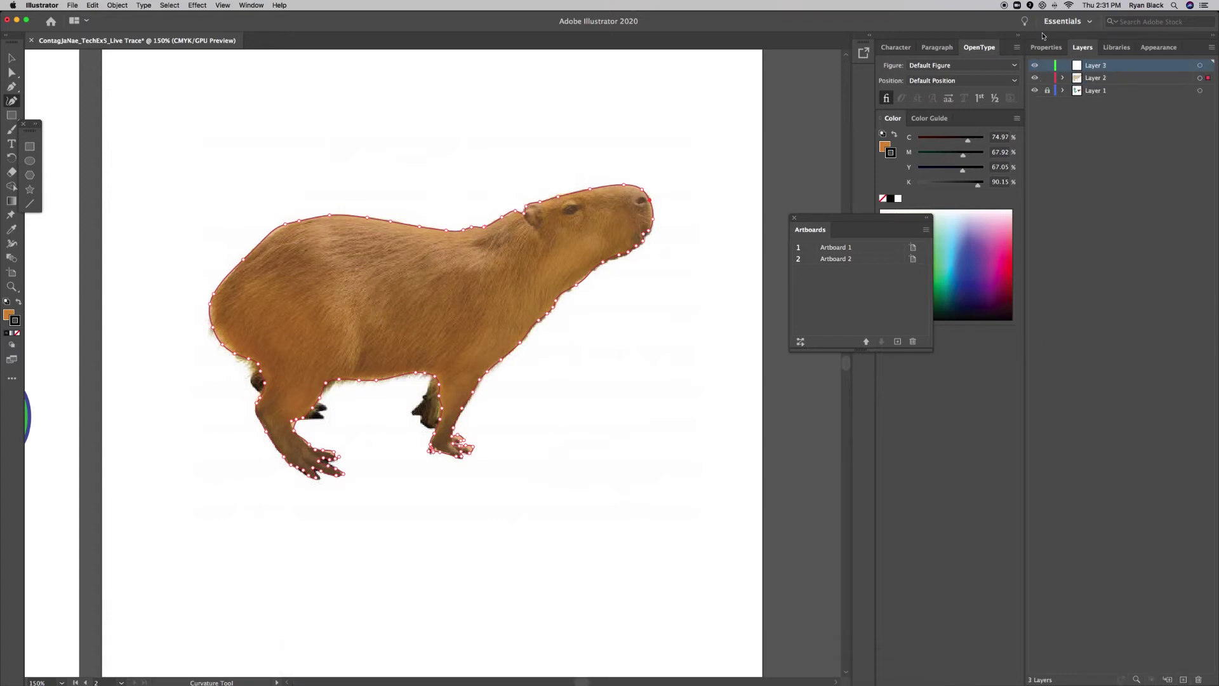
pyautogui.click(1047, 77)
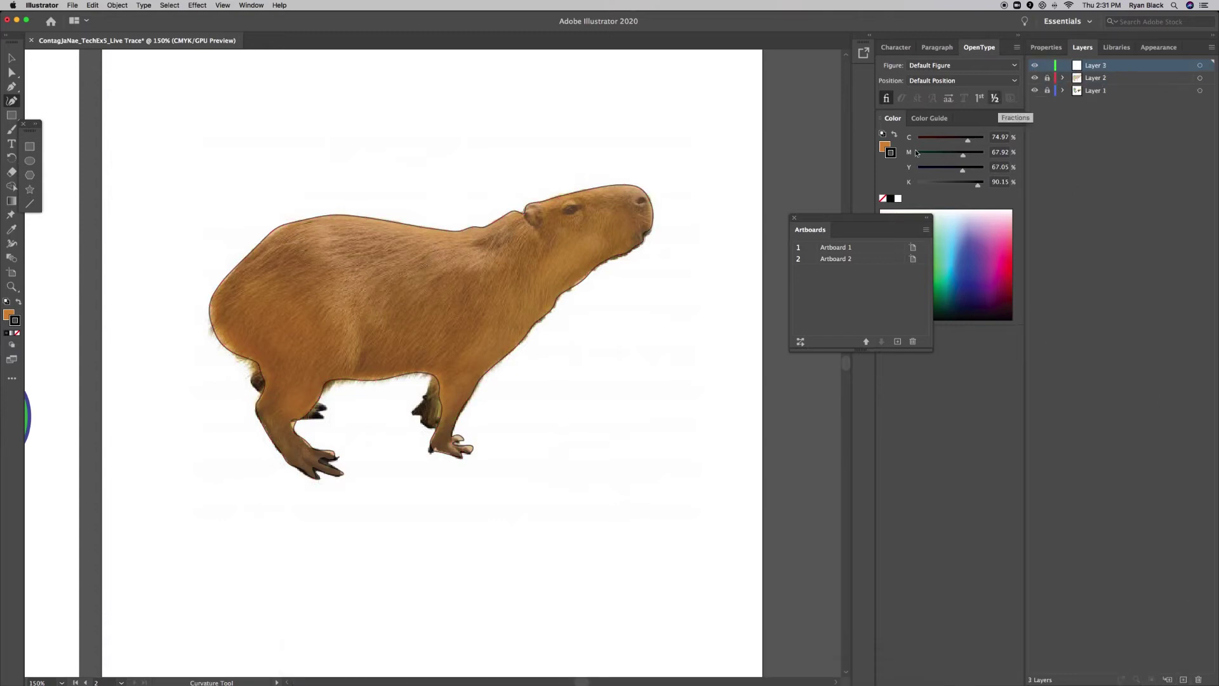
pyautogui.click(251, 360)
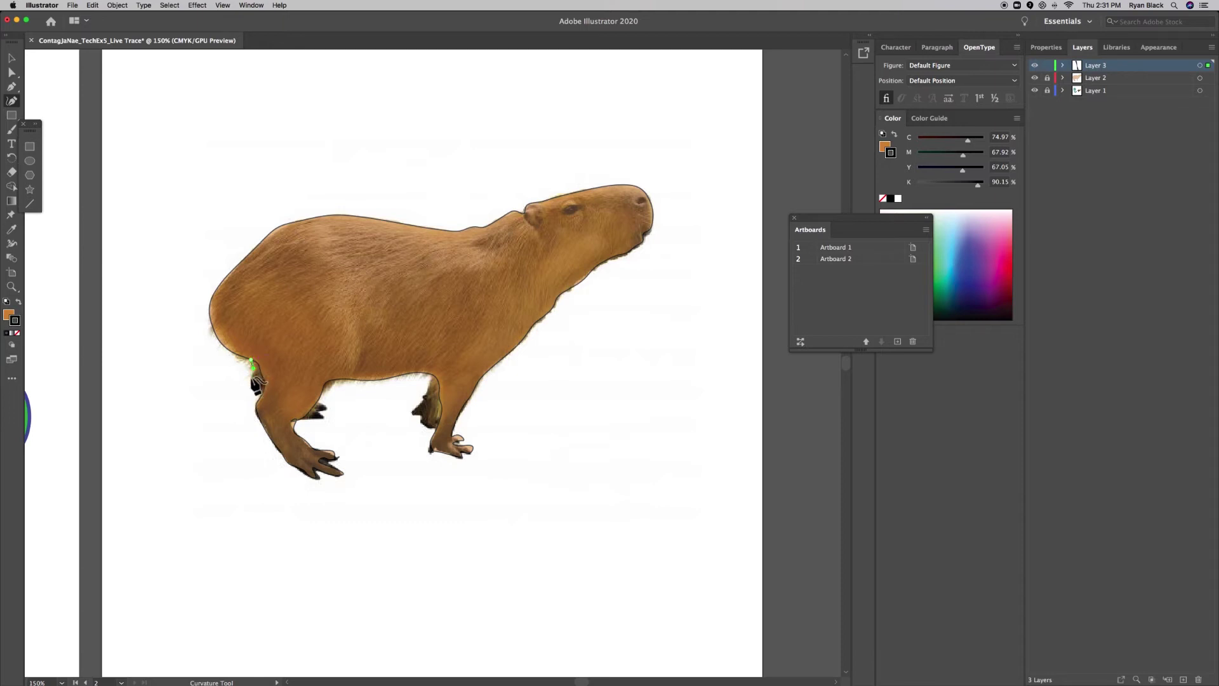
pyautogui.click(250, 378)
pyautogui.click(256, 389)
pyautogui.click(262, 394)
pyautogui.click(252, 360)
# - Trace a small closed shape in the shaded area under the hind leg
pyautogui.click(301, 419)
pyautogui.click(309, 417)
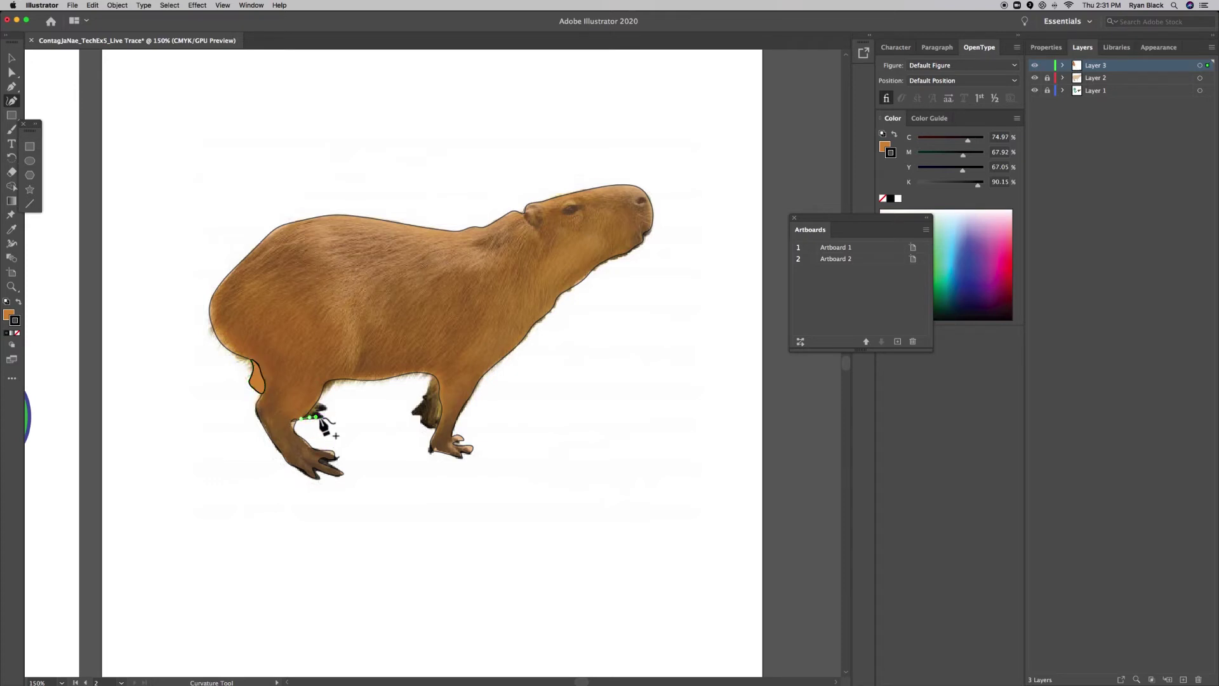
pyautogui.click(321, 417)
pyautogui.click(331, 408)
pyautogui.click(317, 404)
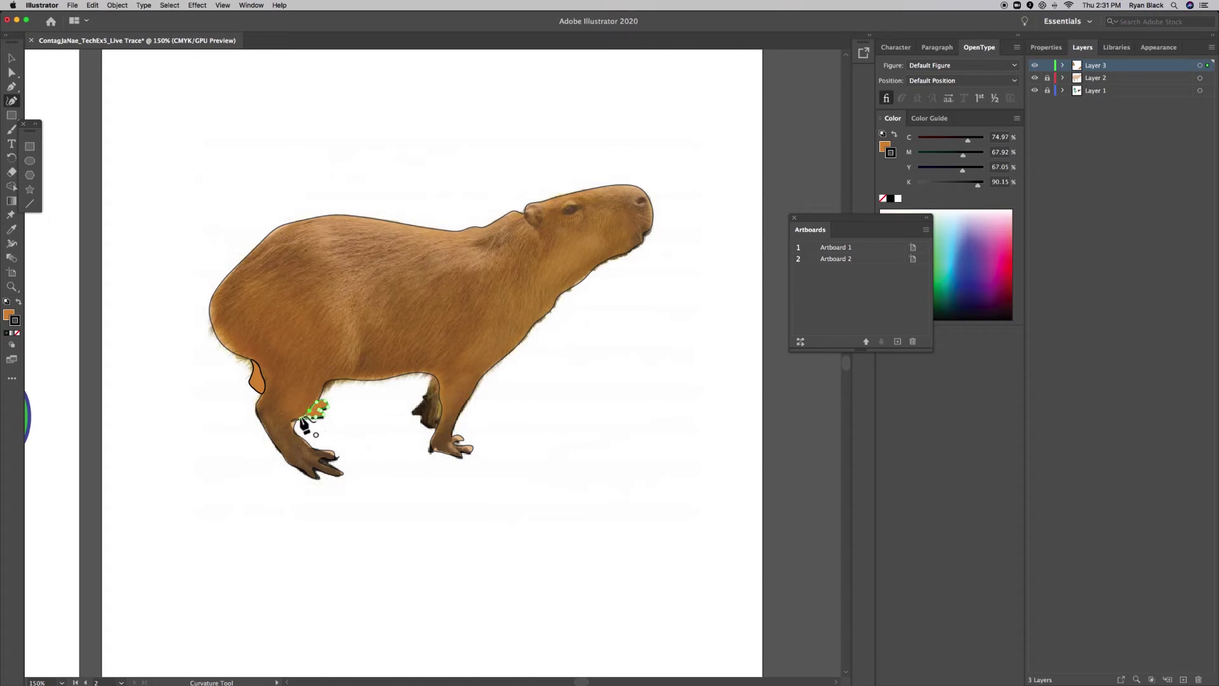
pyautogui.click(302, 420)
# - Trace and close a shape for the far-side front leg
pyautogui.click(432, 376)
pyautogui.click(422, 397)
pyautogui.click(414, 410)
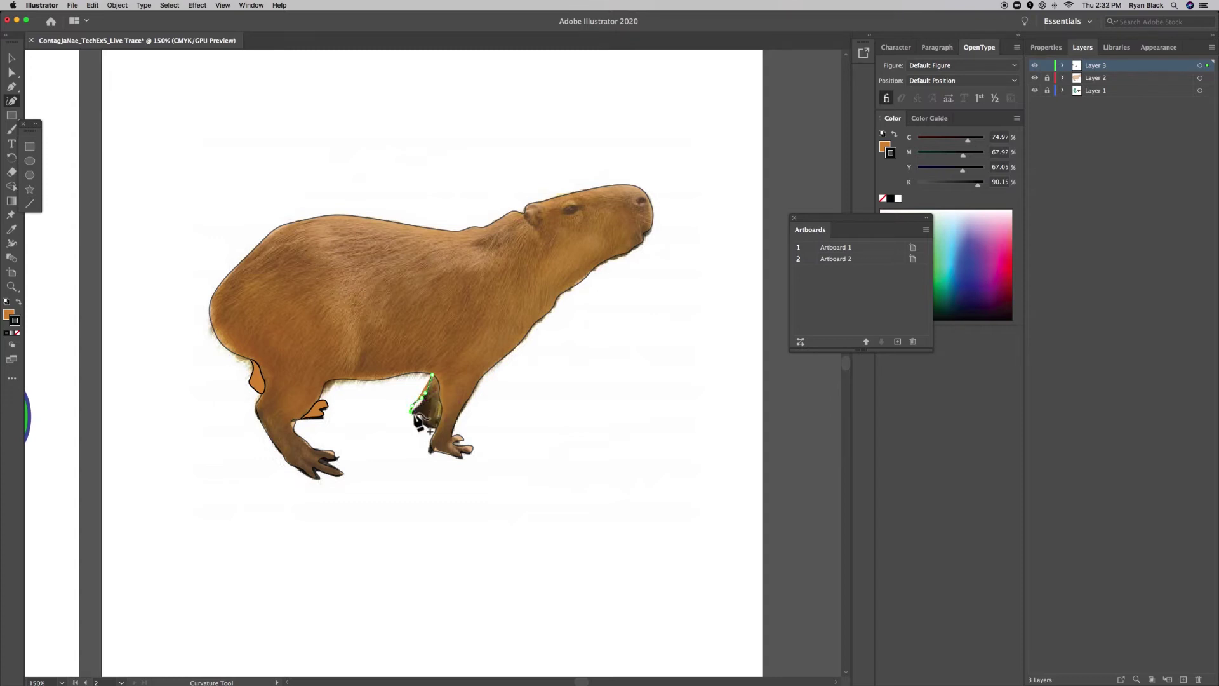
pyautogui.click(422, 412)
pyautogui.click(423, 421)
pyautogui.click(431, 427)
pyautogui.click(433, 426)
pyautogui.click(432, 376)
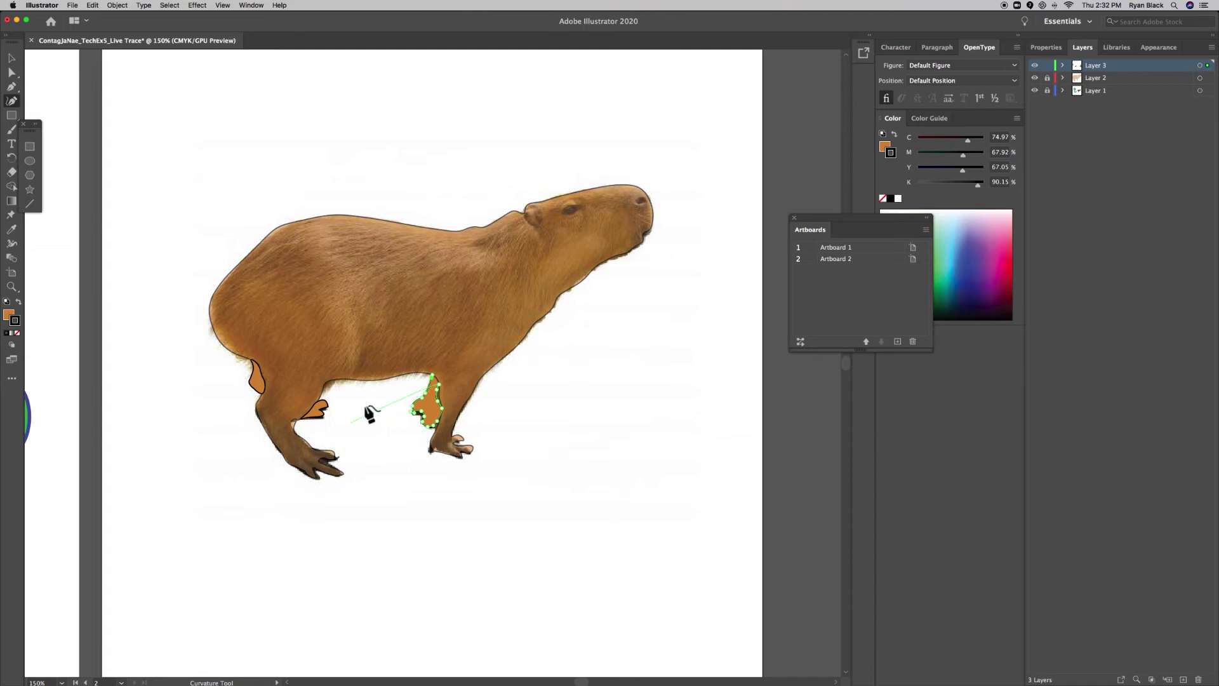
pyautogui.click(431, 375)
pyautogui.click(438, 385)
pyautogui.click(433, 378)
# - Switch to the Selection tool and deselect the finished leg shapes
pyautogui.click(1099, 179)
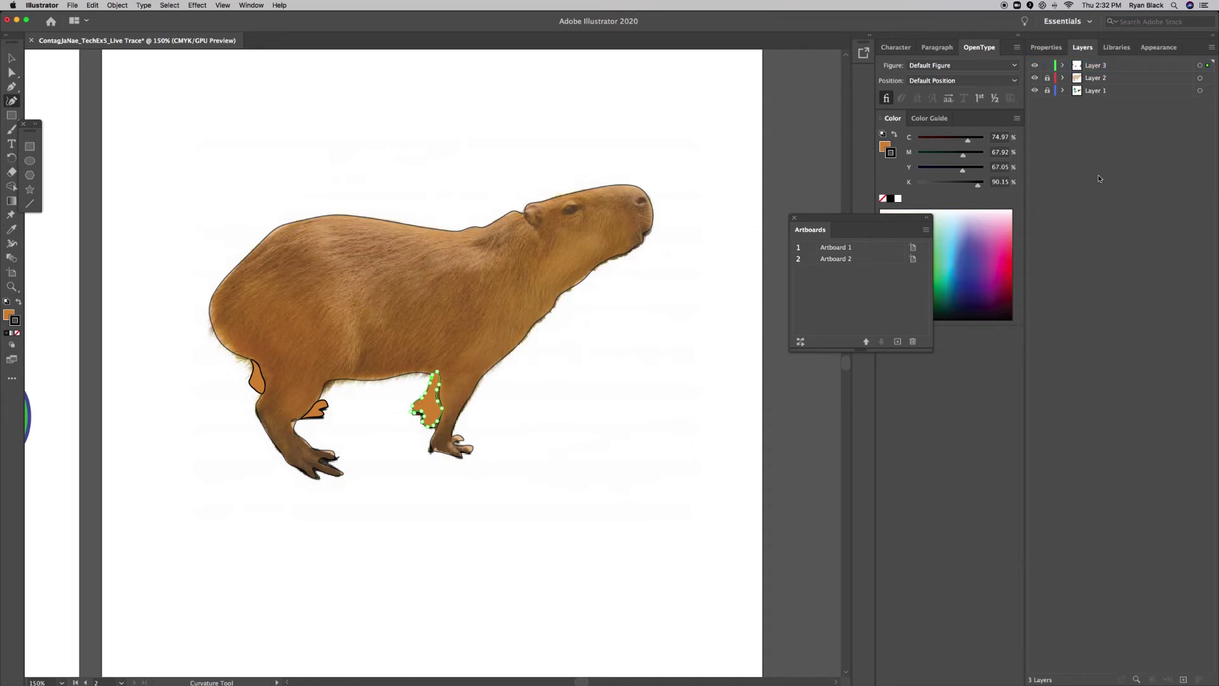
pyautogui.press('v')
pyautogui.click(606, 484)
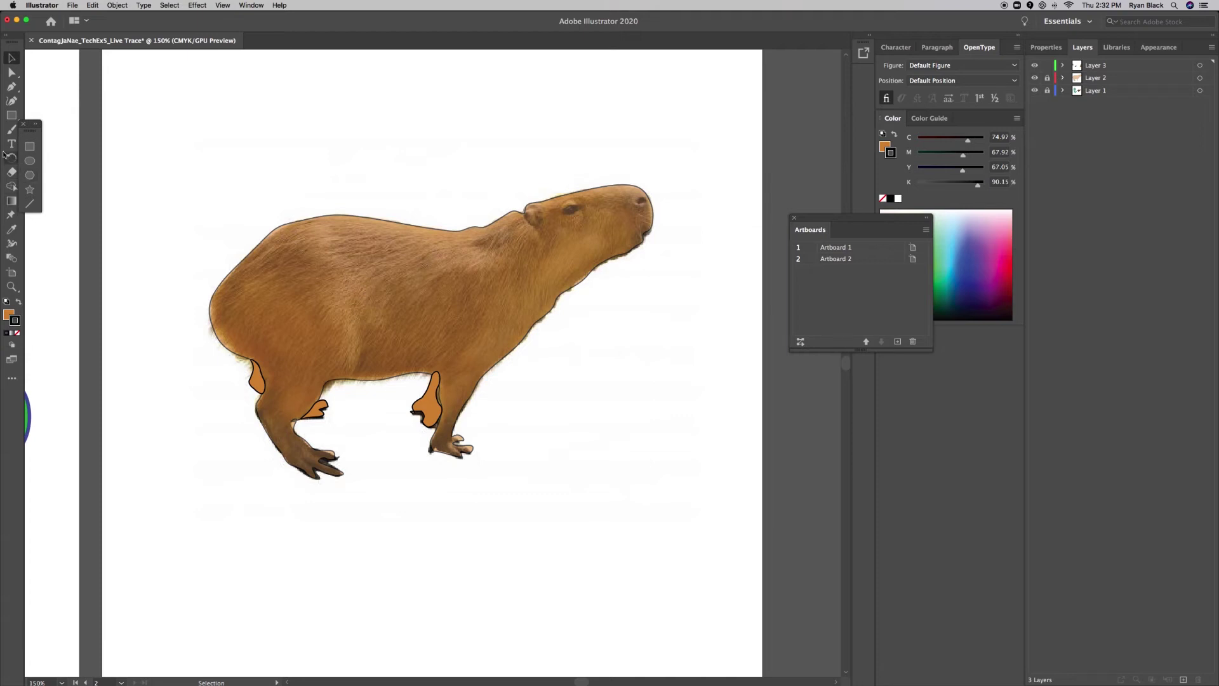
# - Draw a black oval eye and a small black round nostril with the Ellipse tool
pyautogui.click(30, 161)
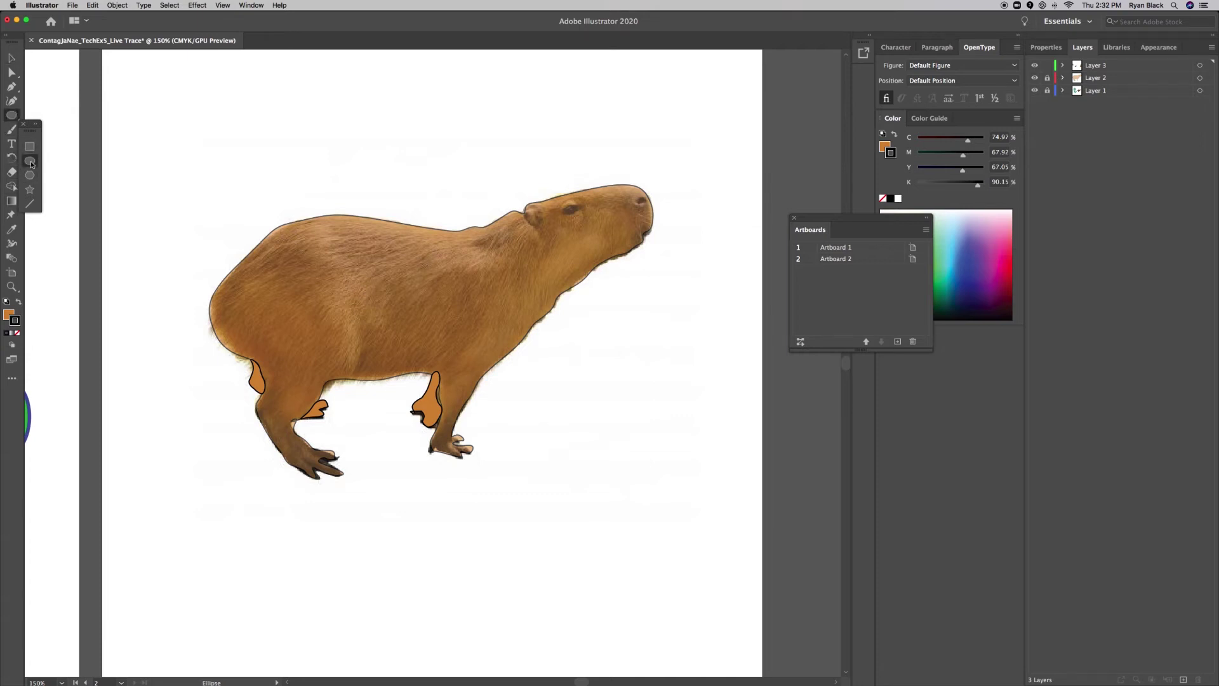
pyautogui.moveTo(570, 209); pyautogui.dragTo(582, 218)
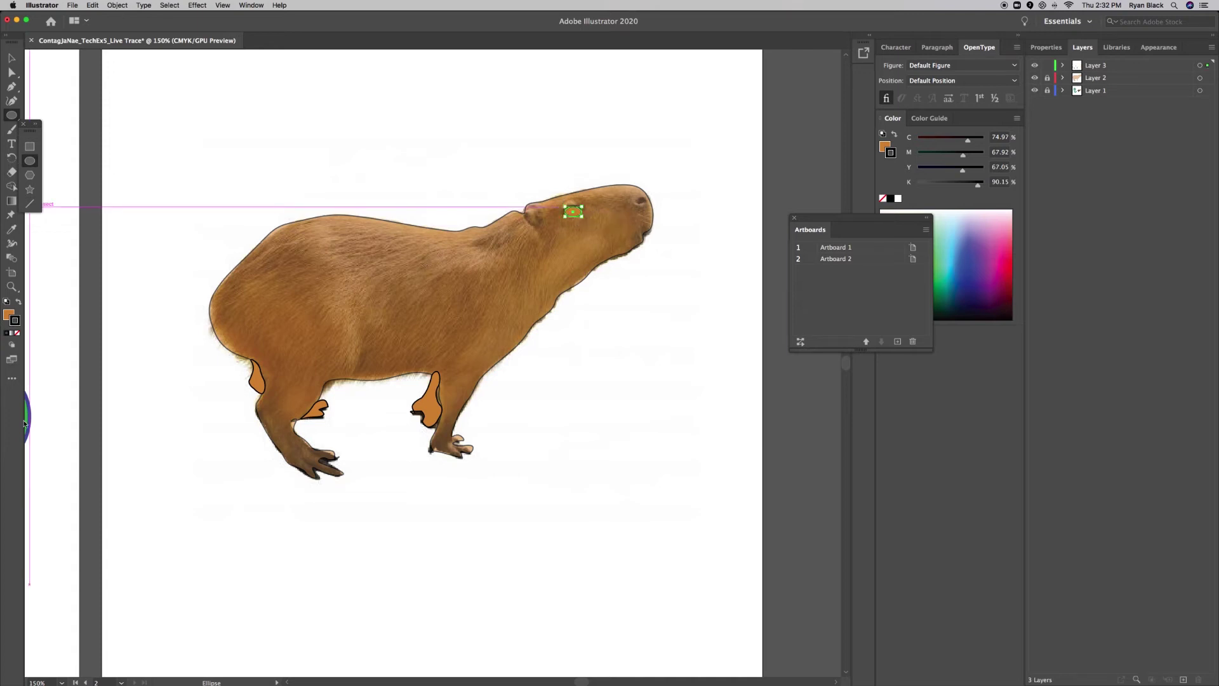
pyautogui.doubleClick(7, 314)
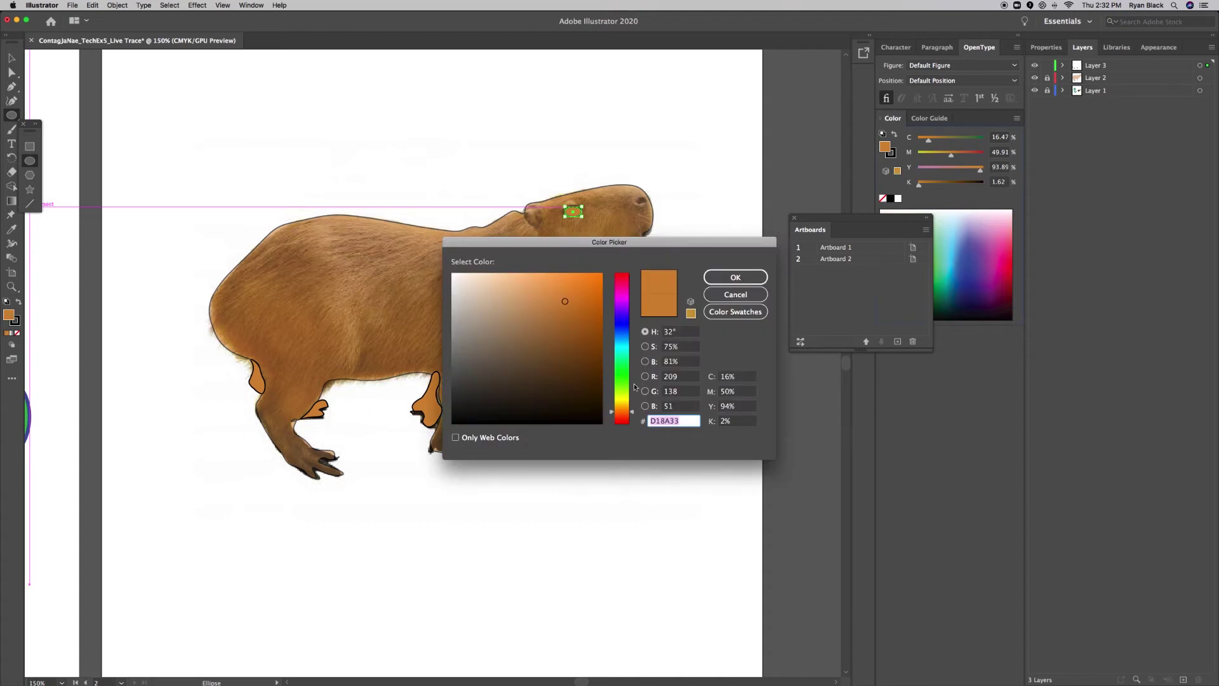
pyautogui.moveTo(588, 403); pyautogui.dragTo(604, 425)
pyautogui.click(737, 278)
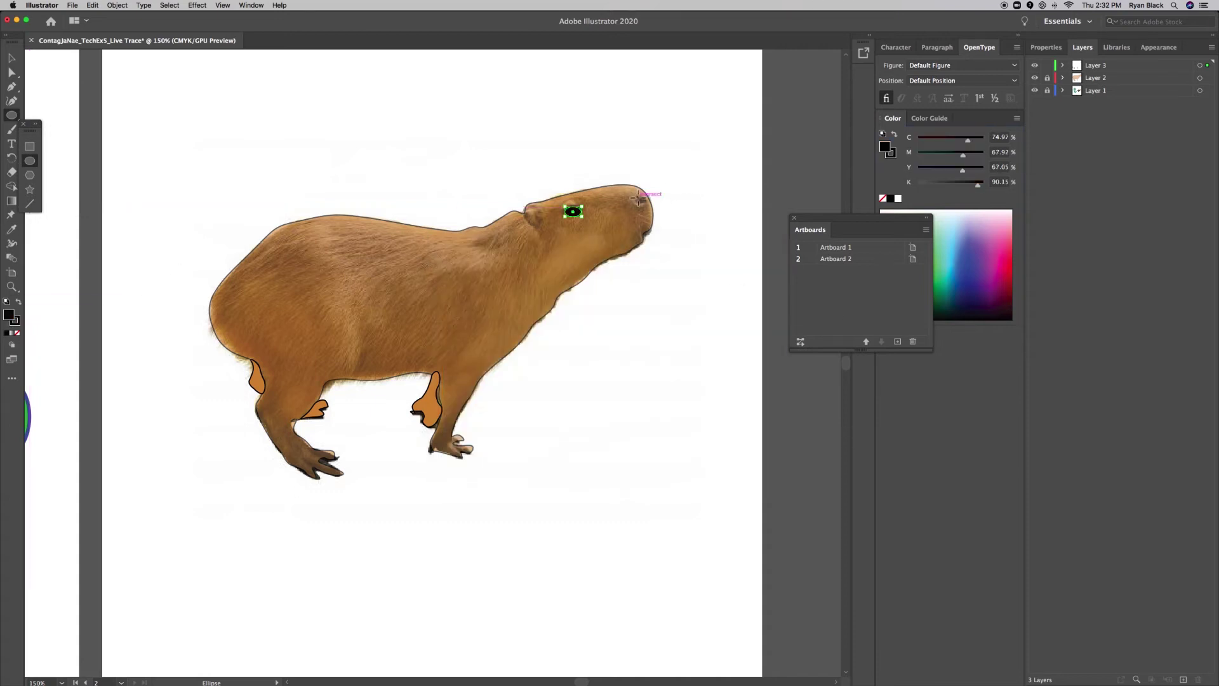
pyautogui.moveTo(638, 197); pyautogui.dragTo(647, 207)
# - Zoom in on the eye and duplicate the nostril circle onto the eye
pyautogui.click(11, 58)
pyautogui.click(575, 218)
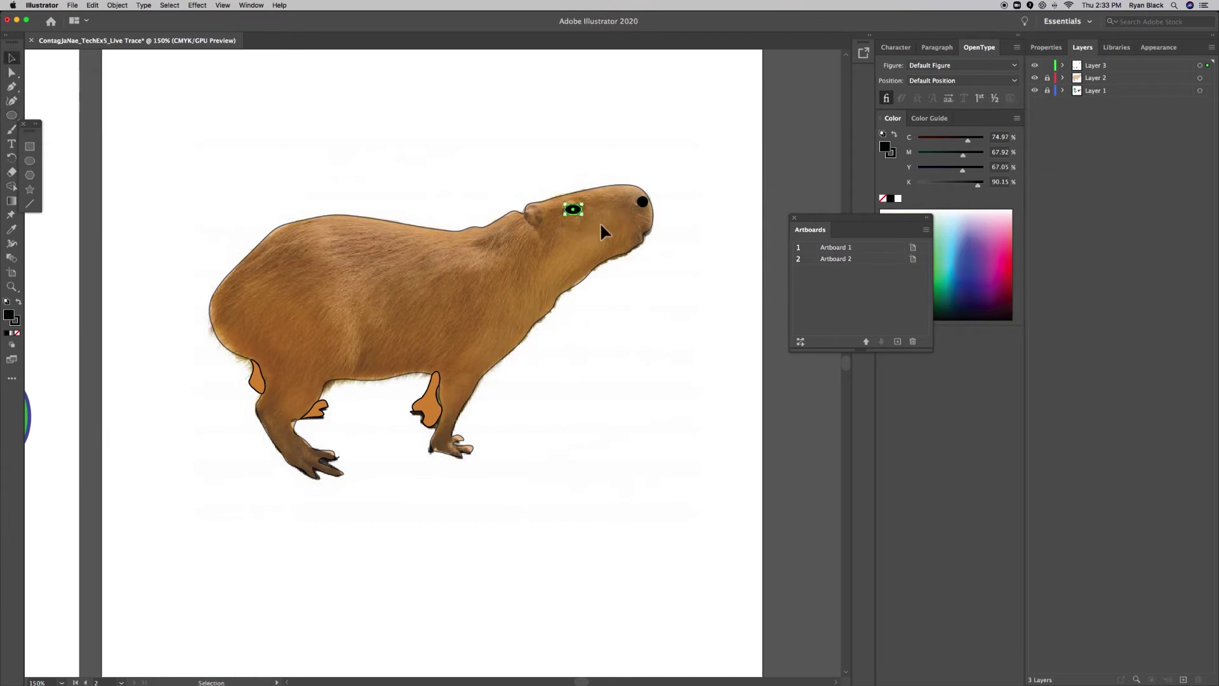
pyautogui.press('super+equal')
pyautogui.press('super+equal')
pyautogui.press('super+equal')
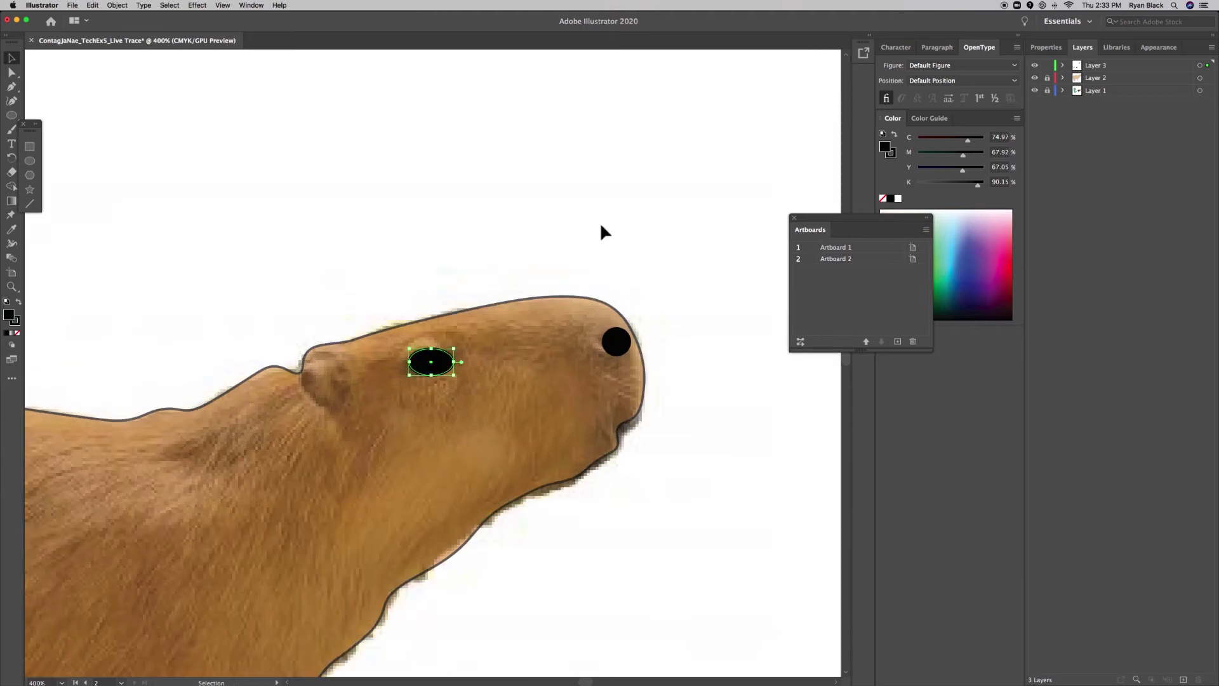
pyautogui.click(621, 342)
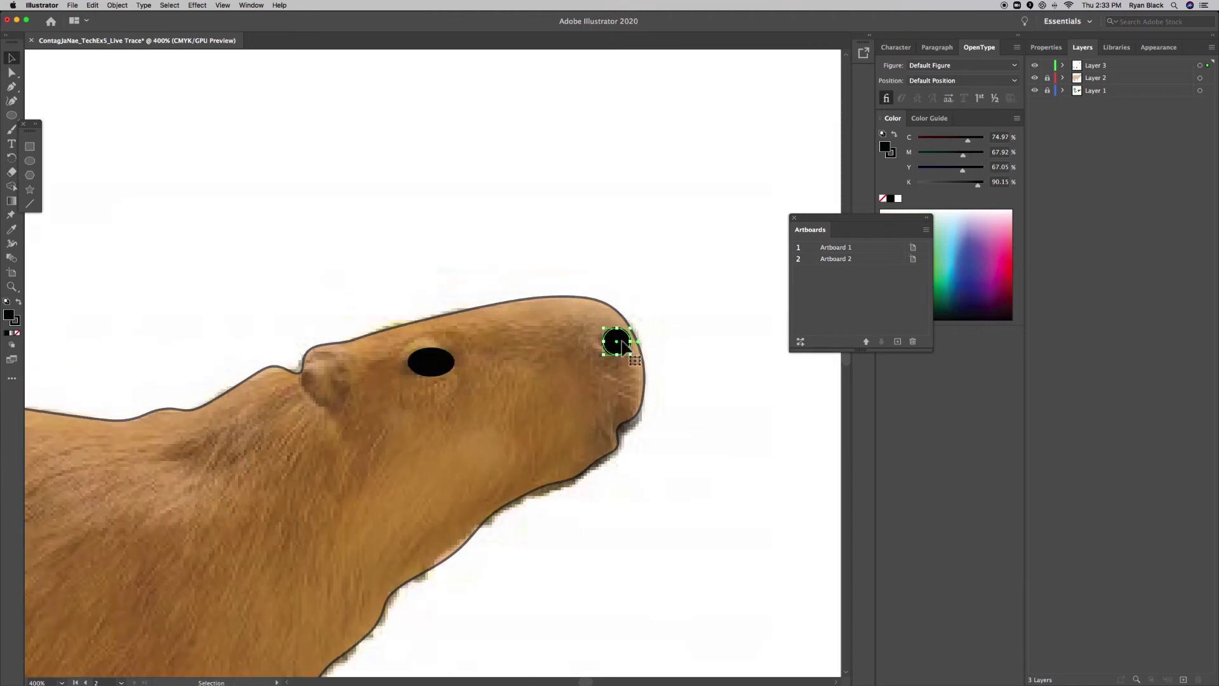
pyautogui.moveTo(622, 341); pyautogui.dragTo(670, 303)
# - Fill the copy off-white FFFCF8, shrink it into an eye highlight, and zoom out
pyautogui.doubleClick(8, 314)
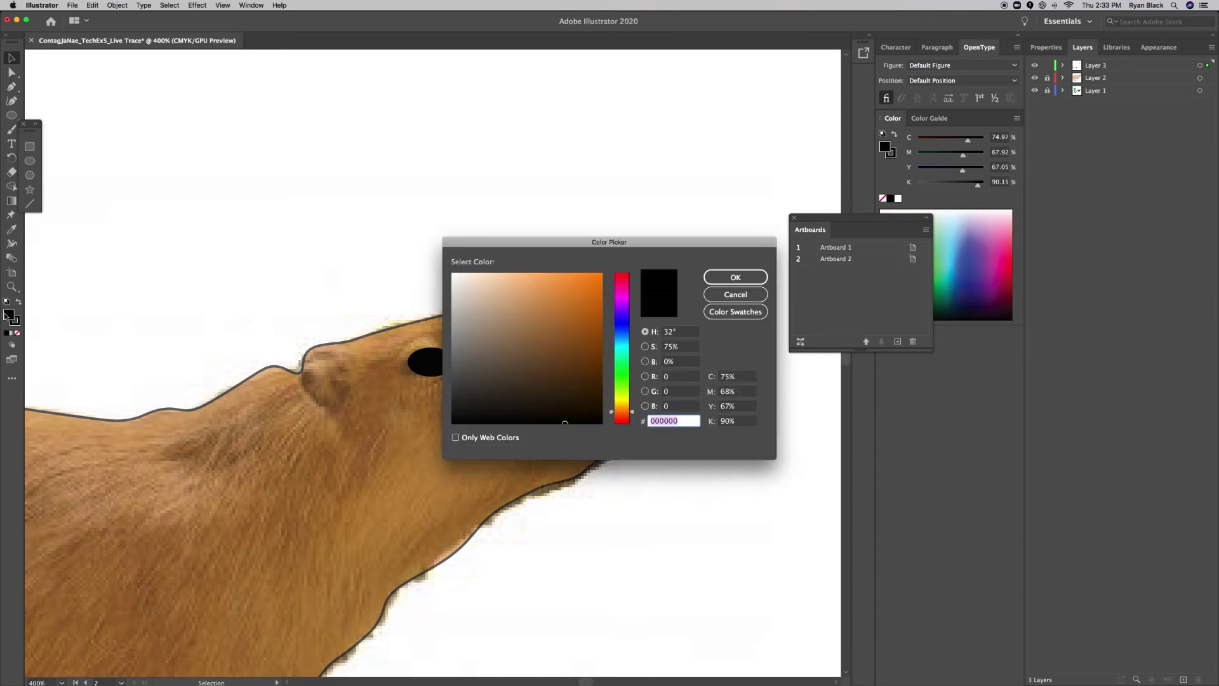
pyautogui.click(453, 275)
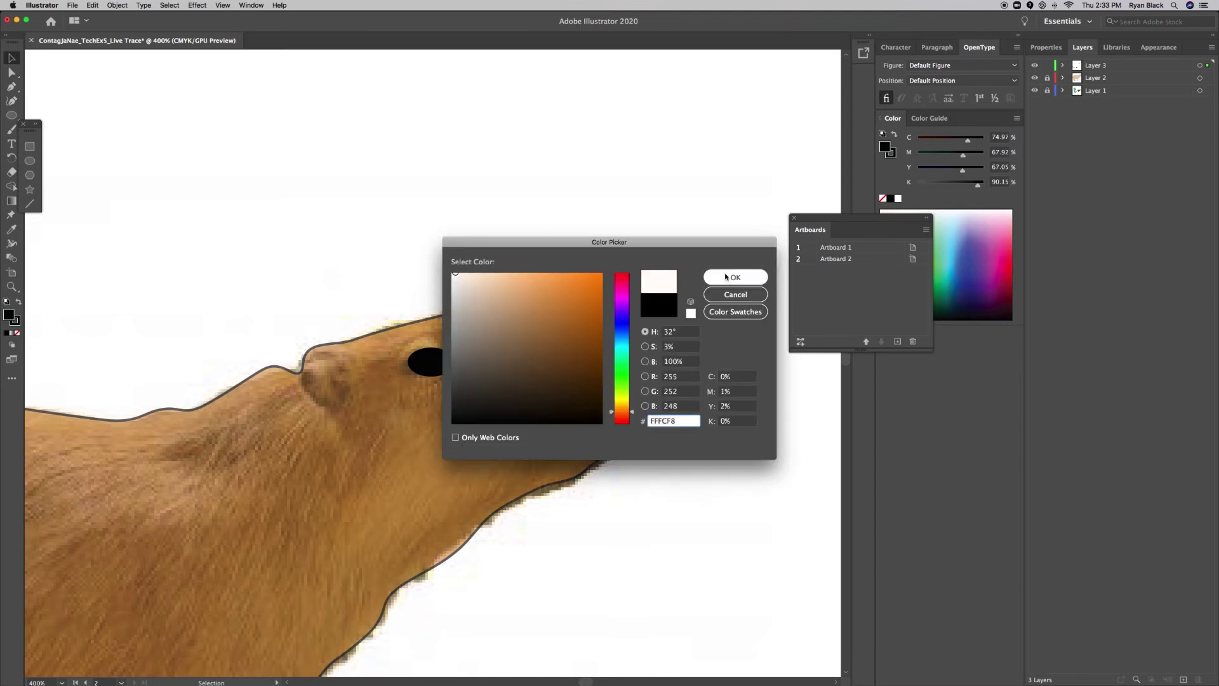
pyautogui.click(736, 276)
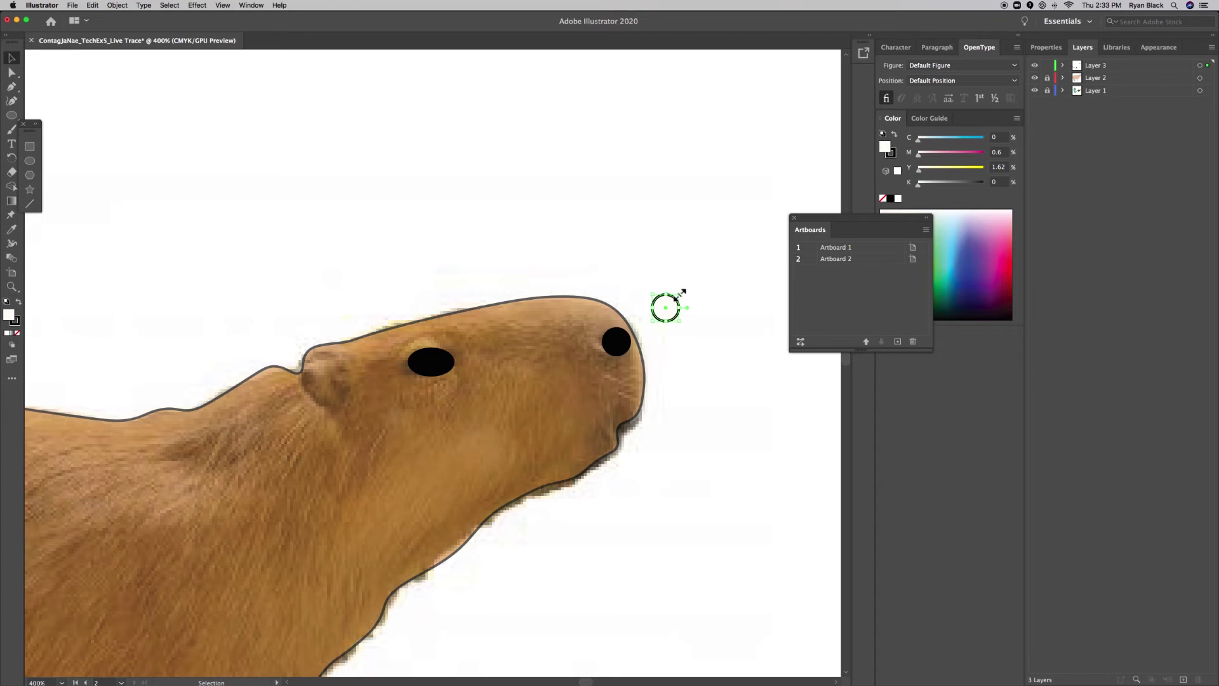
pyautogui.moveTo(682, 294); pyautogui.dragTo(438, 362)
pyautogui.click(781, 417)
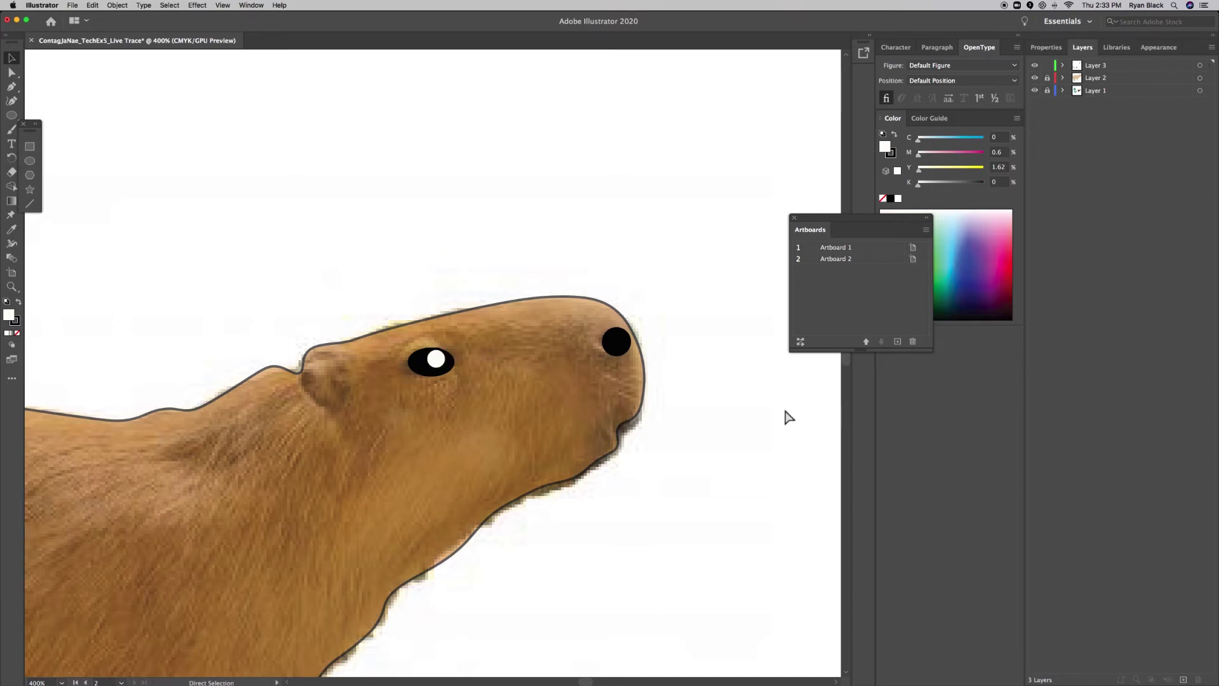
pyautogui.press('super+1')
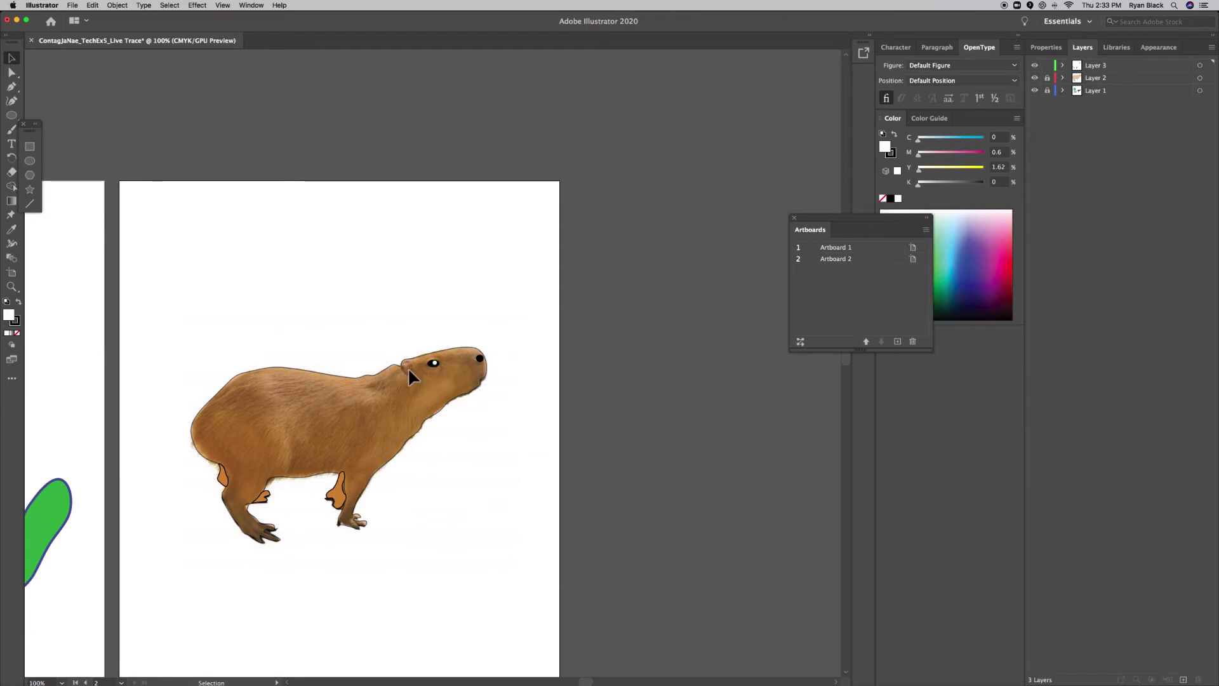
# - Unlock Layer 2 and select the capybara shape
pyautogui.click(1094, 80)
pyautogui.click(1047, 78)
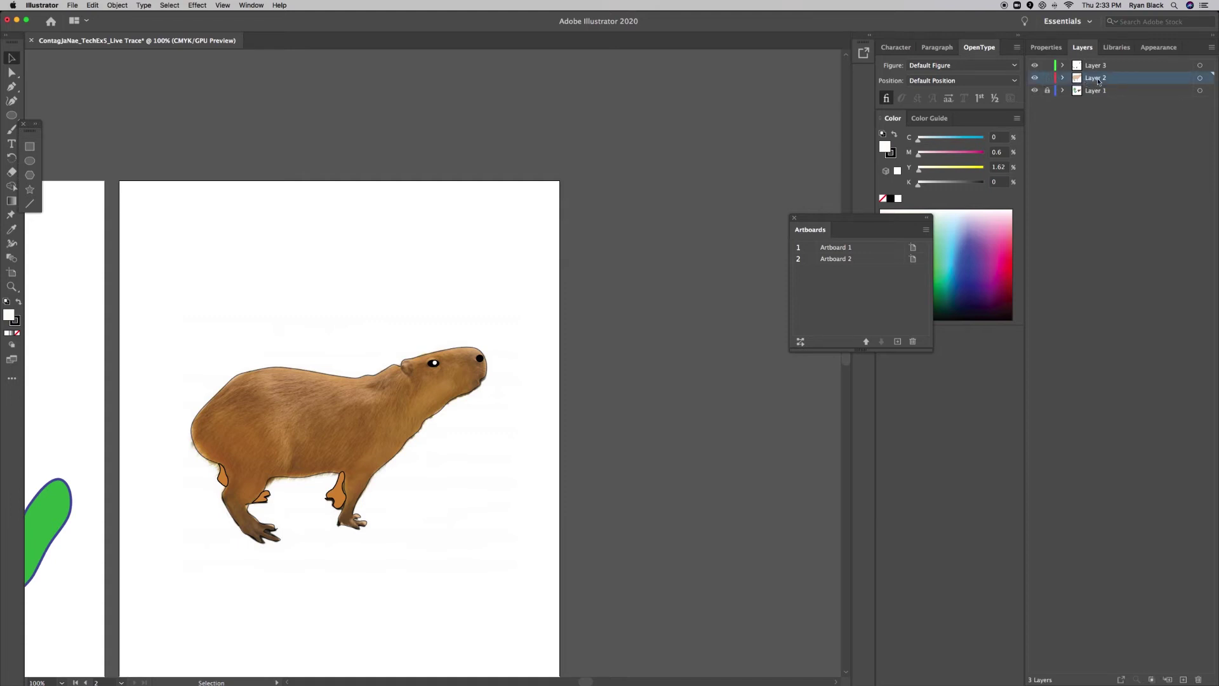
pyautogui.click(232, 439)
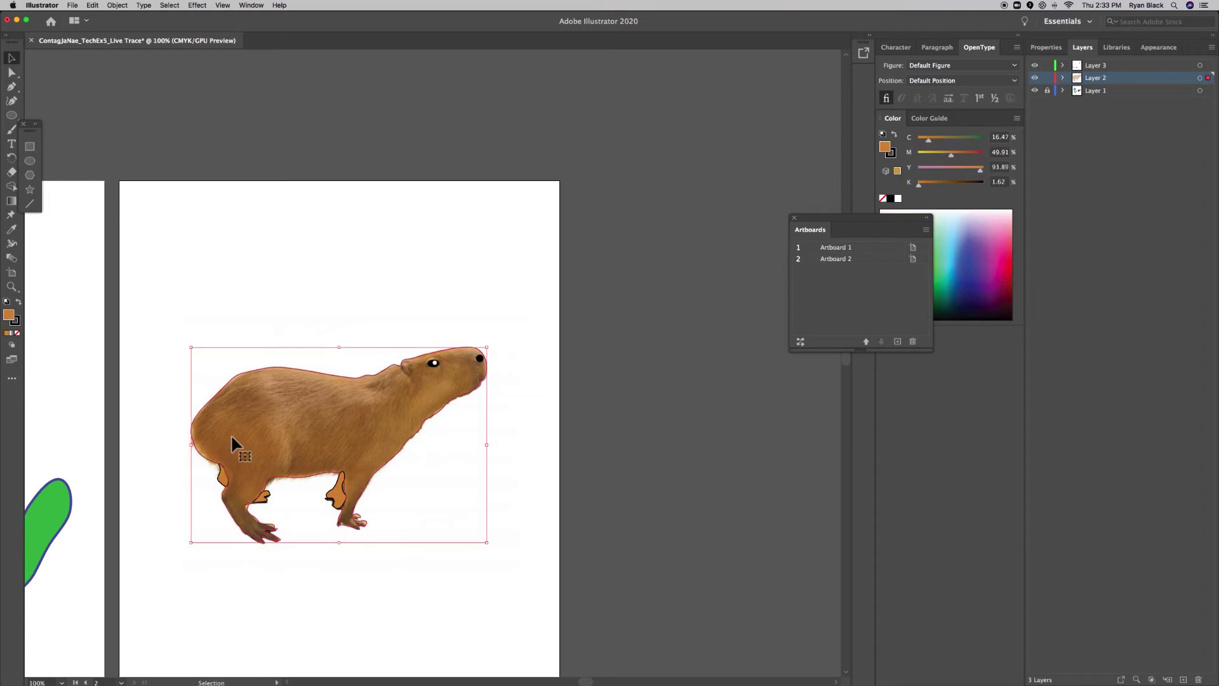
# - Raise the capybara's opacity from 48% to 100% in Appearance, then deselect it
pyautogui.click(1159, 47)
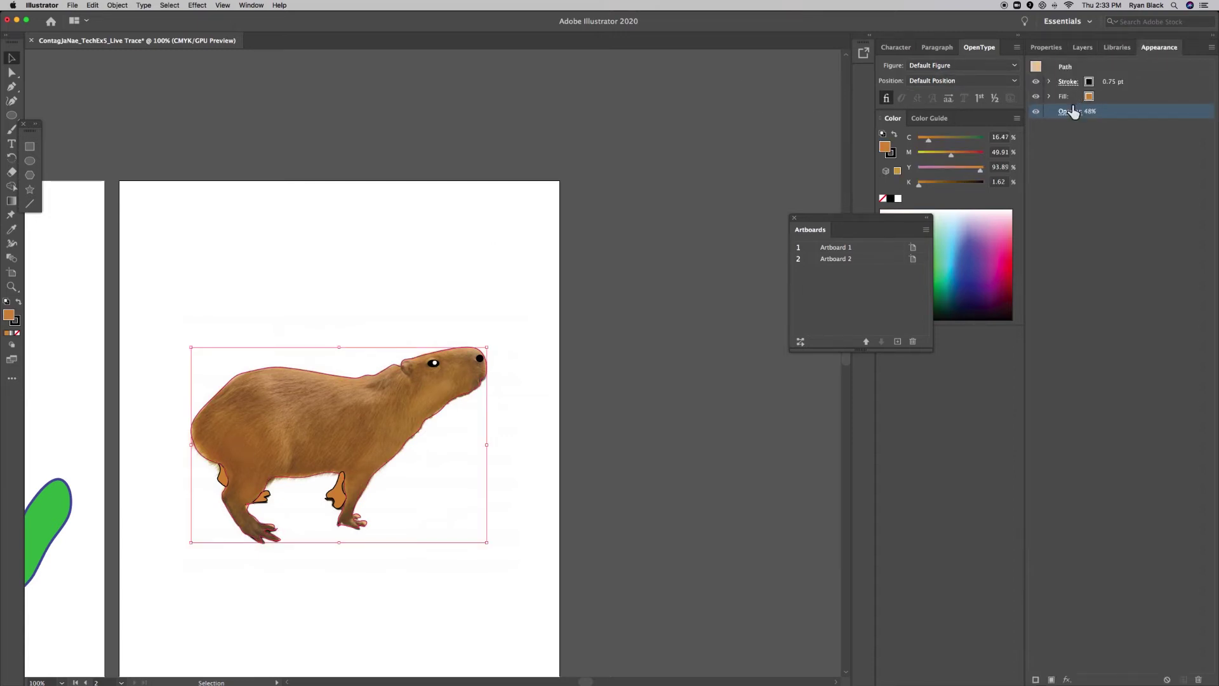
pyautogui.click(1071, 111)
pyautogui.click(1071, 134)
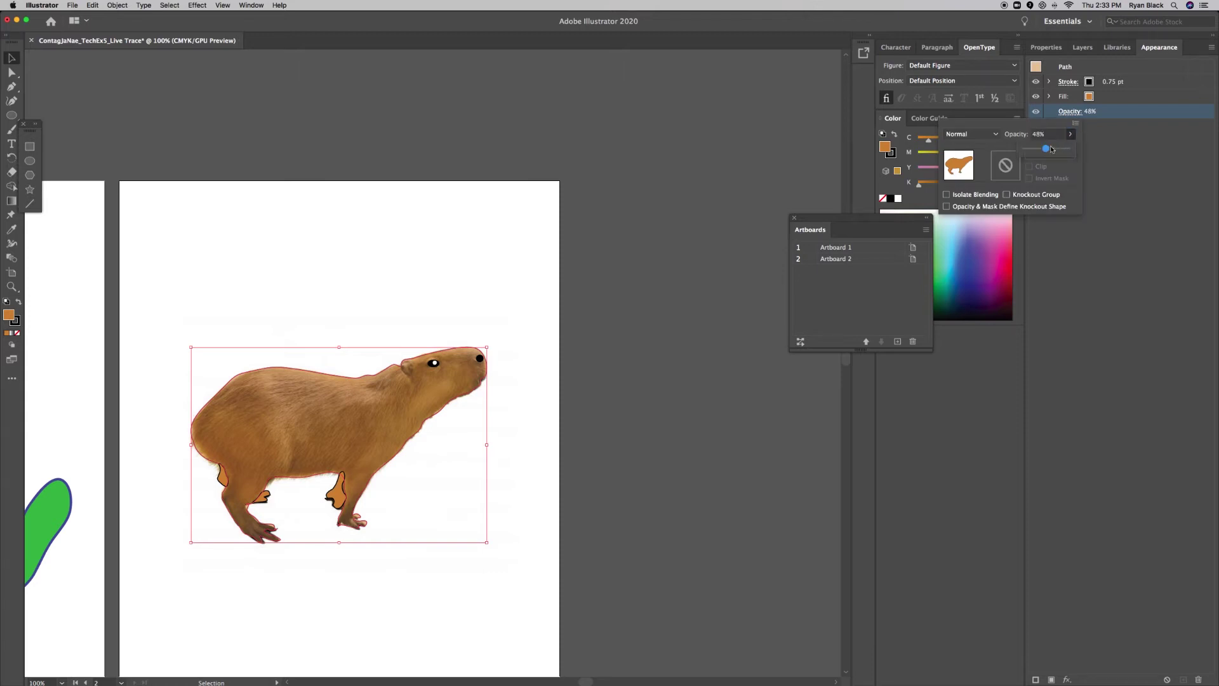
pyautogui.moveTo(1049, 150); pyautogui.dragTo(1098, 154)
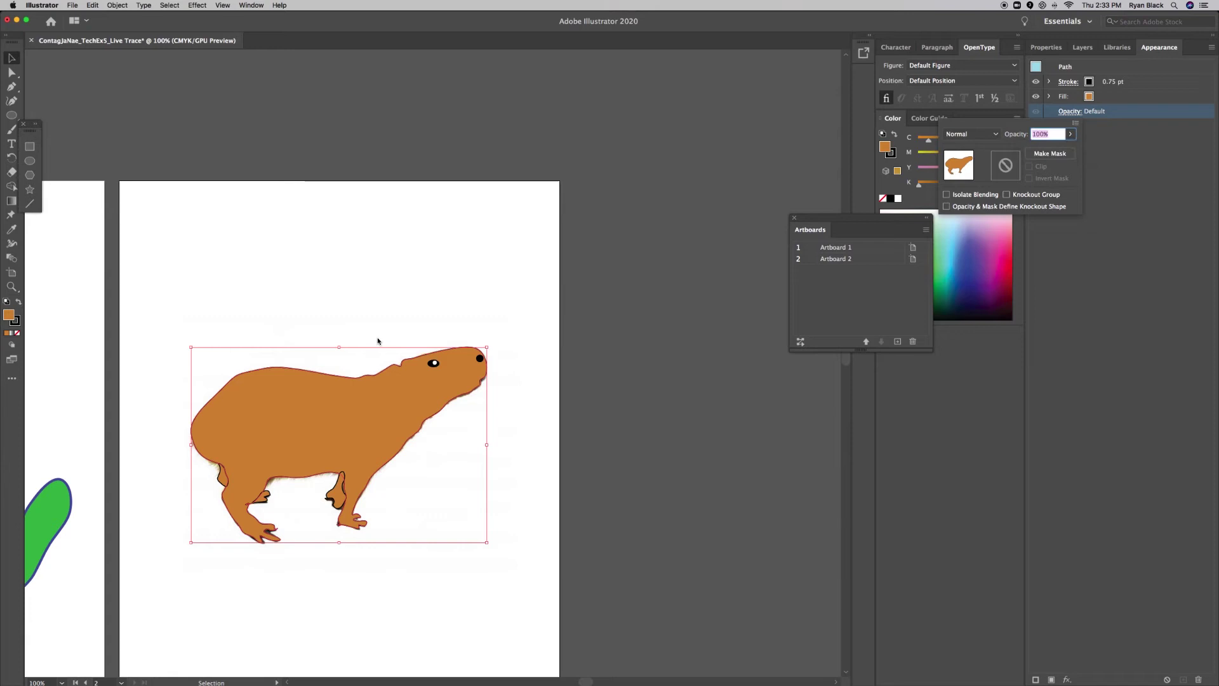
pyautogui.click(378, 300)
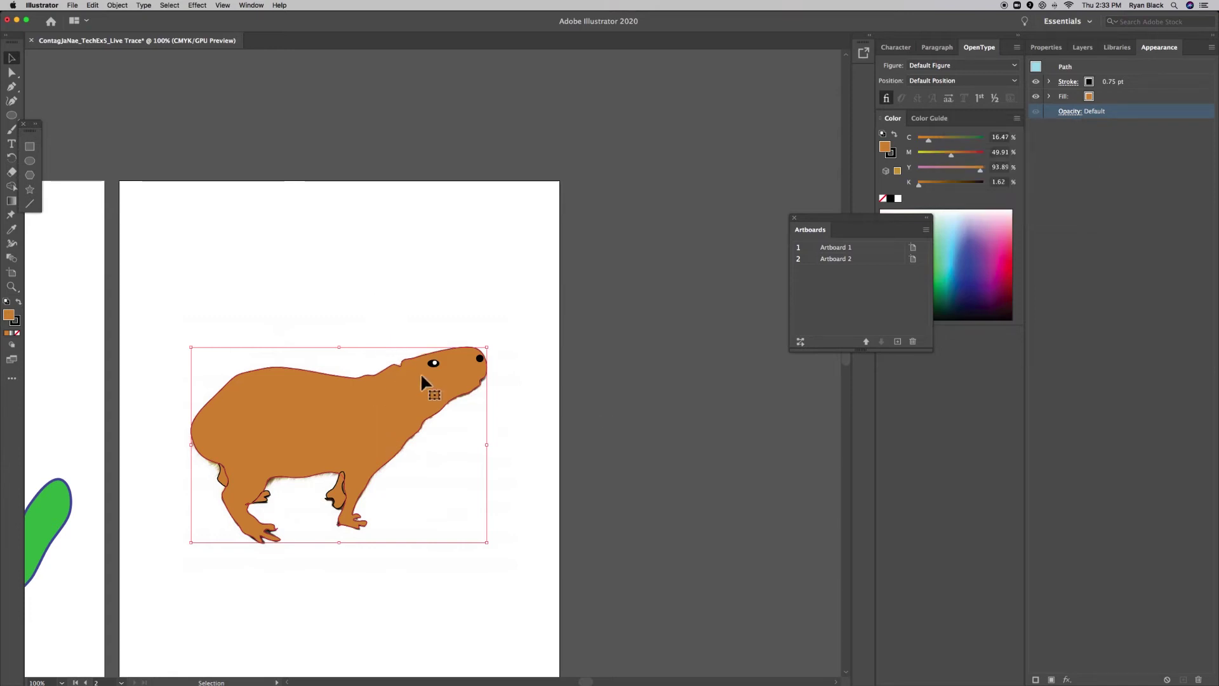
pyautogui.click(528, 455)
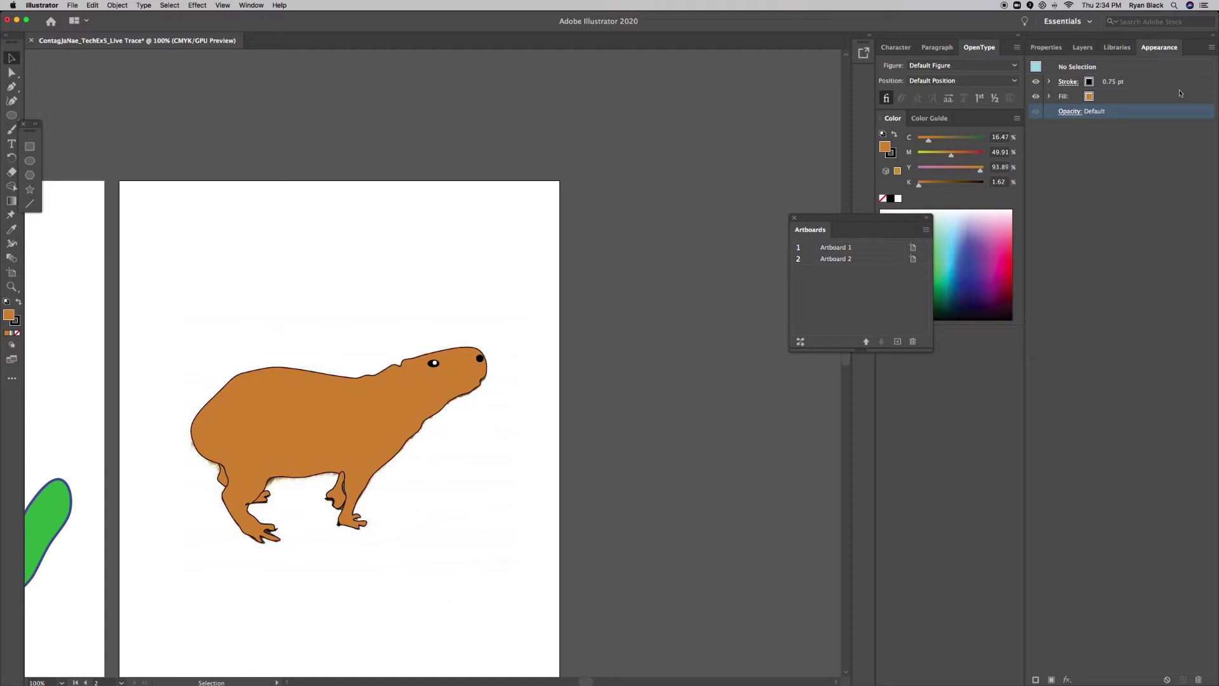
pyautogui.click(1078, 49)
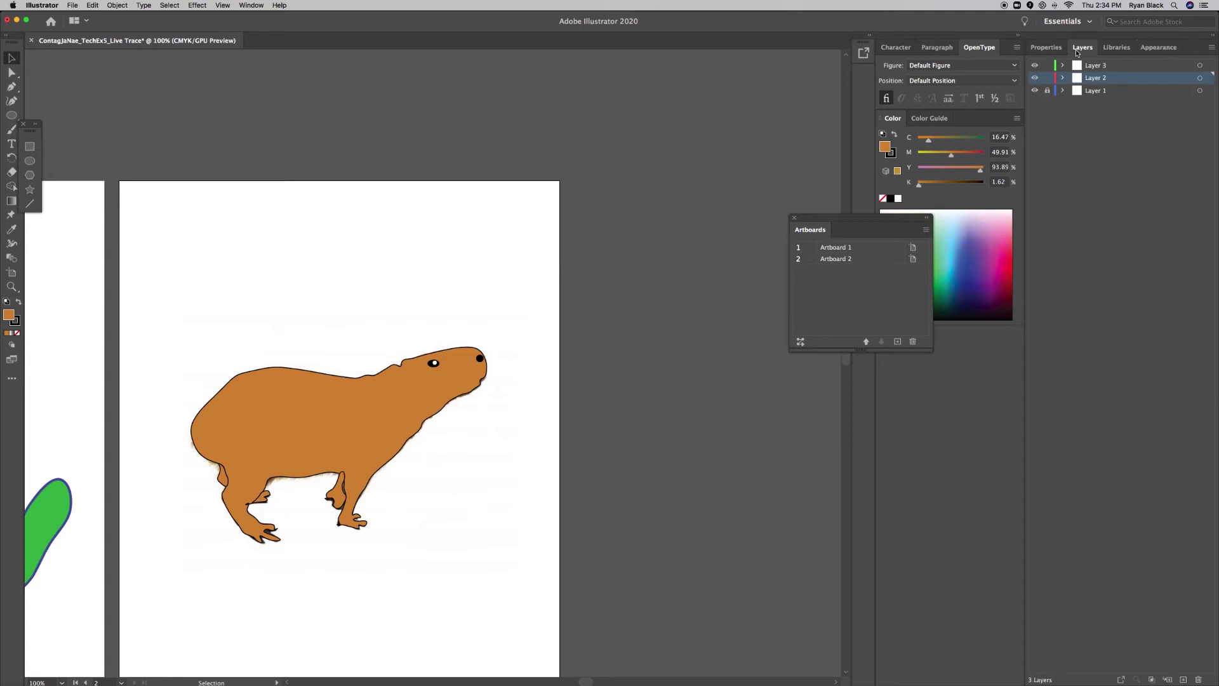
# - Make Layer 3 active, lock Layer 1, and zoom in on the capybara's head
pyautogui.click(1093, 65)
pyautogui.click(1047, 90)
pyautogui.press('super+equal')
pyautogui.press('super+equal')
pyautogui.press('super+equal')
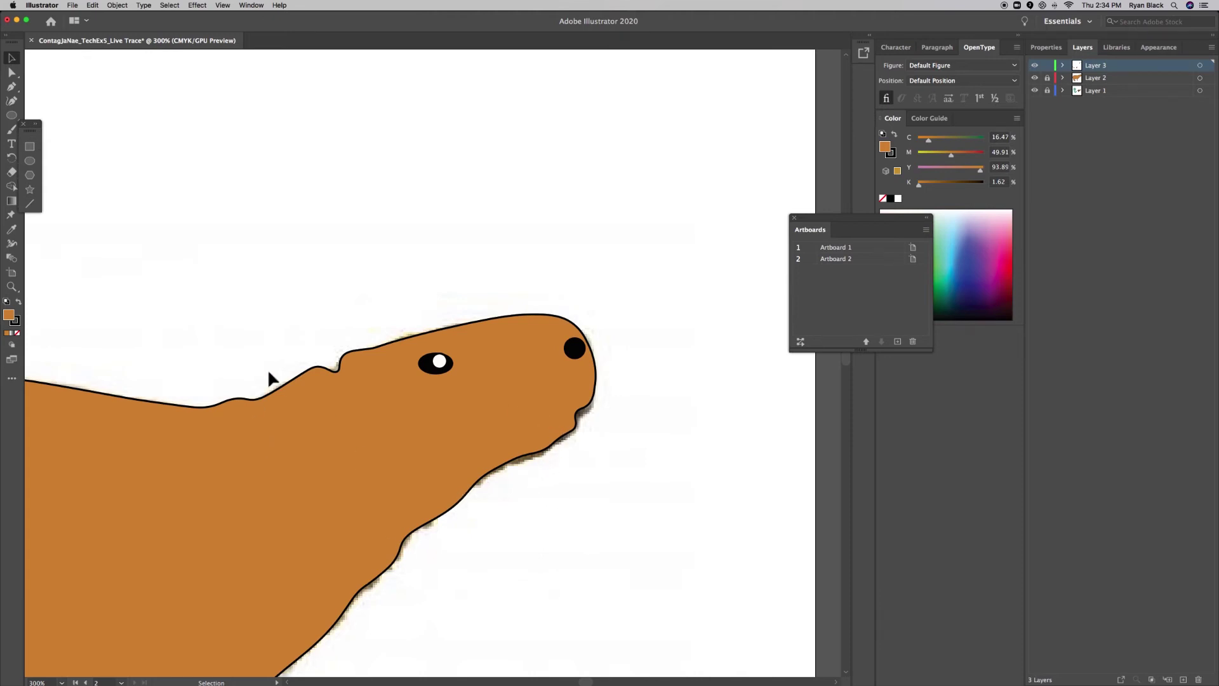
# - Draw a tilted ear oval on top of the capybara's head with the Ellipse tool, then zoom back out
pyautogui.click(30, 161)
pyautogui.moveTo(361, 373); pyautogui.dragTo(315, 345)
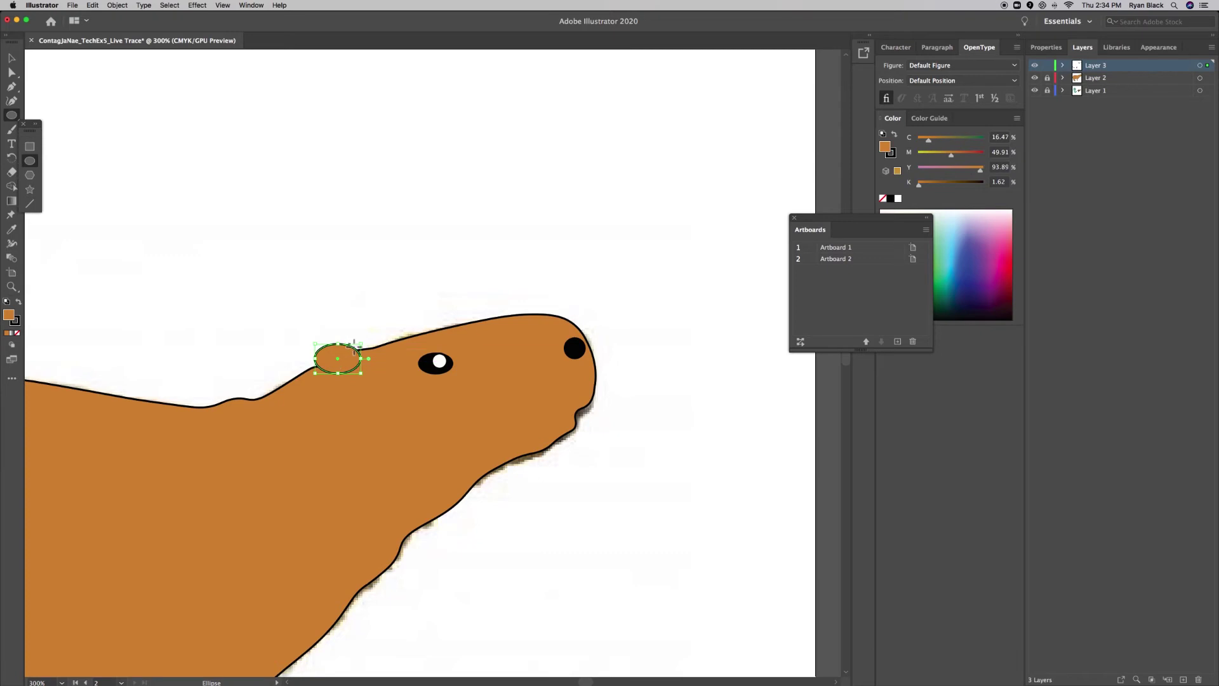
pyautogui.moveTo(360, 344); pyautogui.dragTo(354, 392)
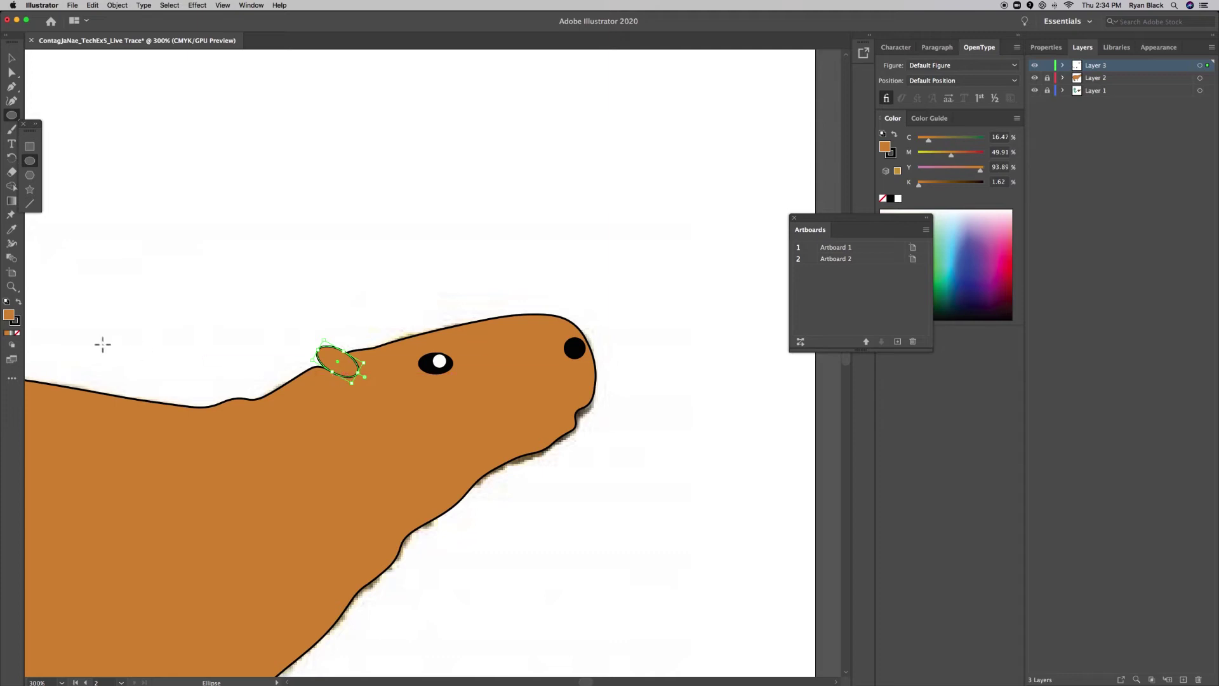
pyautogui.click(11, 59)
pyautogui.click(268, 376)
pyautogui.press('super+minus')
pyautogui.press('super+minus')
pyautogui.press('super+minus')
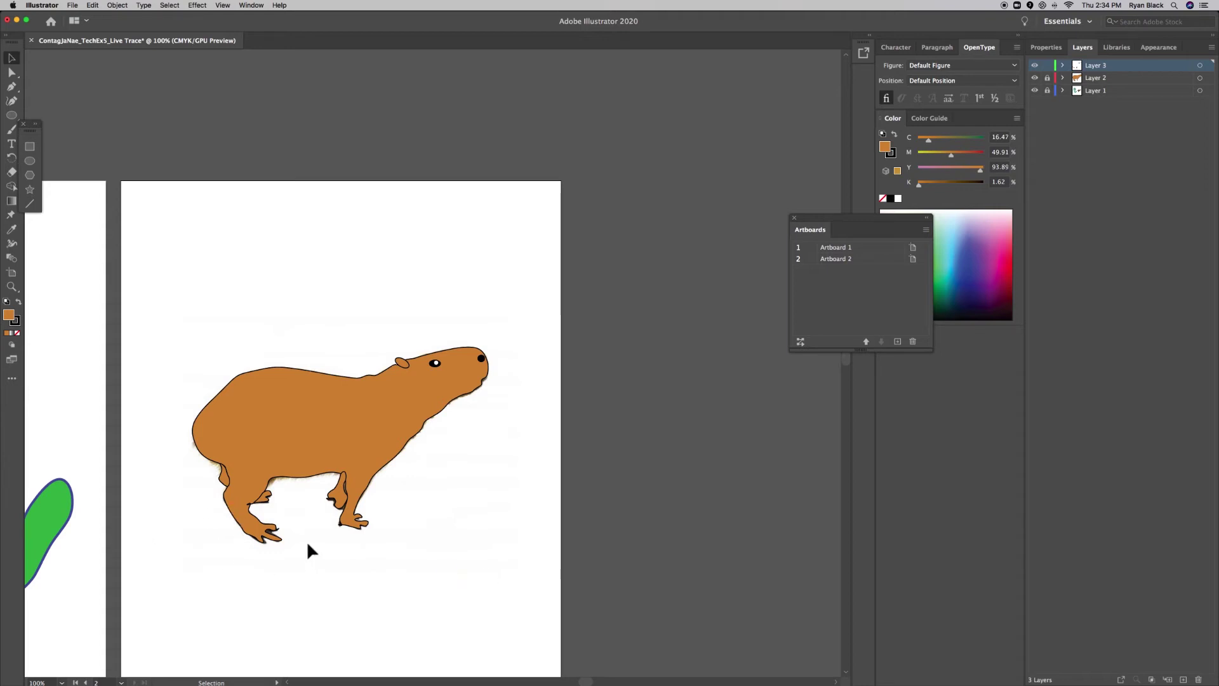
pyautogui.press('super+minus')
pyautogui.press('v')
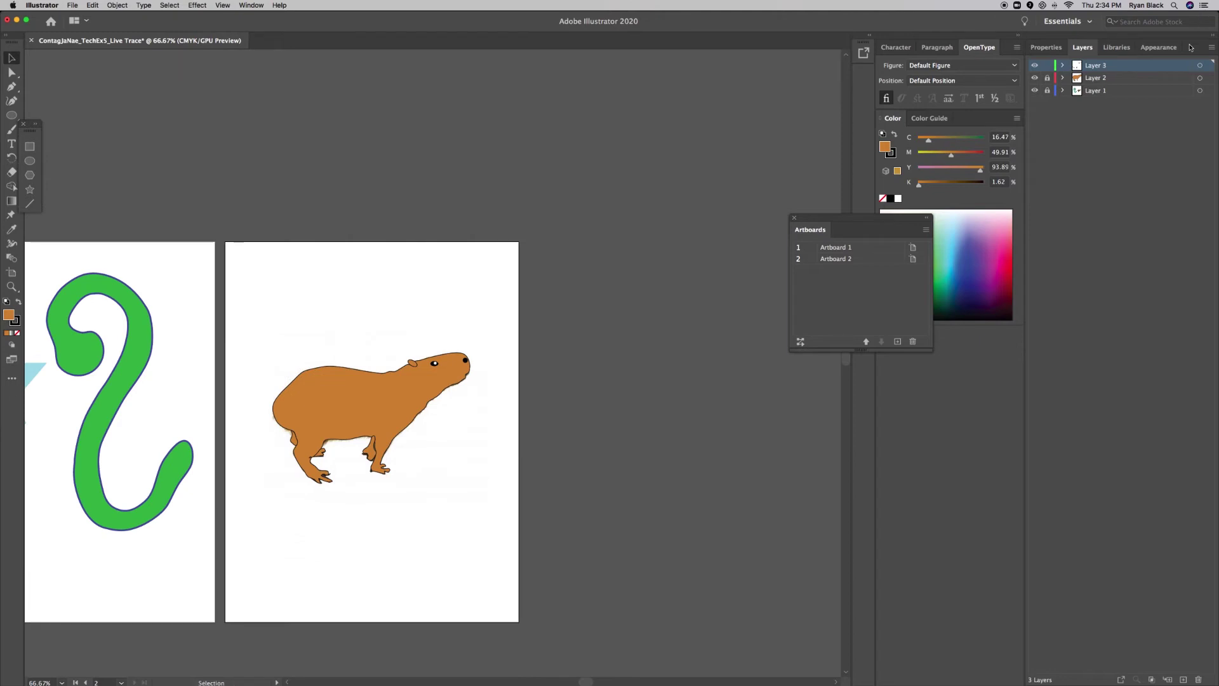
# - Try enlarging the capybara, then undo both resizes to restore its earlier size
pyautogui.click(1035, 91)
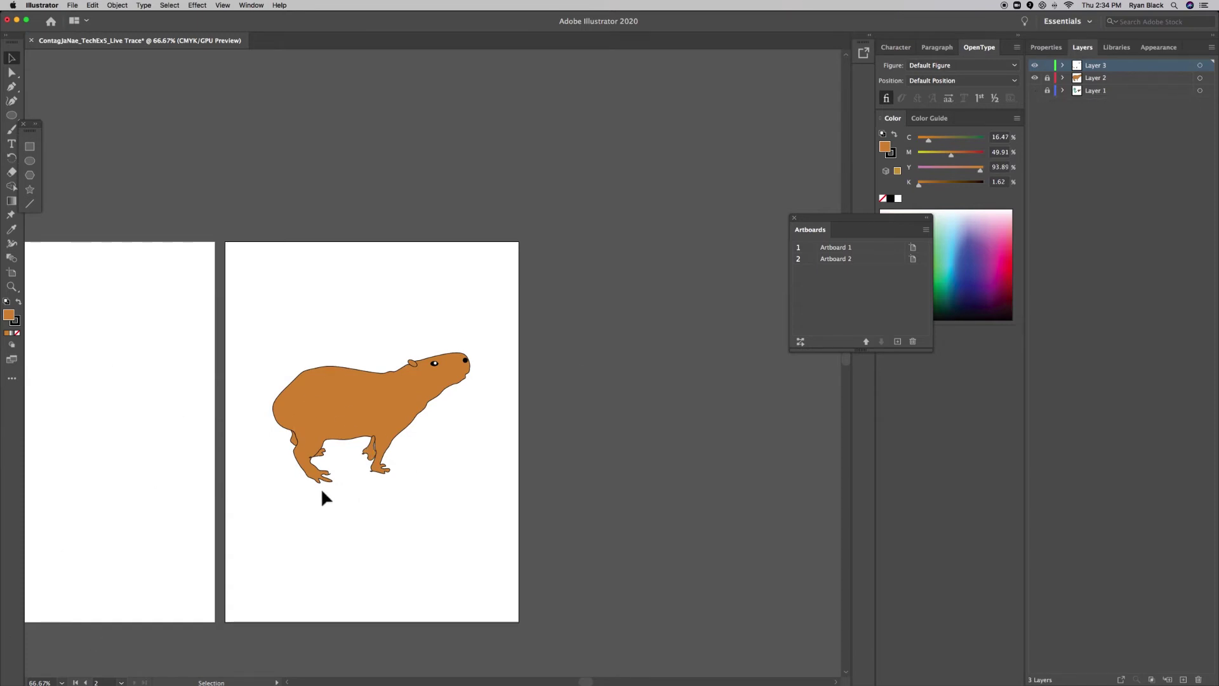
pyautogui.moveTo(231, 334); pyautogui.dragTo(488, 527)
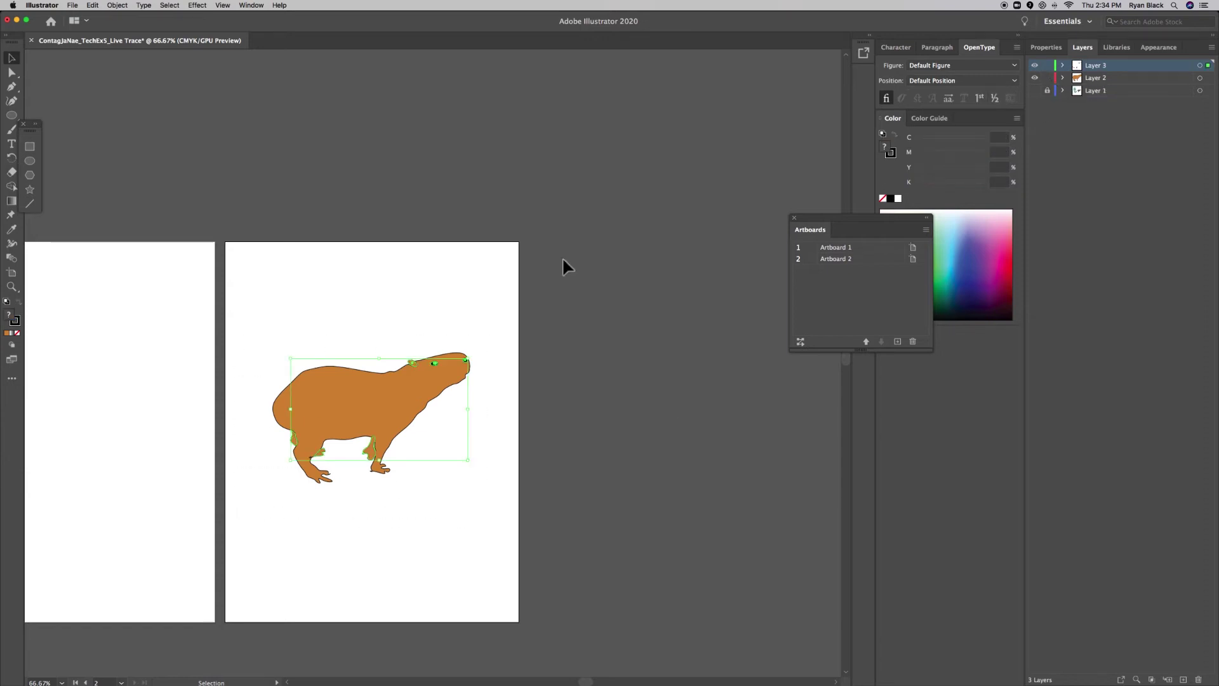
pyautogui.moveTo(239, 311); pyautogui.dragTo(482, 525)
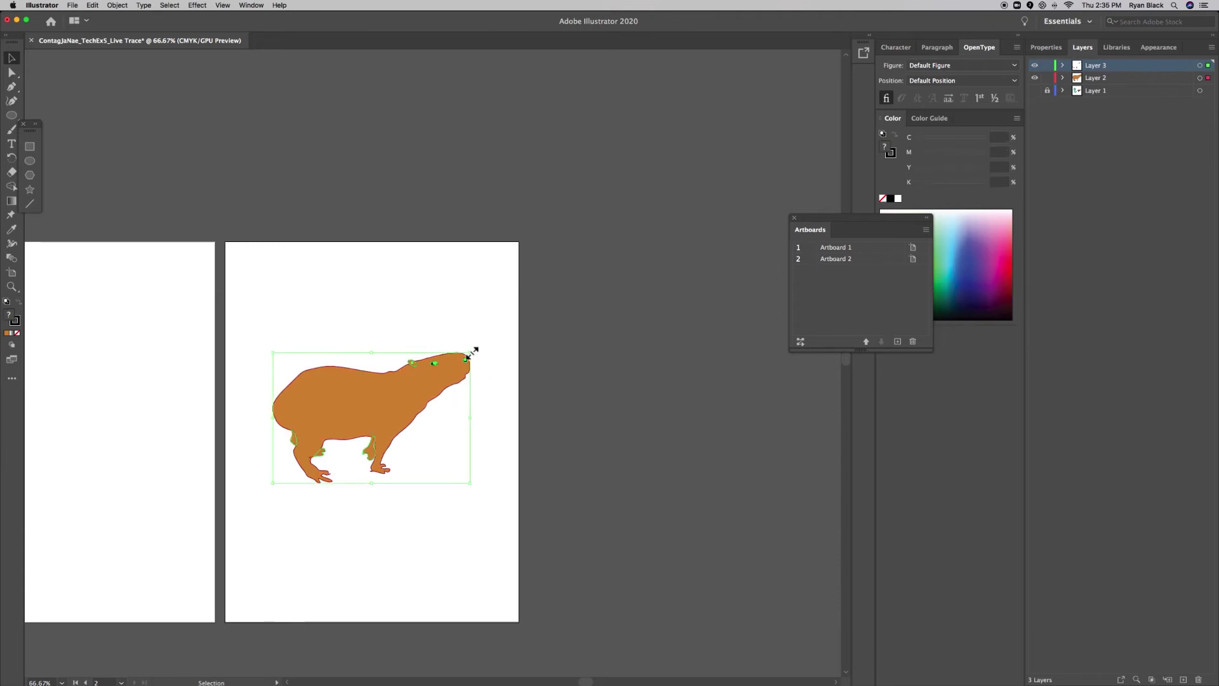
pyautogui.moveTo(475, 349); pyautogui.dragTo(508, 328)
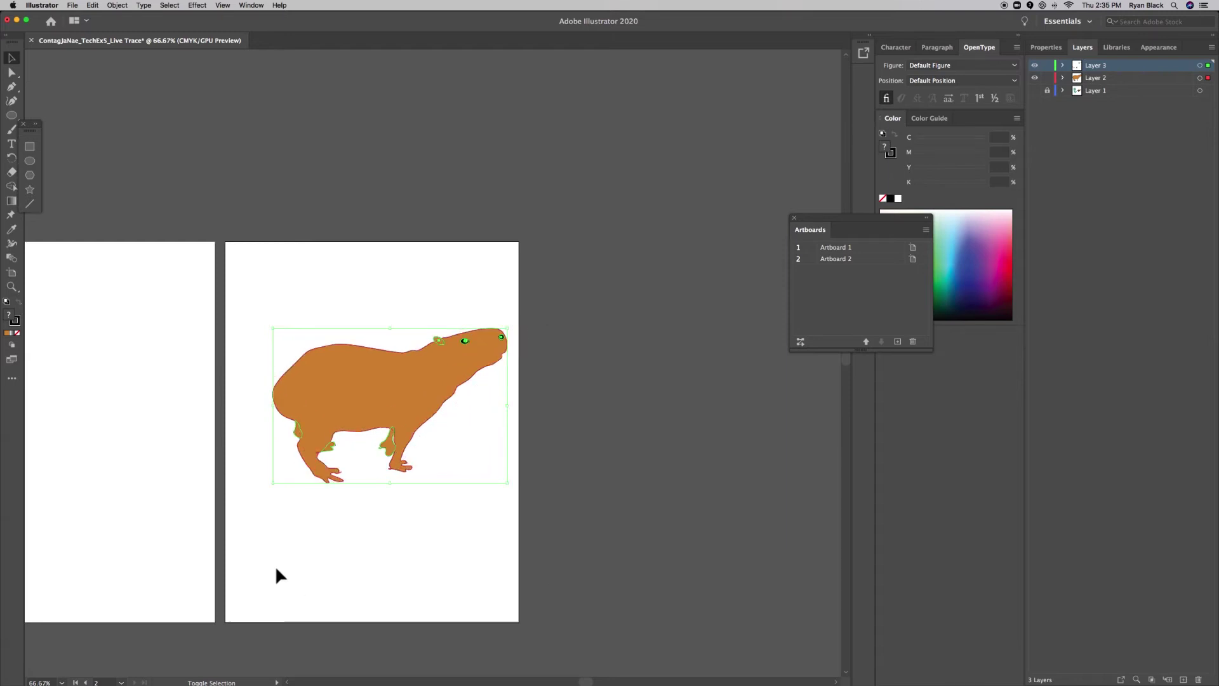
pyautogui.moveTo(273, 482); pyautogui.dragTo(262, 489)
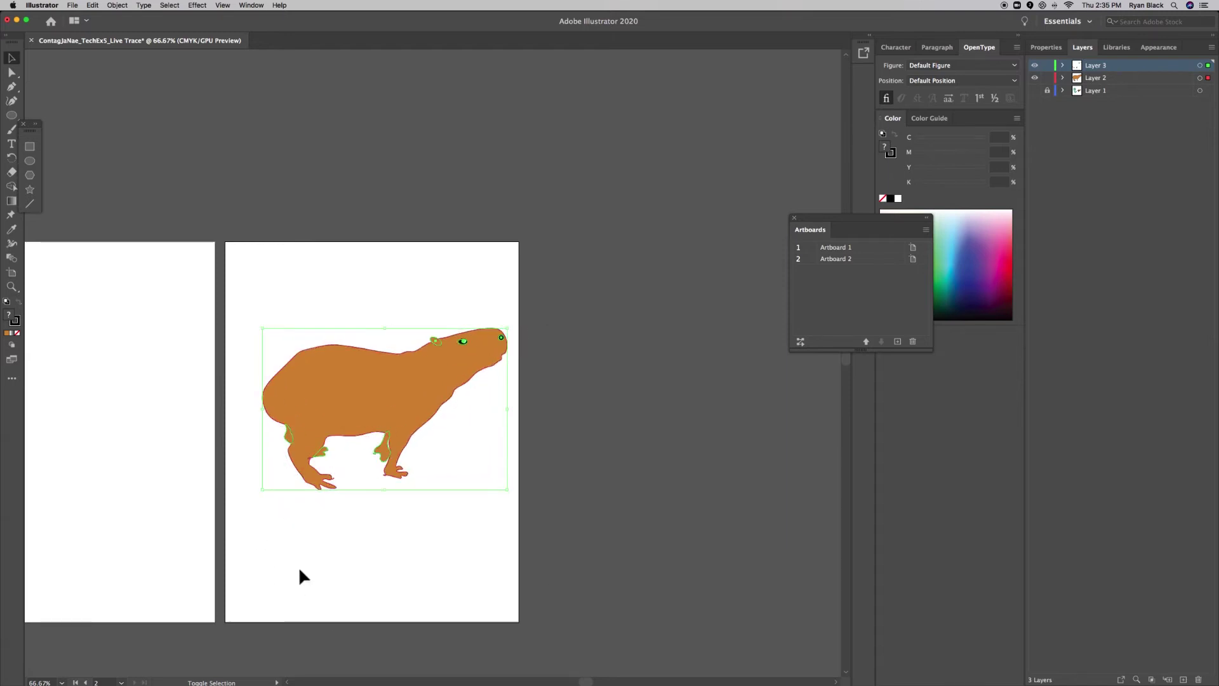
pyautogui.press('super+z')
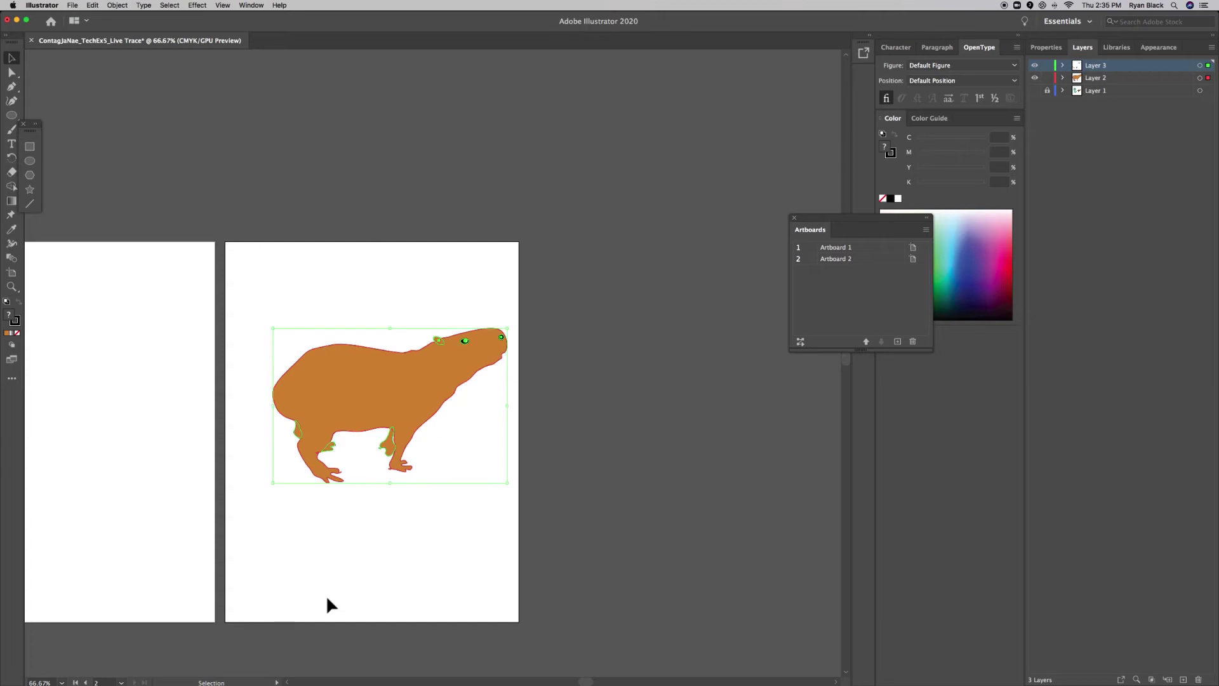
pyautogui.press('super+z')
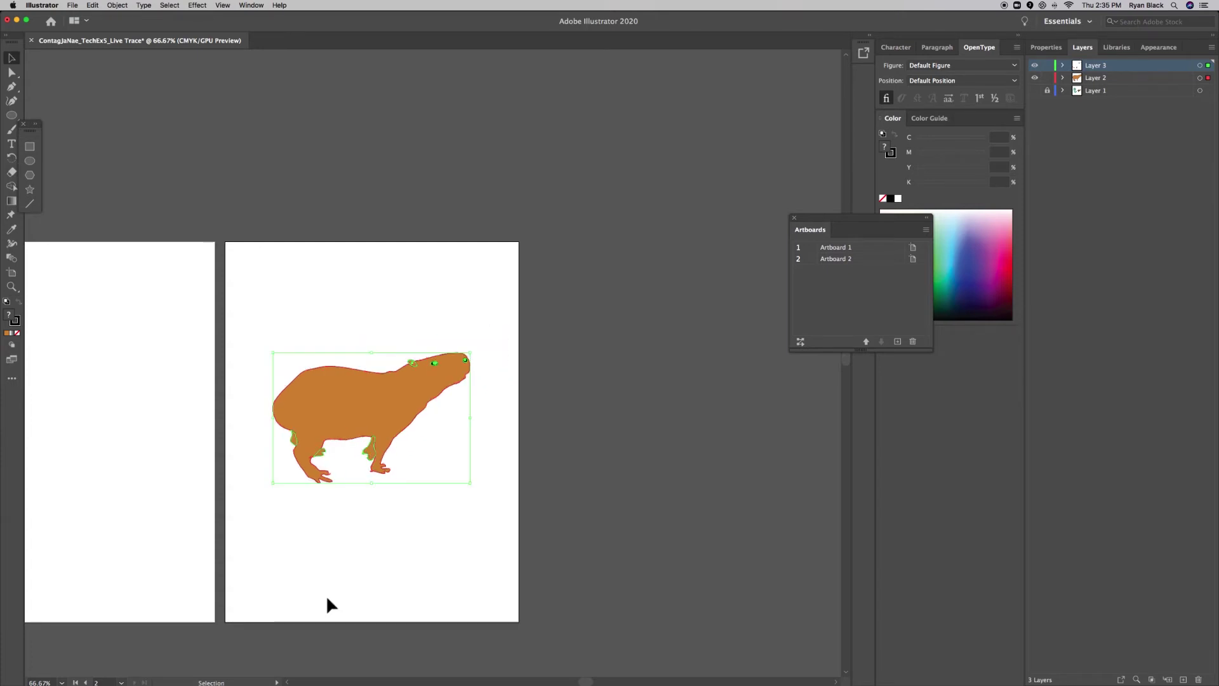
pyautogui.click(326, 594)
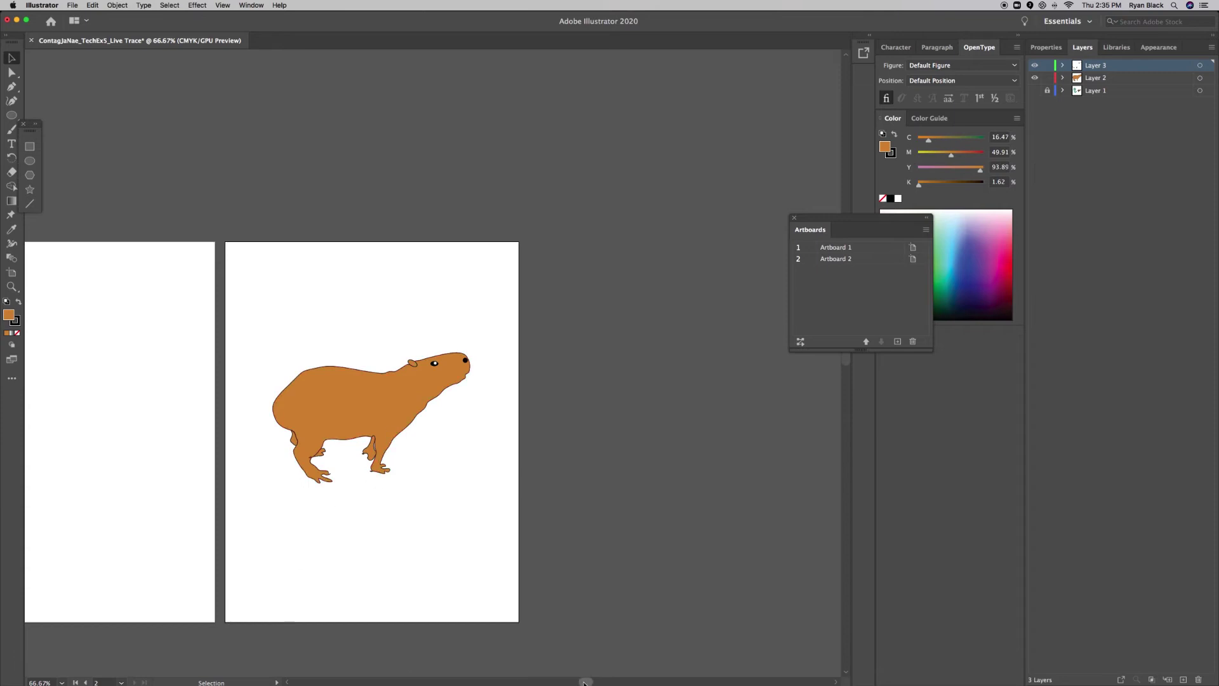
# - Show Layer 1's swirl and lightning artwork and add a new blank Artboard 3
pyautogui.moveTo(585, 681); pyautogui.dragTo(567, 682)
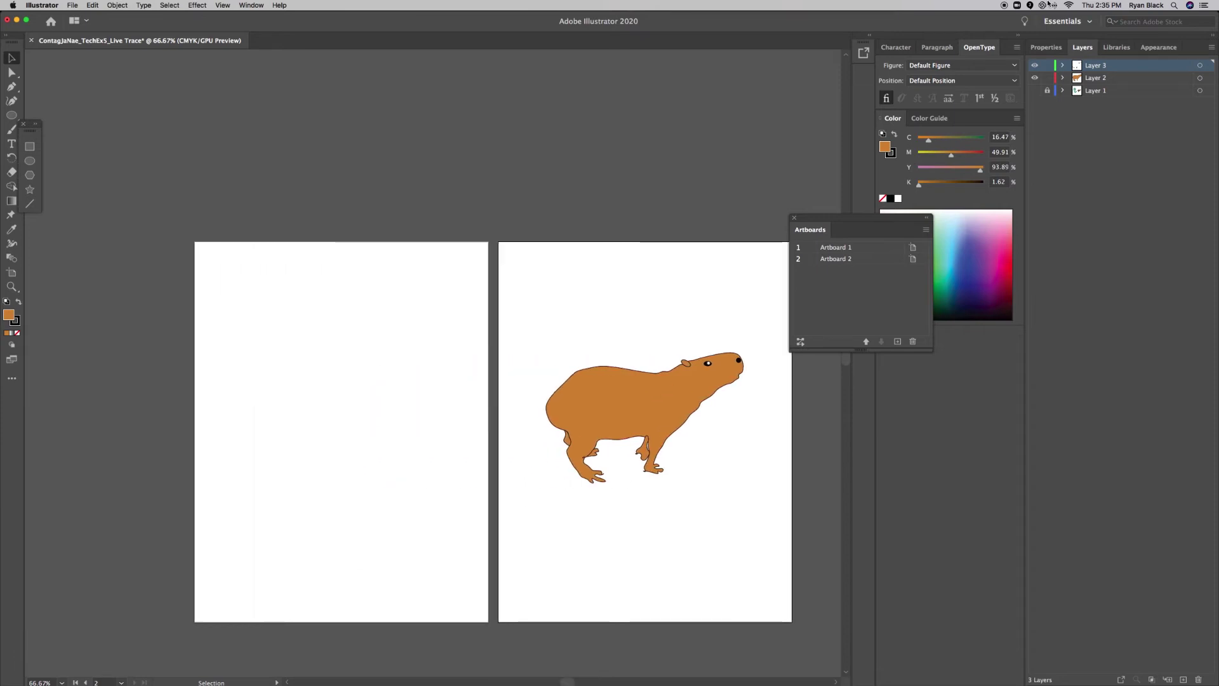
pyautogui.click(1035, 90)
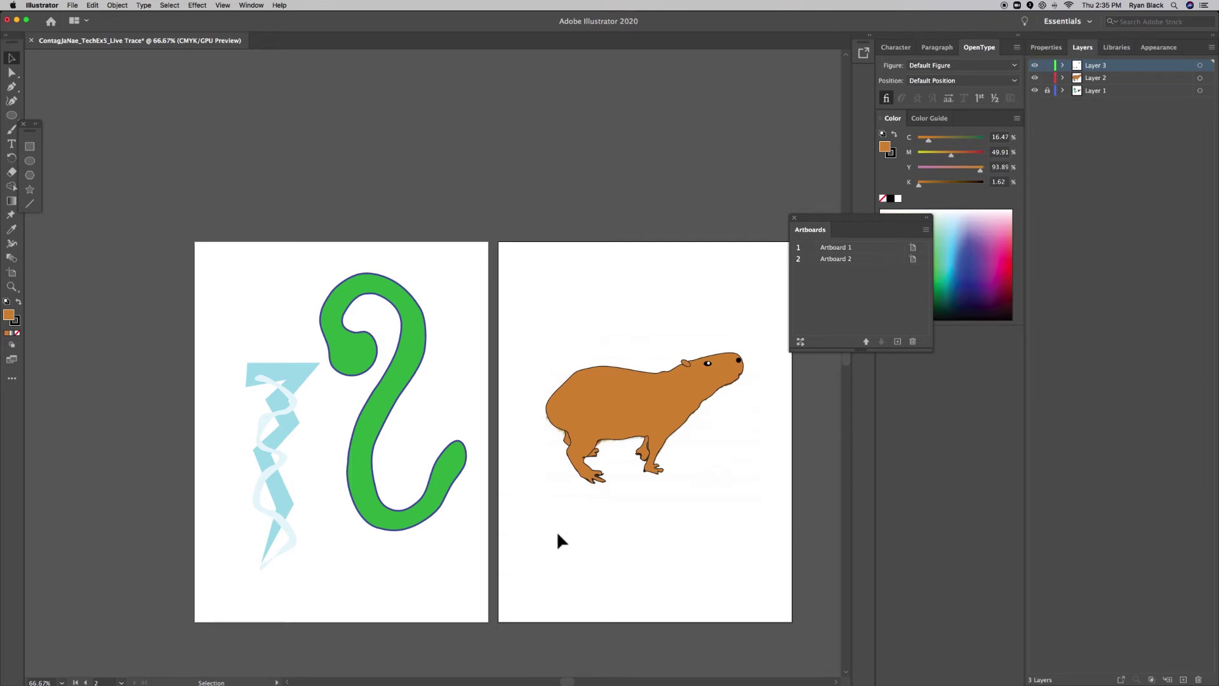
pyautogui.moveTo(567, 681); pyautogui.dragTo(582, 682)
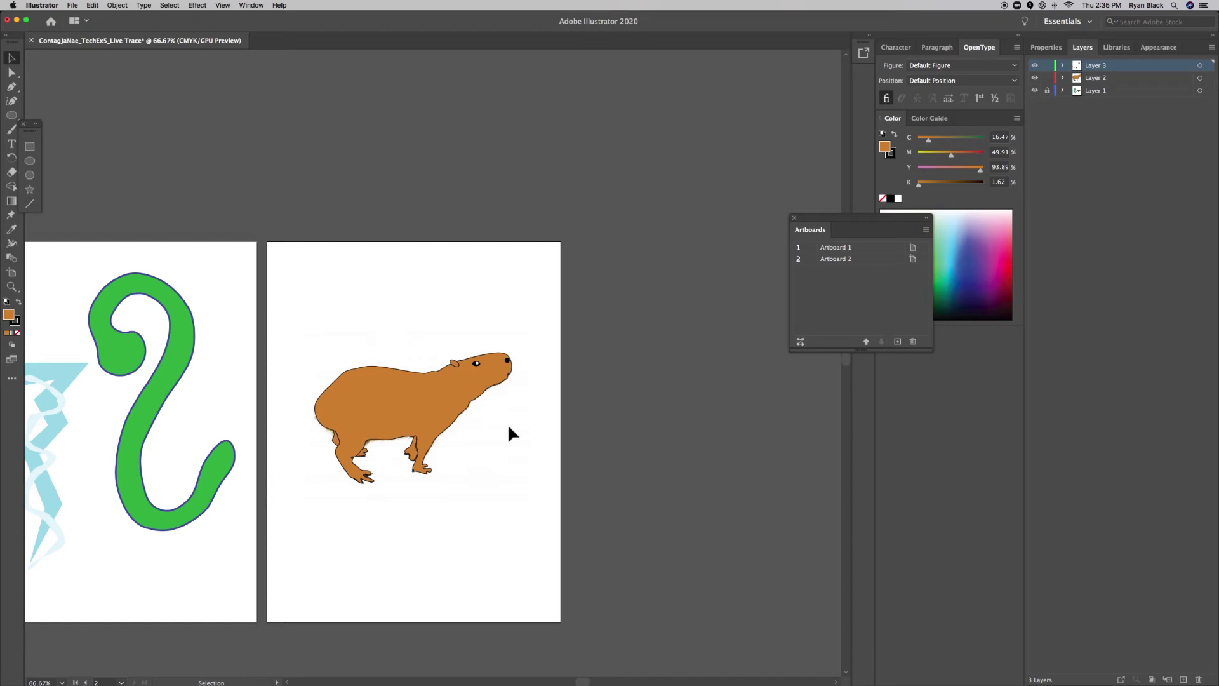
pyautogui.scroll(-2, 470, 434)
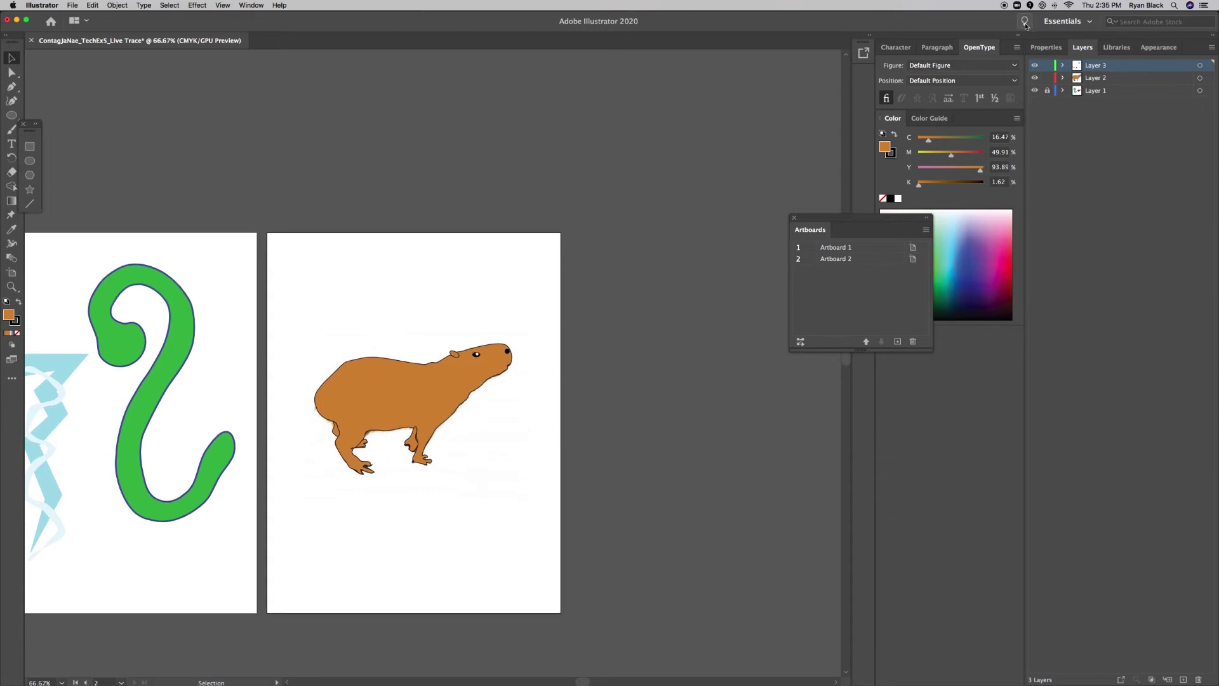
pyautogui.click(1159, 48)
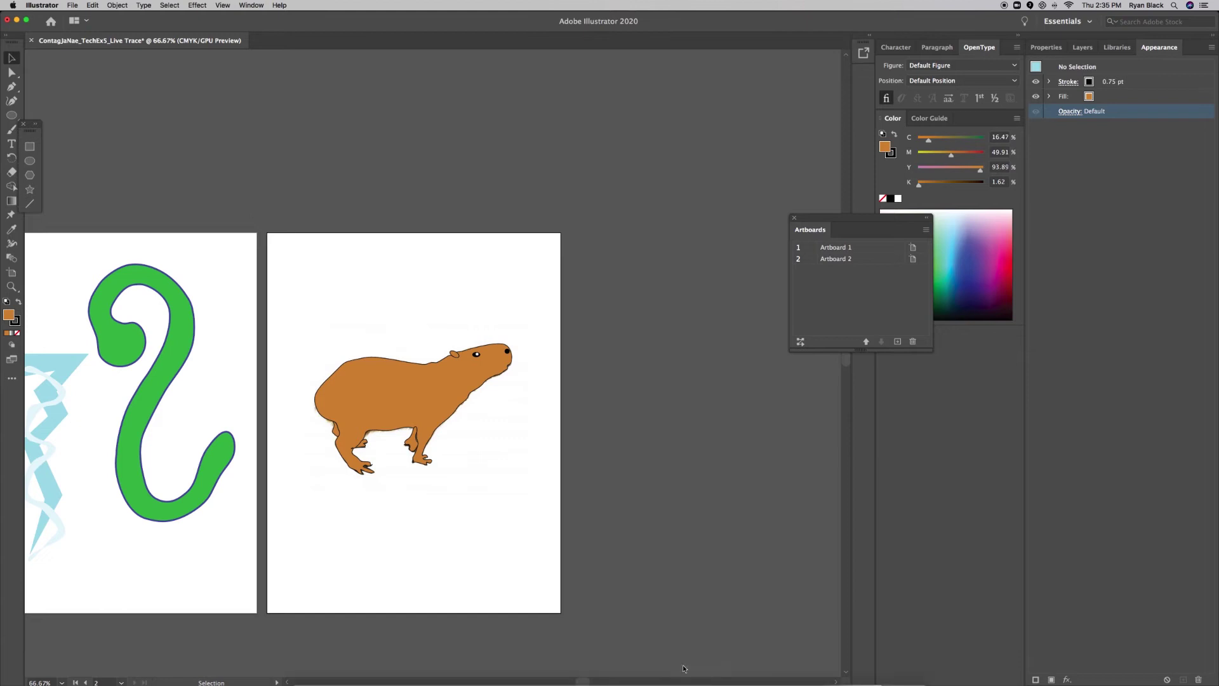
pyautogui.click(898, 342)
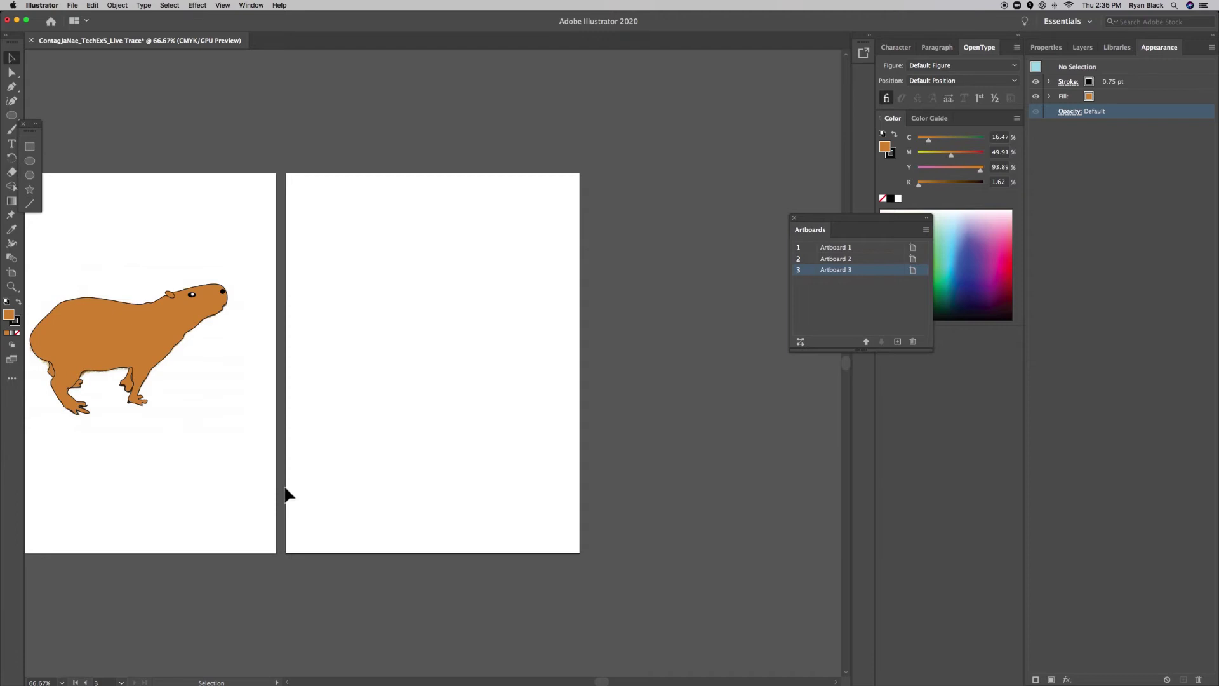
pyautogui.moveTo(305, 684)
pyautogui.click(12, 7)
pyautogui.click(12, 6)
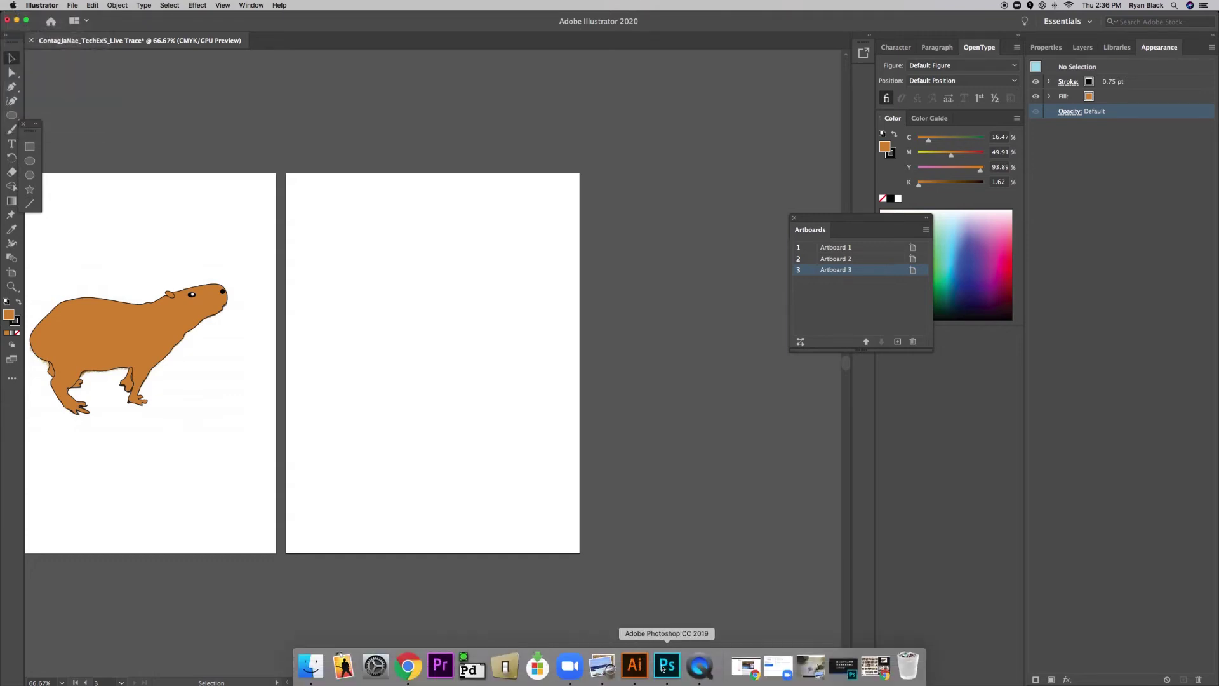
# - Switch to Photoshop and bring up File > Open, browsing the ColorMod demo images
pyautogui.click(665, 666)
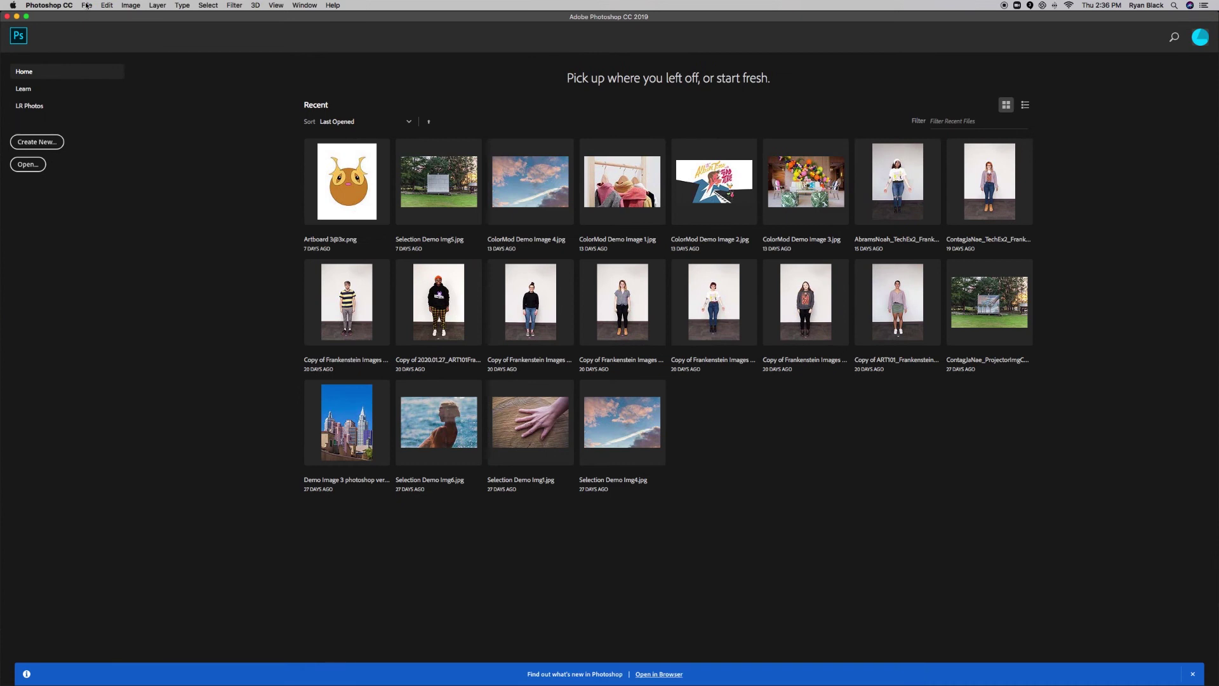
pyautogui.click(86, 5)
pyautogui.click(97, 26)
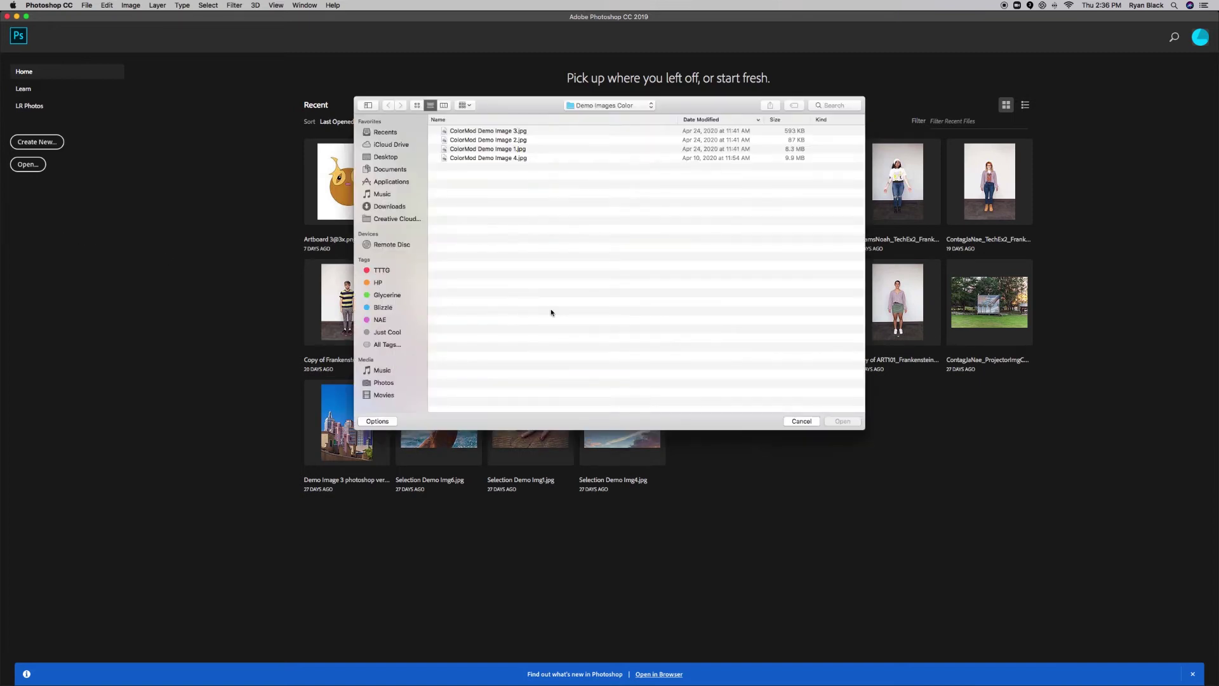
pyautogui.click(511, 140)
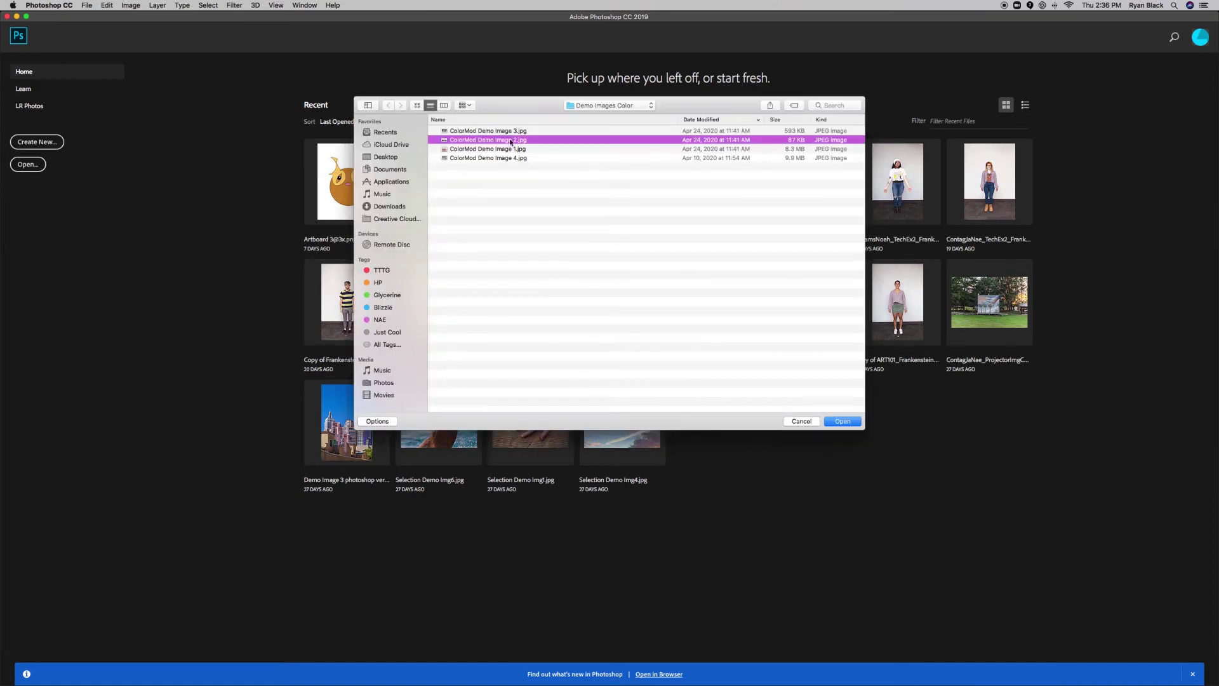
pyautogui.click(510, 149)
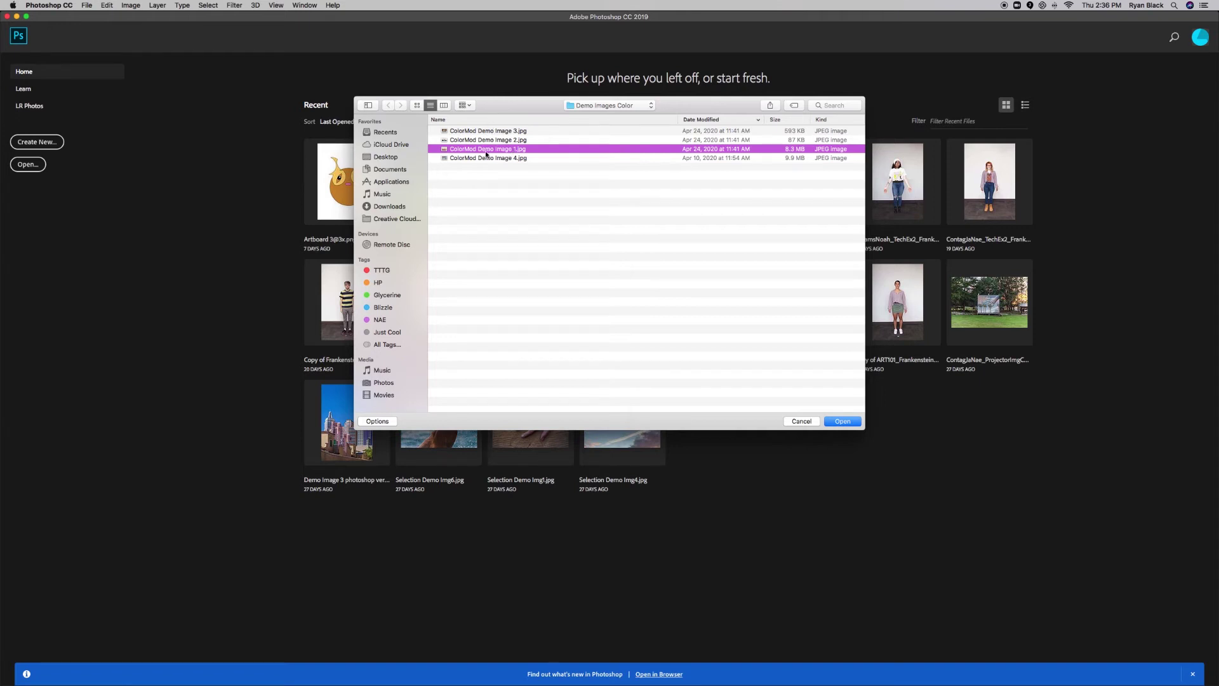
pyautogui.click(487, 159)
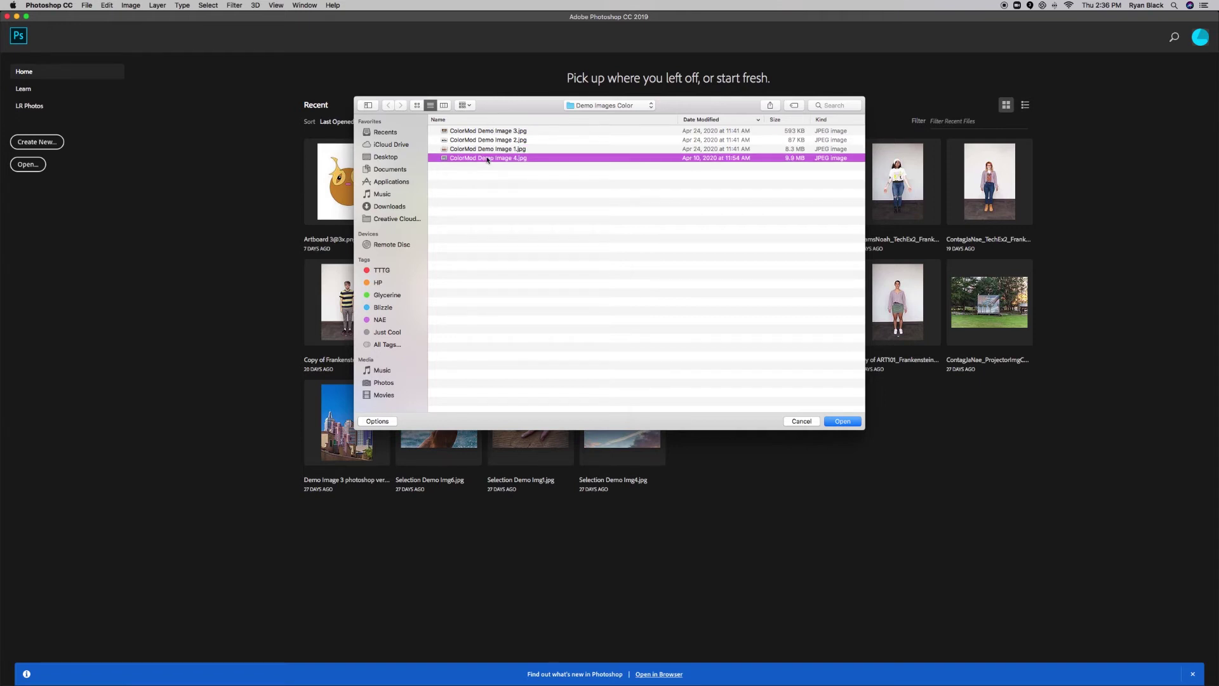
# - Go to Desktop > Live Trace Demo and open the ginkgo leaf drawing JPEG
pyautogui.click(577, 106)
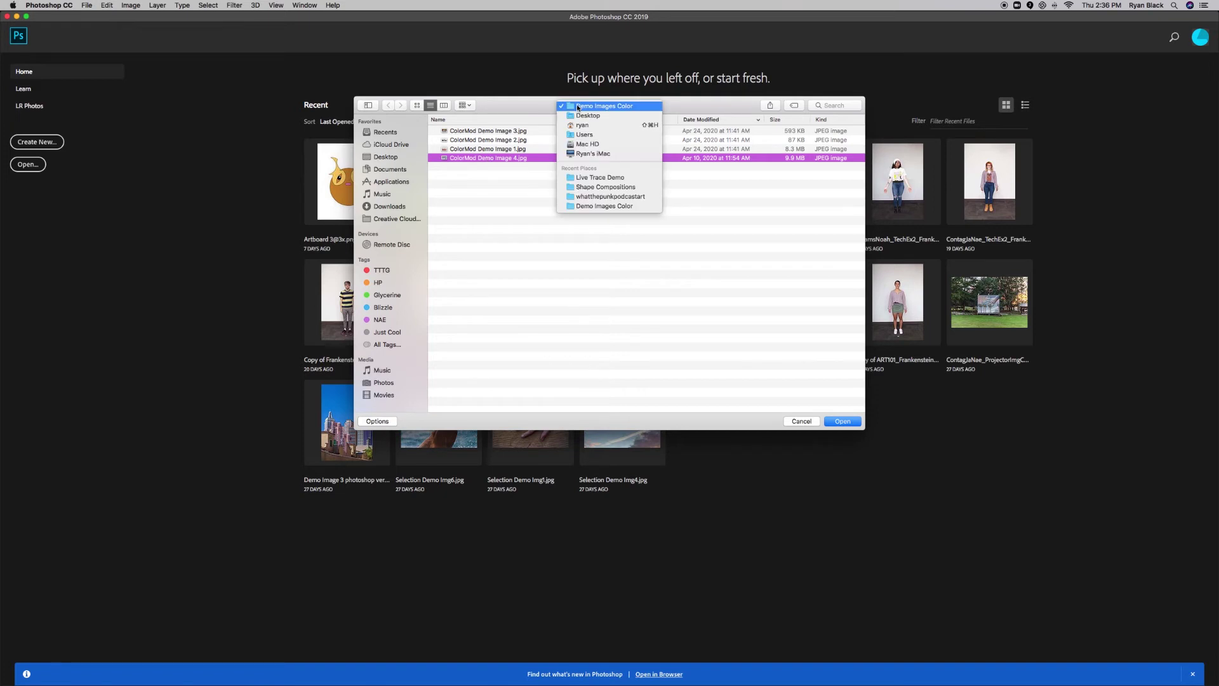
pyautogui.click(578, 119)
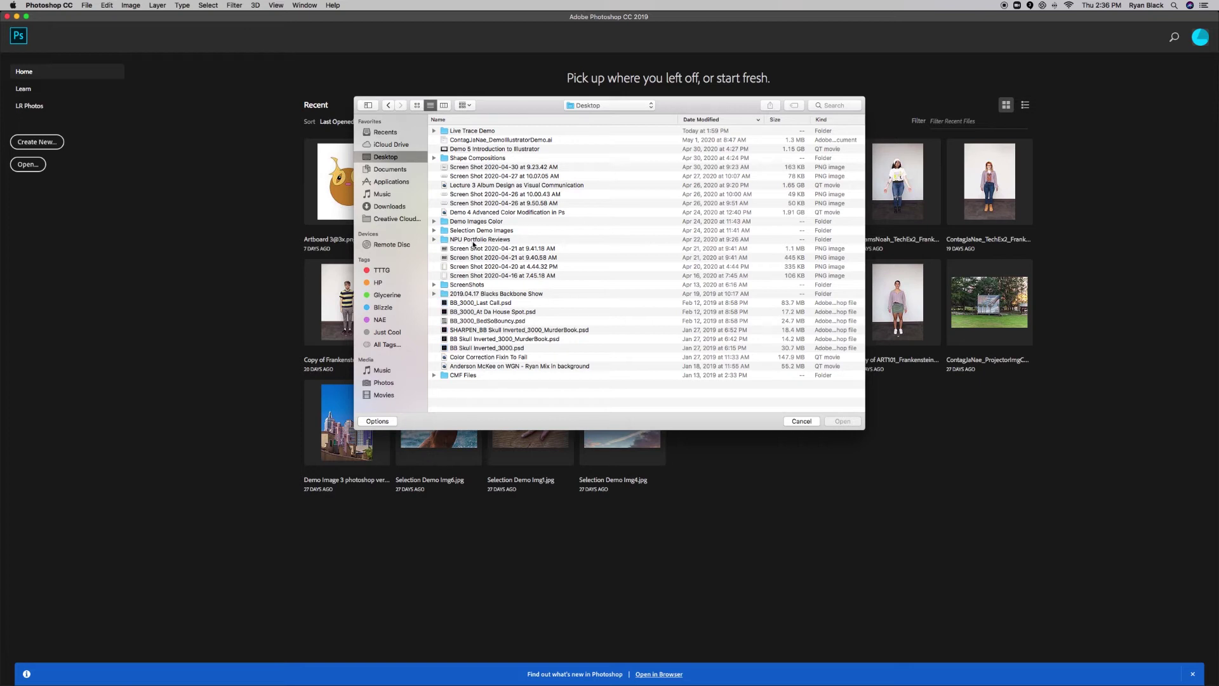
pyautogui.click(468, 133)
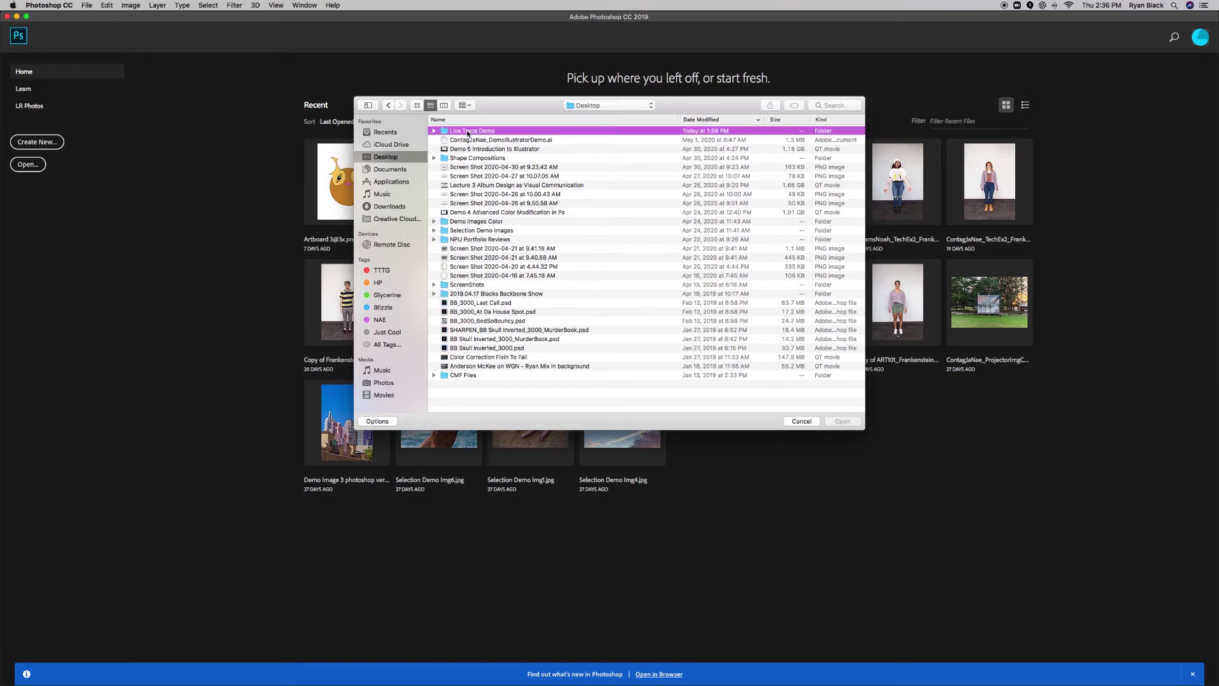
pyautogui.doubleClick(474, 131)
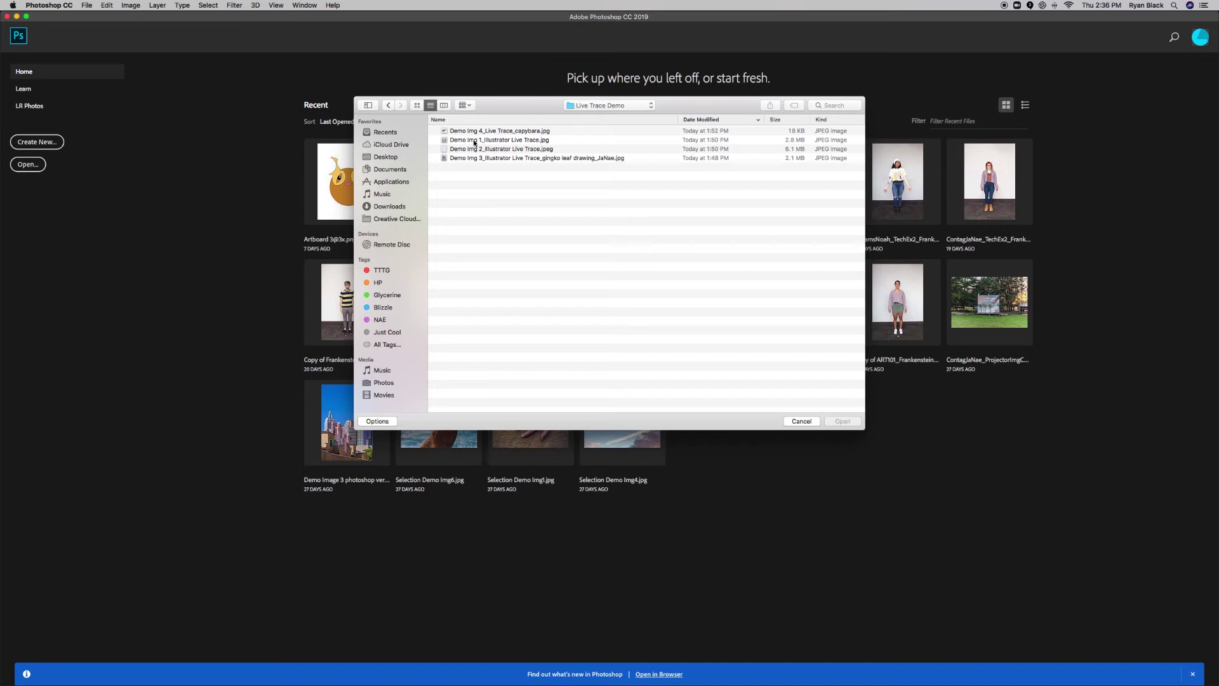
pyautogui.click(475, 141)
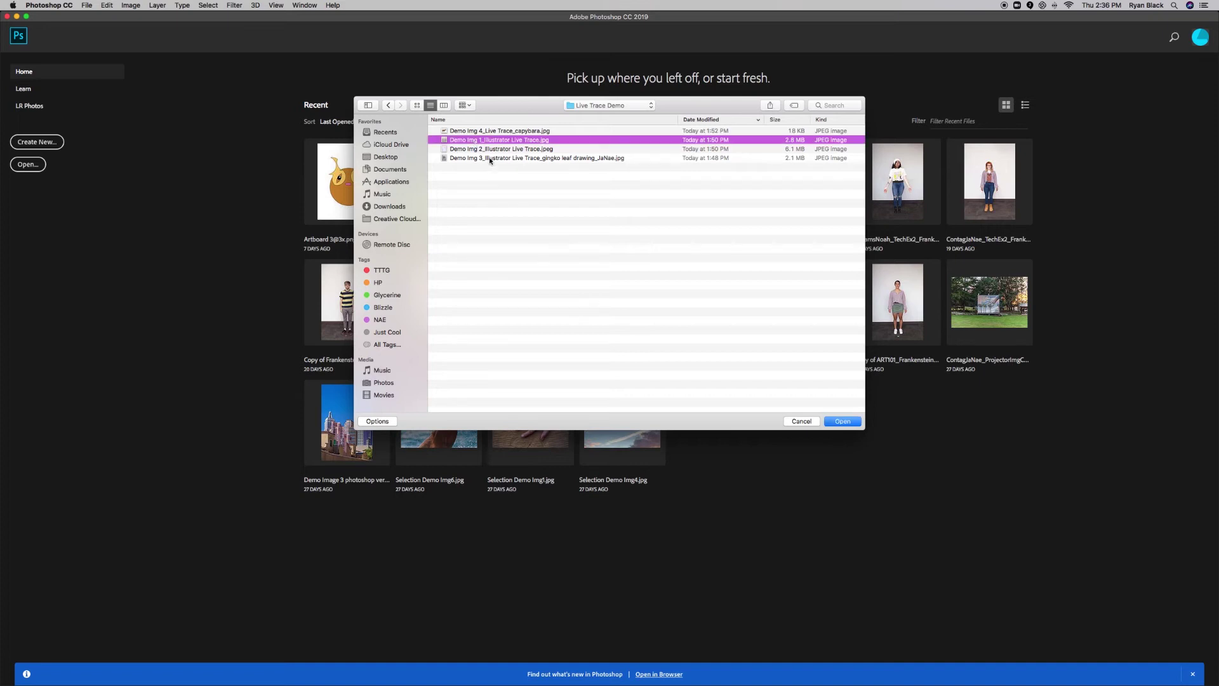
pyautogui.click(489, 158)
pyautogui.click(846, 425)
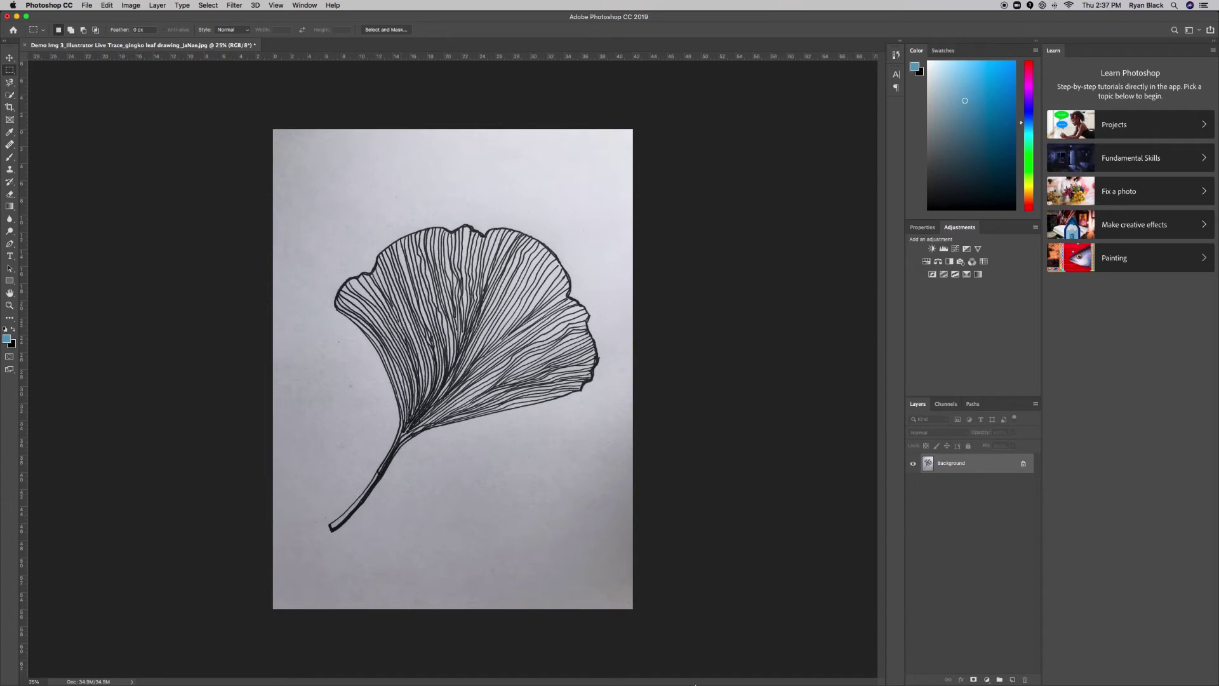
# - Glance at the original table photo in Preview, then add a Curves adjustment layer to the leaf
pyautogui.click(826, 677)
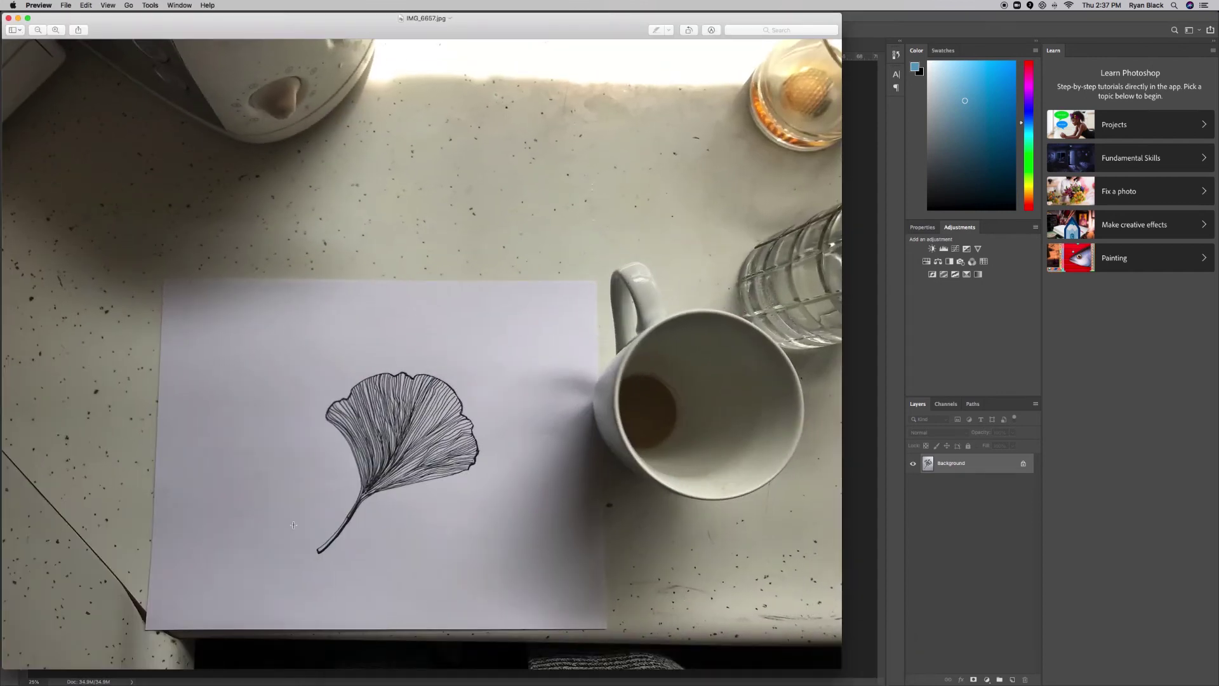
pyautogui.click(18, 18)
pyautogui.click(218, 81)
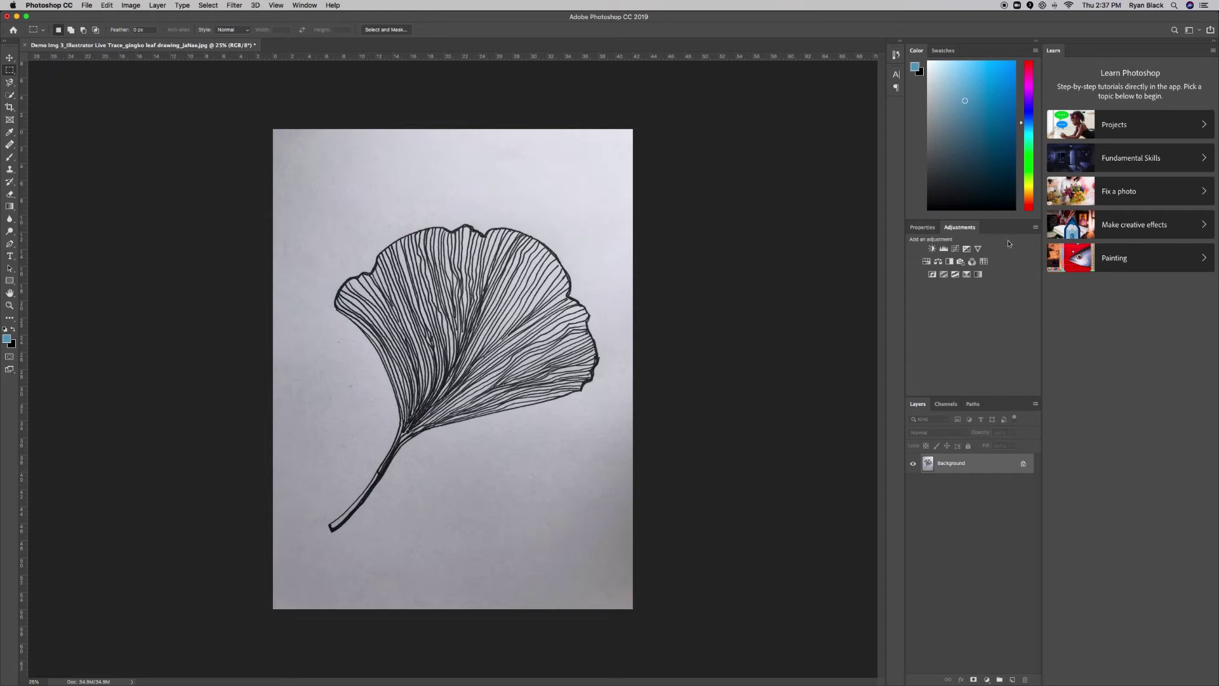
pyautogui.click(956, 250)
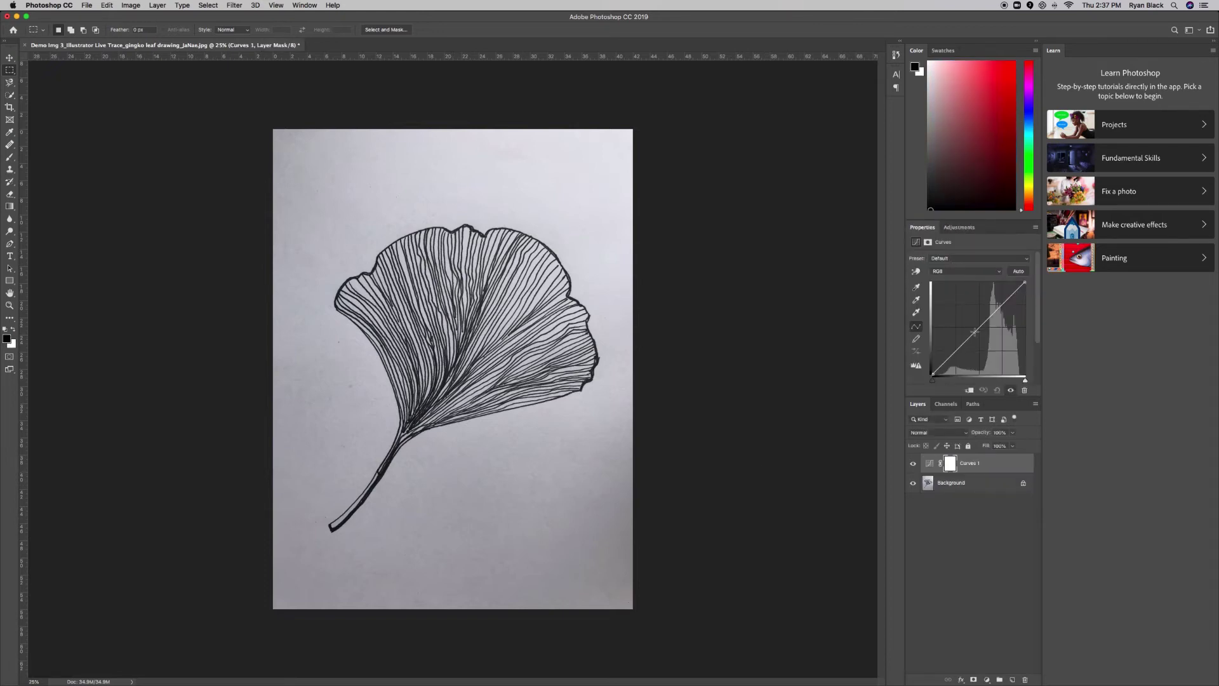
# - Bend Curves 1 upward to brighten and raise the black point to darken the lines
pyautogui.moveTo(975, 331); pyautogui.dragTo(968, 323)
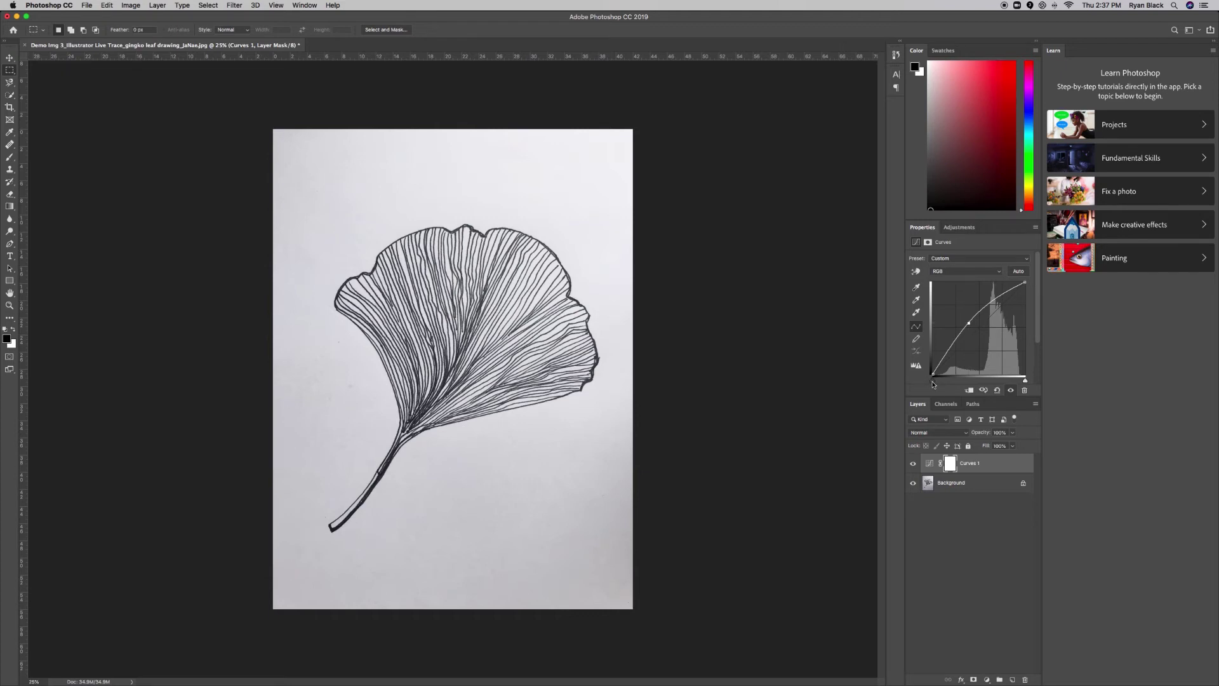
pyautogui.moveTo(932, 381); pyautogui.dragTo(945, 382)
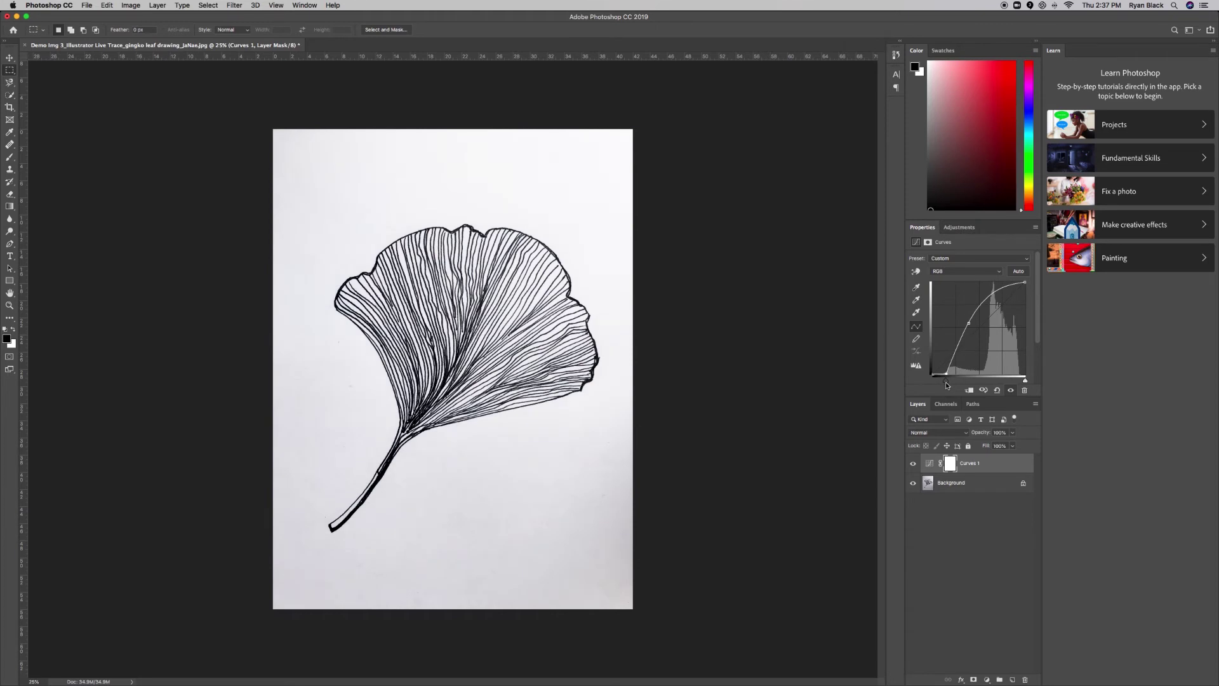
pyautogui.click(914, 464)
pyautogui.click(914, 464)
# - Add a second Curves layer and brighten the image slightly more
pyautogui.click(951, 235)
pyautogui.click(956, 251)
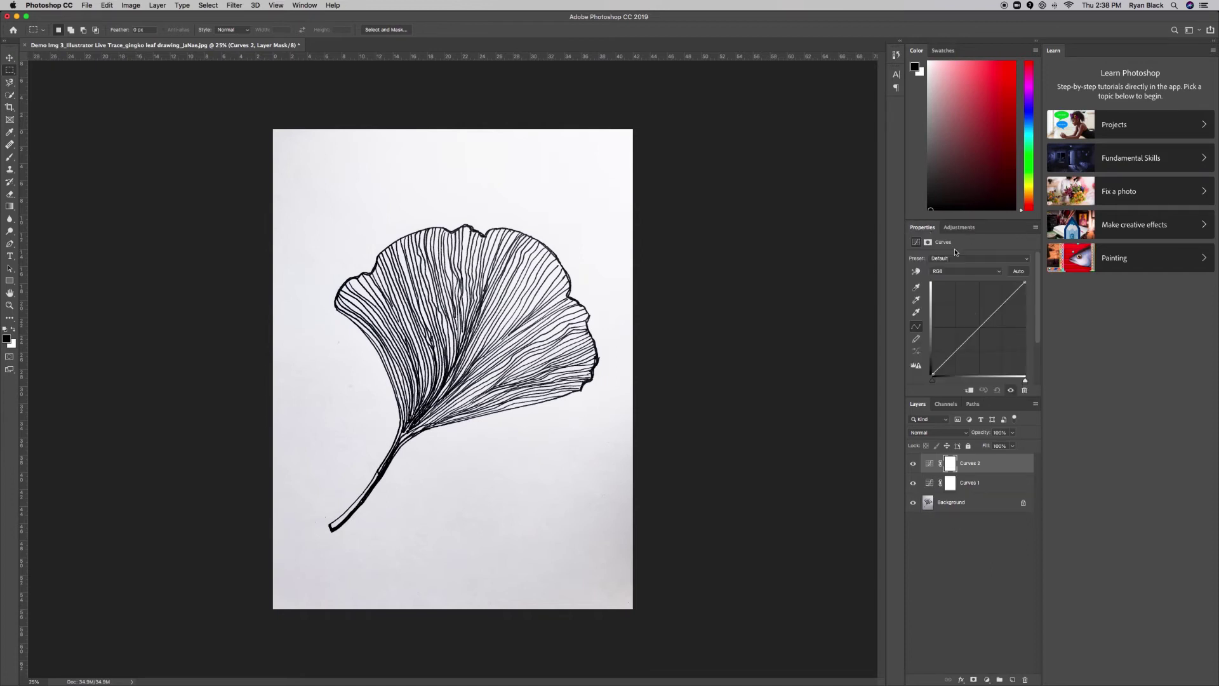
pyautogui.click(969, 333)
pyautogui.moveTo(965, 327); pyautogui.dragTo(961, 322)
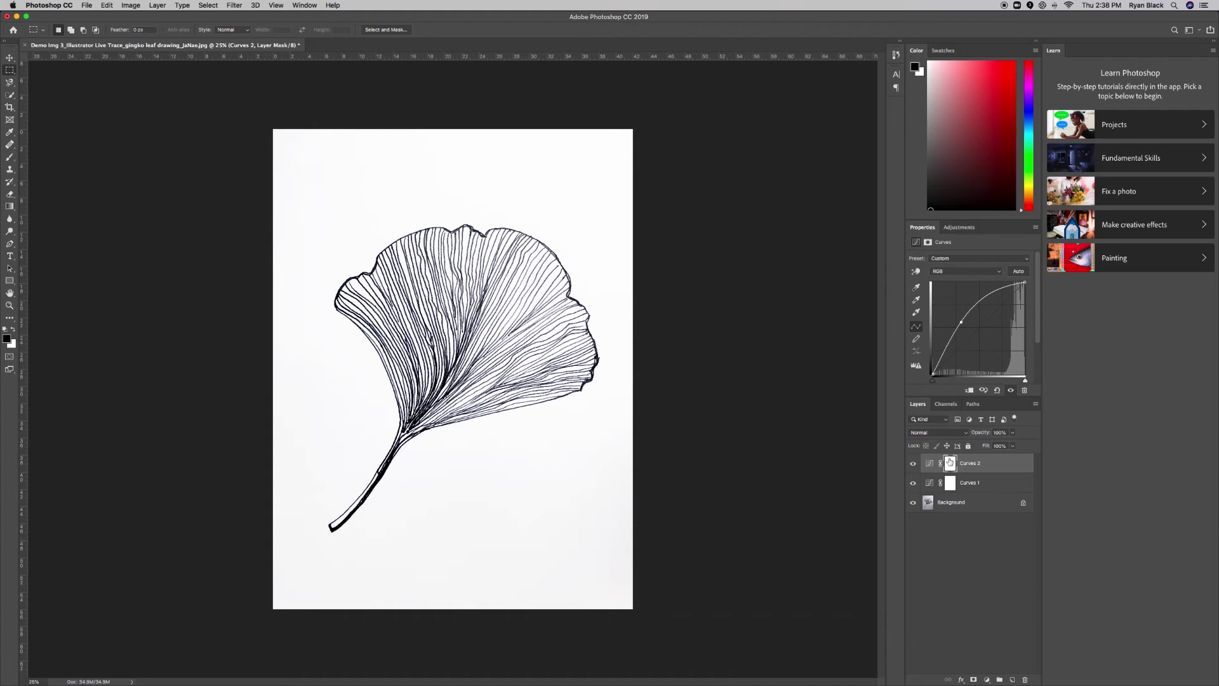
# - Fill the Curves 2 mask with a gradient fading toward the stem base, then compare it on and off
pyautogui.click(9, 207)
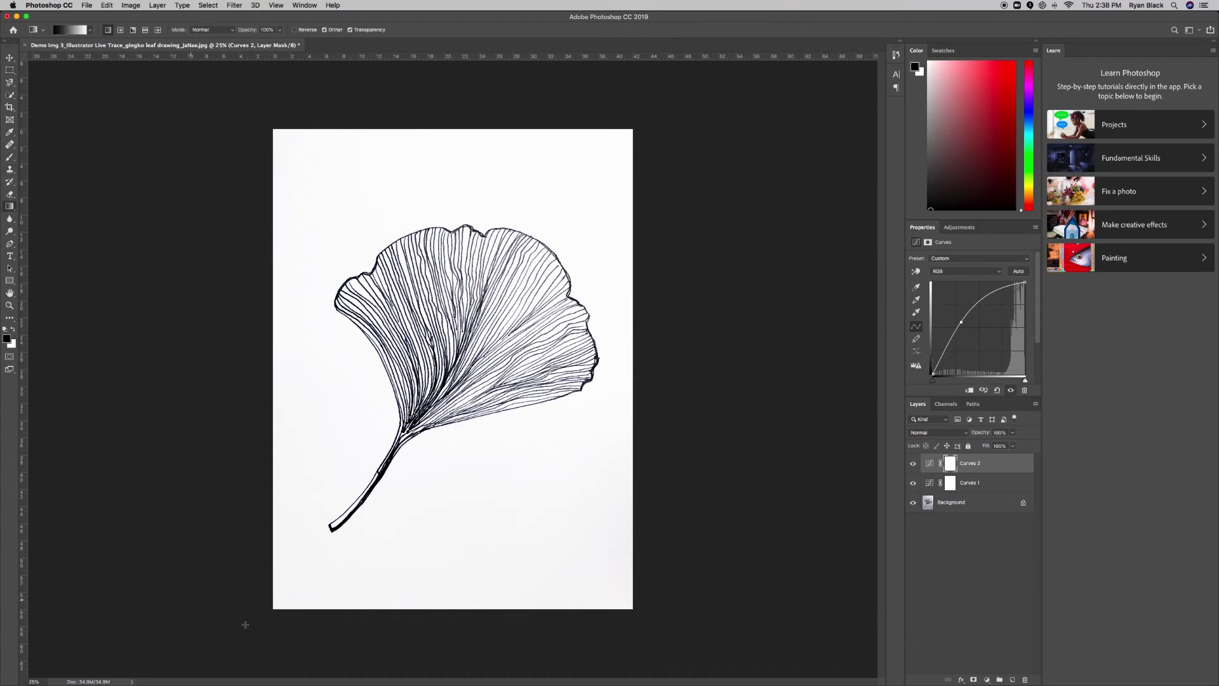
pyautogui.moveTo(256, 620); pyautogui.dragTo(402, 416)
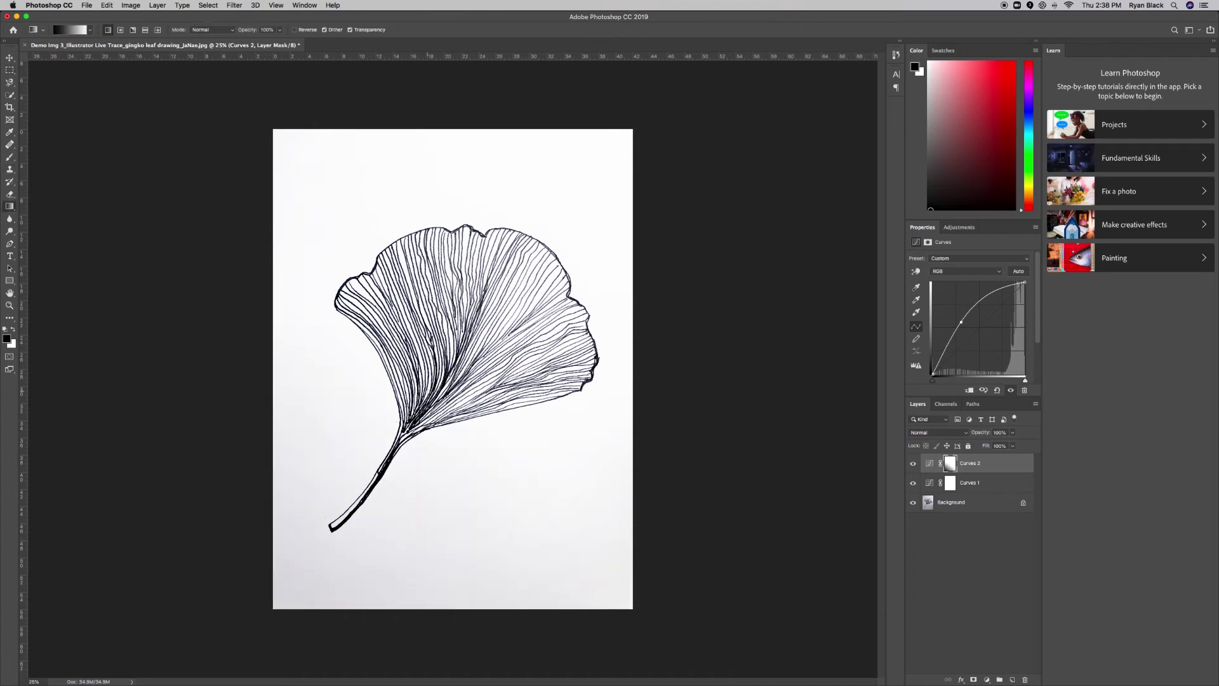
pyautogui.moveTo(639, 115); pyautogui.dragTo(388, 489)
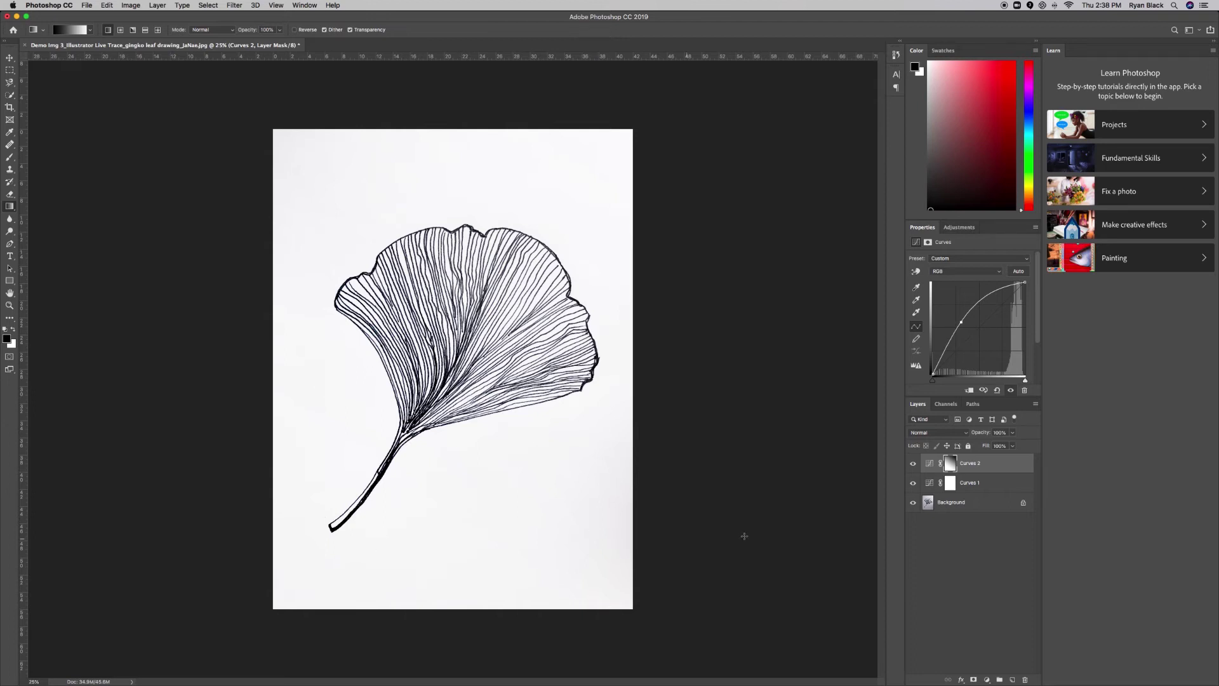
pyautogui.click(913, 463)
pyautogui.click(913, 464)
pyautogui.click(914, 464)
pyautogui.click(914, 465)
pyautogui.click(914, 466)
pyautogui.click(914, 466)
pyautogui.click(959, 228)
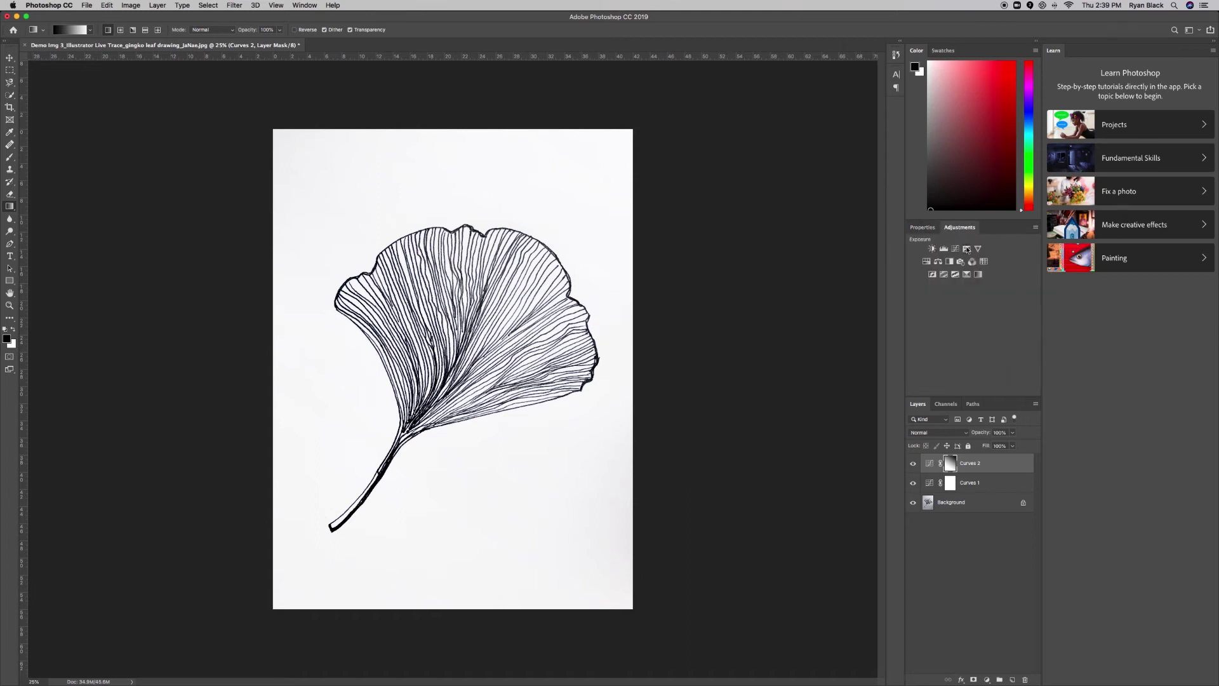
# - Add a Hue/Saturation layer at saturation -100, compare it, and leave it switched off
pyautogui.click(928, 262)
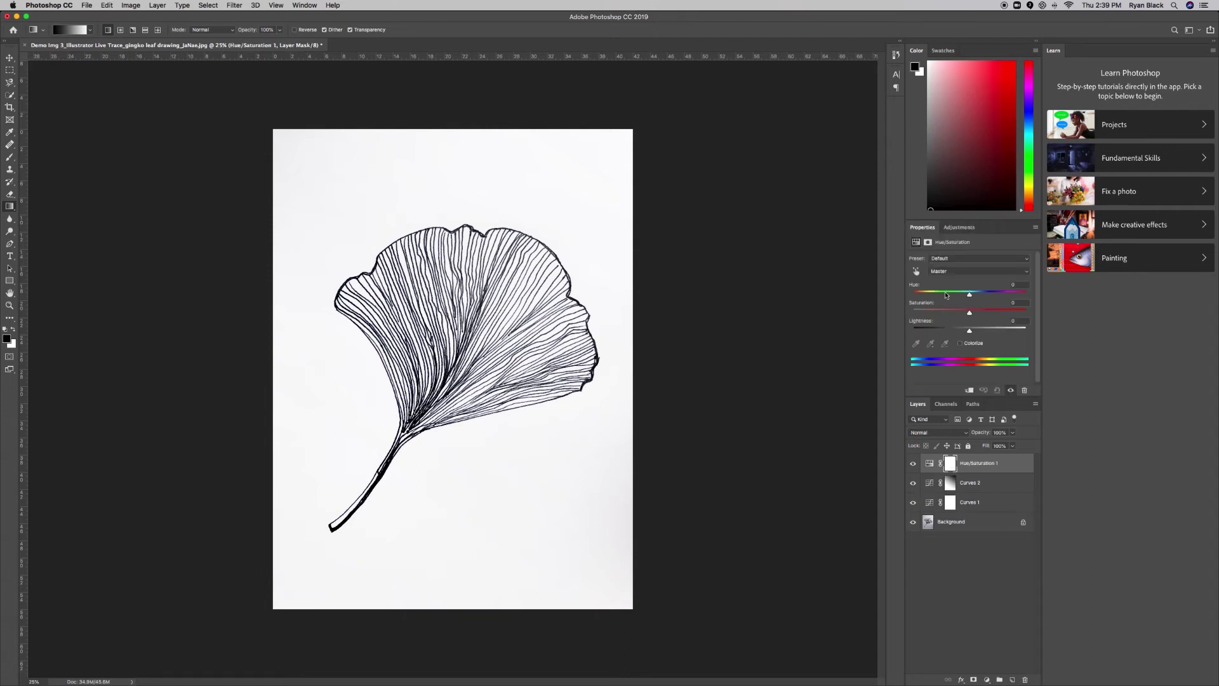
pyautogui.moveTo(970, 315); pyautogui.dragTo(914, 322)
pyautogui.click(913, 463)
pyautogui.click(913, 463)
pyautogui.click(915, 464)
pyautogui.click(915, 464)
pyautogui.click(915, 464)
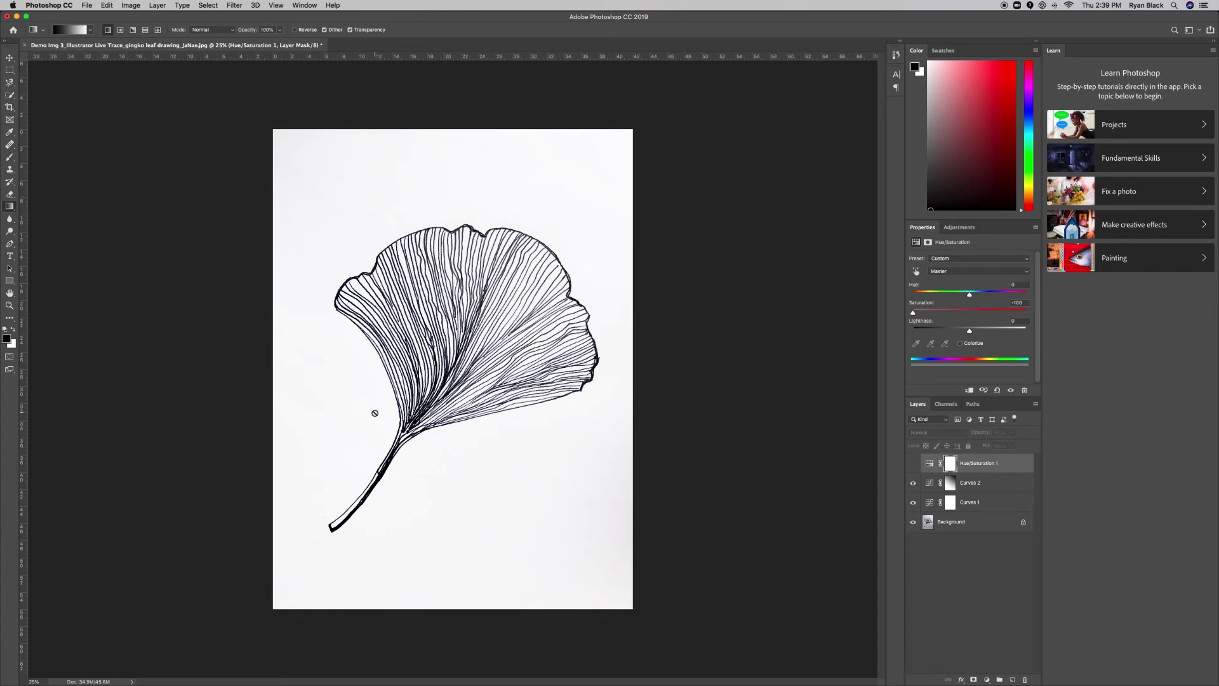
# - Save the document as a layered Photoshop file with _EDITED appended to its name
pyautogui.click(90, 6)
pyautogui.click(96, 106)
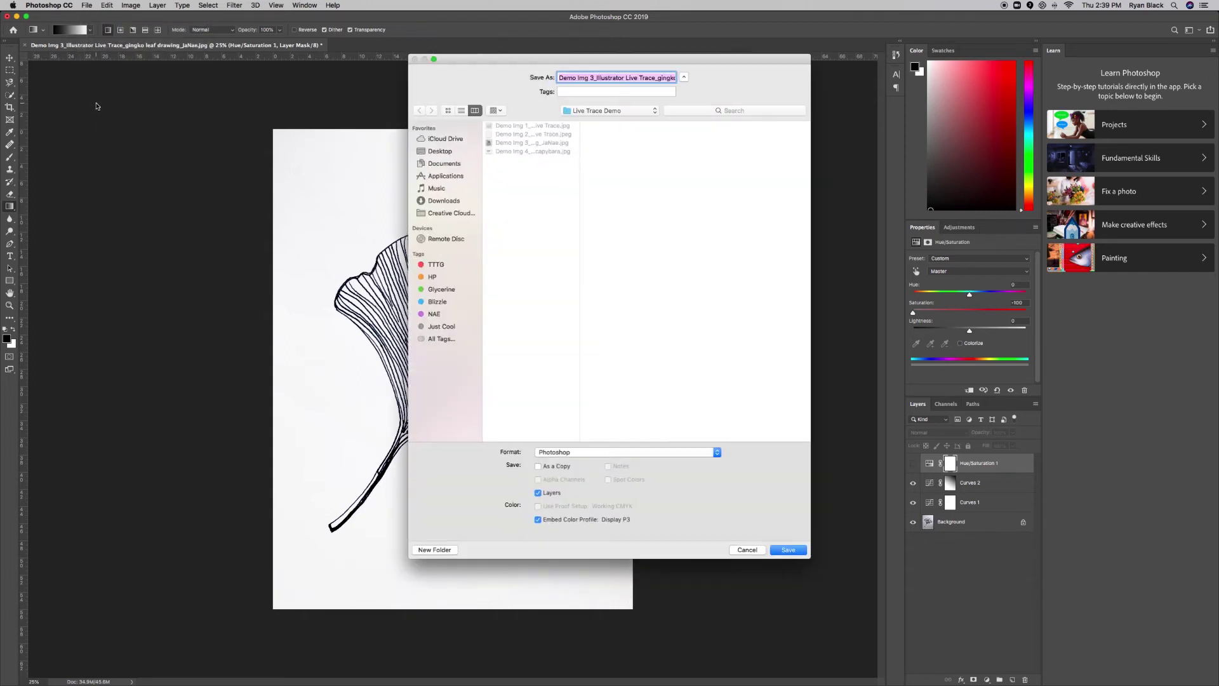
pyautogui.click(666, 79)
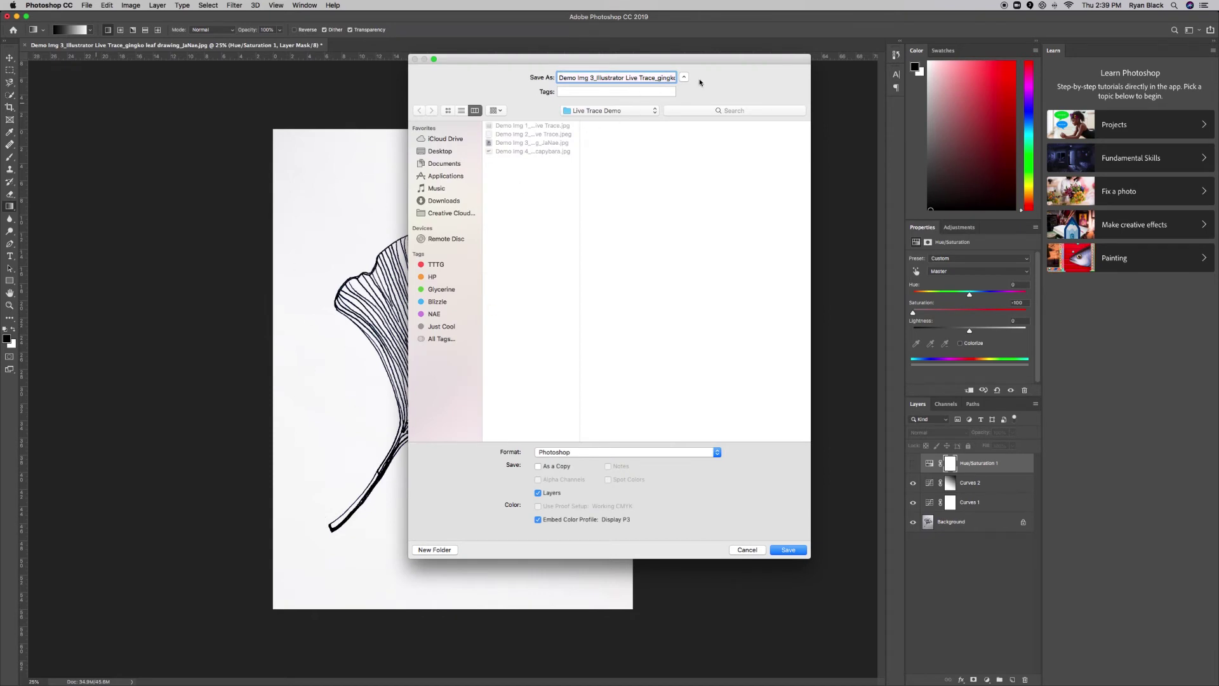
pyautogui.press('Right')
pyautogui.press('Right')
pyautogui.press('Right')
pyautogui.press('Right')
pyautogui.press('Right')
pyautogui.press('Right')
pyautogui.press('Right')
pyautogui.press('Right')
pyautogui.press('Right')
pyautogui.press('Right')
pyautogui.press('Right')
pyautogui.press('Right')
pyautogui.press('Right')
pyautogui.press('Right')
pyautogui.press('Right')
pyautogui.press('Right')
pyautogui.press('Right')
pyautogui.press('Right')
pyautogui.press('Right')
pyautogui.press('Right')
pyautogui.press('Right')
pyautogui.press('Right')
pyautogui.press('Right')
pyautogui.press('Right')
pyautogui.press('Right')
pyautogui.press('Right')
pyautogui.press('Right')
pyautogui.write('_EDITED')
pyautogui.click(586, 453)
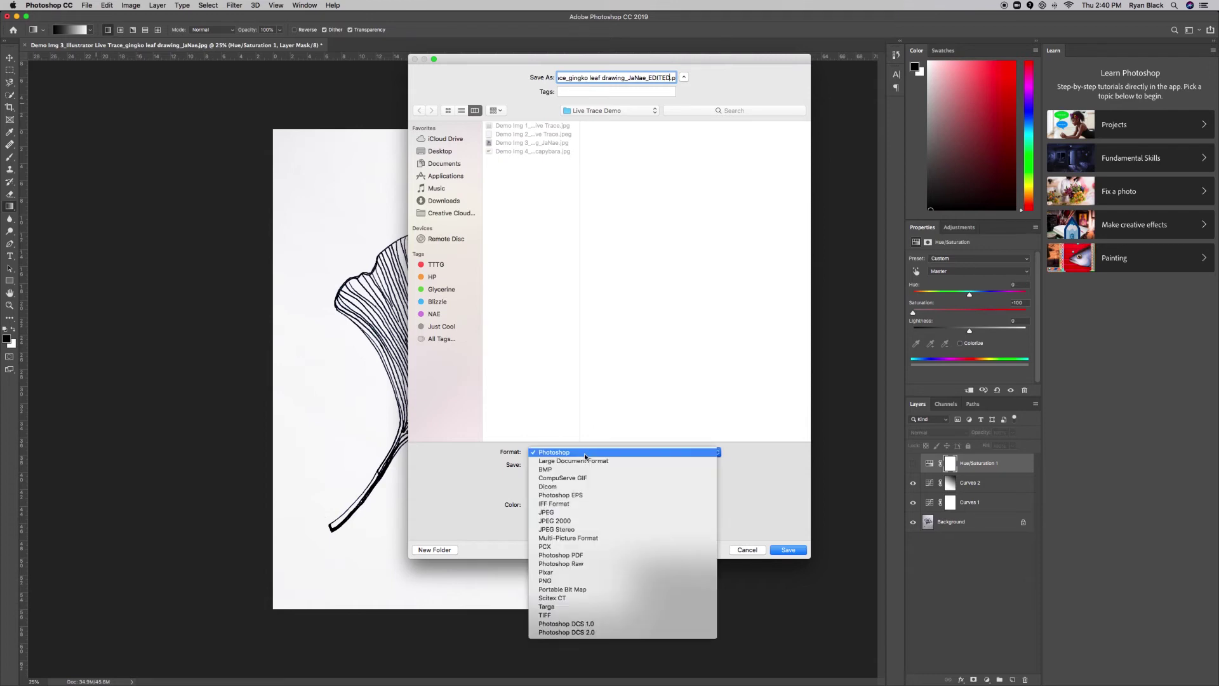
pyautogui.click(585, 455)
pyautogui.click(785, 548)
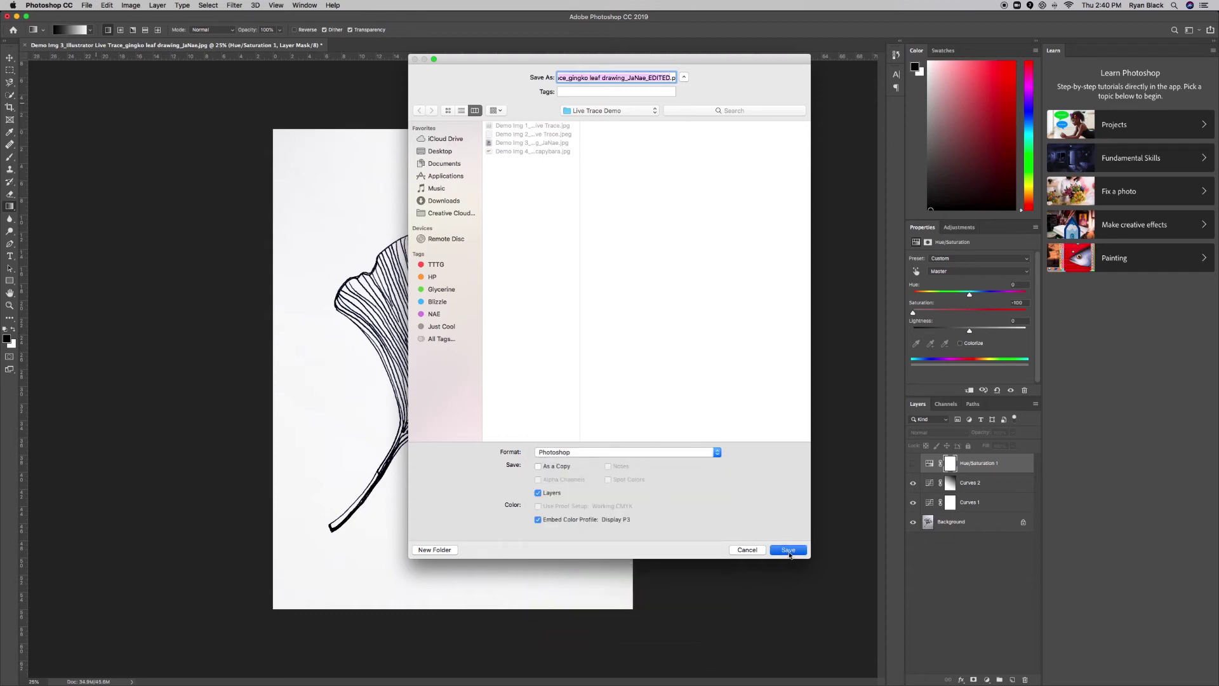
pyautogui.click(725, 289)
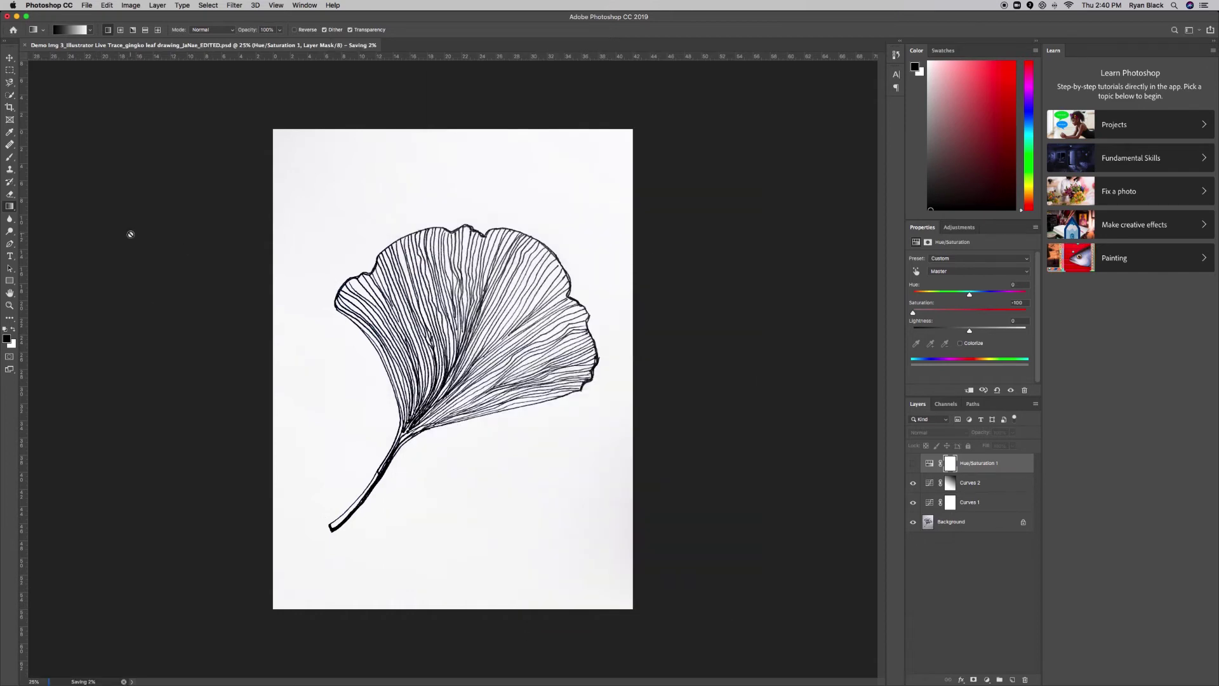
# - Save a JPEG copy of the edited leaf at quality 12
pyautogui.click(86, 5)
pyautogui.click(99, 104)
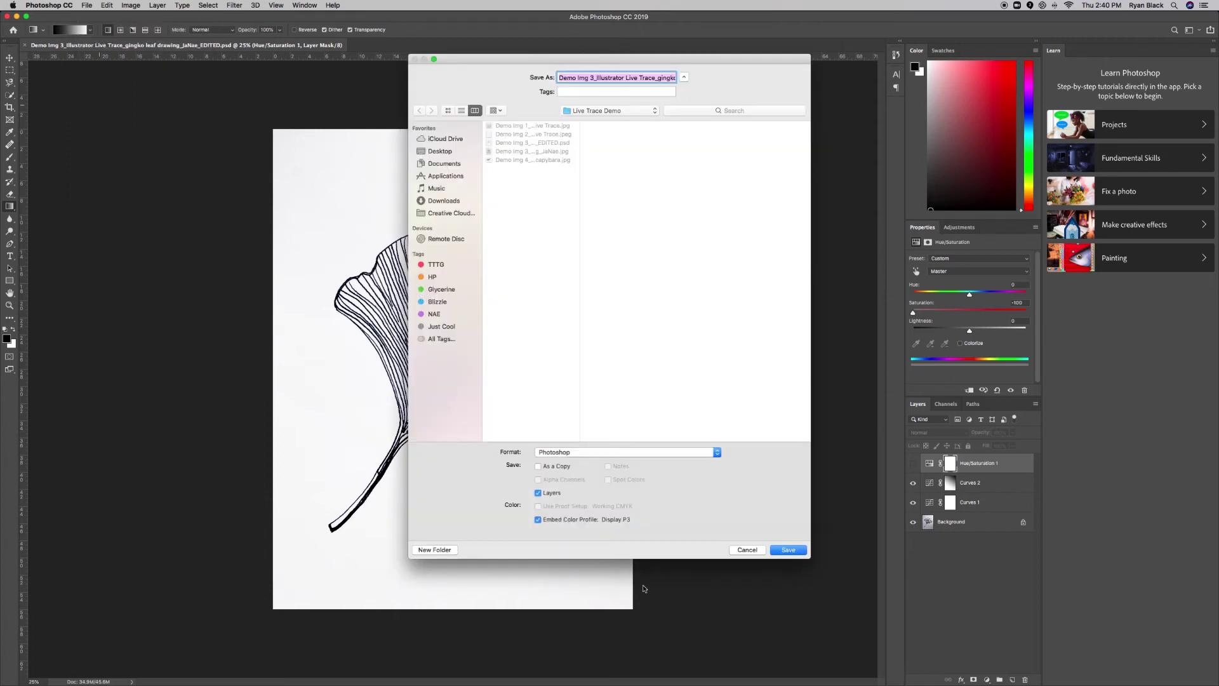
pyautogui.click(569, 453)
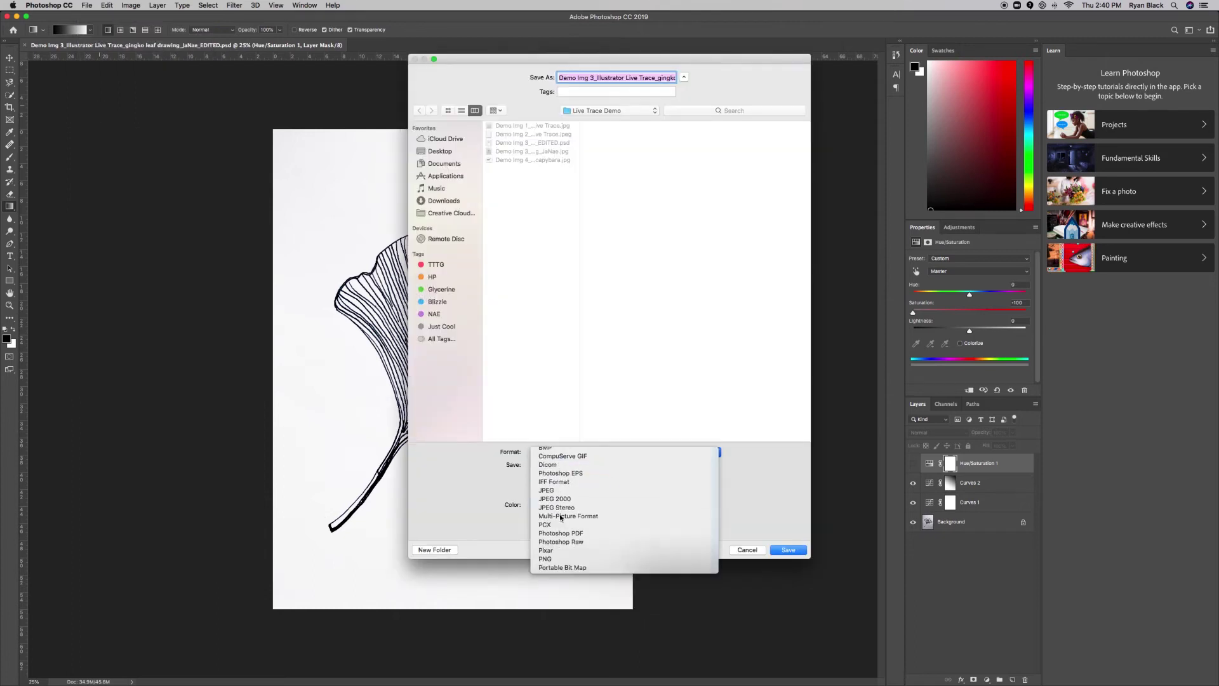
pyautogui.click(560, 513)
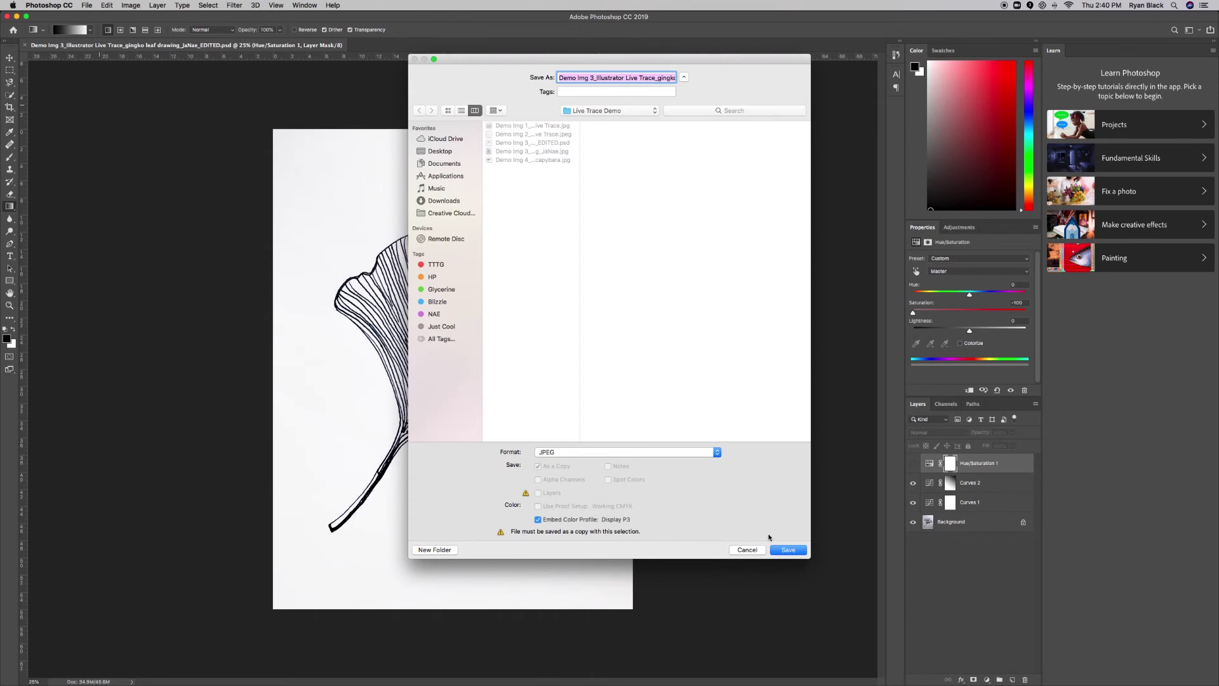
pyautogui.click(789, 550)
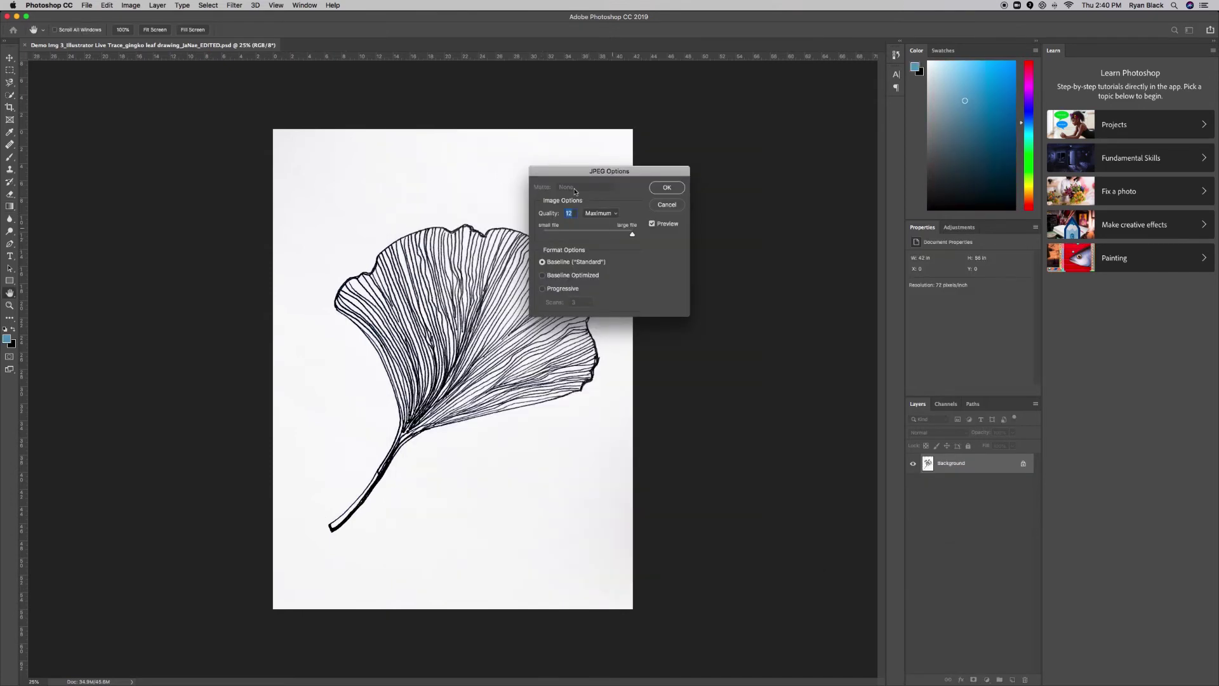
pyautogui.click(666, 187)
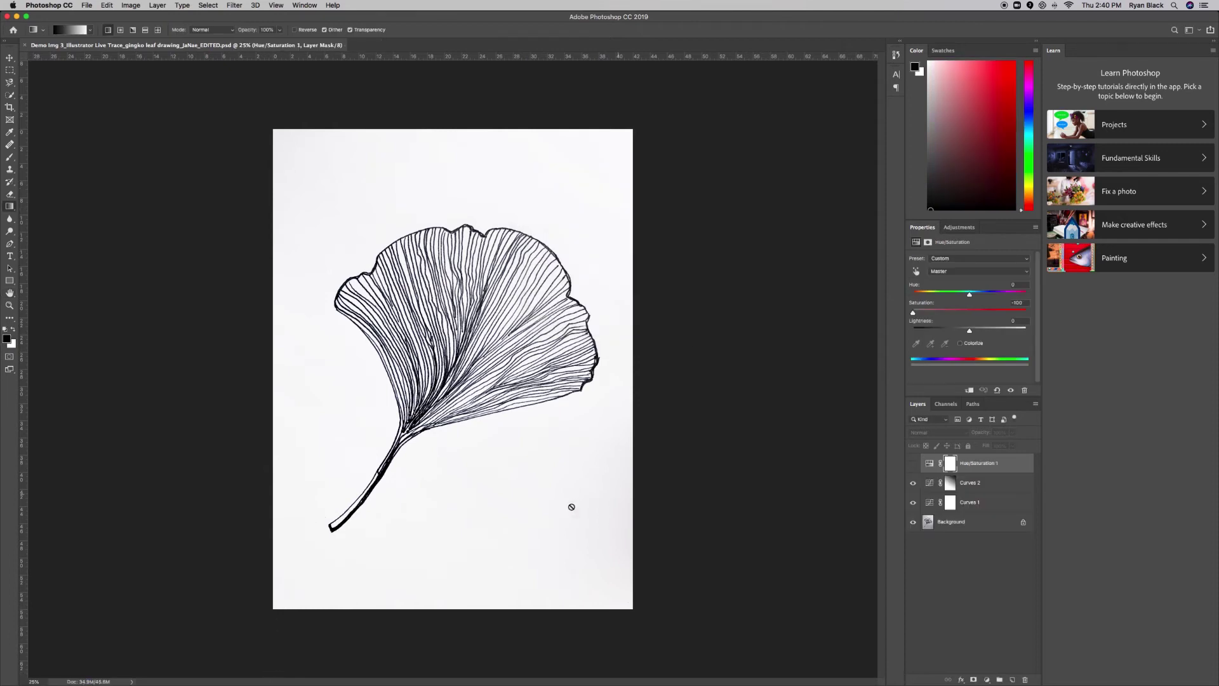
# - Toggle both Curves adjustments to compare the edited and original photo
pyautogui.keyDown('alt'); pyautogui.click(913, 522); pyautogui.keyUp('alt')
pyautogui.keyDown('alt'); pyautogui.click(914, 523); pyautogui.keyUp('alt')
pyautogui.keyDown('alt'); pyautogui.click(913, 522); pyautogui.keyUp('alt')
pyautogui.keyDown('alt'); pyautogui.click(913, 522); pyautogui.keyUp('alt')
# - Minimize Photoshop and place the _EDITED ginkgo JPEG onto artboard 3 in Illustrator
pyautogui.click(16, 17)
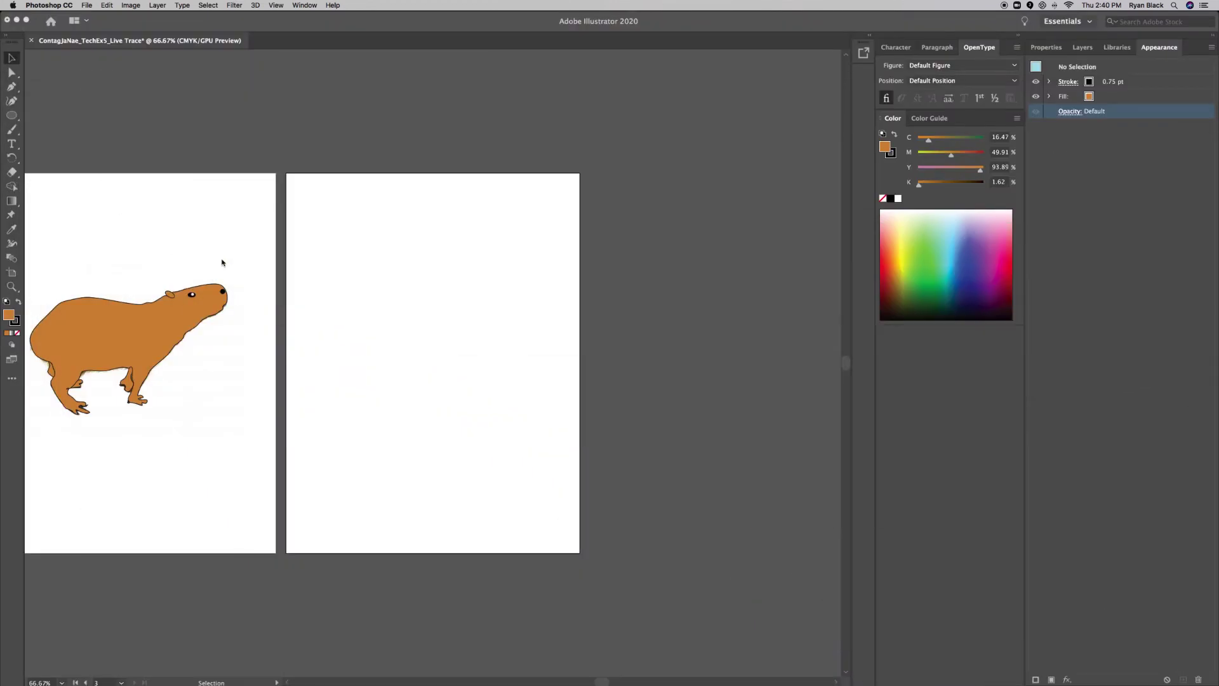
pyautogui.moveTo(574, 682)
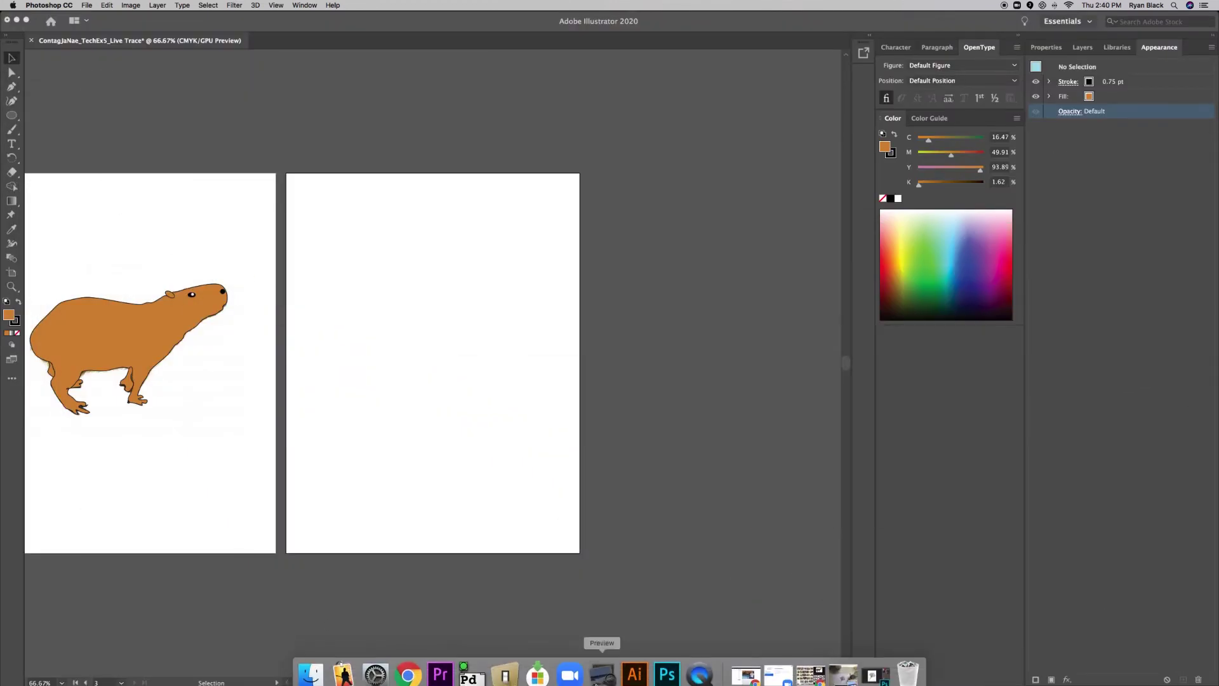
pyautogui.moveTo(592, 666); pyautogui.dragTo(472, 533)
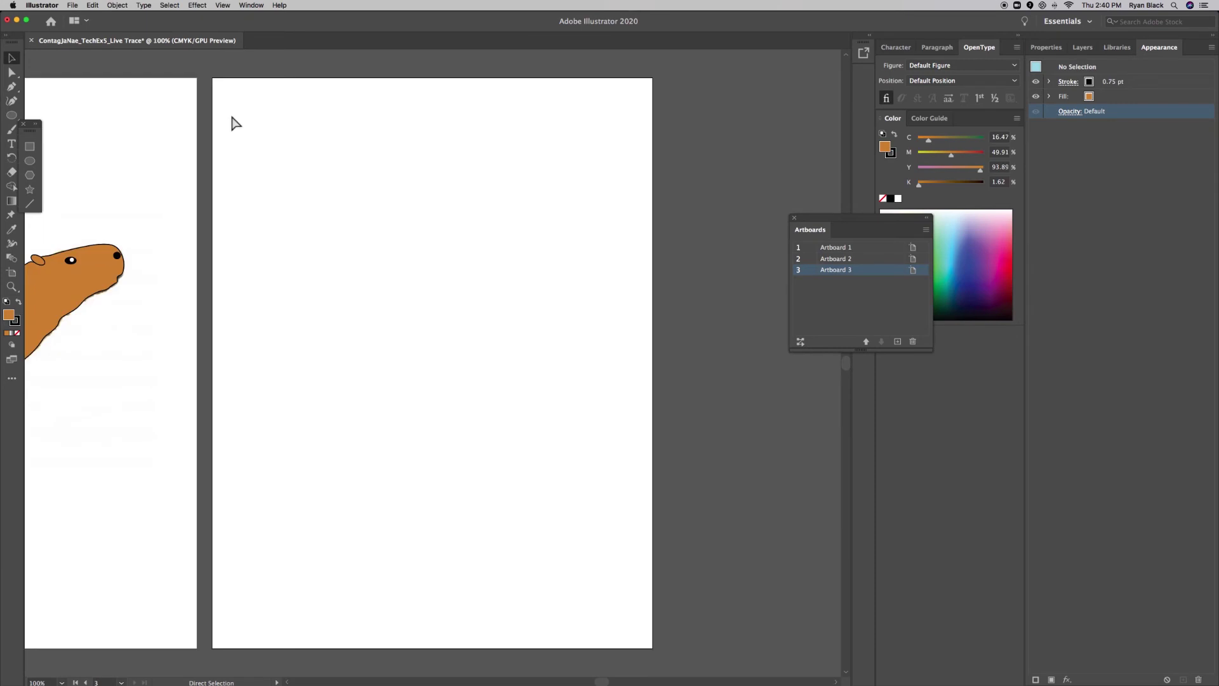
pyautogui.click(73, 6)
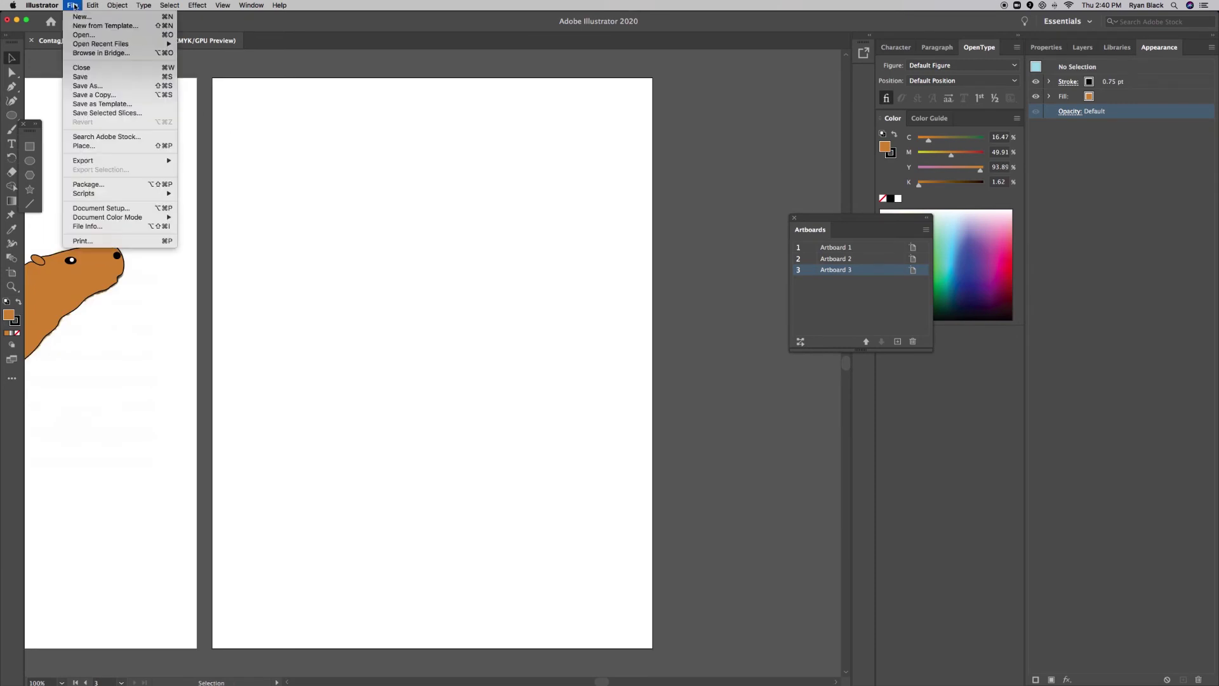
pyautogui.click(87, 147)
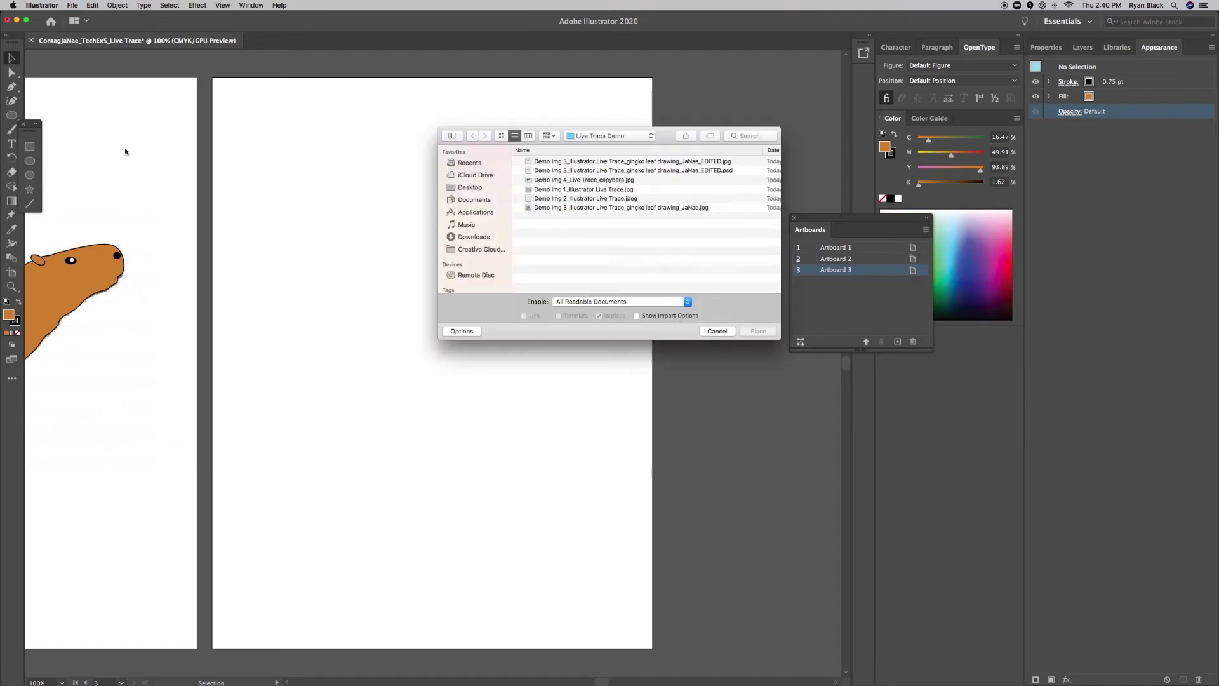
pyautogui.click(672, 163)
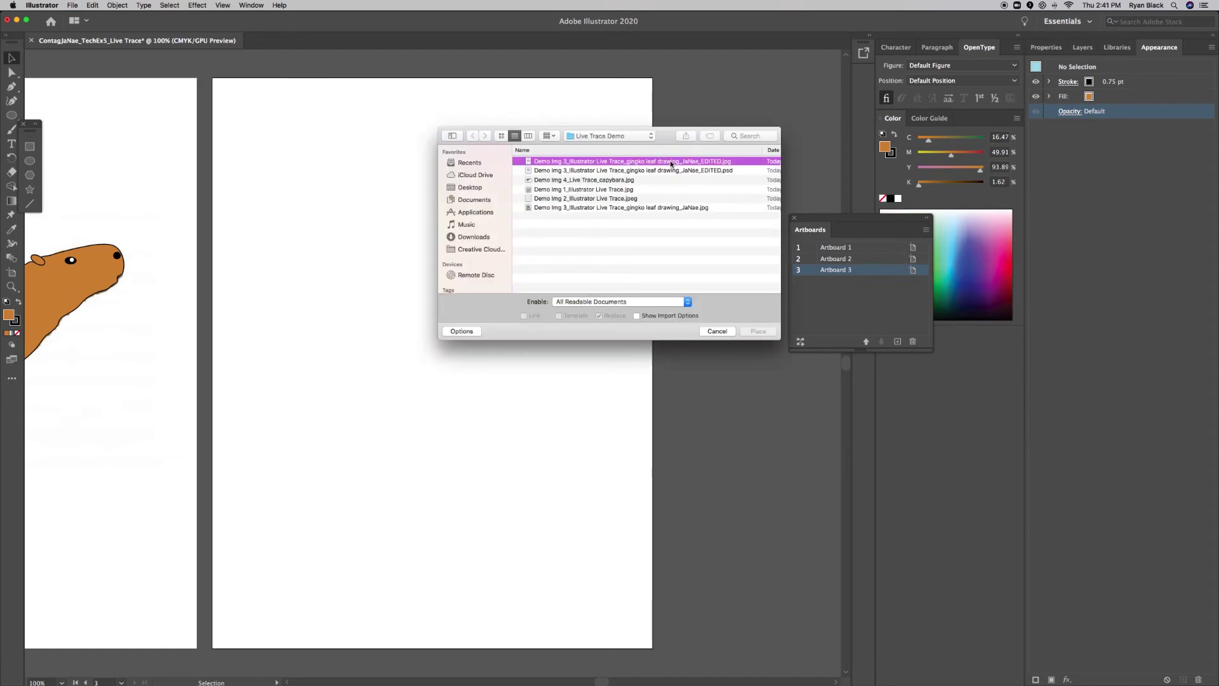
pyautogui.click(759, 332)
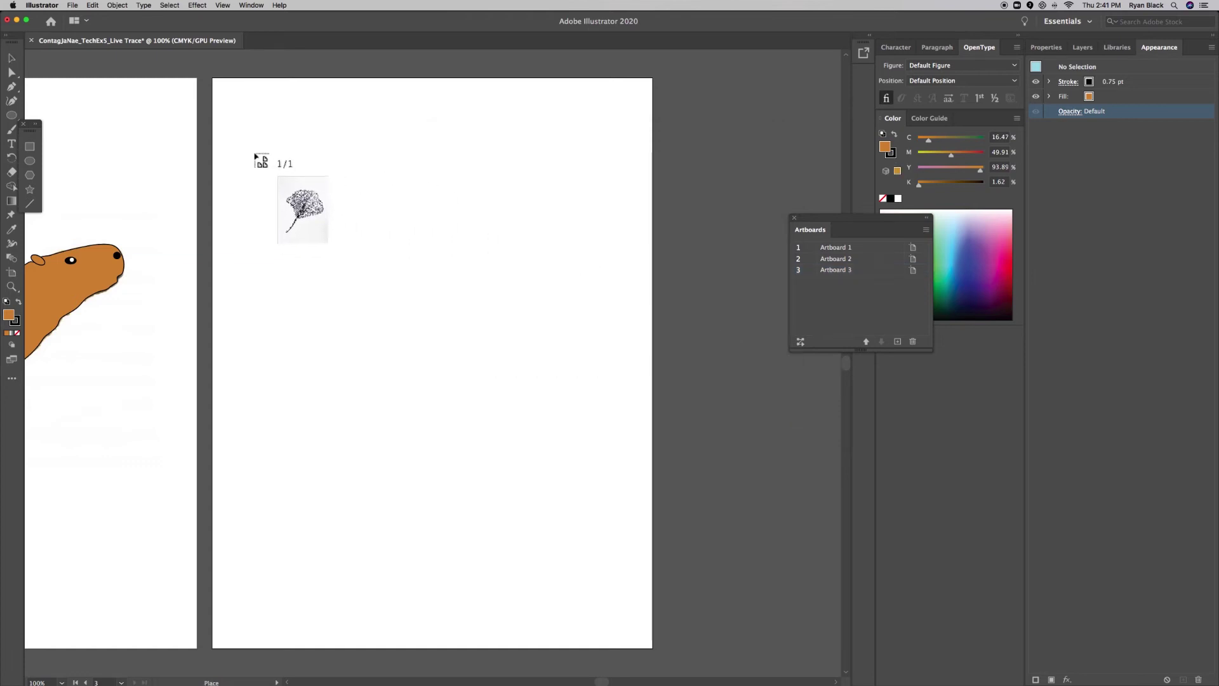
pyautogui.click(251, 110)
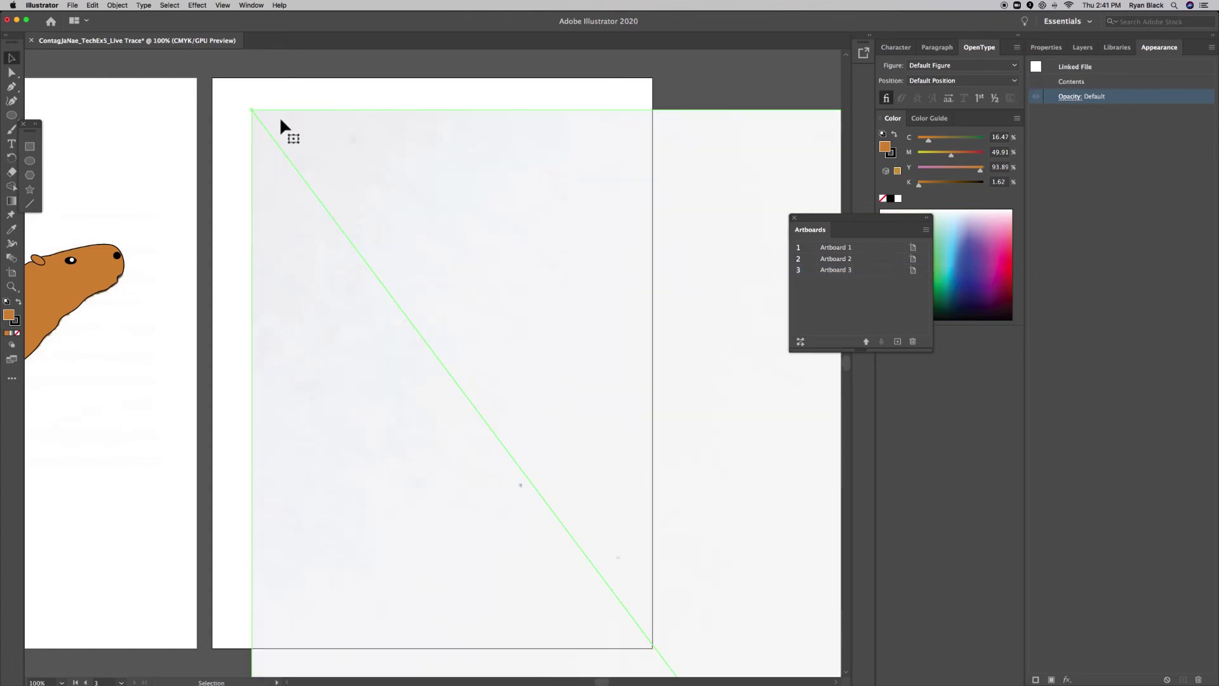
# - Shift-drag a corner to shrink the ginkgo image to fit artboard 3, then reselect it
pyautogui.press('super+alt+0')
pyautogui.press('v')
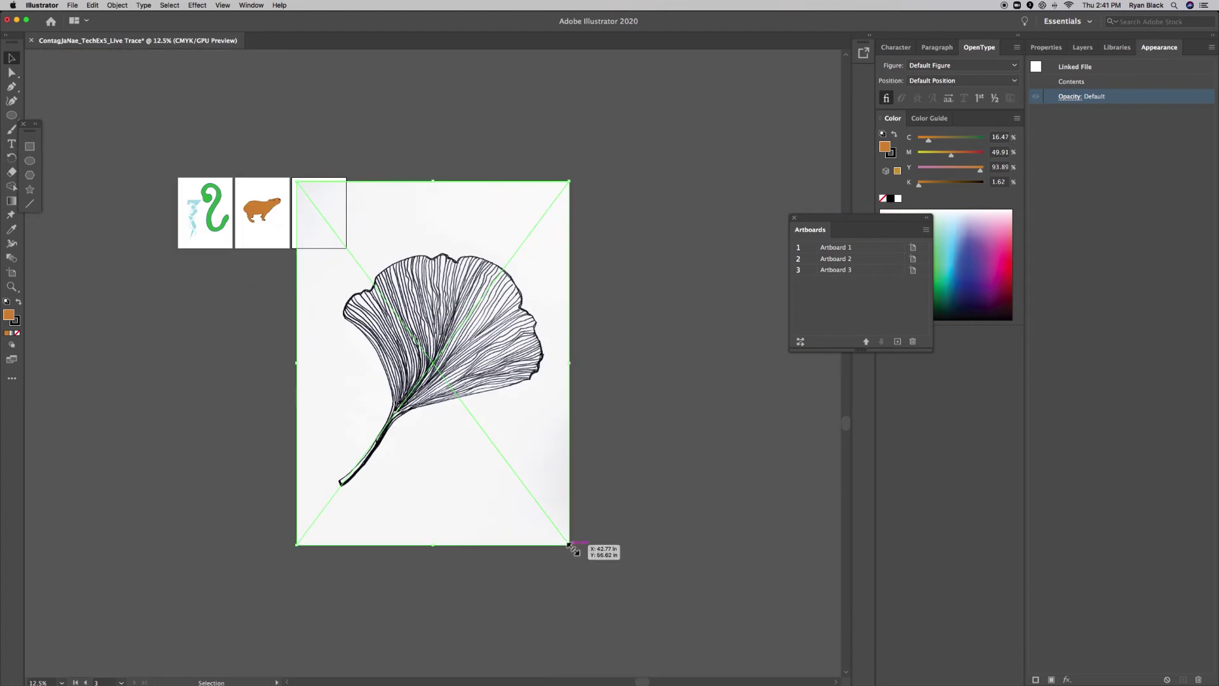
pyautogui.press('shift')
pyautogui.moveTo(570, 545); pyautogui.dragTo(343, 264)
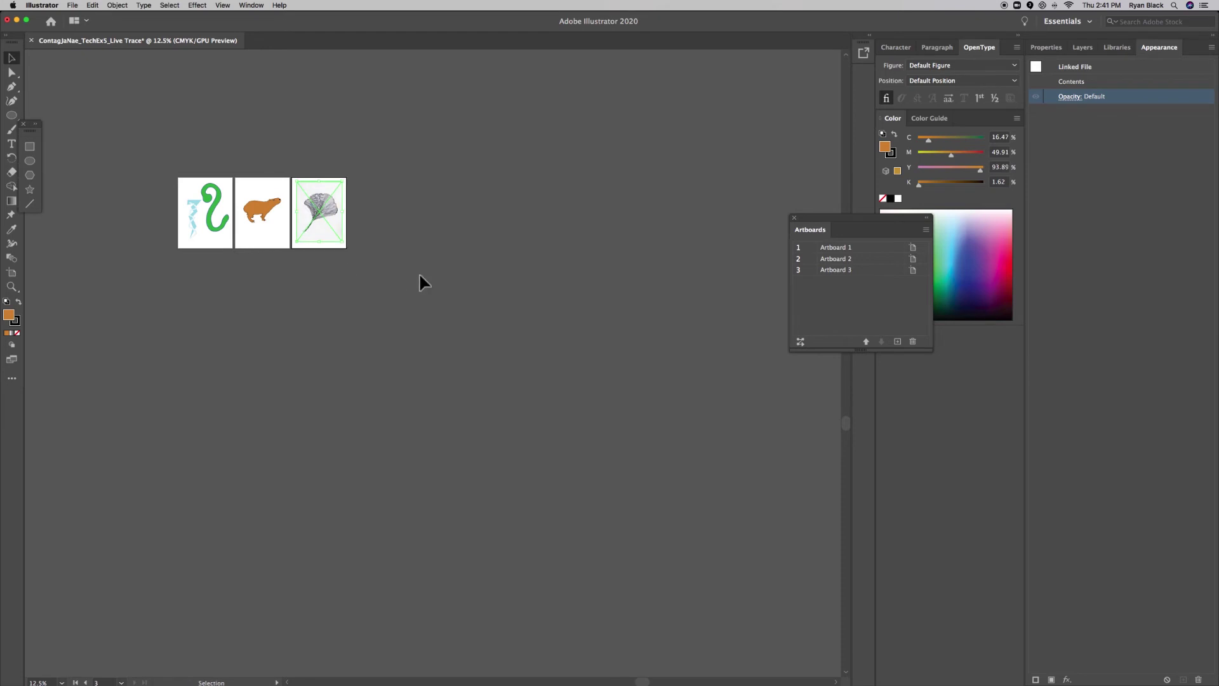
pyautogui.press('super+equal')
pyautogui.press('super+equal')
pyautogui.press('super+equal')
pyautogui.press('super+equal')
pyautogui.press('super+equal')
pyautogui.press('super+equal')
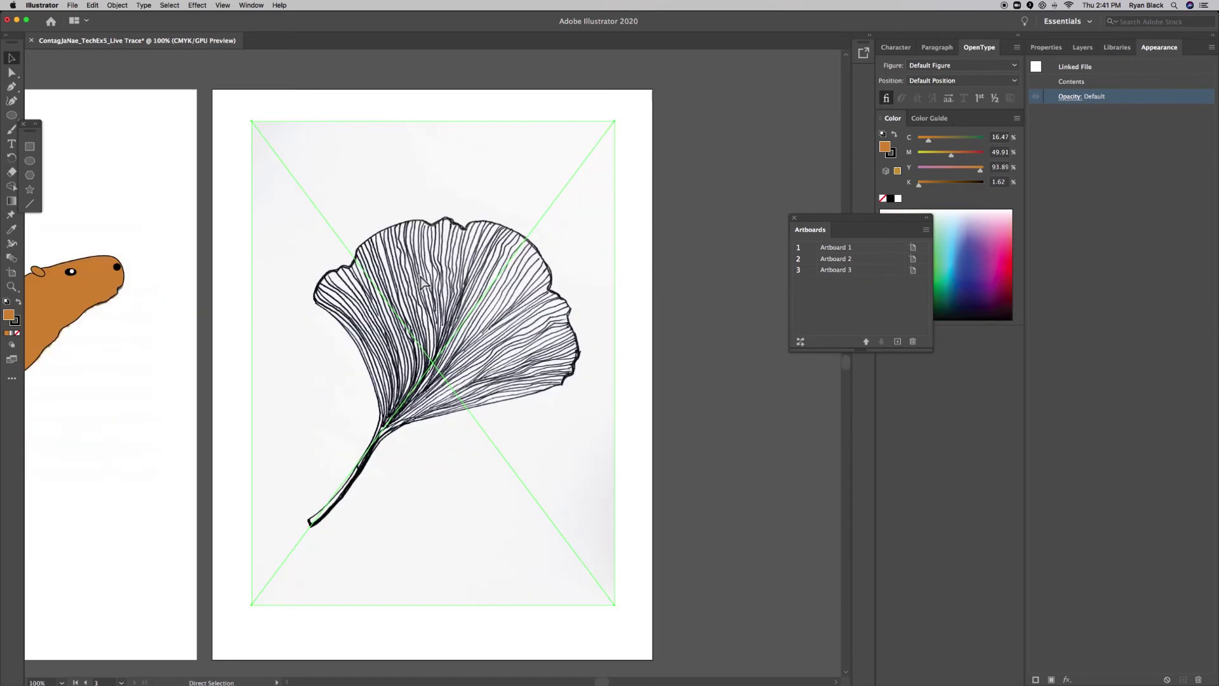
pyautogui.press('v')
pyautogui.press('Return')
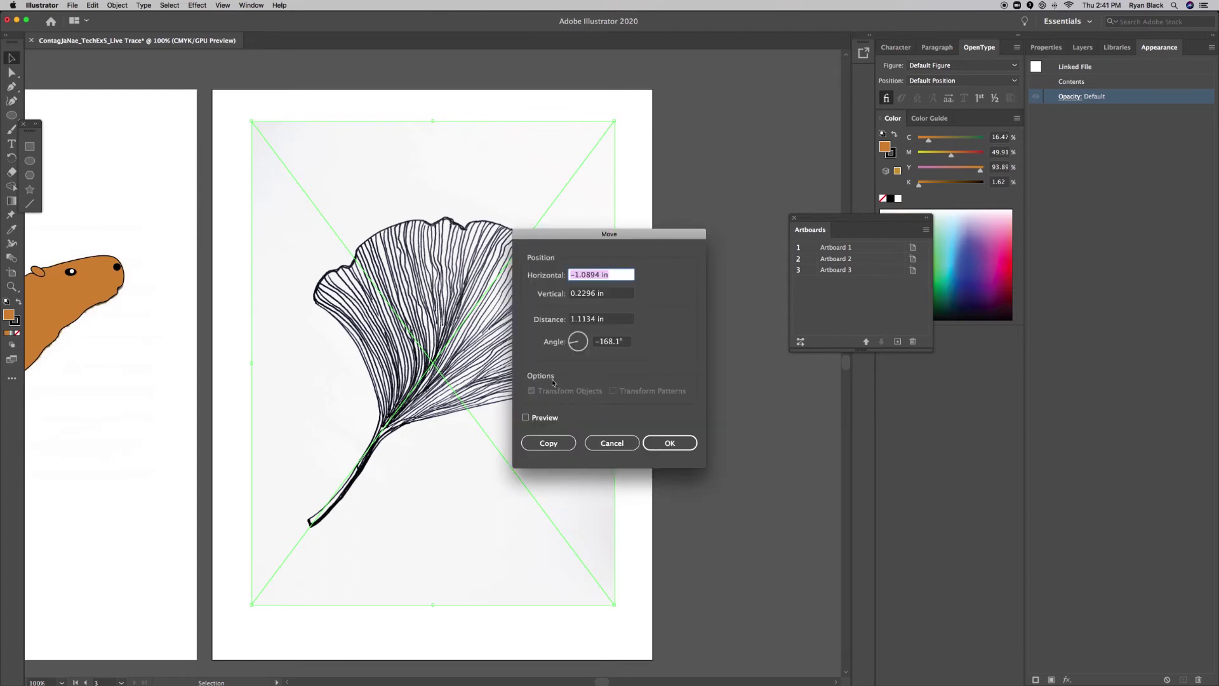
pyautogui.click(613, 442)
pyautogui.click(674, 524)
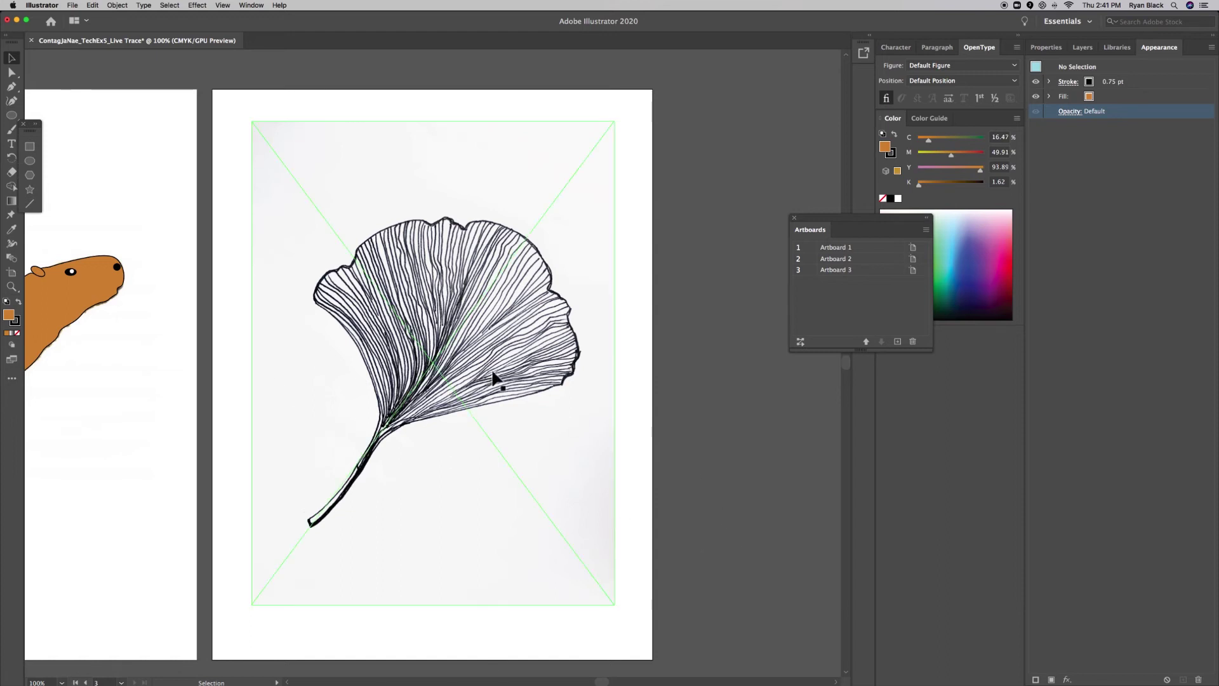
pyautogui.click(534, 411)
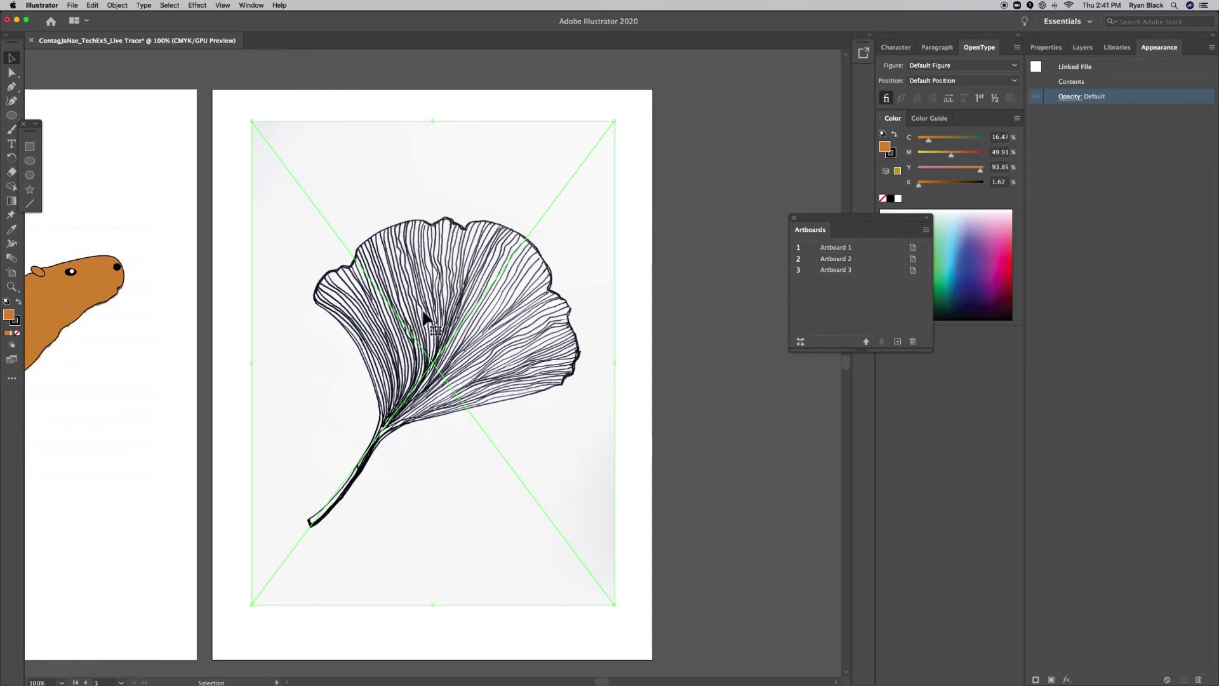
# - Open the Image Trace panel via Window, move it beside the Artboards panel, and list its presets
pyautogui.click(251, 5)
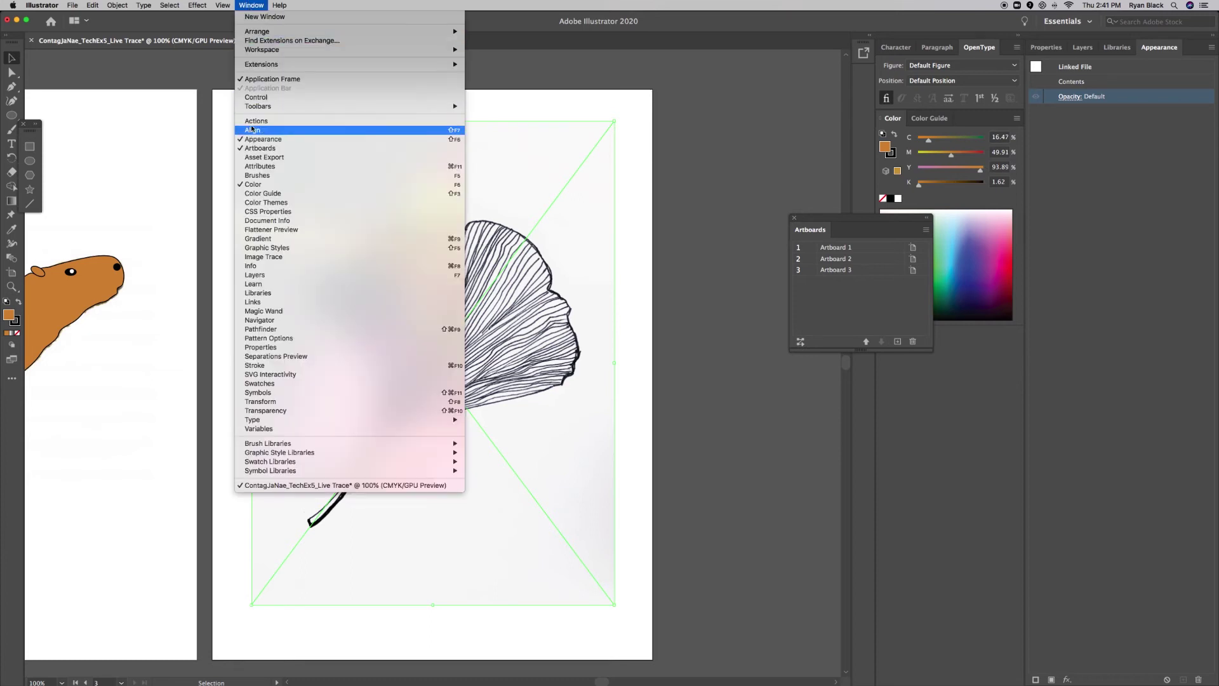
pyautogui.click(269, 257)
pyautogui.moveTo(260, 245)
pyautogui.mouseDown()
pyautogui.moveTo(674, 205)
pyautogui.moveTo(724, 110)
pyautogui.moveTo(710, 108)
pyautogui.mouseUp()
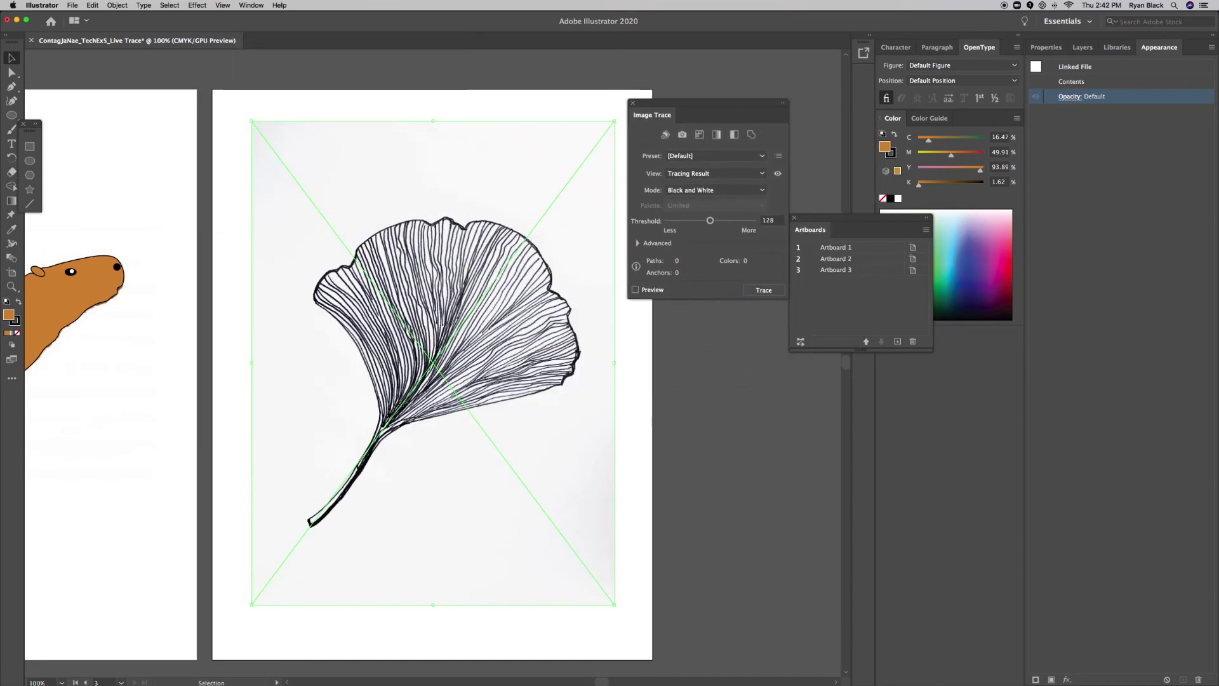
pyautogui.click(687, 159)
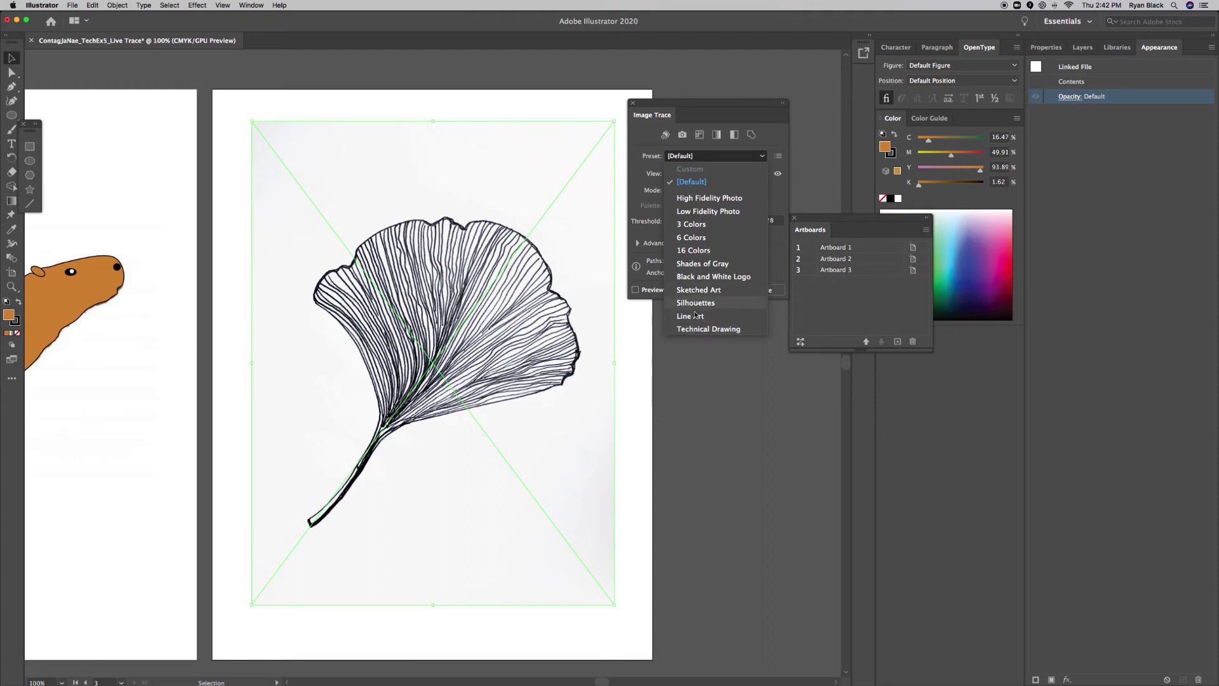
# - Trace the gingko leaf with the Low Fidelity Photo preset, accepting the slow-tracing warning
pyautogui.click(687, 212)
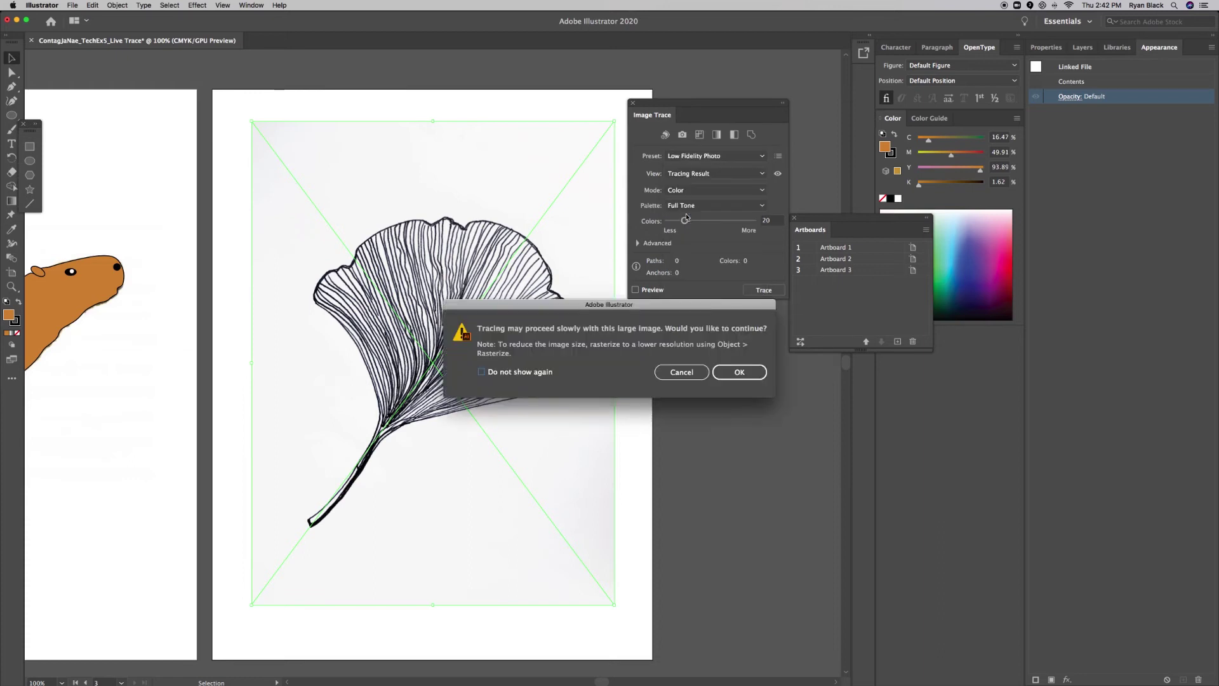
pyautogui.click(741, 373)
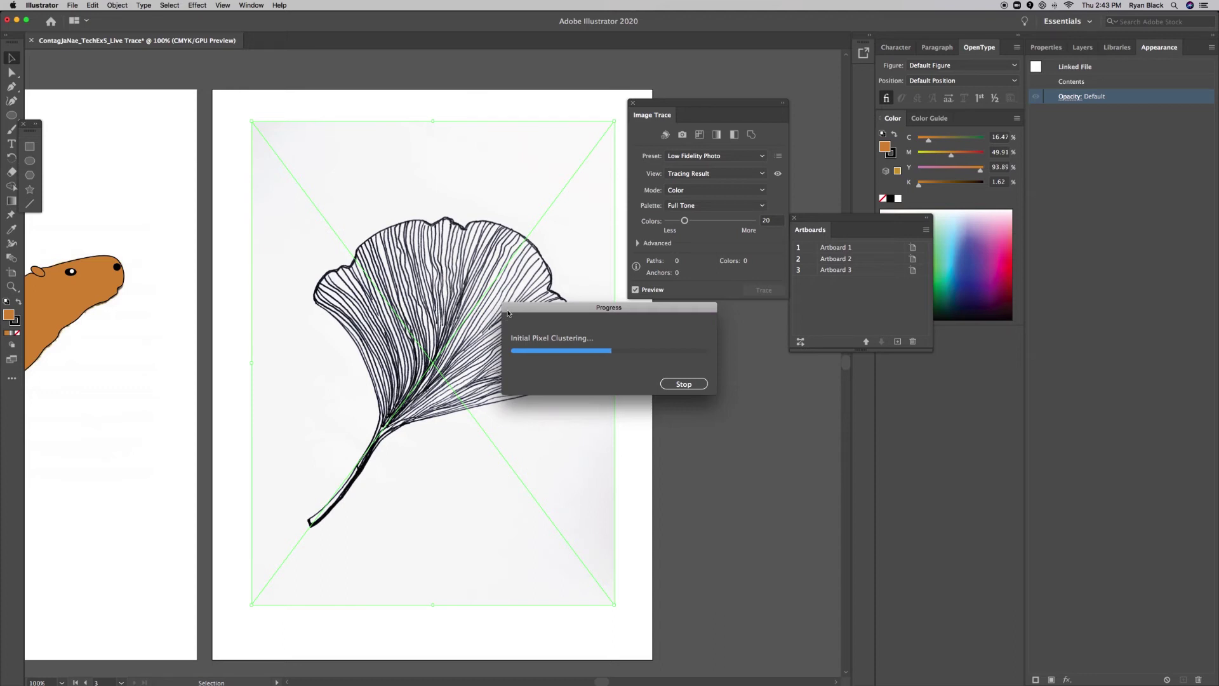
pyautogui.moveTo(508, 313); pyautogui.dragTo(630, 328)
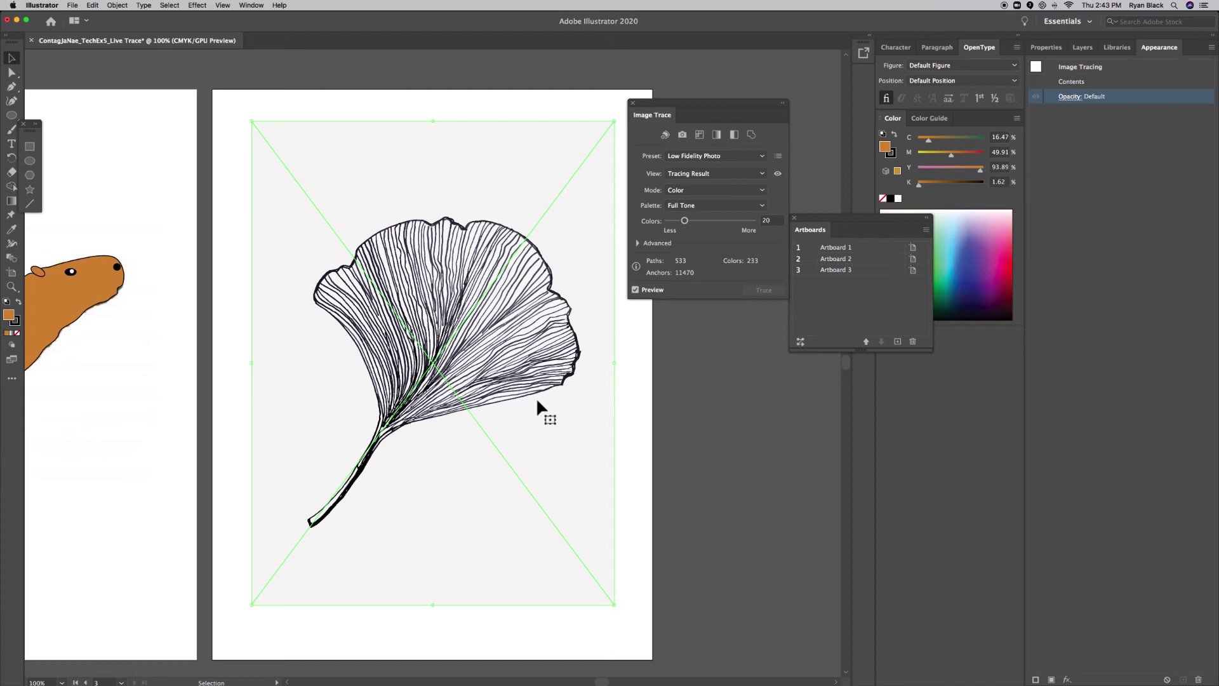
# - Zoom in on the traced leaf to inspect its 533 paths and veins
pyautogui.click(618, 426)
pyautogui.press('a')
pyautogui.press('super+equal')
pyautogui.press('super+equal')
pyautogui.press('super+equal')
pyautogui.press('super+equal')
pyautogui.press('super+equal')
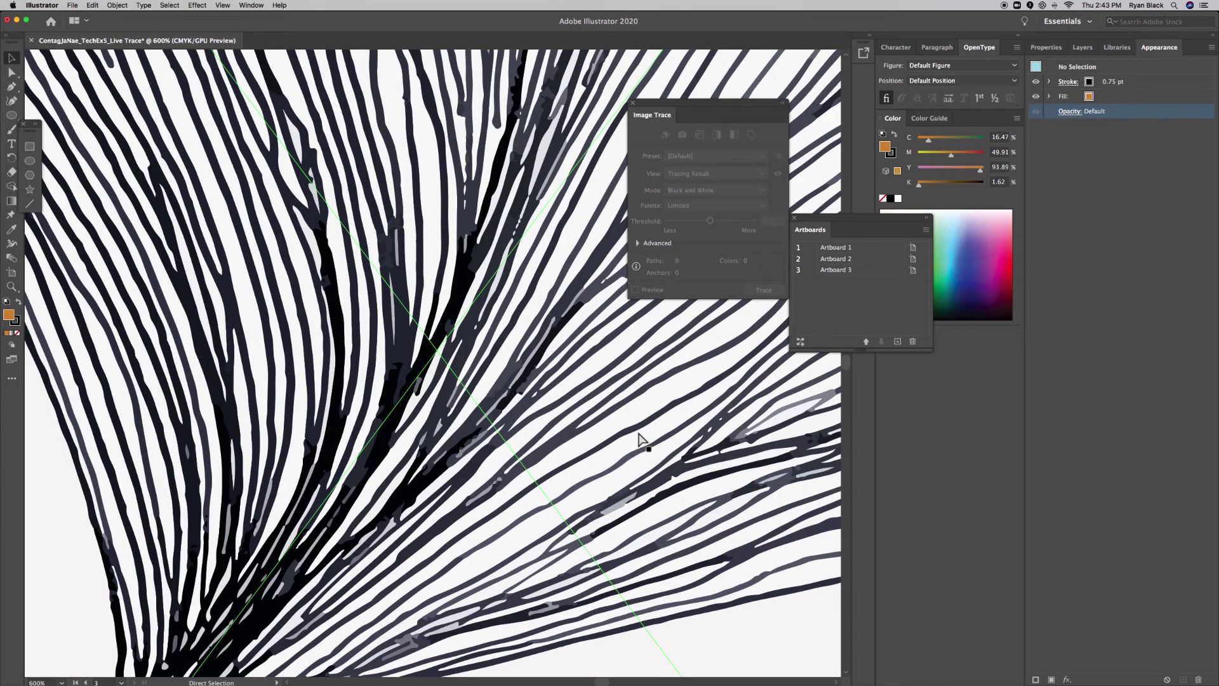
pyautogui.press('super+equal')
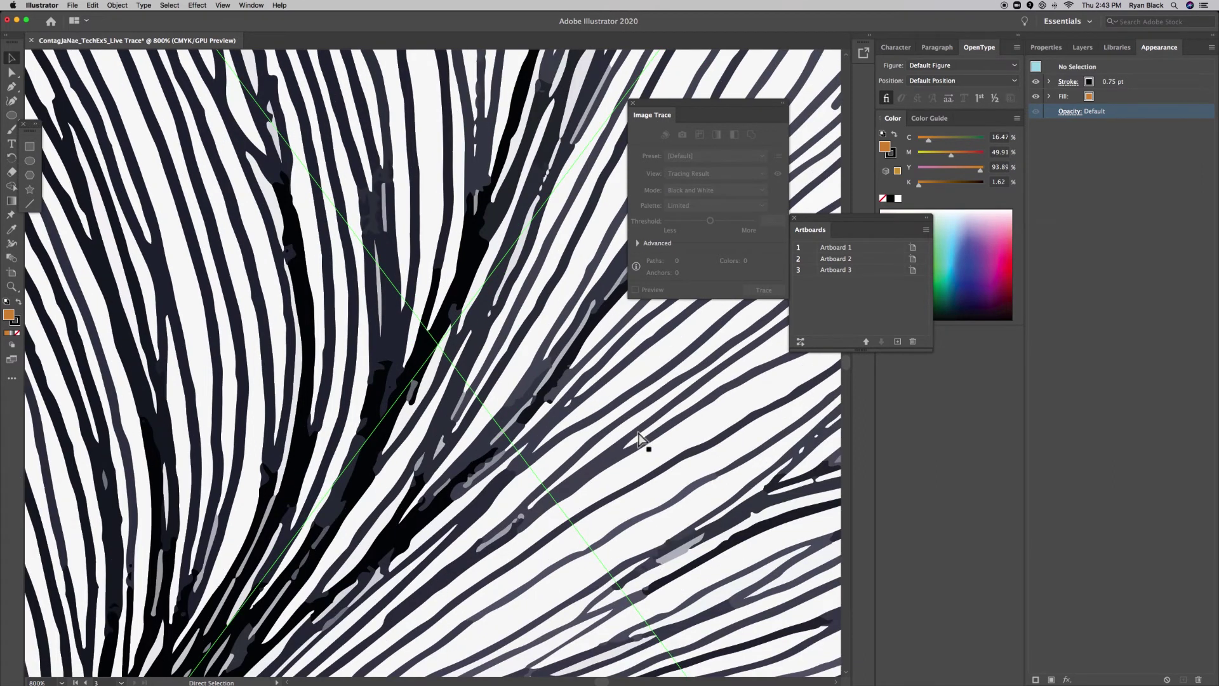
pyautogui.press('v')
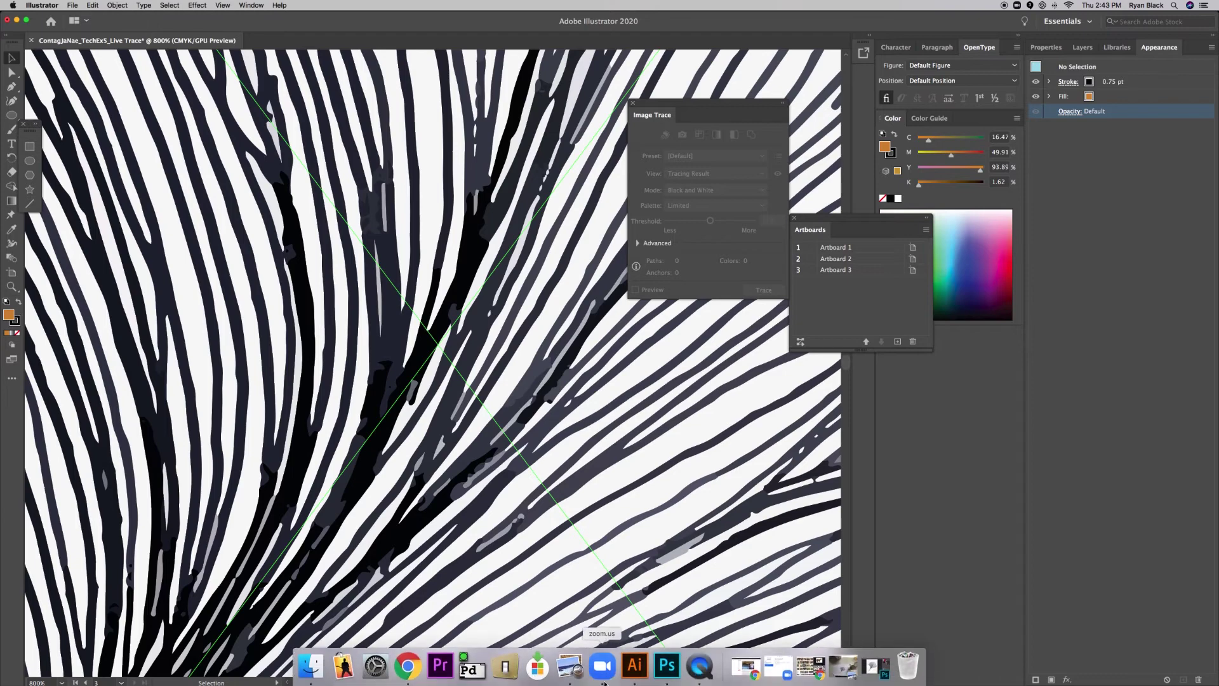
pyautogui.click(670, 672)
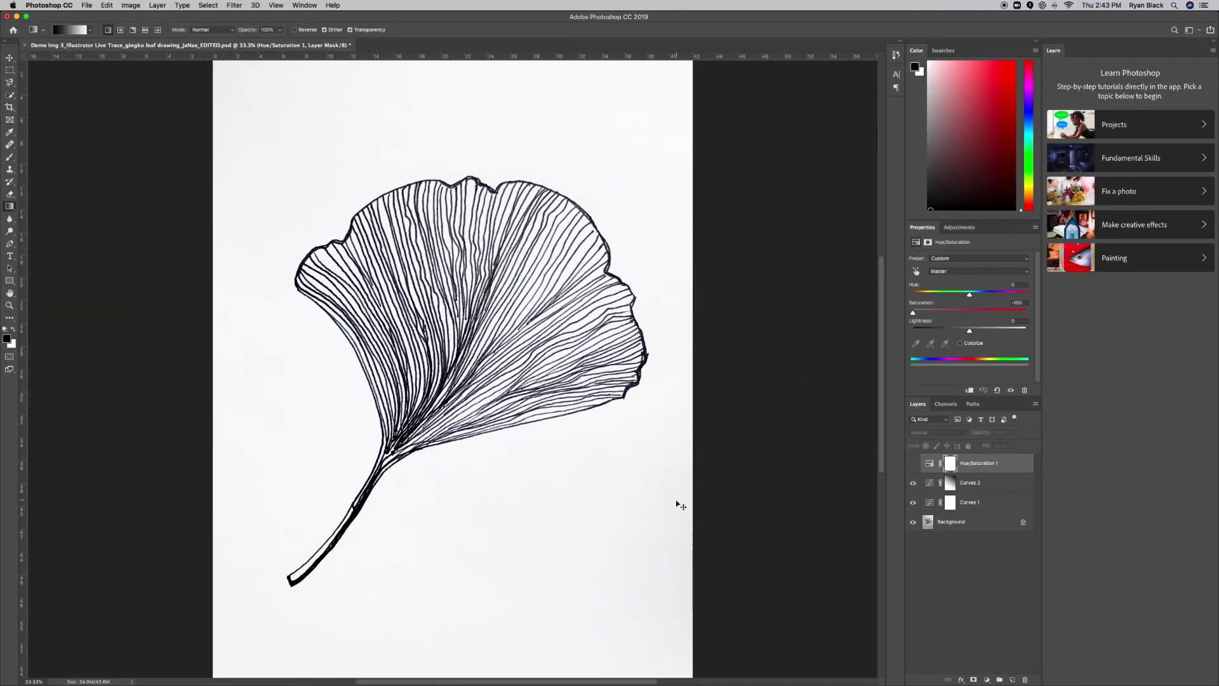
pyautogui.press('super+equal')
pyautogui.press('super+equal')
pyautogui.press('super+equal')
pyautogui.press('super+equal')
pyautogui.press('super+equal')
pyautogui.press('super+minus')
pyautogui.press('super+minus')
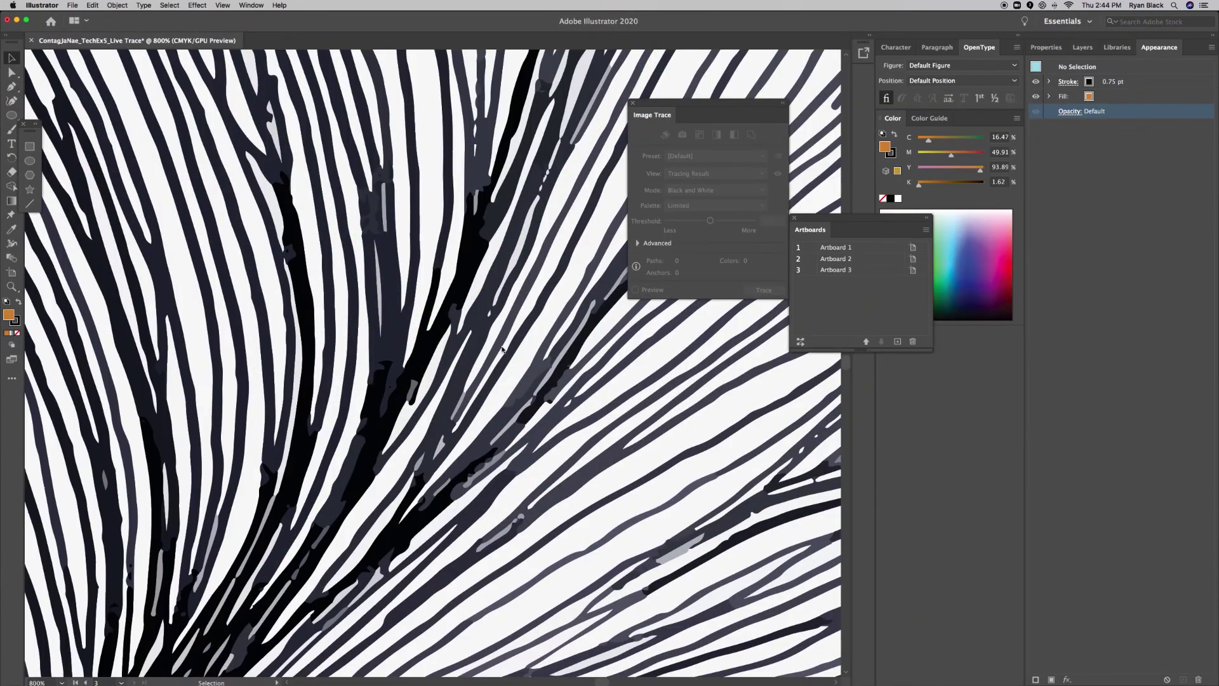
pyautogui.press('super+minus')
pyautogui.press('super+minus')
pyautogui.press('super+minus')
pyautogui.press('super+minus')
pyautogui.press('super+minus')
pyautogui.press('super+minus')
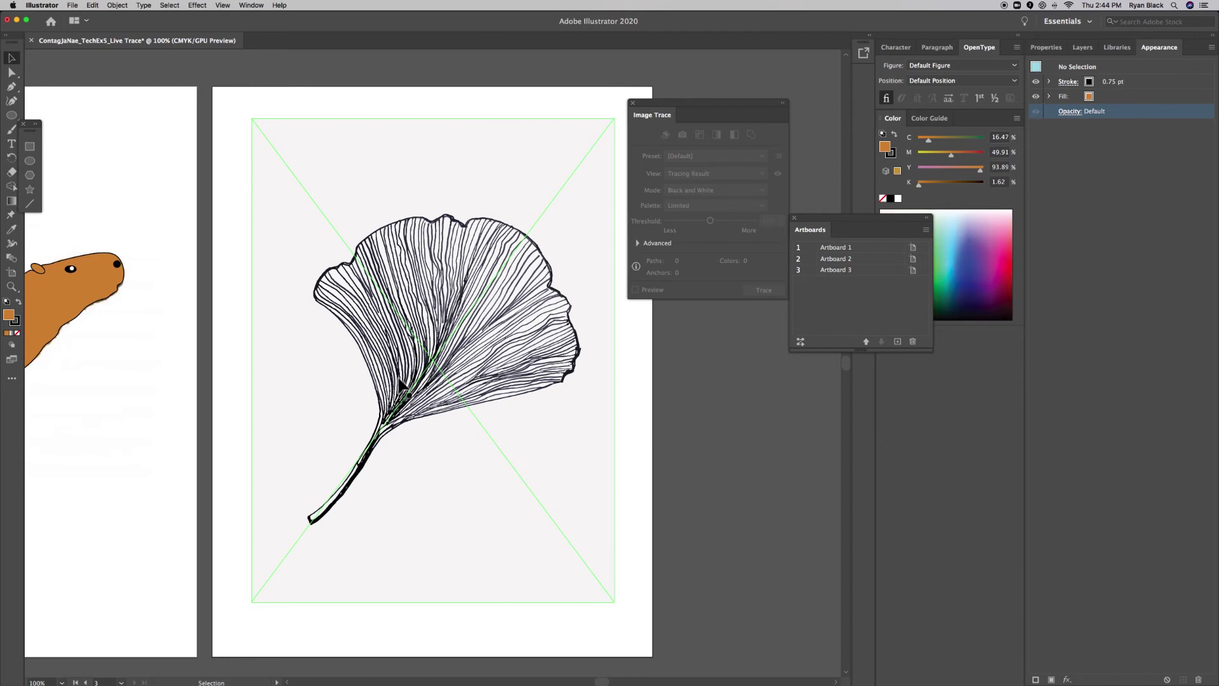
# - Select the traced gingko leaf and apply Object > Image Trace > Expand
pyautogui.click(631, 482)
pyautogui.click(558, 381)
pyautogui.click(716, 593)
pyautogui.click(372, 245)
pyautogui.press('super+shift+a')
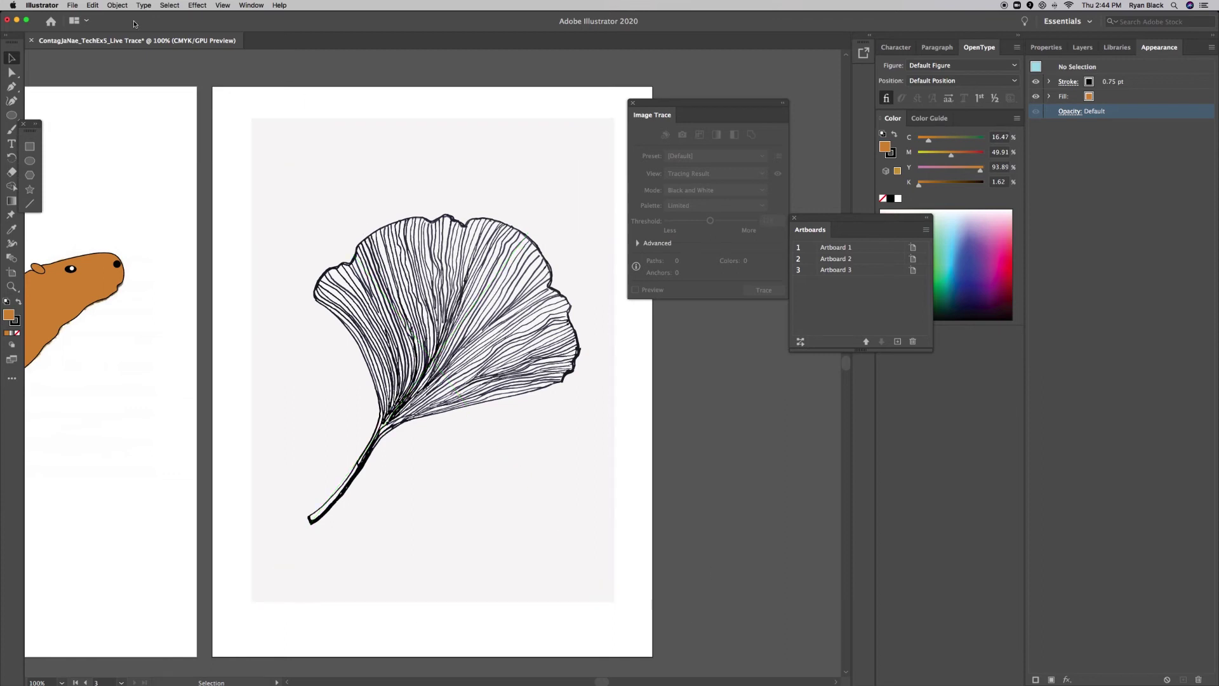
pyautogui.click(74, 7)
pyautogui.moveTo(115, 5)
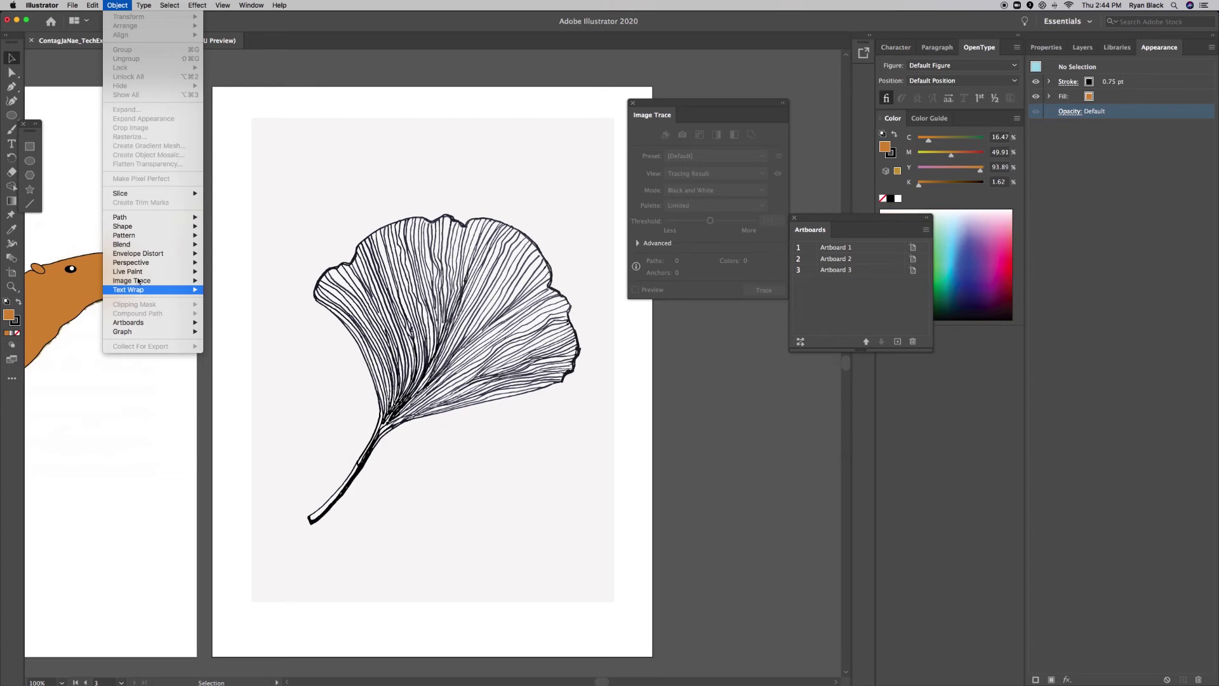
pyautogui.moveTo(138, 282)
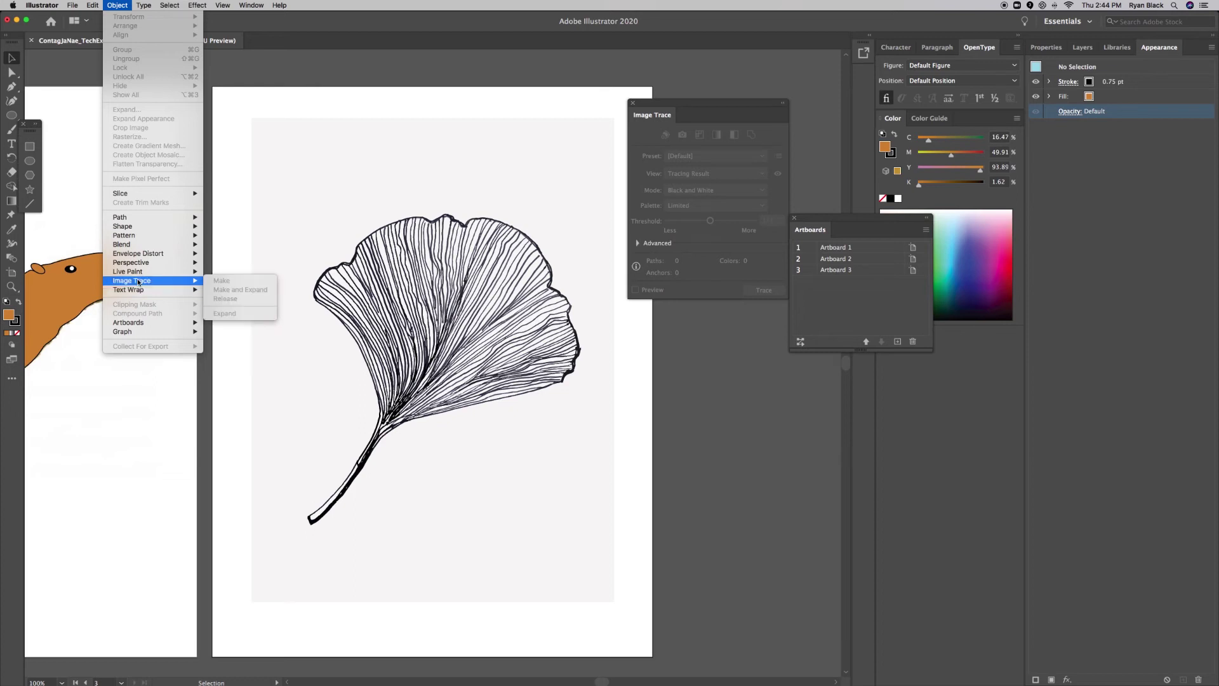
pyautogui.click(374, 207)
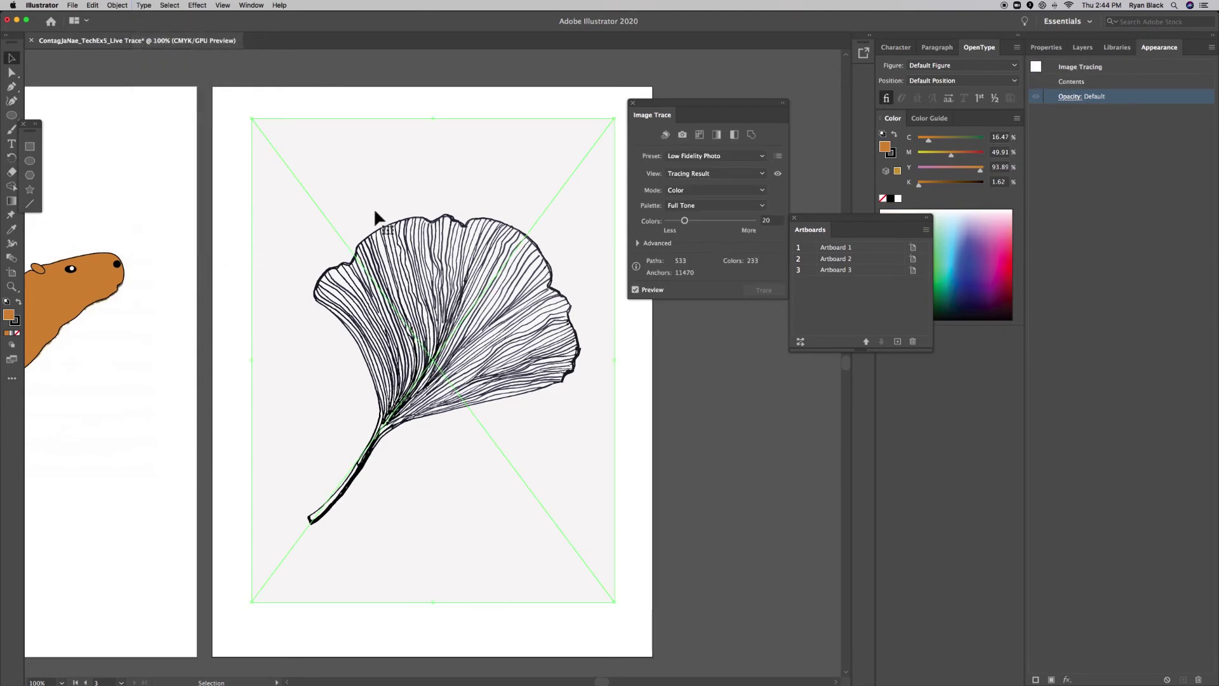
pyautogui.click(118, 5)
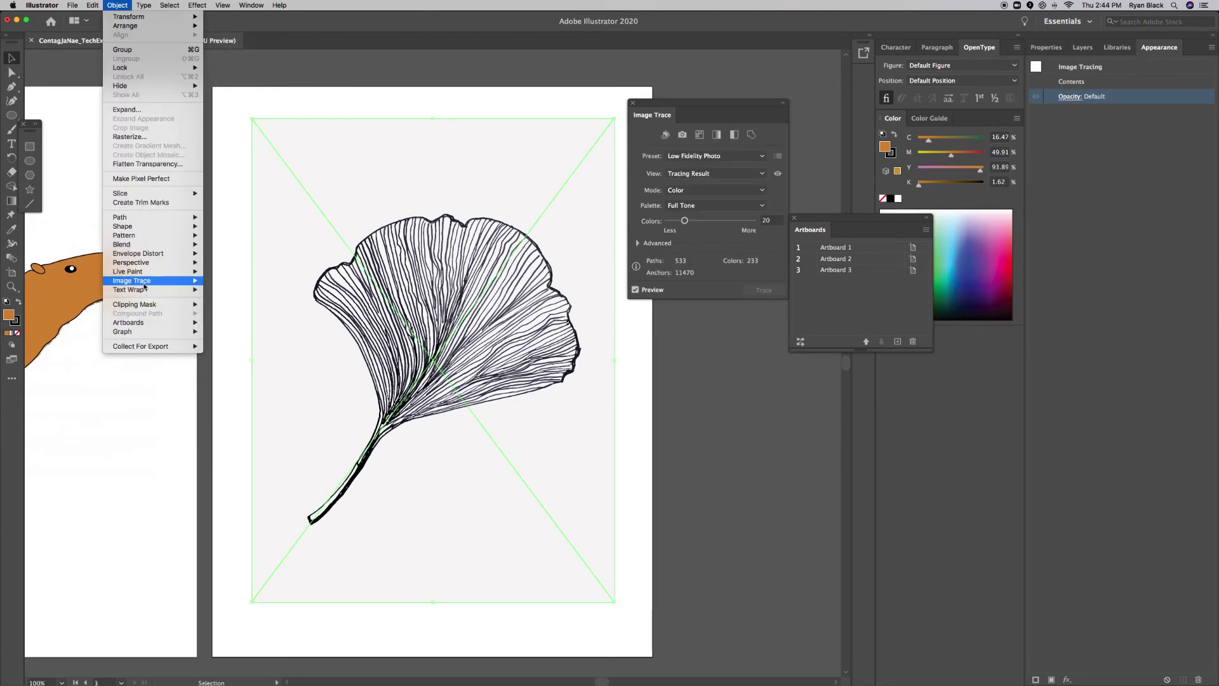
pyautogui.moveTo(144, 283)
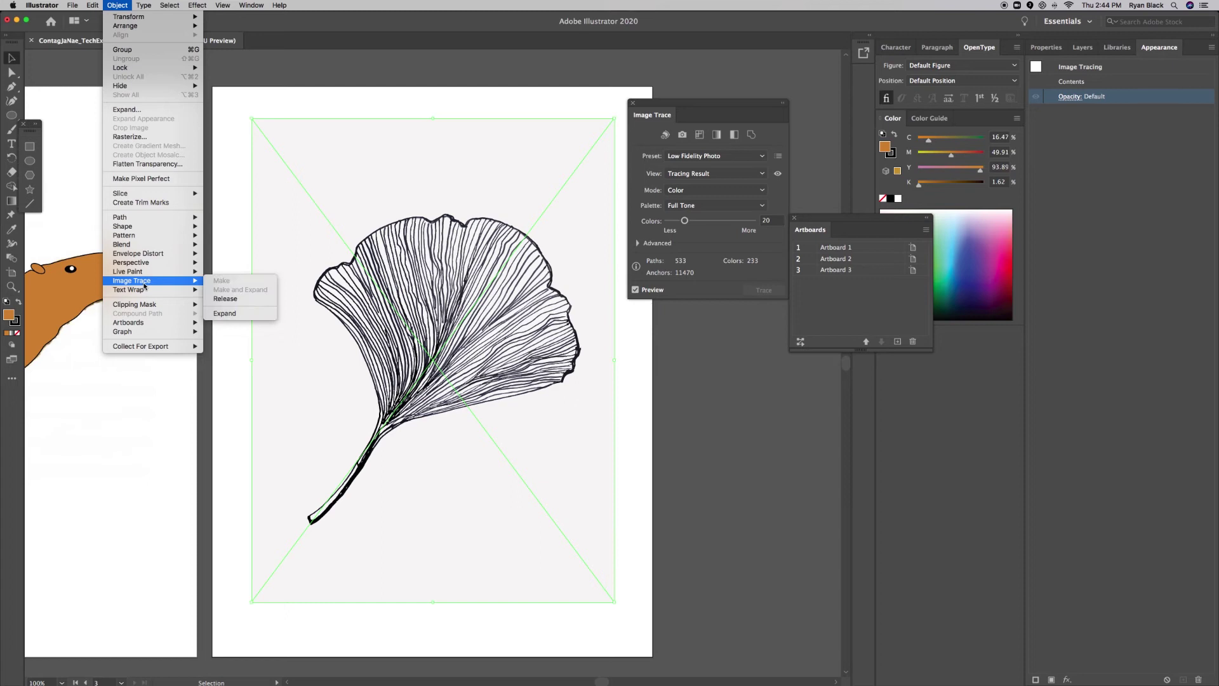
pyautogui.click(224, 314)
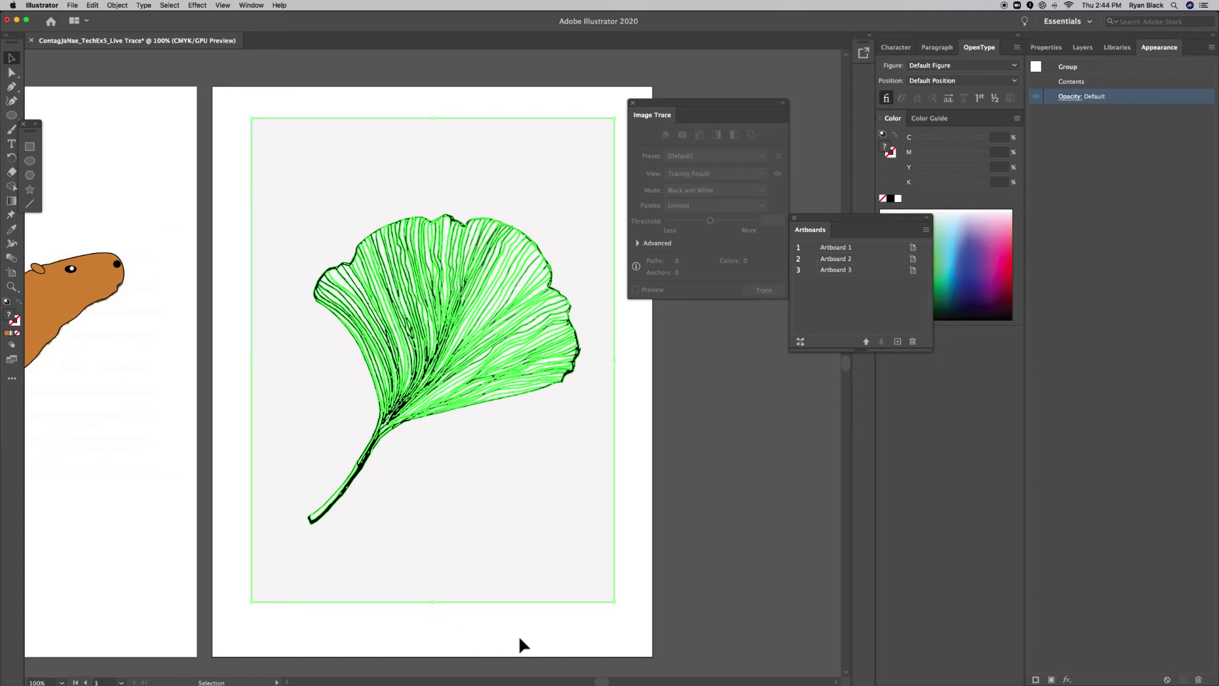
# - Nudge the expanded leaf group slightly on artboard 3
pyautogui.click(223, 379)
pyautogui.click(269, 380)
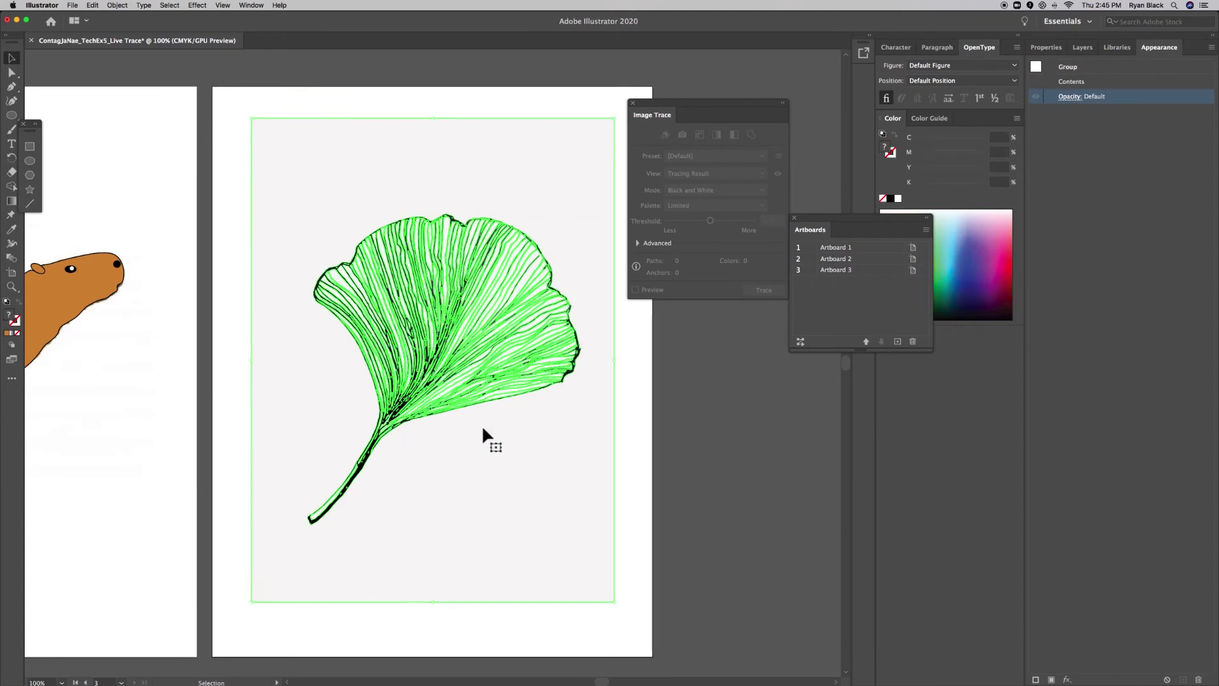
pyautogui.moveTo(445, 457); pyautogui.dragTo(473, 495)
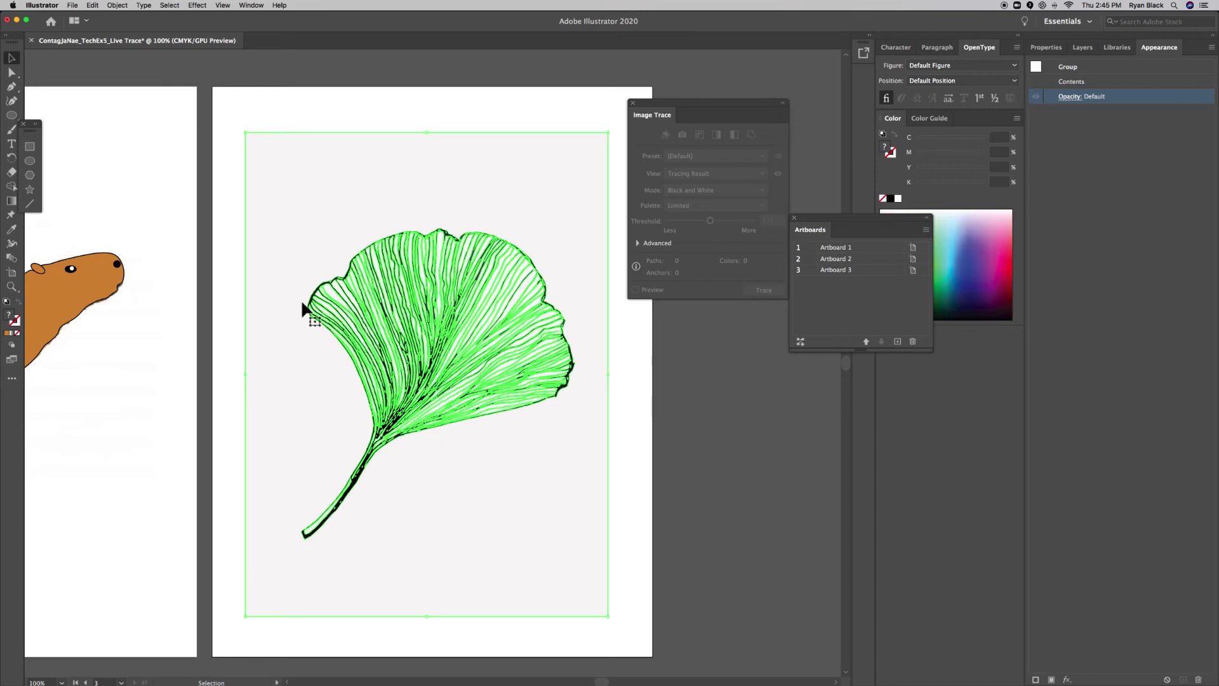
pyautogui.click(656, 395)
pyautogui.click(492, 408)
# - With Direct Selection, pick the white background shape behind the leaf and remove it
pyautogui.click(7, 74)
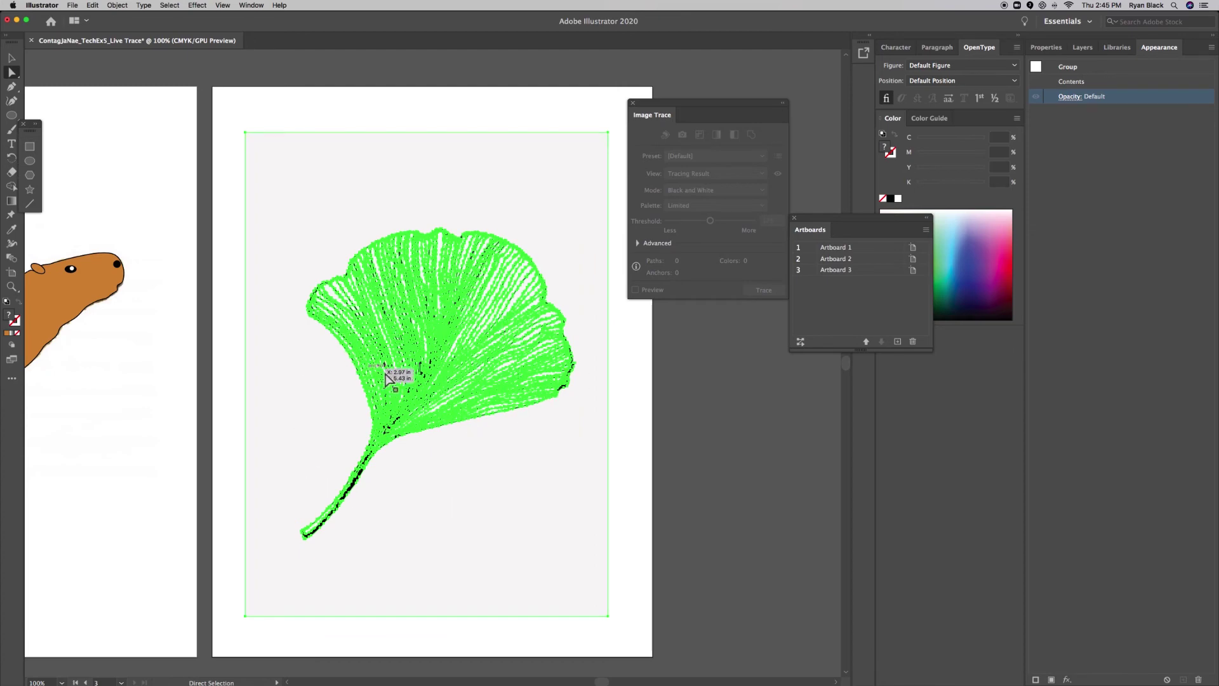
pyautogui.press('super+equal')
pyautogui.press('super+equal')
pyautogui.press('super+equal')
pyautogui.press('super+equal')
pyautogui.press('super+minus')
pyautogui.press('super+minus')
pyautogui.press('super+minus')
pyautogui.press('super+minus')
pyautogui.press('a')
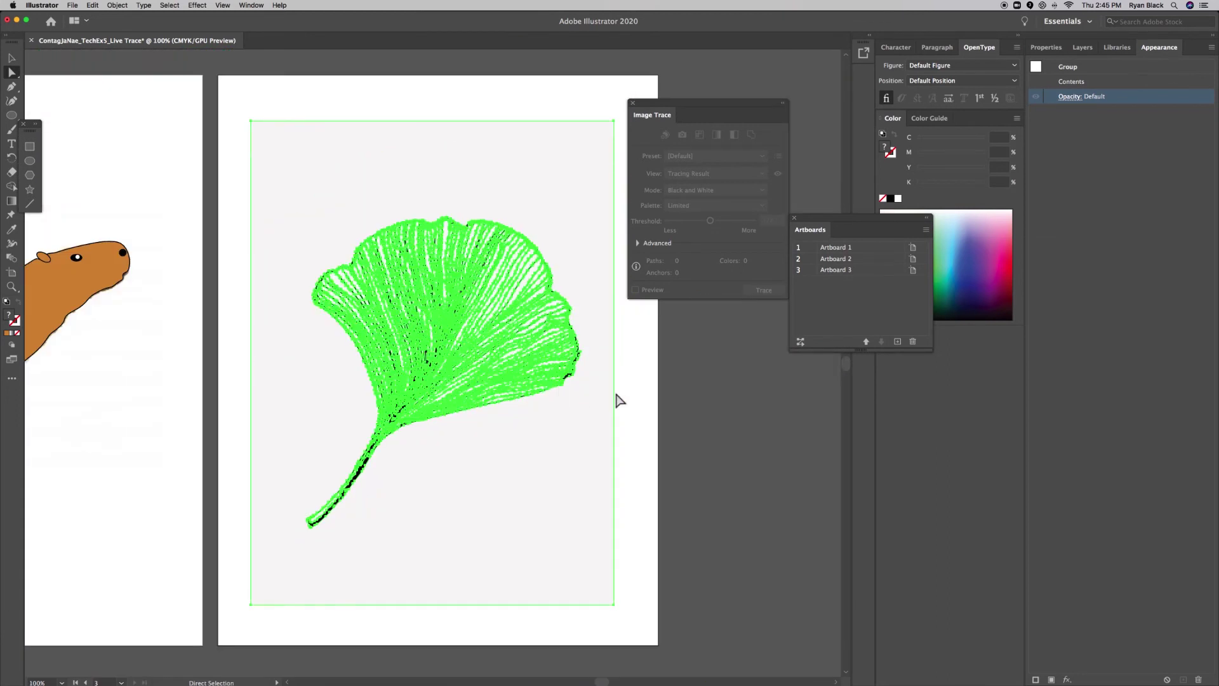
pyautogui.click(654, 401)
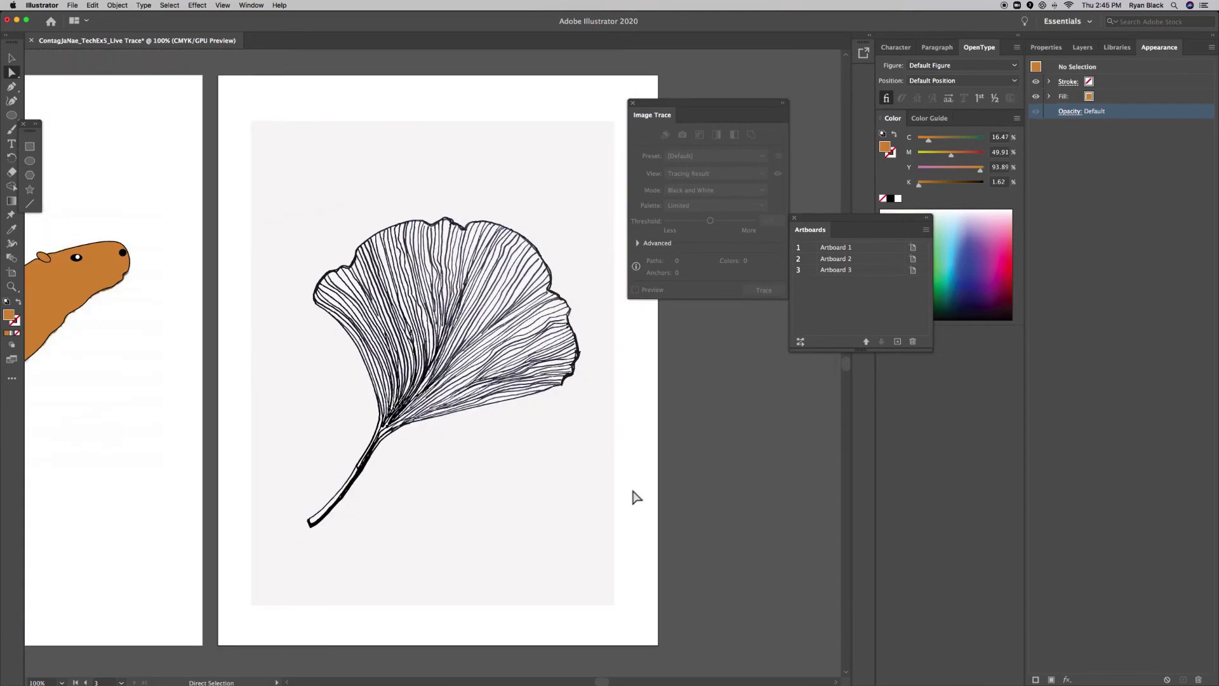
pyautogui.click(480, 498)
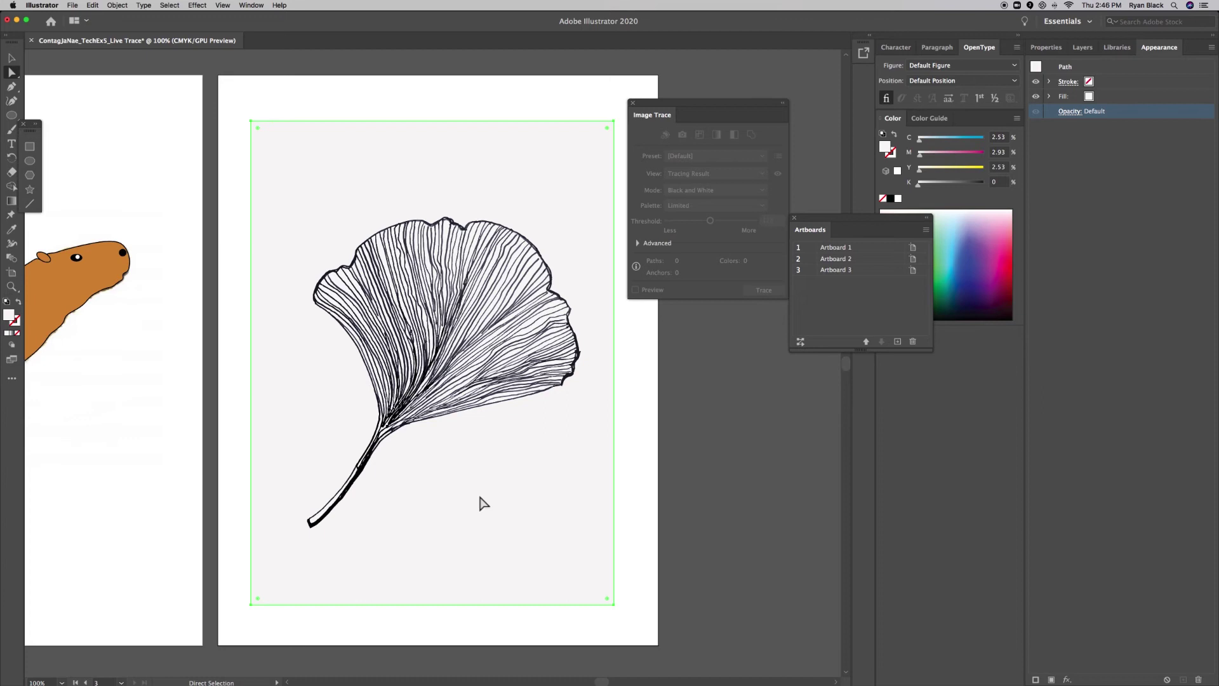
pyautogui.press('super+shift+a')
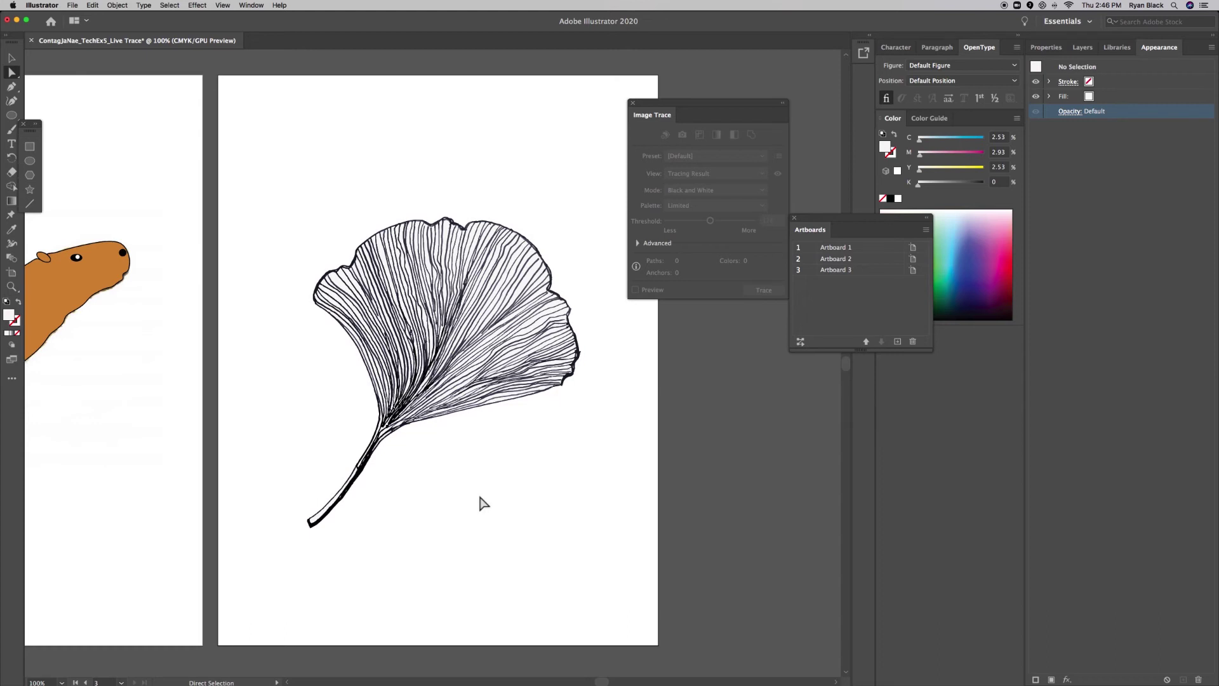
pyautogui.press('super+equal')
pyautogui.press('super+equal')
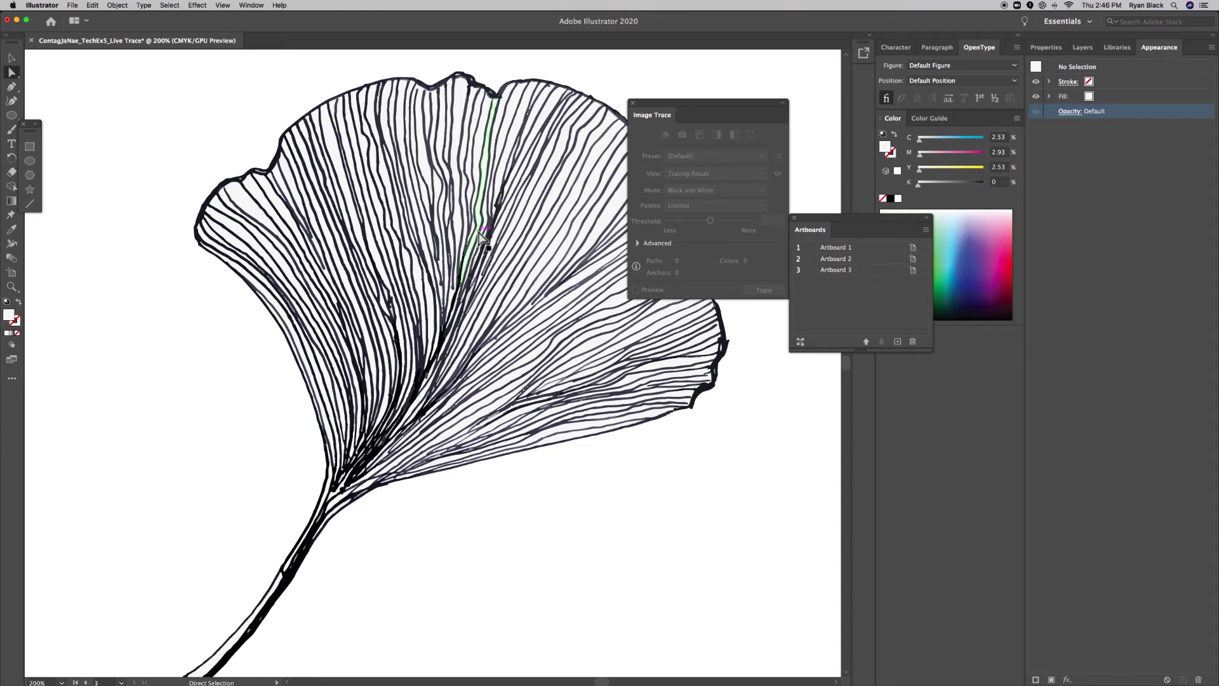
# - Delete the stray white vein shape and the black vein band left behind
pyautogui.click(253, 214)
pyautogui.click(253, 215)
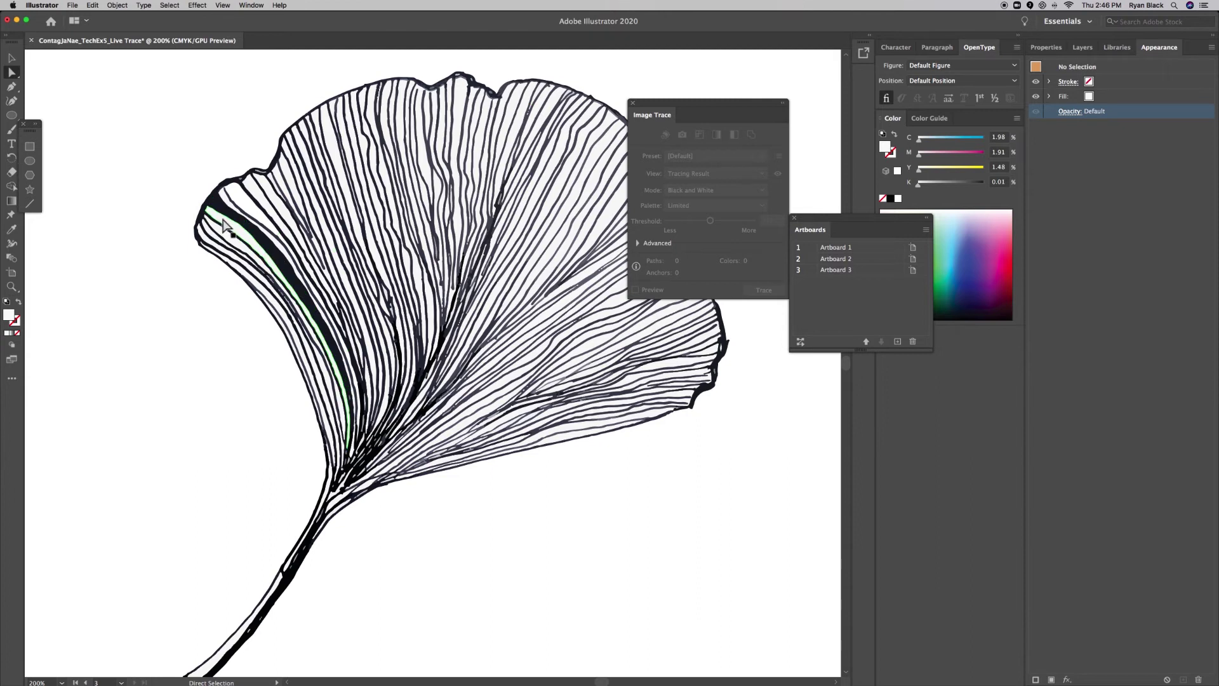
pyautogui.moveTo(210, 196); pyautogui.dragTo(350, 389)
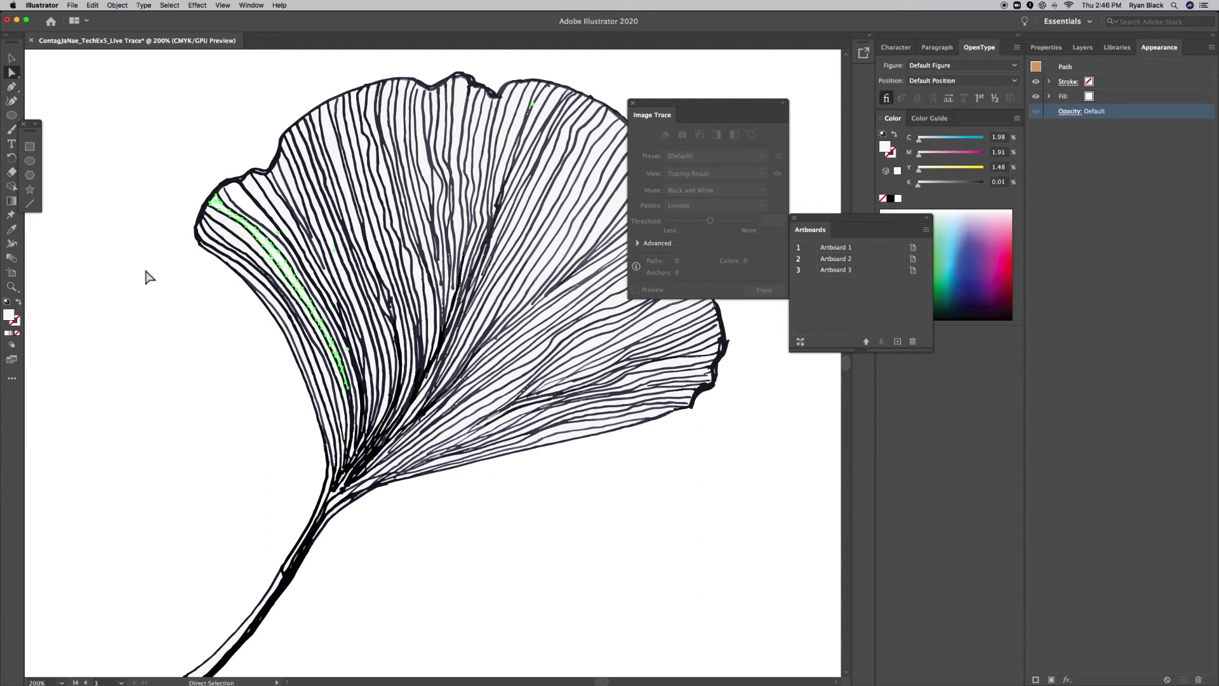
pyautogui.click(277, 202)
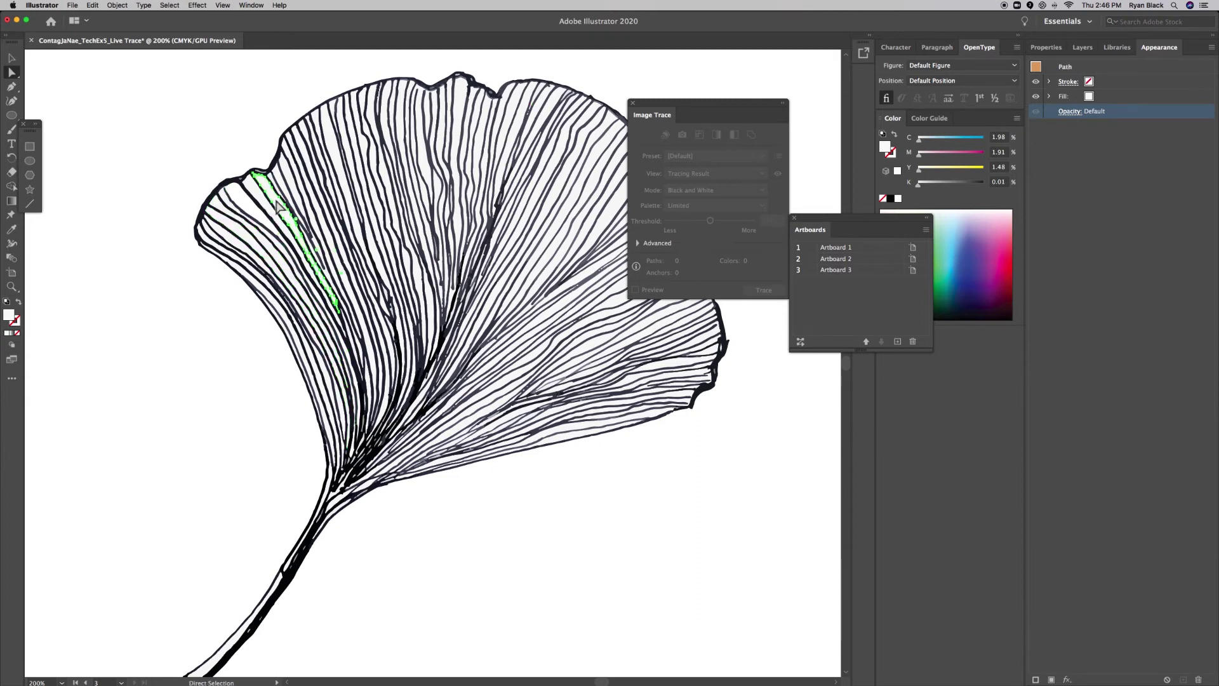
pyautogui.press('Delete')
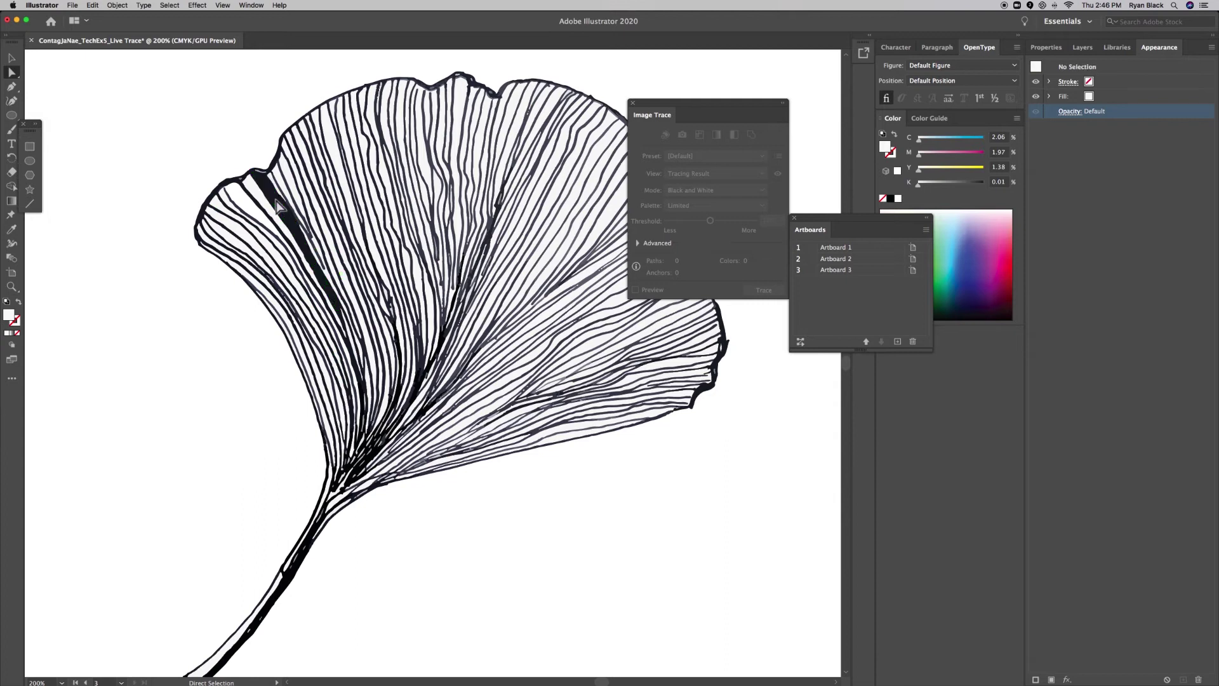
pyautogui.click(278, 202)
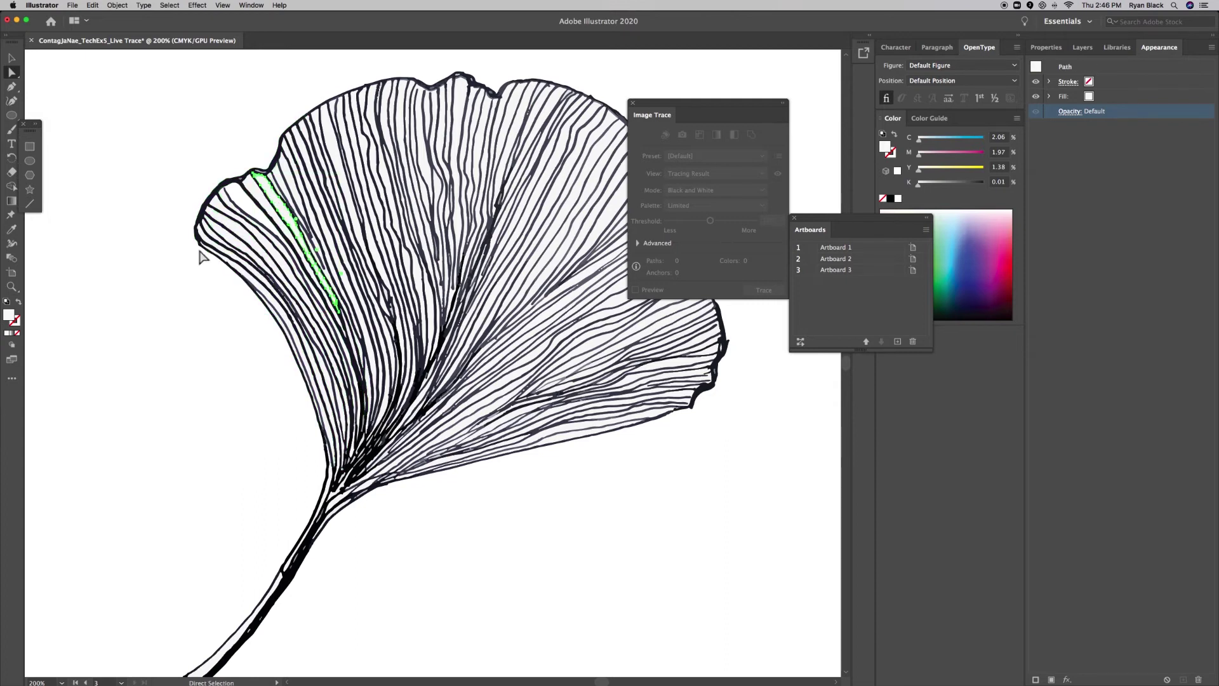
pyautogui.click(166, 286)
pyautogui.click(286, 215)
pyautogui.press('Delete')
# - Fill two leftover light vein paths with pure white FFFFFF
pyautogui.click(267, 204)
pyautogui.doubleClick(9, 316)
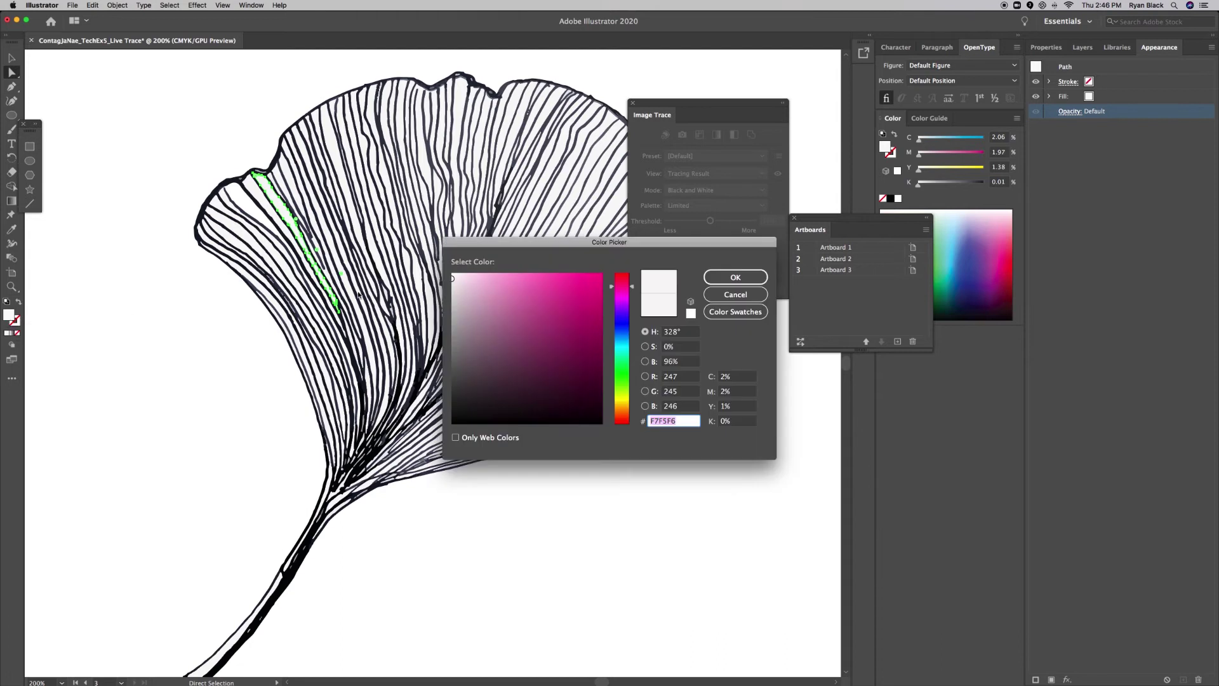
pyautogui.moveTo(453, 277); pyautogui.dragTo(450, 272)
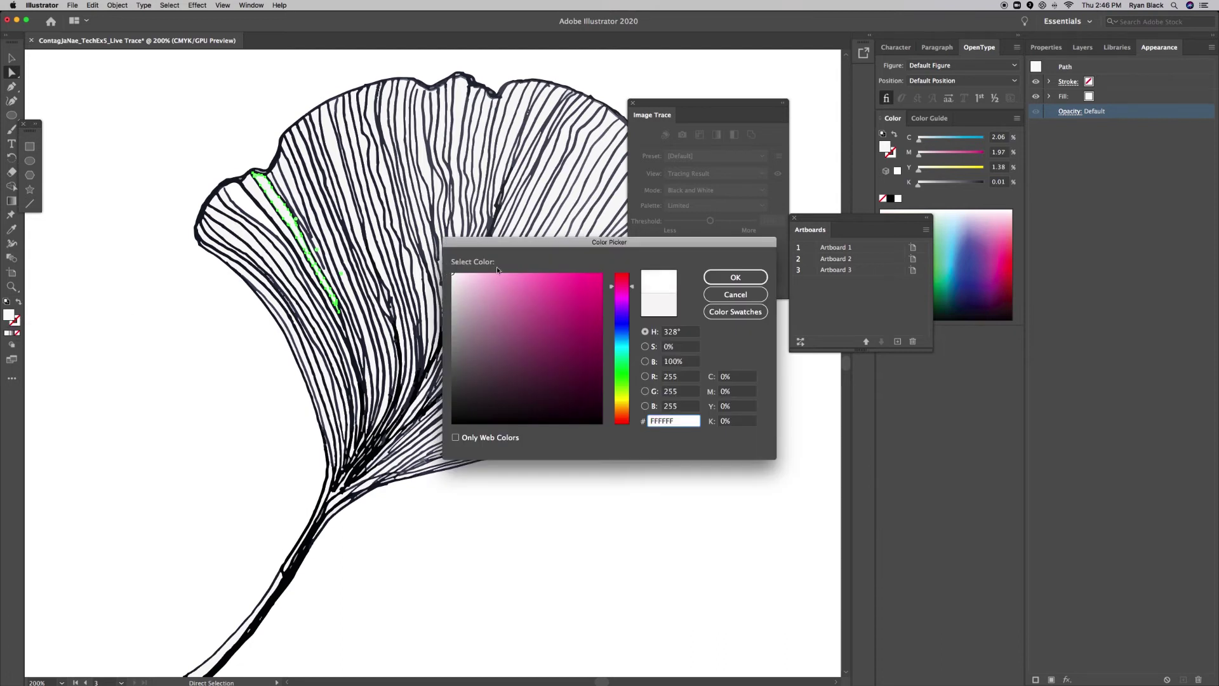
pyautogui.click(735, 277)
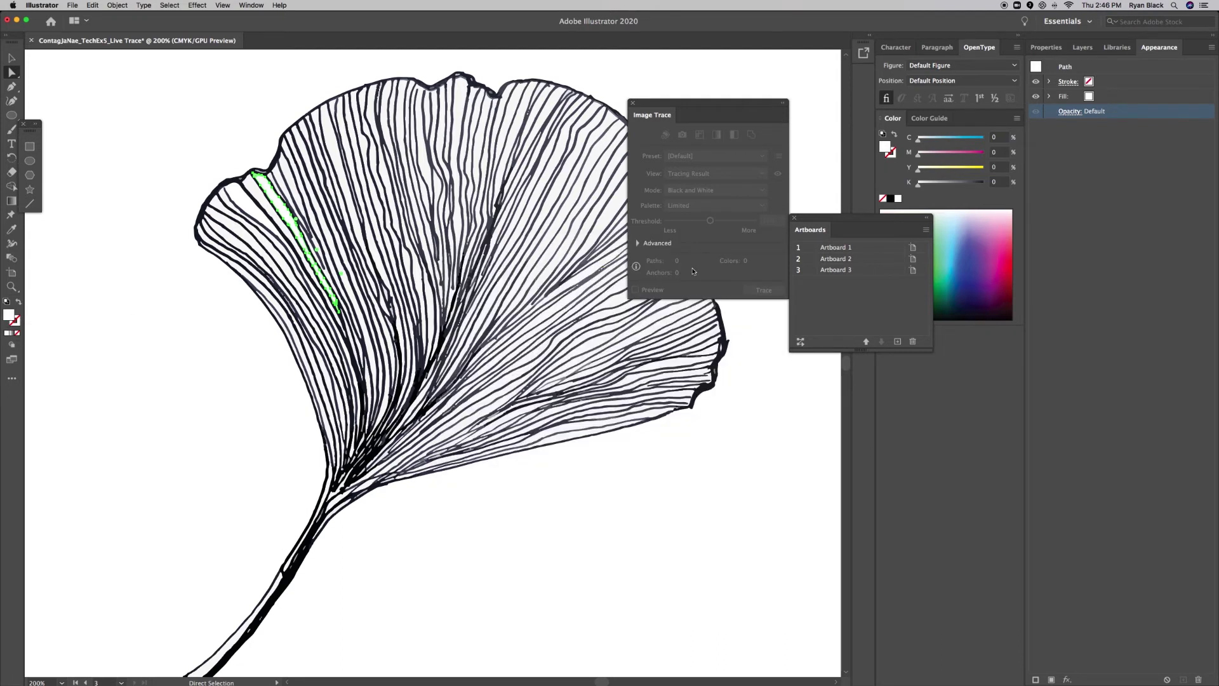
pyautogui.click(257, 199)
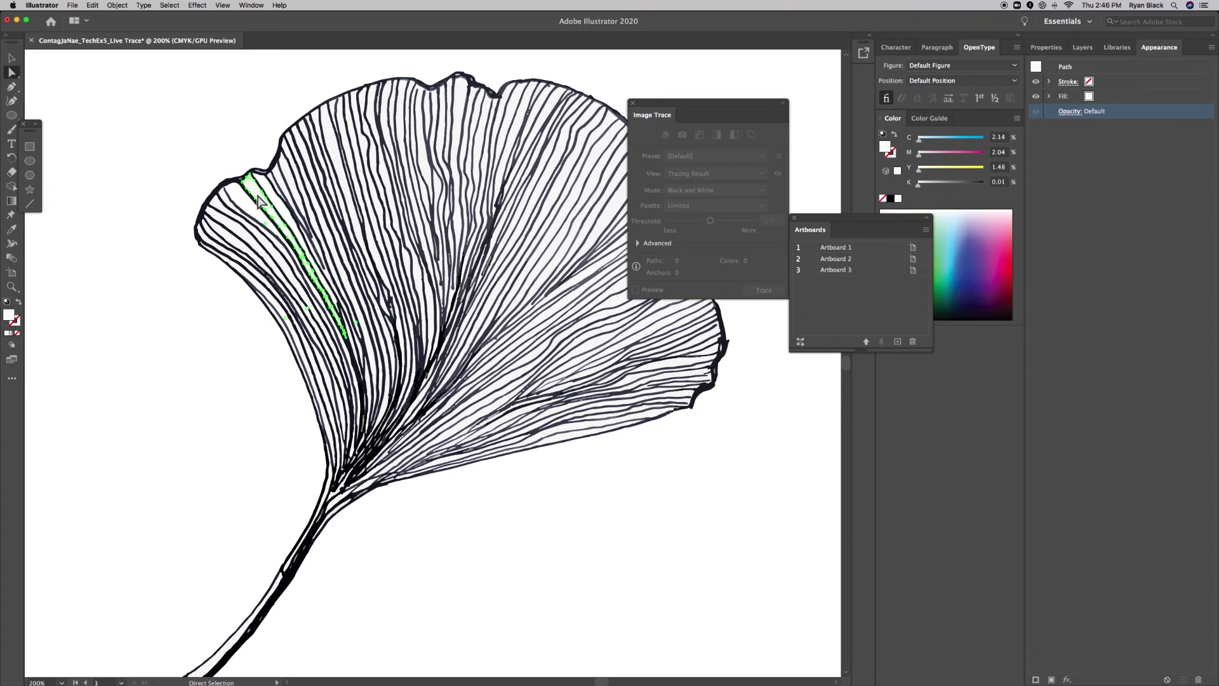
pyautogui.click(254, 204)
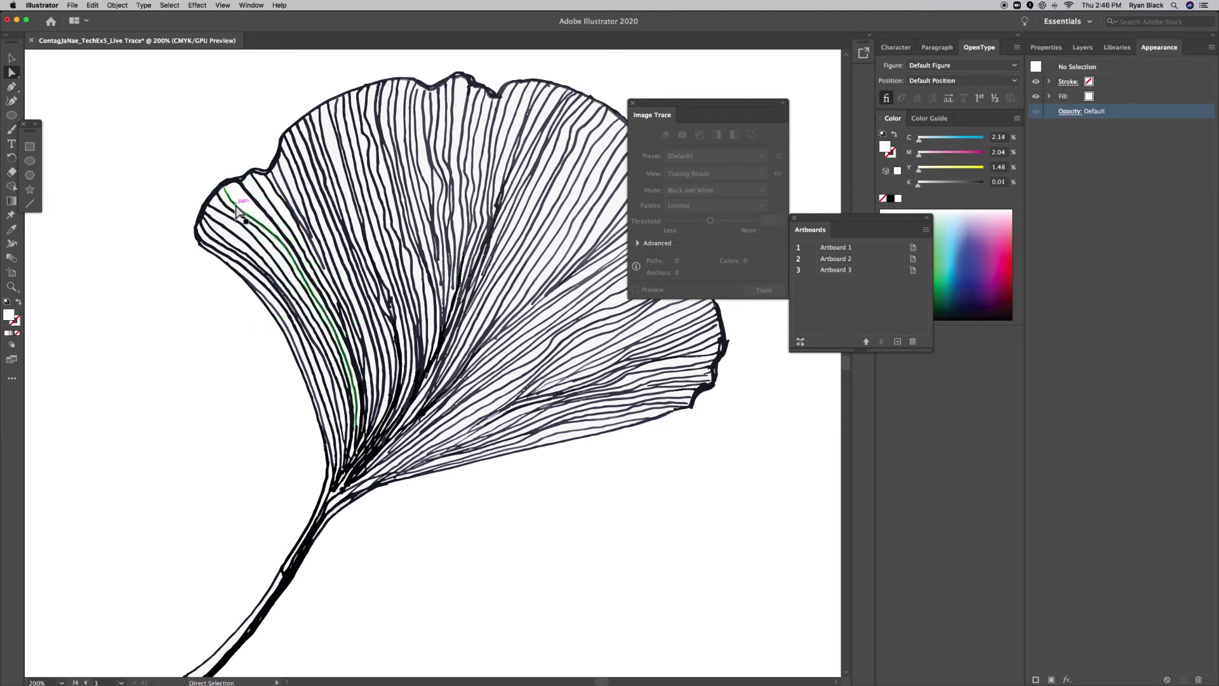
pyautogui.click(232, 205)
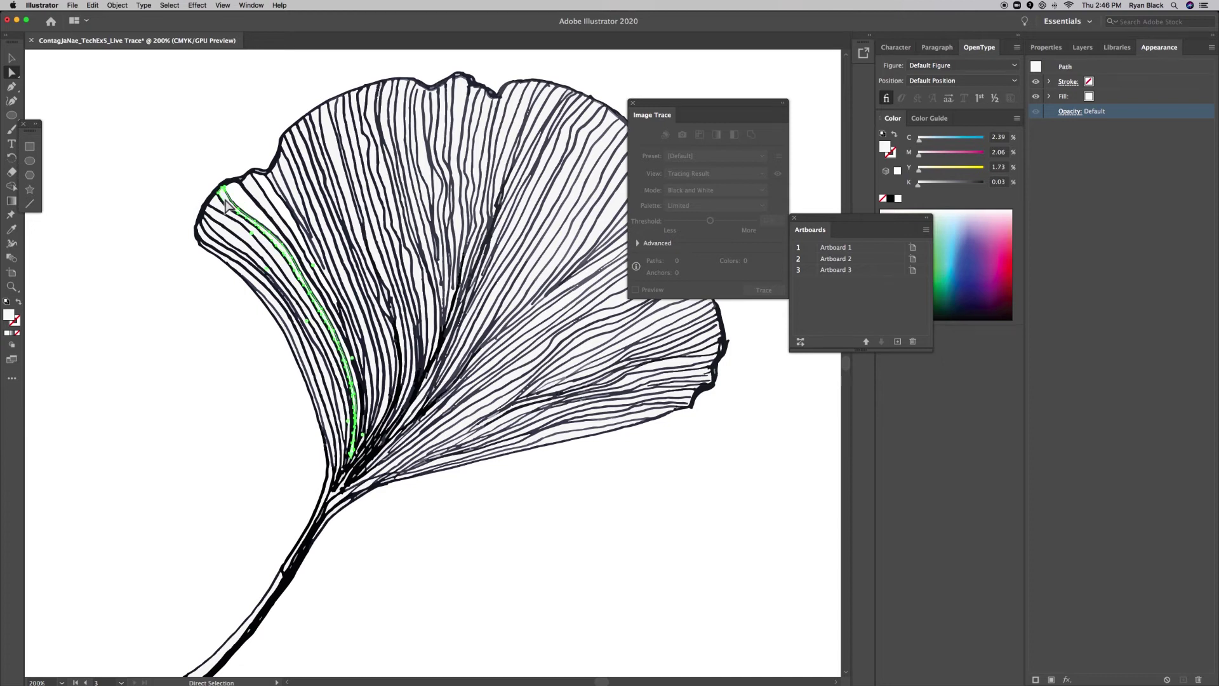
pyautogui.doubleClick(9, 315)
pyautogui.moveTo(453, 277); pyautogui.dragTo(452, 271)
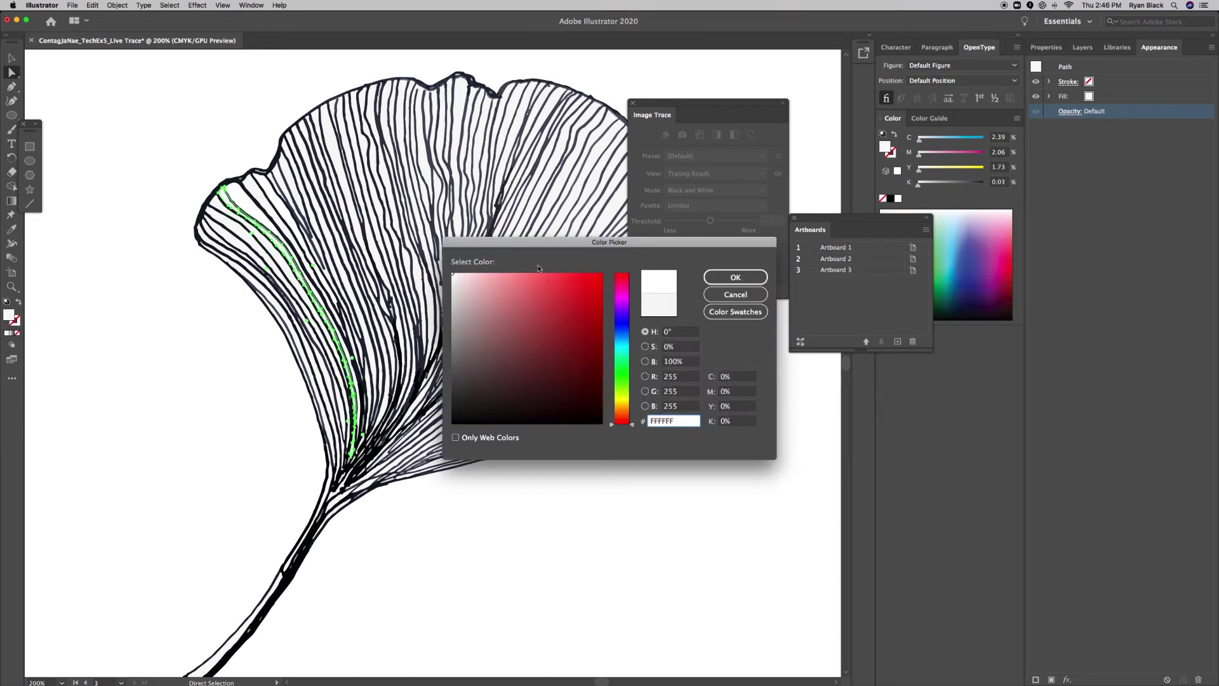
pyautogui.click(710, 275)
pyautogui.click(57, 331)
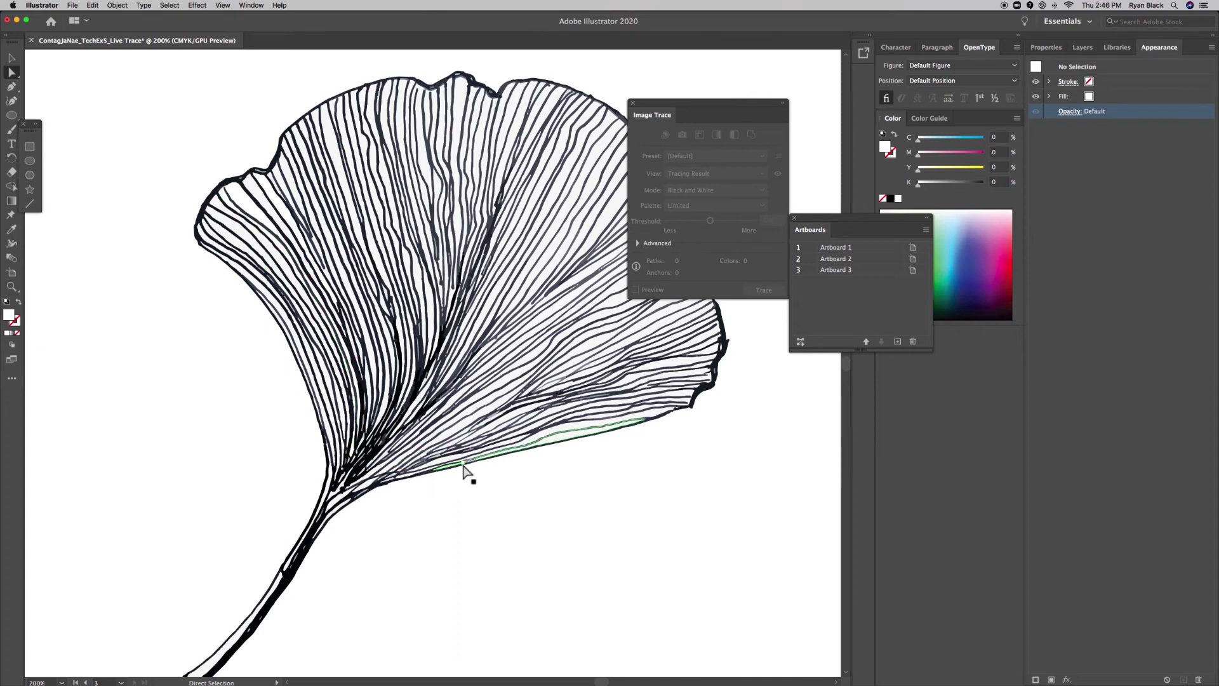
# - Give the light path along the leaf's lower edge a EAE5E5 fill and check the leaf
pyautogui.click(575, 437)
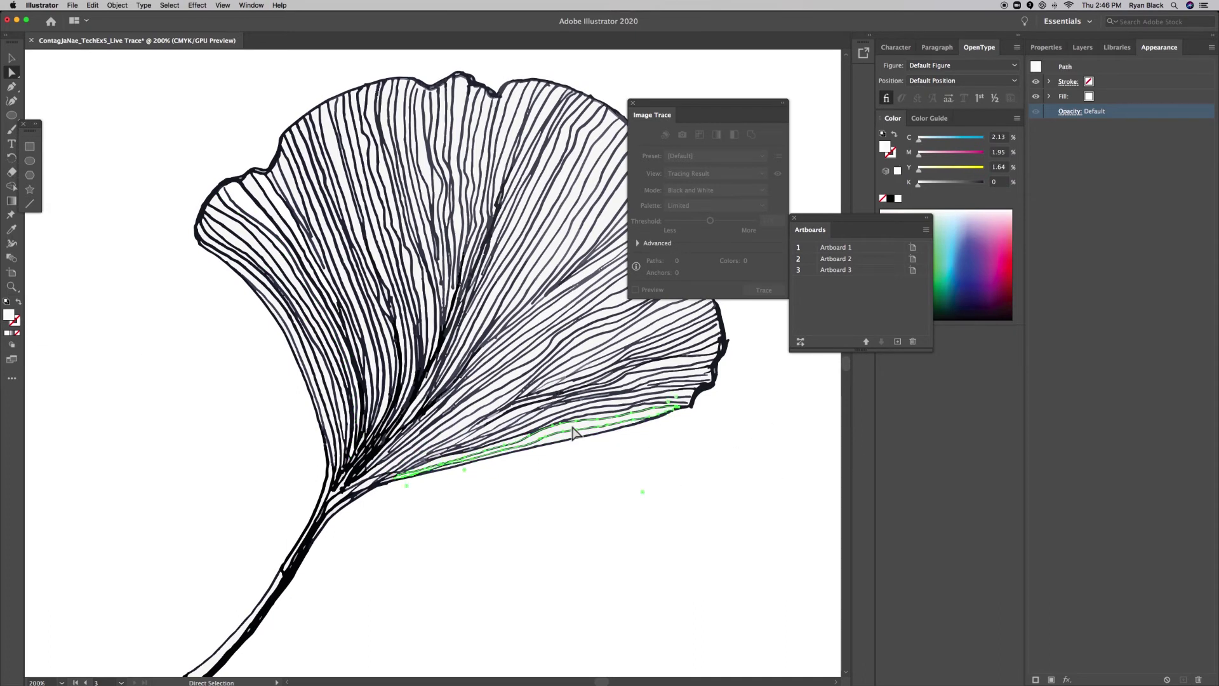
pyautogui.doubleClick(8, 315)
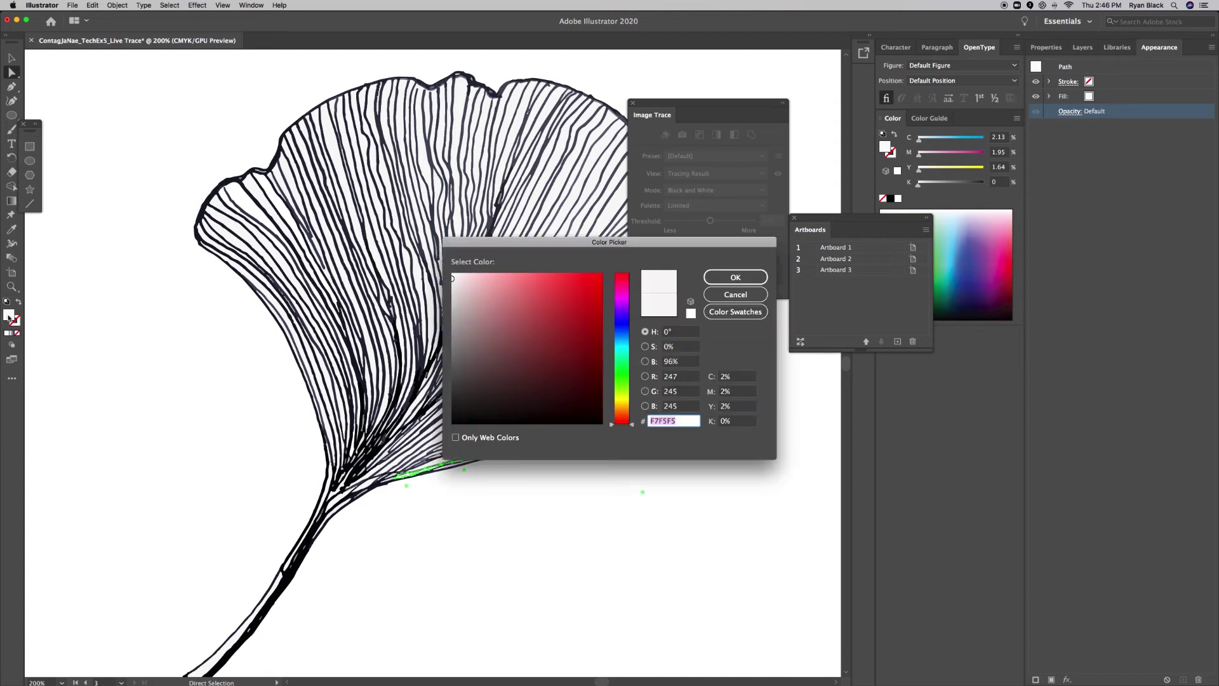
pyautogui.click(454, 281)
pyautogui.click(735, 278)
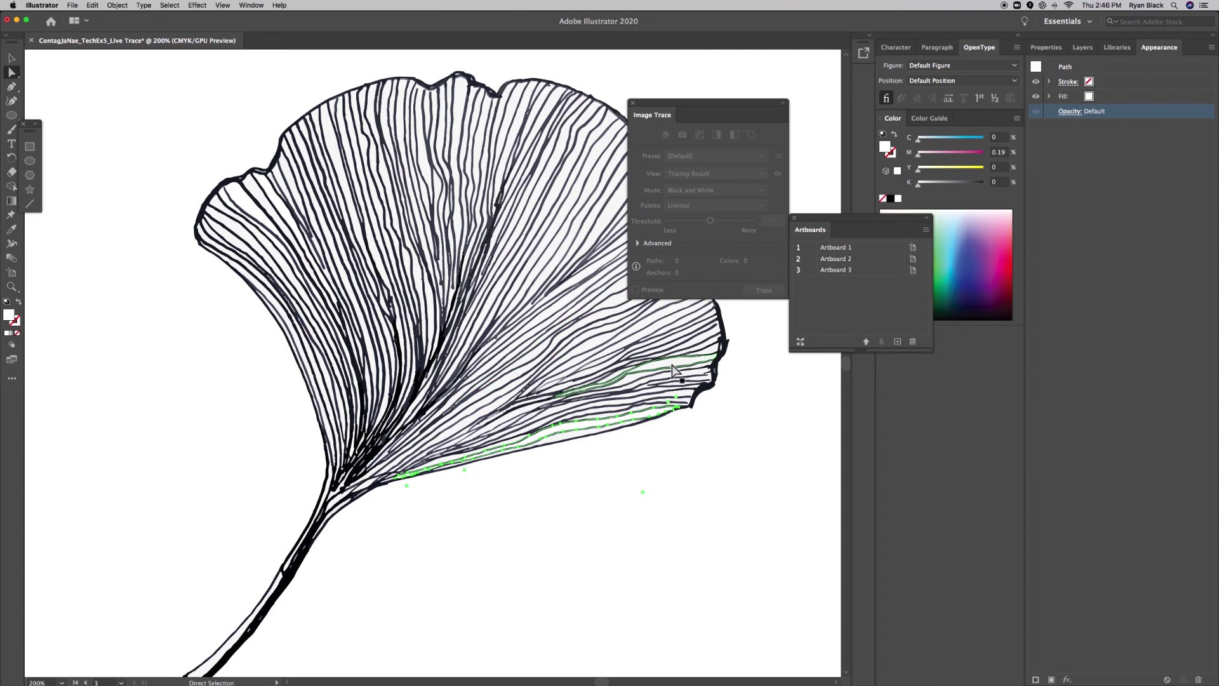
pyautogui.press('super+minus')
pyautogui.press('super+minus')
pyautogui.press('super+minus')
pyautogui.press('super+equal')
pyautogui.press('super+equal')
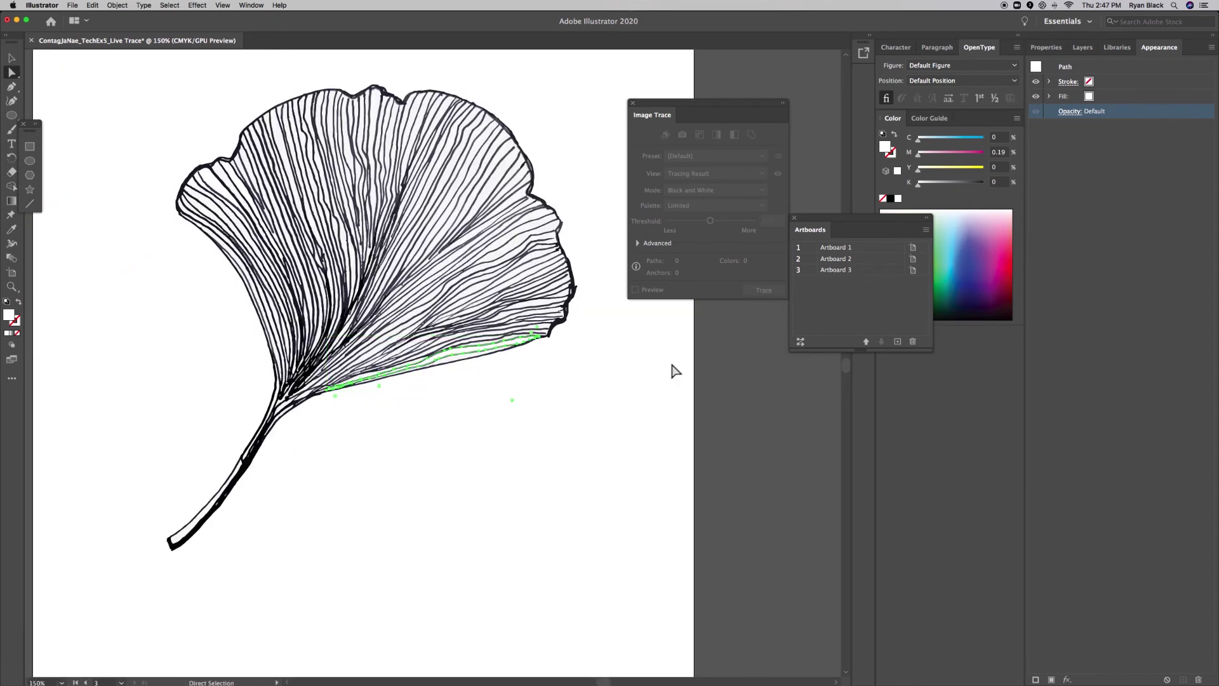
pyautogui.click(591, 417)
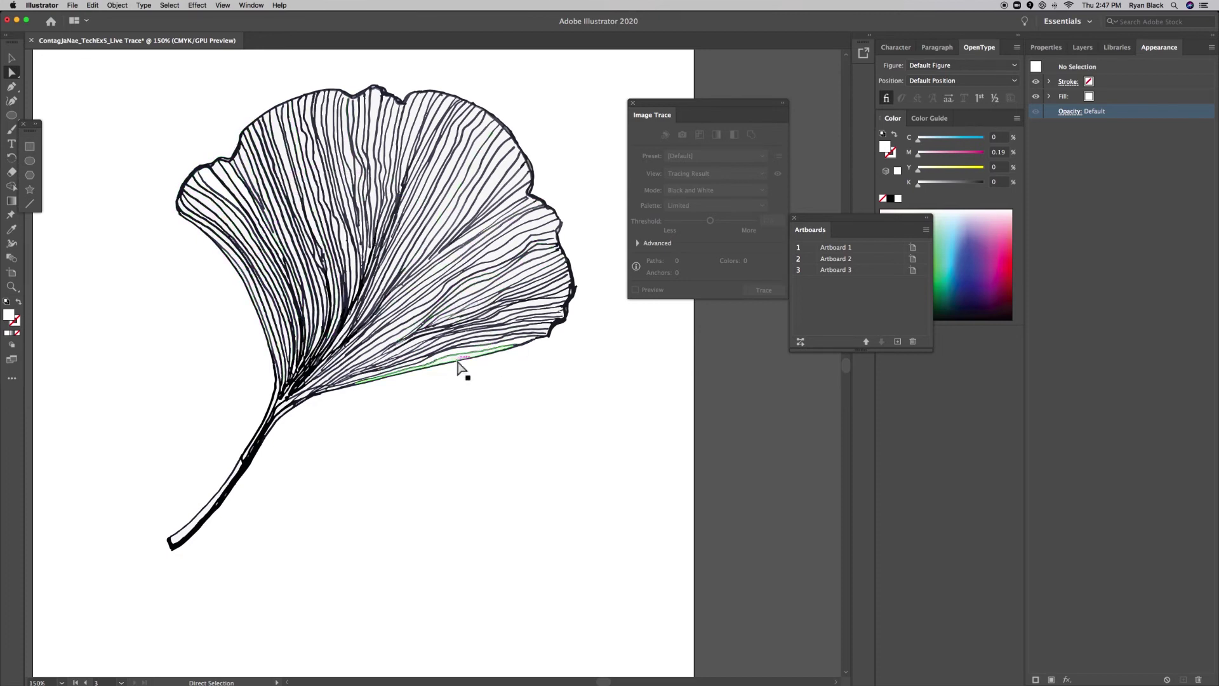
pyautogui.scroll(-3, 457, 361)
pyautogui.scroll(1, 458, 360)
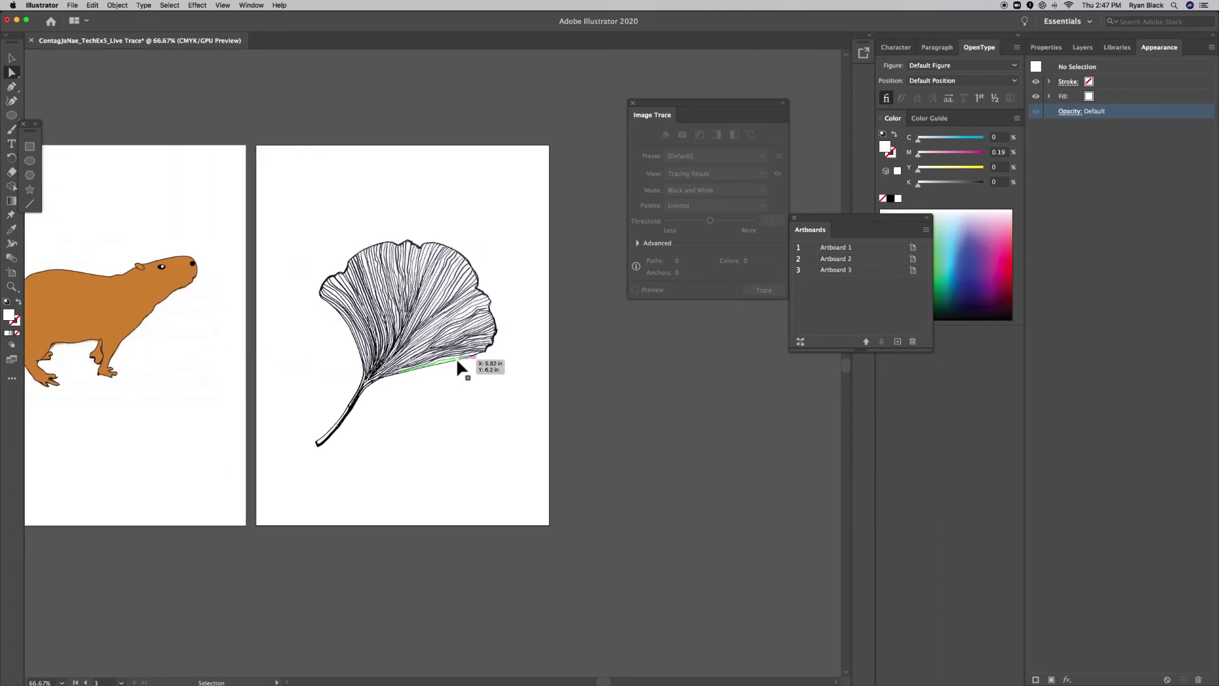
pyautogui.scroll(1, 458, 361)
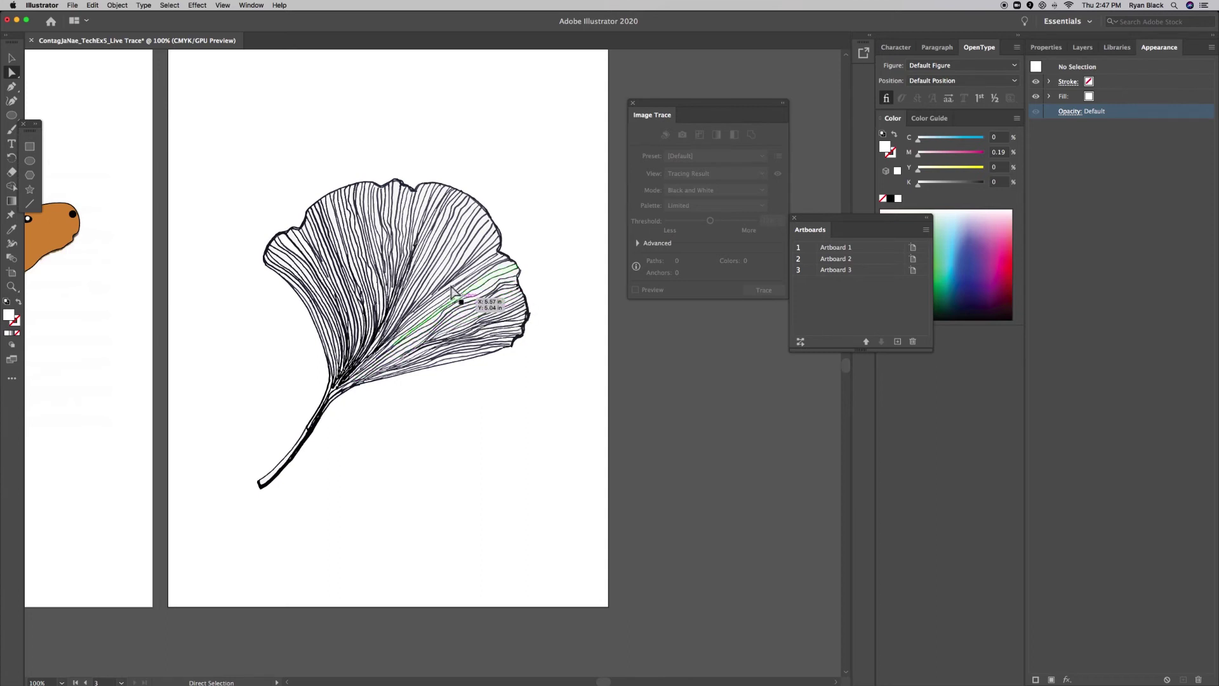
pyautogui.moveTo(220, 145); pyautogui.dragTo(547, 560)
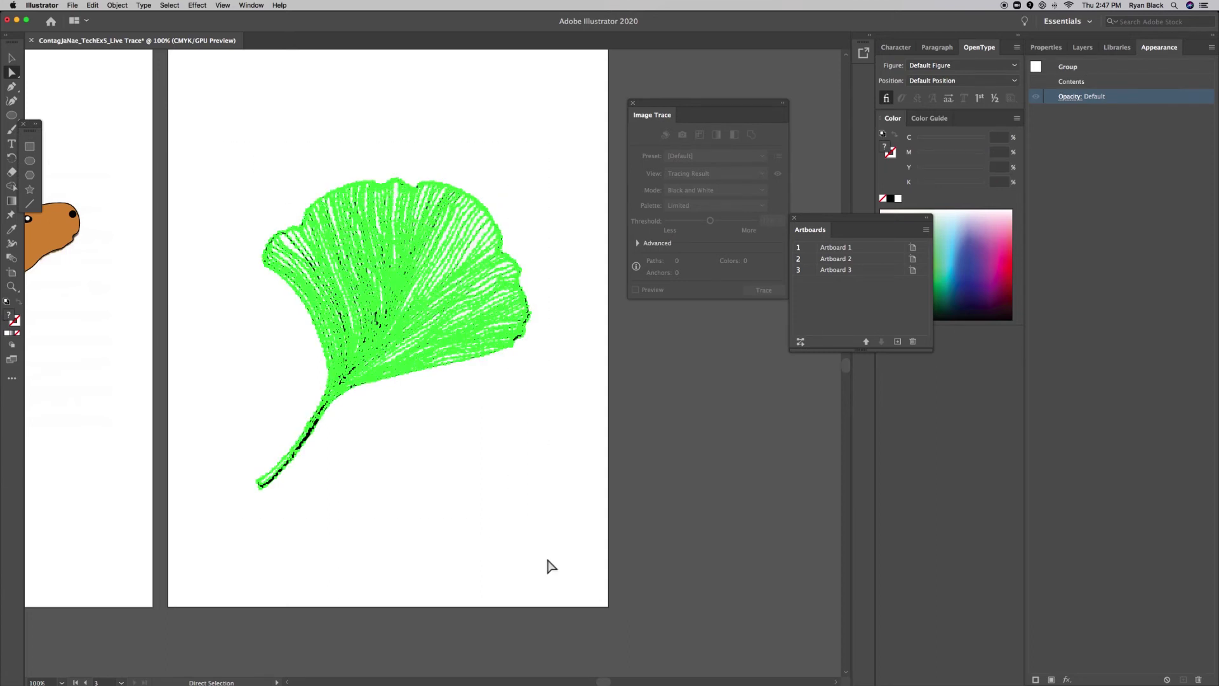
pyautogui.click(499, 497)
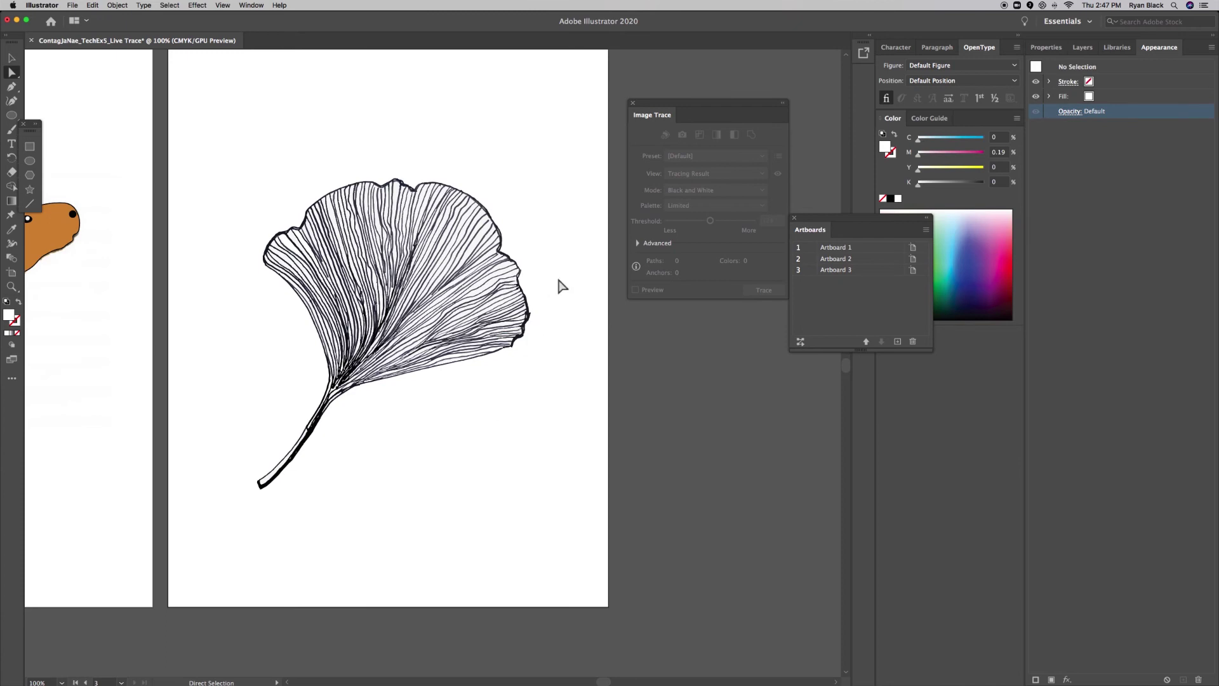
pyautogui.press('super+equal')
pyautogui.press('super+equal')
pyautogui.press('super+equal')
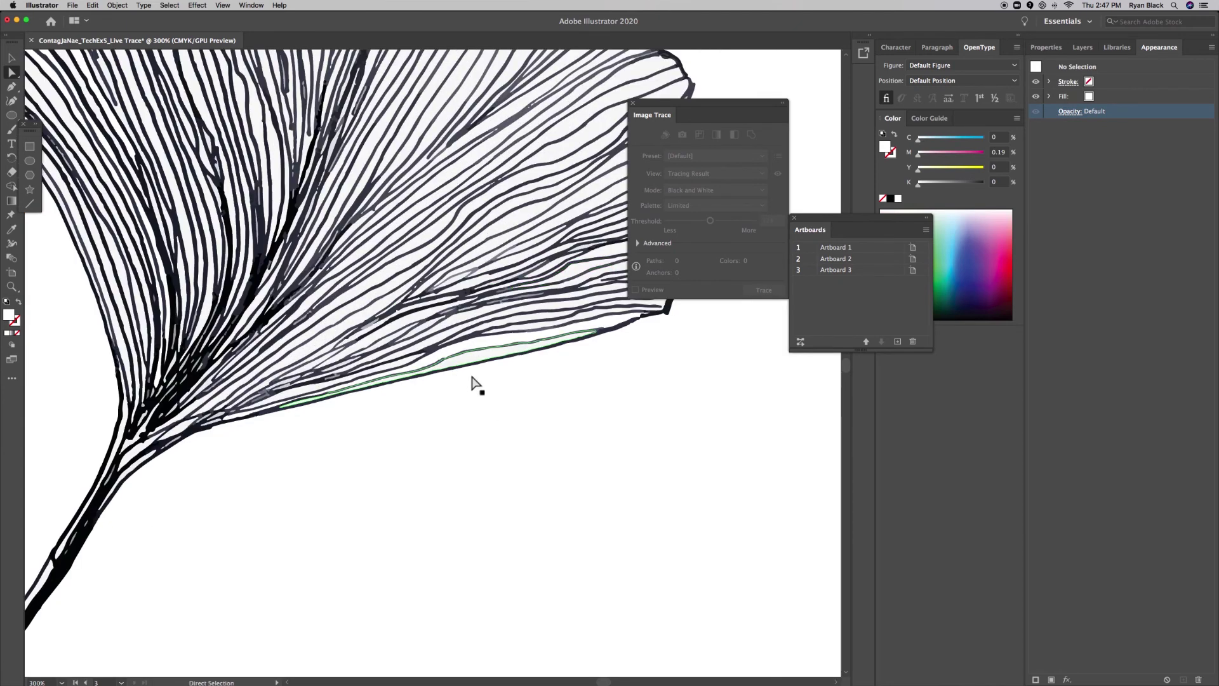
pyautogui.click(460, 373)
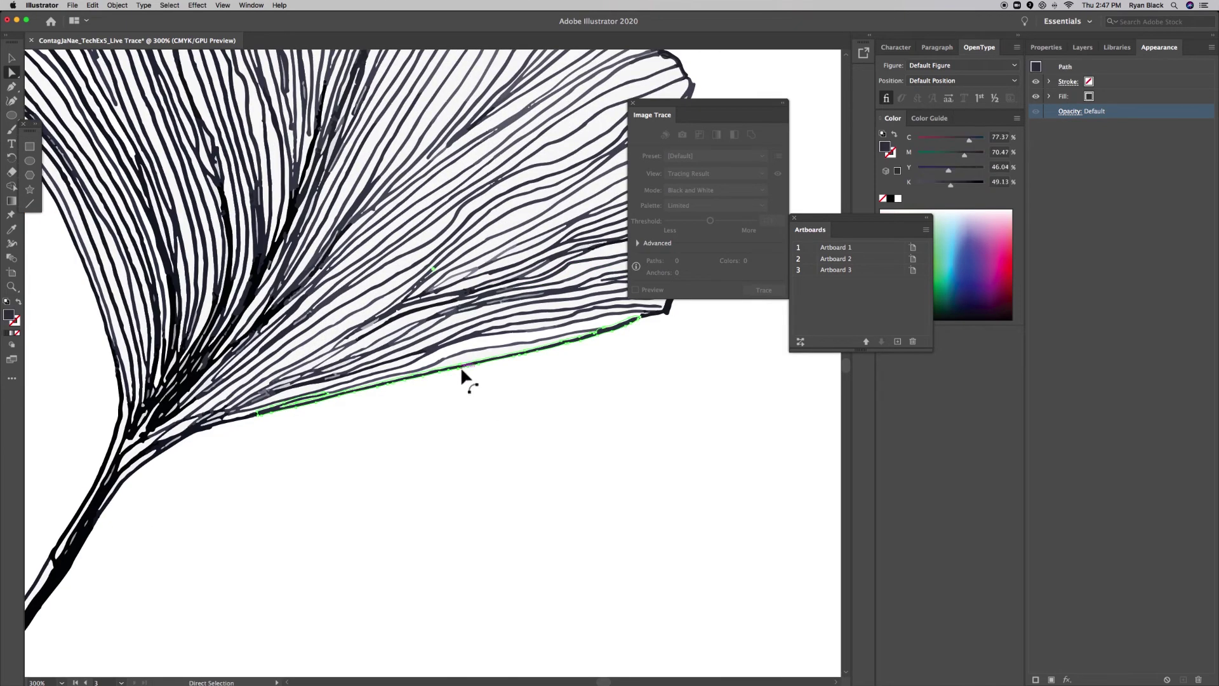
pyautogui.press('super+equal')
pyautogui.press('super+equal')
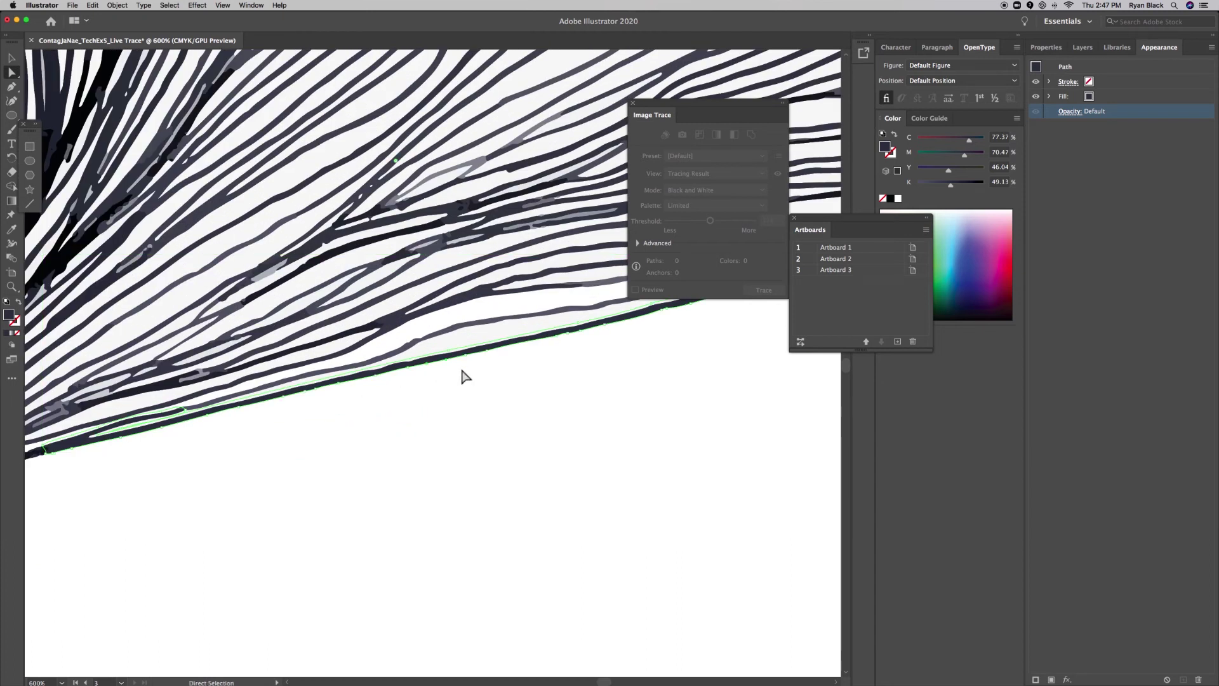
pyautogui.moveTo(467, 357); pyautogui.dragTo(473, 464)
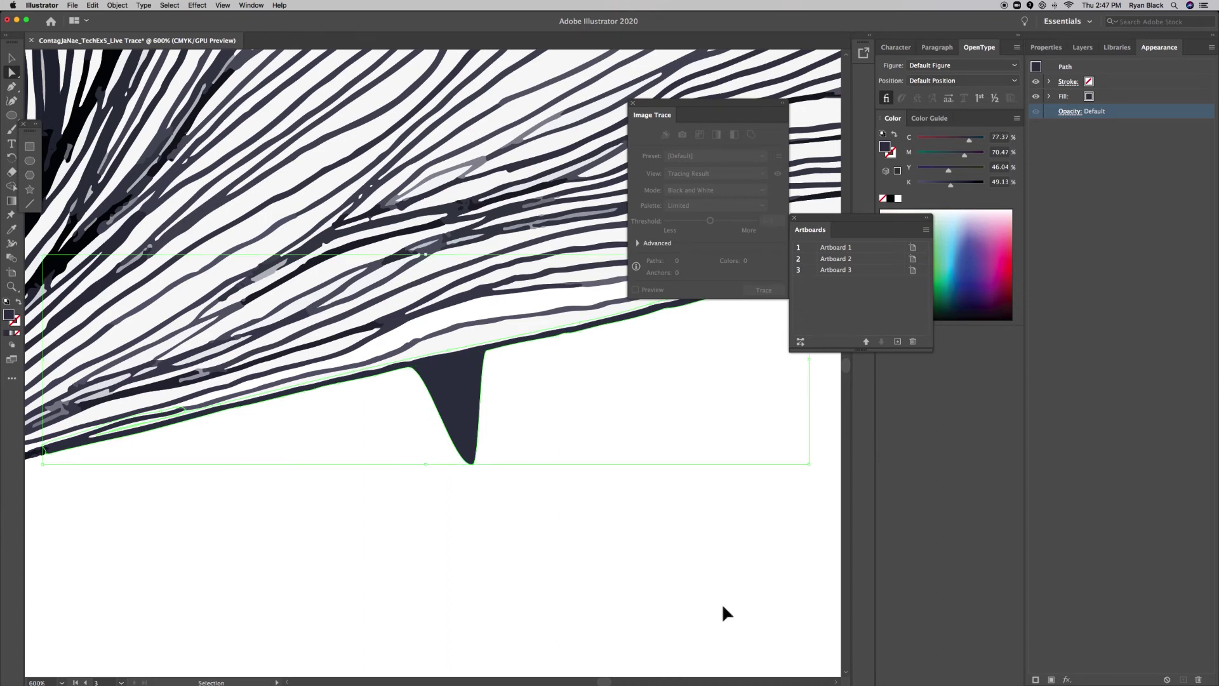
pyautogui.press('super+z')
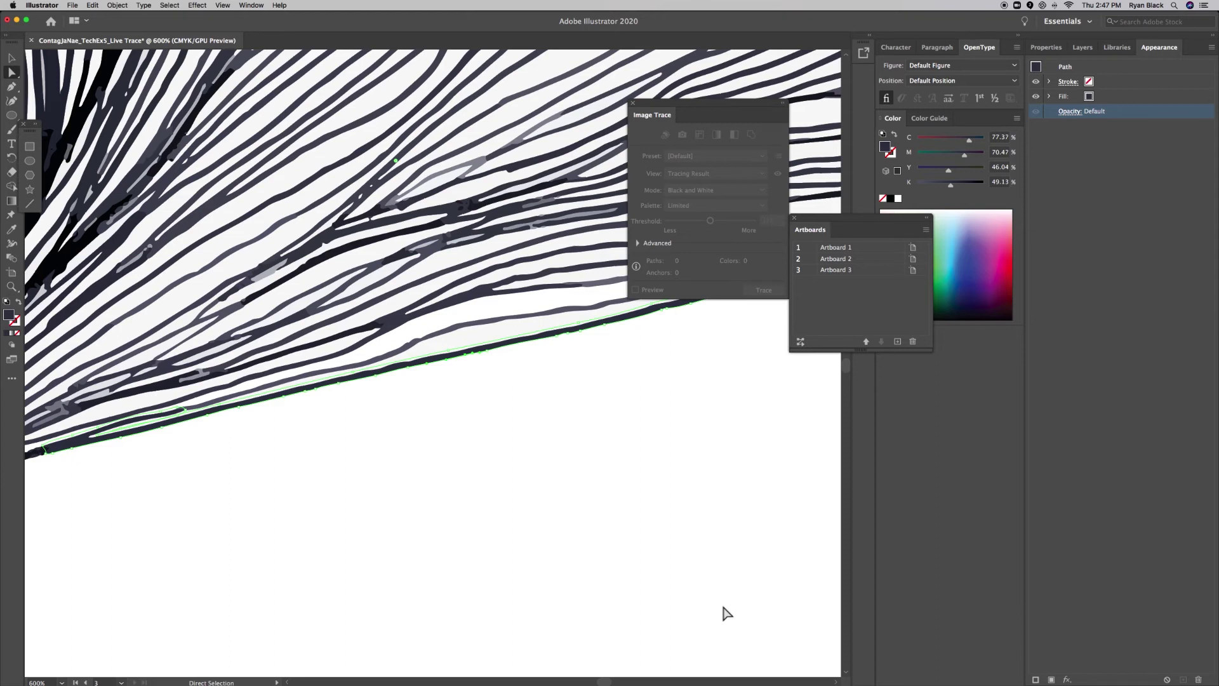
pyautogui.press('super+minus')
pyautogui.press('super+minus')
pyautogui.press('super+minus')
pyautogui.press('super+minus')
pyautogui.press('super+minus')
pyautogui.press('super+minus')
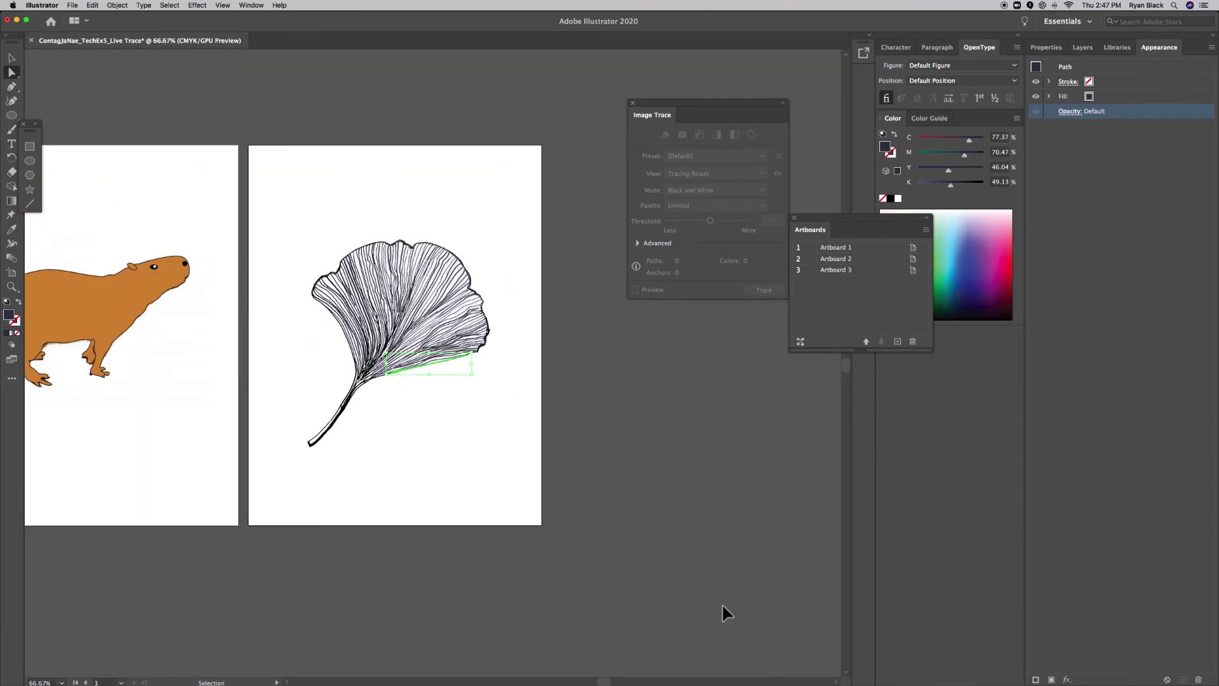
# - Marquee-select the leaf and fill it with bright blue 1033FF
pyautogui.click(475, 463)
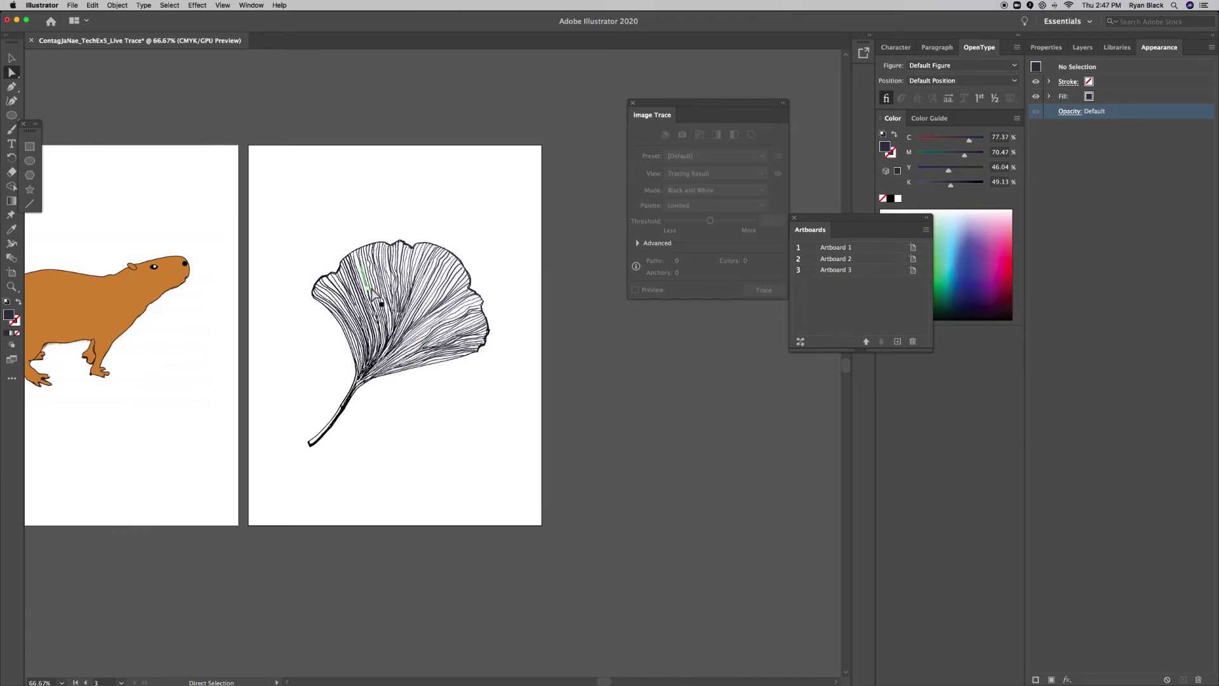
pyautogui.moveTo(285, 199); pyautogui.dragTo(493, 494)
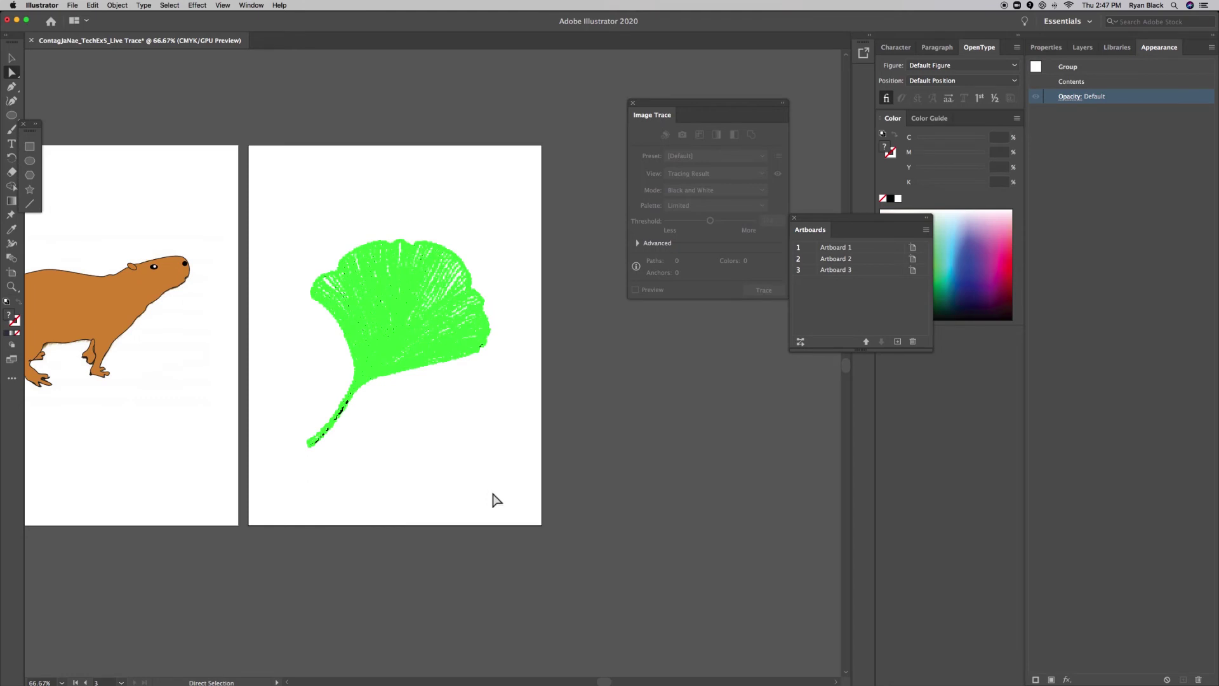
pyautogui.doubleClick(11, 318)
pyautogui.click(565, 276)
pyautogui.click(736, 278)
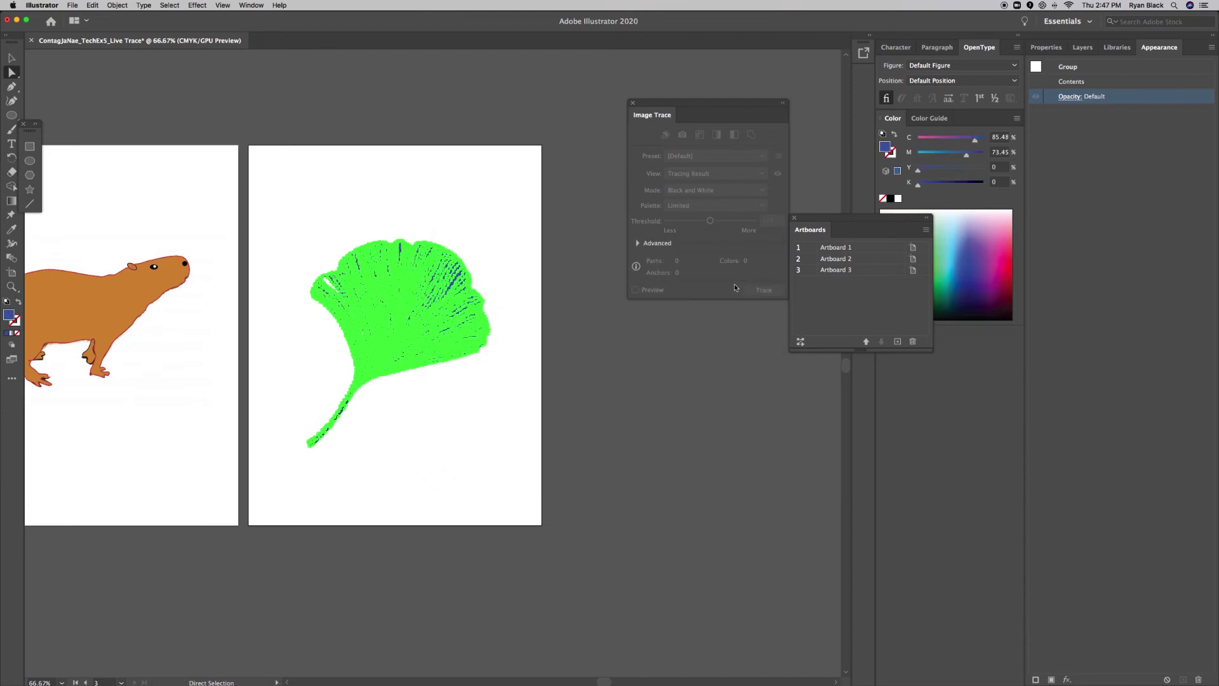
pyautogui.click(510, 412)
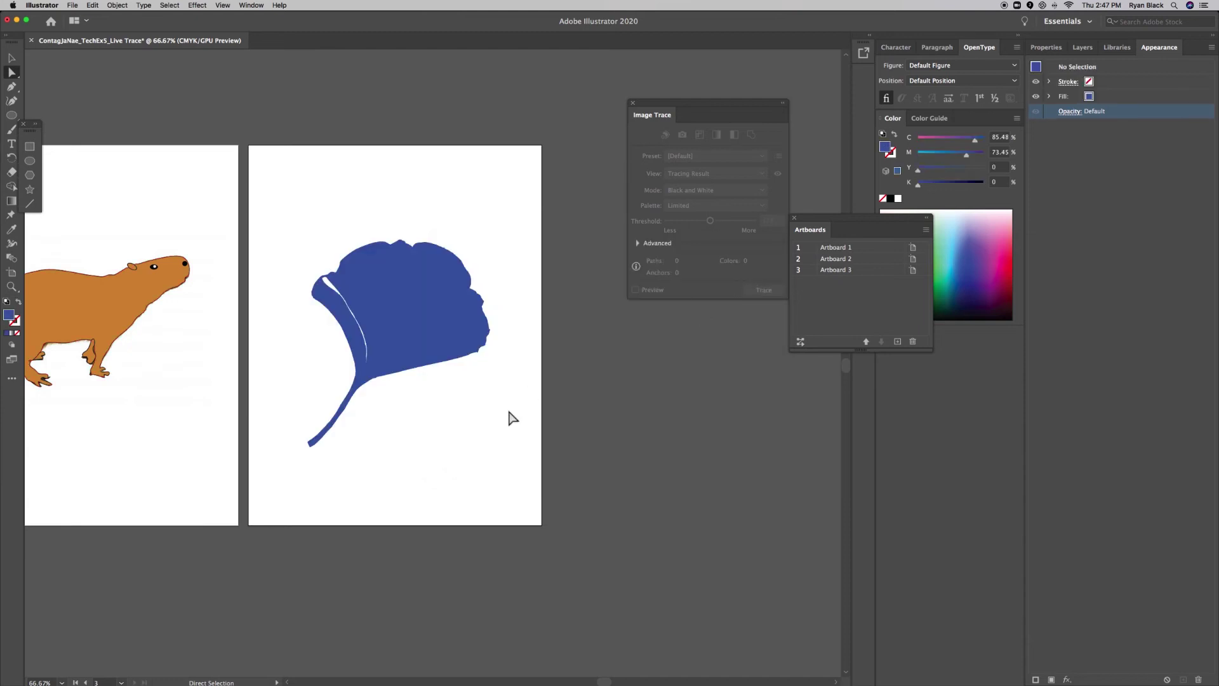
# - Undo the blue fill, reselect the whole leaf group, and switch to the Selection tool
pyautogui.press('super+z')
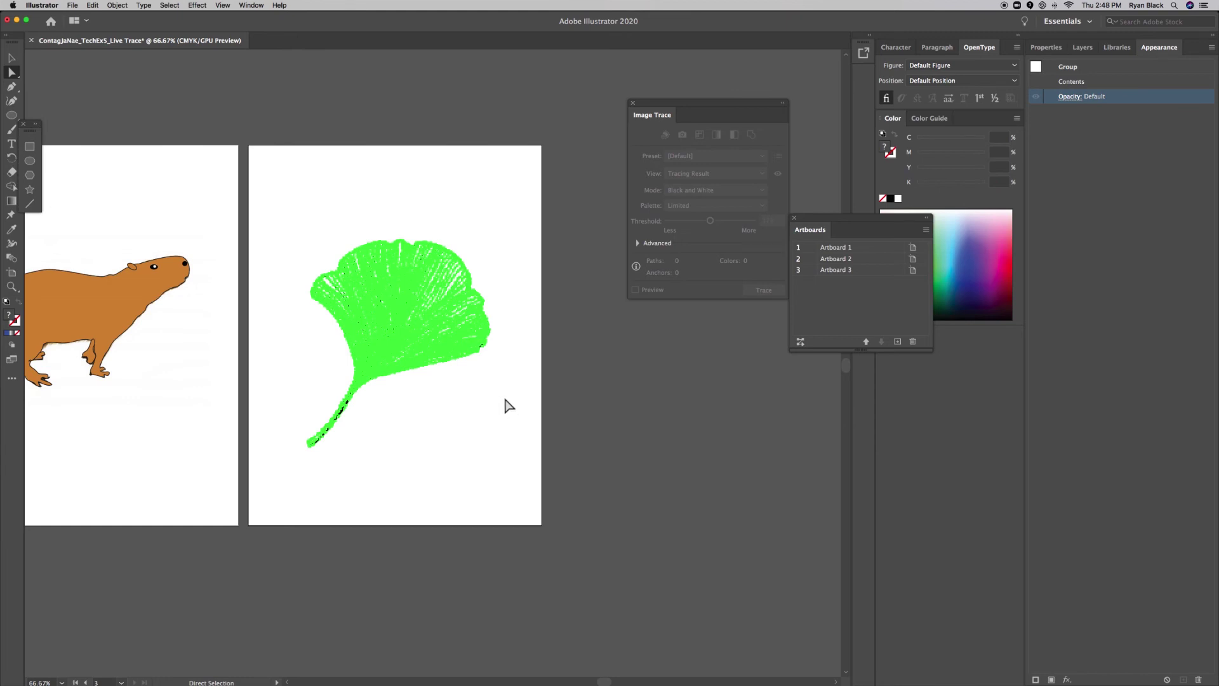
pyautogui.click(505, 403)
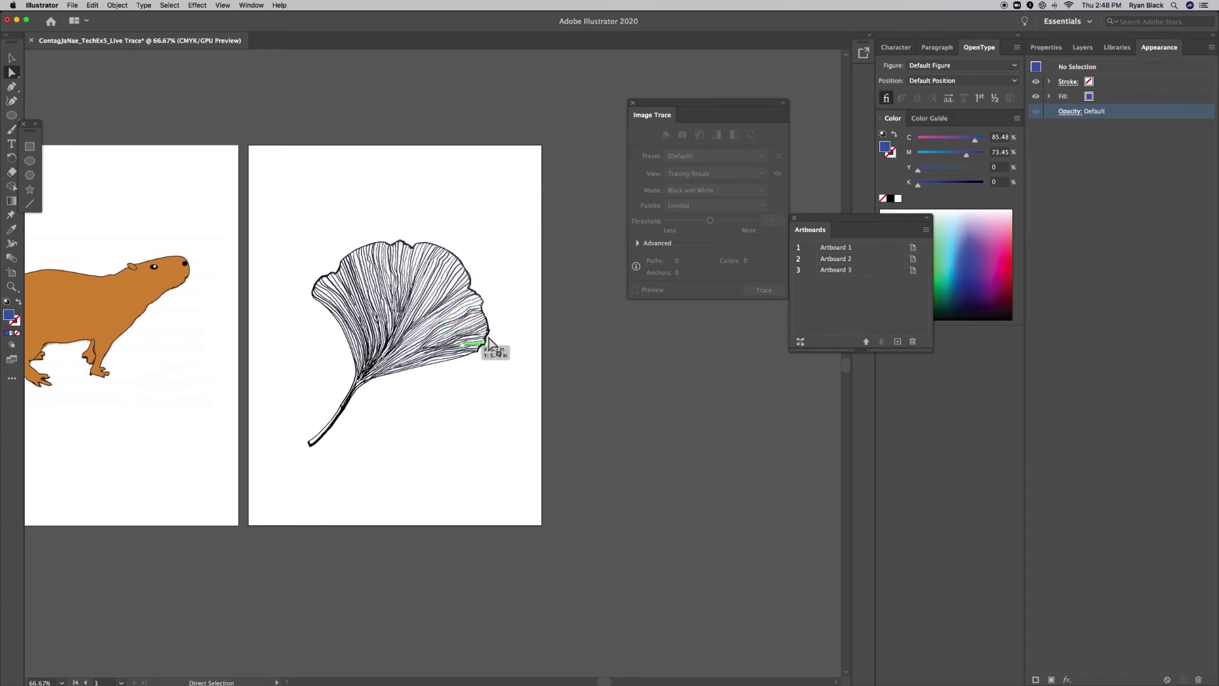
pyautogui.moveTo(241, 187); pyautogui.dragTo(534, 504)
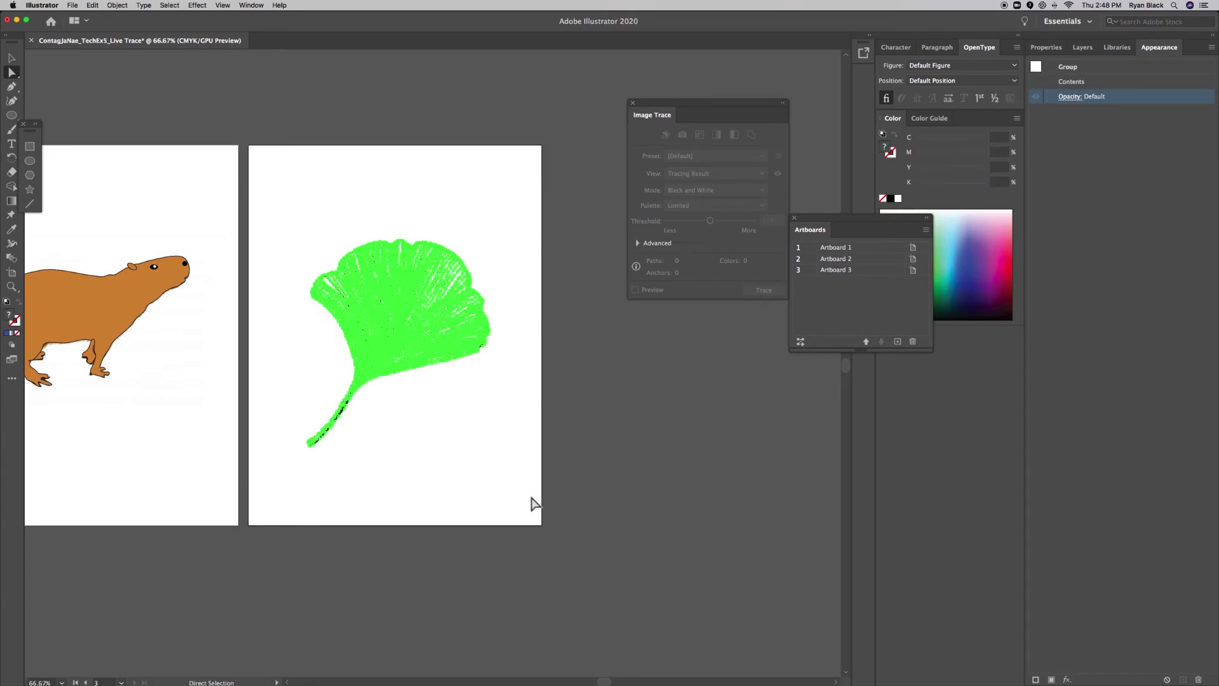
pyautogui.click(12, 58)
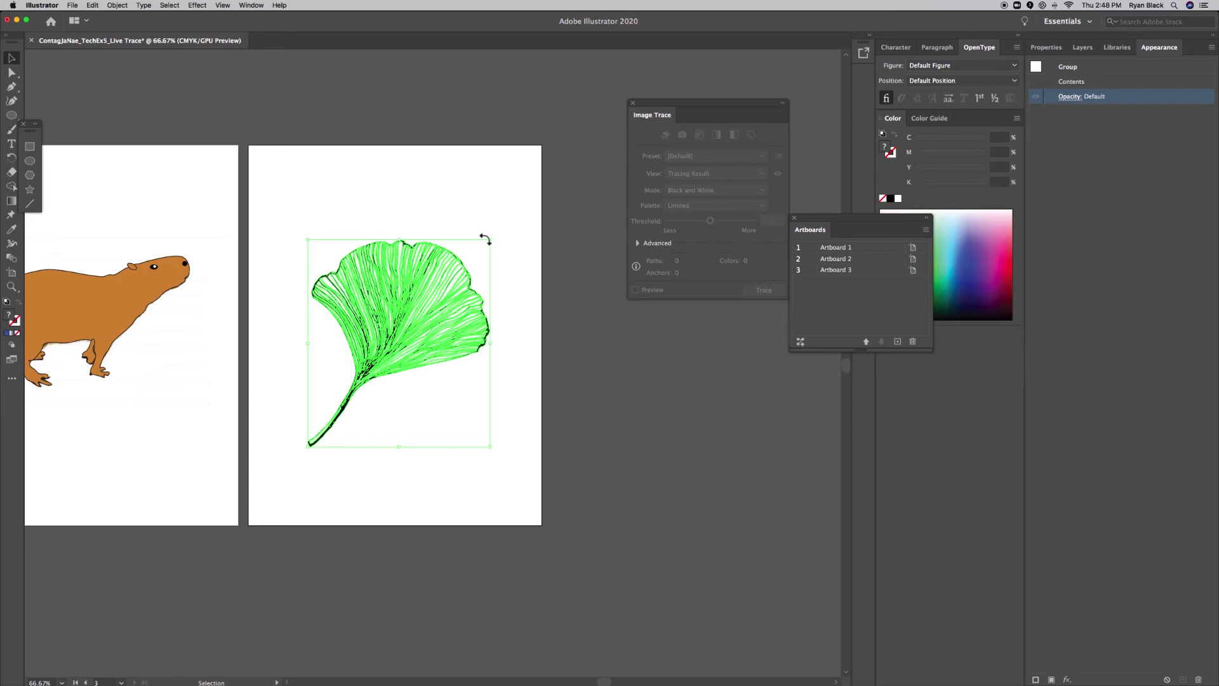
pyautogui.click(520, 276)
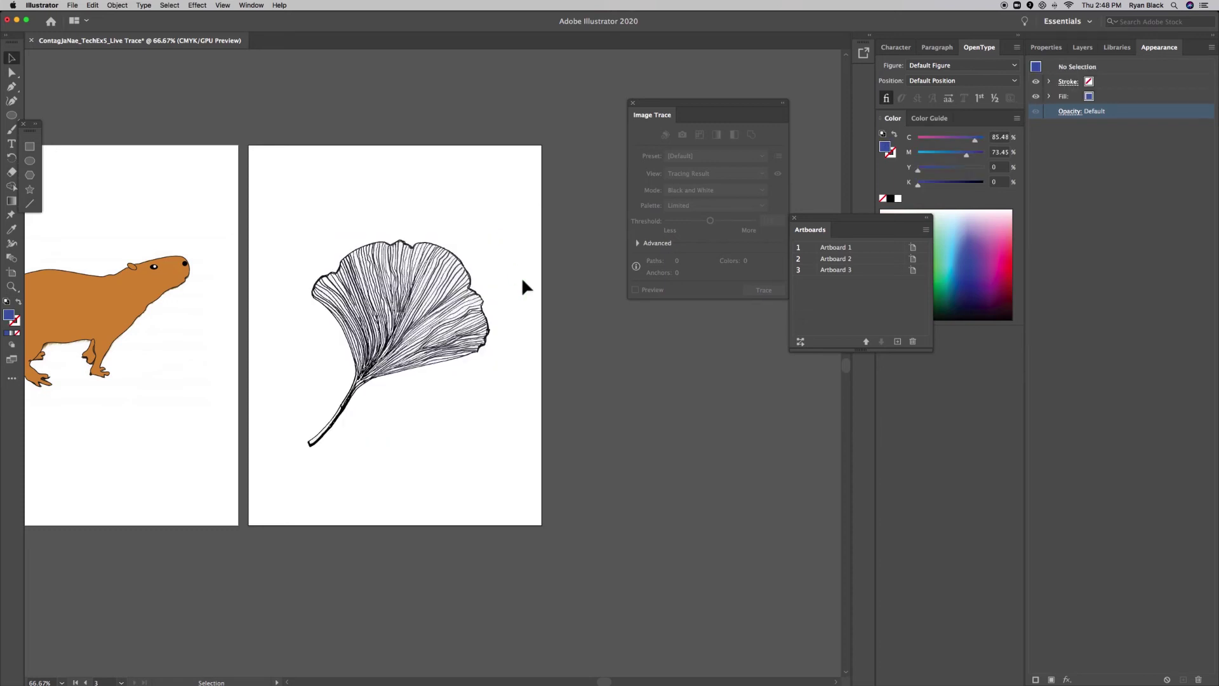
# - Scale and reposition the leaf group to fill artboard 3, then add a blank Artboard 4
pyautogui.click(429, 273)
pyautogui.moveTo(495, 240); pyautogui.dragTo(637, 74)
pyautogui.moveTo(390, 344); pyautogui.dragTo(385, 404)
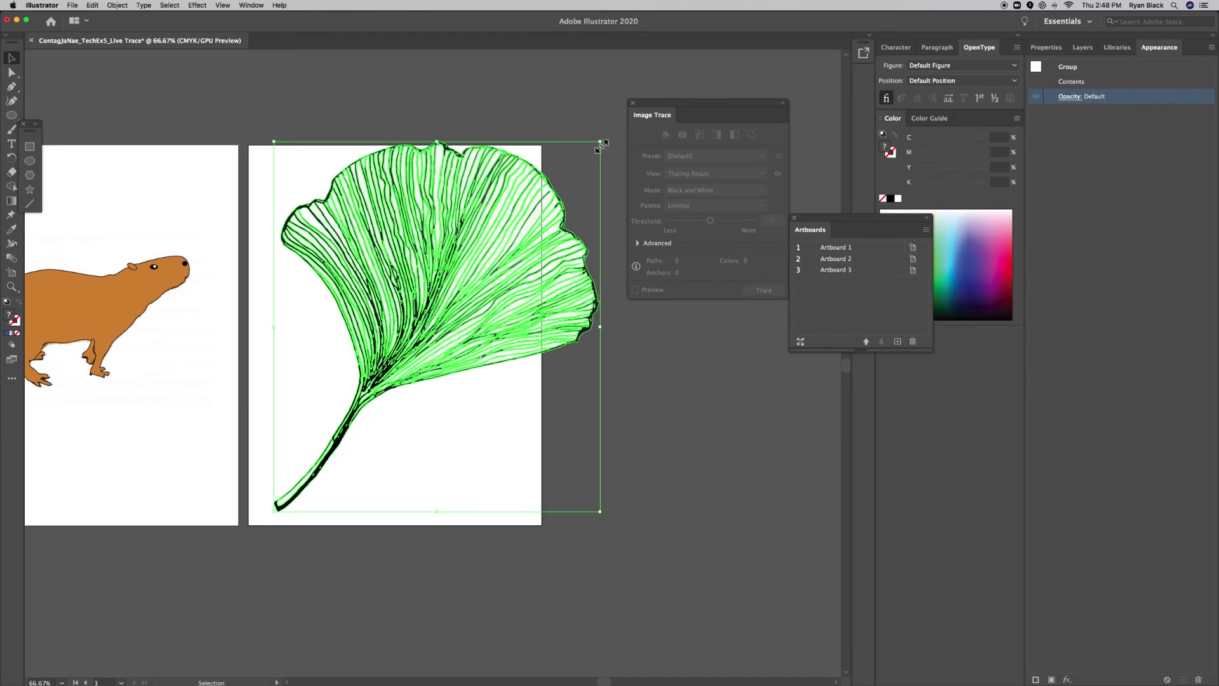
pyautogui.moveTo(601, 141); pyautogui.dragTo(526, 226)
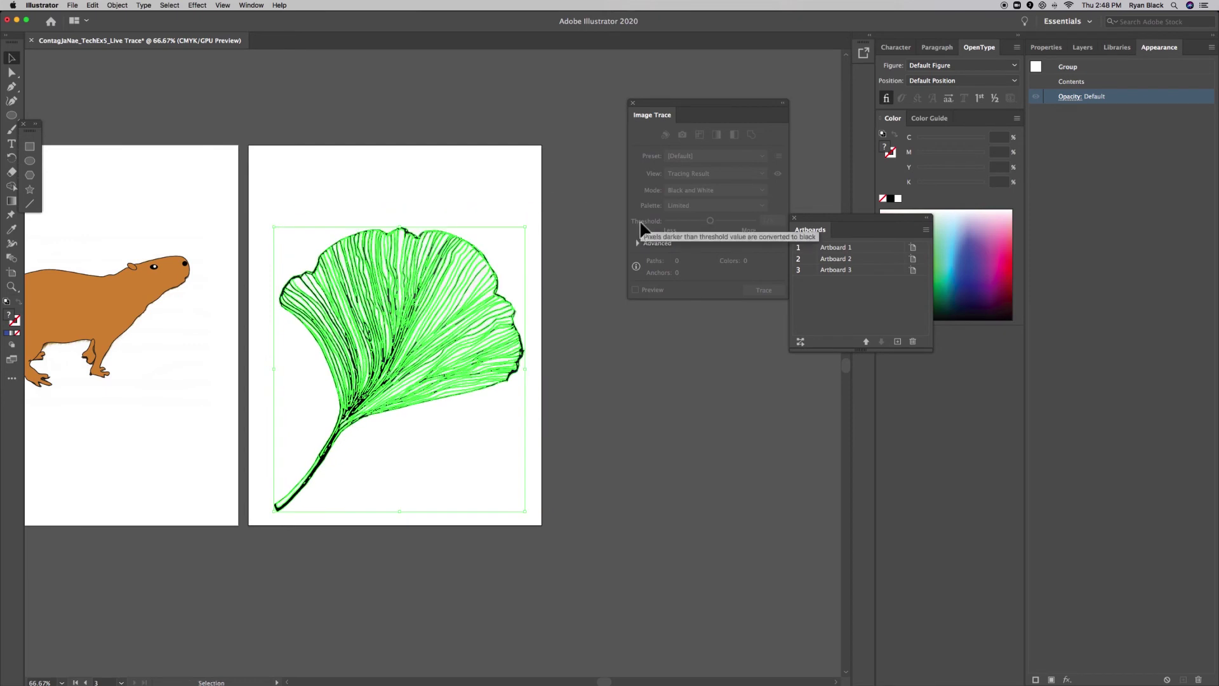
pyautogui.click(470, 468)
pyautogui.moveTo(332, 272); pyautogui.dragTo(336, 246)
pyautogui.click(538, 342)
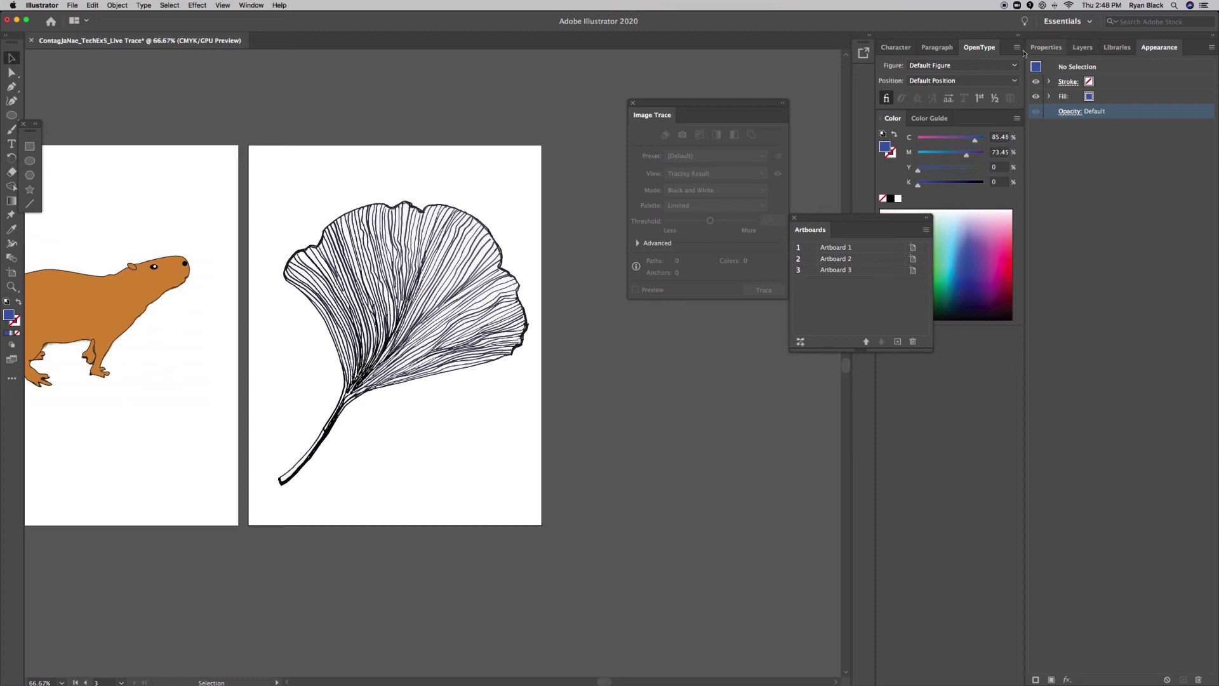
pyautogui.click(897, 341)
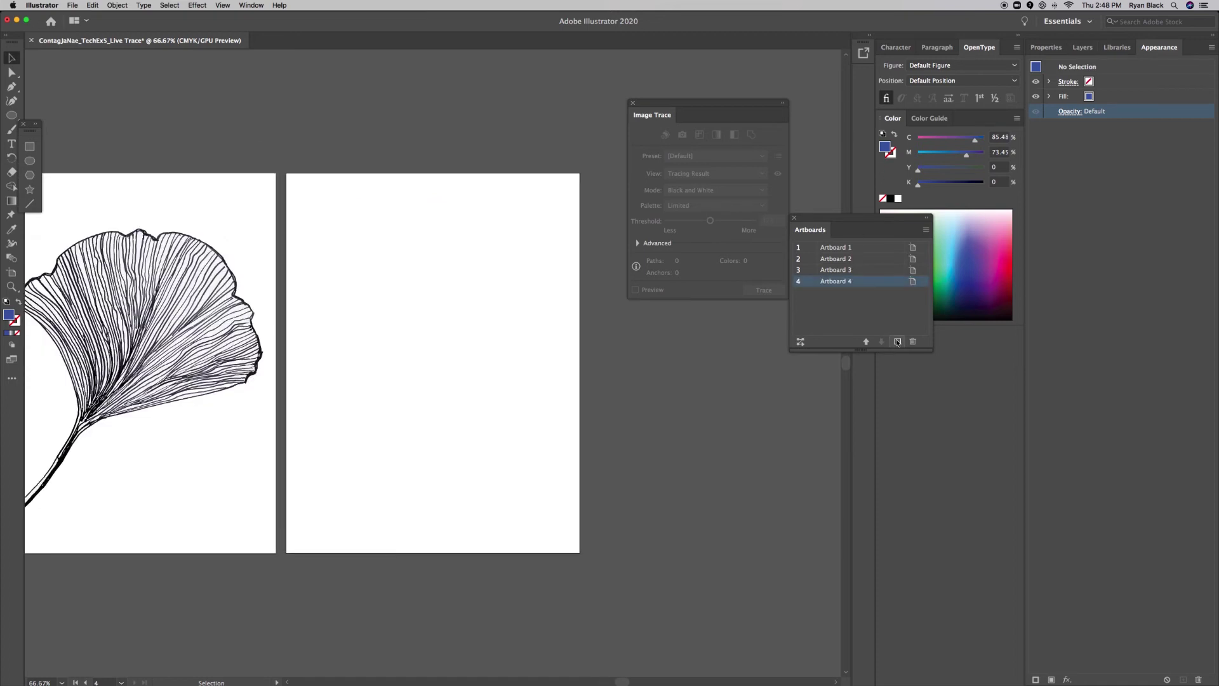
pyautogui.moveTo(400, 676)
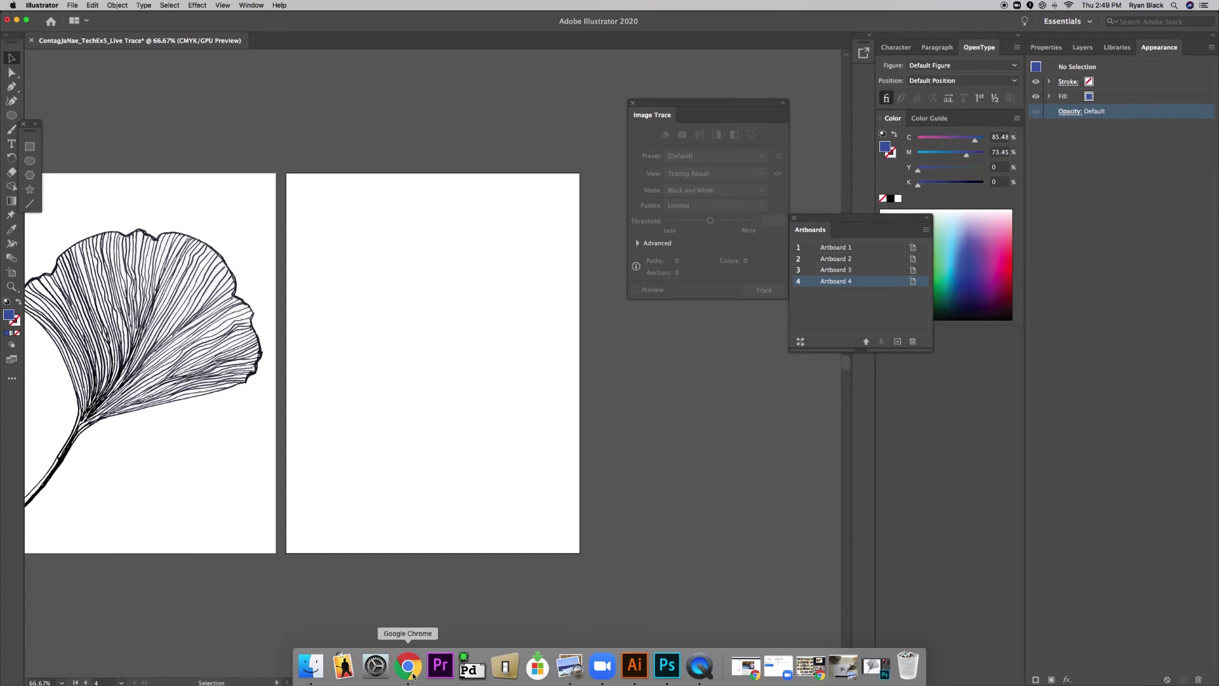
pyautogui.click(303, 676)
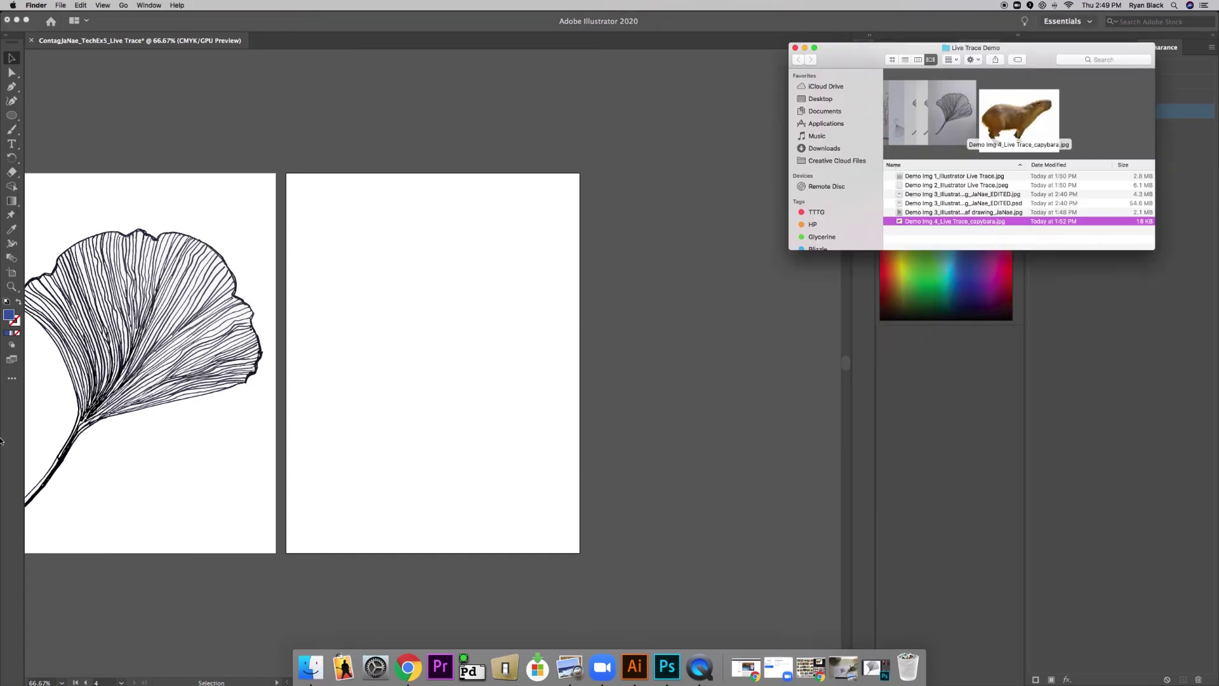
pyautogui.click(945, 178)
pyautogui.click(947, 182)
pyautogui.press('Down')
pyautogui.press('Down')
pyautogui.press('Down')
pyautogui.press('Down')
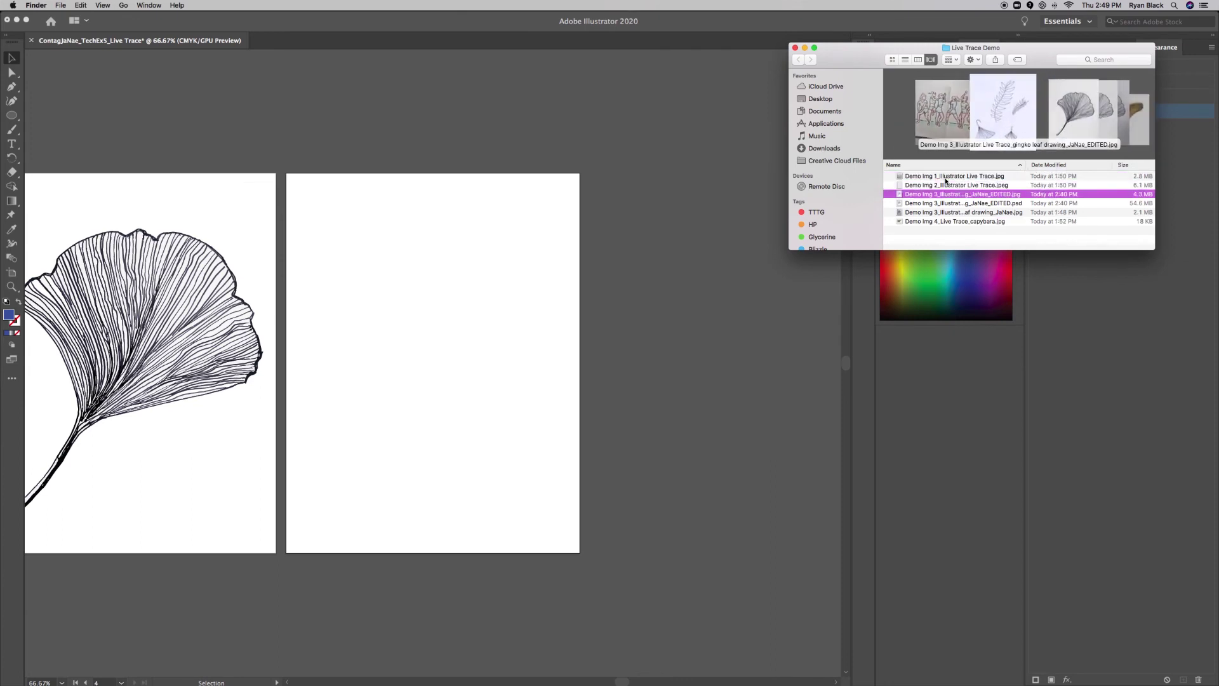
pyautogui.press('Up')
pyautogui.press('Up')
pyautogui.press('Up')
pyautogui.press('Up')
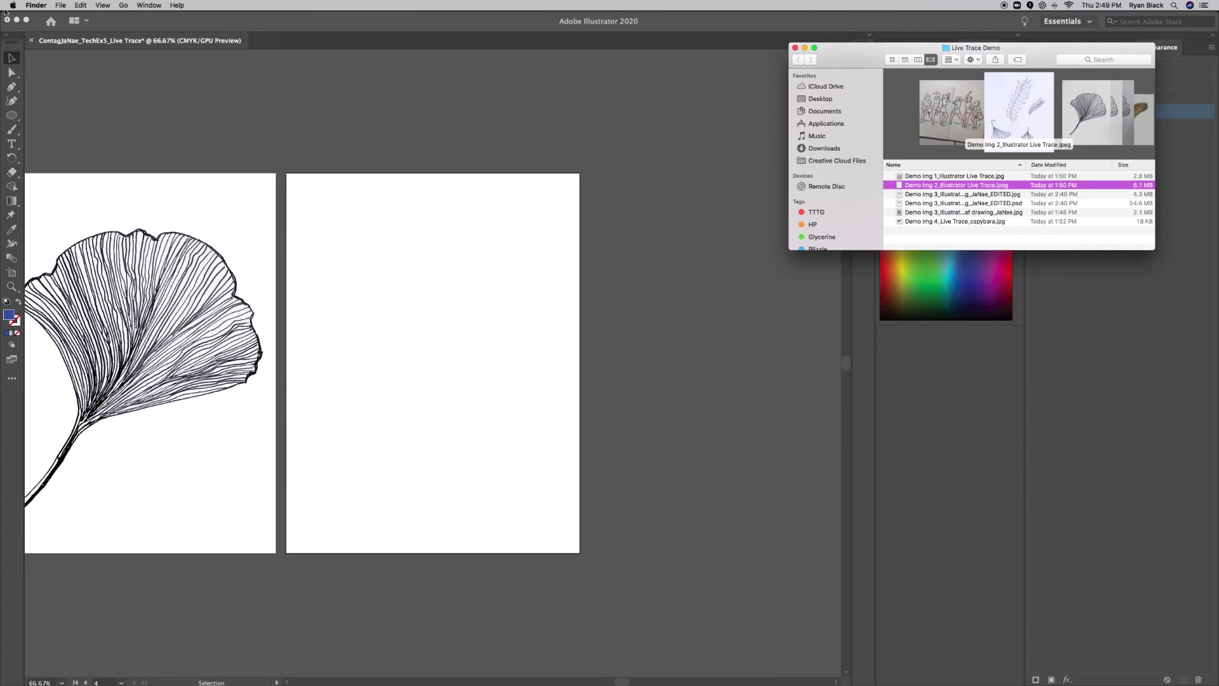
pyautogui.click(62, 6)
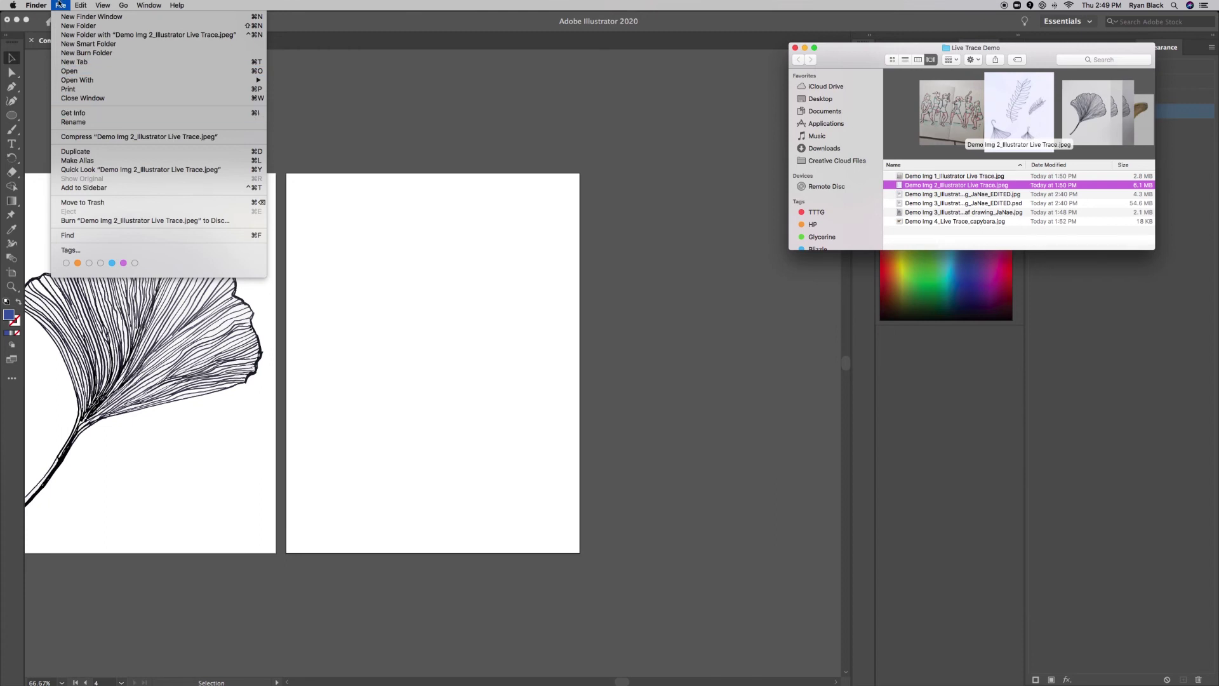
pyautogui.click(61, 5)
pyautogui.press('super+Tab')
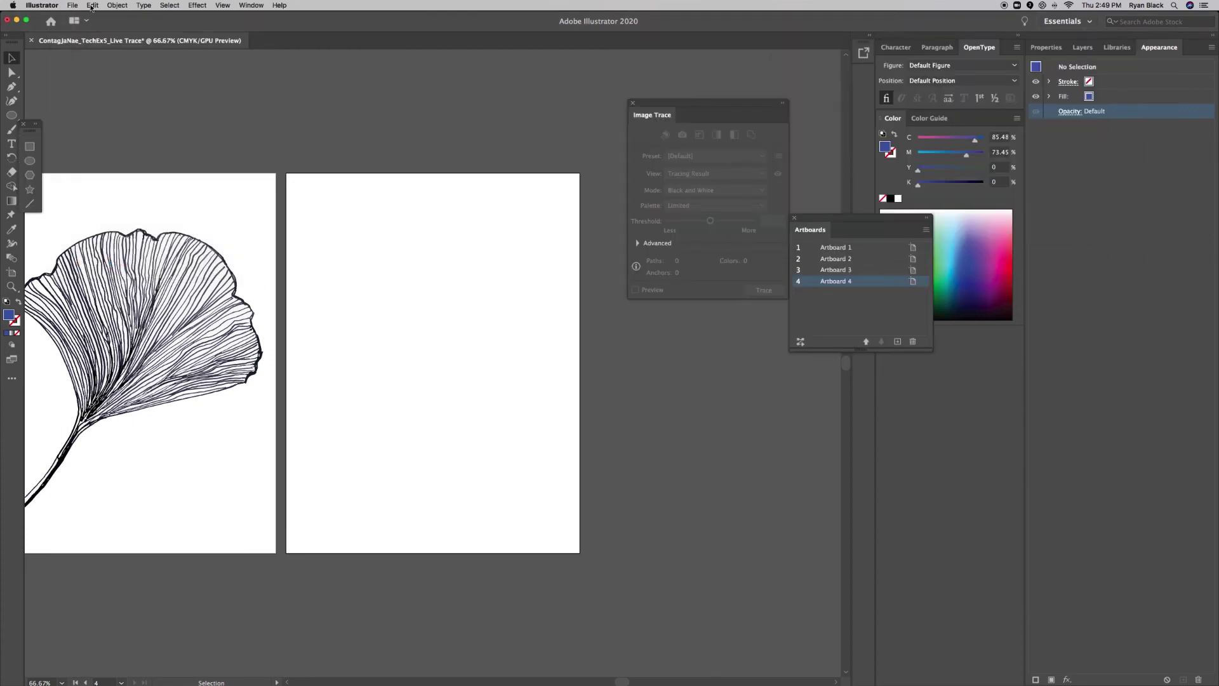
# - Place Demo Img 2_Illustrator Live Trace.jpeg onto Artboard 4 via File > Place
pyautogui.click(72, 6)
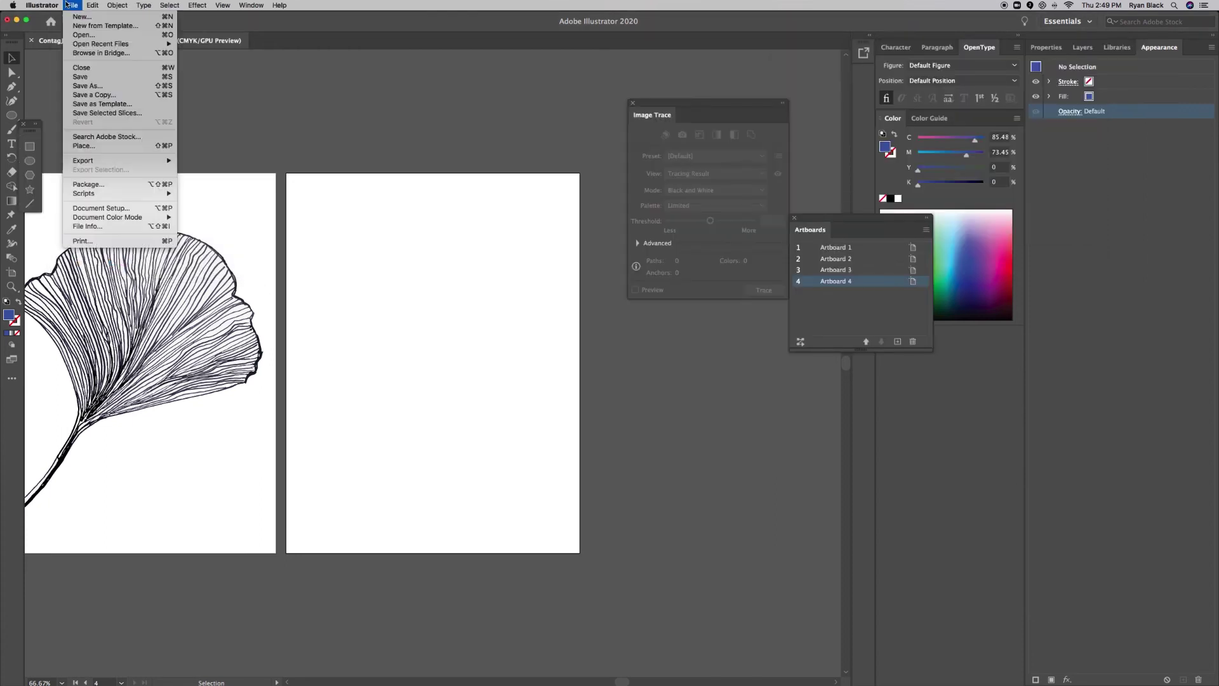
pyautogui.click(92, 148)
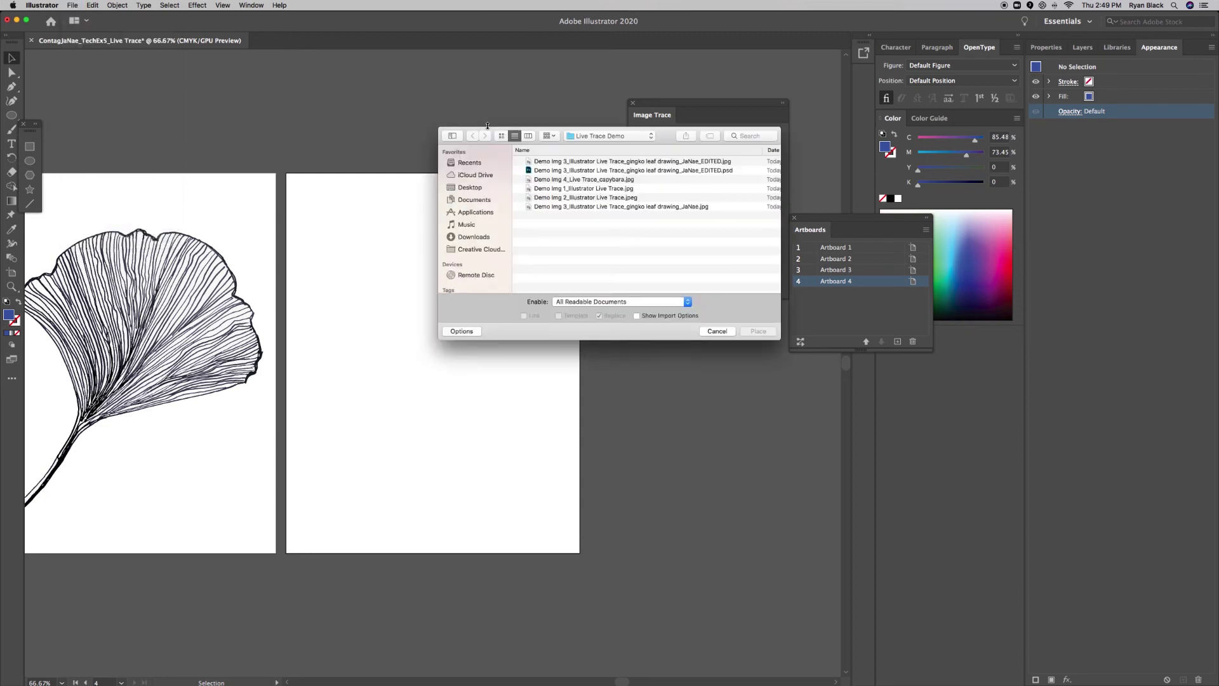
pyautogui.click(619, 189)
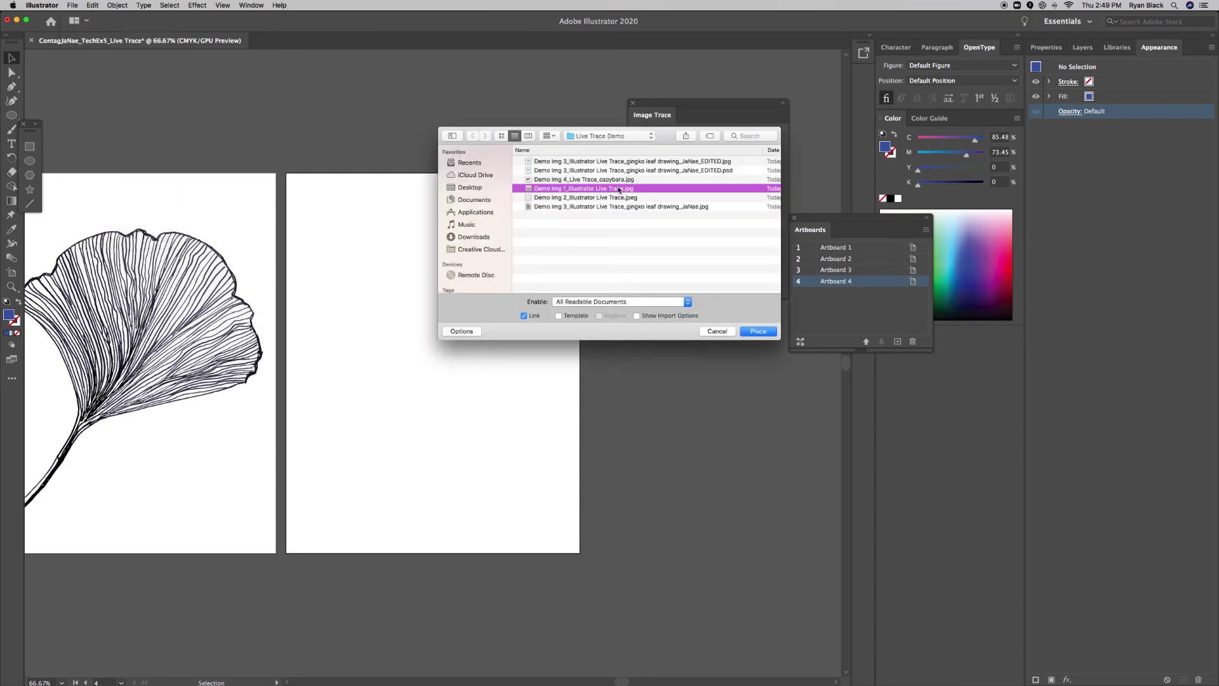
pyautogui.press('Up')
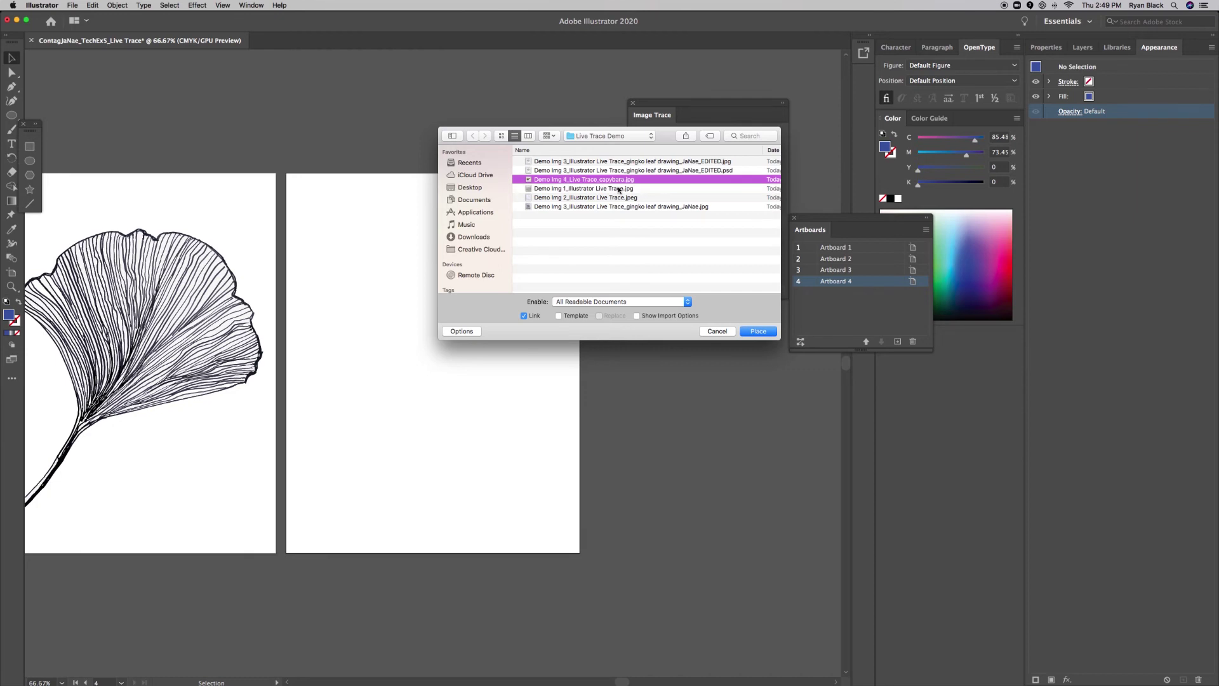
pyautogui.press('Up')
pyautogui.press('Up')
pyautogui.press('Down')
pyautogui.press('Down')
pyautogui.press('Down')
pyautogui.press('Down')
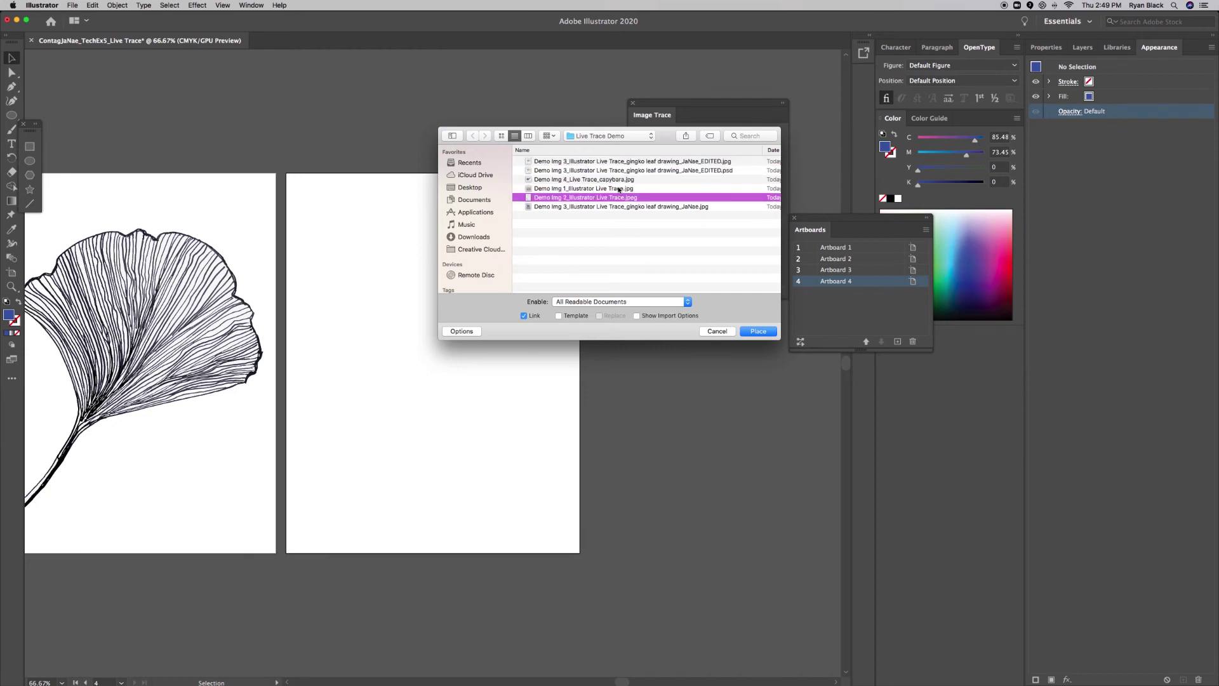
pyautogui.click(758, 331)
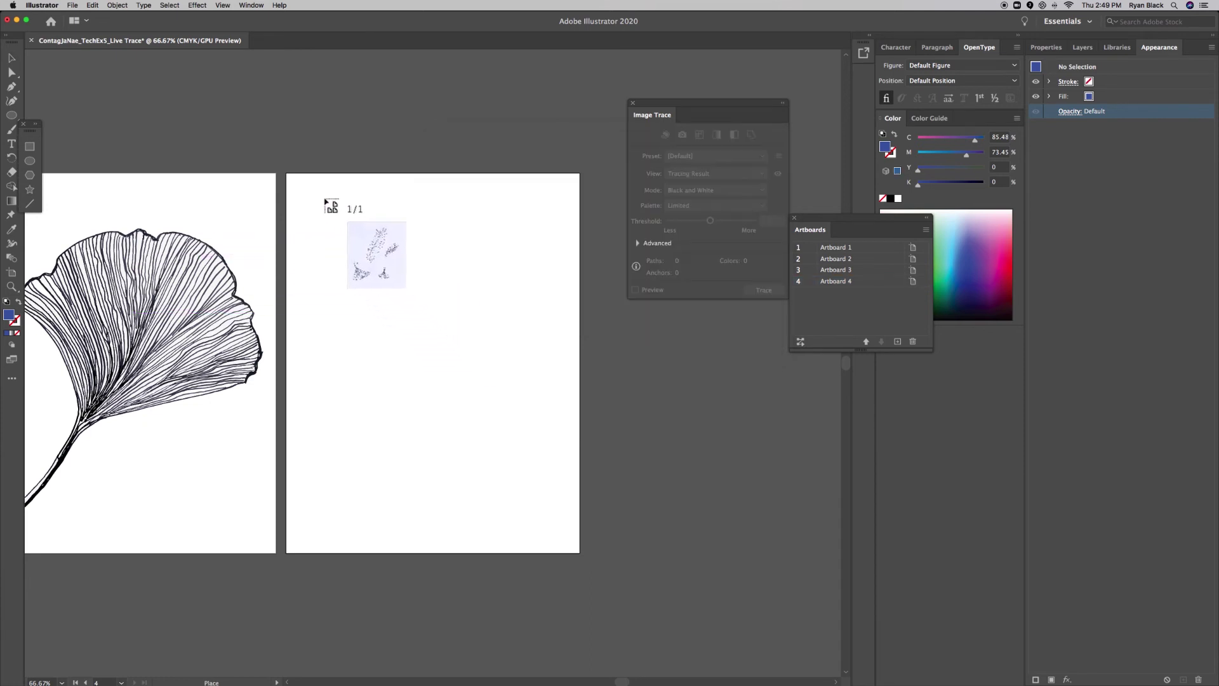
pyautogui.click(324, 197)
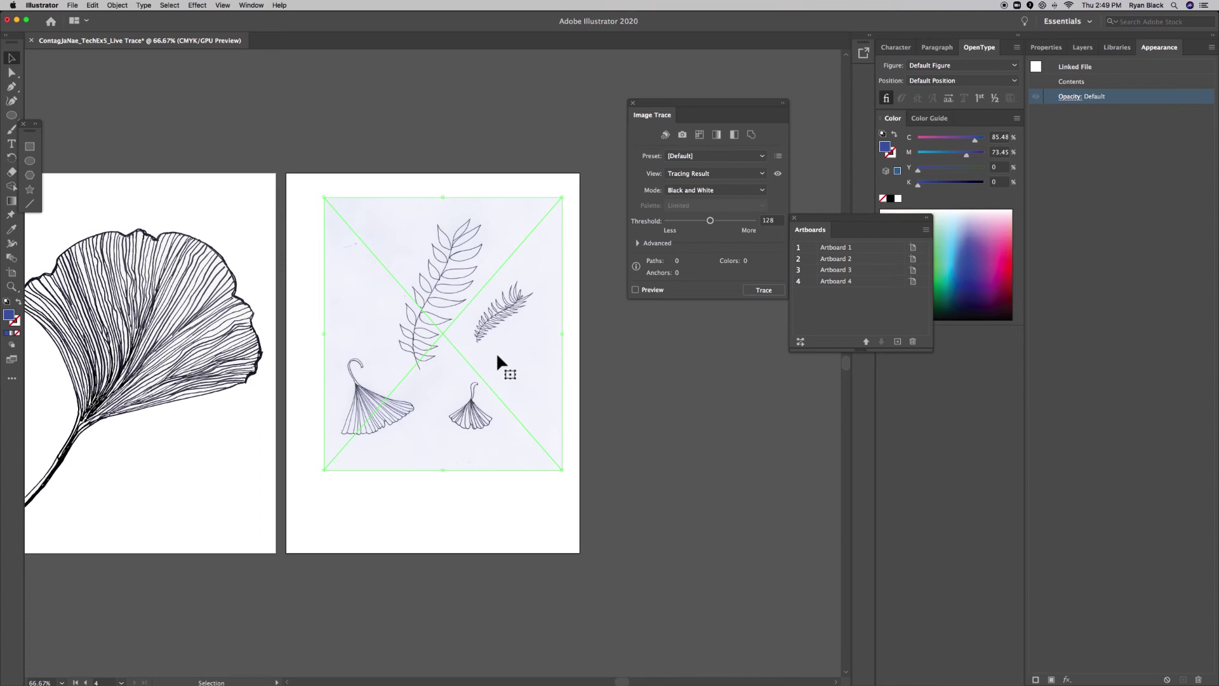
# - Move the placed sketch down and trace it with Low Fidelity Photo, accepting the warning
pyautogui.moveTo(441, 370); pyautogui.dragTo(438, 394)
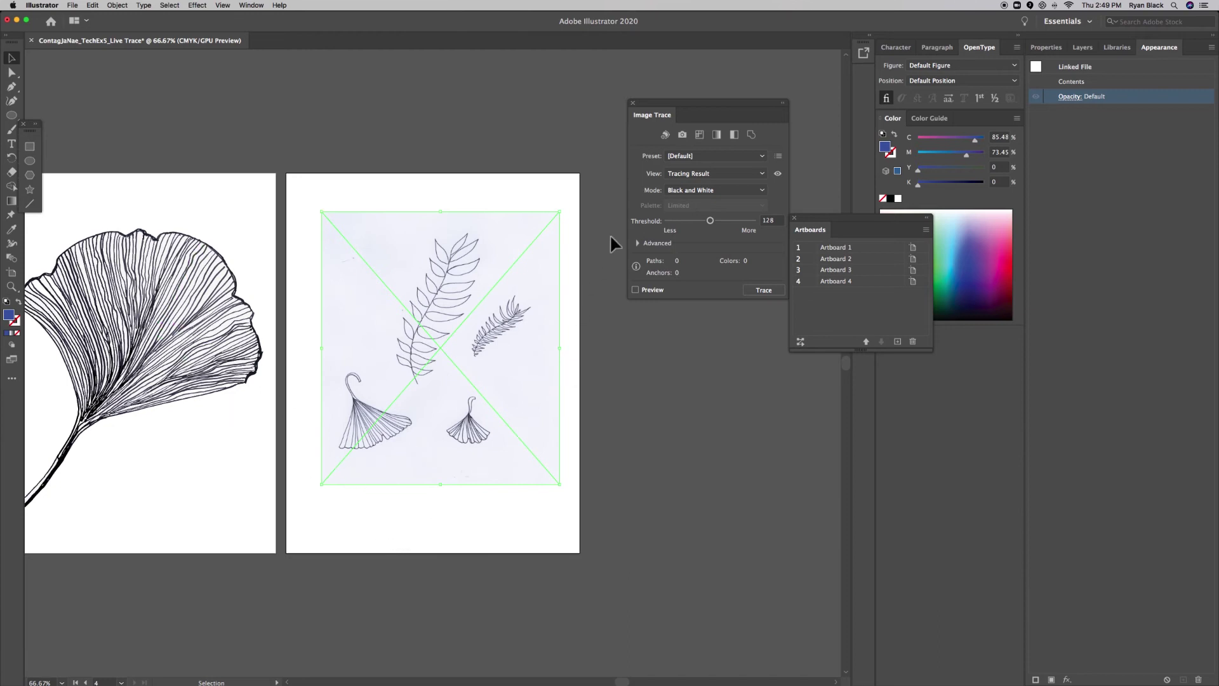
pyautogui.click(695, 158)
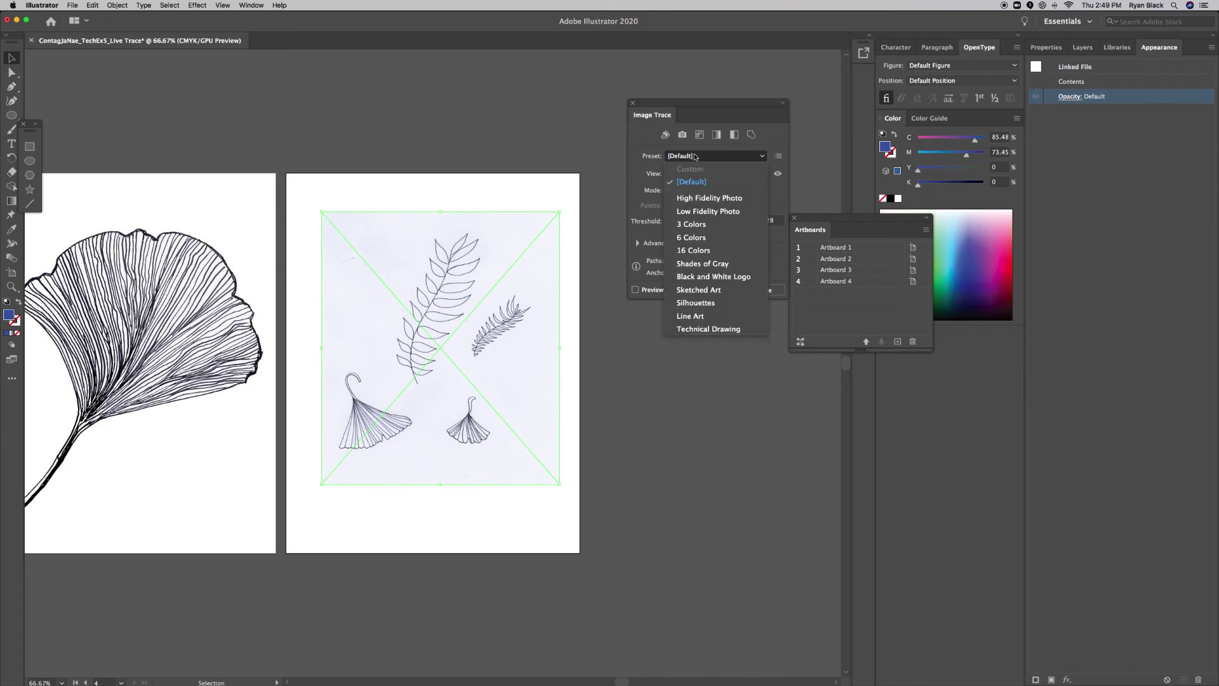
pyautogui.click(694, 213)
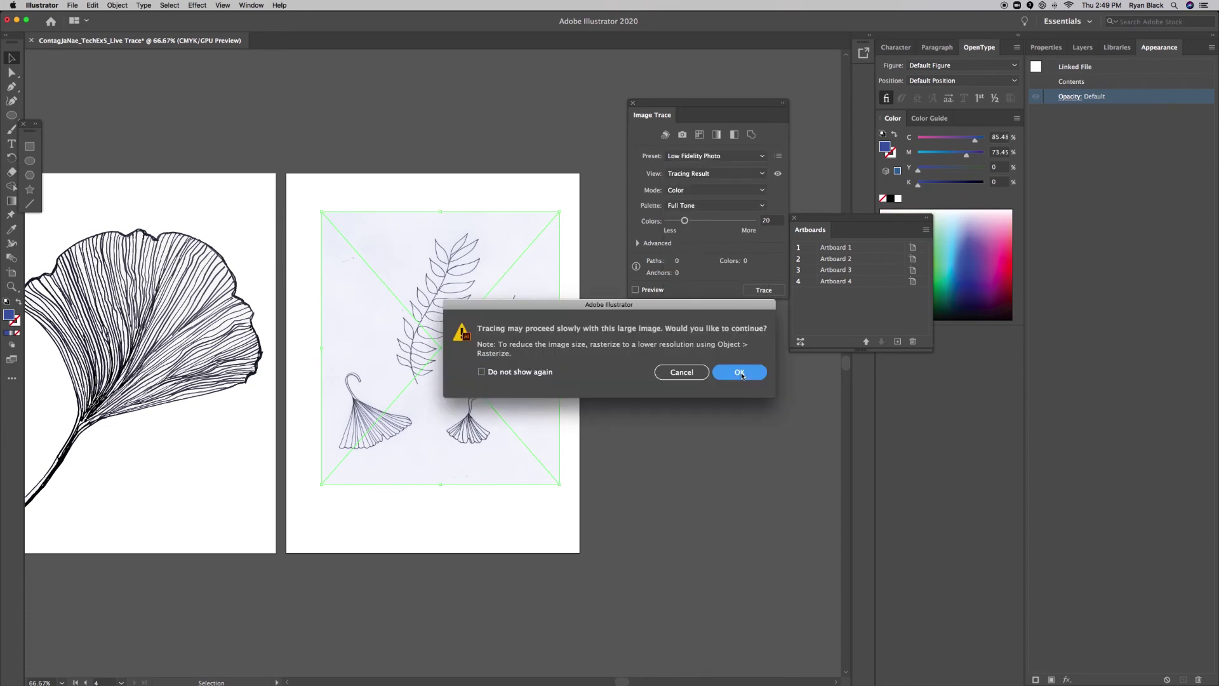
pyautogui.press('Return')
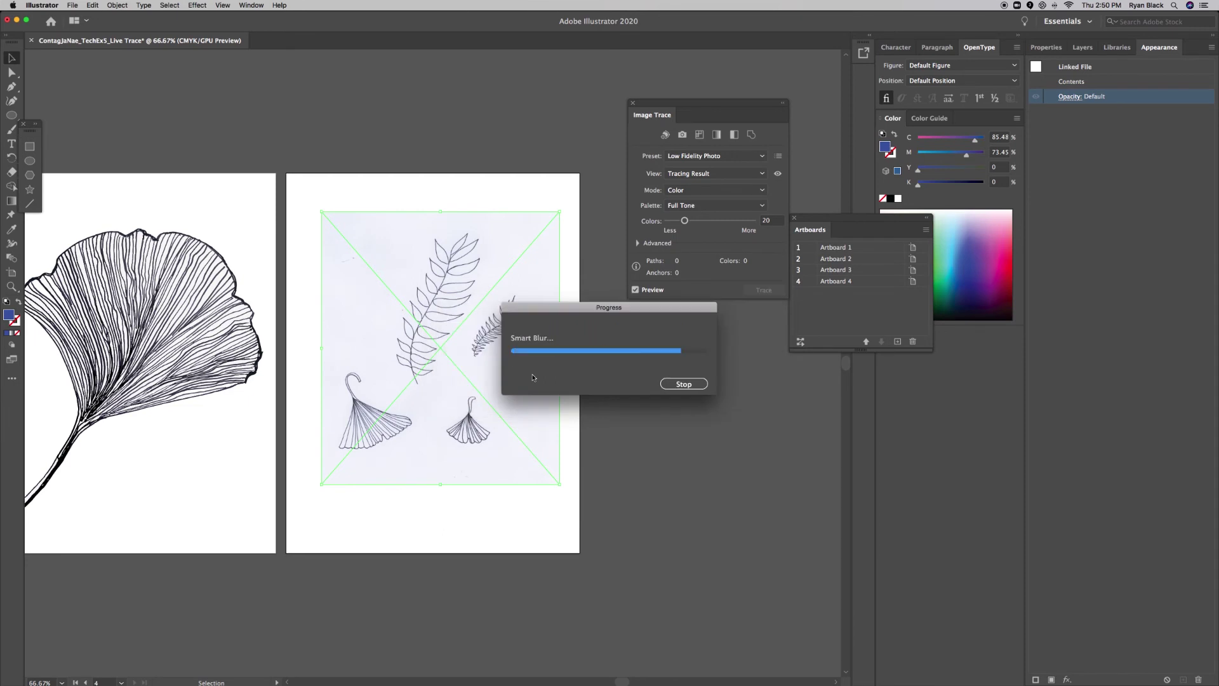
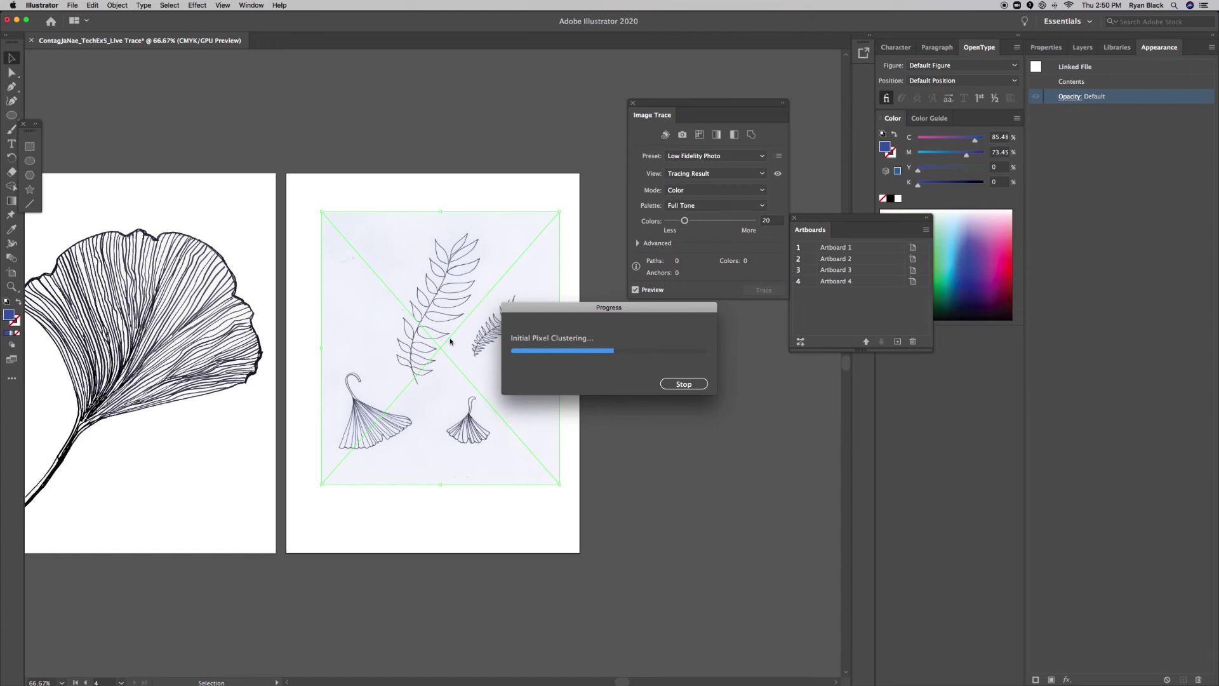
# - Move the tracing progress box aside, then zoom in and out to check the Low Fidelity Photo trace
pyautogui.moveTo(539, 314); pyautogui.dragTo(644, 328)
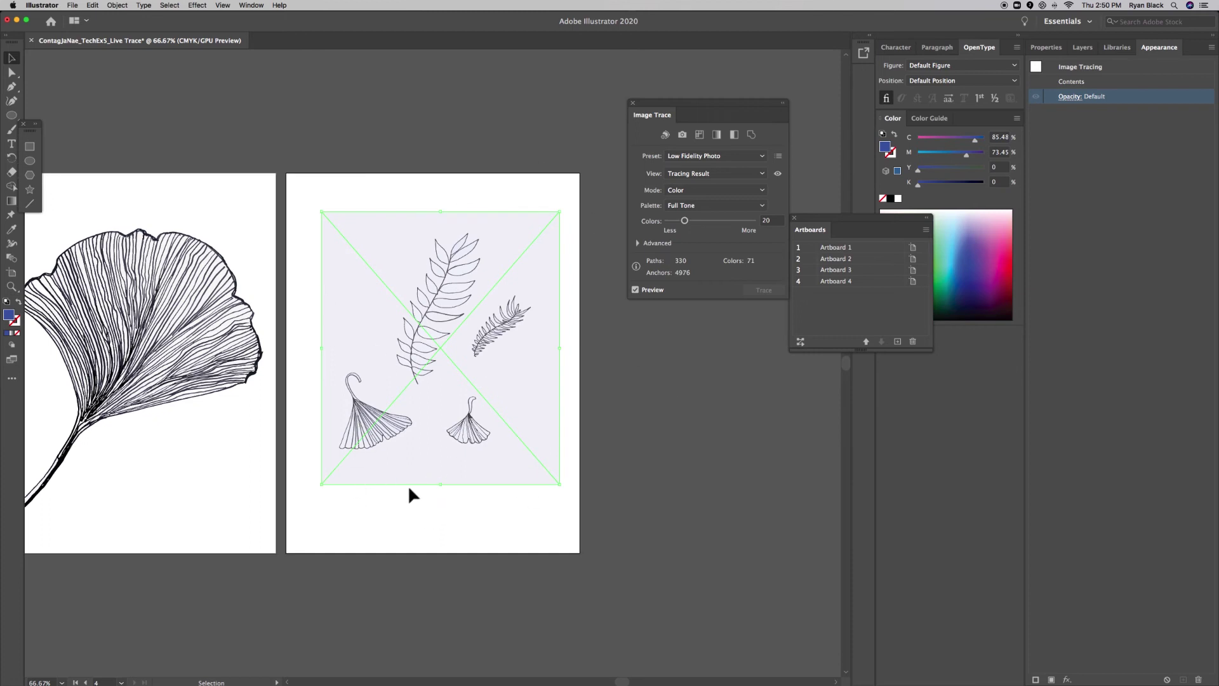
pyautogui.scroll(5, 409, 495)
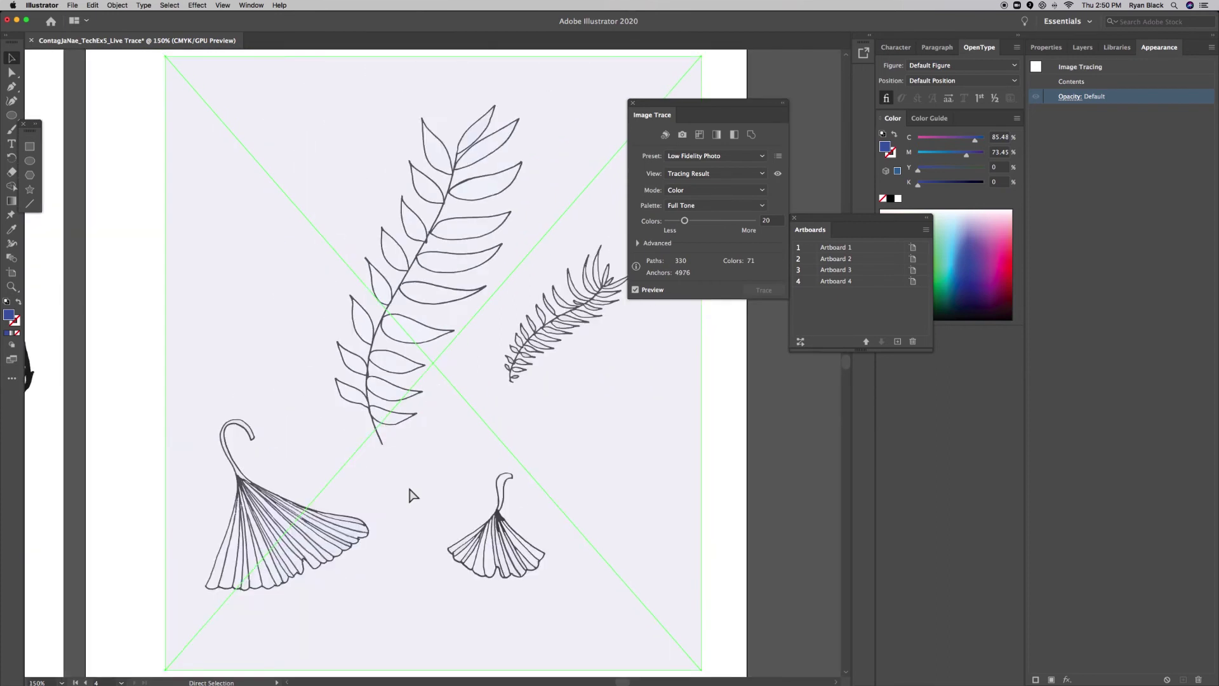
pyautogui.scroll(-3, 409, 495)
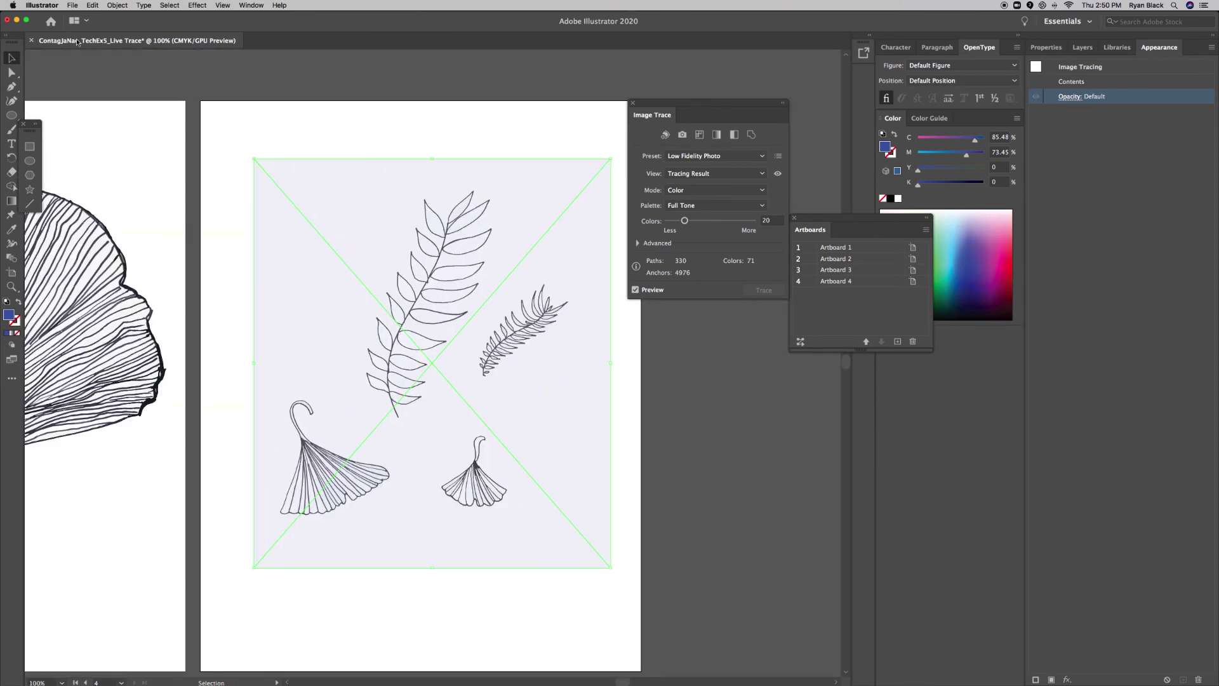
# - Expand the image trace into editable paths with Object > Image Trace > Expand
pyautogui.click(117, 6)
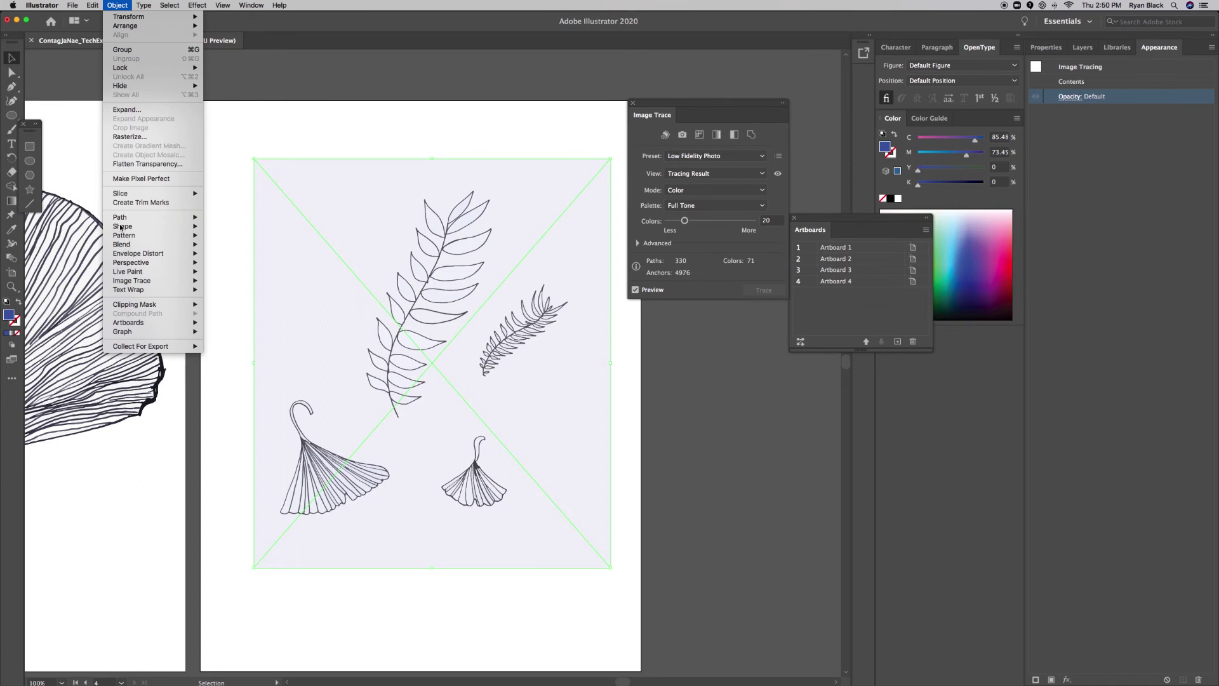
pyautogui.moveTo(143, 284)
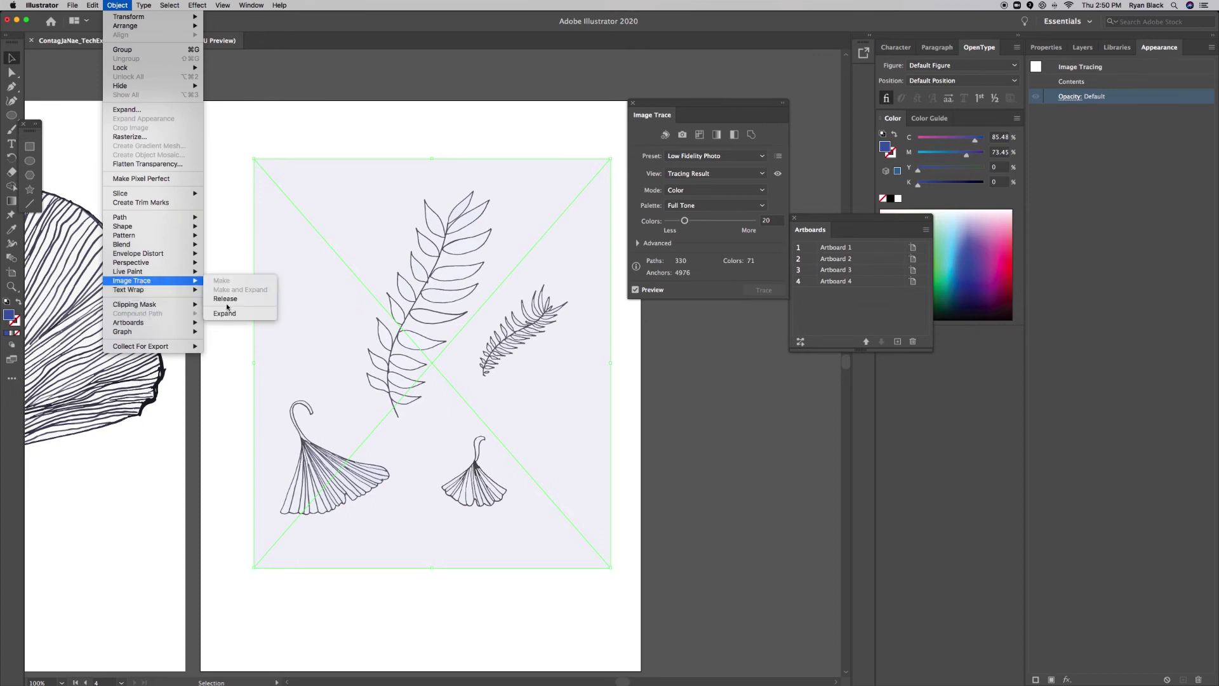
pyautogui.click(226, 312)
# - Direct-select and delete the pale background rectangle, then zoom in to 400%
pyautogui.click(12, 71)
pyautogui.click(343, 126)
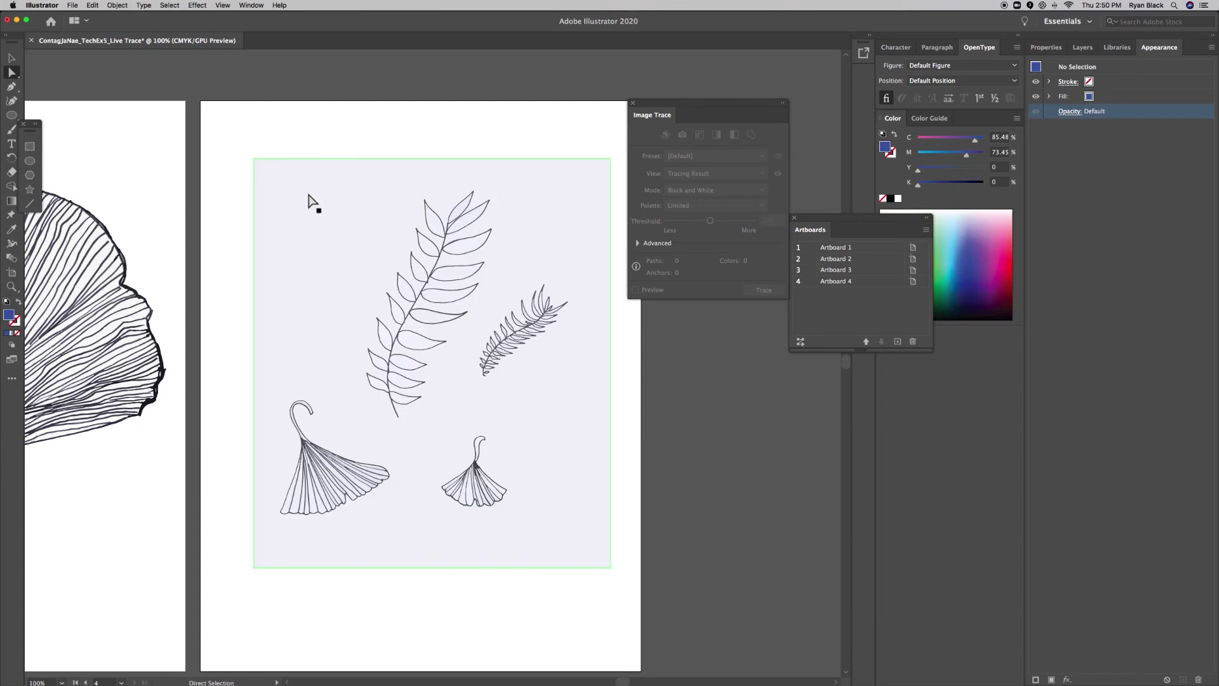
pyautogui.click(306, 244)
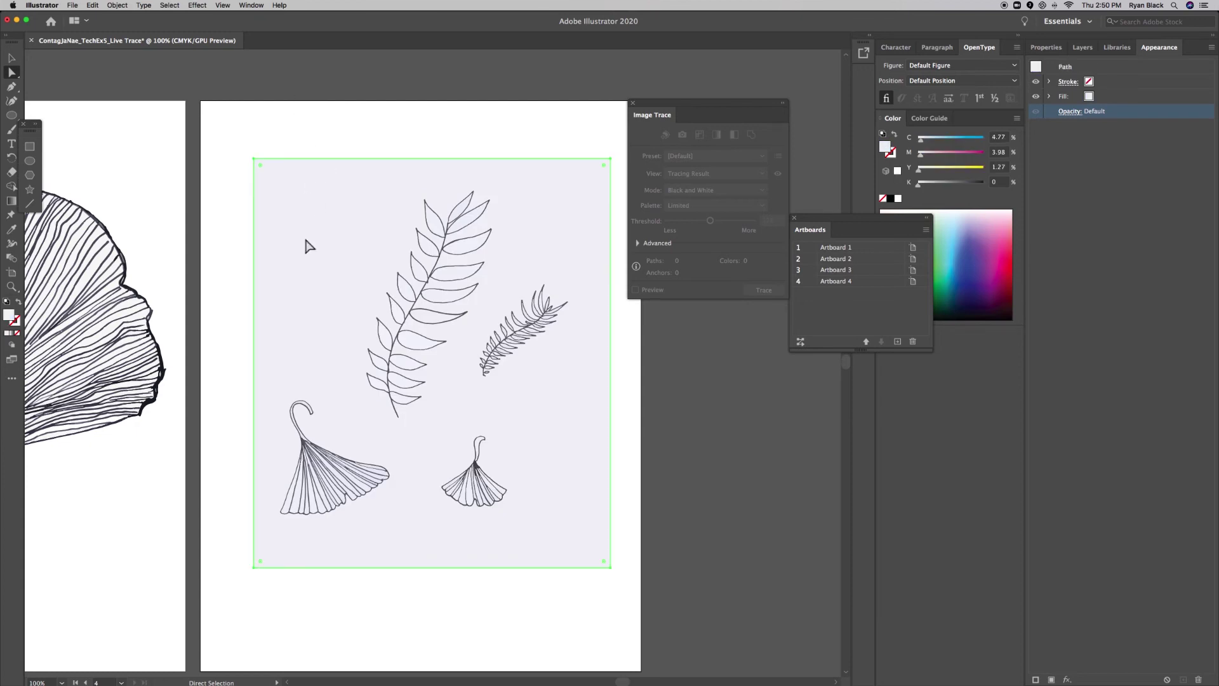
pyautogui.press('Delete')
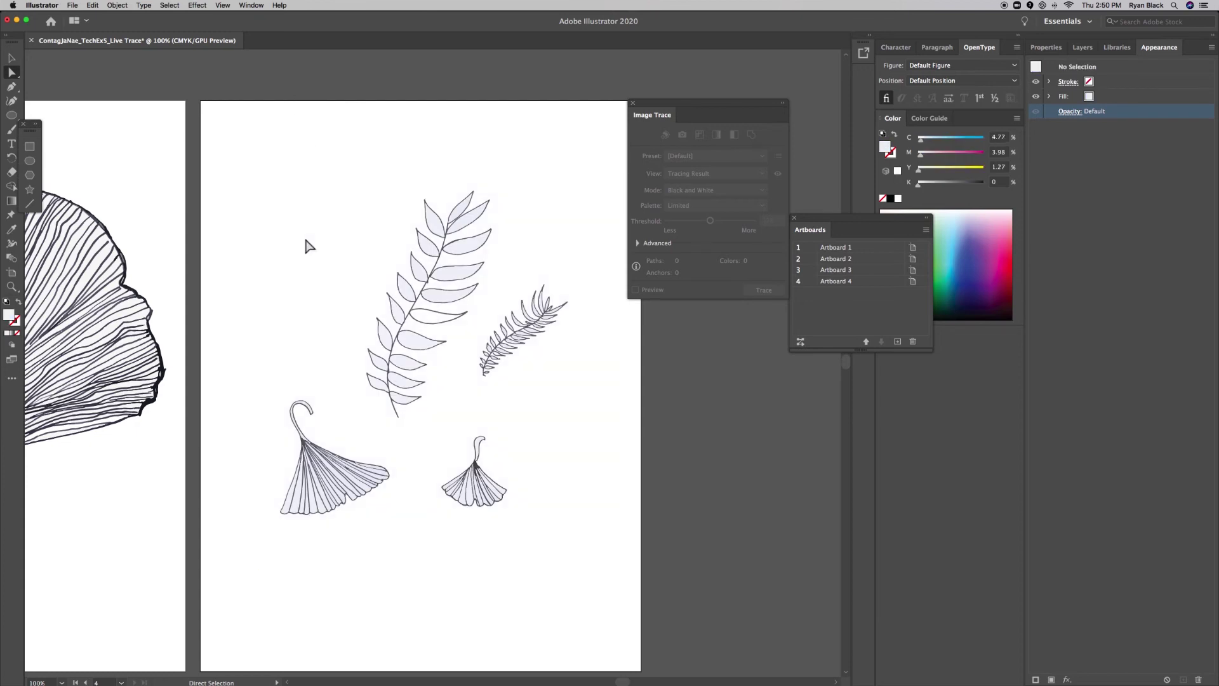
pyautogui.scroll(10, 306, 244)
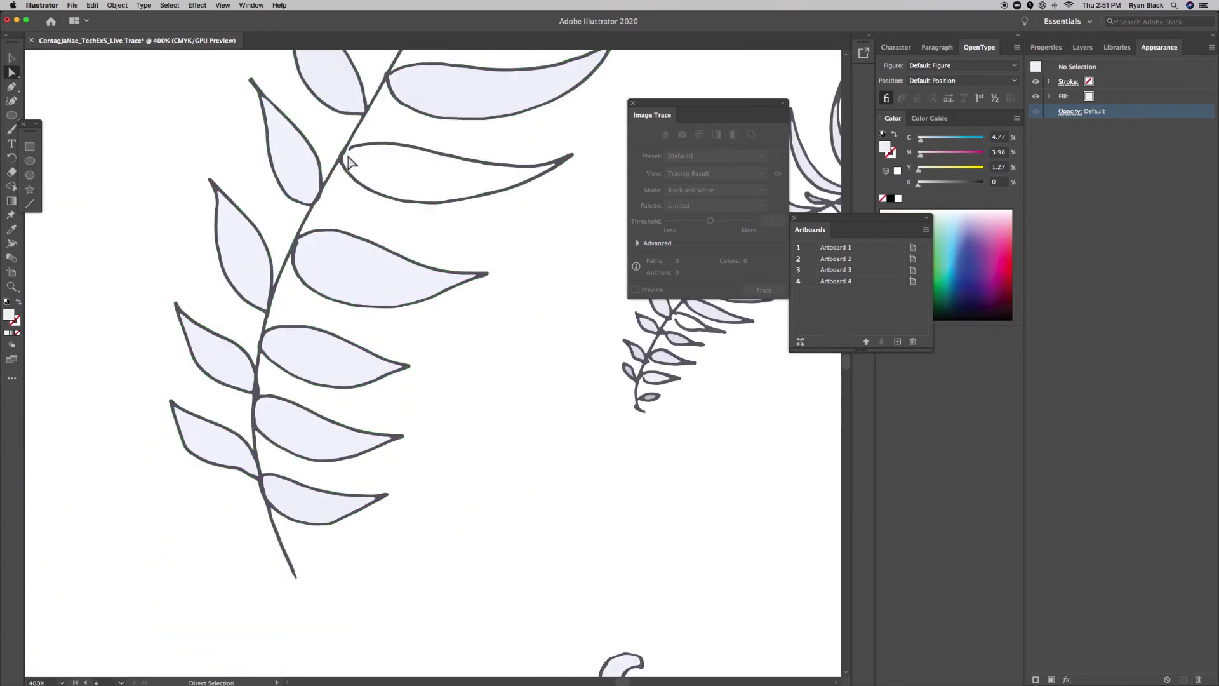
pyautogui.scroll(3, 369, 163)
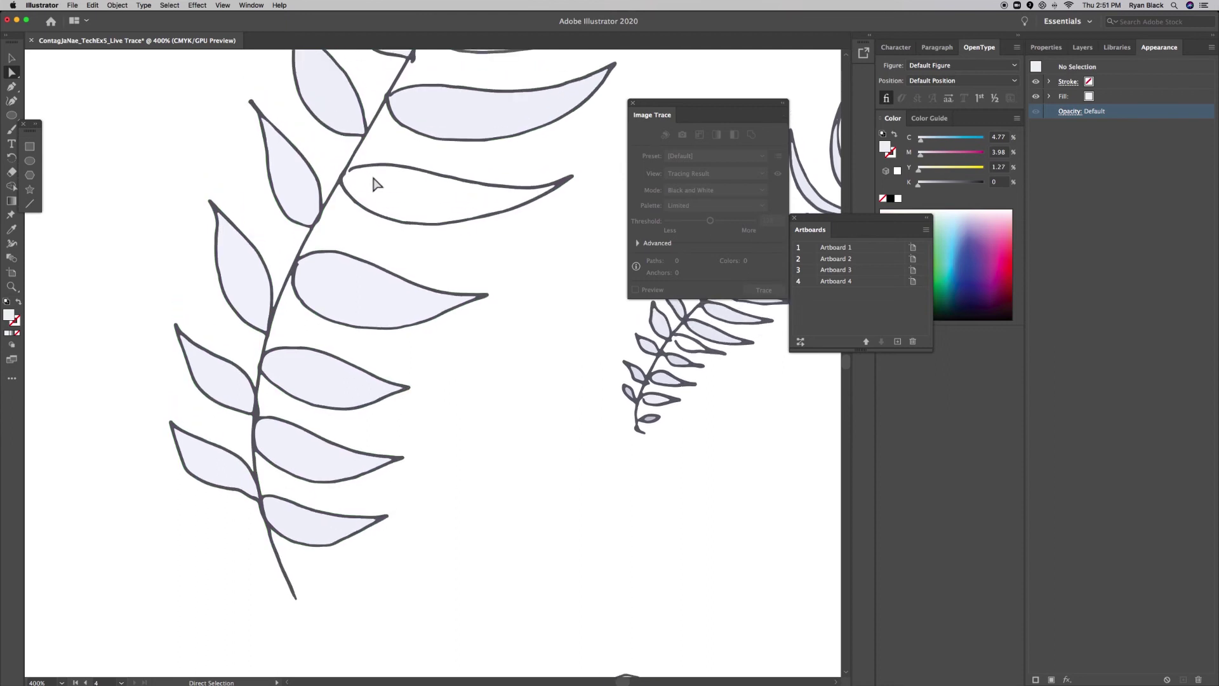
pyautogui.scroll(4, 333, 213)
pyautogui.scroll(5, 348, 216)
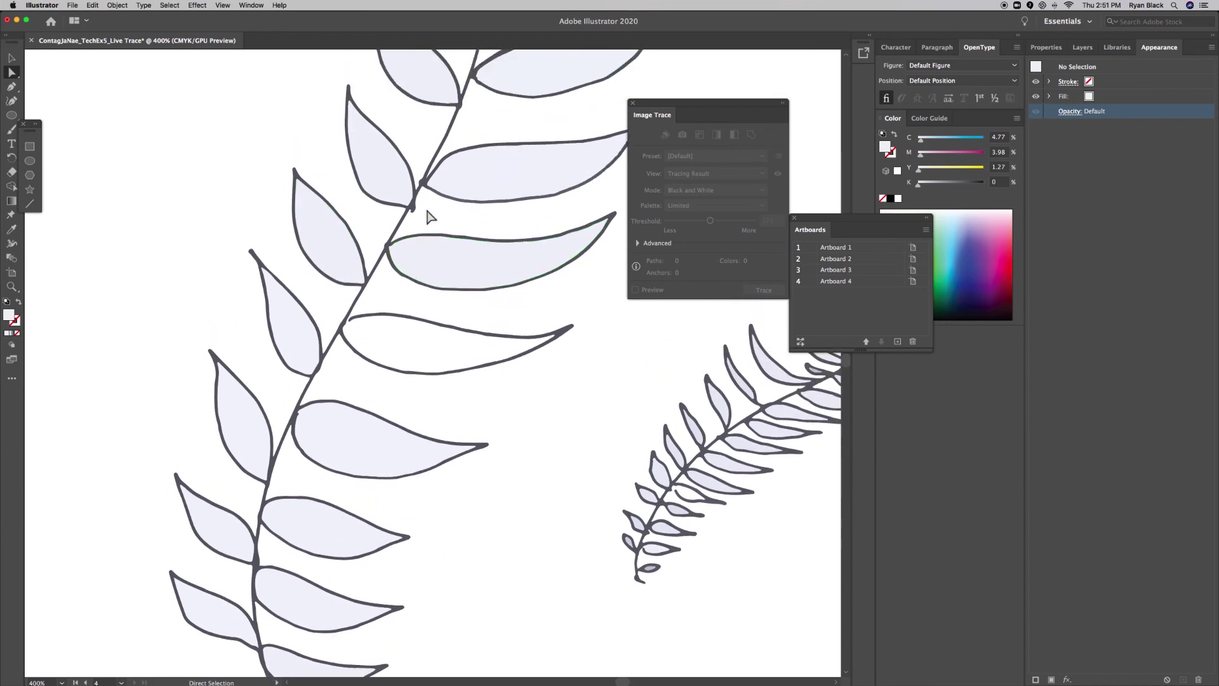
# - Fill an upper fern leaf with dark green from the Color Picker
pyautogui.click(457, 188)
pyautogui.doubleClick(9, 315)
pyautogui.click(615, 377)
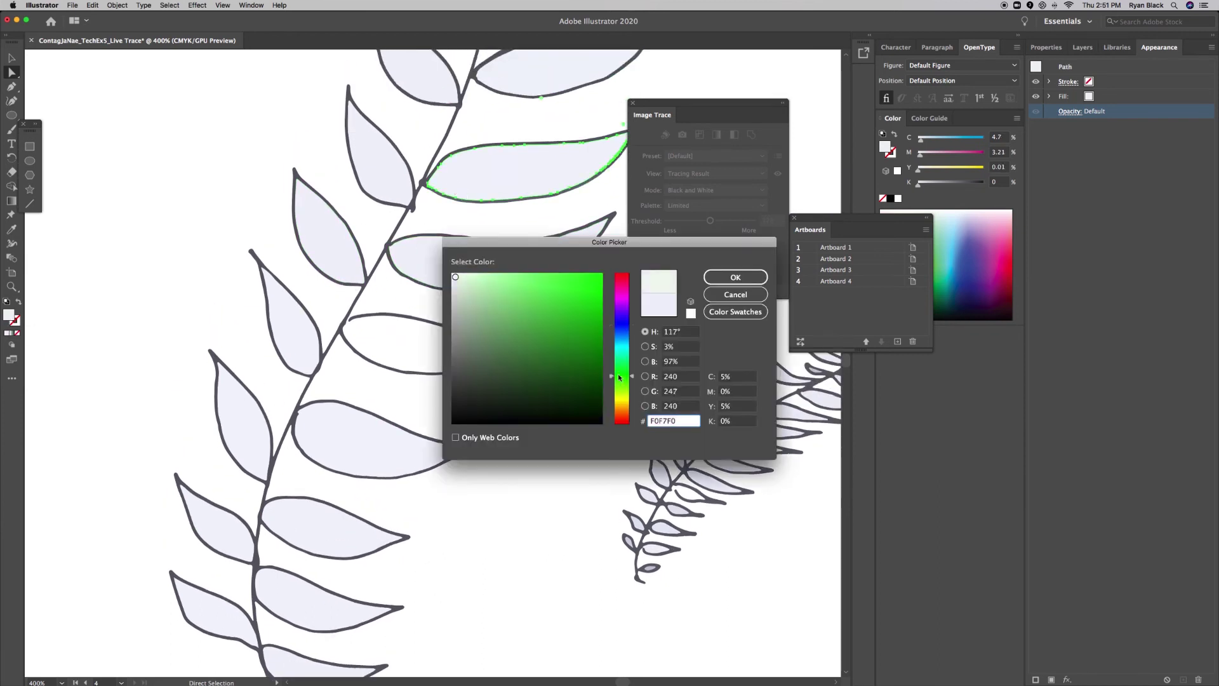
pyautogui.click(600, 356)
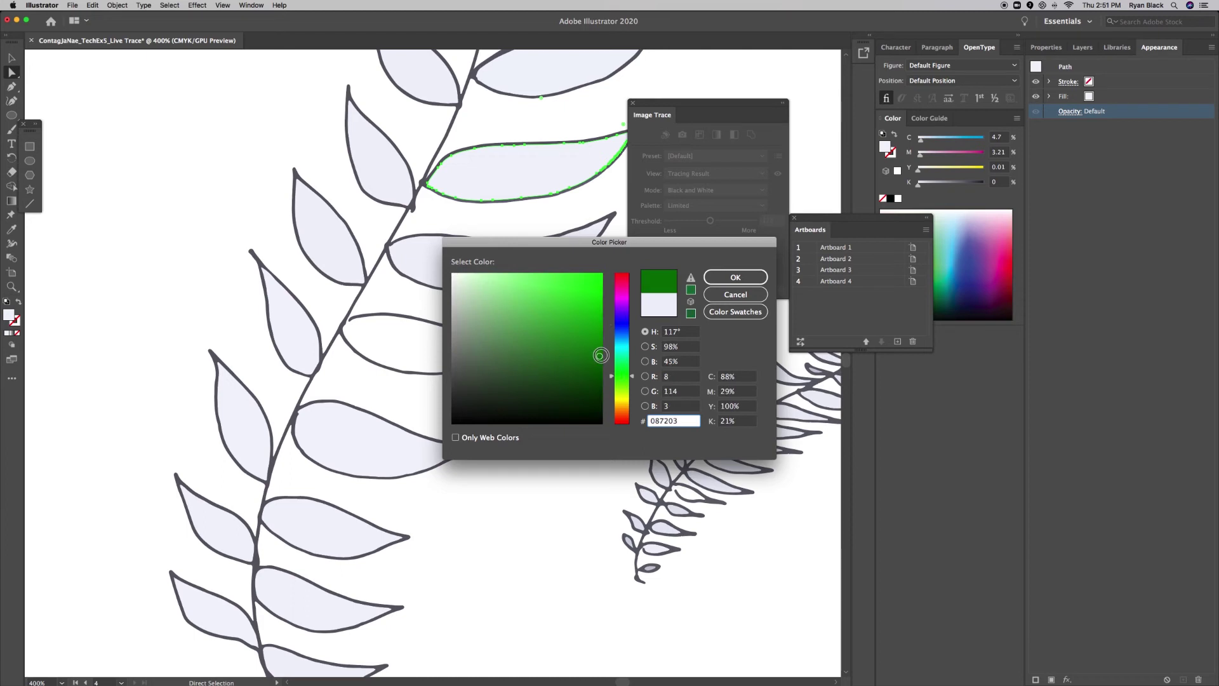
pyautogui.click(736, 278)
# - Fill the leaf below with a brighter green, undoing and redoing to compare
pyautogui.click(528, 261)
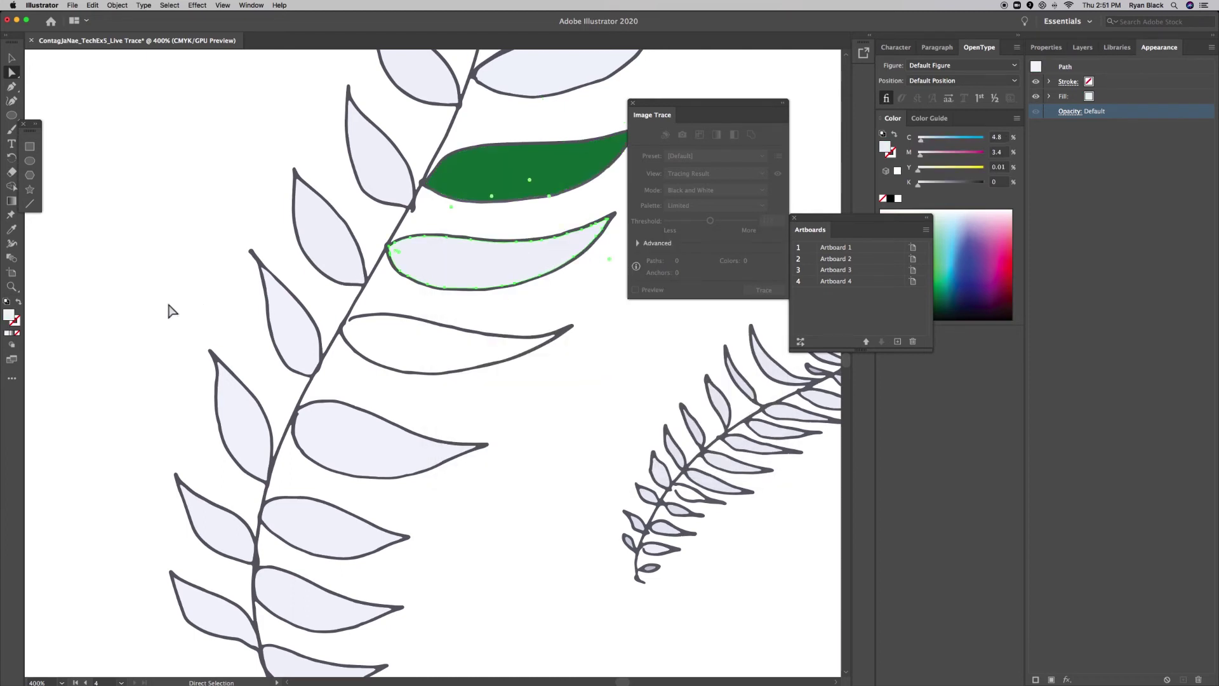
pyautogui.doubleClick(11, 319)
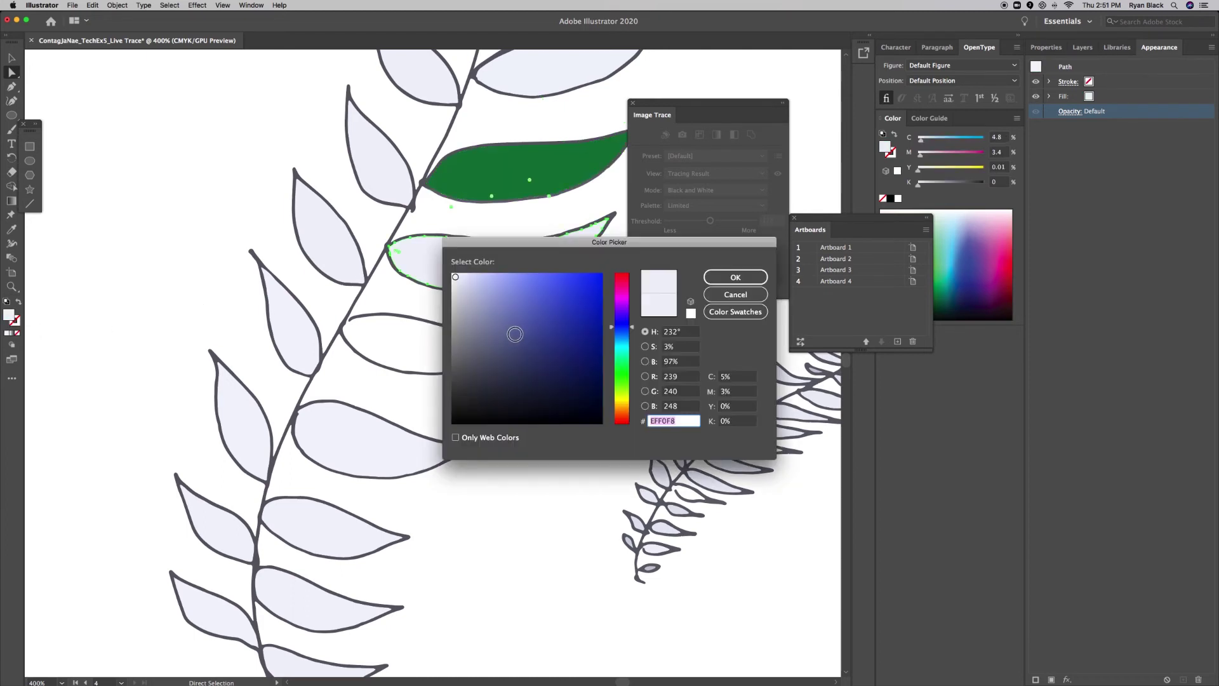
pyautogui.click(616, 377)
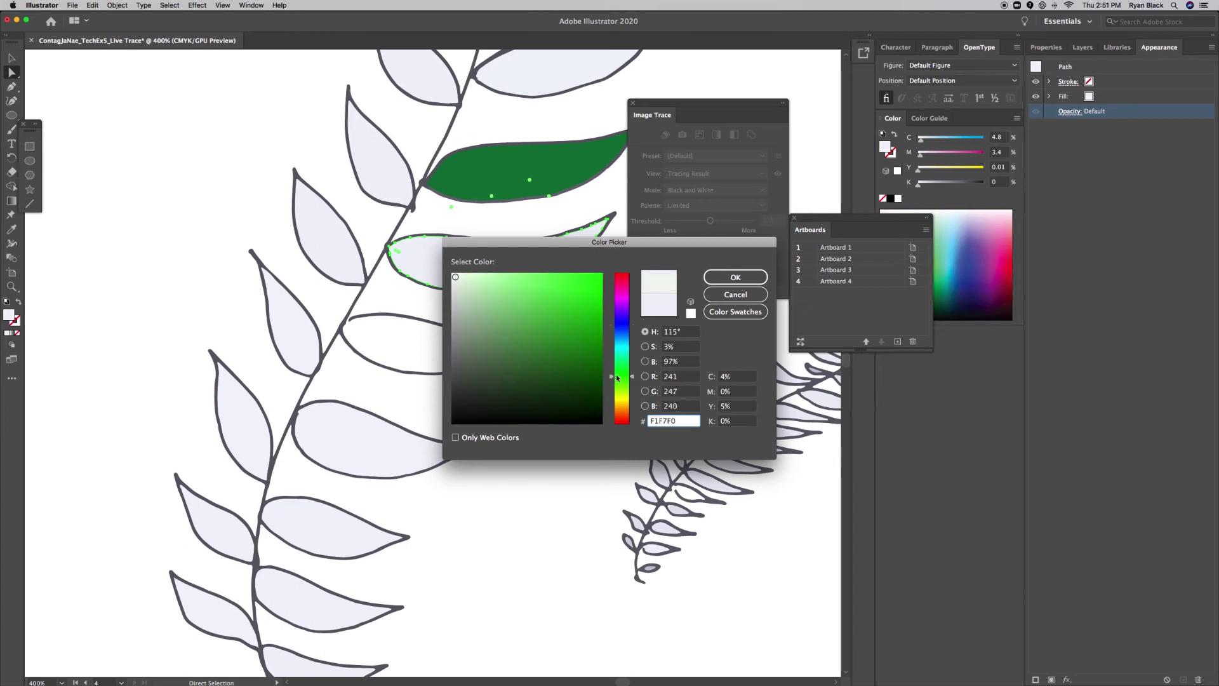
pyautogui.click(595, 327)
pyautogui.click(723, 277)
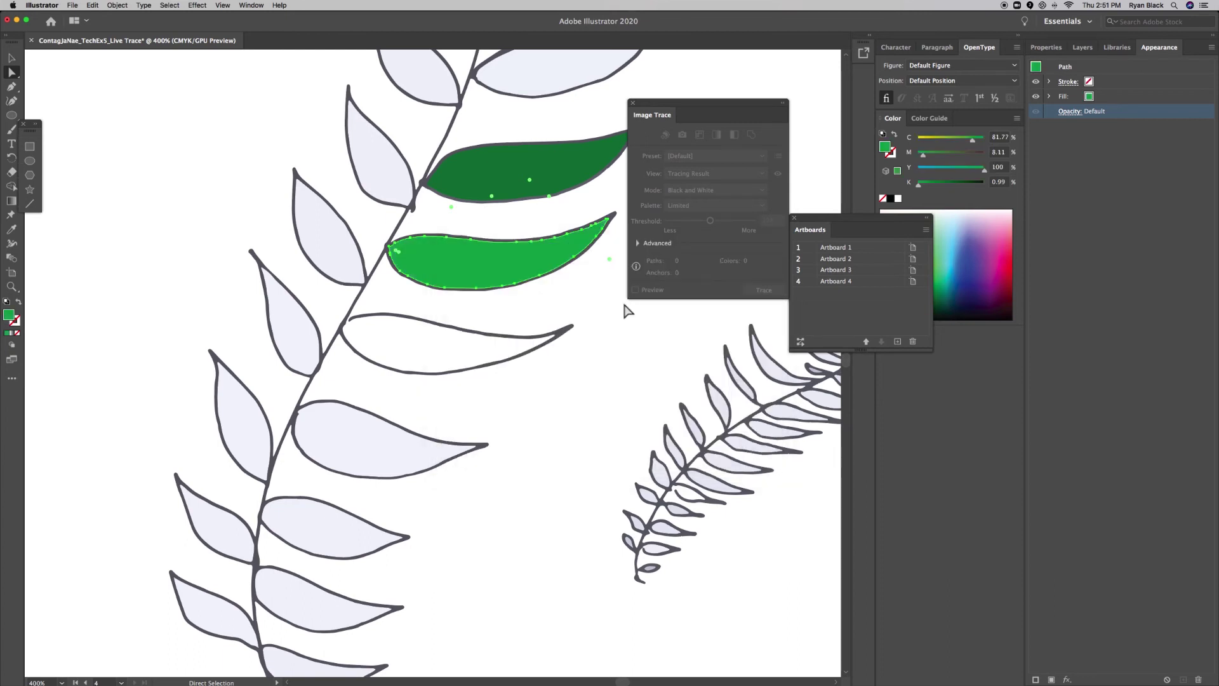
pyautogui.press('super+z')
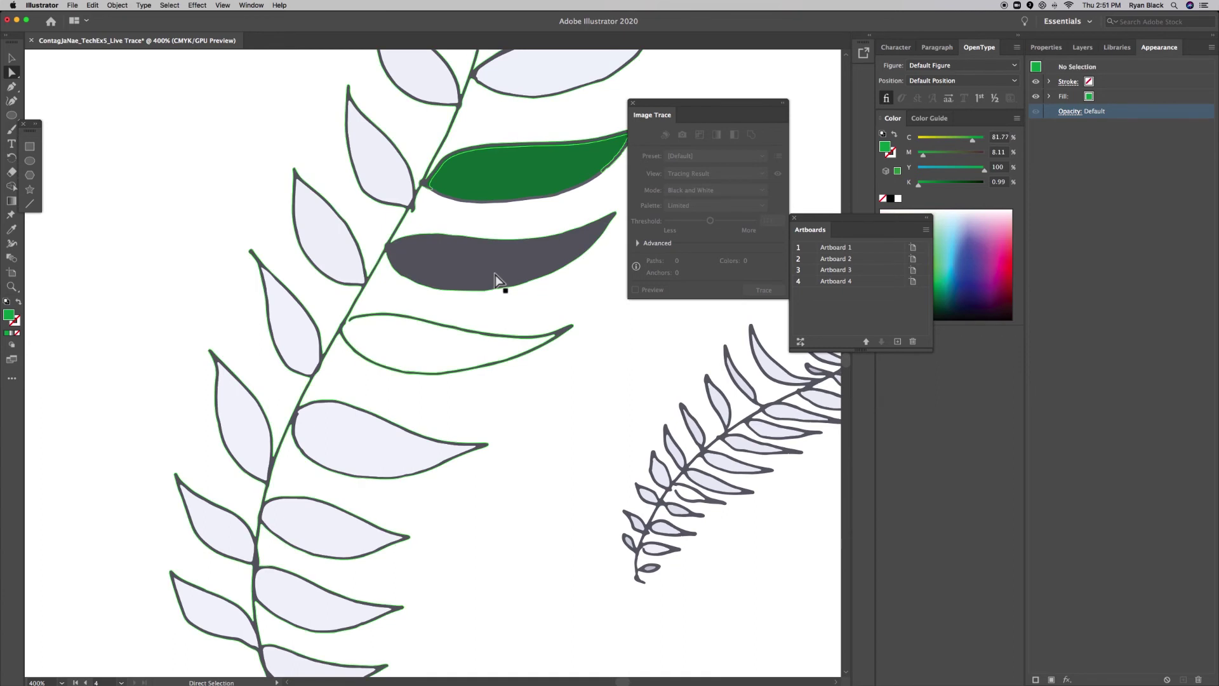
pyautogui.press('super+shift+z')
# - Eyedrop the lower leaf's bright green onto the dark green upper leaf
pyautogui.click(480, 181)
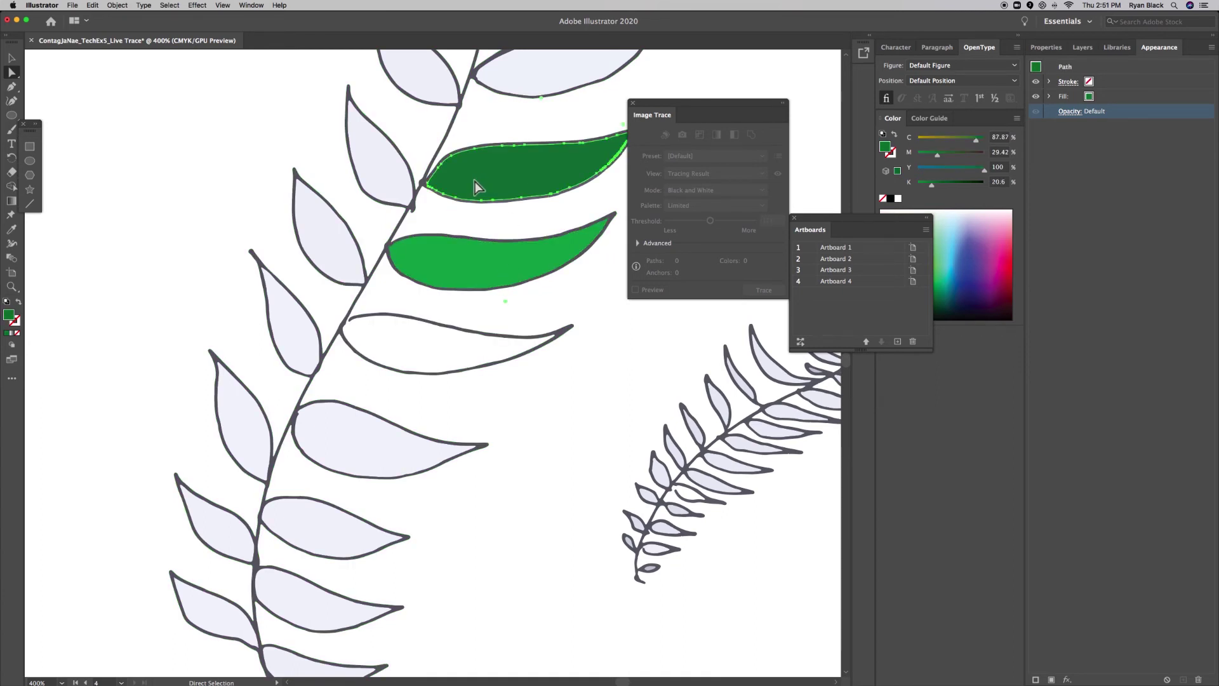
pyautogui.click(10, 232)
pyautogui.click(520, 273)
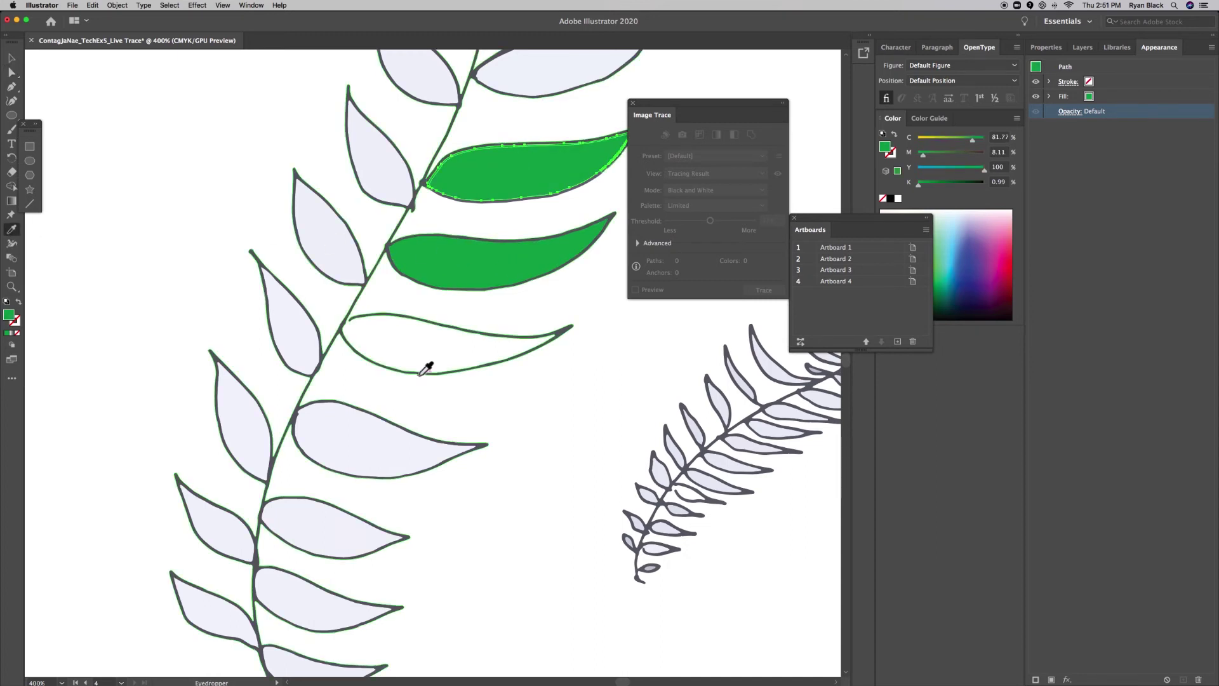
# - Try white and lavender fills on the upper leaf with the Eyedropper, then restore the green
pyautogui.click(424, 330)
pyautogui.click(325, 230)
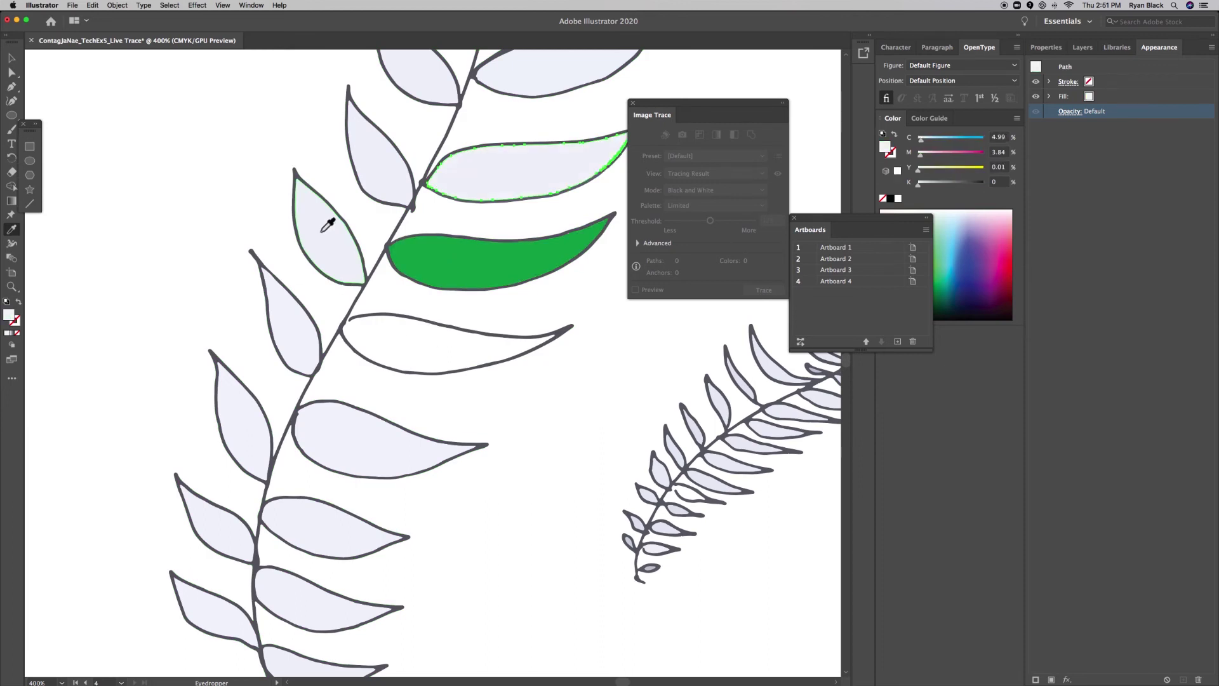
pyautogui.click(415, 244)
pyautogui.click(335, 226)
pyautogui.click(457, 254)
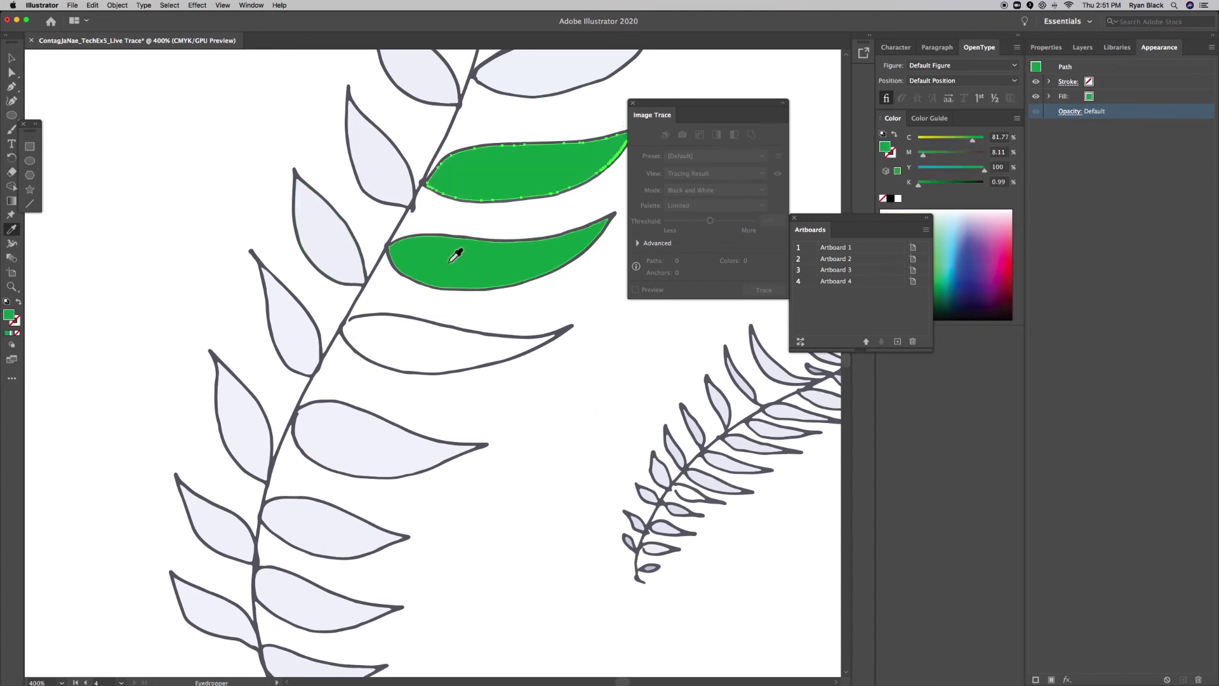
pyautogui.rightClick(475, 190)
pyautogui.press('Escape')
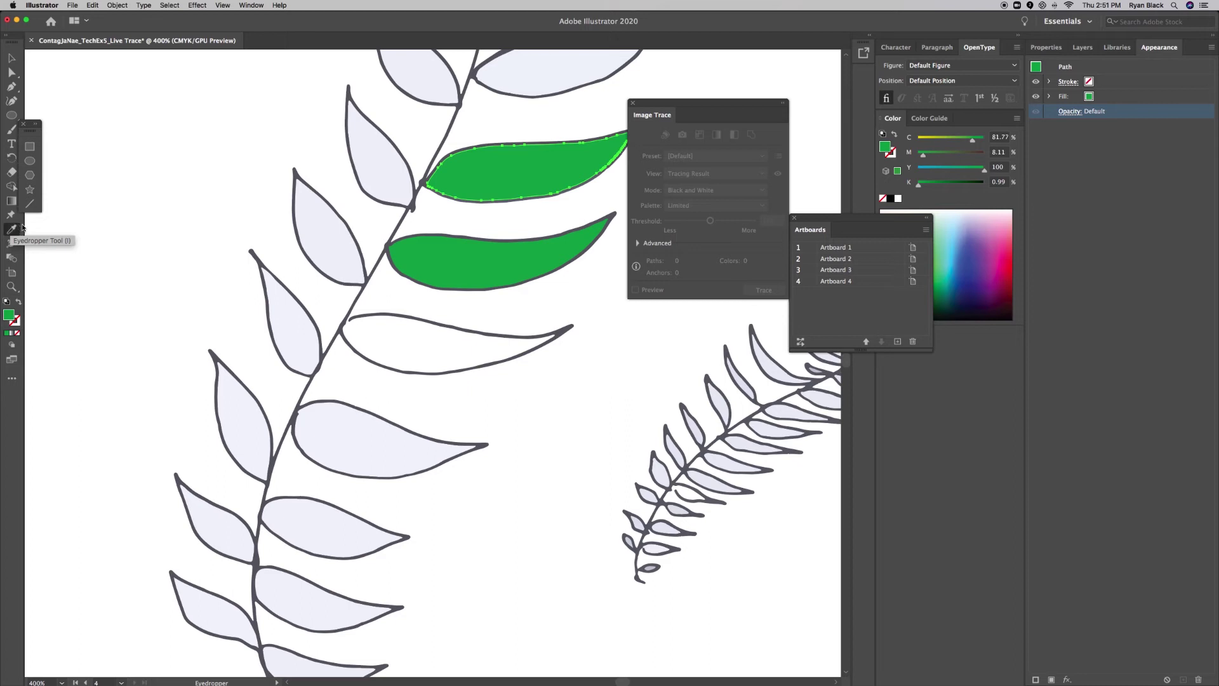
# - Fill a pale leaf on the left of the stem with the sampled bright green
pyautogui.click(13, 58)
pyautogui.click(349, 254)
pyautogui.click(231, 141)
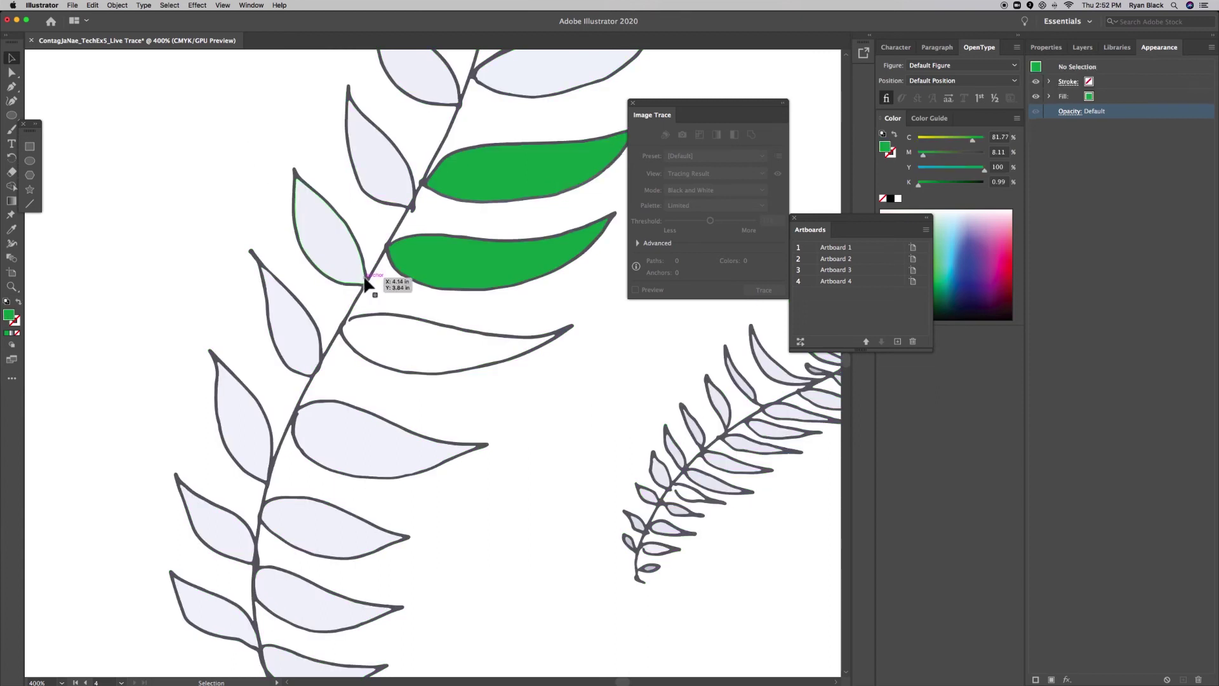
pyautogui.click(12, 72)
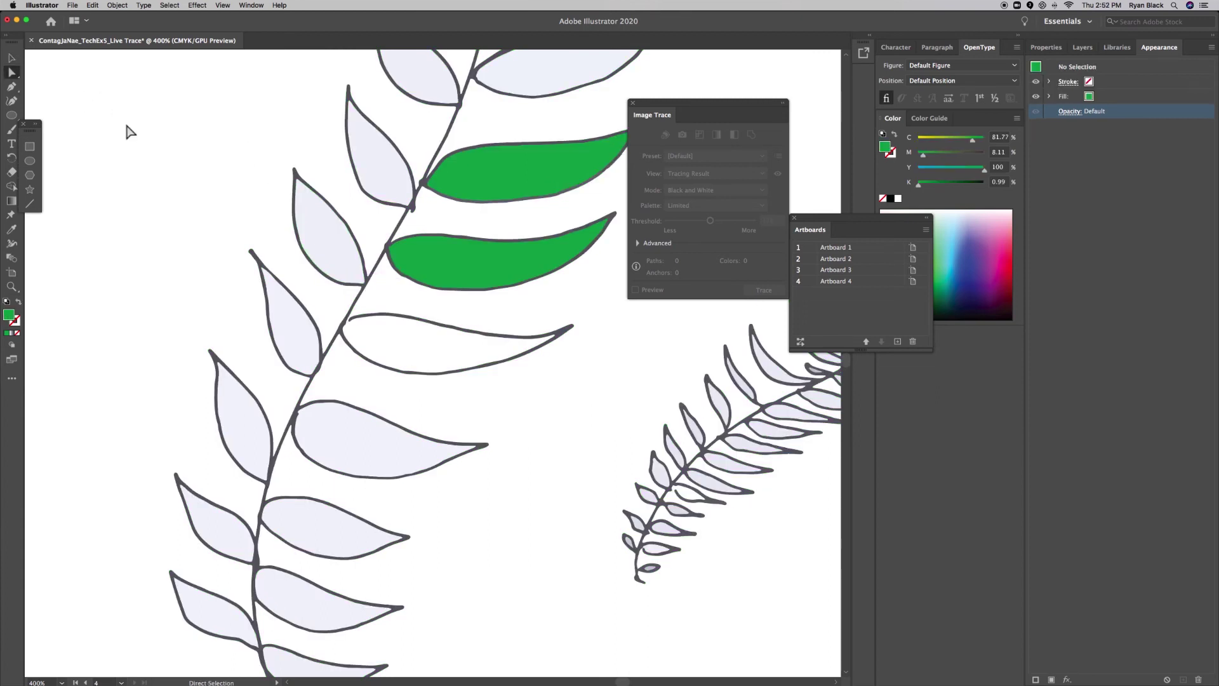
pyautogui.click(321, 215)
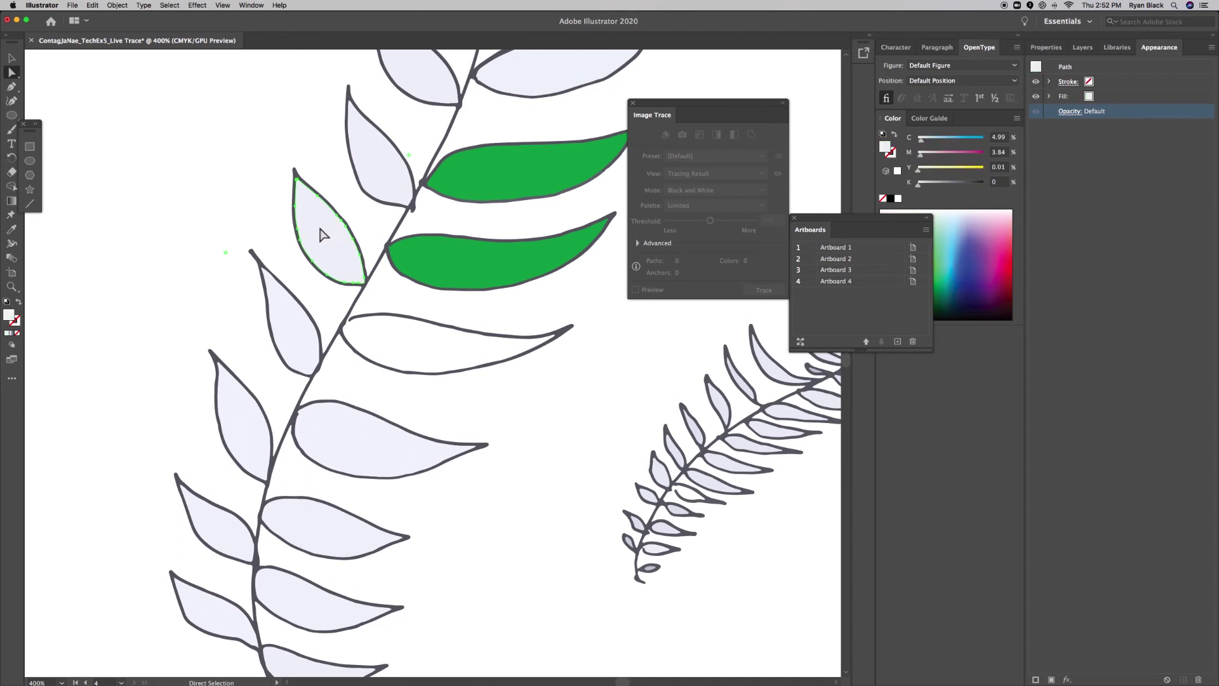
pyautogui.press('i')
pyautogui.click(407, 248)
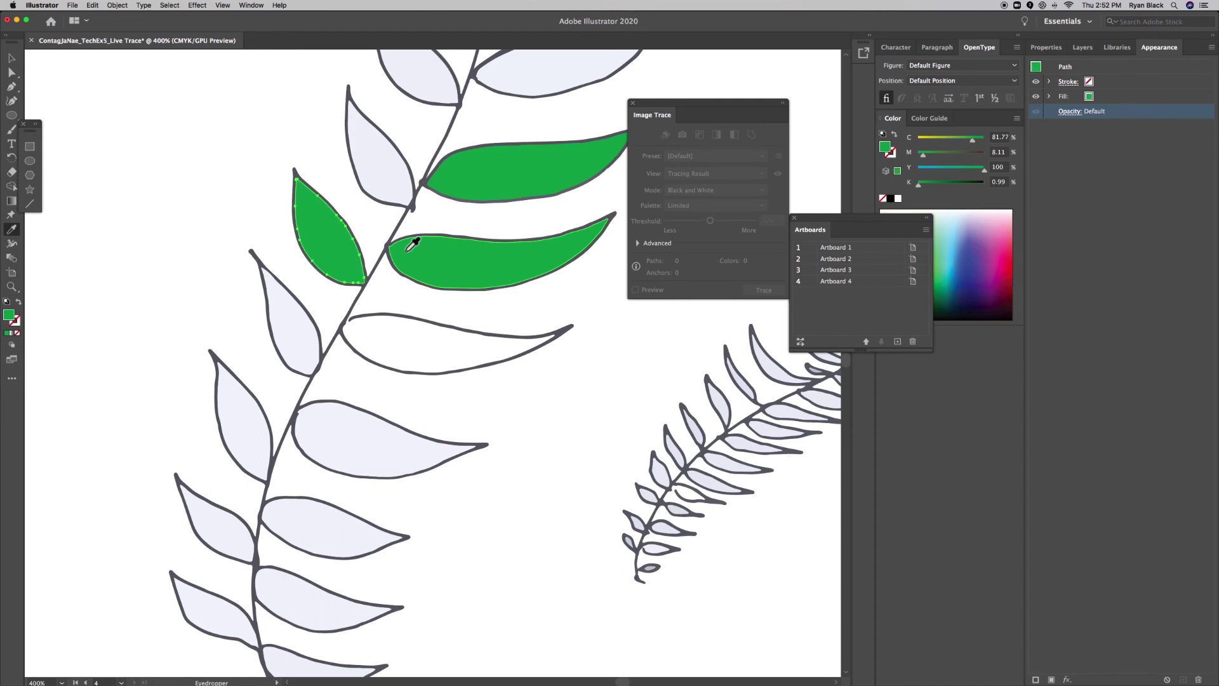
# - Eyedrop the same green onto two more pale leaves higher up the branch
pyautogui.press('a')
pyautogui.click(382, 182)
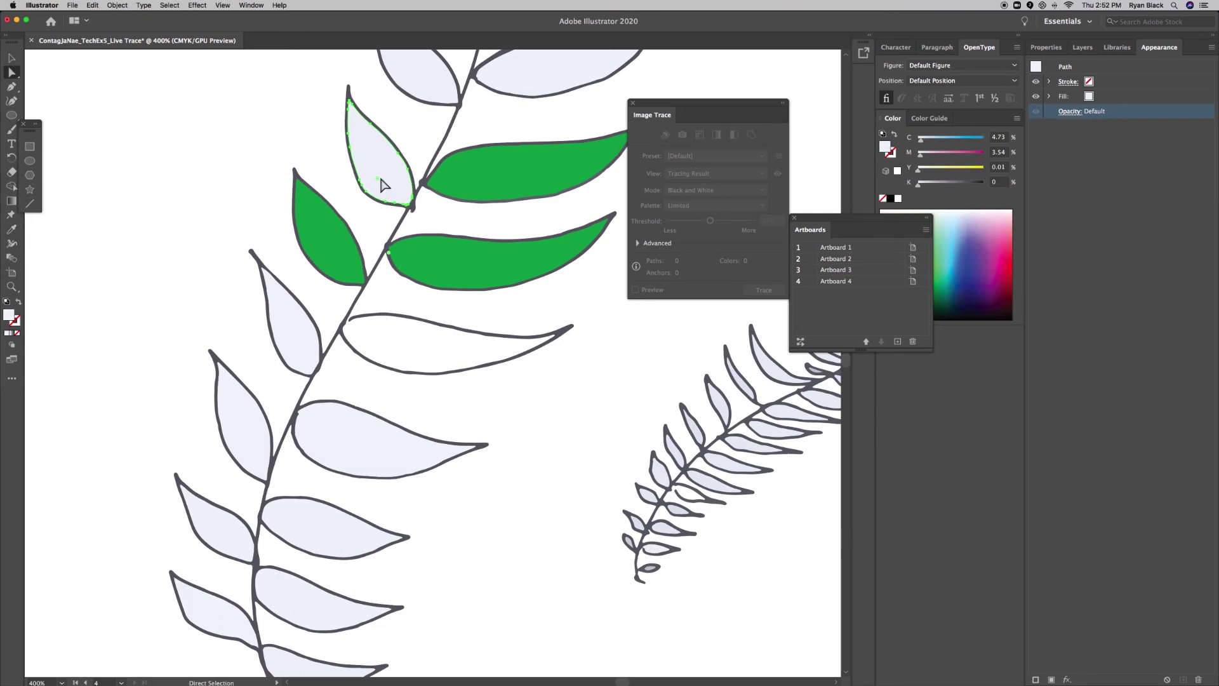
pyautogui.press('i')
pyautogui.click(533, 176)
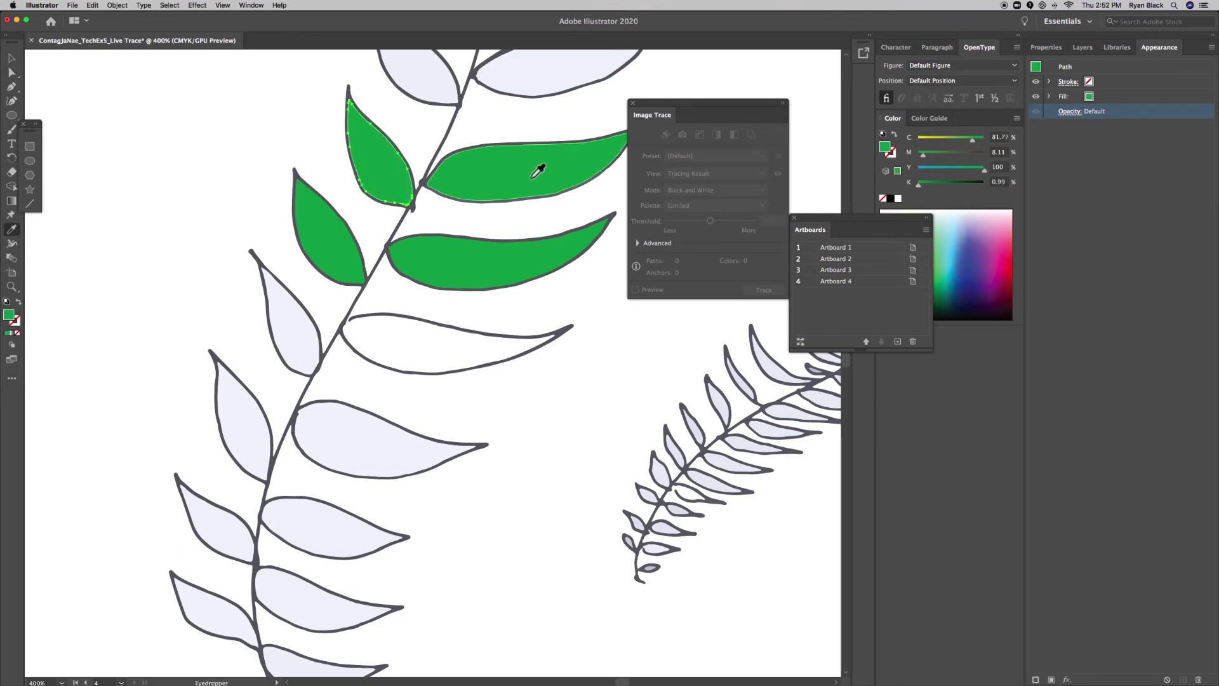
pyautogui.scroll(5, 543, 175)
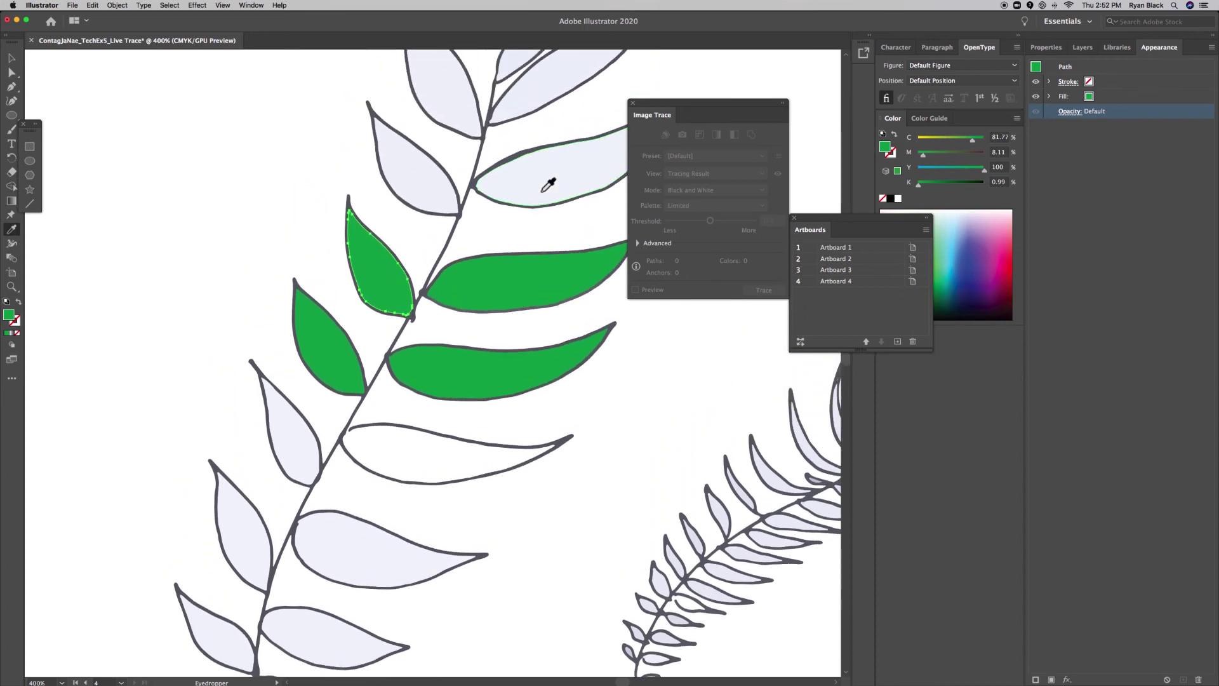
pyautogui.press('a')
pyautogui.click(399, 168)
pyautogui.press('i')
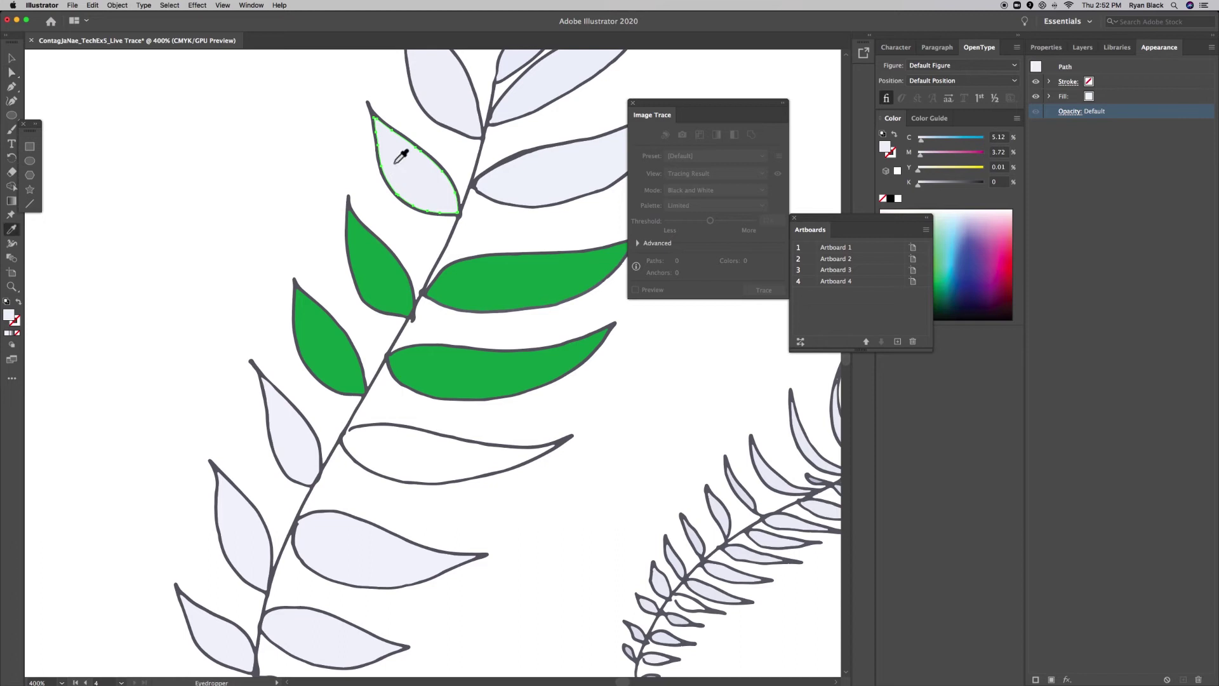
pyautogui.click(516, 286)
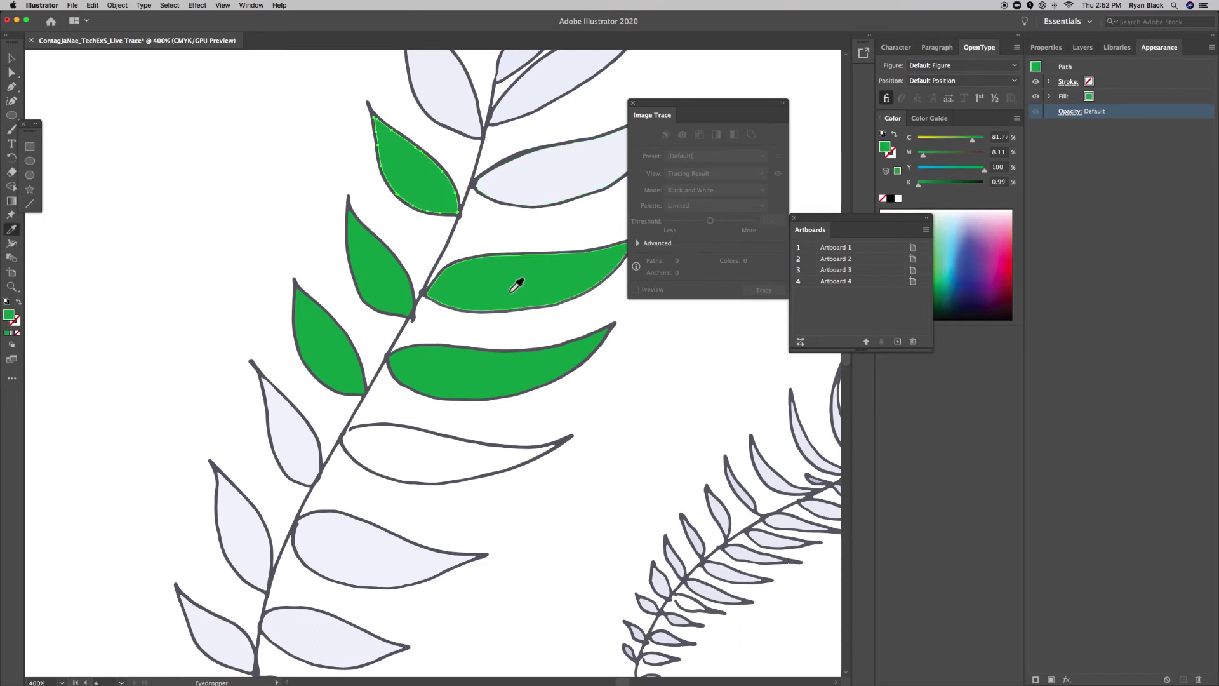
pyautogui.click(7, 58)
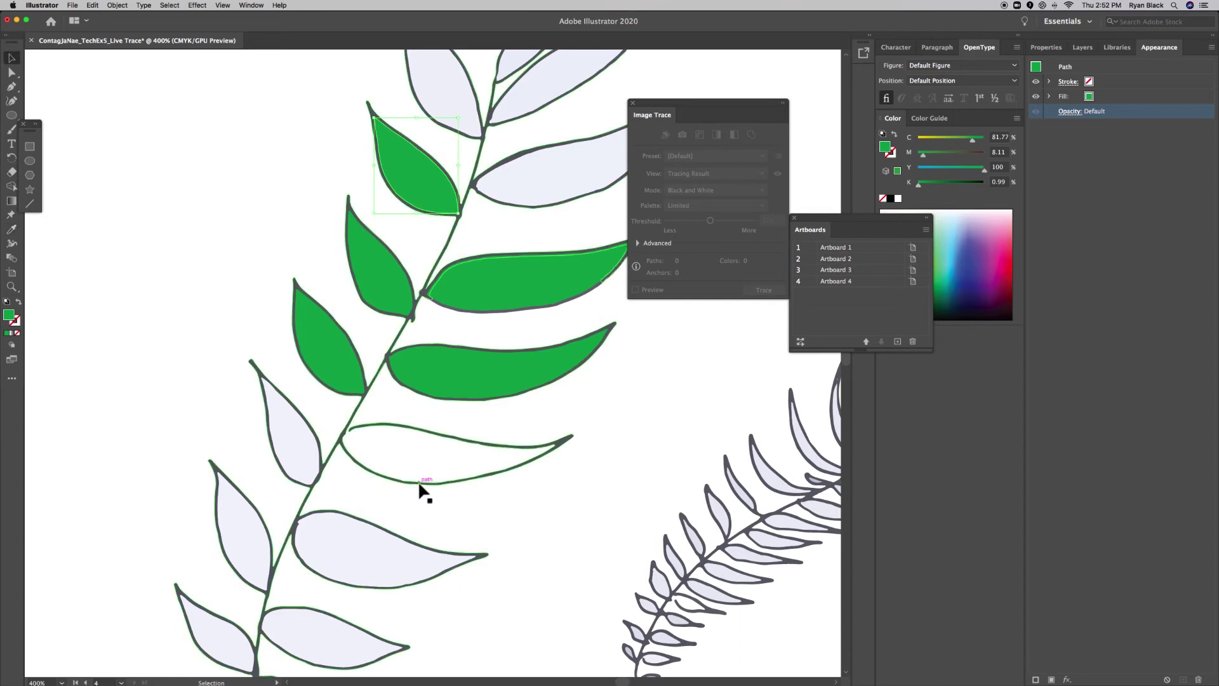
# - Select the fern group and zoom in closer on its leaves
pyautogui.click(365, 450)
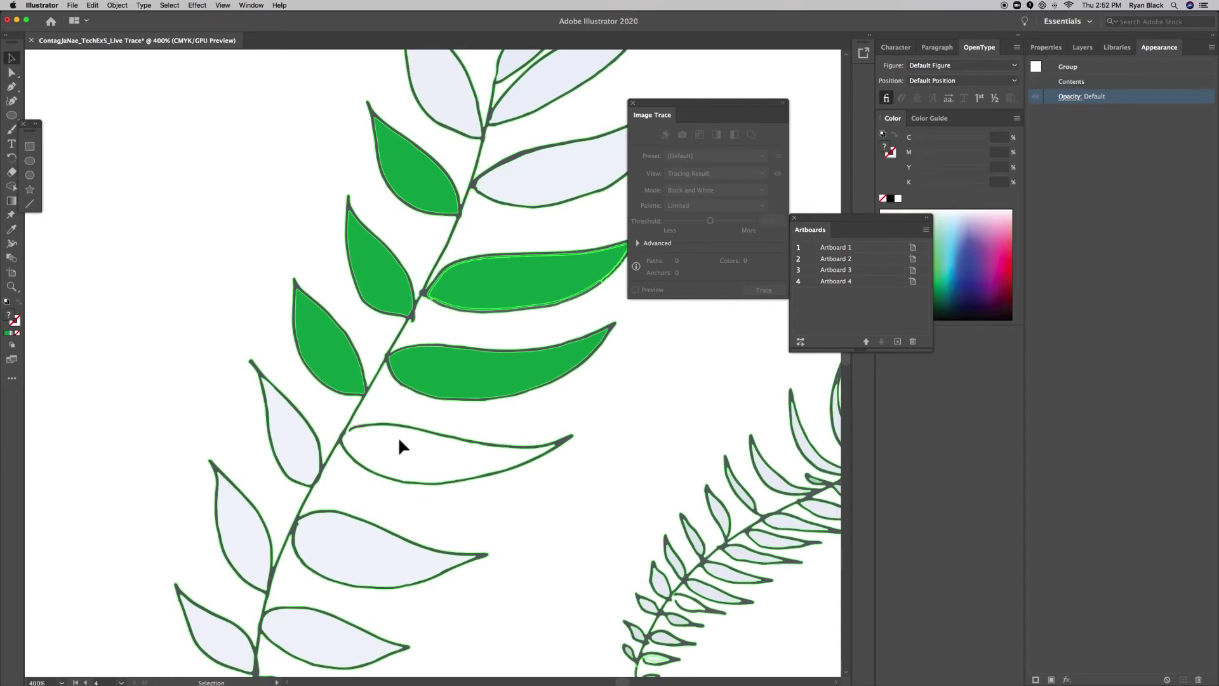
pyautogui.press('super+equal')
pyautogui.press('super+equal')
pyautogui.press('super+equal')
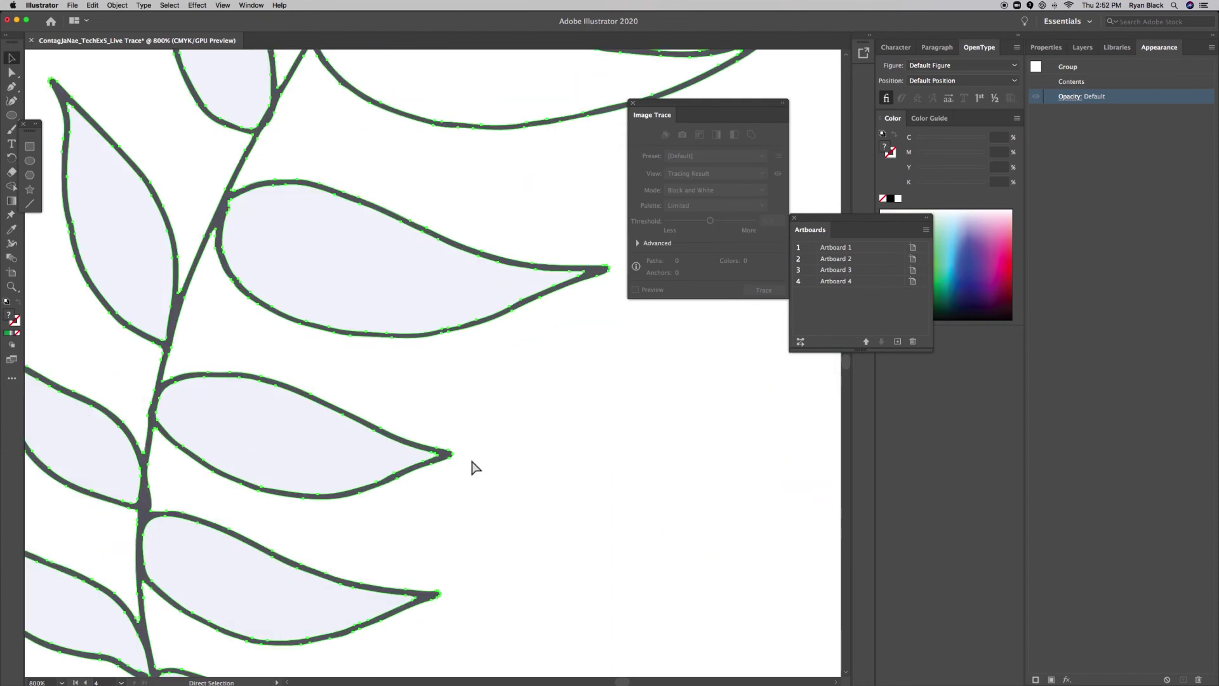
pyautogui.scroll(3, 253, 448)
pyautogui.scroll(5, 250, 454)
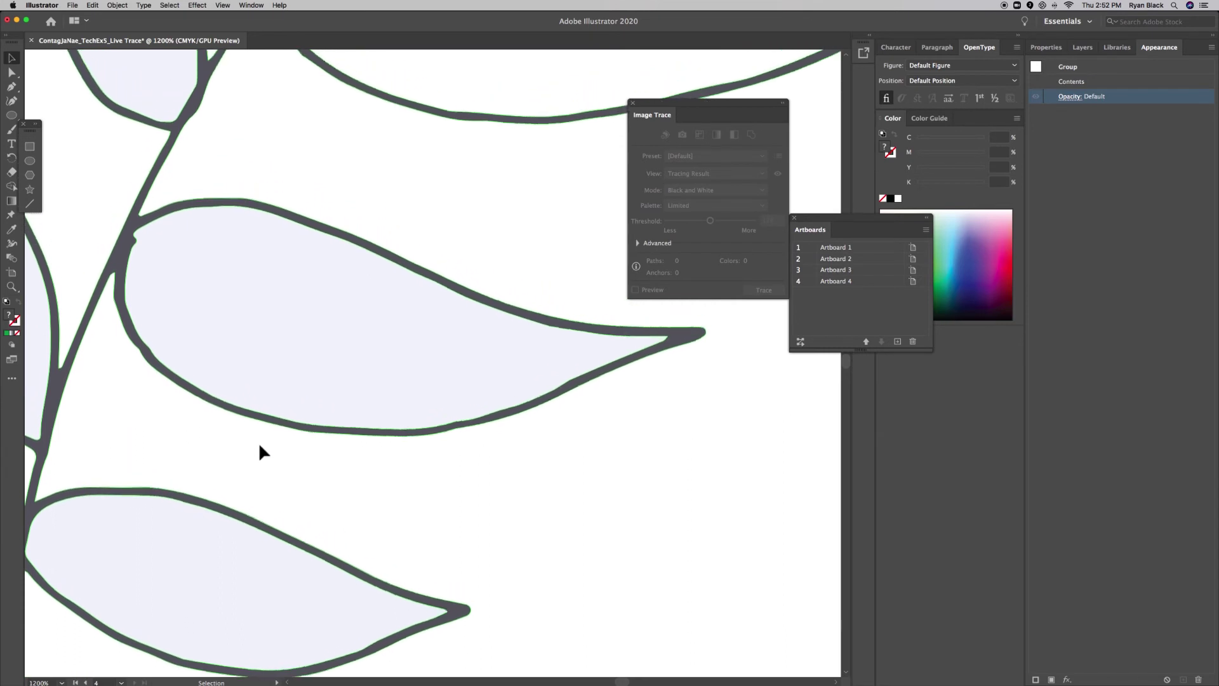
pyautogui.scroll(4, 302, 438)
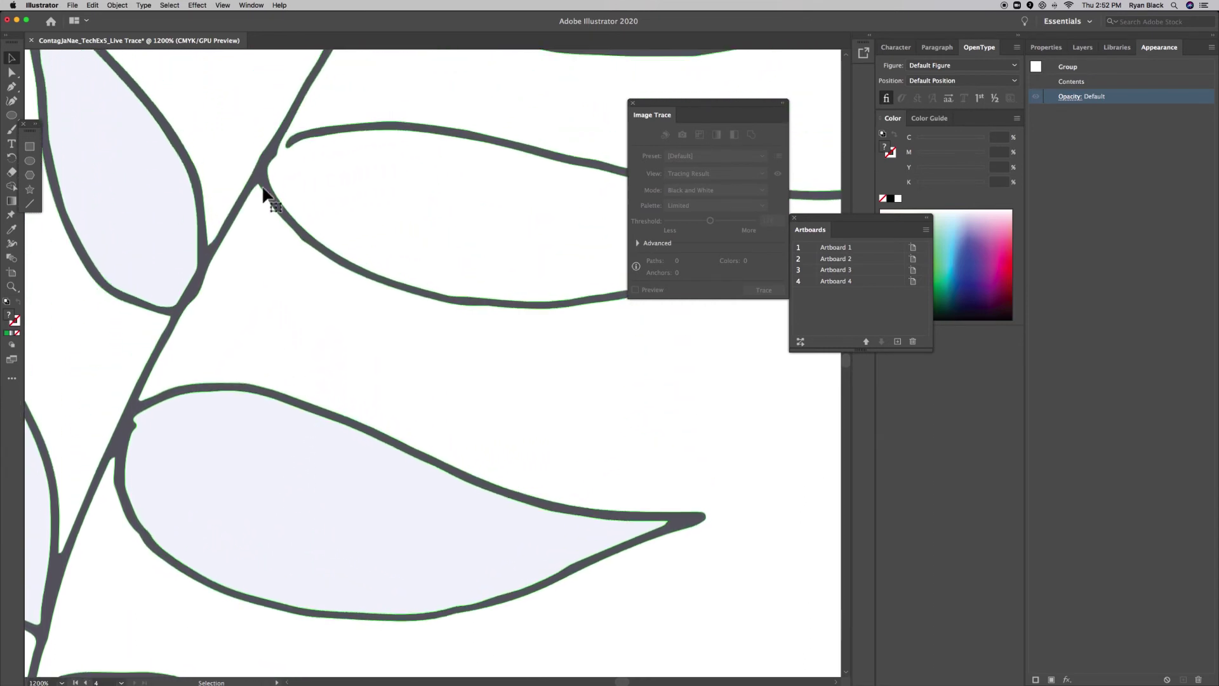
pyautogui.scroll(1, 271, 179)
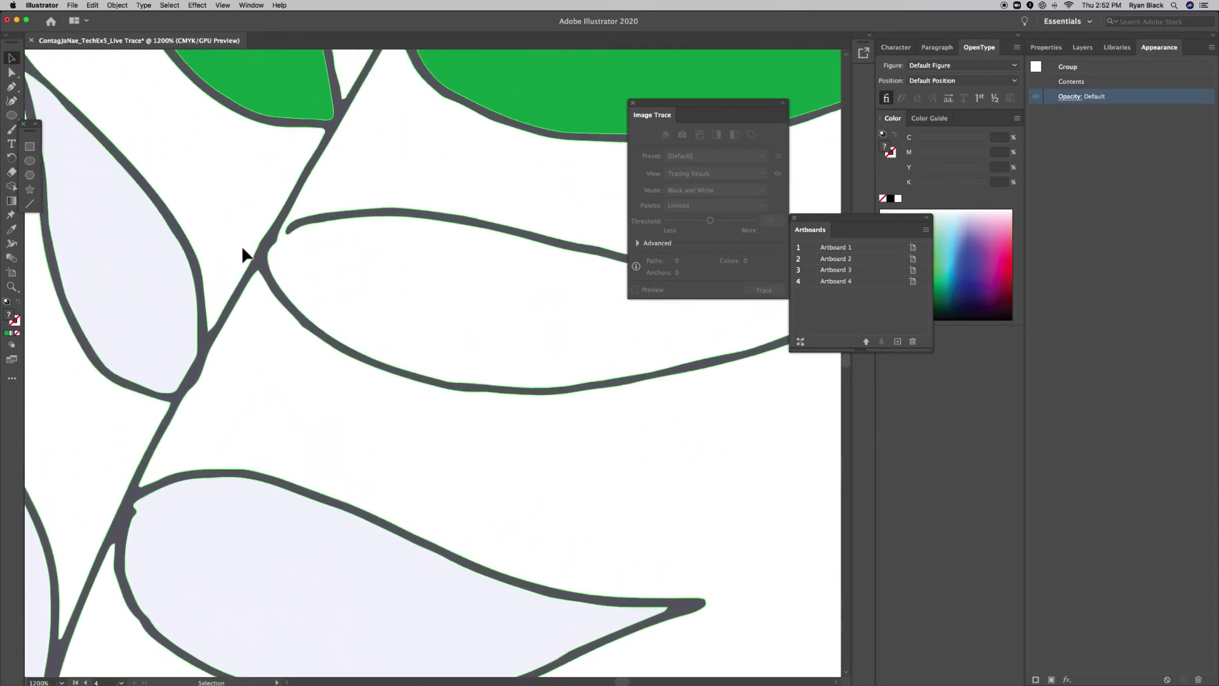
pyautogui.press('a')
# - Zoom in further and pan across the leaf outlines
pyautogui.press('super+equal')
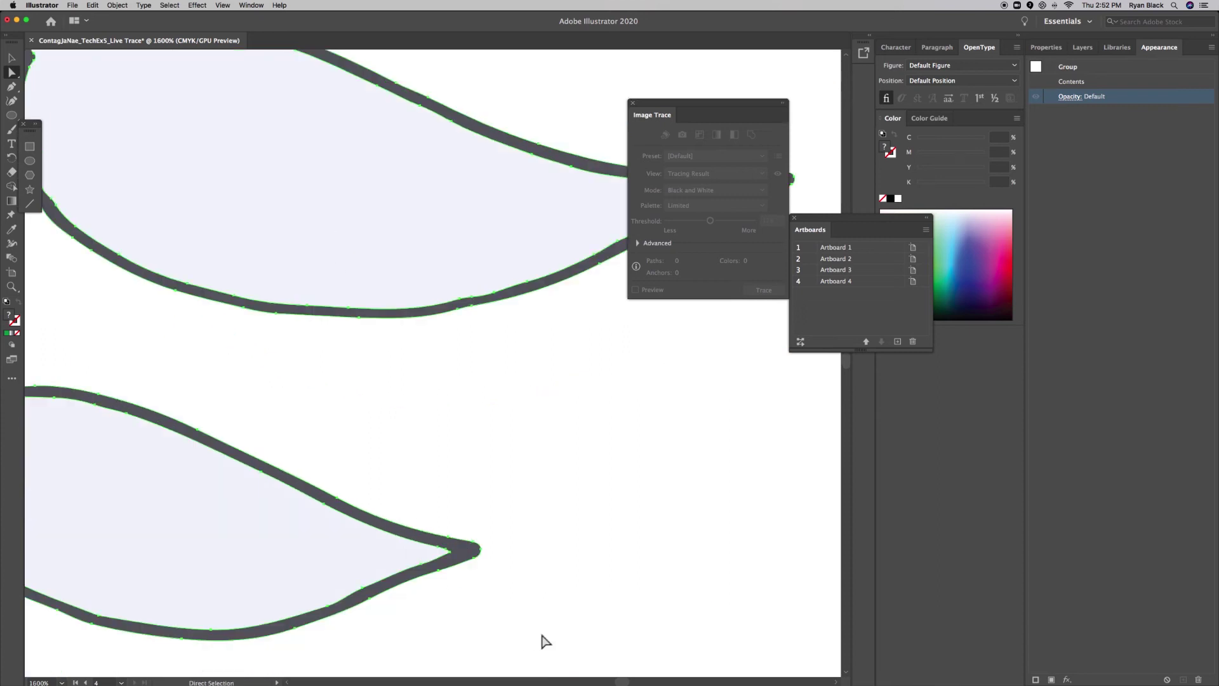
pyautogui.moveTo(623, 681); pyautogui.dragTo(610, 682)
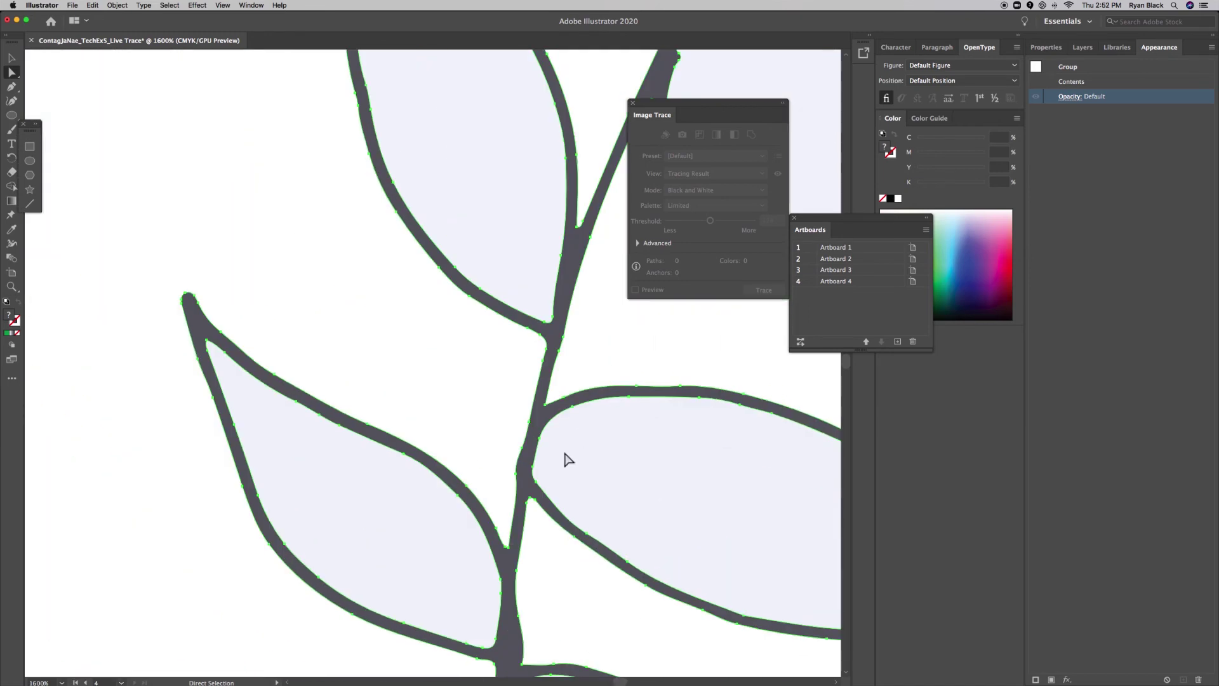
pyautogui.scroll(2, 583, 454)
pyautogui.scroll(1, 501, 569)
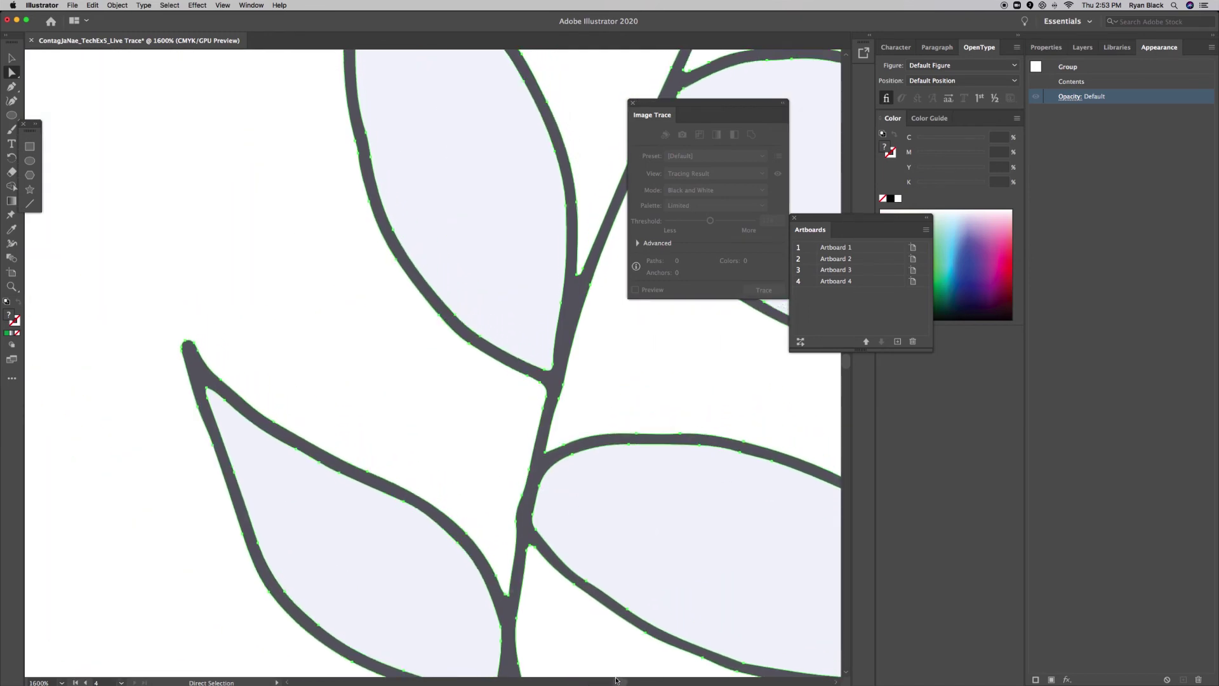
pyautogui.hscroll(15, 501, 569)
pyautogui.scroll(3, 344, 492)
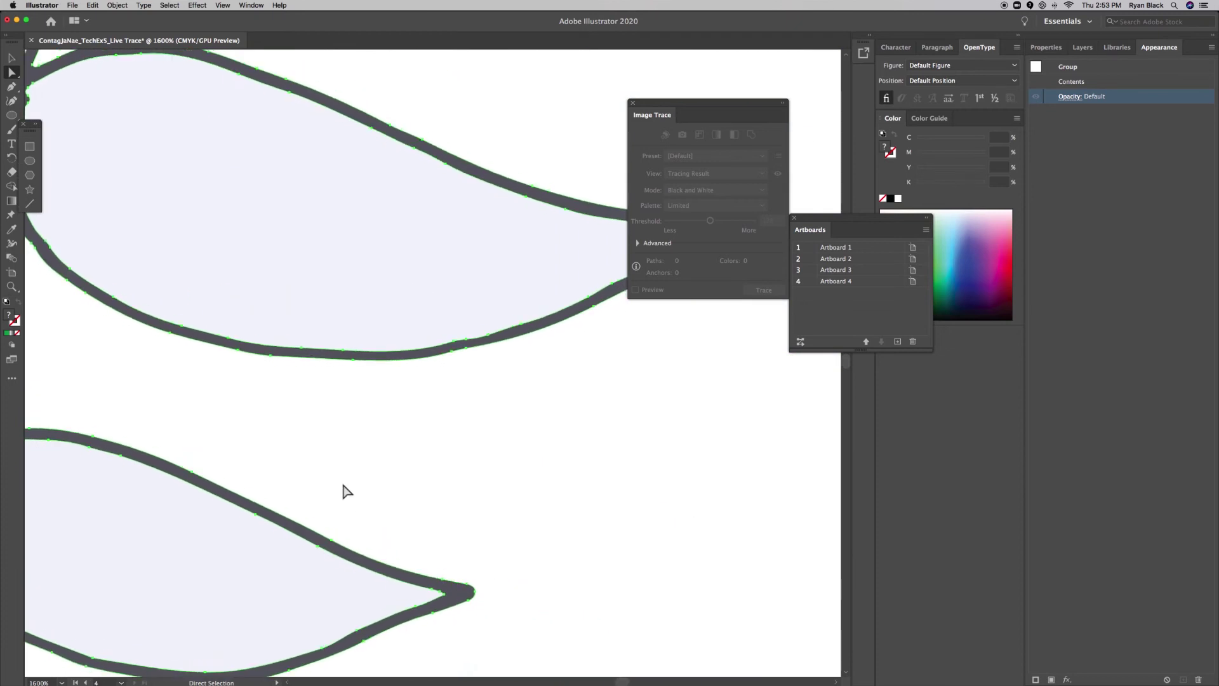
# - Zoom out, then zoom in on where the unfilled leaf's open outline meets the stem
pyautogui.press('super+minus')
pyautogui.press('super+minus')
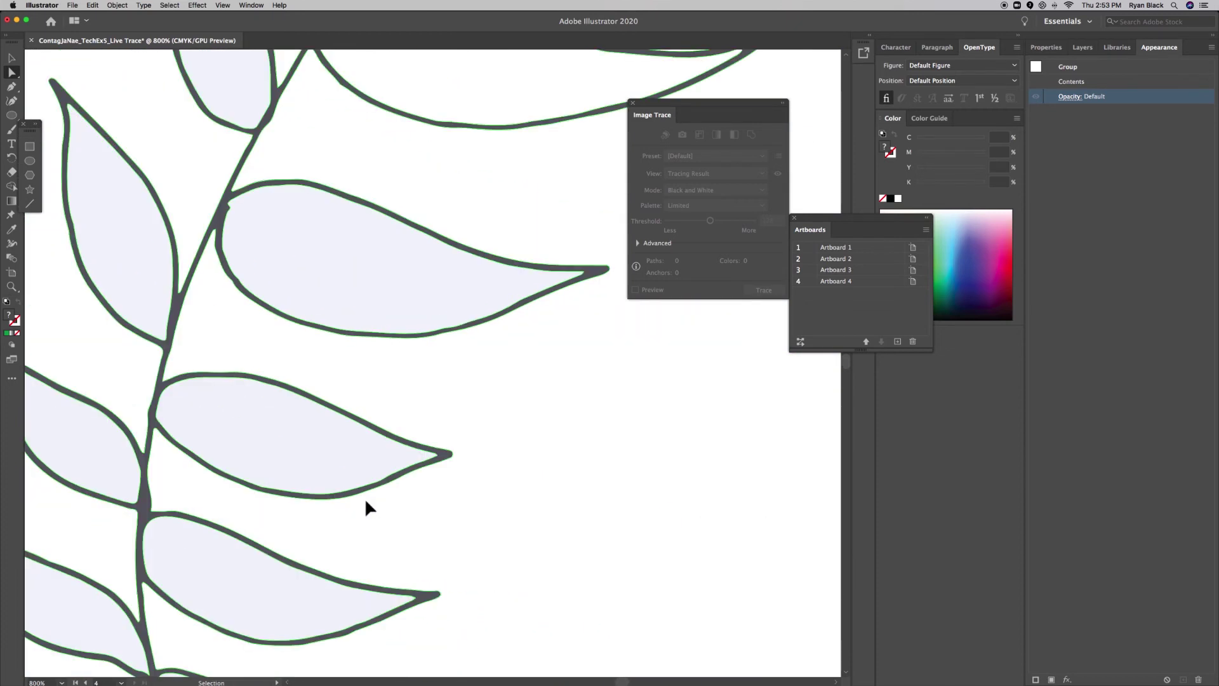
pyautogui.press('a')
pyautogui.scroll(6, 366, 229)
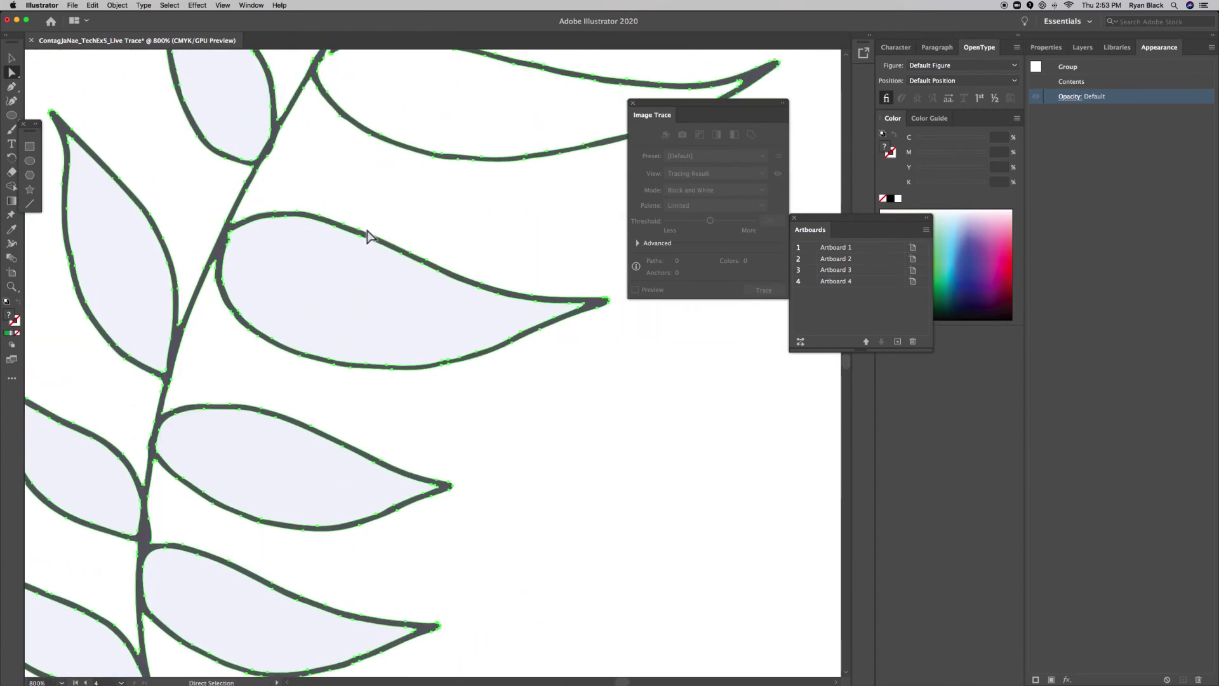
pyautogui.scroll(4, 379, 255)
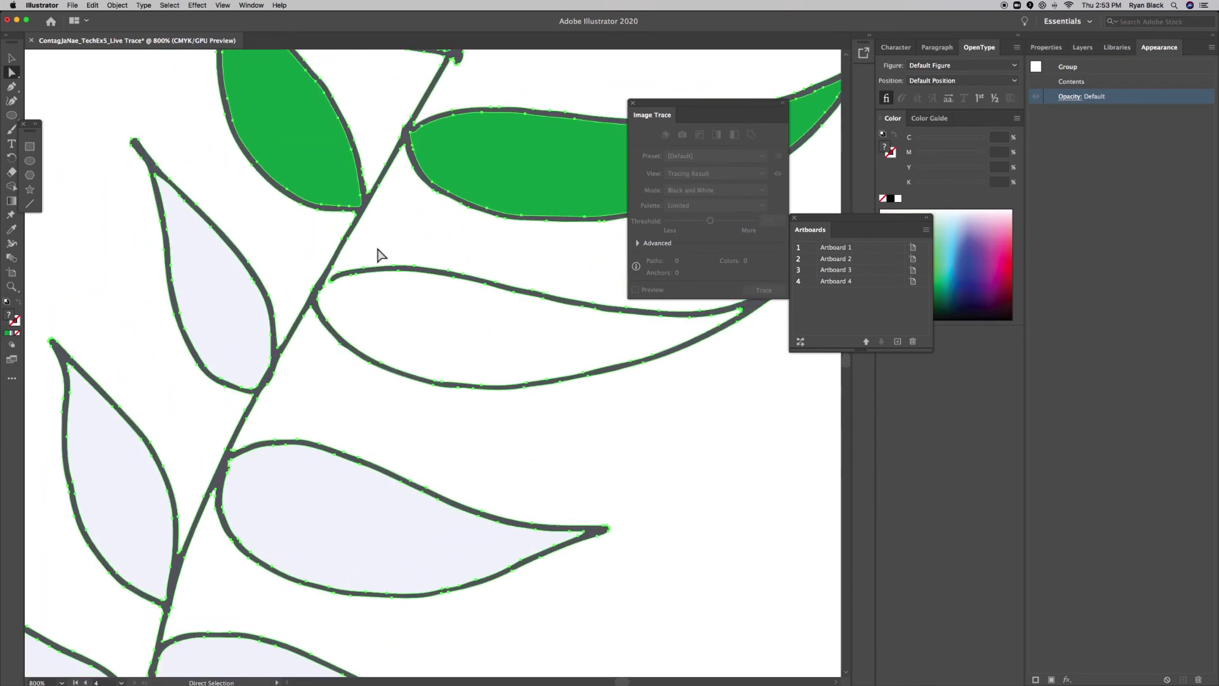
pyautogui.press('super+equal')
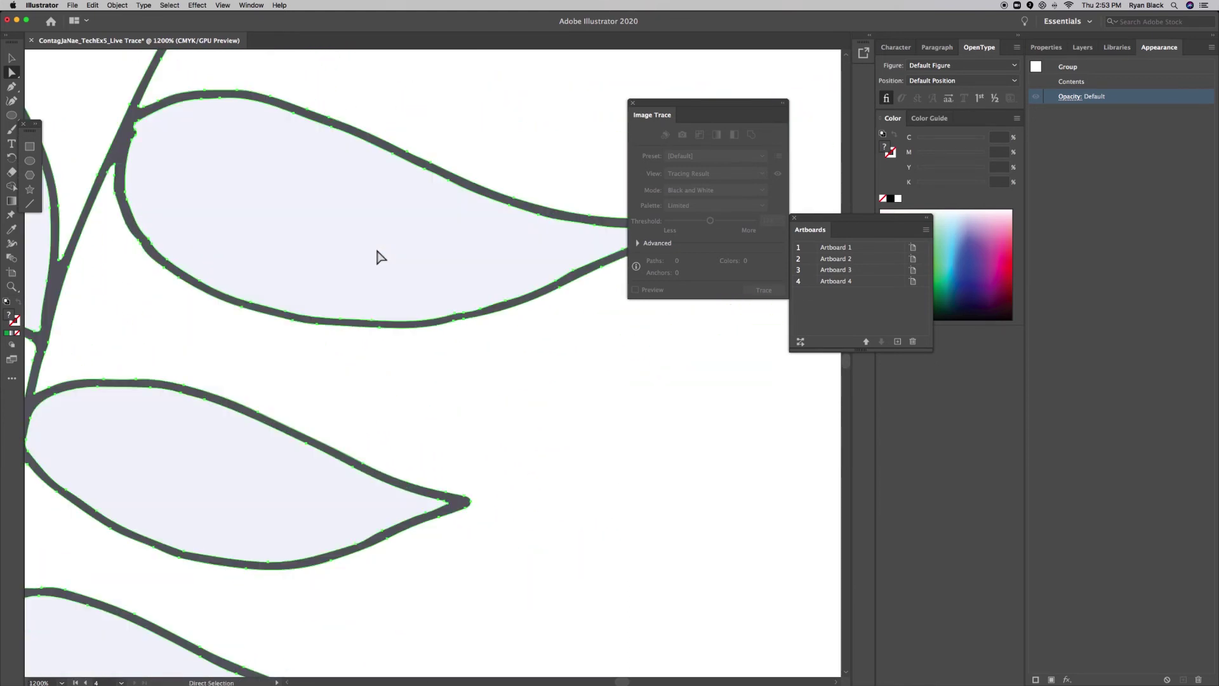
pyautogui.scroll(-1, 381, 260)
pyautogui.scroll(8, 387, 265)
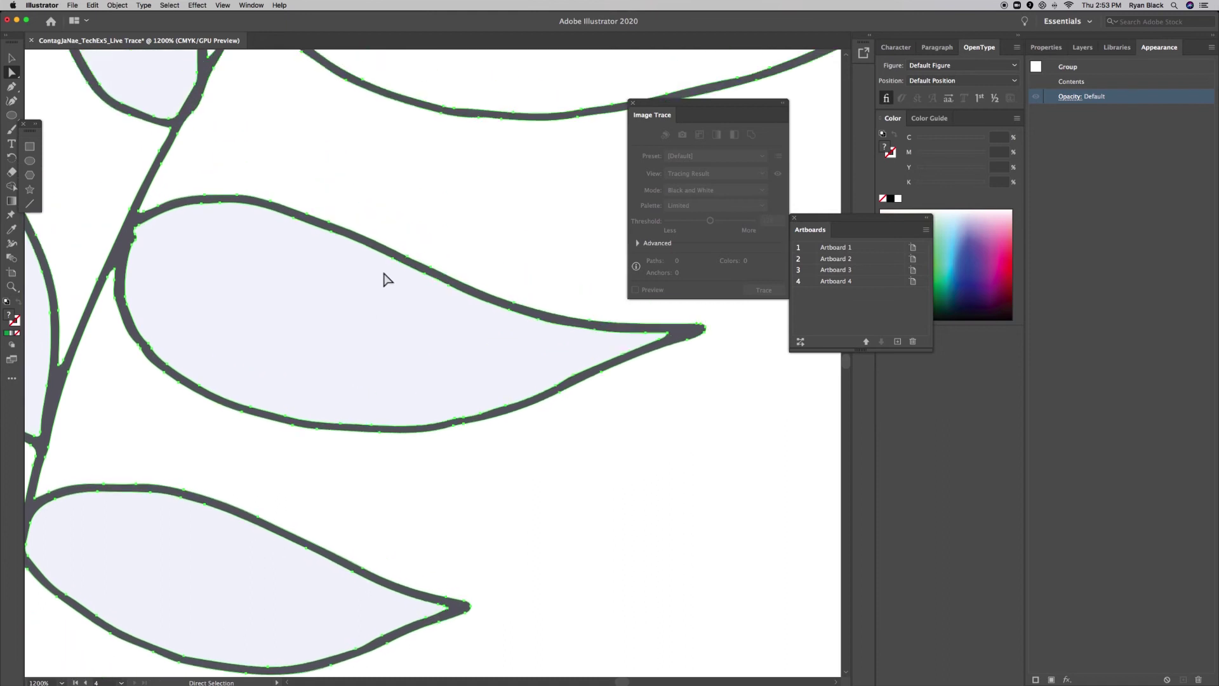
pyautogui.scroll(6, 392, 288)
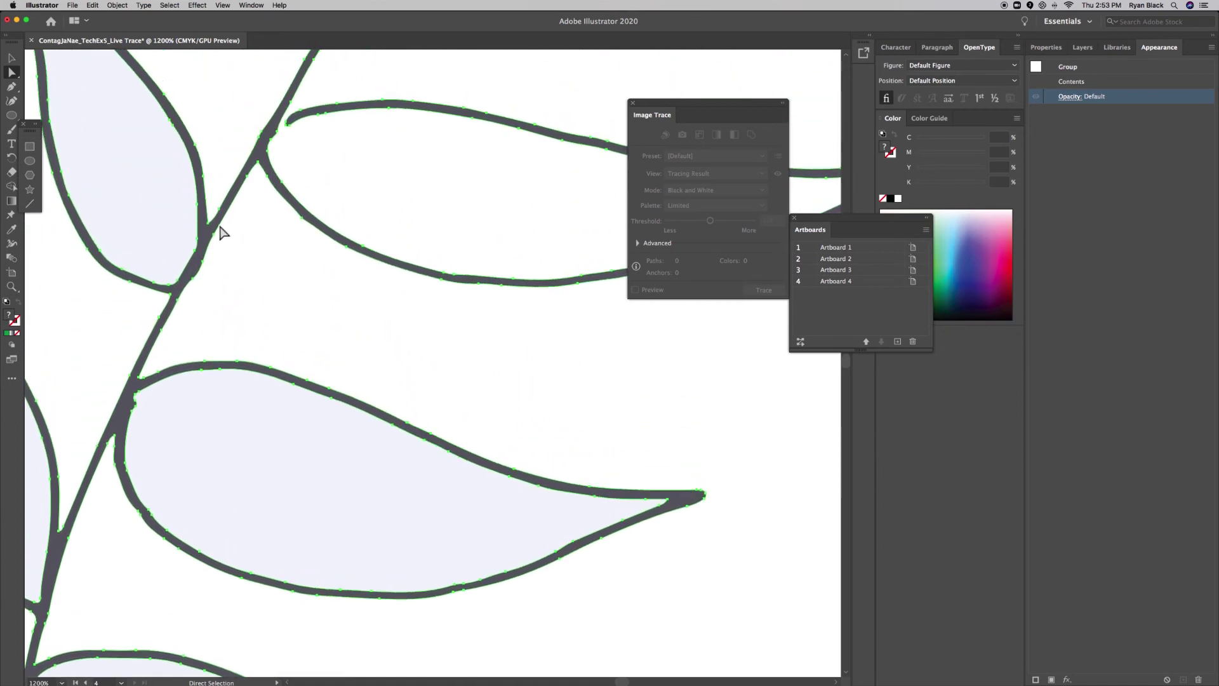
pyautogui.scroll(2, 241, 304)
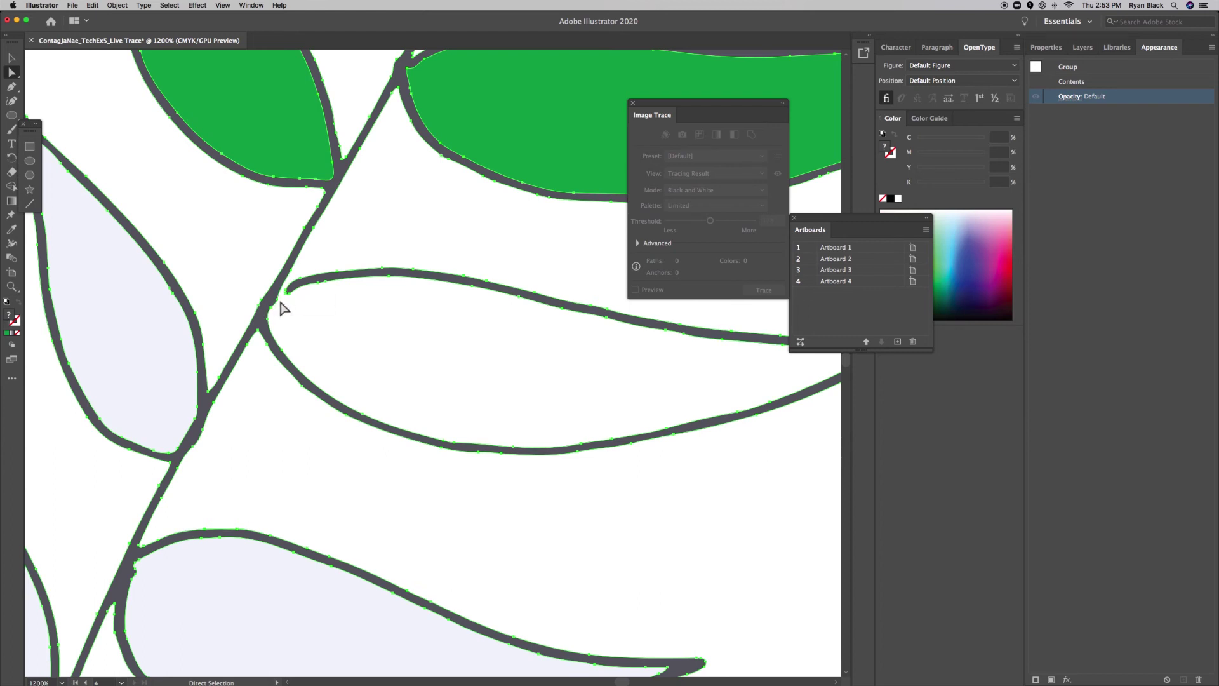
pyautogui.click(12, 59)
# - Draw a tiny ellipse at the leaf outline's gap and eyedrop the grey outline colour onto it
pyautogui.click(12, 117)
pyautogui.moveTo(295, 301); pyautogui.dragTo(281, 321)
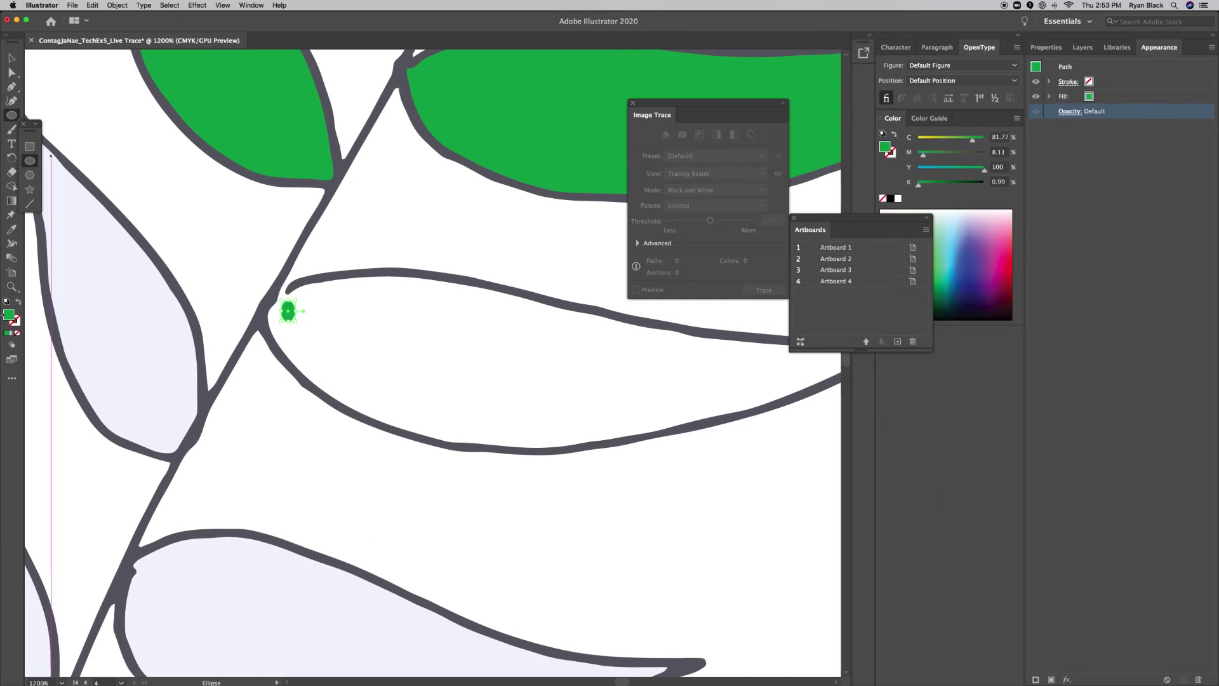
pyautogui.press('a')
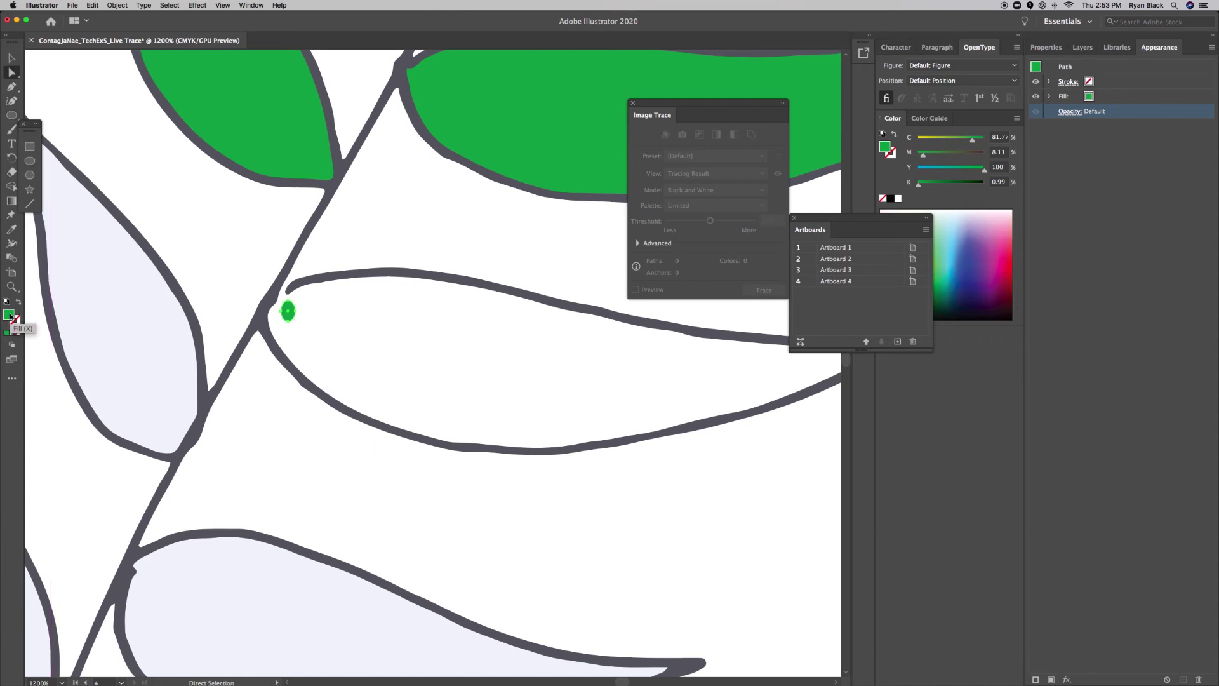
pyautogui.press('i')
pyautogui.click(308, 280)
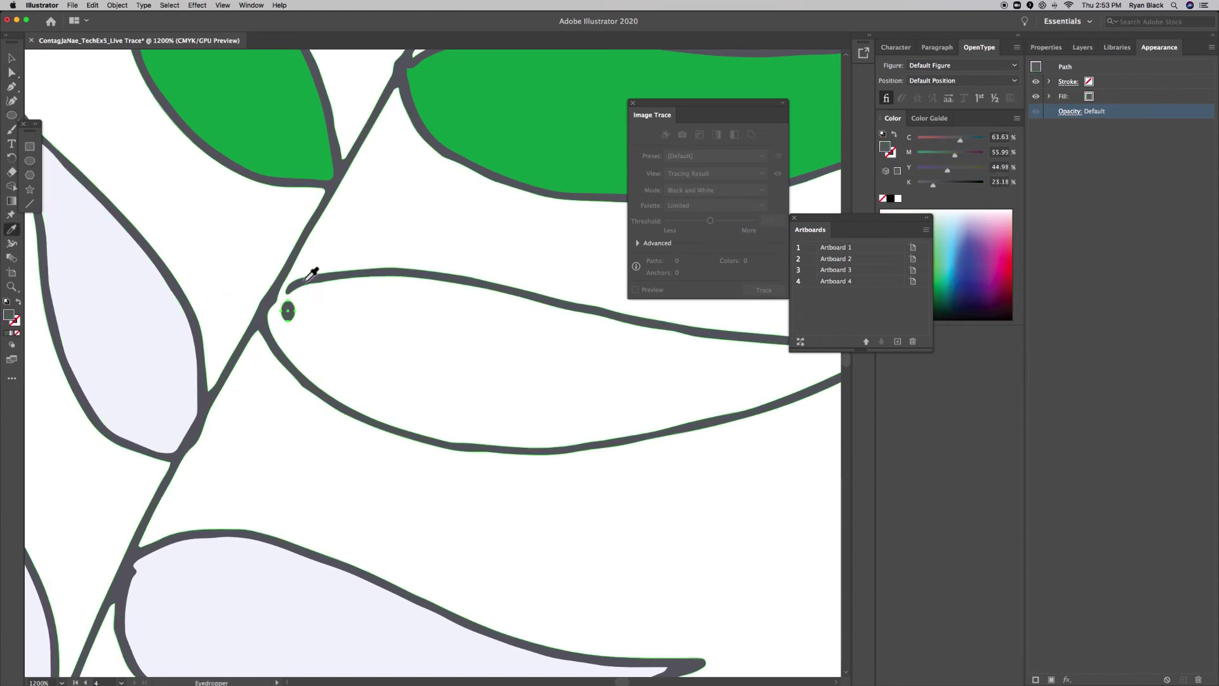
pyautogui.press('v')
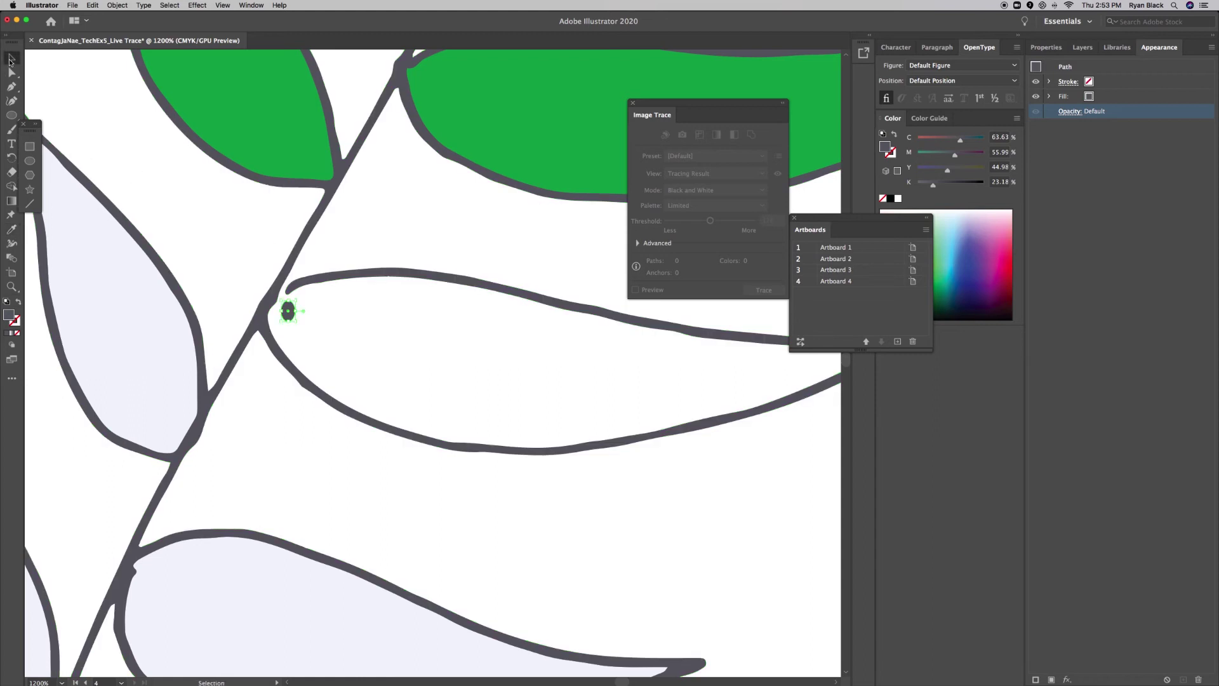
# - Narrow the grey ellipse, zoom to 2400%, rotate it across the gap, and select all artwork
pyautogui.moveTo(302, 312); pyautogui.dragTo(285, 313)
pyautogui.press('super+equal')
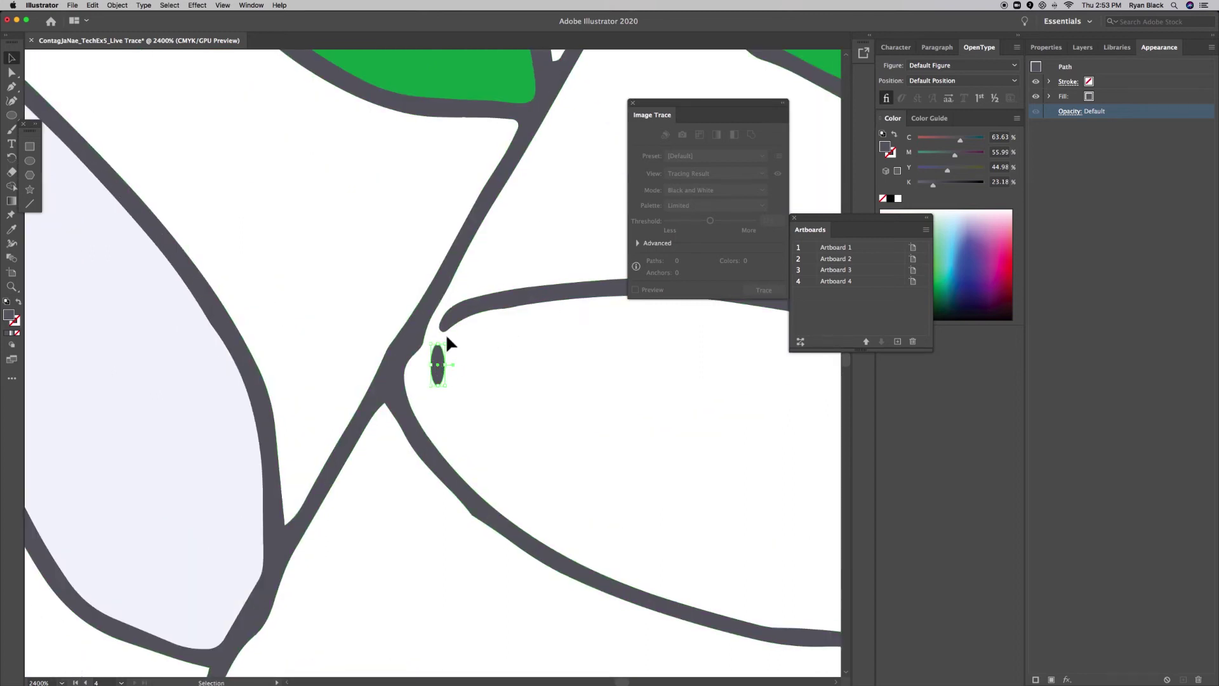
pyautogui.moveTo(447, 334)
pyautogui.mouseDown()
pyautogui.moveTo(449, 362)
pyautogui.moveTo(436, 329)
pyautogui.mouseUp()
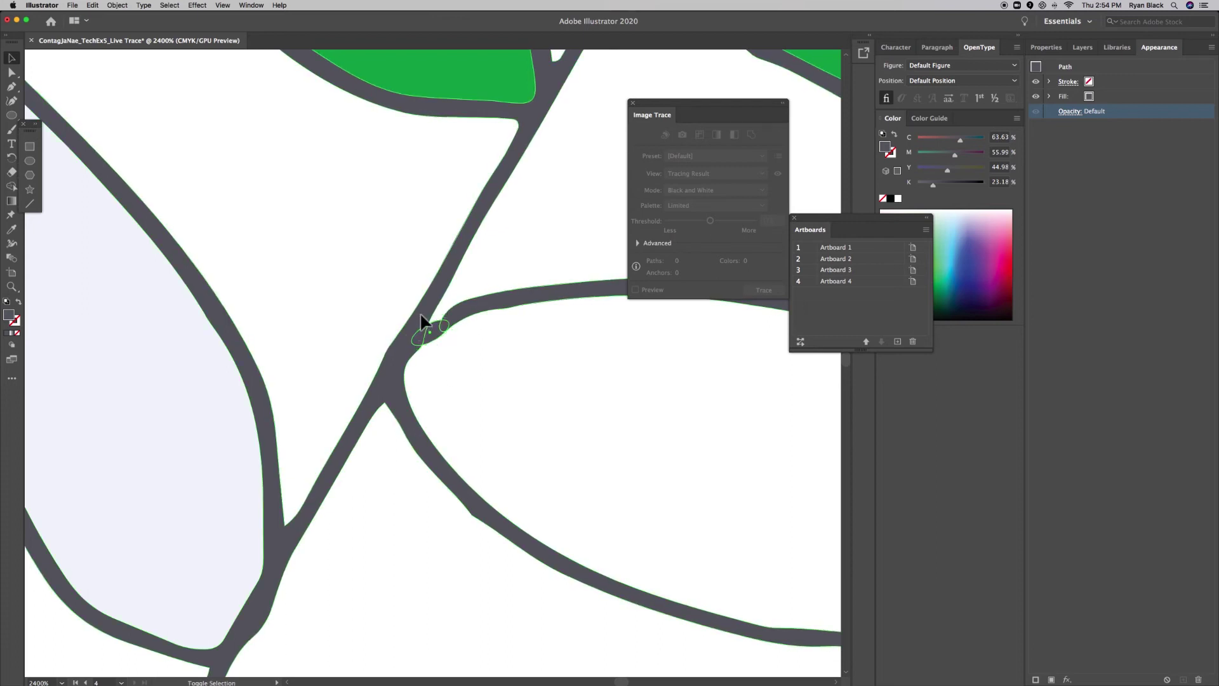
pyautogui.press('super+a')
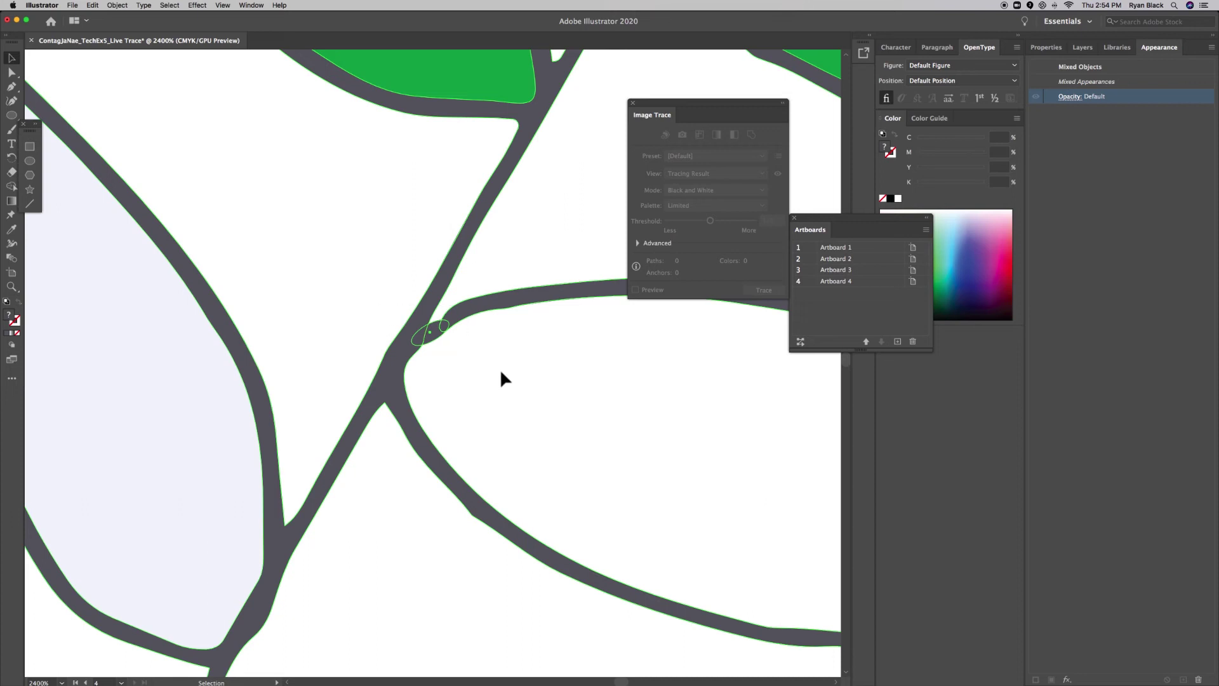
# - With Shape Builder, merge both oval pieces into the leaf outline and fill the closed leaf dark grey
pyautogui.click(11, 187)
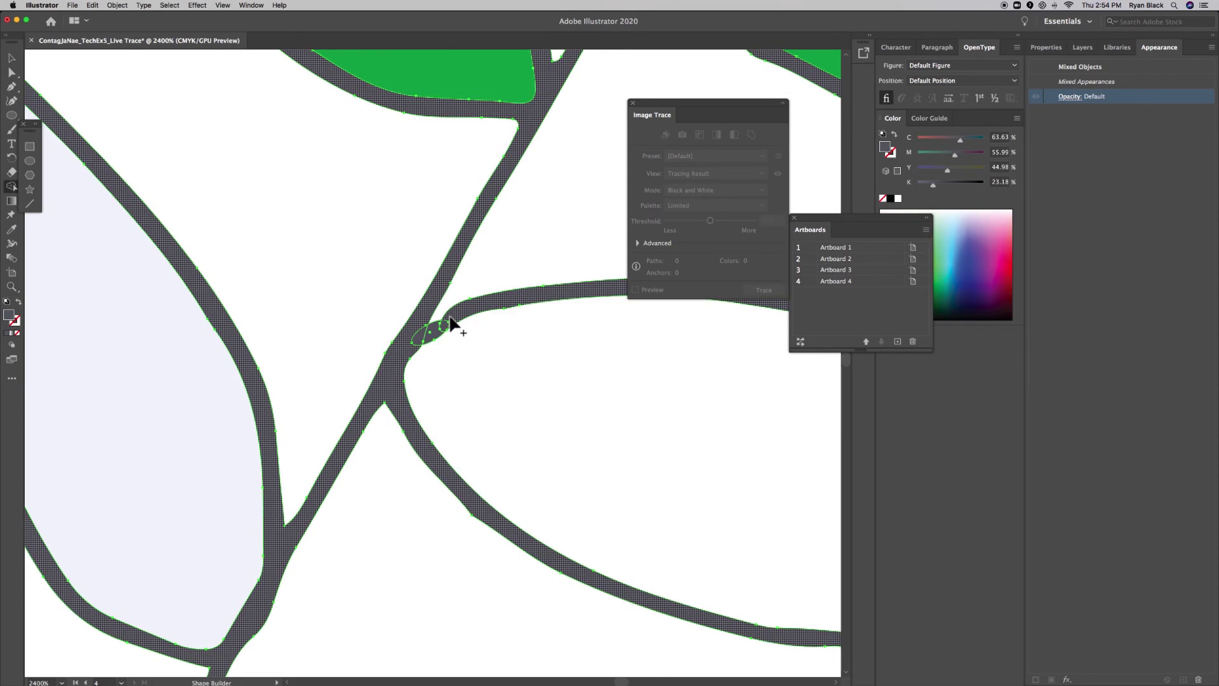
pyautogui.click(450, 325)
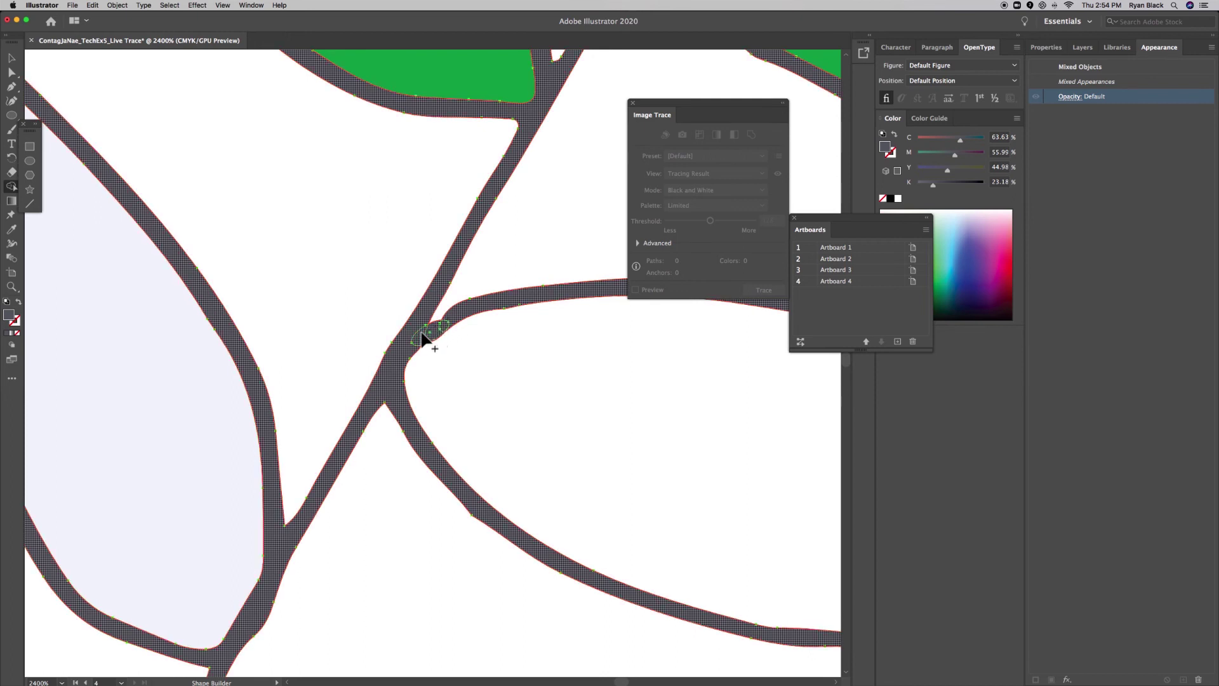
pyautogui.click(416, 338)
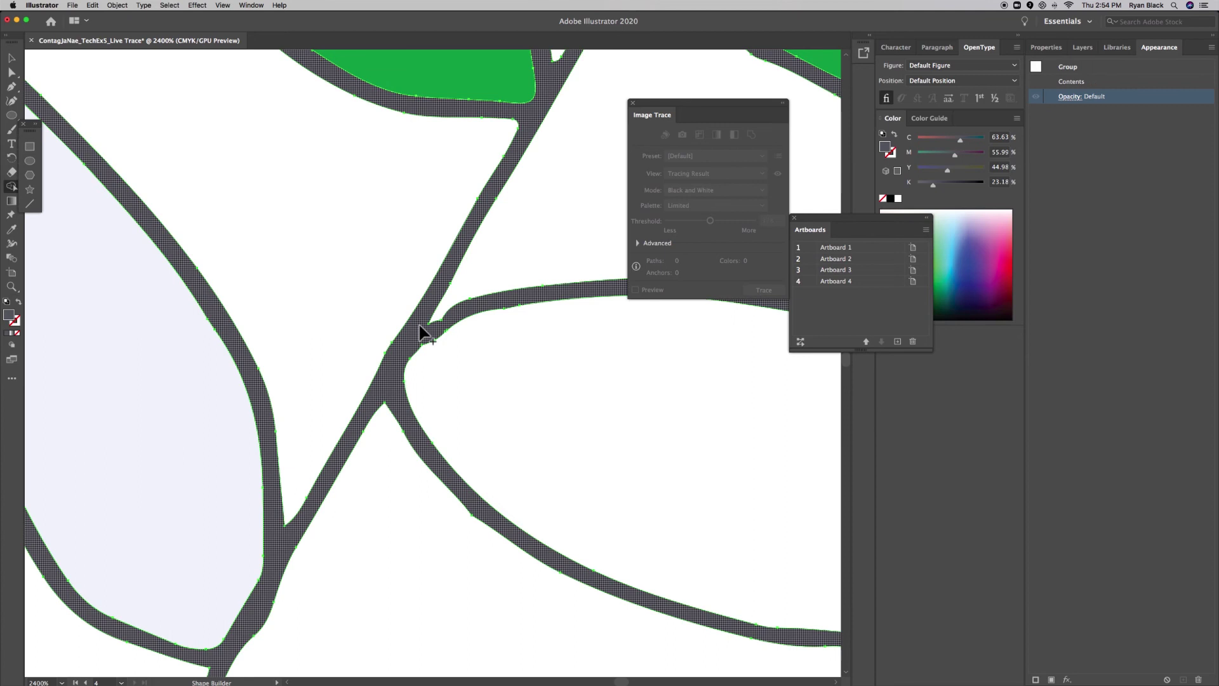
pyautogui.click(519, 378)
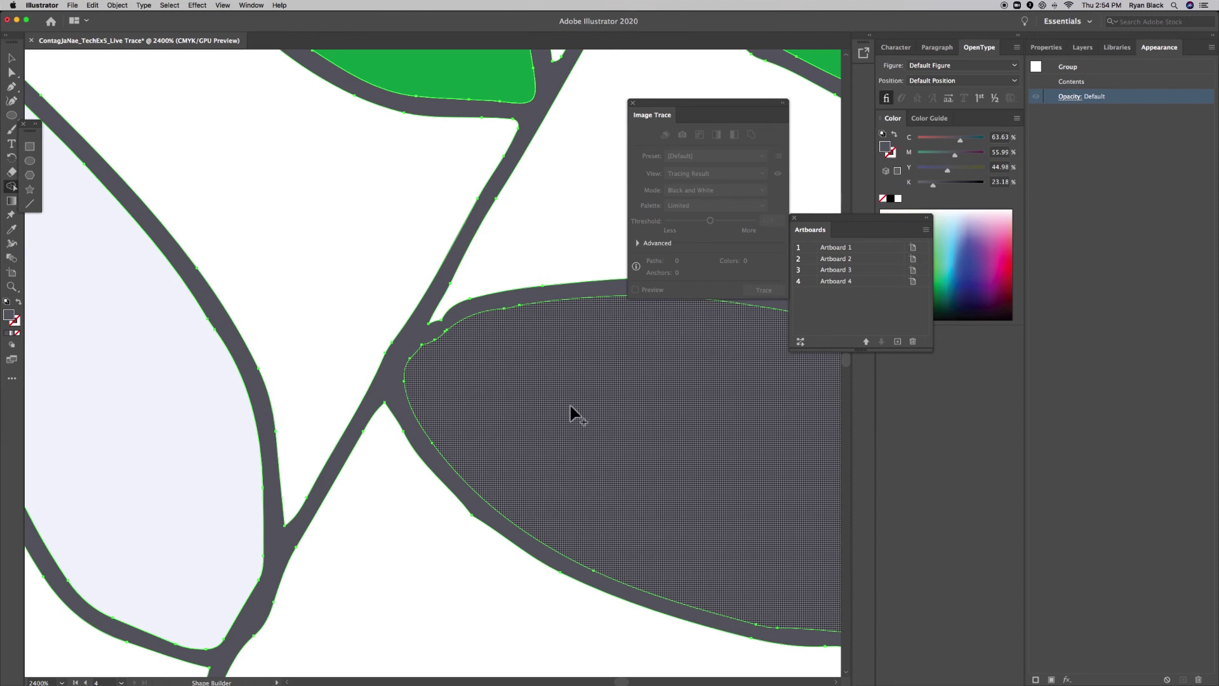
# - Undo a green eyedropper fill that was mistakenly applied to every leaf
pyautogui.press('a')
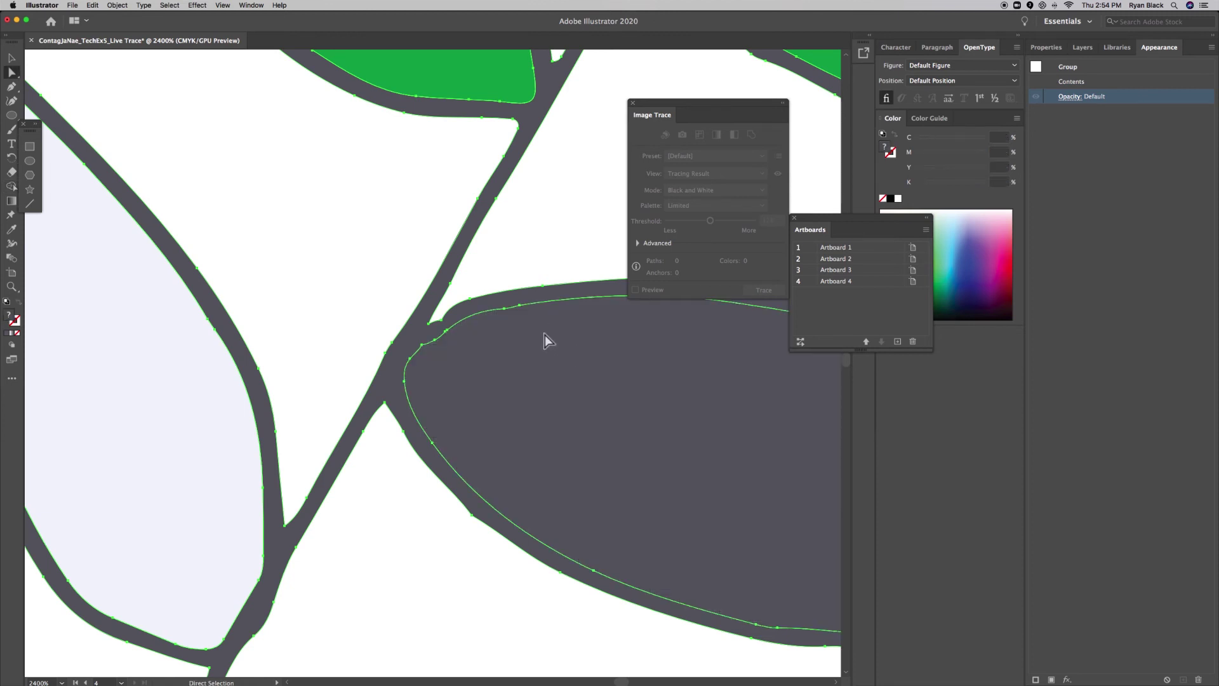
pyautogui.press('i')
pyautogui.click(465, 72)
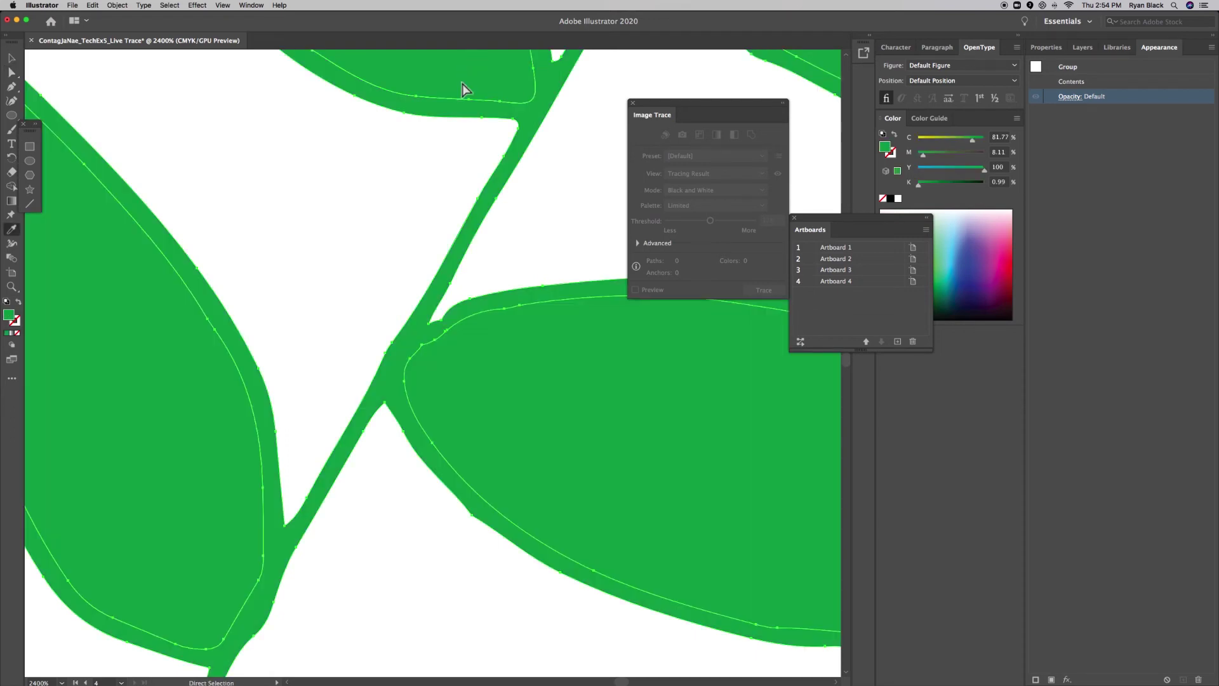
pyautogui.press('super+z')
# - Direct-select the dark grey leaf, eyedrop the neighbouring bright green onto it, and deselect
pyautogui.click(11, 72)
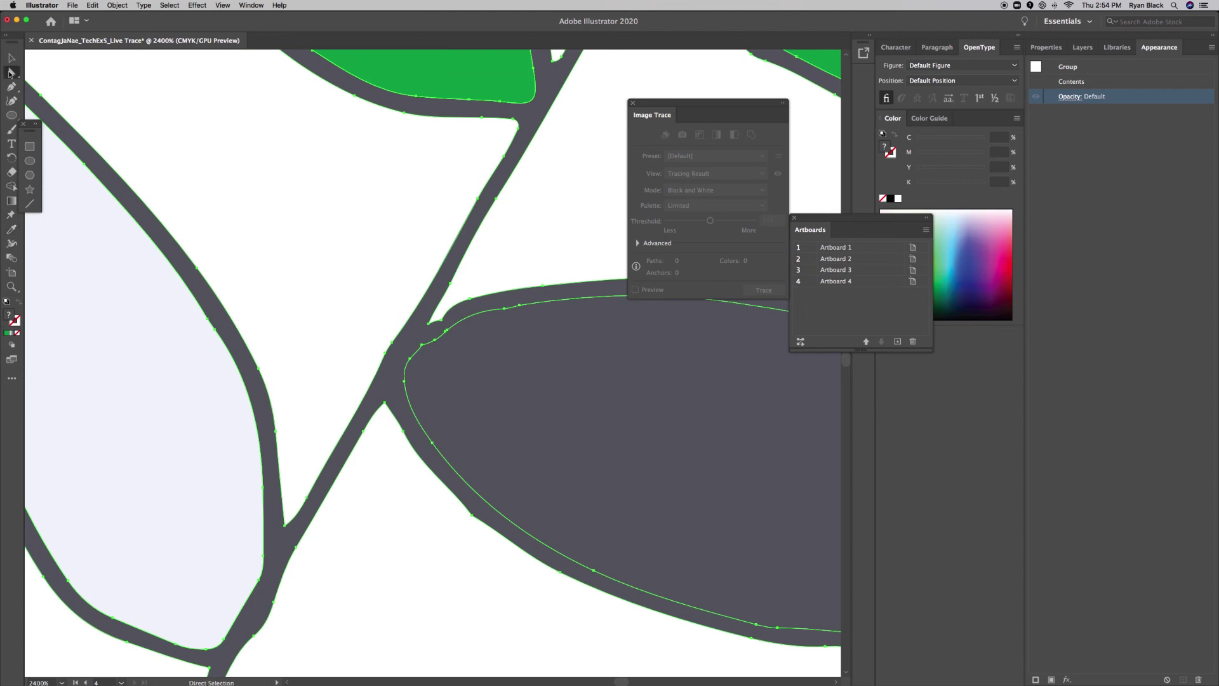
pyautogui.scroll(-8, 340, 462)
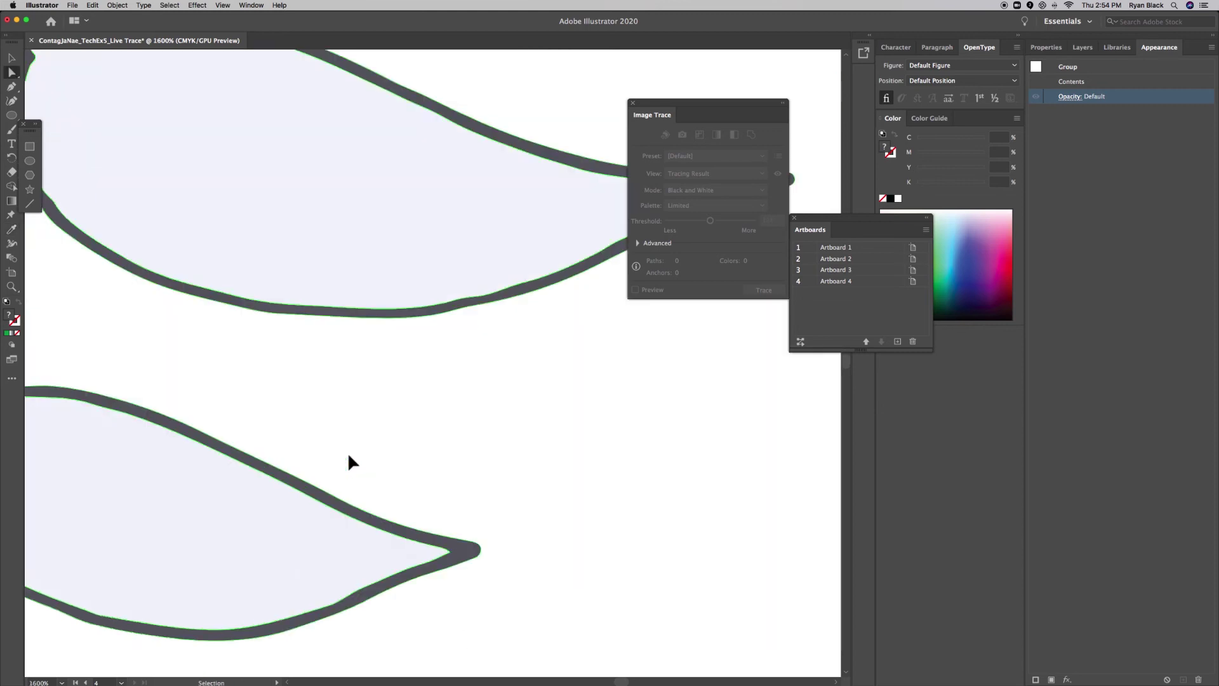
pyautogui.scroll(-1, 348, 451)
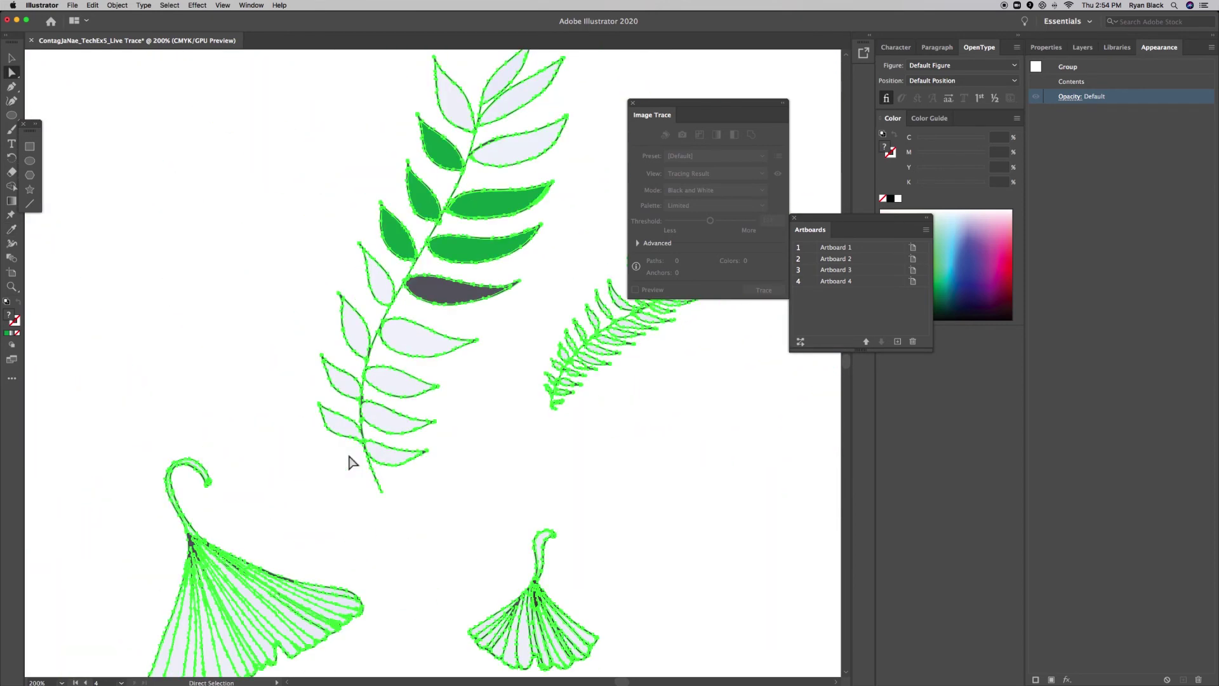
pyautogui.click(87, 269)
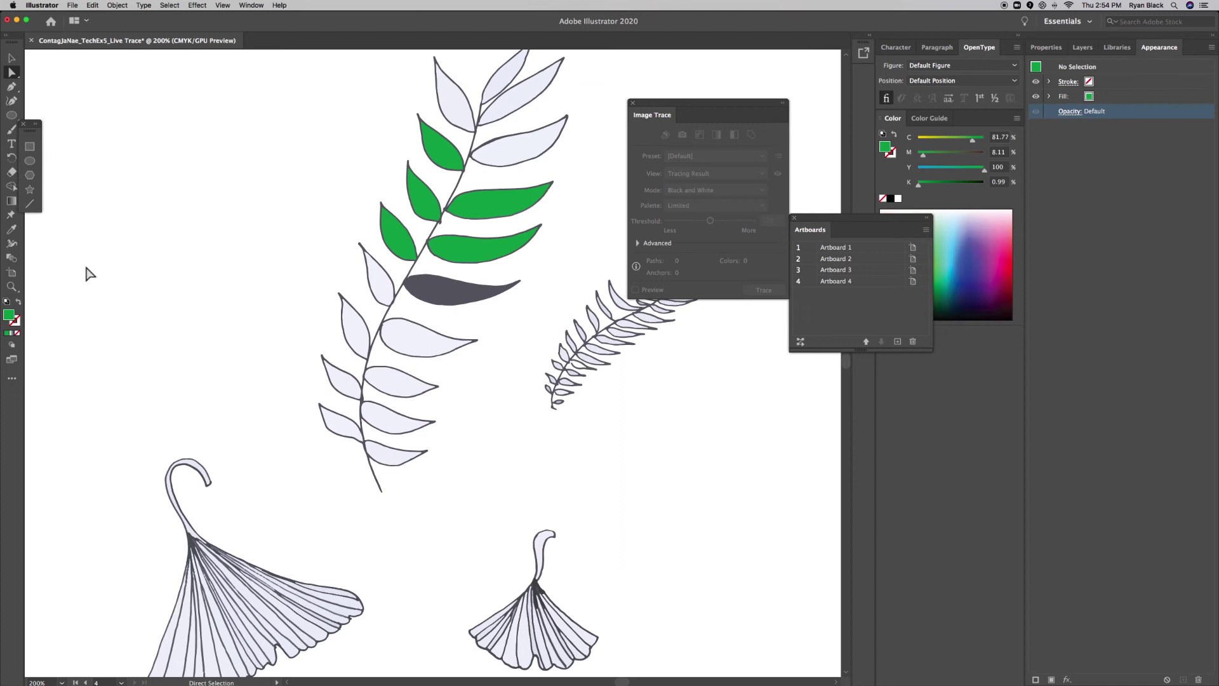
pyautogui.click(447, 292)
pyautogui.press('i')
pyautogui.click(464, 245)
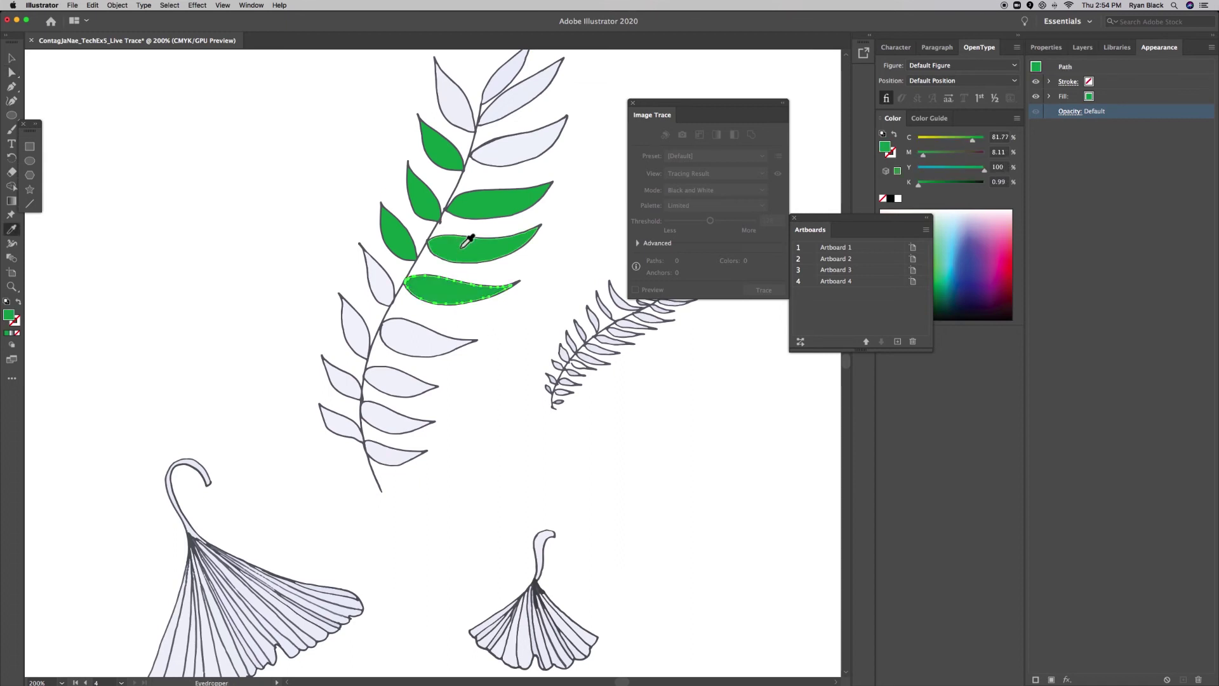
pyautogui.click(12, 57)
pyautogui.click(245, 258)
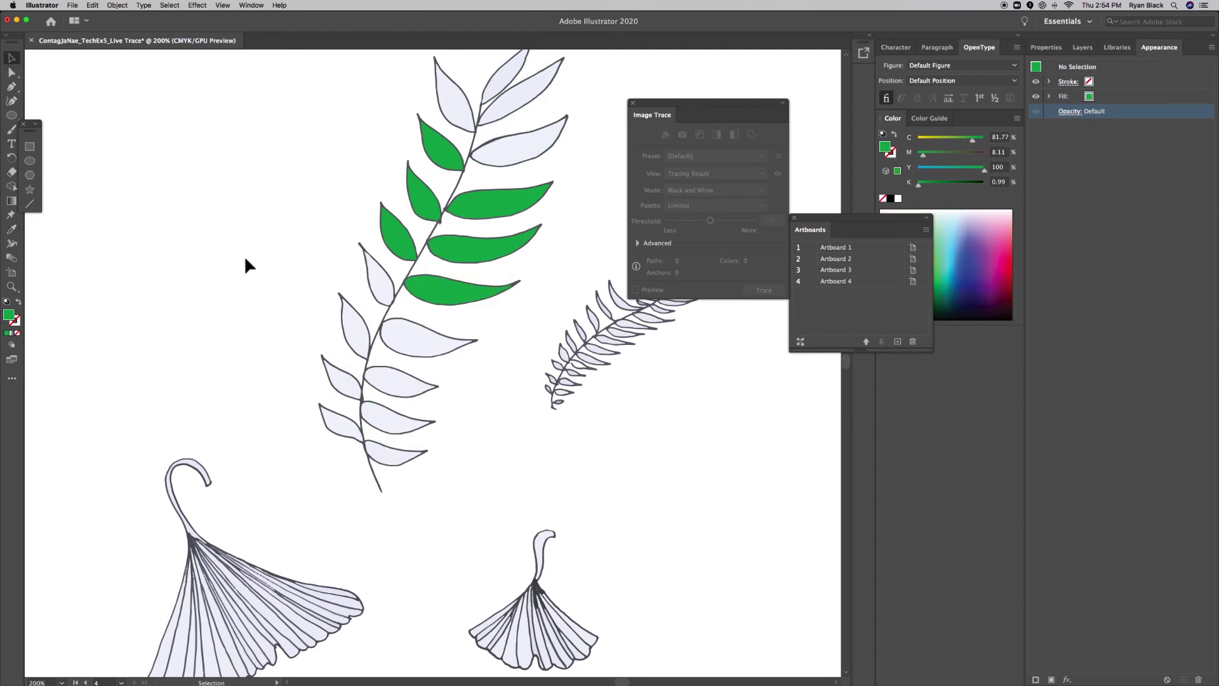
pyautogui.scroll(5, 300, 261)
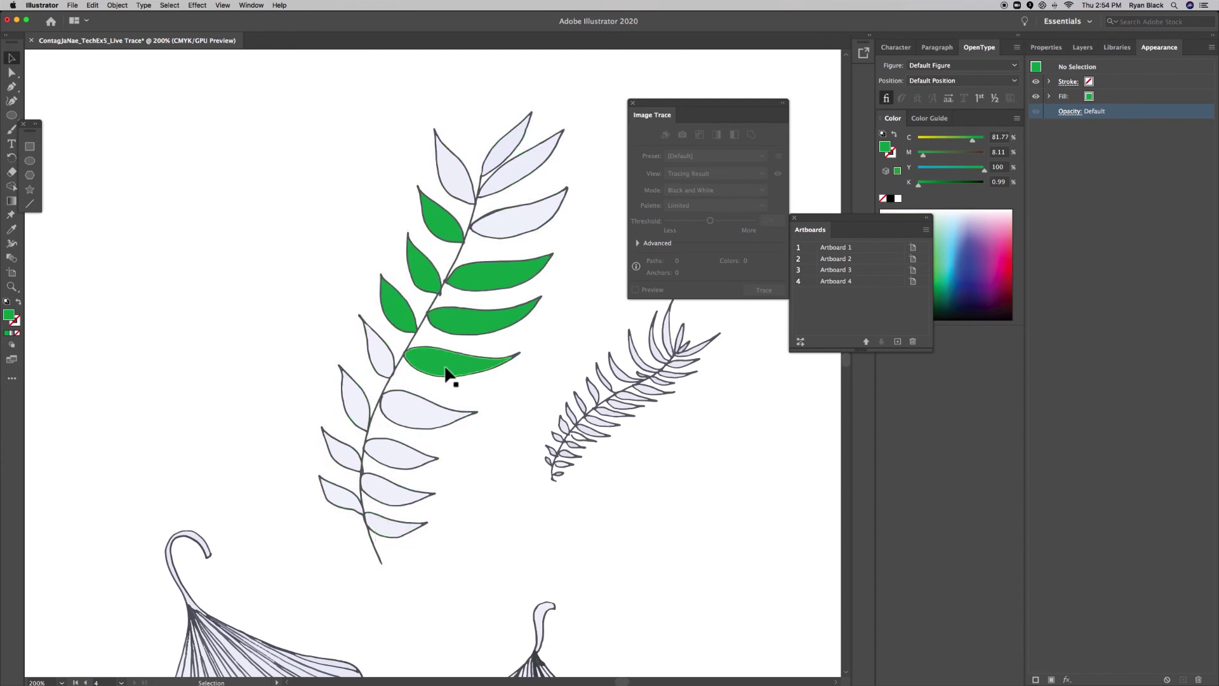
pyautogui.scroll(-5, 445, 368)
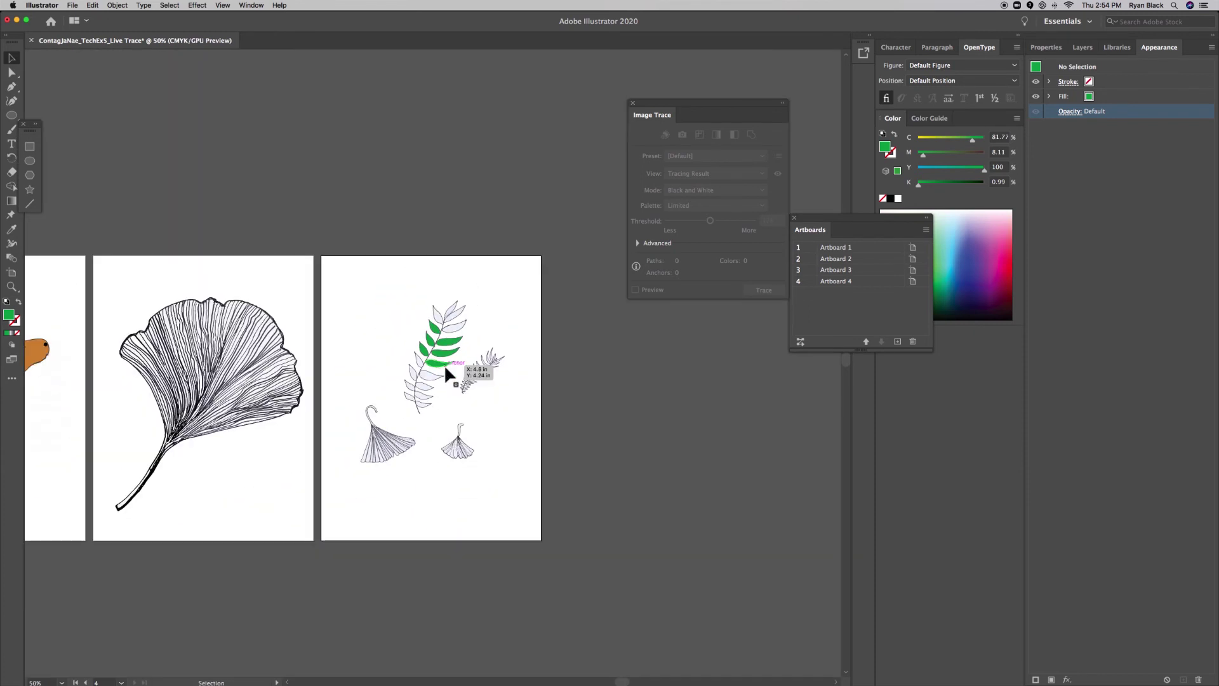
pyautogui.scroll(3, 445, 370)
pyautogui.scroll(-3, 445, 370)
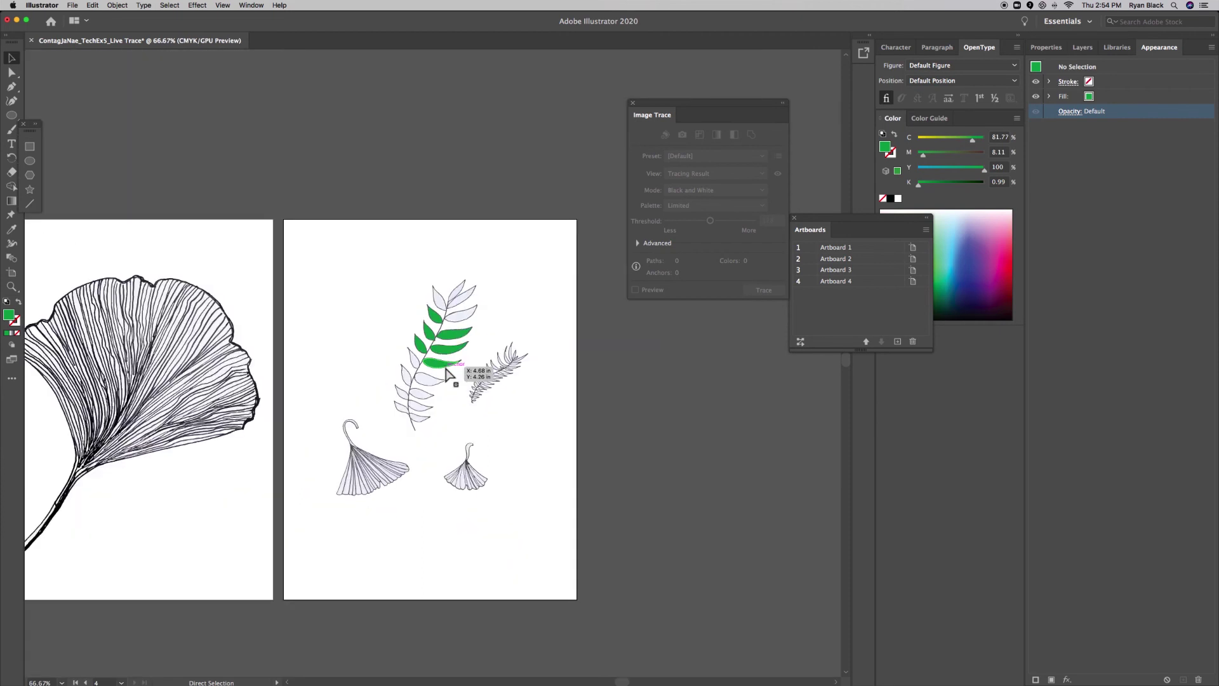
pyautogui.scroll(-1, 449, 374)
pyautogui.scroll(-1, 449, 375)
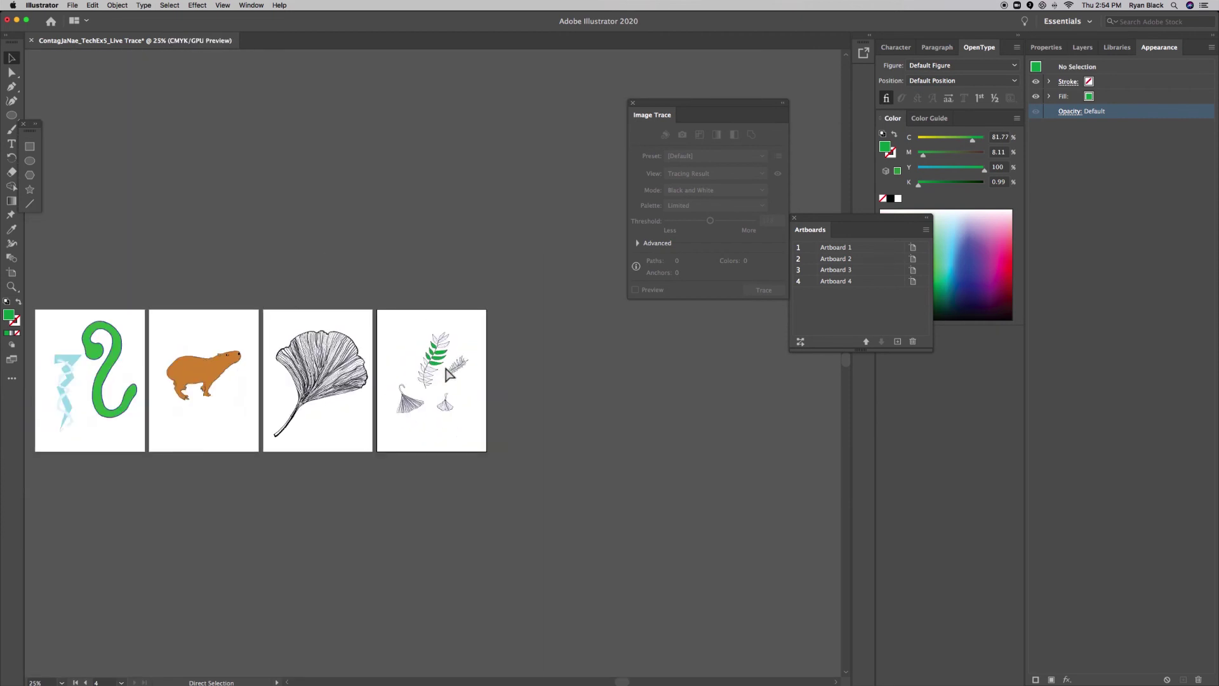
pyautogui.scroll(3, 445, 369)
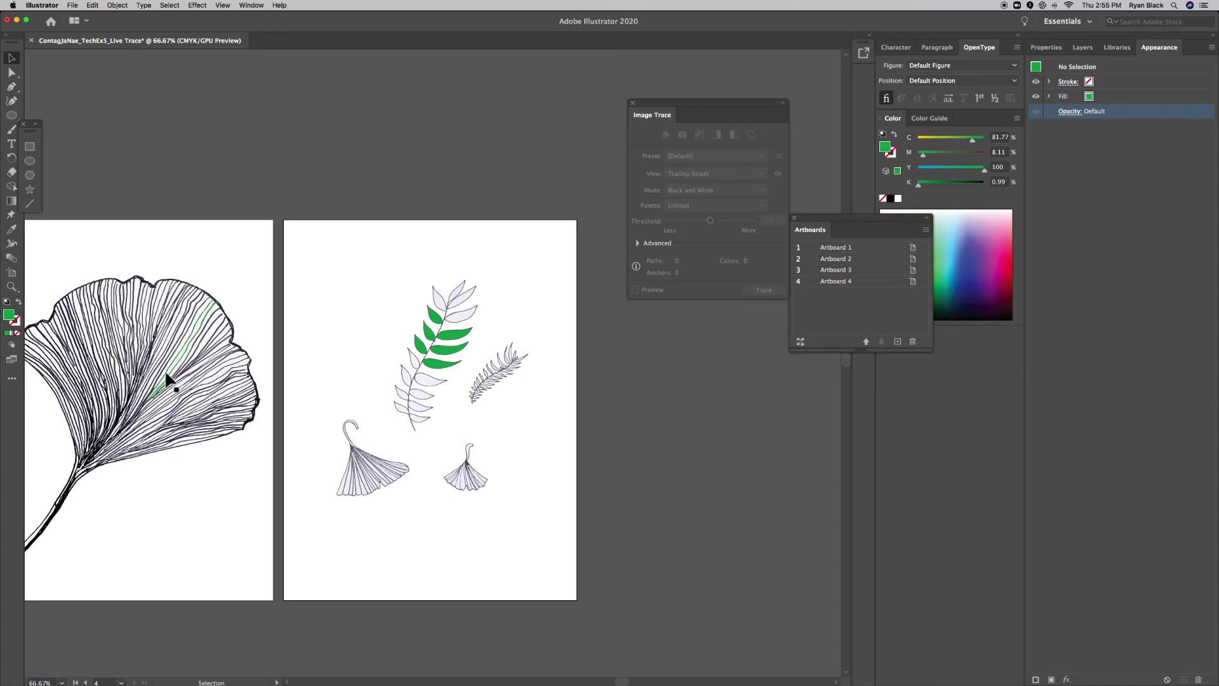
# - Add a fifth artboard from the Artboards panel and start File > Place
pyautogui.click(898, 341)
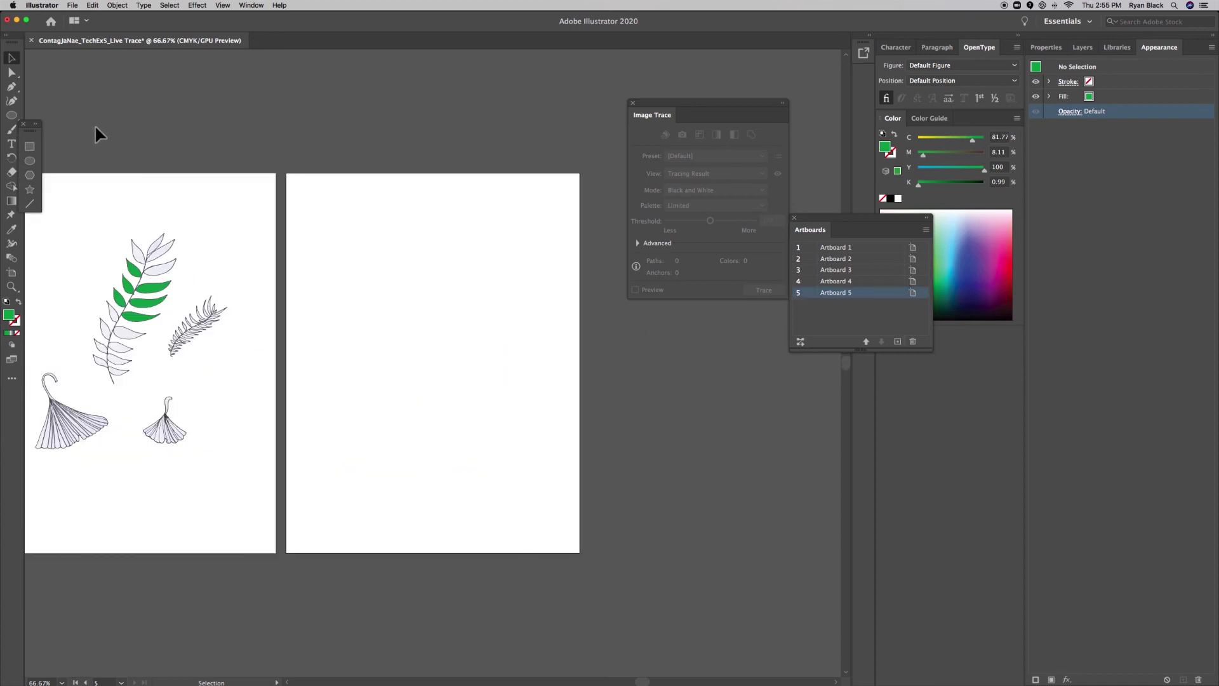
pyautogui.click(73, 7)
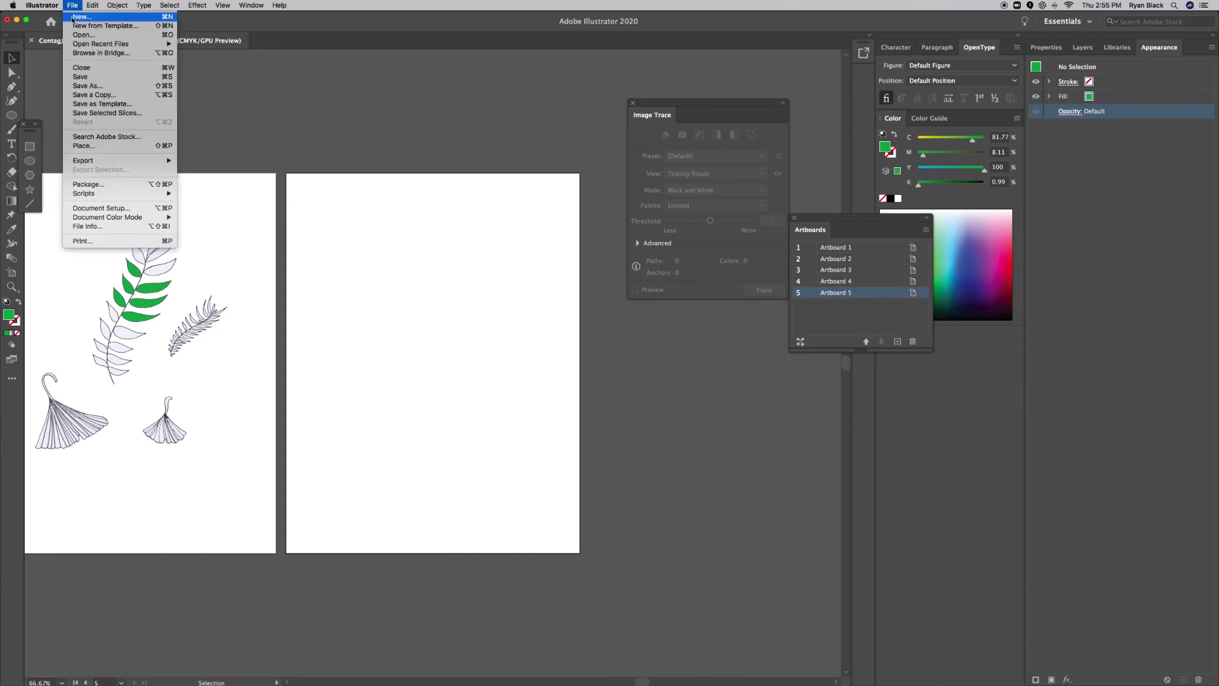
pyautogui.click(86, 147)
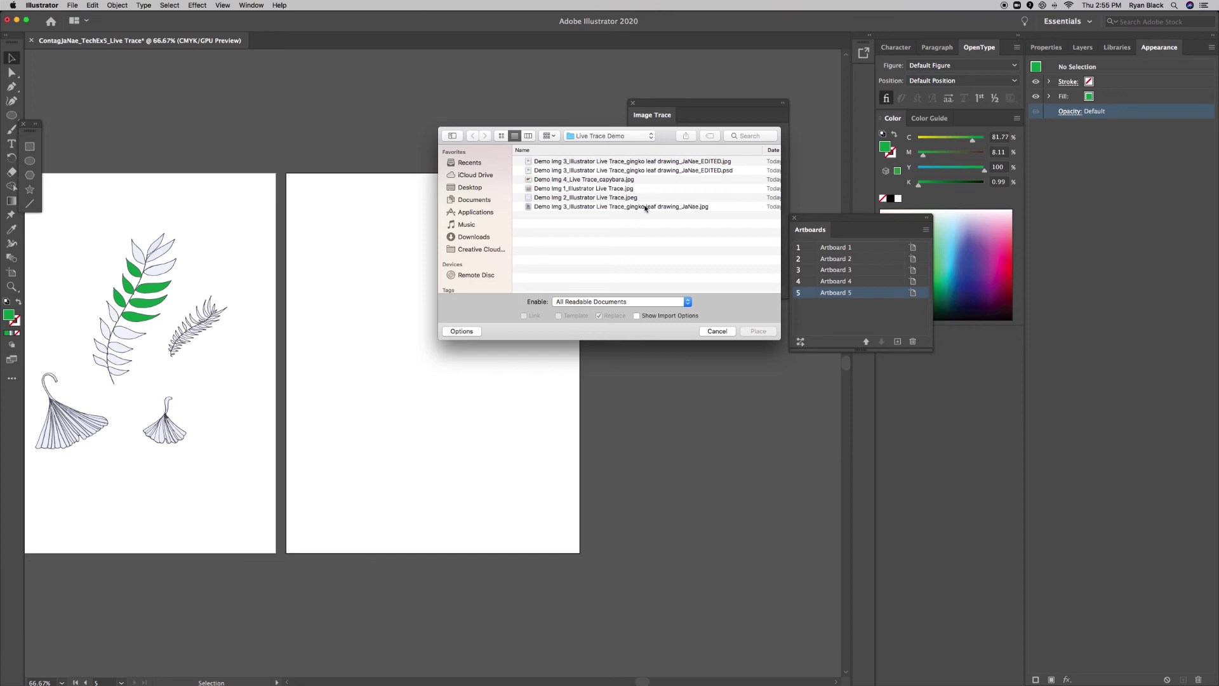
# - Place Demo Img 1_Illustrator Live Trace.jpg onto Artboard 5
pyautogui.click(589, 189)
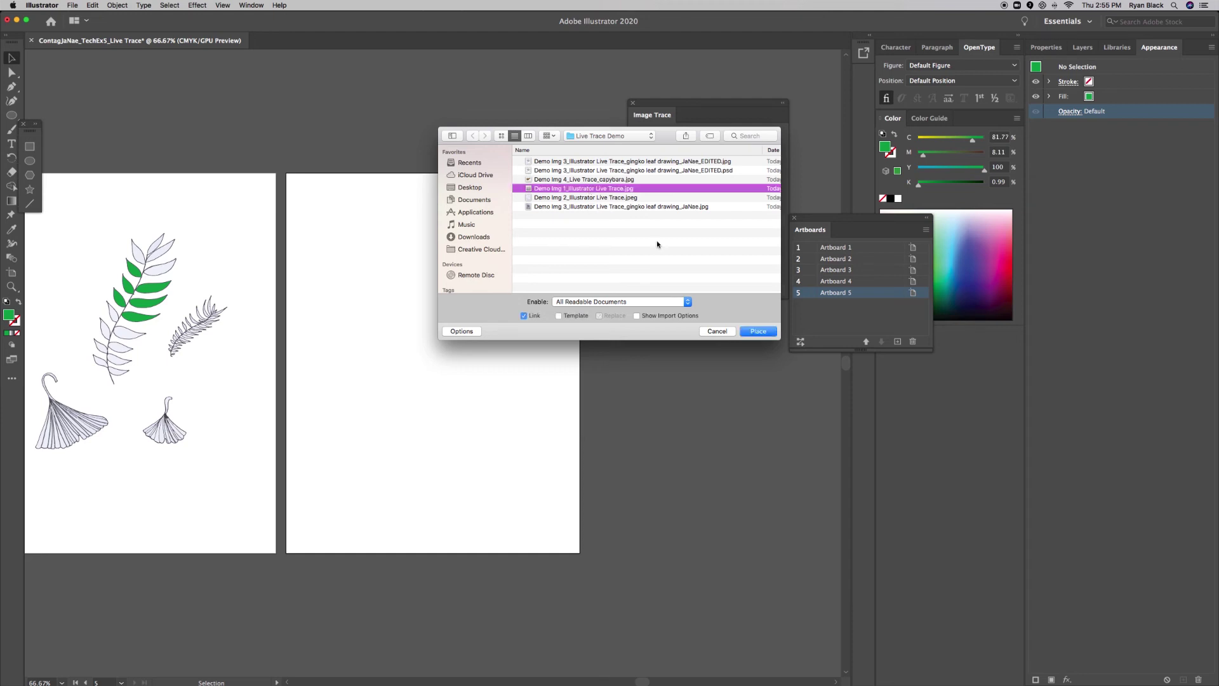
pyautogui.click(756, 330)
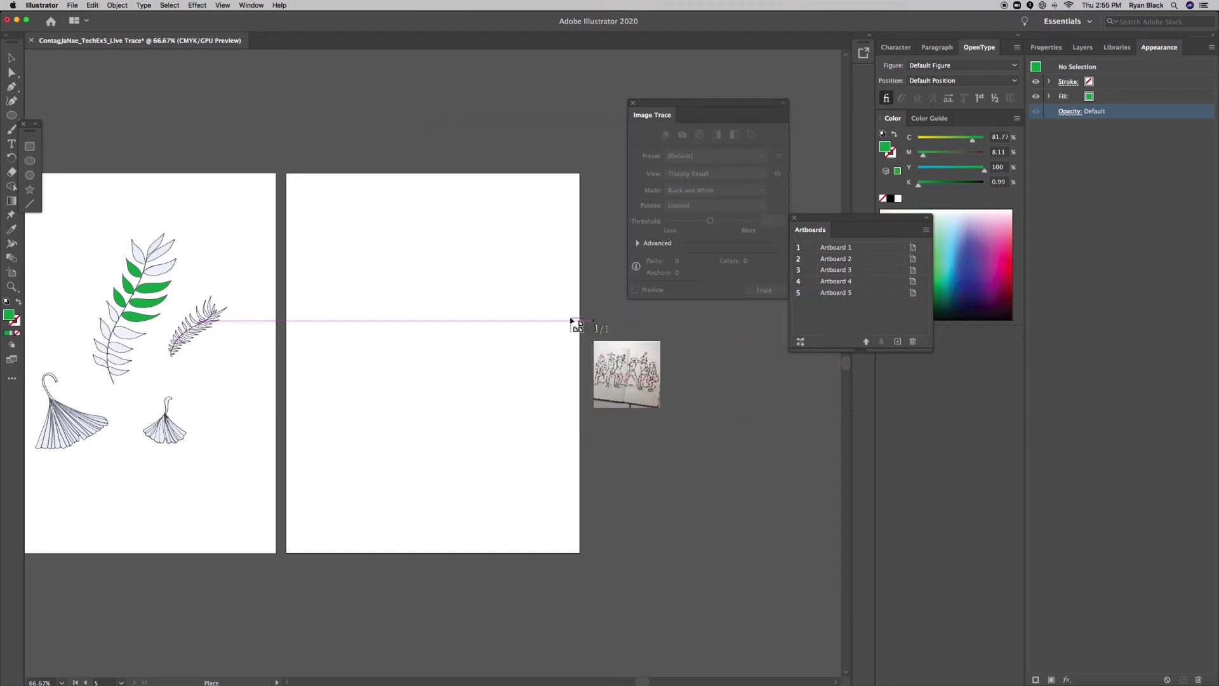
pyautogui.click(292, 224)
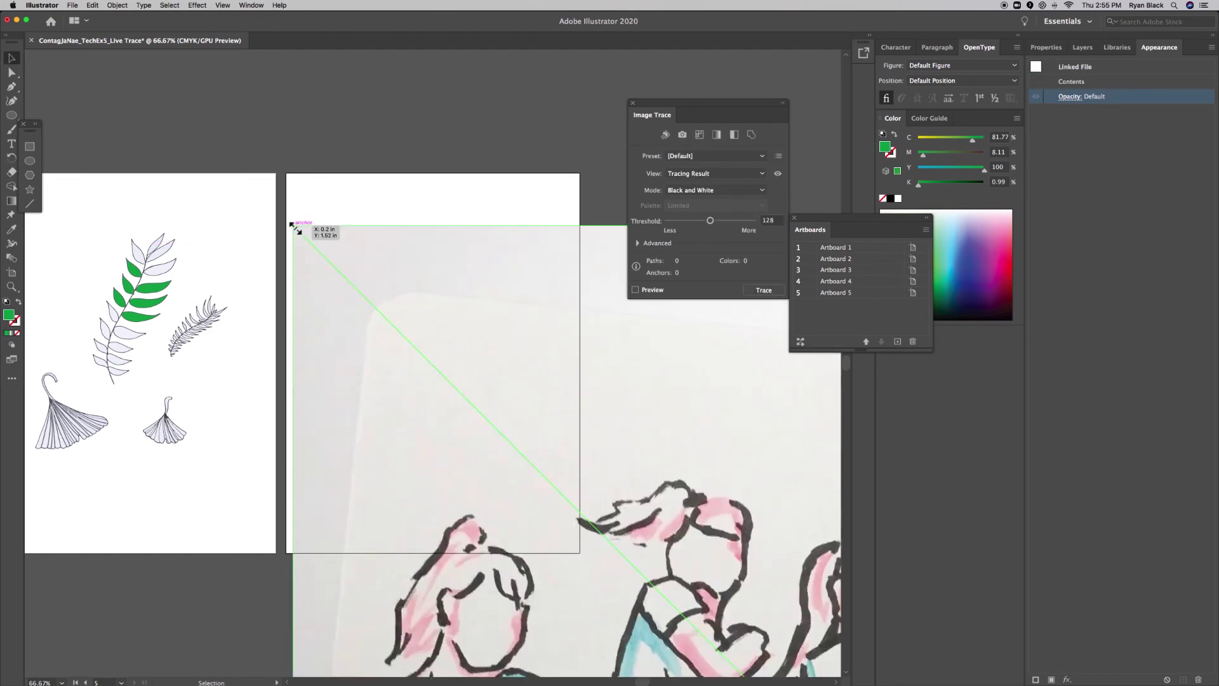
# - Scale the dance sketch photo down and centre it on the fifth artboard
pyautogui.press('super+minus')
pyautogui.press('super+minus')
pyautogui.press('super+minus')
pyautogui.press('super+minus')
pyautogui.press('super+minus')
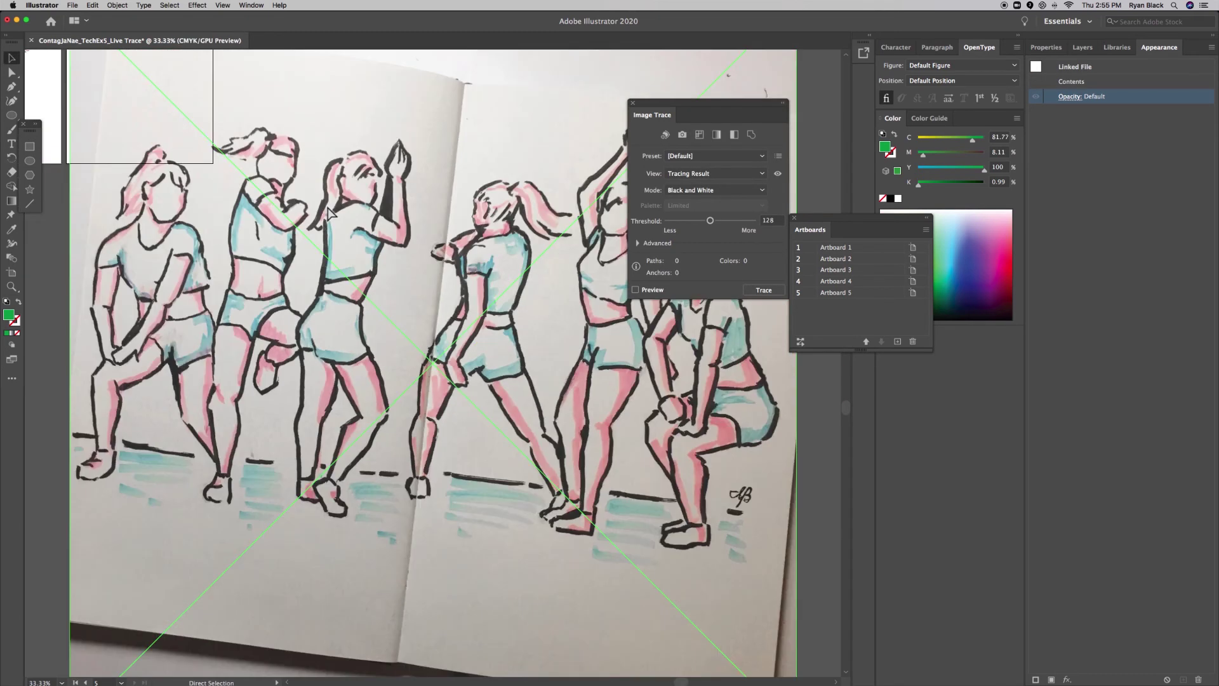
pyautogui.press('v')
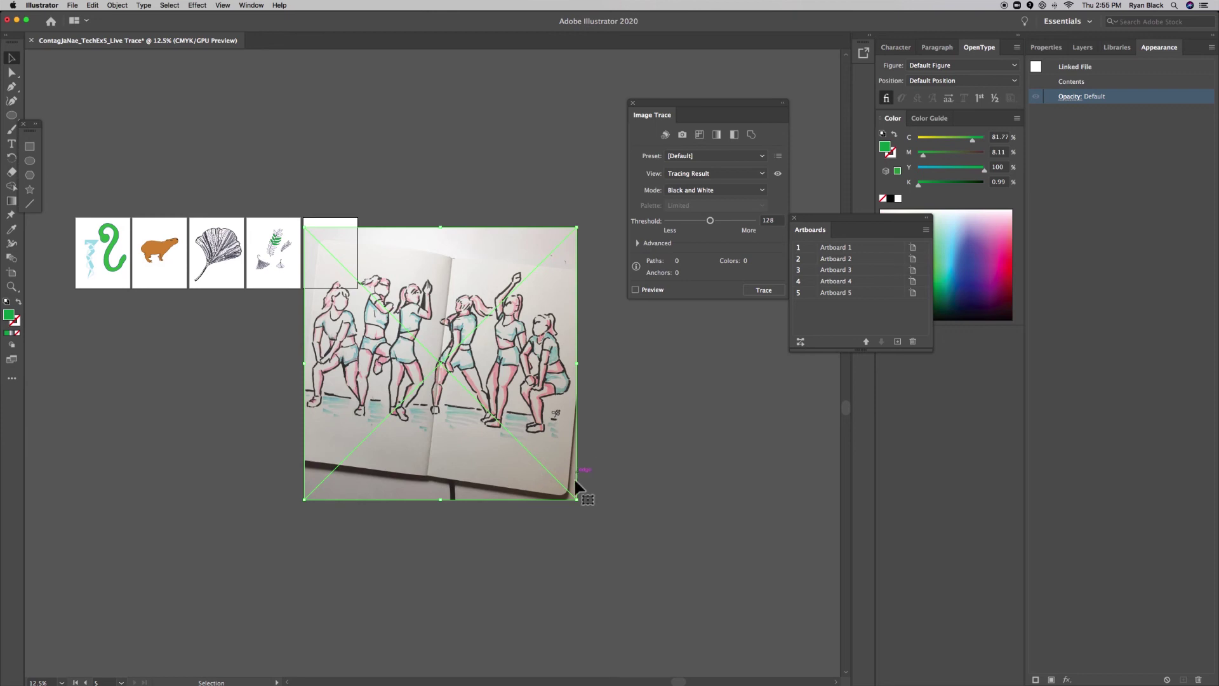
pyautogui.moveTo(578, 504); pyautogui.dragTo(356, 277)
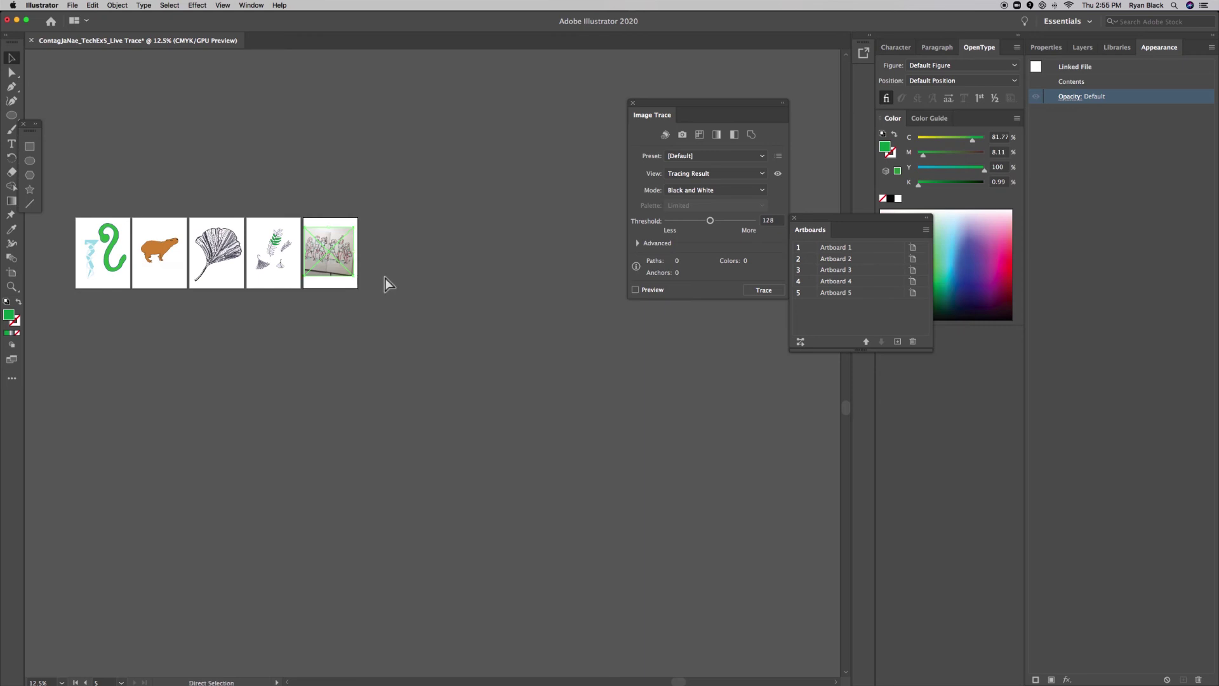
pyautogui.press('super+1')
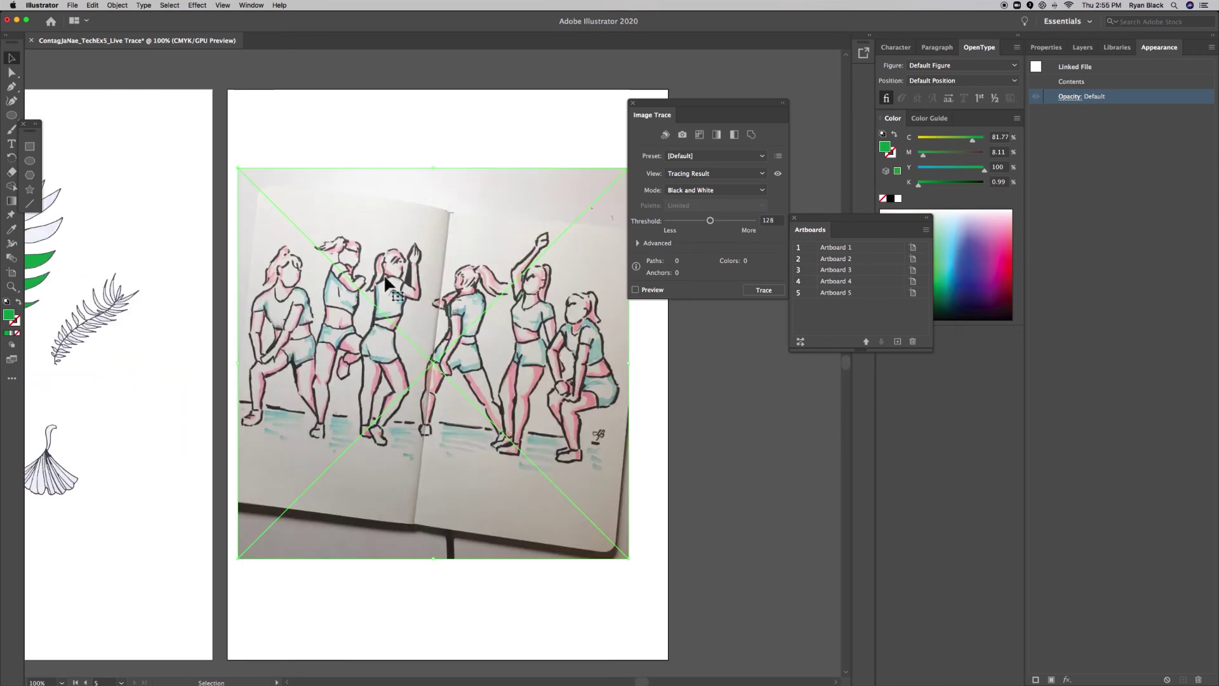
pyautogui.moveTo(411, 408); pyautogui.dragTo(424, 412)
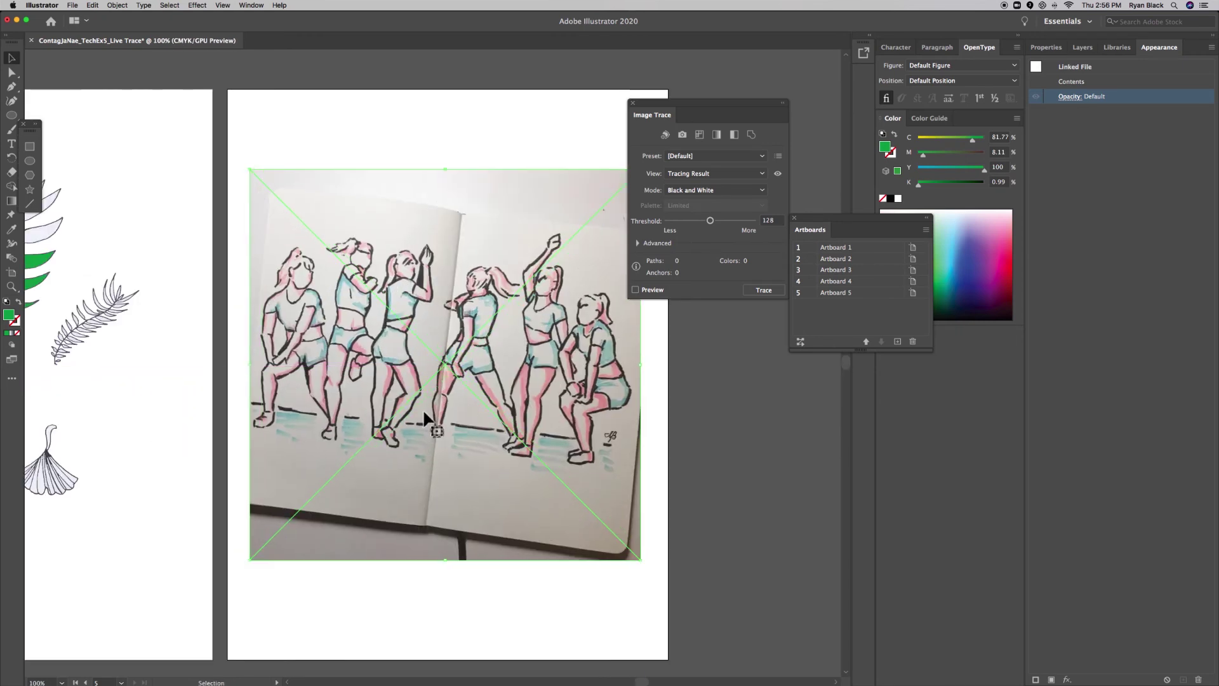
pyautogui.click(731, 156)
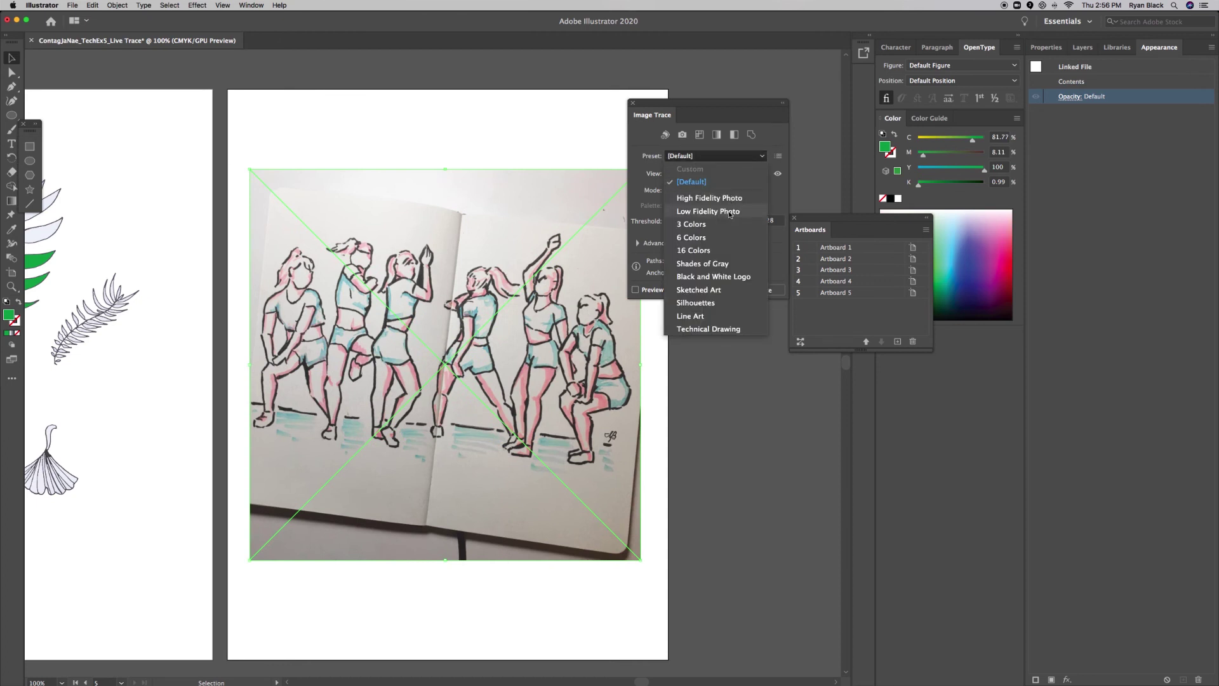
pyautogui.click(701, 329)
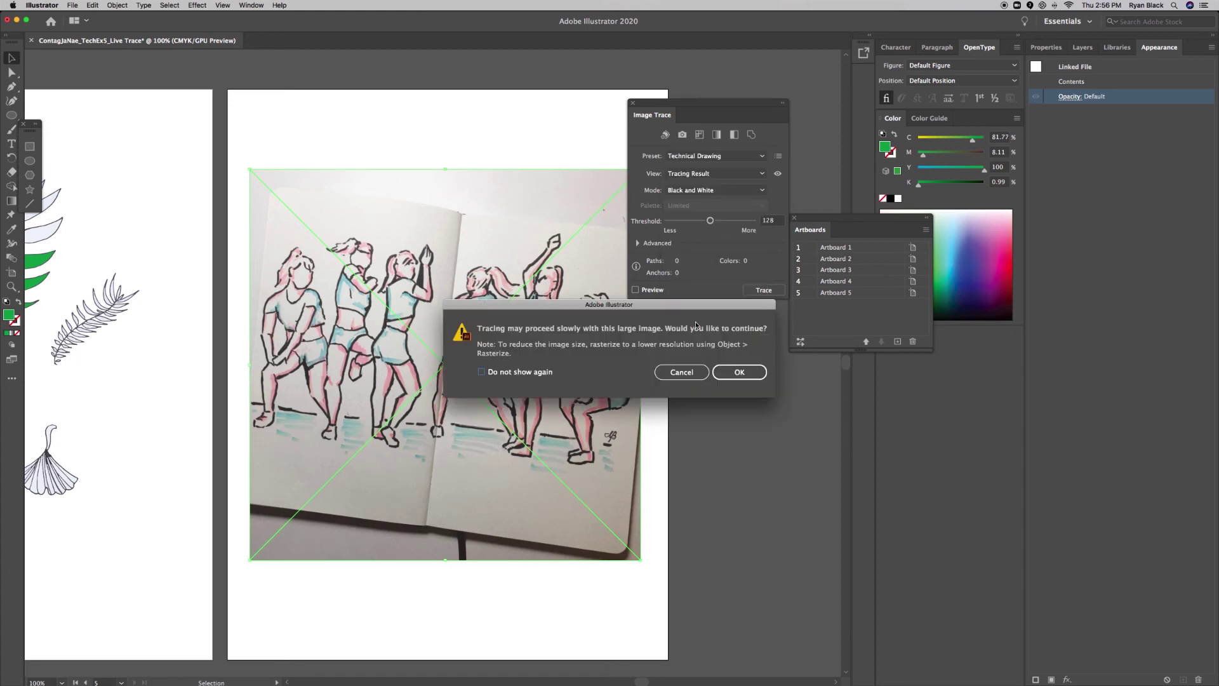
pyautogui.click(735, 368)
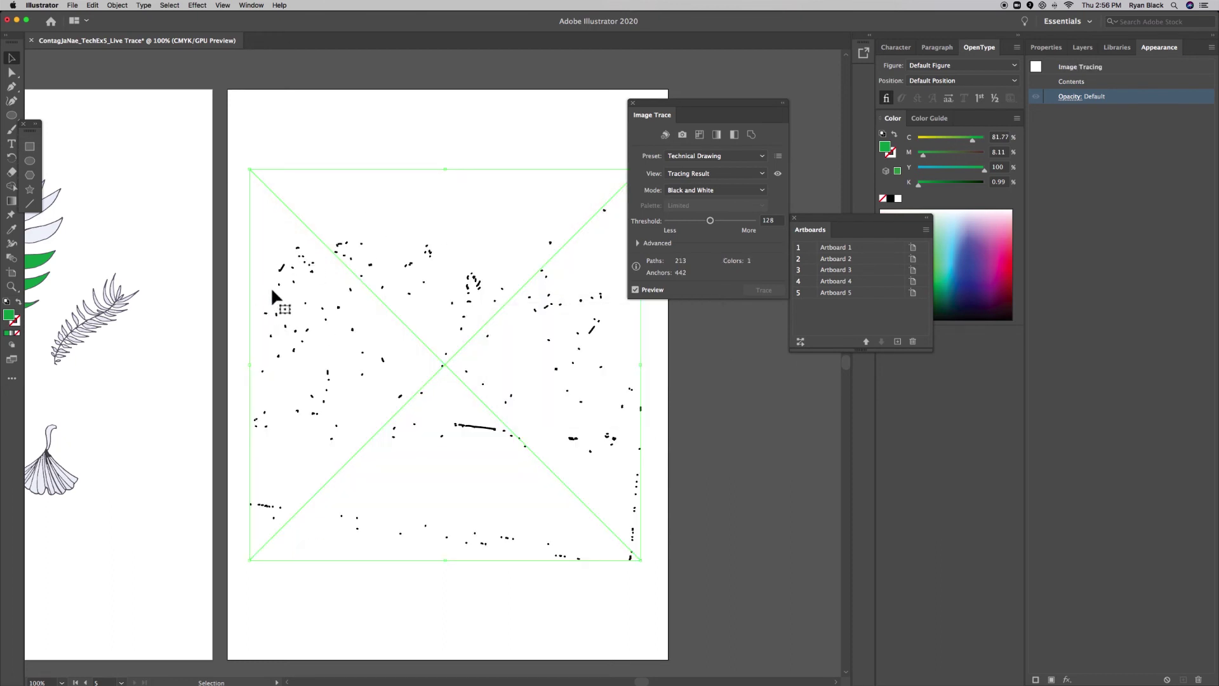
pyautogui.press('super+z')
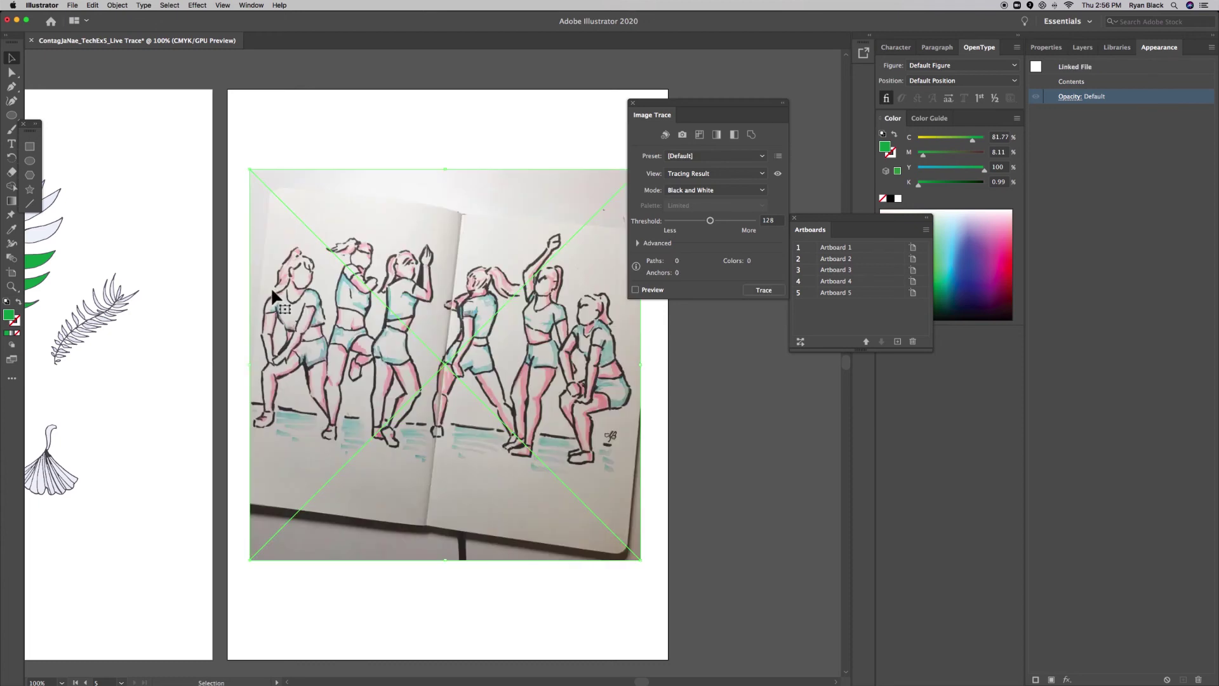
pyautogui.click(684, 155)
# - Trace the photo with the Low Fidelity Photo preset, accepting the slow-trace warning
pyautogui.click(694, 212)
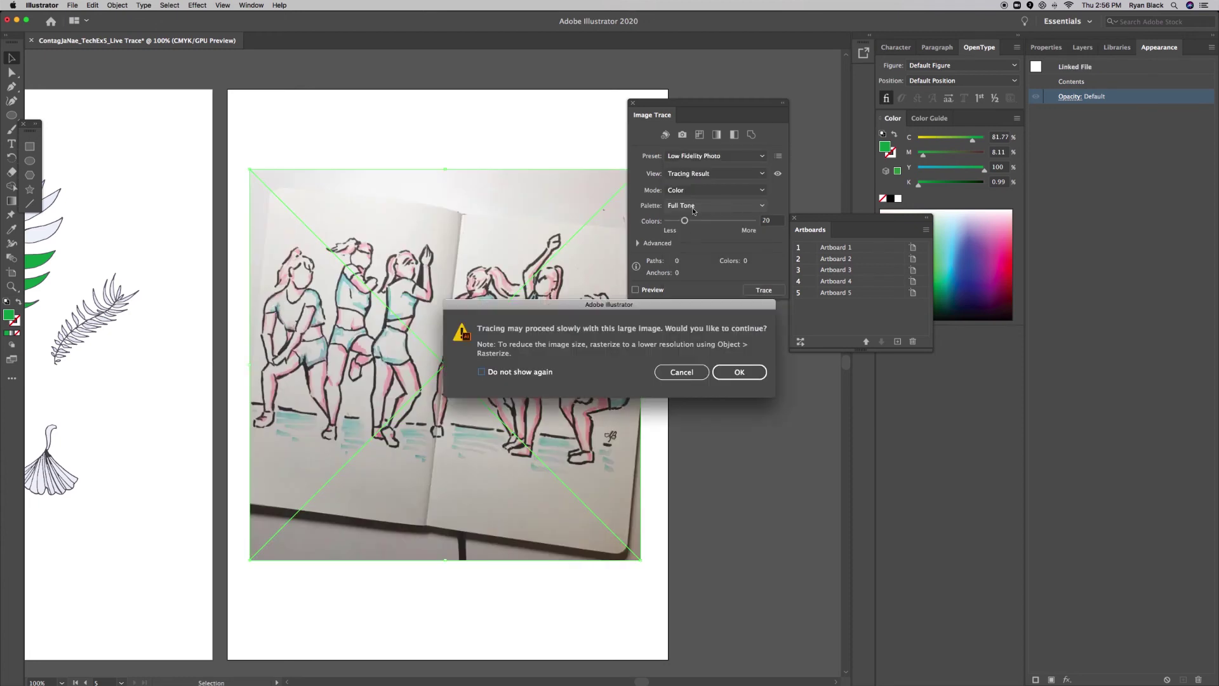
pyautogui.click(723, 372)
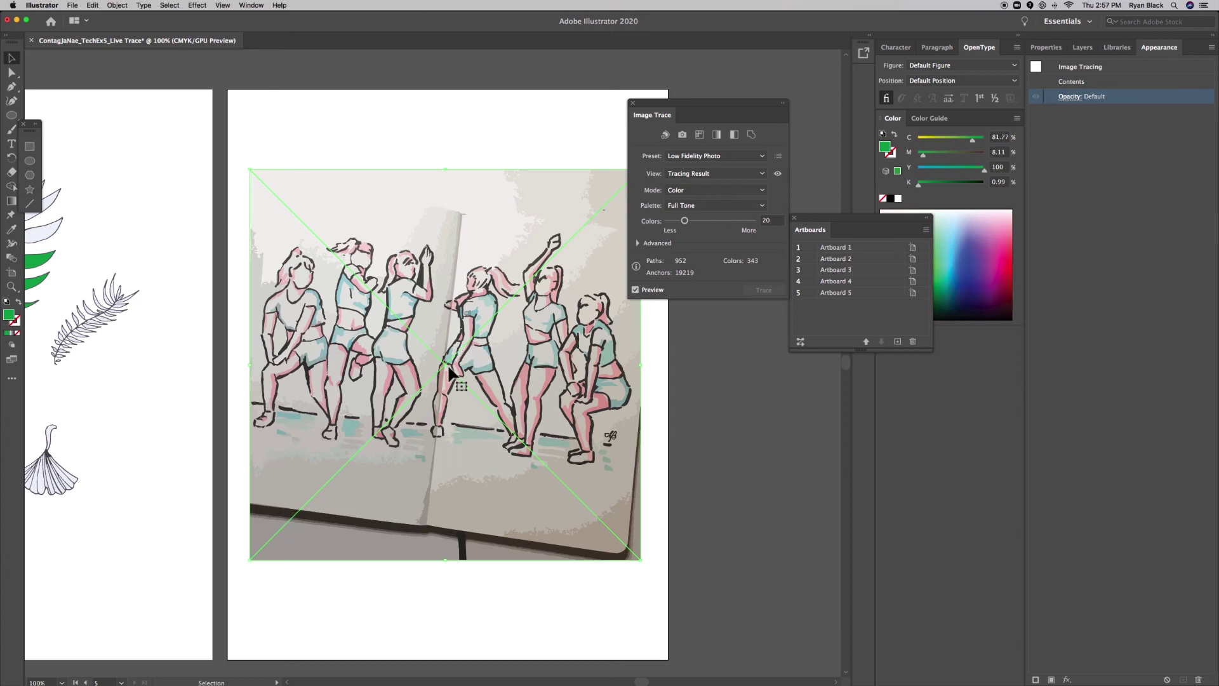
pyautogui.moveTo(686, 106); pyautogui.dragTo(764, 74)
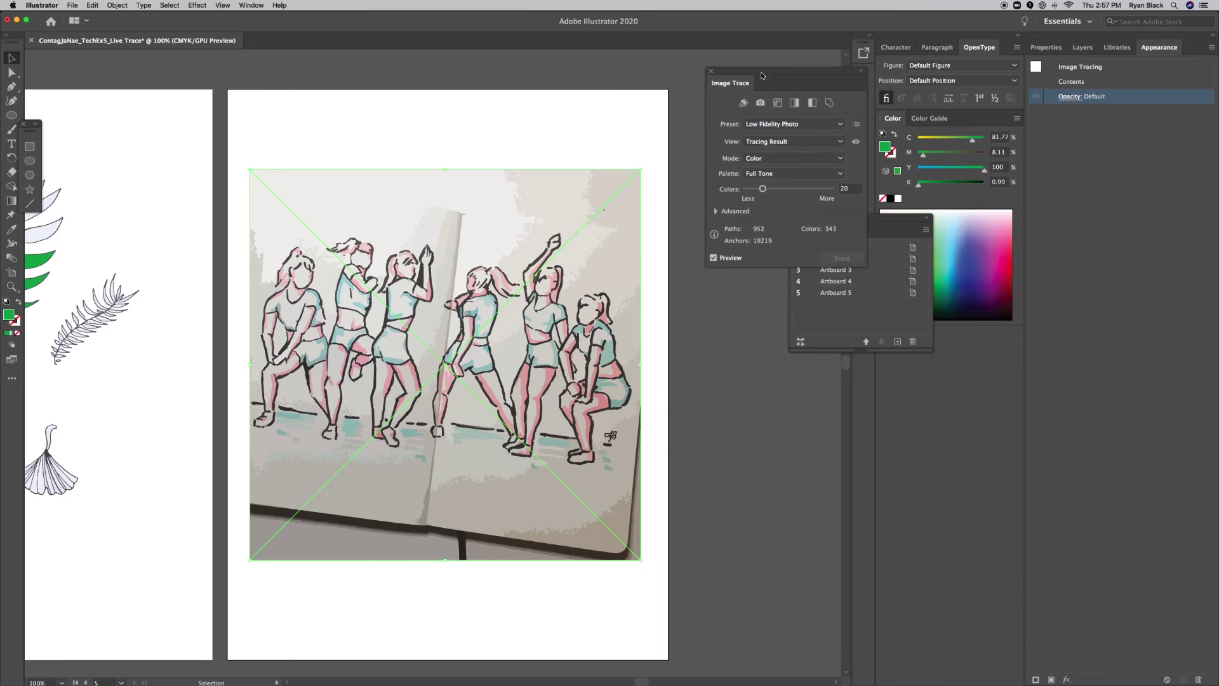
pyautogui.click(118, 5)
# - Expand the dancers' Image Trace result into editable paths and deselect it
pyautogui.moveTo(145, 285)
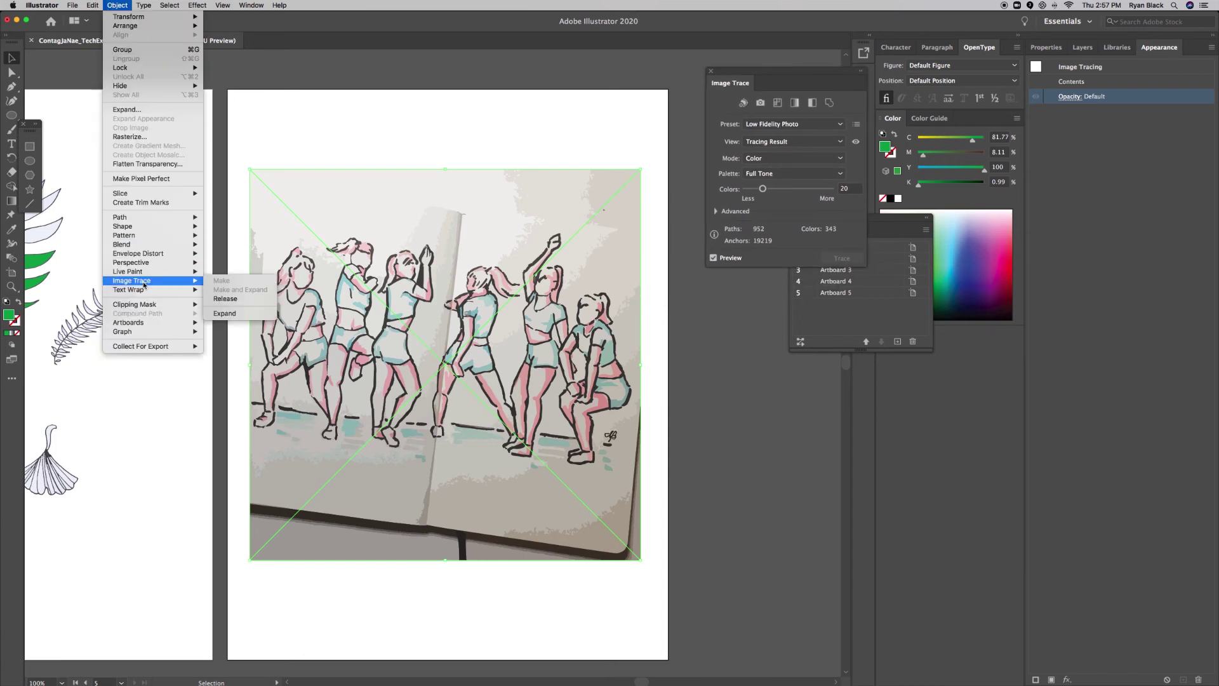
pyautogui.click(225, 313)
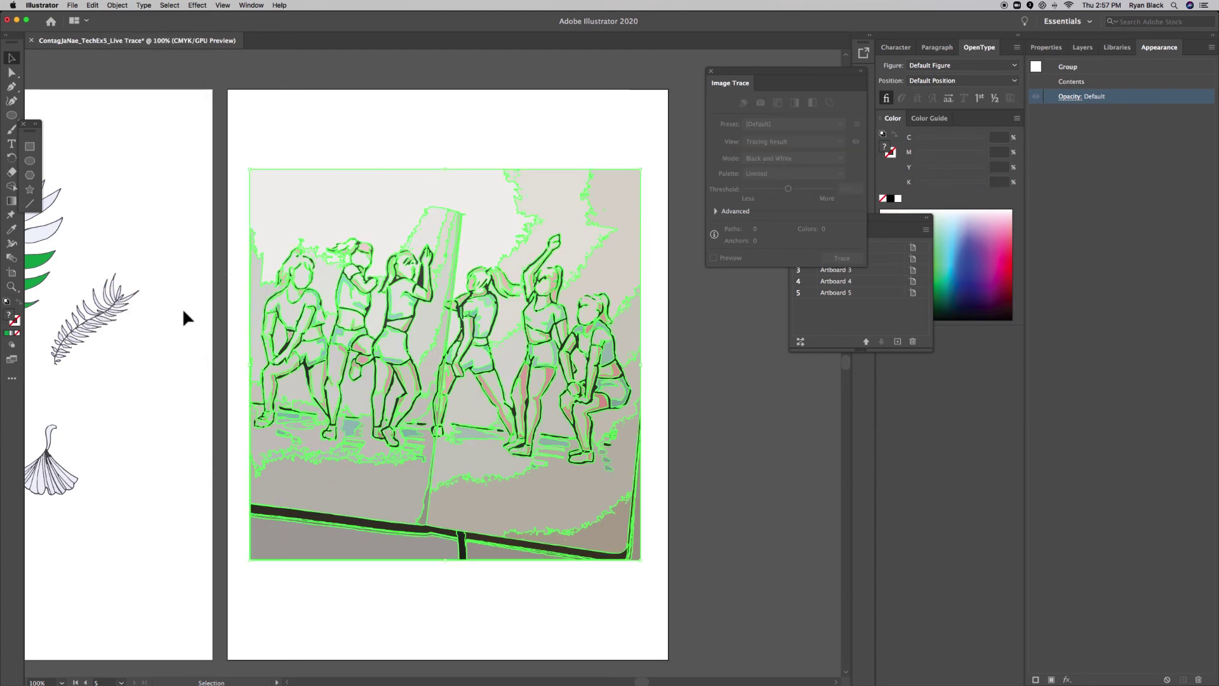
pyautogui.click(315, 150)
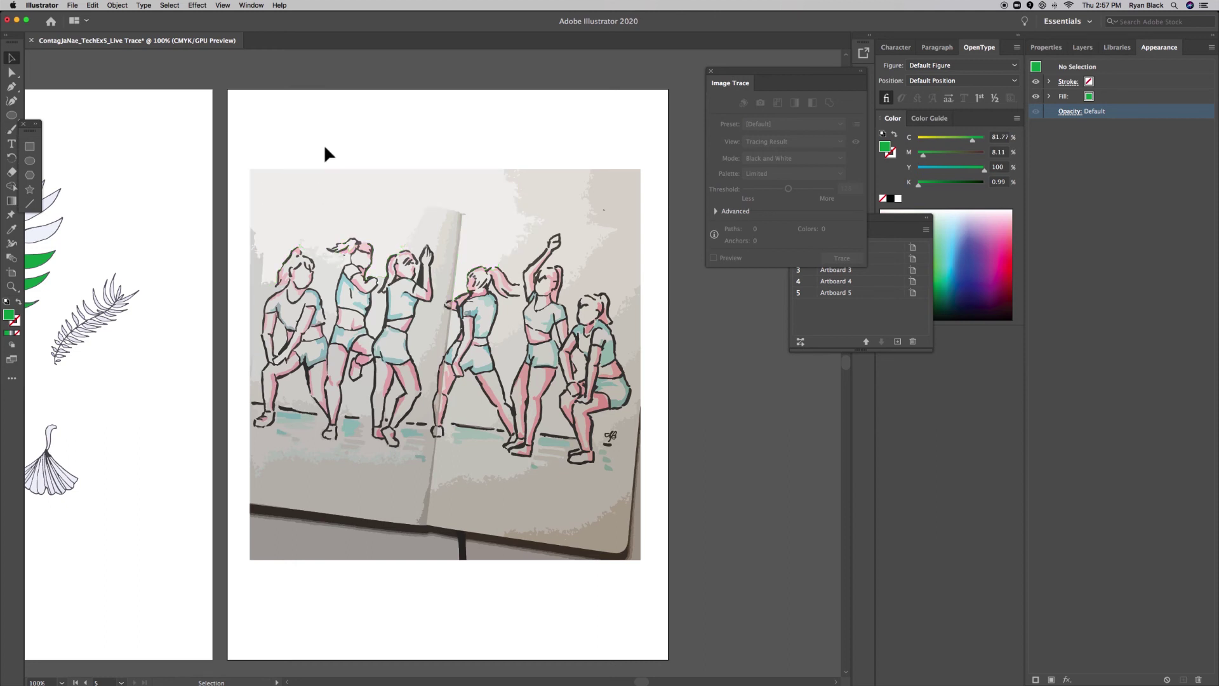
# - Delete the top-left, upper-right and right-edge background paths and scattered specks
pyautogui.press('a')
pyautogui.click(330, 185)
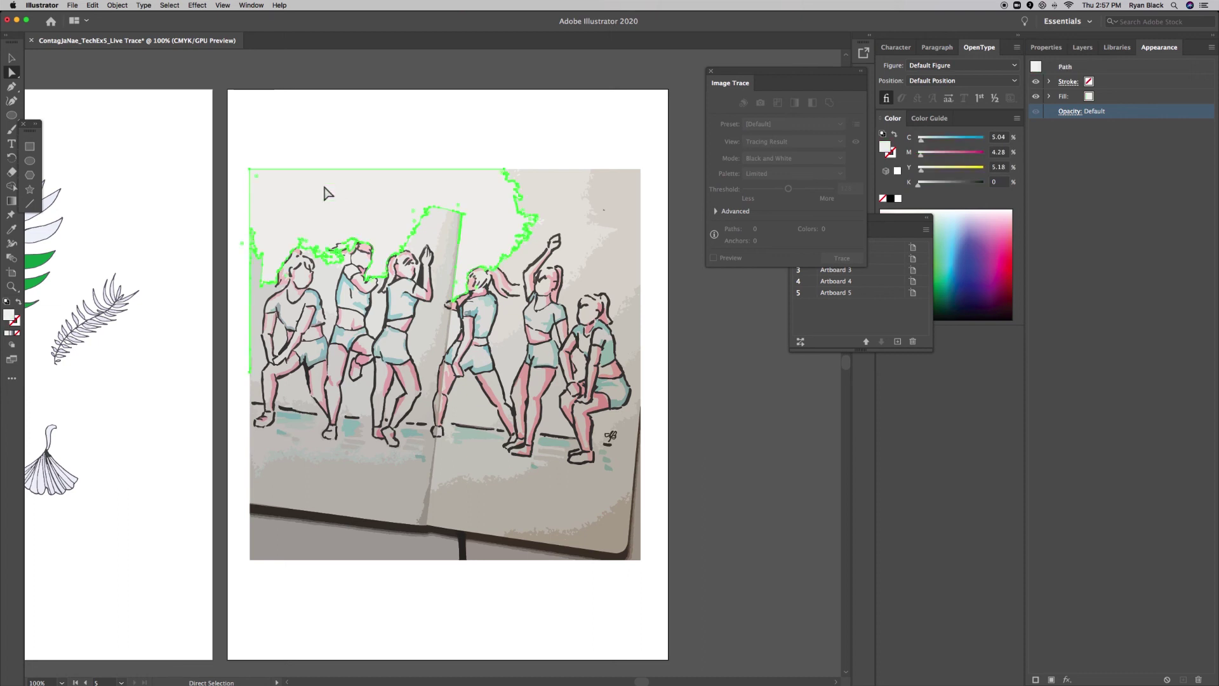
pyautogui.press('Delete')
pyautogui.click(541, 211)
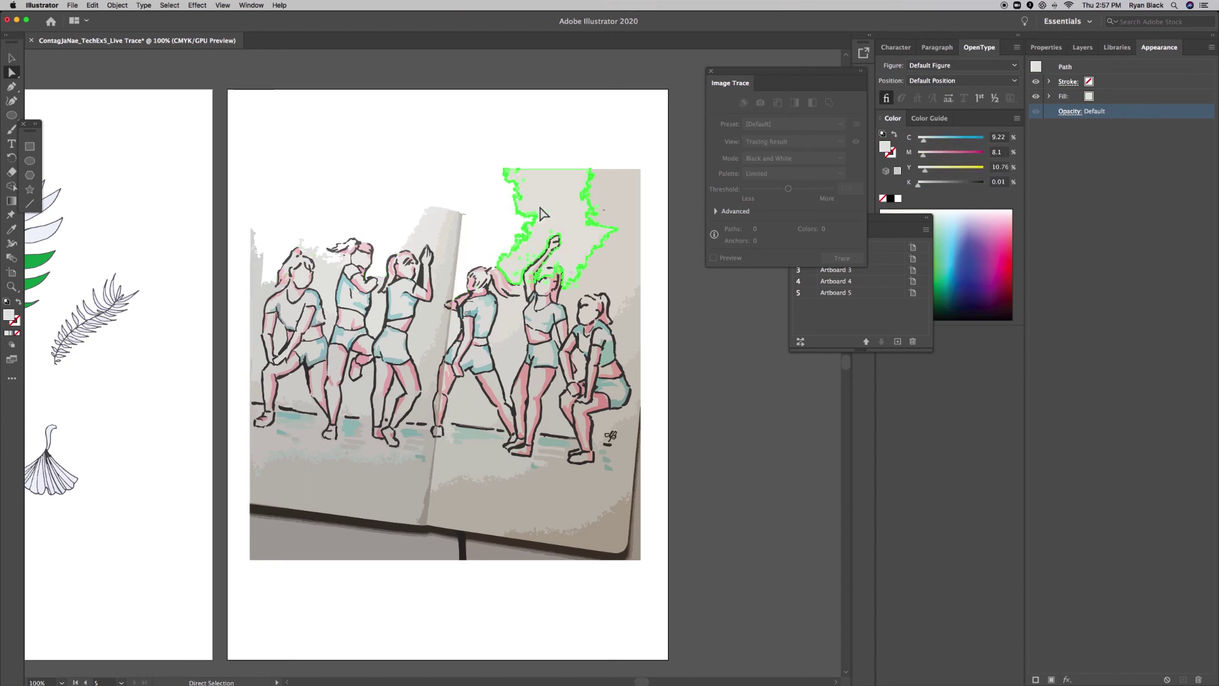
pyautogui.press('Delete')
pyautogui.click(601, 198)
pyautogui.press('Delete')
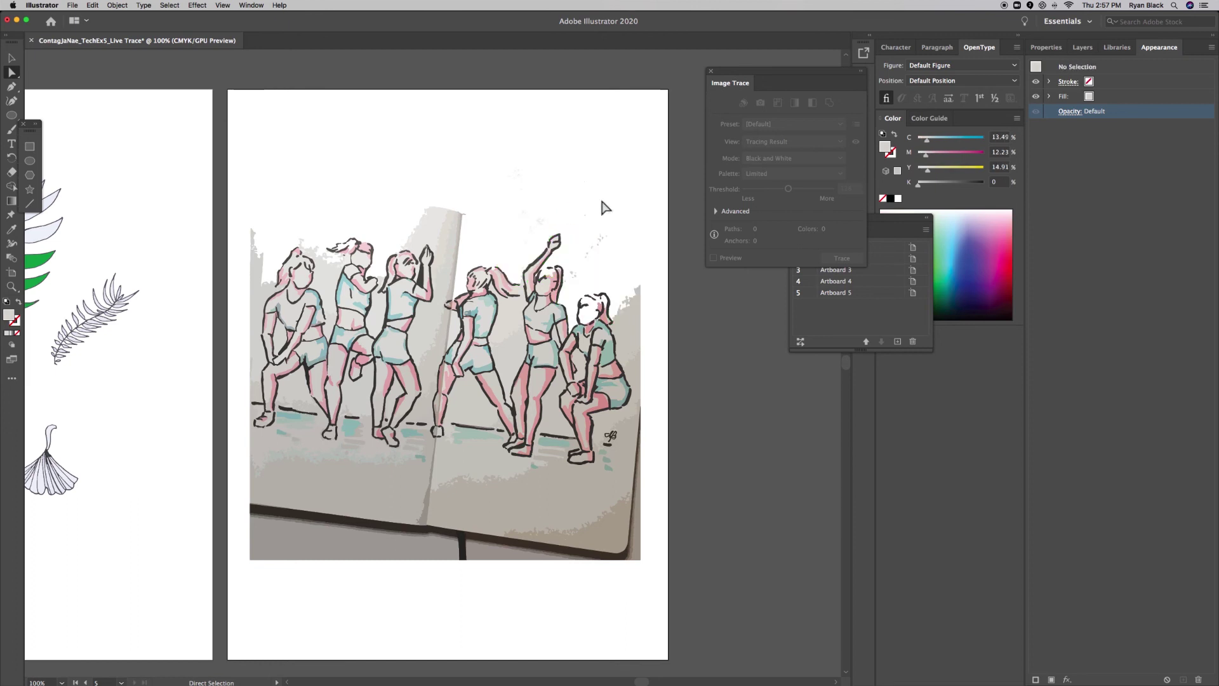
pyautogui.click(542, 242)
pyautogui.press('Delete')
pyautogui.click(530, 249)
pyautogui.press('Delete')
pyautogui.moveTo(581, 184); pyautogui.dragTo(610, 265)
pyautogui.press('Delete')
# - Delete the grey fragments along the right edge and bottom edge of the tracing
pyautogui.click(635, 334)
pyautogui.press('Delete')
pyautogui.click(636, 414)
pyautogui.press('Delete')
pyautogui.click(629, 469)
pyautogui.press('Delete')
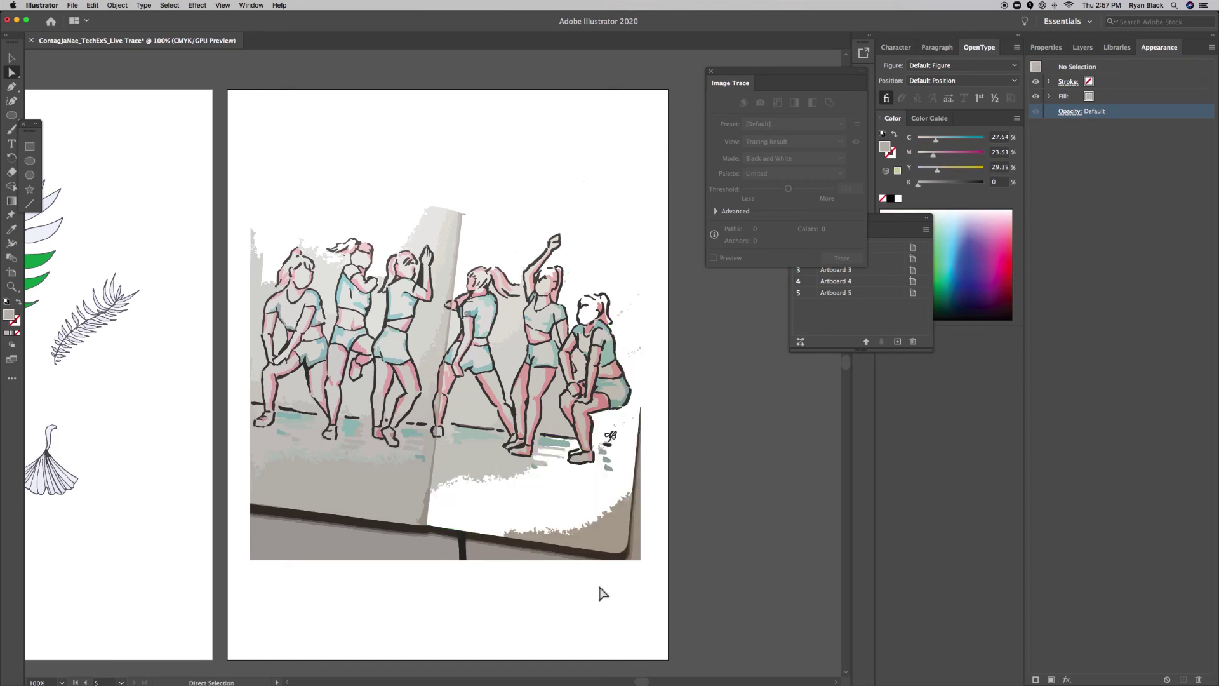
pyautogui.click(606, 547)
pyautogui.press('Delete')
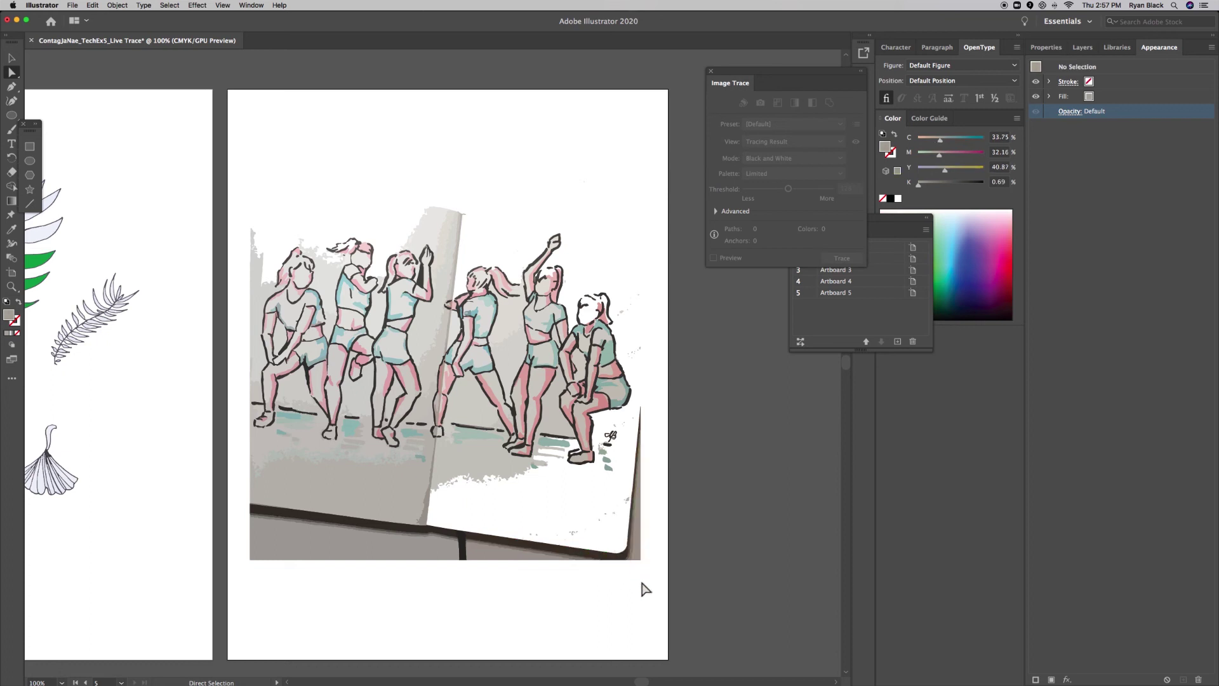
pyautogui.click(626, 432)
pyautogui.press('Delete')
pyautogui.press('Delete')
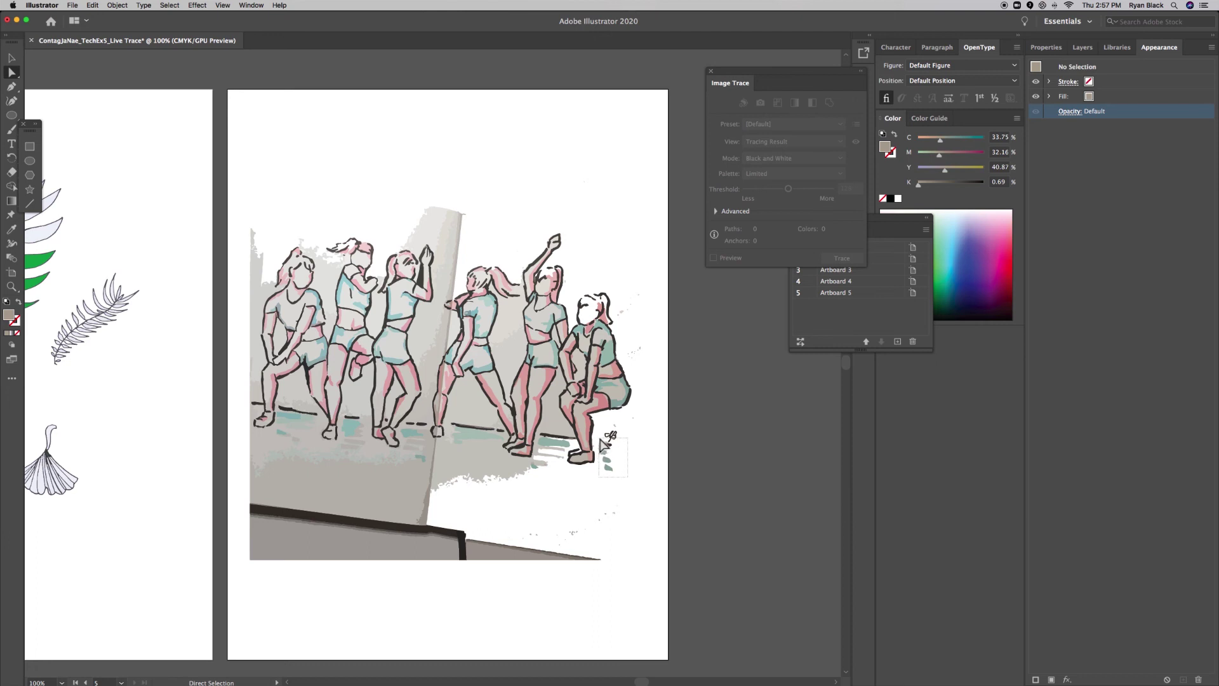
pyautogui.click(606, 438)
pyautogui.press('Delete')
pyautogui.moveTo(599, 529); pyautogui.dragTo(422, 604)
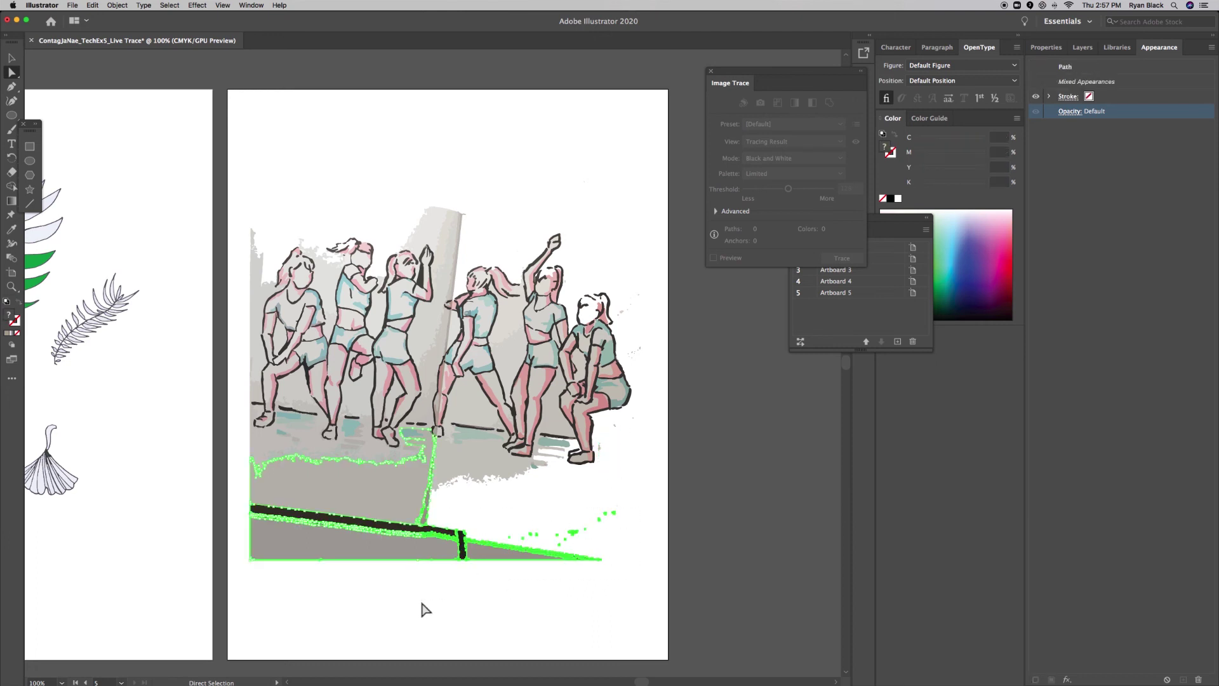
pyautogui.press('Delete')
pyautogui.press('Delete')
# - Delete the grey ground patches under the feet and between the dancers' legs
pyautogui.click(455, 457)
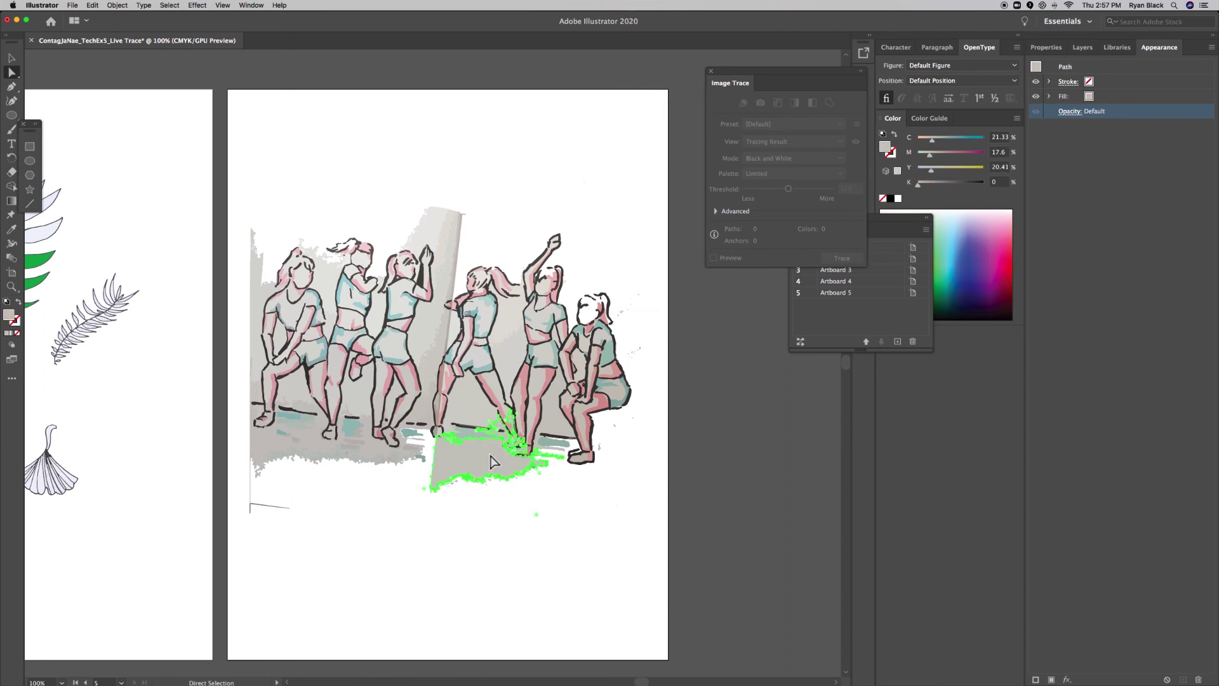
pyautogui.press('Delete')
pyautogui.click(470, 421)
pyautogui.press('Delete')
pyautogui.click(473, 409)
pyautogui.press('Delete')
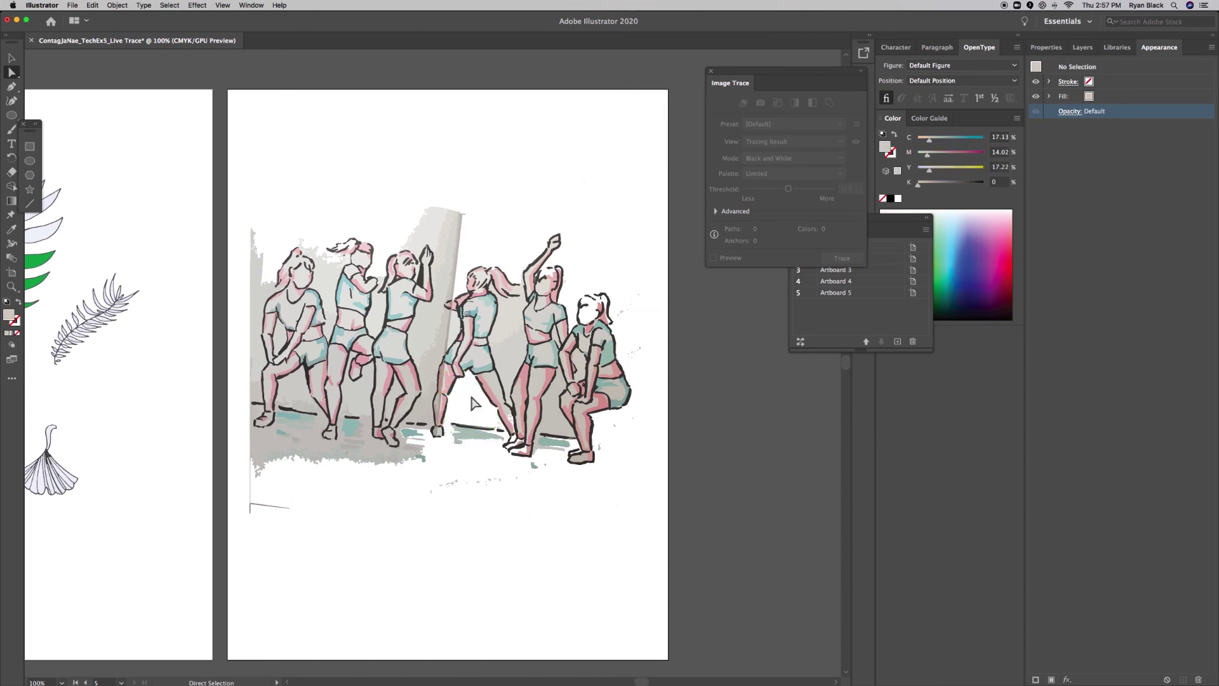
pyautogui.click(511, 362)
pyautogui.press('Delete')
pyautogui.click(512, 331)
pyautogui.press('Delete')
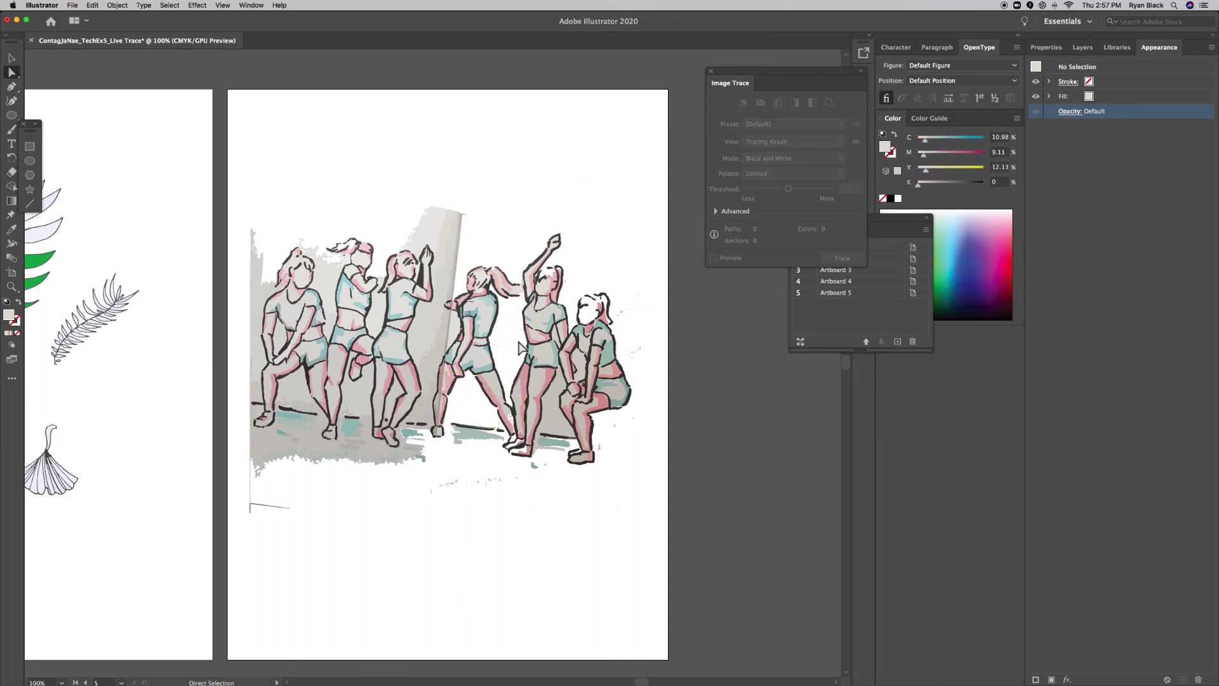
pyautogui.click(497, 351)
pyautogui.press('Delete')
pyautogui.click(553, 424)
pyautogui.press('Delete')
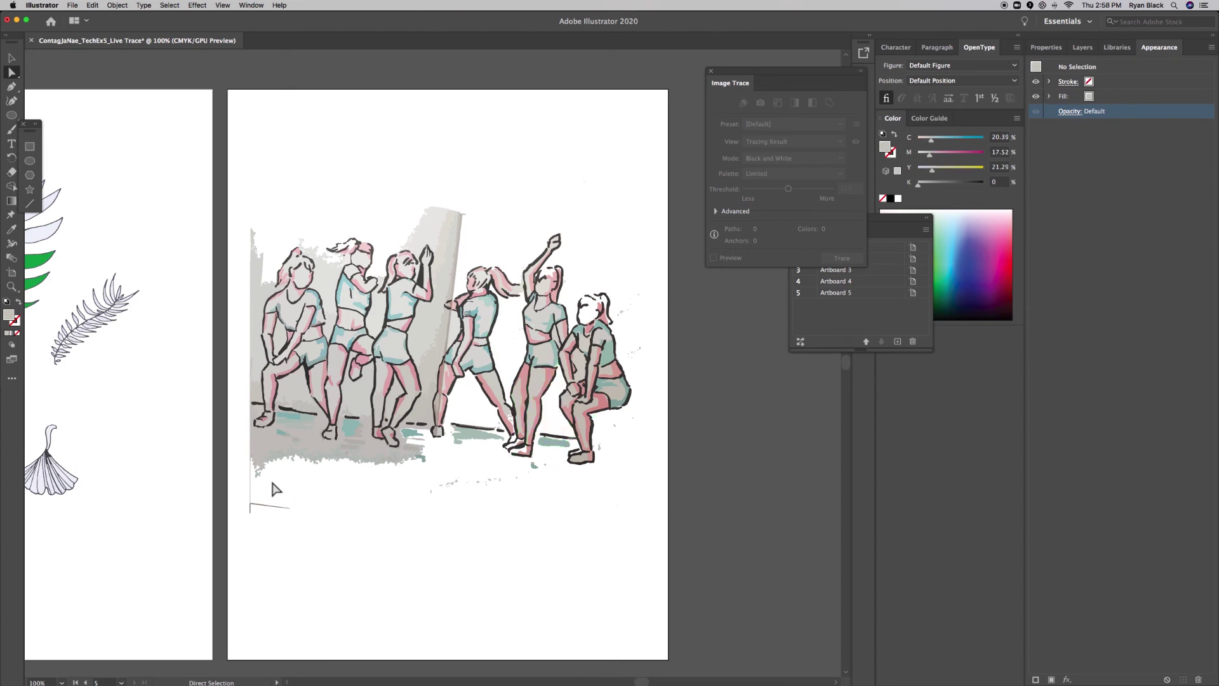
pyautogui.click(265, 451)
pyautogui.press('Delete')
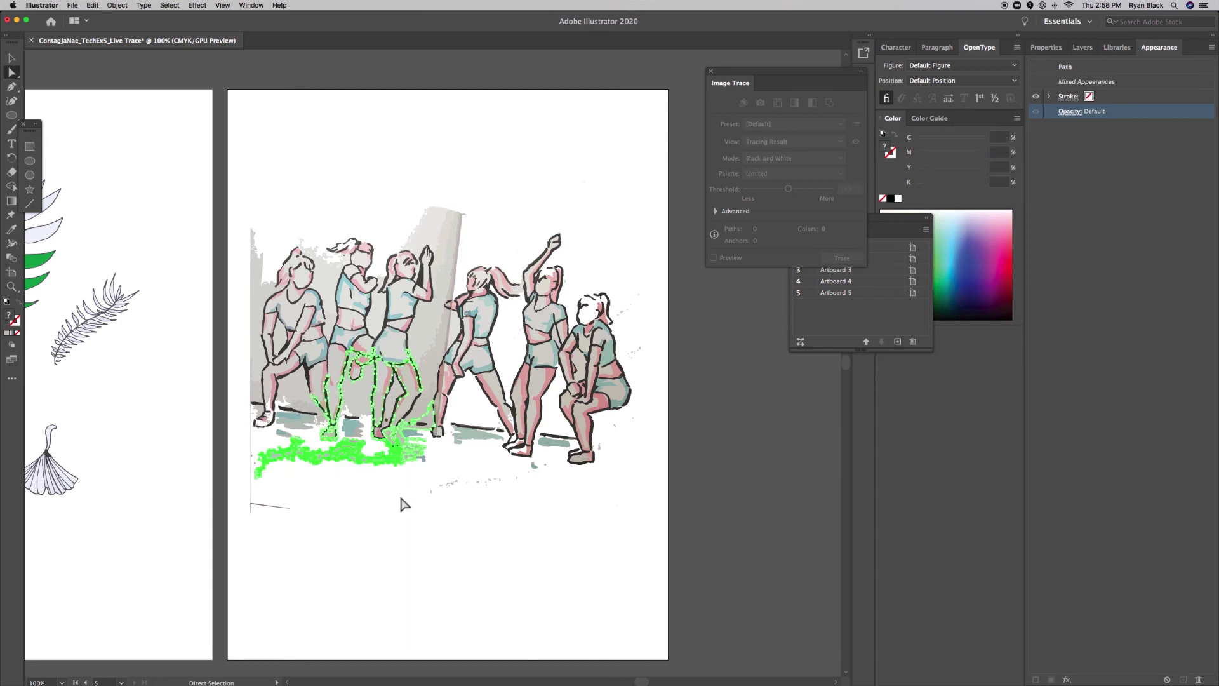
# - Delete the remaining ground speckles, lower-left fragments and the left-edge grey strip
pyautogui.click(280, 470)
pyautogui.press('Delete')
pyautogui.click(252, 467)
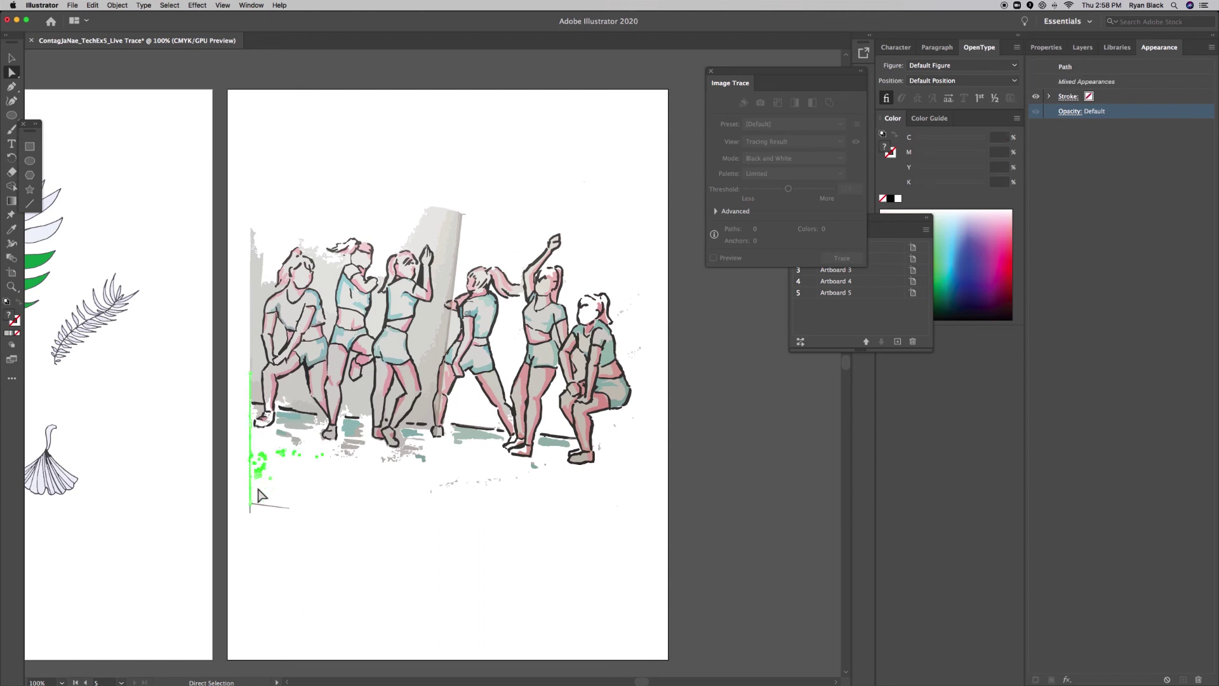
pyautogui.press('Delete')
pyautogui.click(239, 504)
pyautogui.press('Delete')
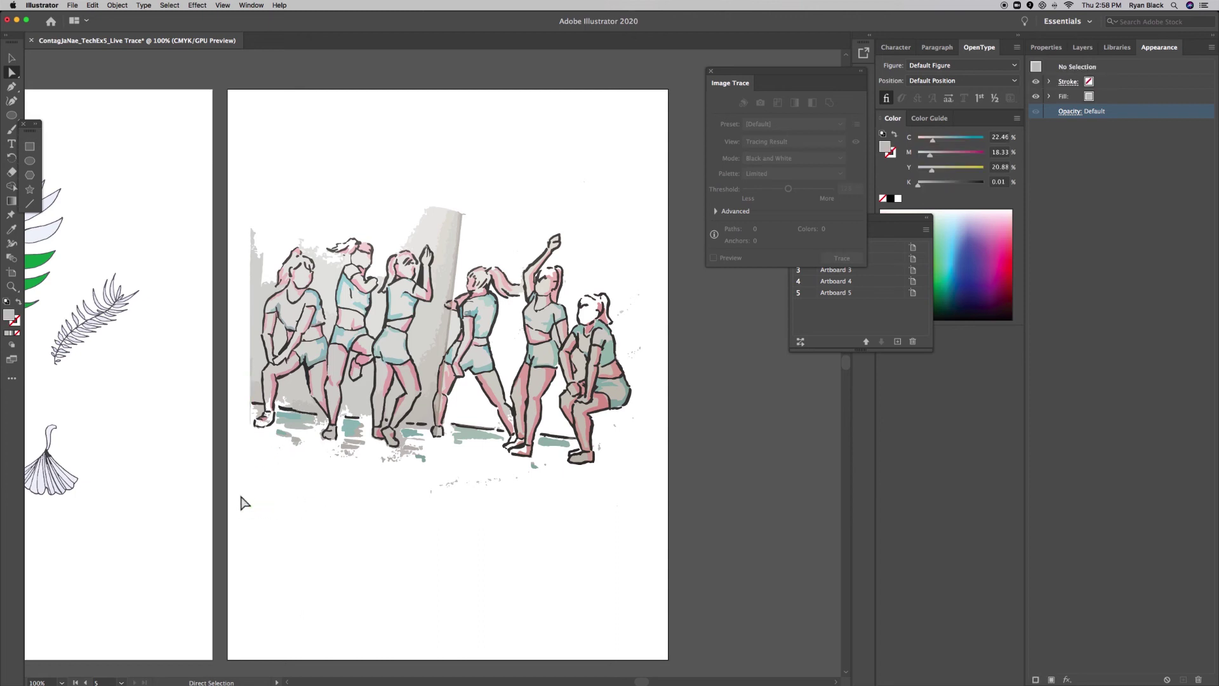
pyautogui.click(256, 292)
pyautogui.press('Delete')
# - Remove the grey patches behind the dancers and the column strip pieces beside the fourth dancer
pyautogui.click(321, 283)
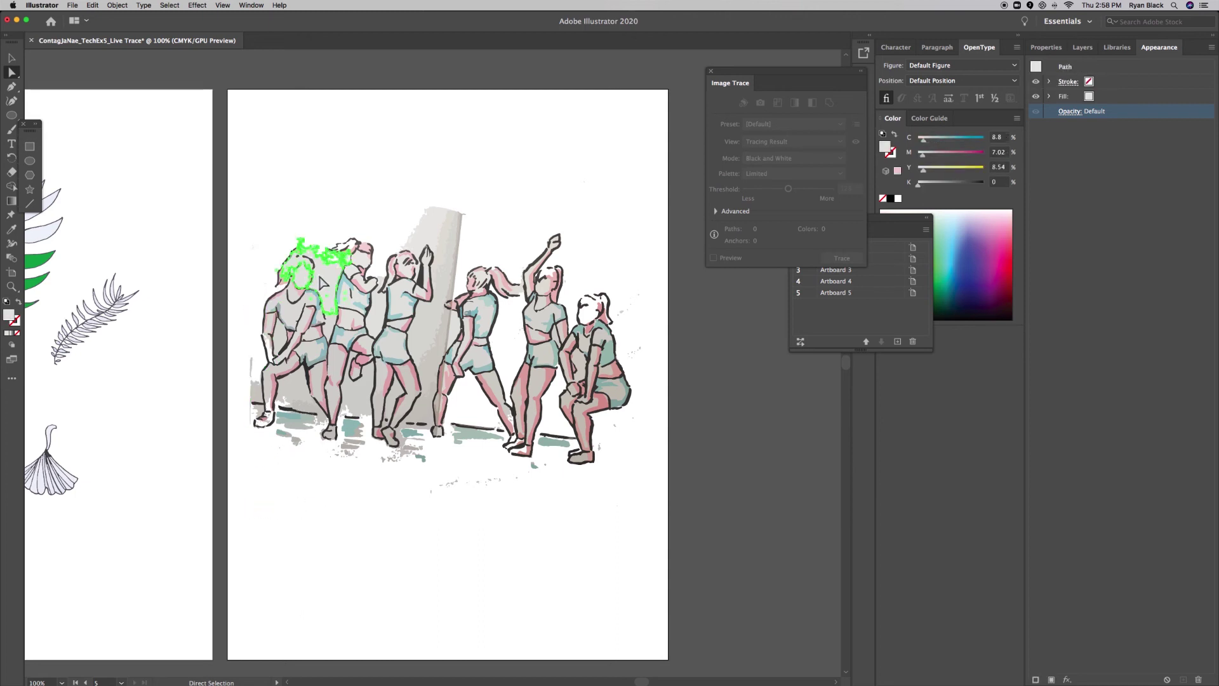
pyautogui.press('Delete')
pyautogui.click(431, 236)
pyautogui.press('Delete')
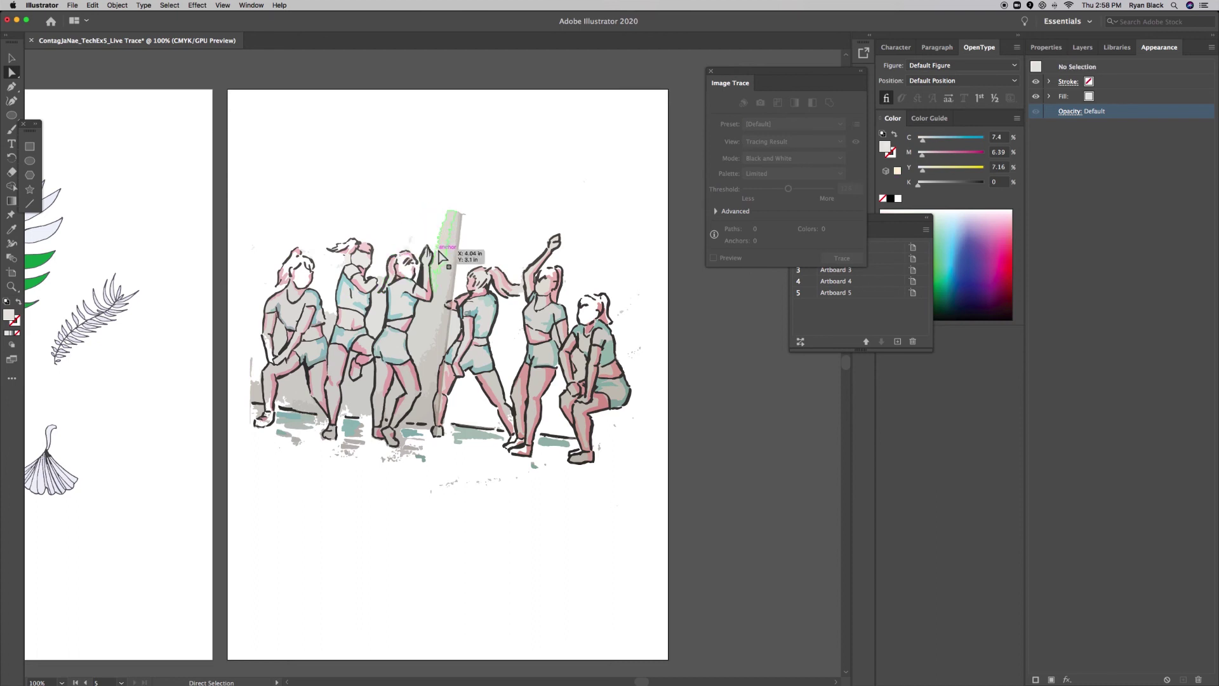
pyautogui.click(445, 258)
pyautogui.press('Delete')
pyautogui.click(452, 267)
pyautogui.press('Delete')
pyautogui.click(445, 254)
pyautogui.press('Delete')
pyautogui.click(445, 352)
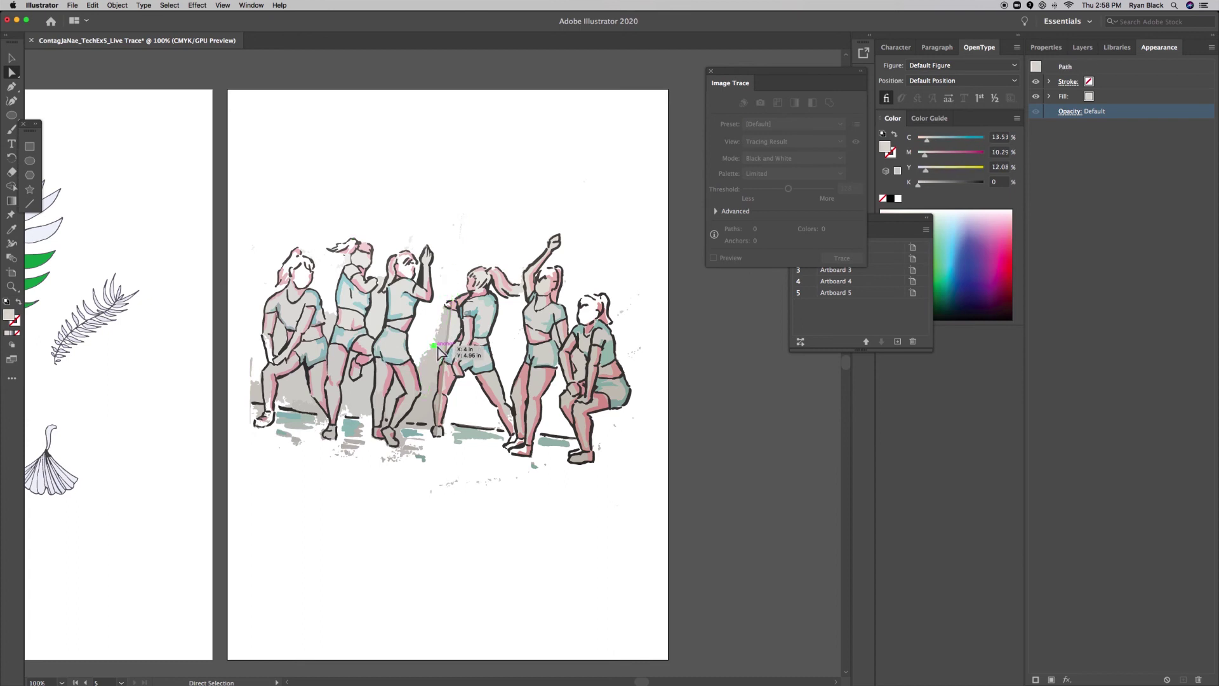
pyautogui.press('Delete')
pyautogui.click(419, 400)
pyautogui.press('Delete')
pyautogui.click(426, 420)
pyautogui.press('Delete')
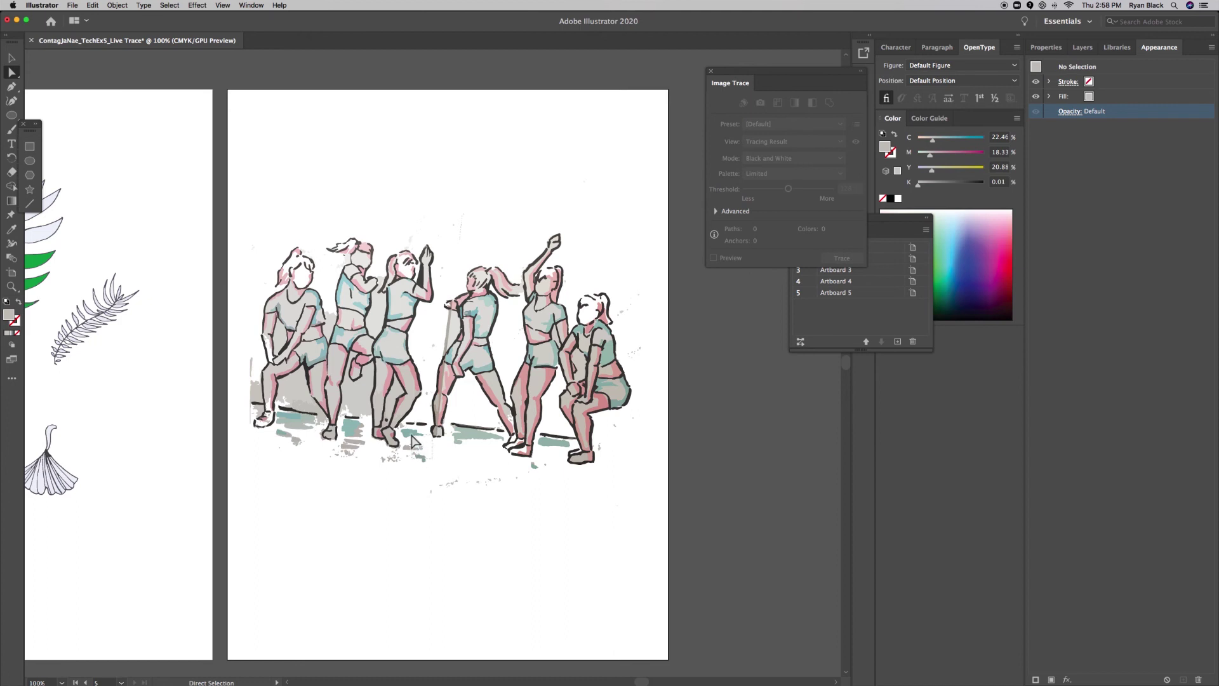
# - Delete the stray fragments below the dancers, then select the left three figures
pyautogui.moveTo(403, 437); pyautogui.dragTo(518, 468)
pyautogui.press('Delete')
pyautogui.press('Delete')
pyautogui.press('Delete')
pyautogui.moveTo(273, 436); pyautogui.dragTo(376, 474)
pyautogui.press('Delete')
pyautogui.click(376, 474)
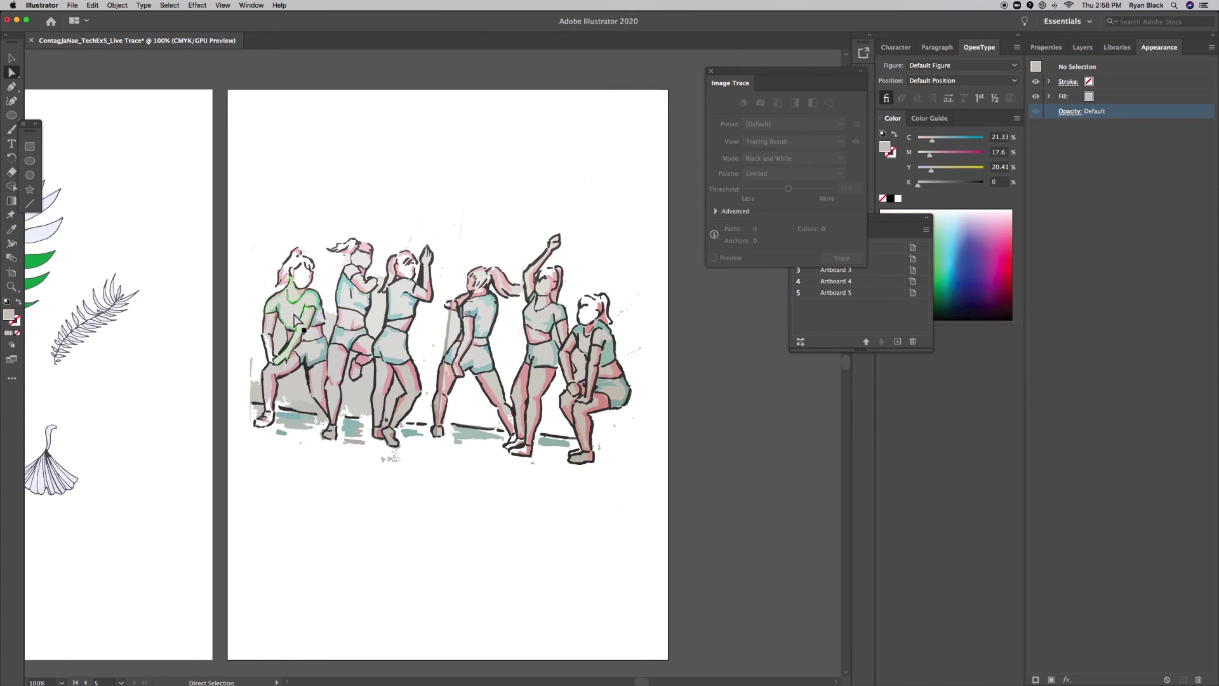
pyautogui.moveTo(264, 218); pyautogui.dragTo(431, 495)
pyautogui.moveTo(432, 487)
pyautogui.mouseDown()
pyautogui.moveTo(334, 369)
pyautogui.moveTo(348, 259)
pyautogui.moveTo(289, 225)
pyautogui.mouseUp()
pyautogui.click(401, 485)
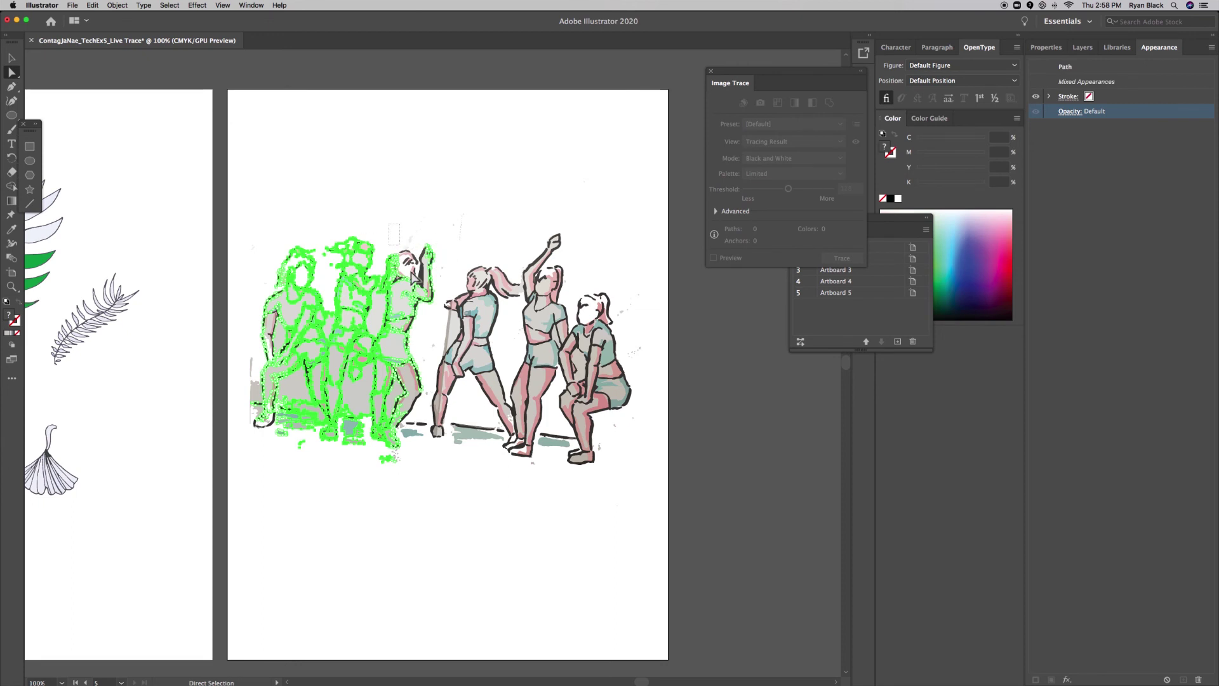
pyautogui.click(419, 294)
pyautogui.moveTo(273, 195); pyautogui.dragTo(424, 510)
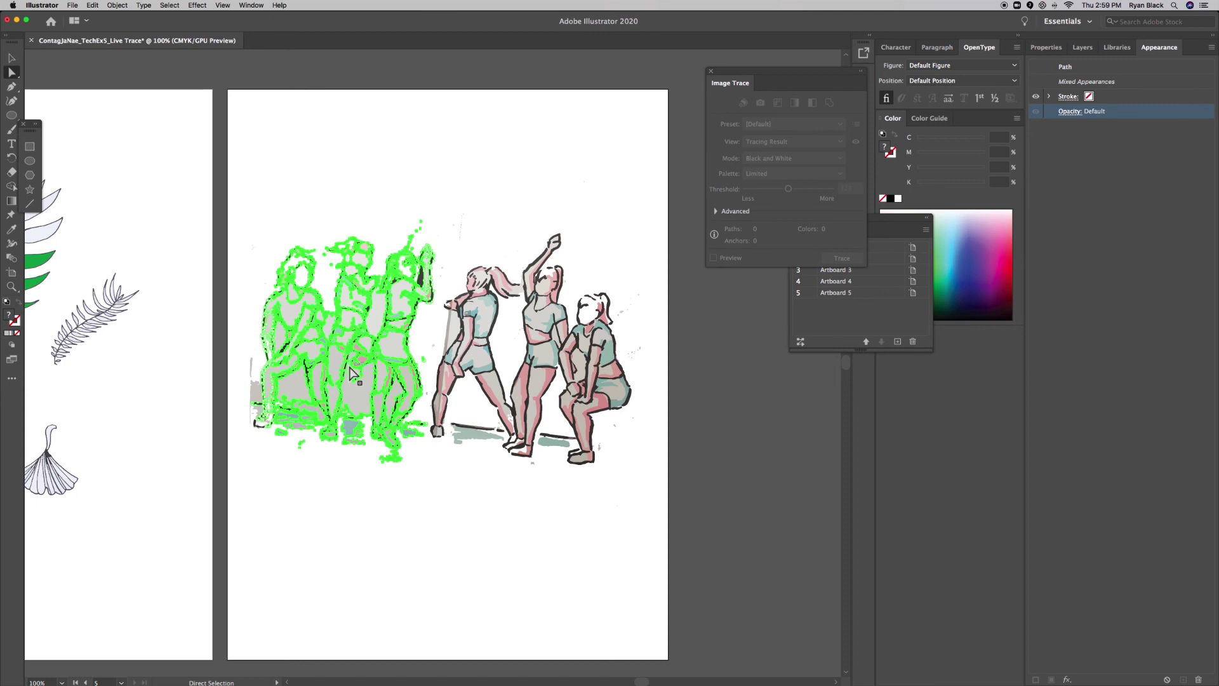
pyautogui.press('v')
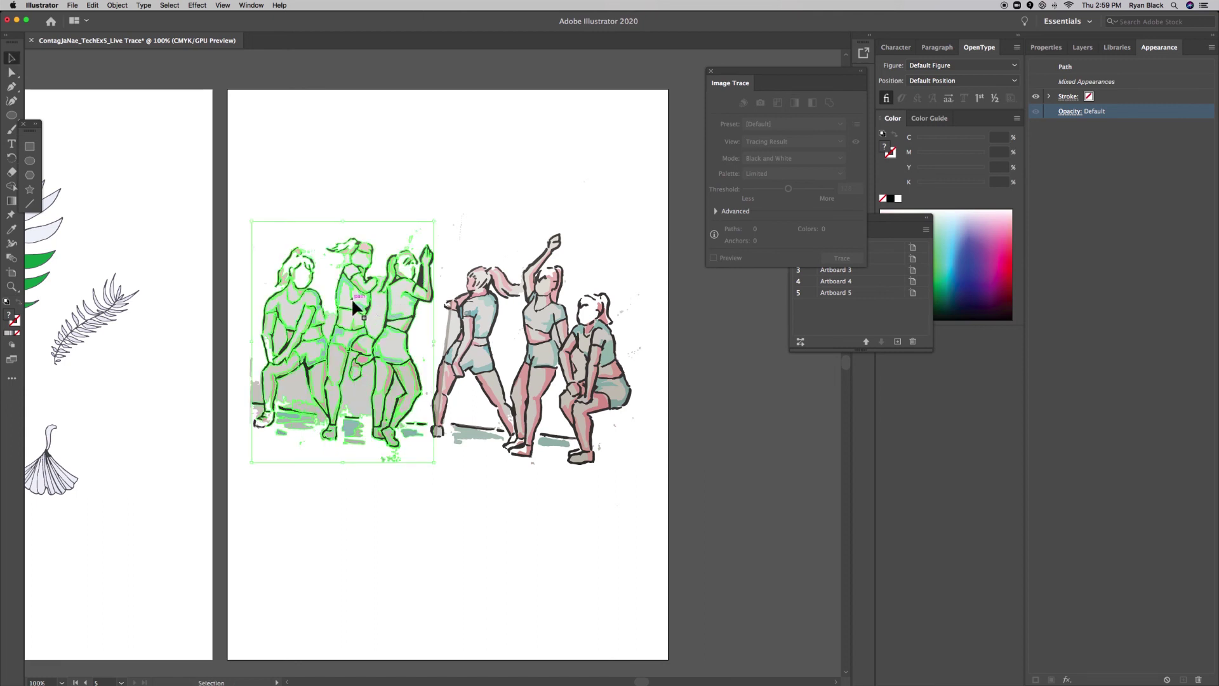
pyautogui.moveTo(346, 309)
pyautogui.mouseDown()
pyautogui.moveTo(326, 262)
pyautogui.moveTo(346, 263)
pyautogui.mouseUp()
pyautogui.press('super+z')
pyautogui.moveTo(368, 343); pyautogui.dragTo(299, 428)
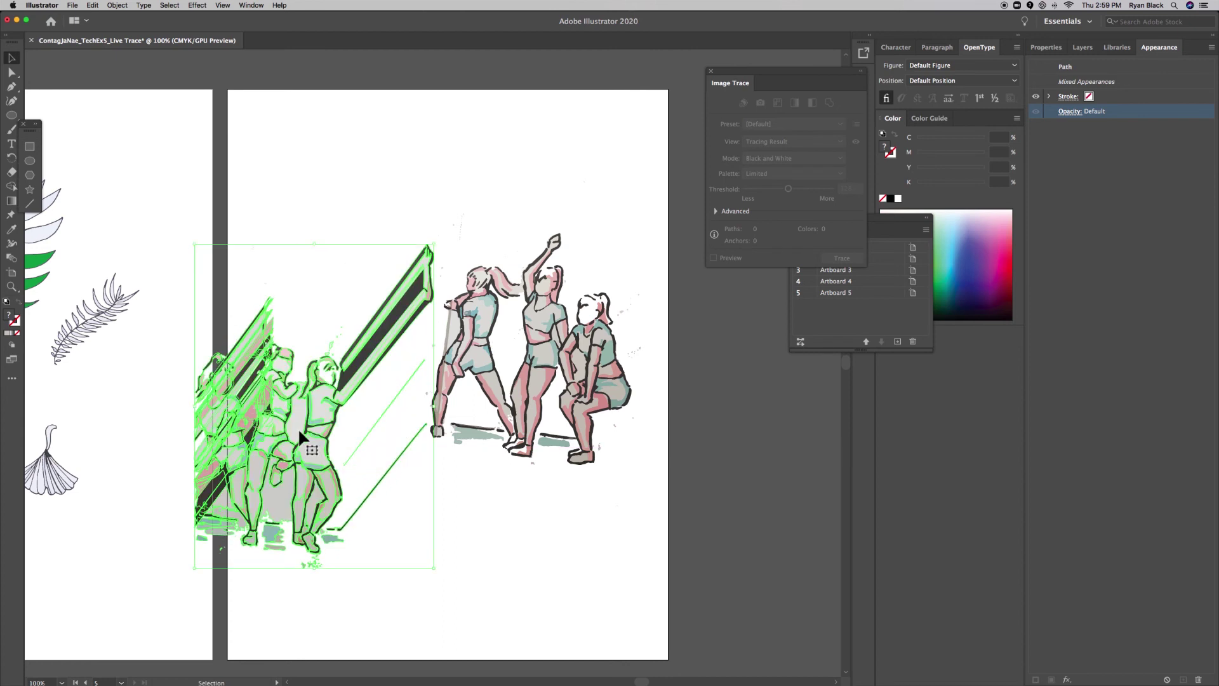
pyautogui.click(505, 552)
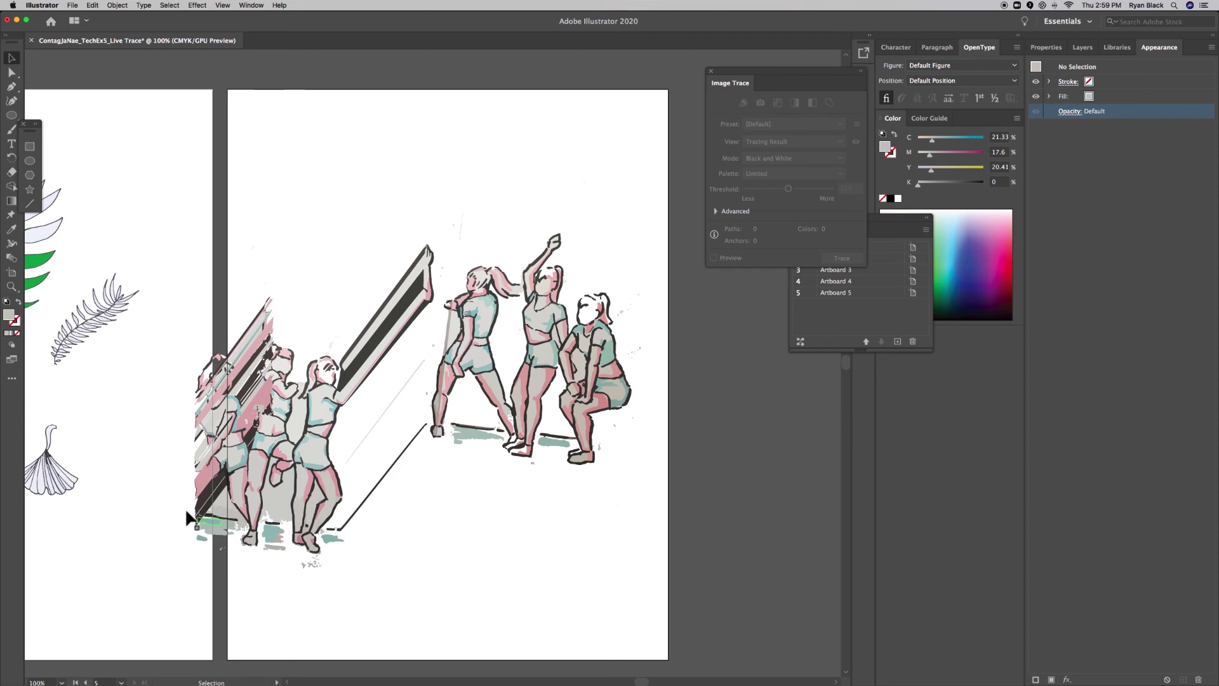
pyautogui.click(289, 410)
pyautogui.click(410, 594)
pyautogui.click(408, 608)
pyautogui.moveTo(386, 599); pyautogui.dragTo(216, 375)
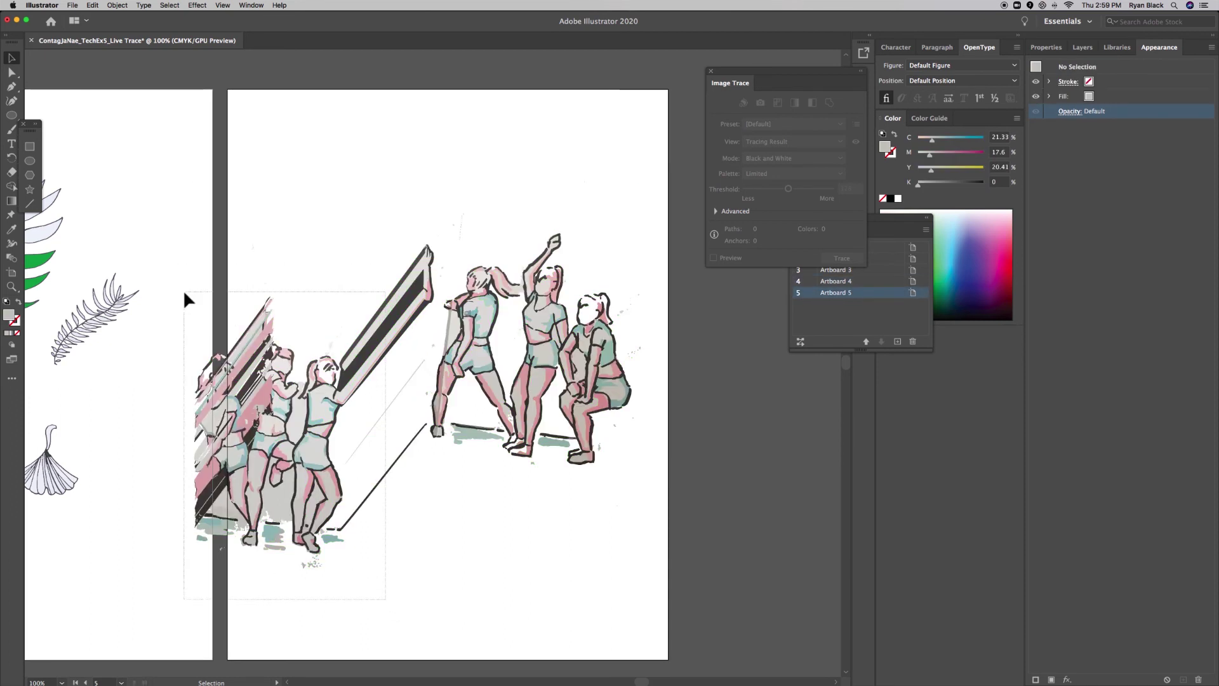
pyautogui.moveTo(183, 290); pyautogui.dragTo(183, 291)
pyautogui.click(266, 552)
pyautogui.press('a')
pyautogui.moveTo(196, 292); pyautogui.dragTo(357, 567)
pyautogui.moveTo(290, 514); pyautogui.dragTo(367, 554)
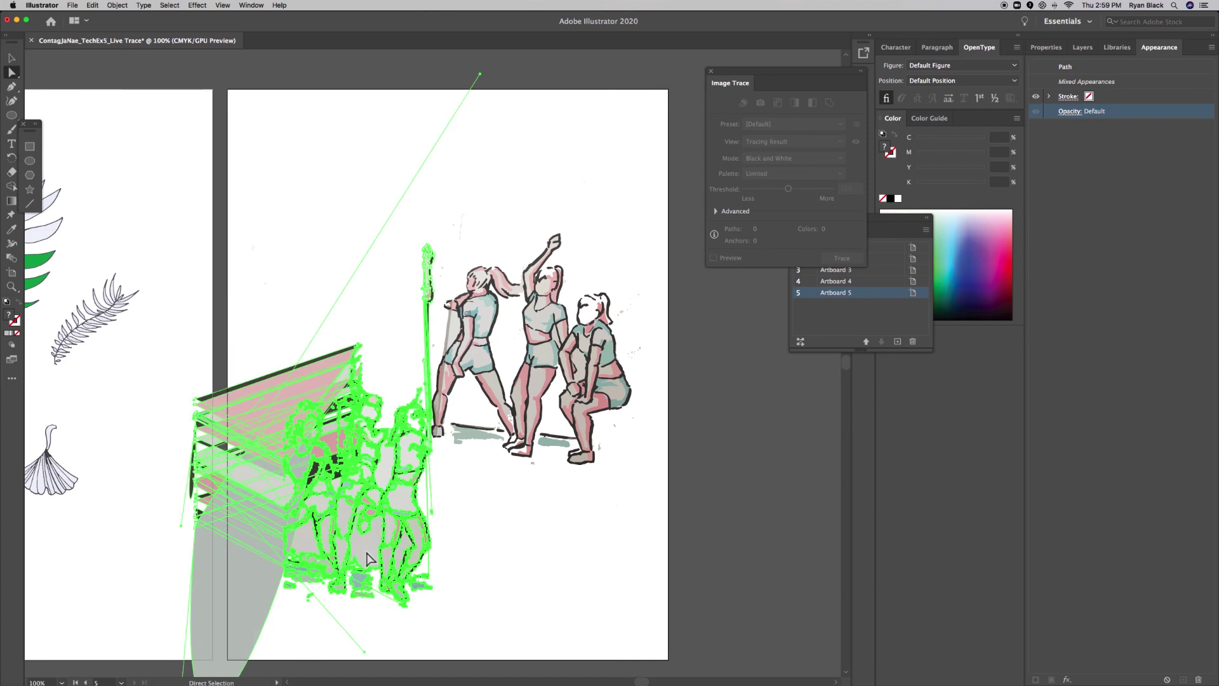
pyautogui.click(476, 545)
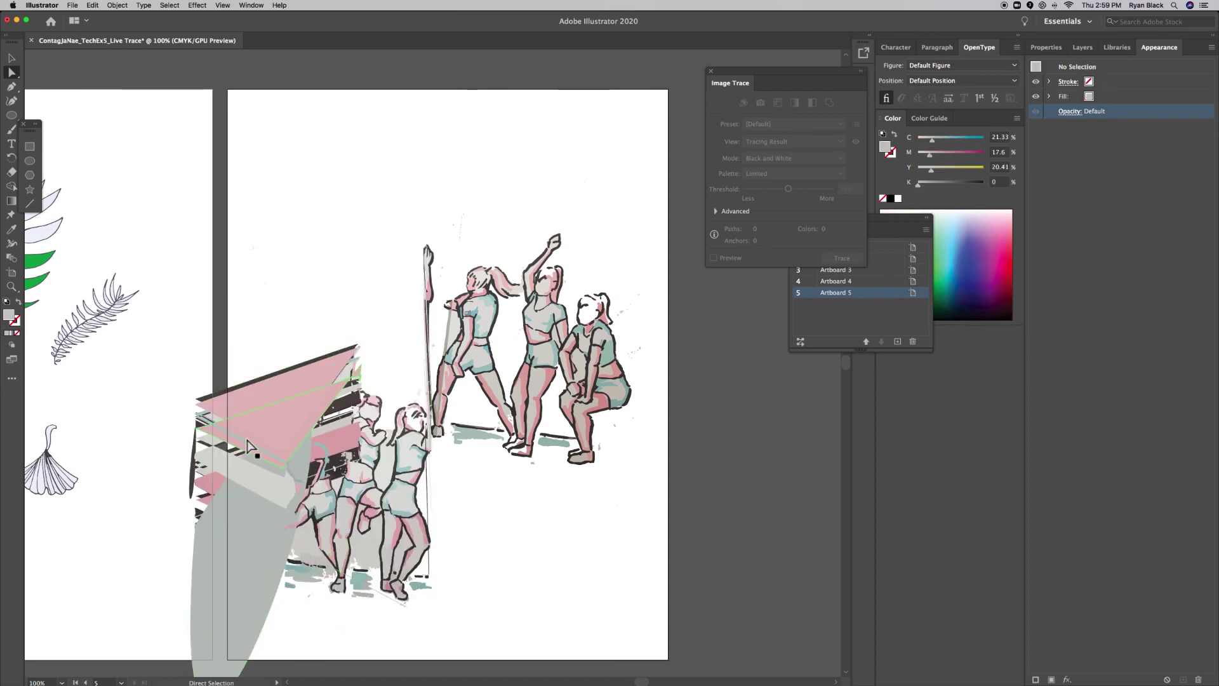
pyautogui.click(215, 485)
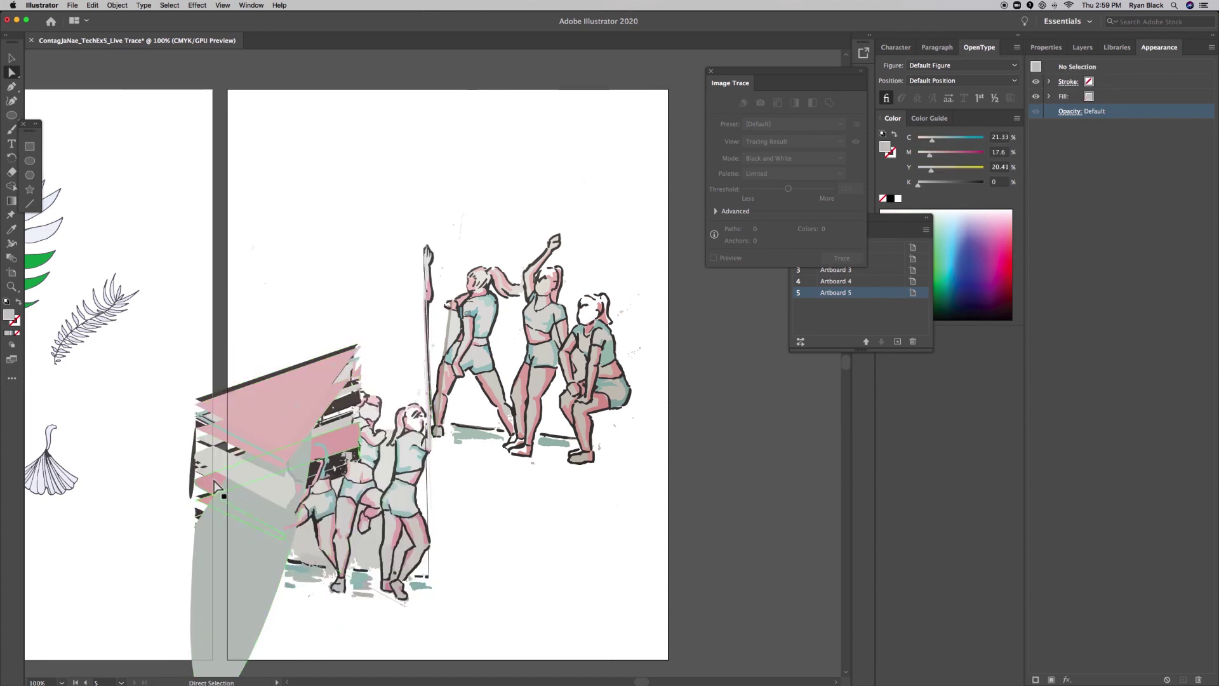
pyautogui.click(253, 434)
pyautogui.moveTo(253, 433); pyautogui.dragTo(254, 437)
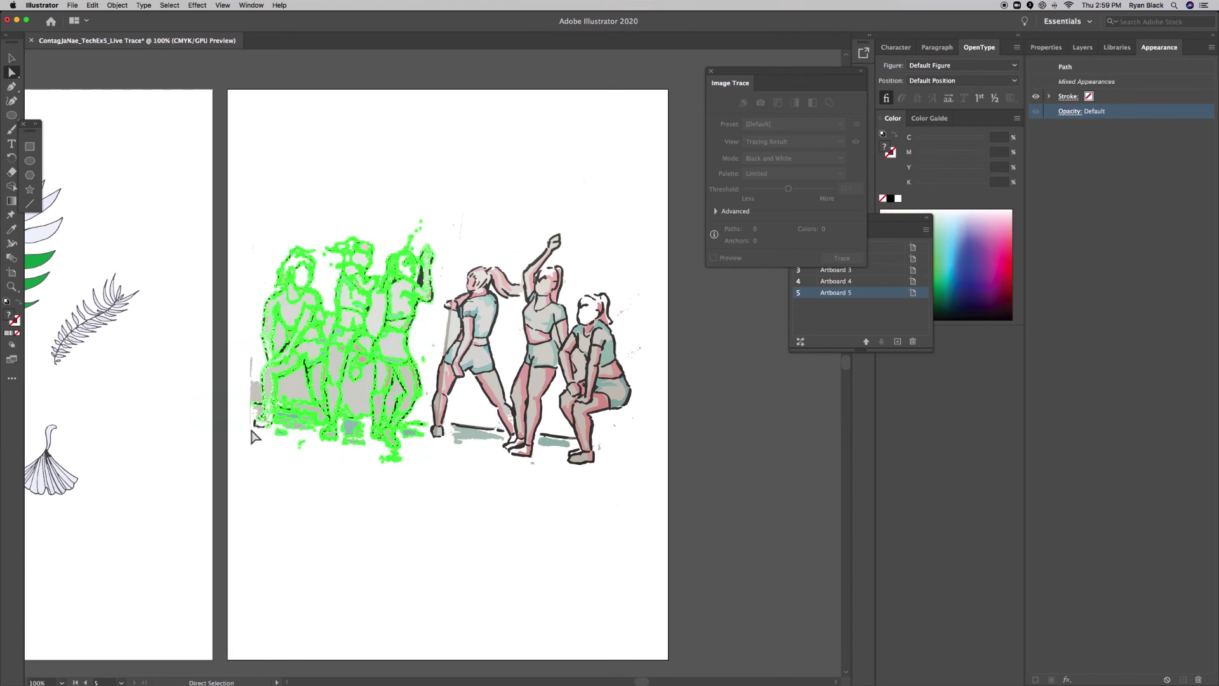
pyautogui.click(357, 514)
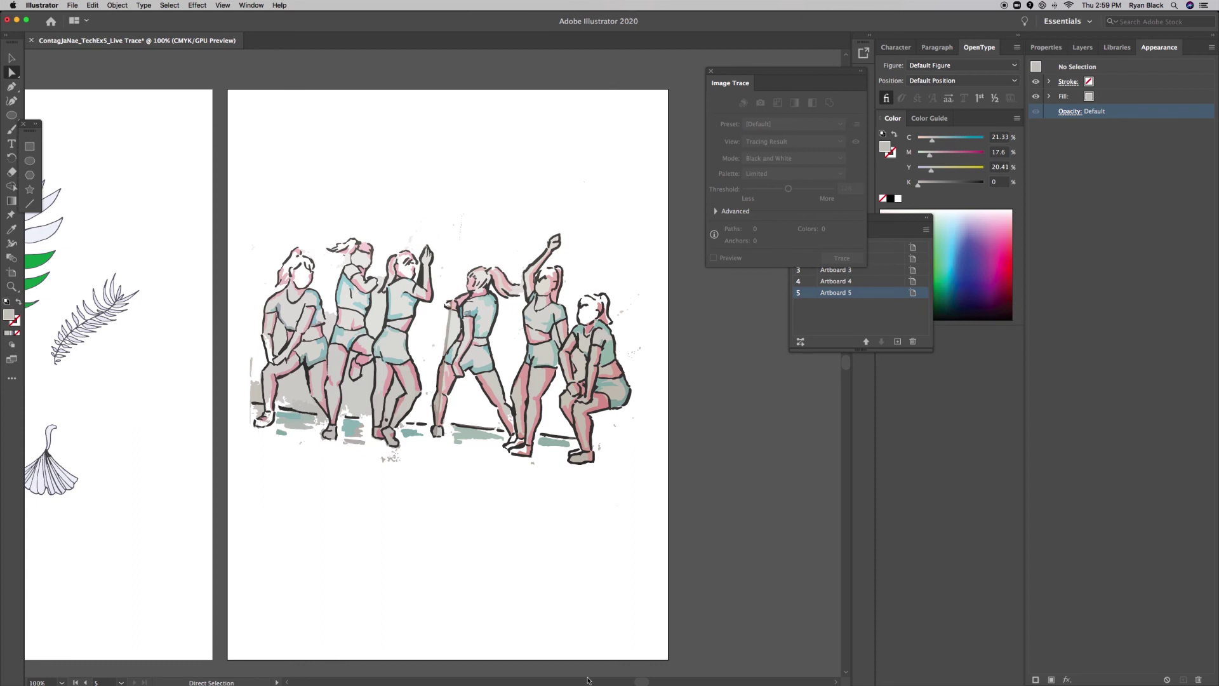
# - Shift all the leaf artwork up and left on the fourth artboard
pyautogui.moveTo(638, 683); pyautogui.dragTo(624, 683)
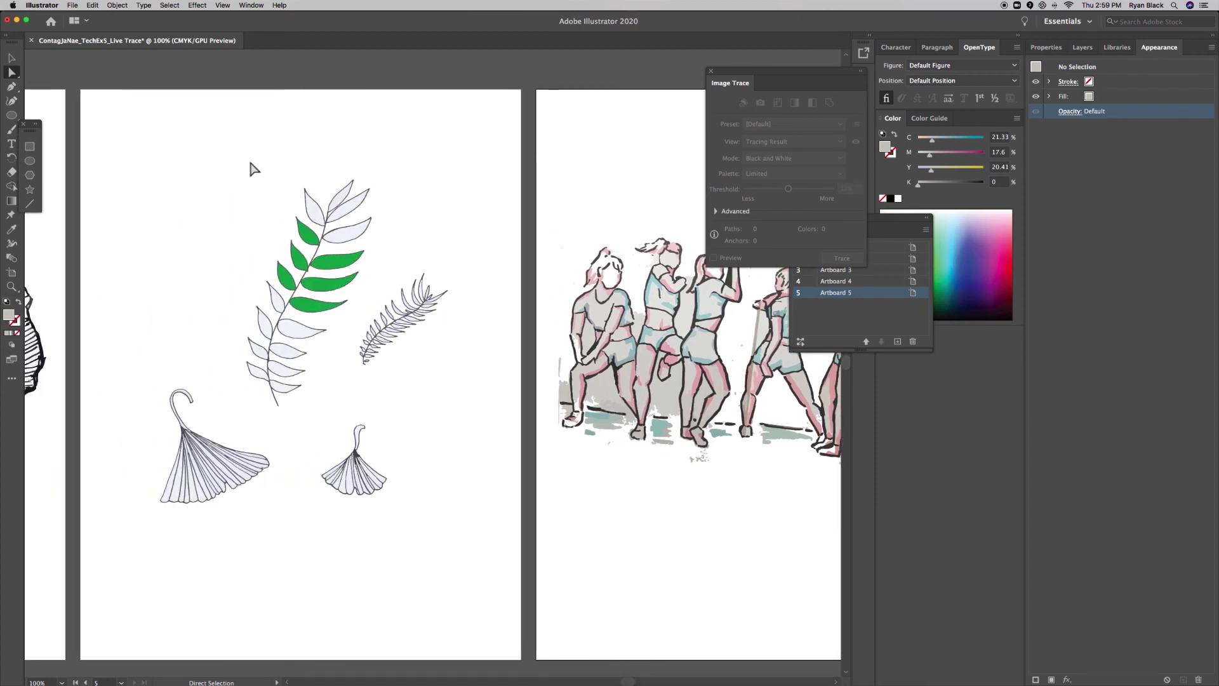
pyautogui.moveTo(248, 157); pyautogui.dragTo(338, 412)
pyautogui.moveTo(305, 307); pyautogui.dragTo(253, 263)
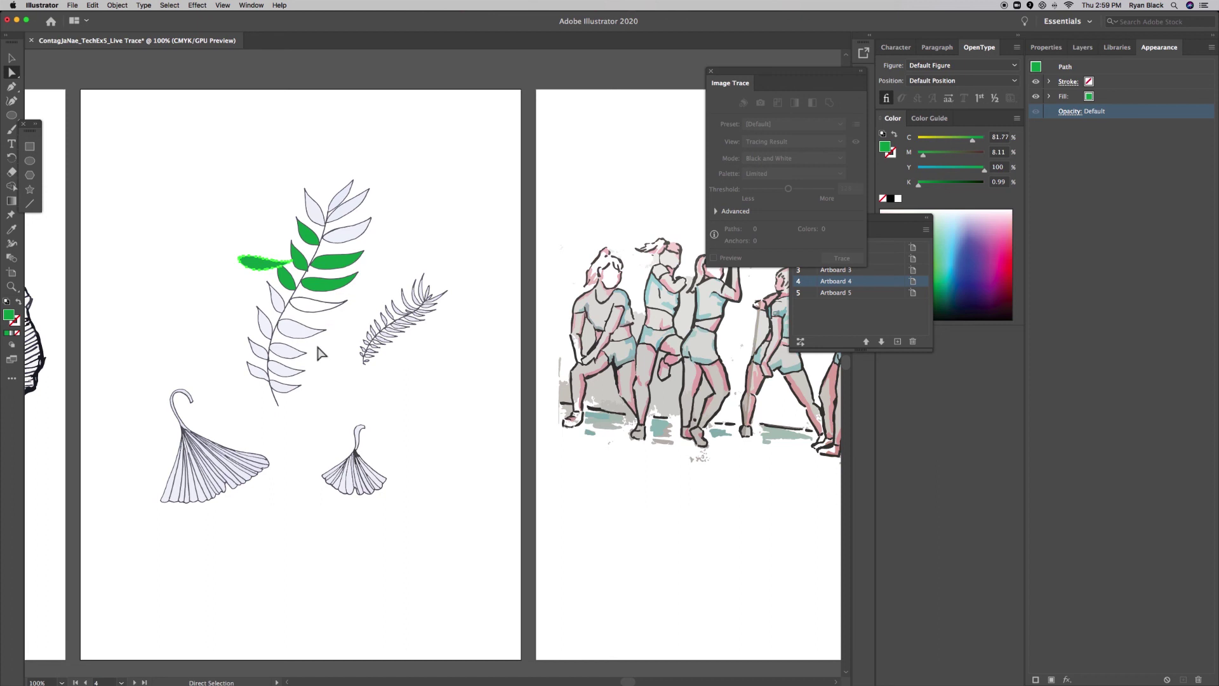
pyautogui.press('super+z')
pyautogui.moveTo(234, 156); pyautogui.dragTo(346, 403)
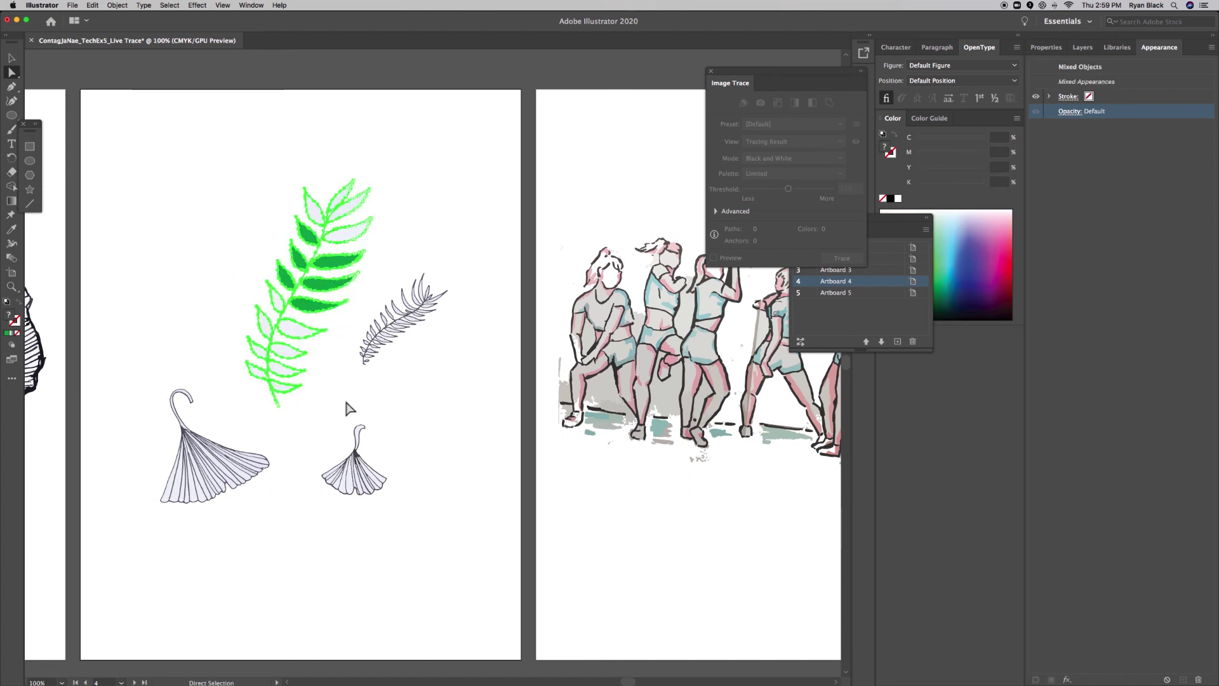
pyautogui.press('v')
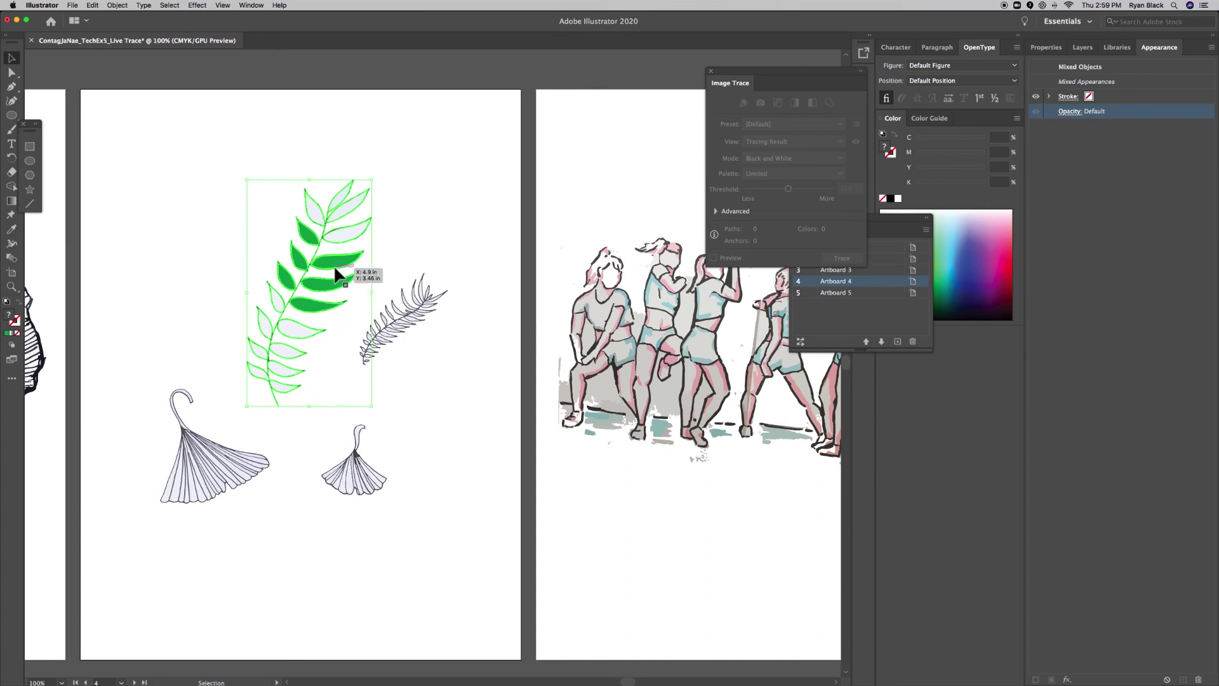
pyautogui.press('super+a')
pyautogui.moveTo(340, 270); pyautogui.dragTo(306, 246)
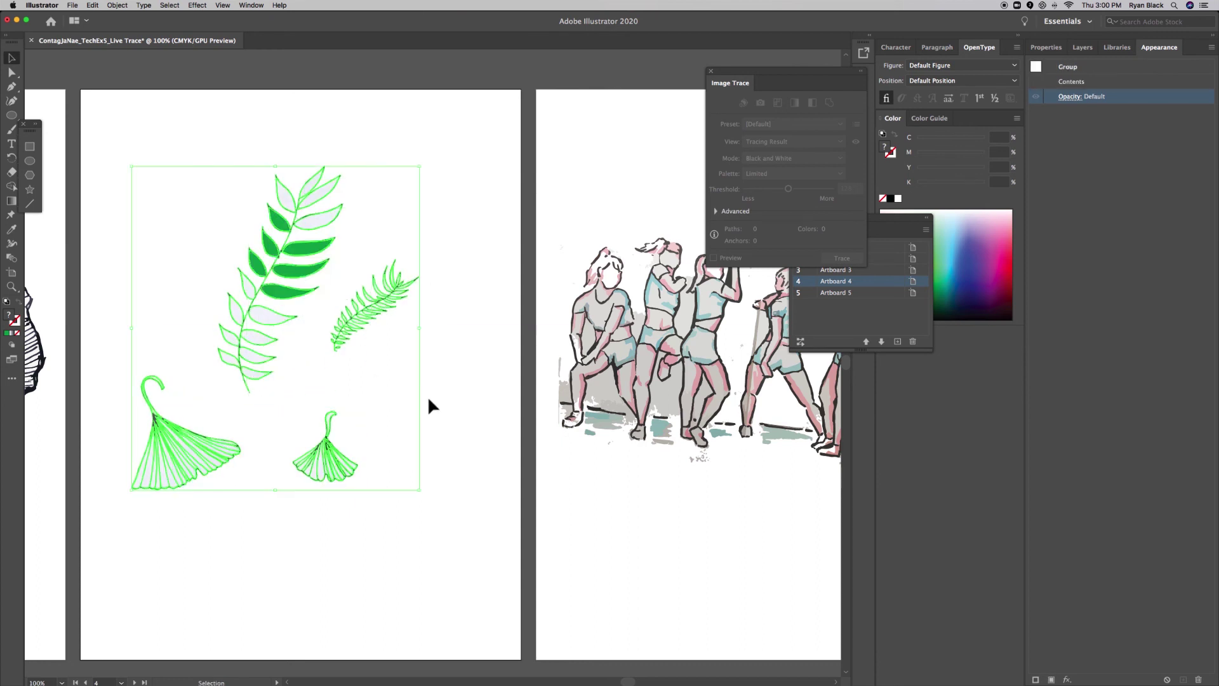
pyautogui.click(459, 406)
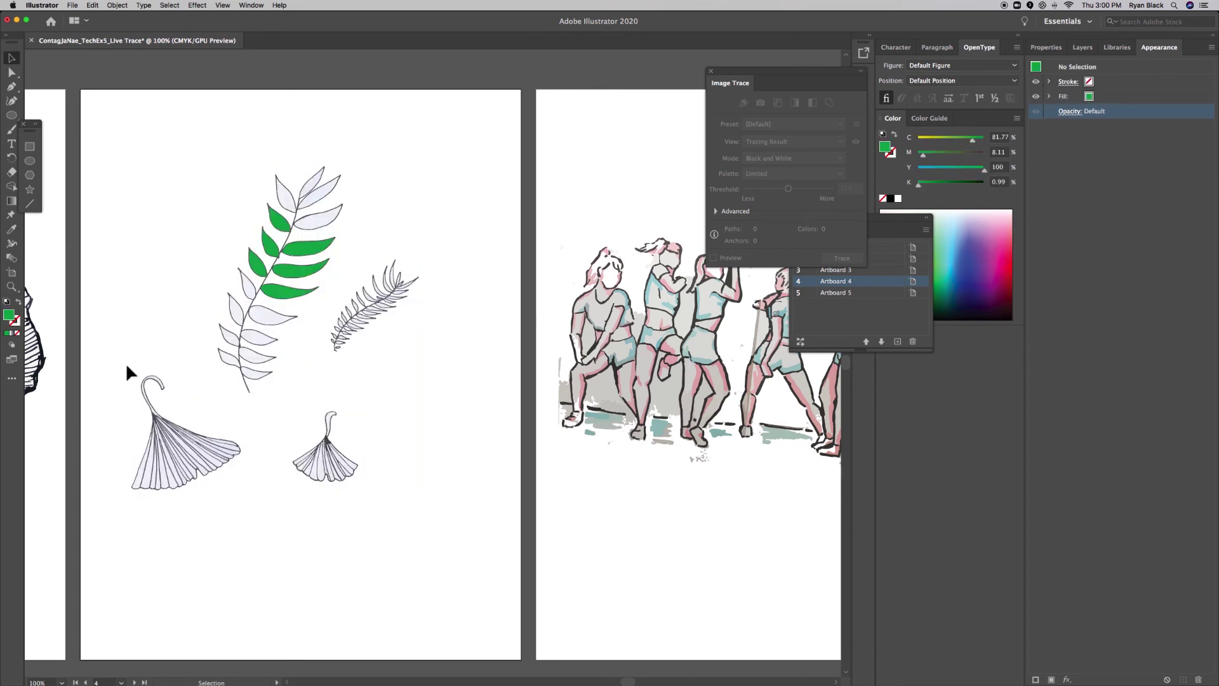
pyautogui.moveTo(140, 389); pyautogui.dragTo(200, 474)
pyautogui.click(200, 558)
pyautogui.moveTo(90, 393); pyautogui.dragTo(90, 393)
pyautogui.click(242, 544)
# - Move the small ginkgo leaf down toward the artboard bottom, undoing trial moves of the large ginkgo
pyautogui.press('a')
pyautogui.moveTo(105, 370); pyautogui.dragTo(206, 510)
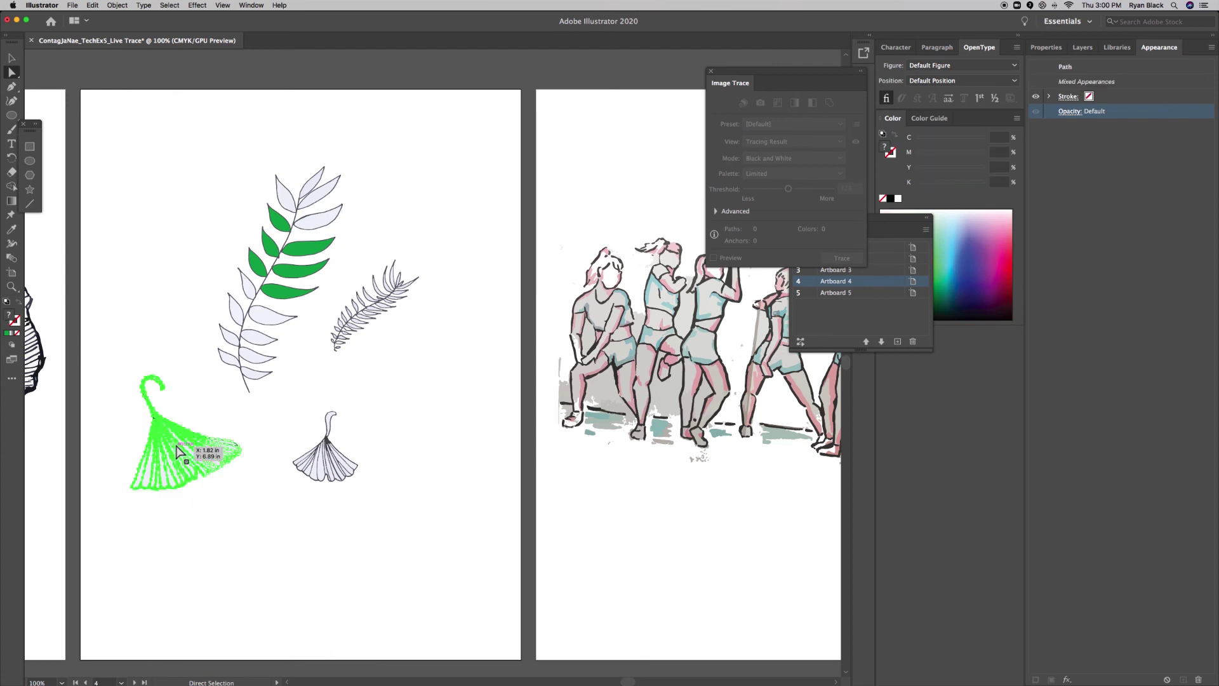
pyautogui.moveTo(168, 434); pyautogui.dragTo(193, 493)
pyautogui.press('super+z')
pyautogui.press('v')
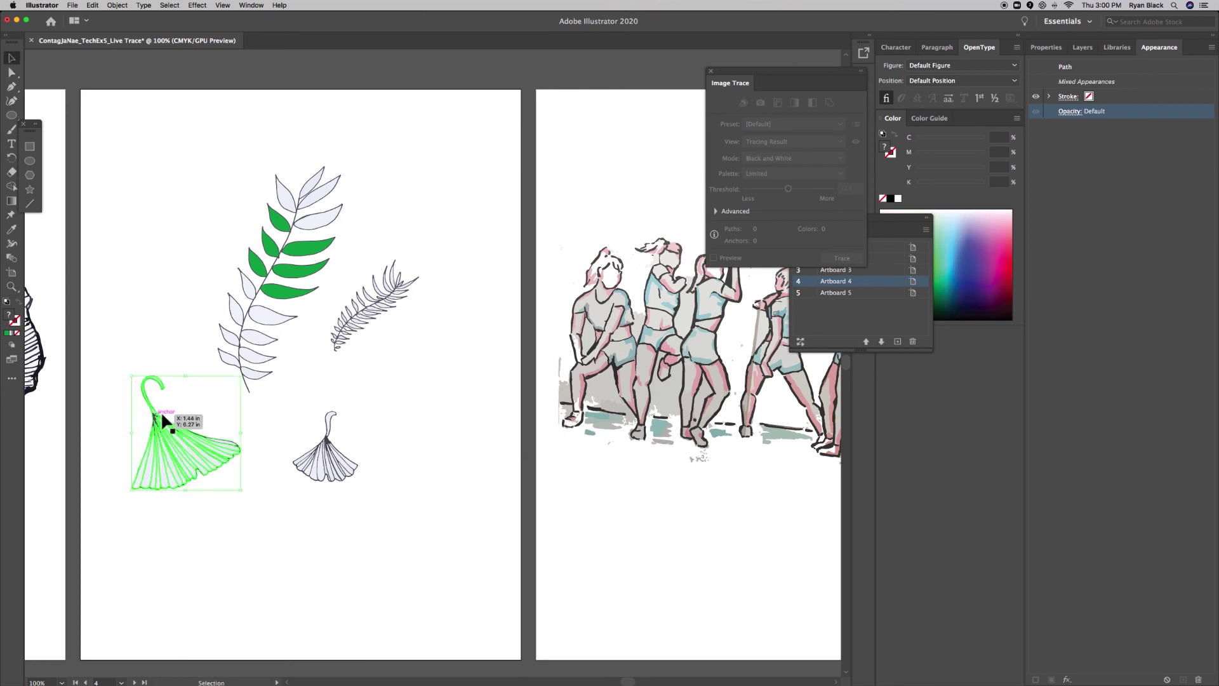
pyautogui.moveTo(162, 422); pyautogui.dragTo(154, 471)
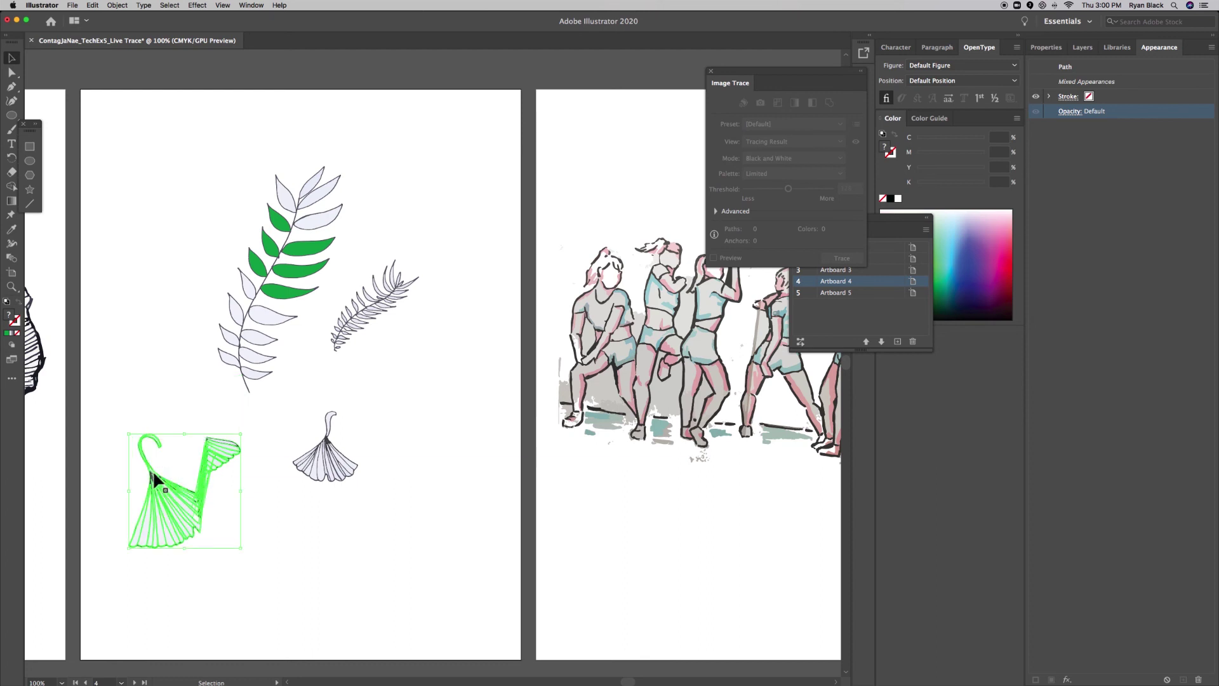
pyautogui.press('super+z')
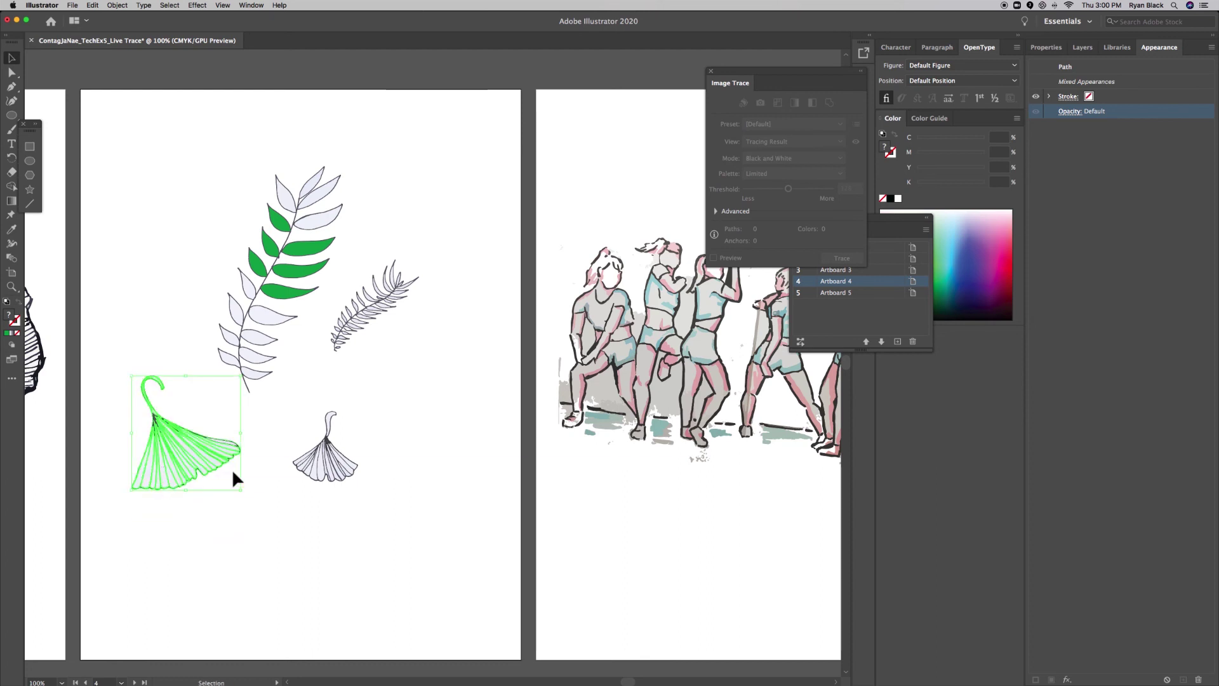
pyautogui.moveTo(403, 510); pyautogui.dragTo(292, 406)
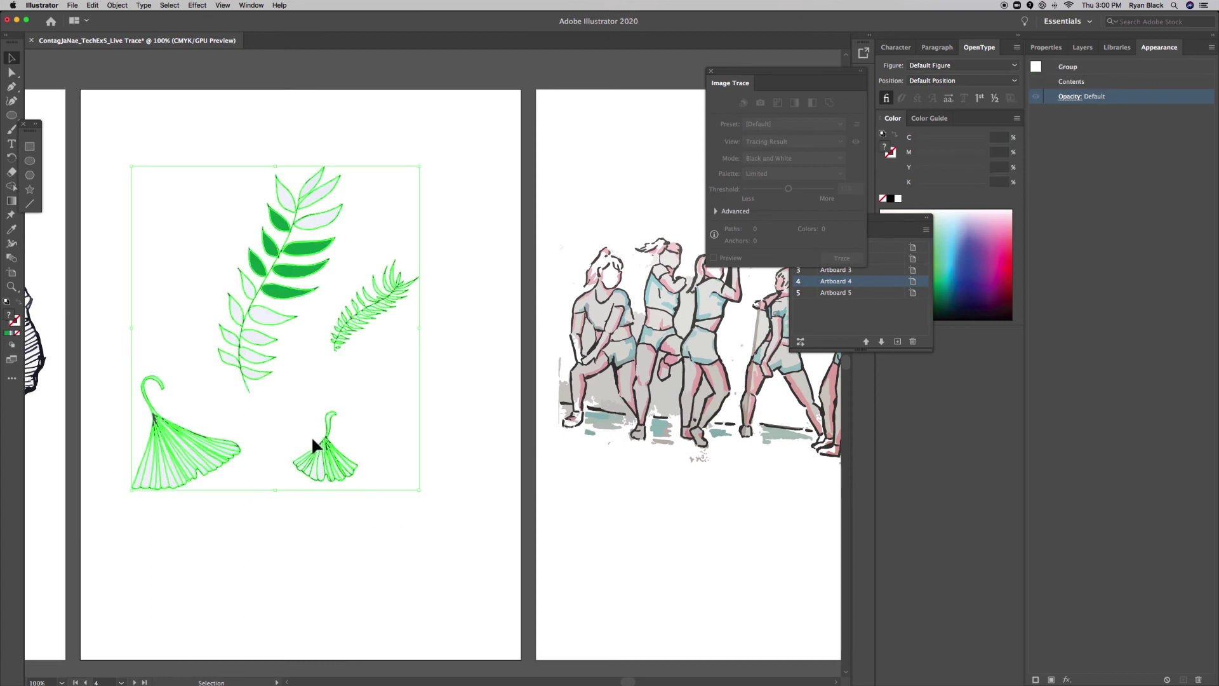
pyautogui.click(334, 584)
pyautogui.press('a')
pyautogui.moveTo(390, 506); pyautogui.dragTo(286, 414)
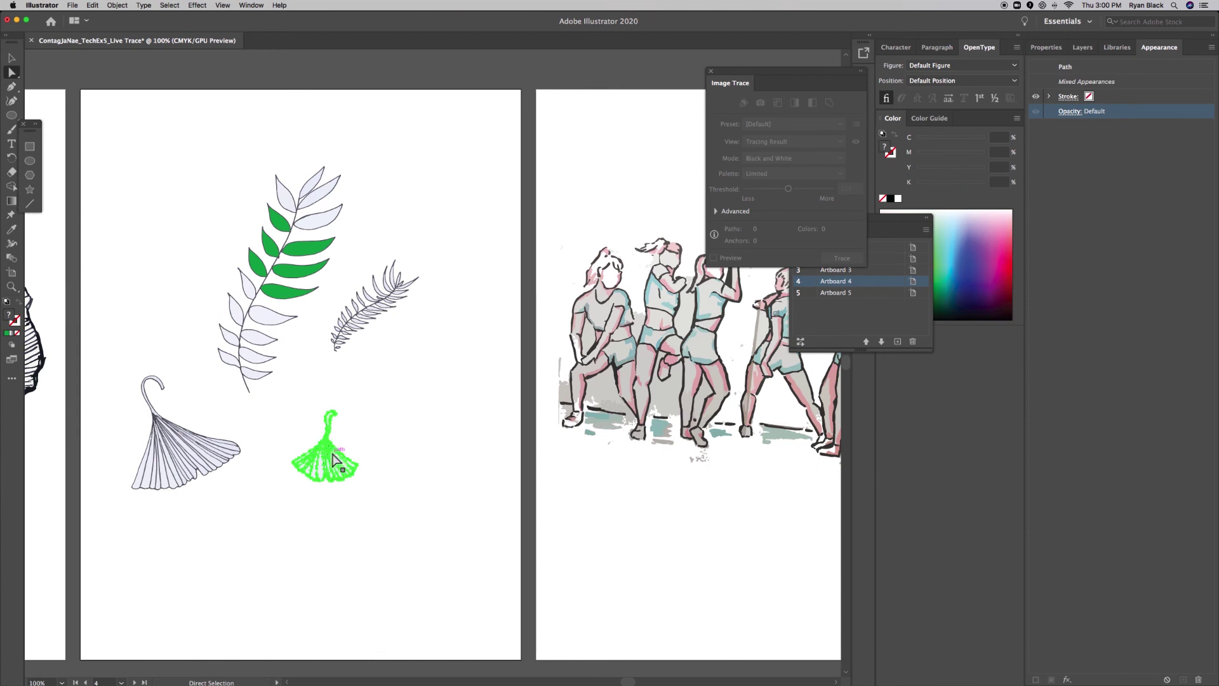
pyautogui.press('v')
pyautogui.moveTo(323, 442); pyautogui.dragTo(372, 546)
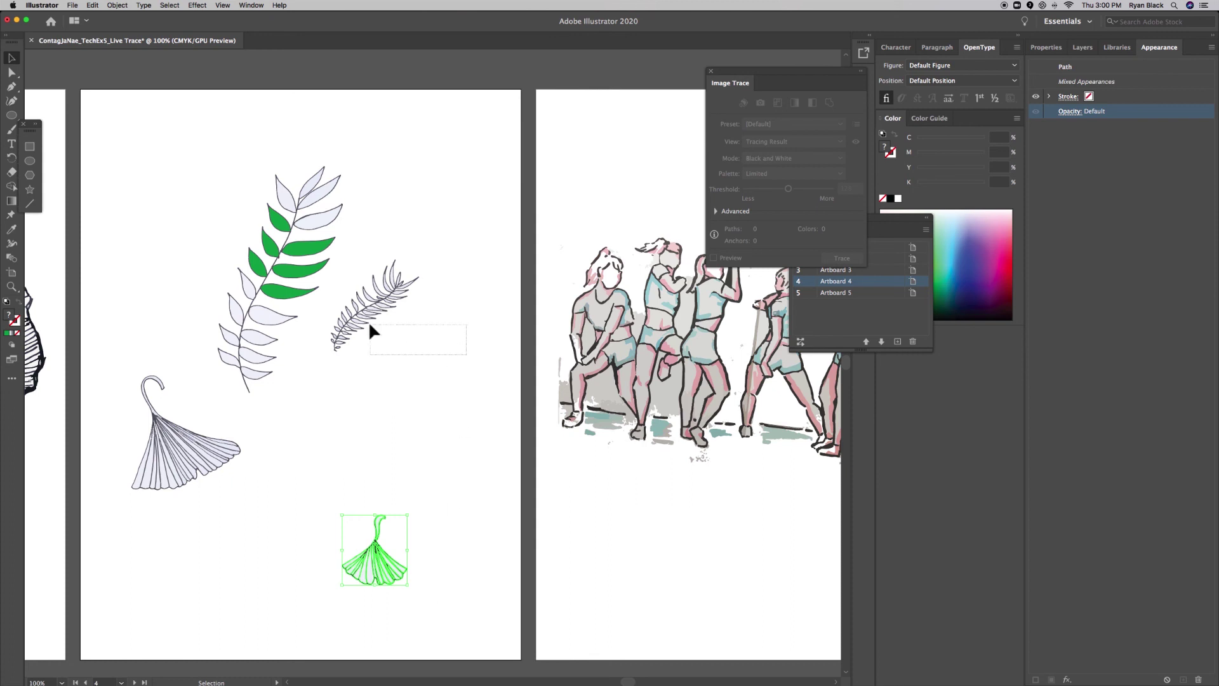
pyautogui.moveTo(343, 298); pyautogui.dragTo(333, 271)
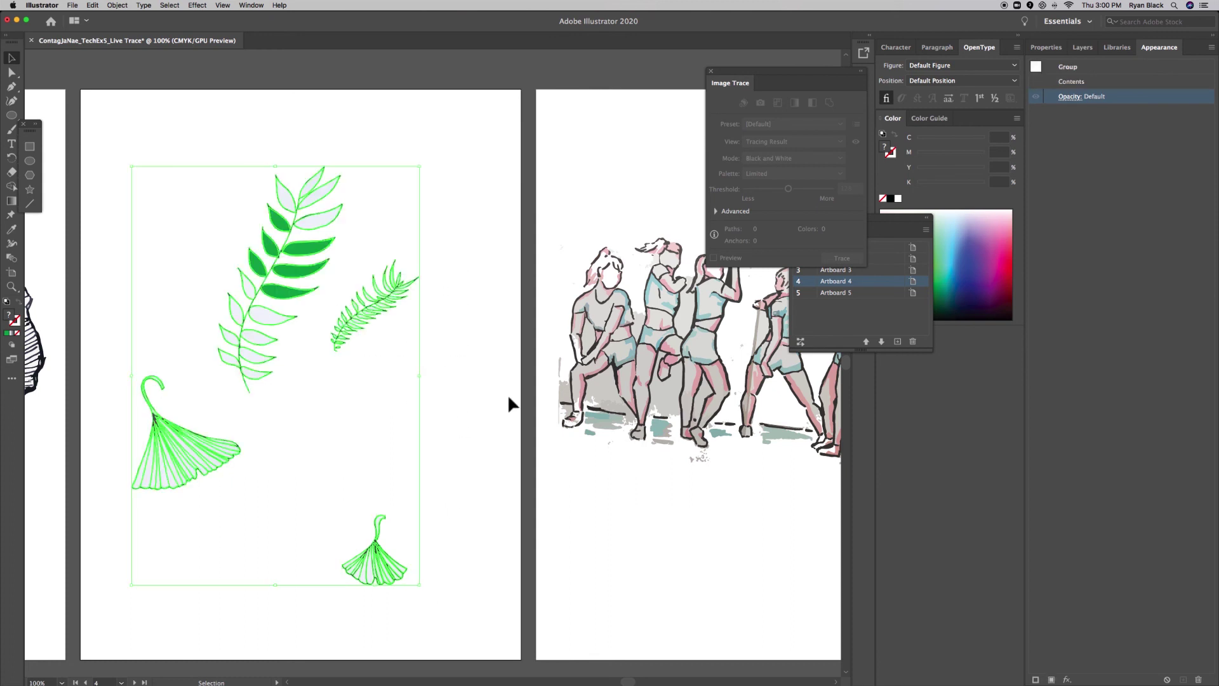
pyautogui.click(479, 399)
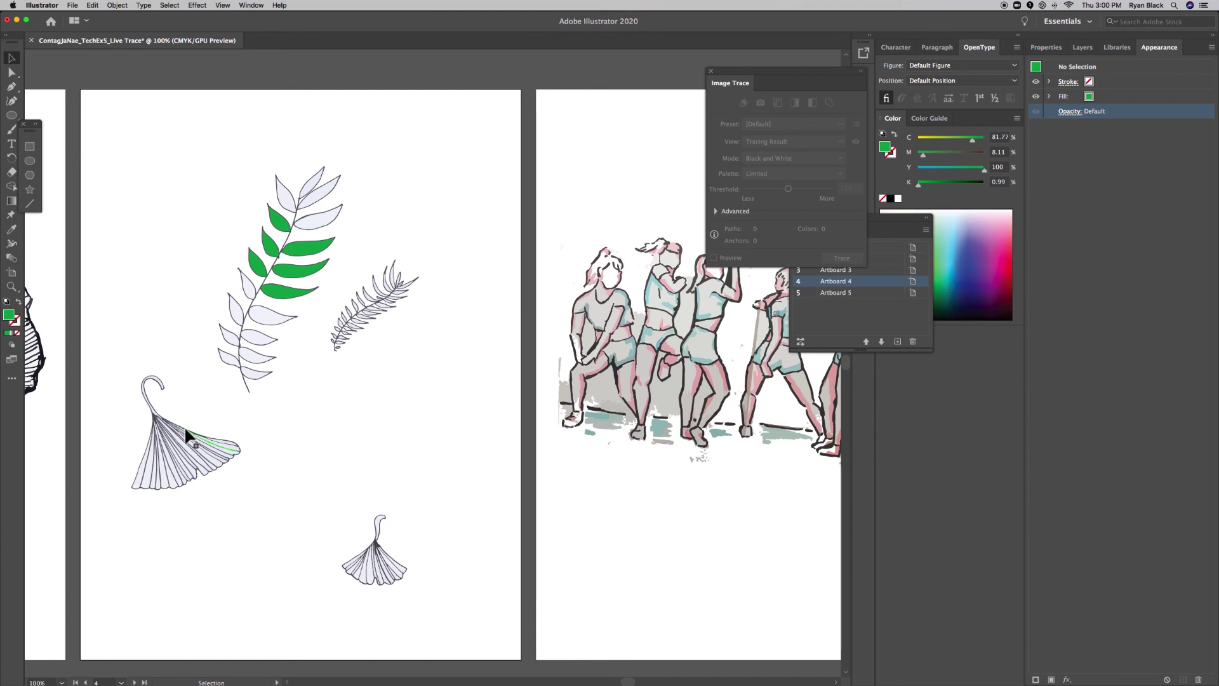
# - Select the large ginkgo leaf's paths and nudge the leaf slightly downward
pyautogui.press('a')
pyautogui.moveTo(123, 357); pyautogui.dragTo(205, 508)
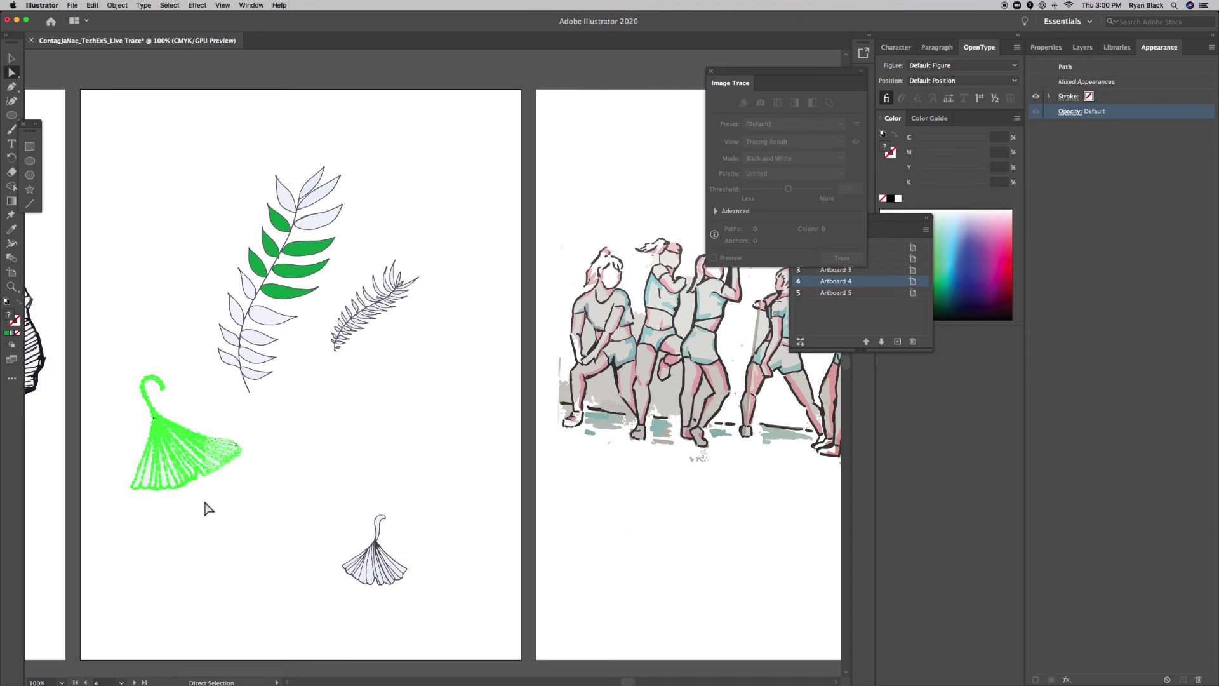
pyautogui.moveTo(287, 473); pyautogui.dragTo(114, 433)
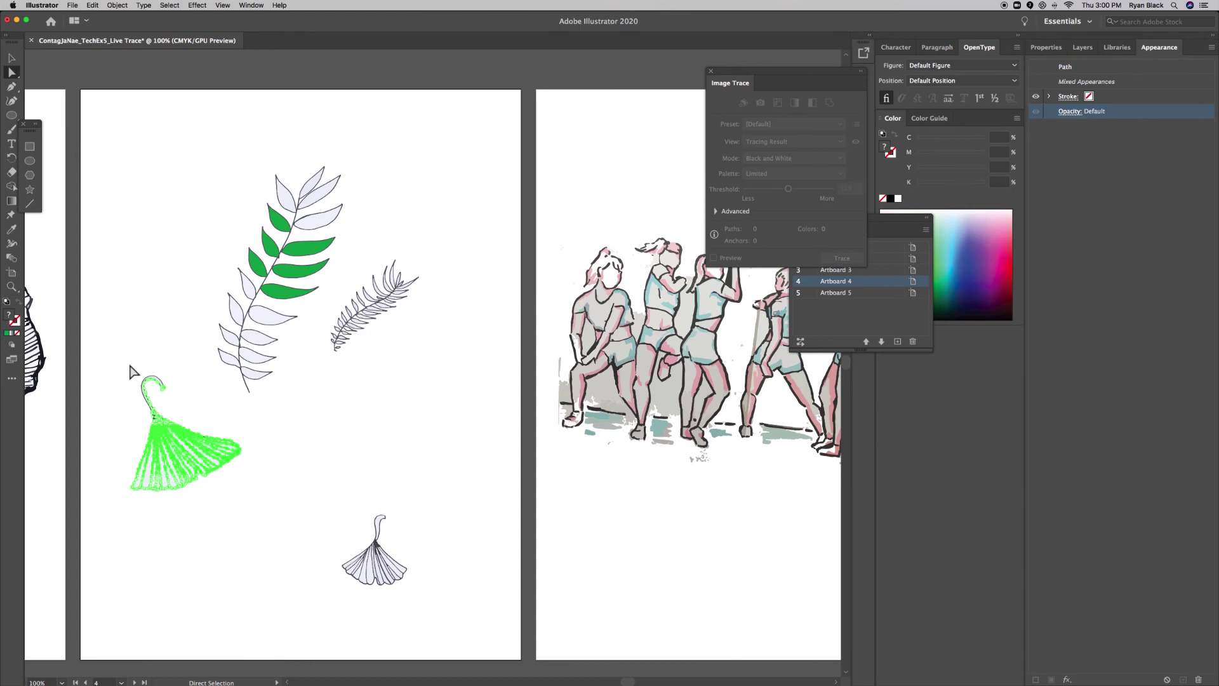
pyautogui.click(181, 429)
pyautogui.moveTo(128, 345); pyautogui.dragTo(250, 504)
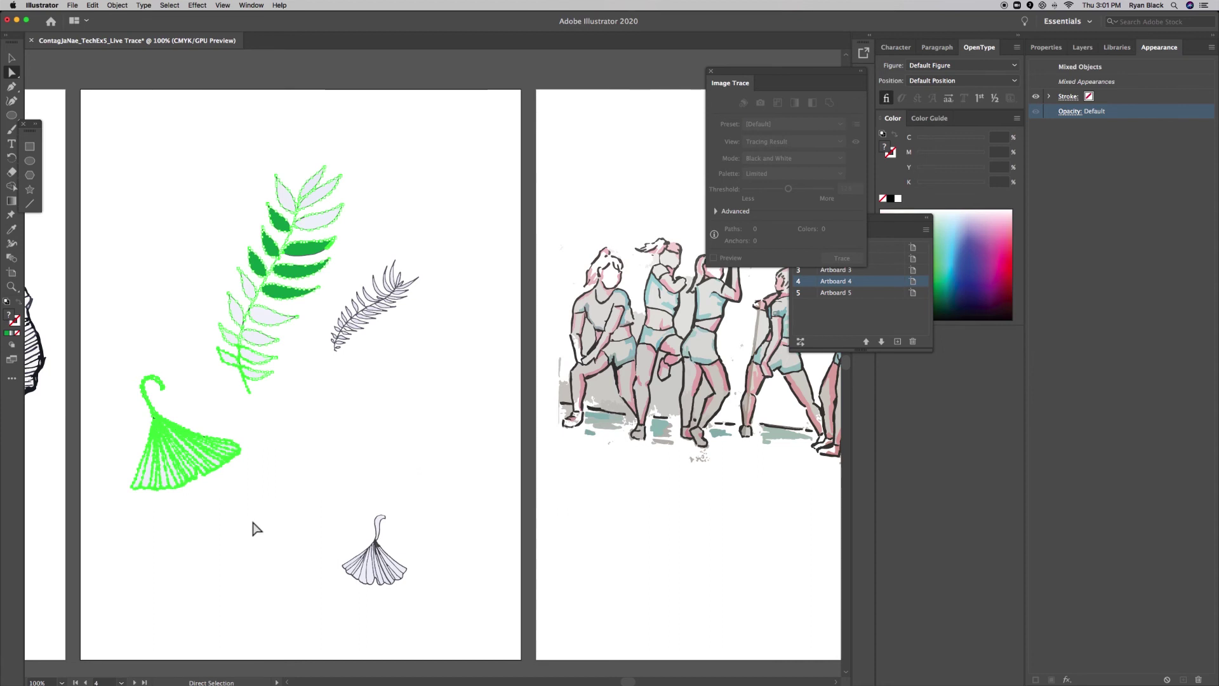
pyautogui.moveTo(159, 436); pyautogui.dragTo(164, 506)
pyautogui.press('super+z')
pyautogui.click(204, 531)
pyautogui.moveTo(298, 480); pyautogui.dragTo(116, 433)
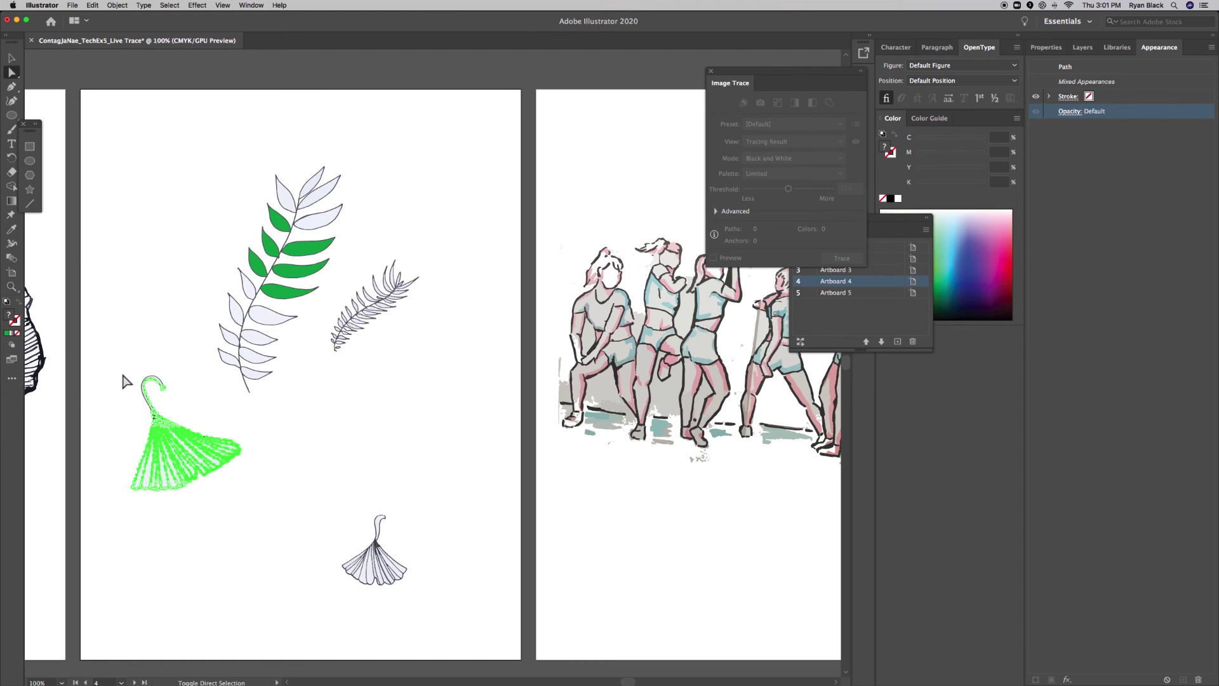
pyautogui.moveTo(163, 429); pyautogui.dragTo(175, 446)
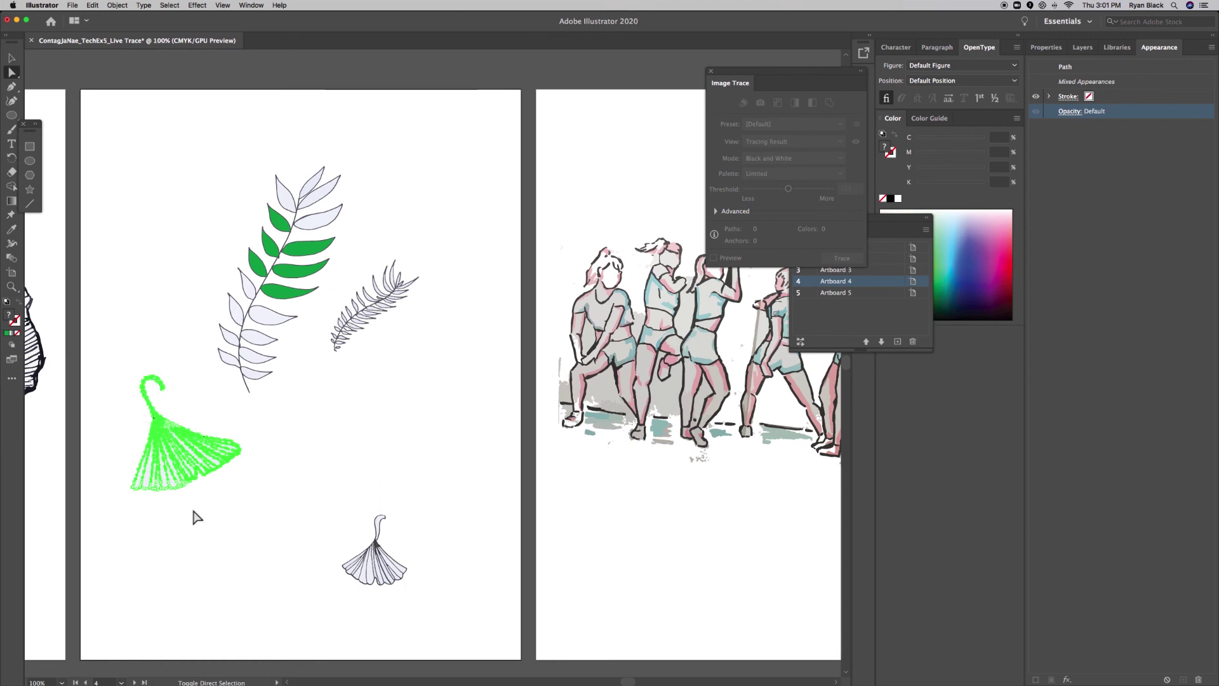
pyautogui.moveTo(118, 354); pyautogui.dragTo(162, 437)
pyautogui.moveTo(121, 353); pyautogui.dragTo(207, 492)
pyautogui.moveTo(163, 435); pyautogui.dragTo(161, 464)
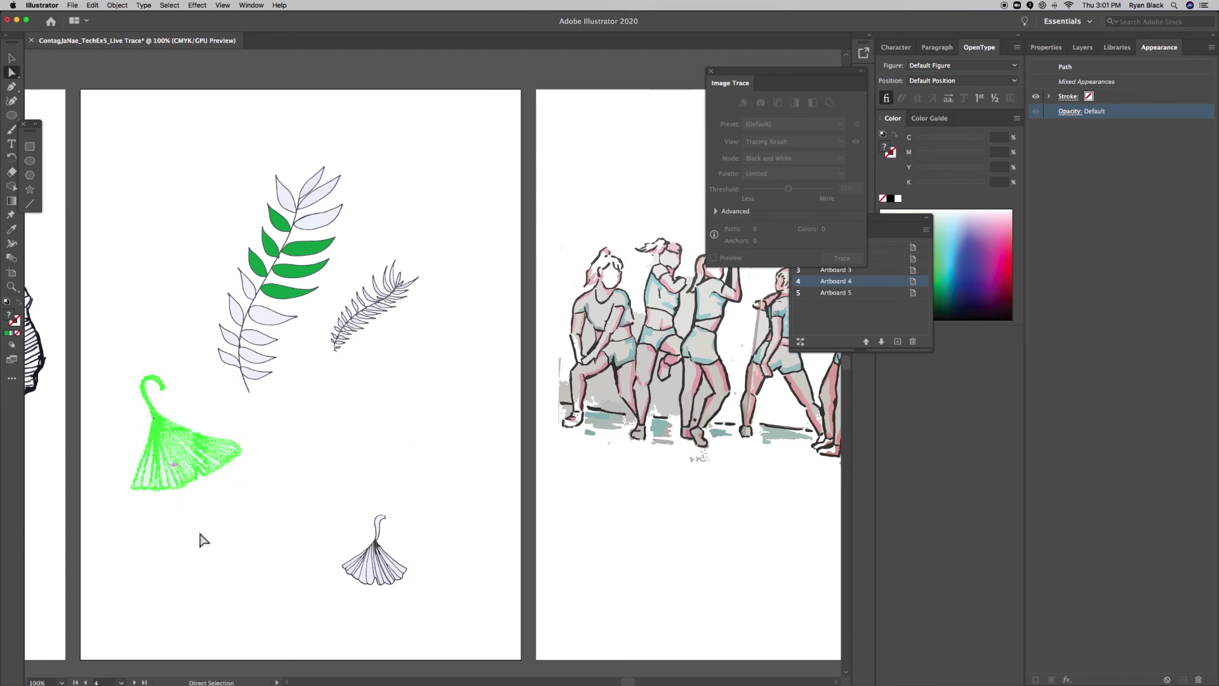
pyautogui.click(178, 515)
pyautogui.moveTo(113, 363); pyautogui.dragTo(199, 476)
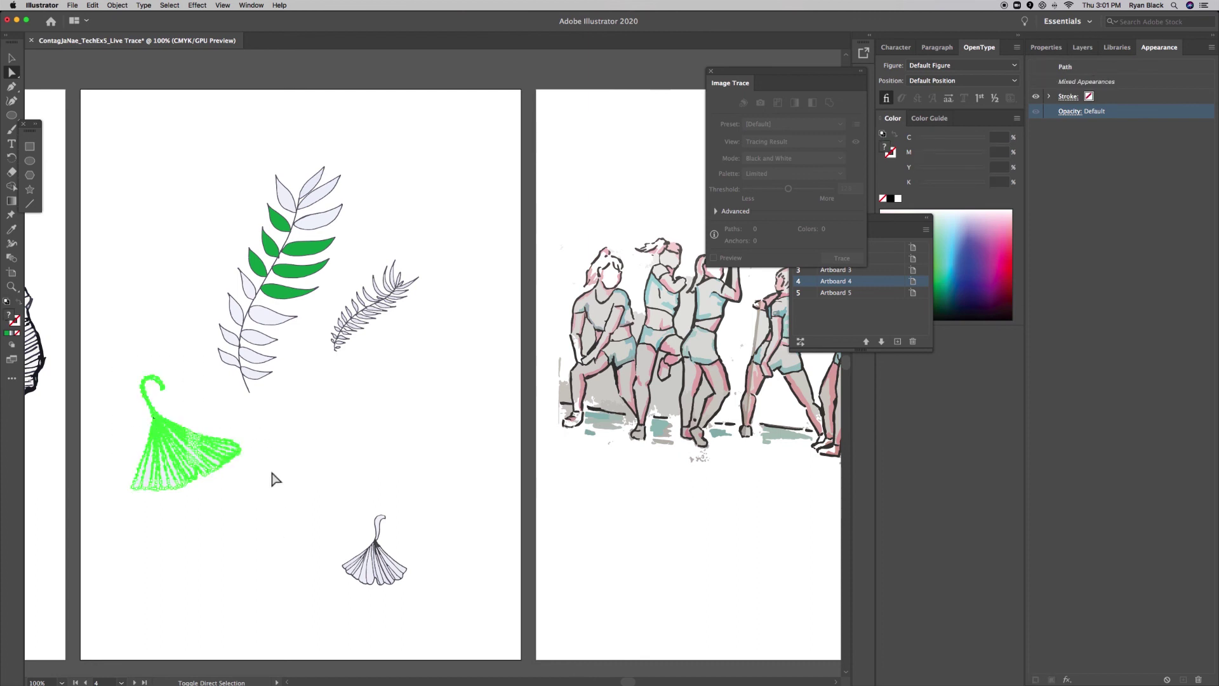
pyautogui.click(242, 536)
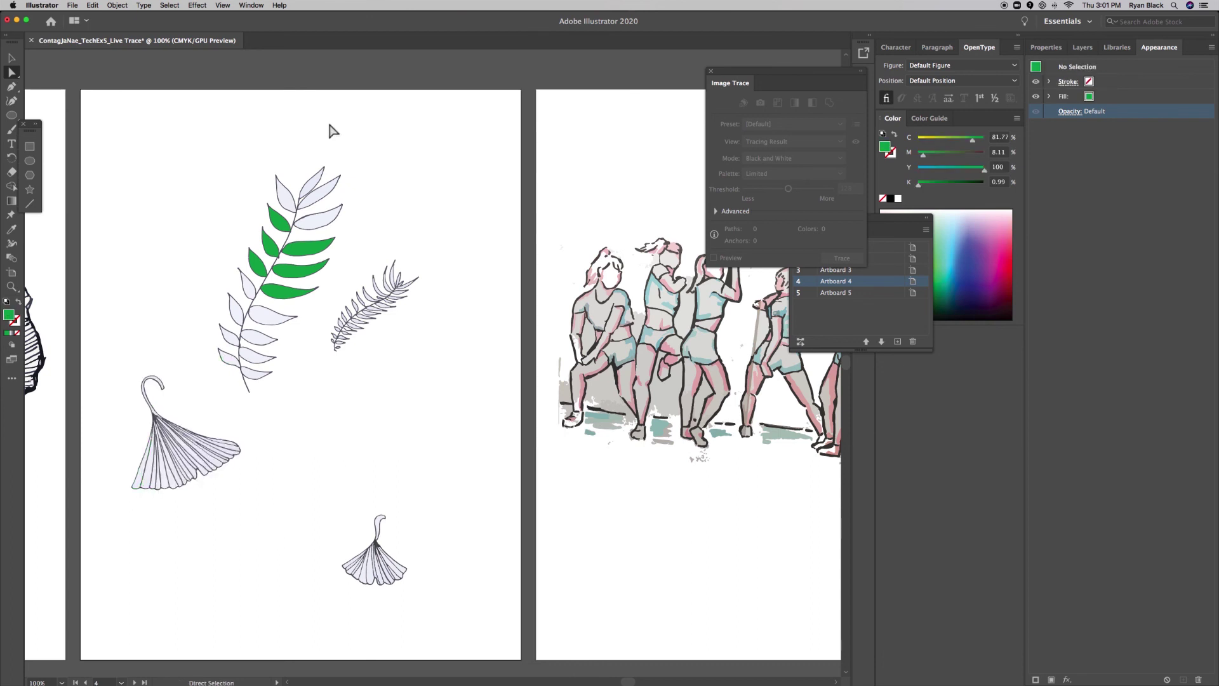
# - Try moving both ferns up-right and up-left, undo each move, and deselect
pyautogui.moveTo(248, 151); pyautogui.dragTo(389, 385)
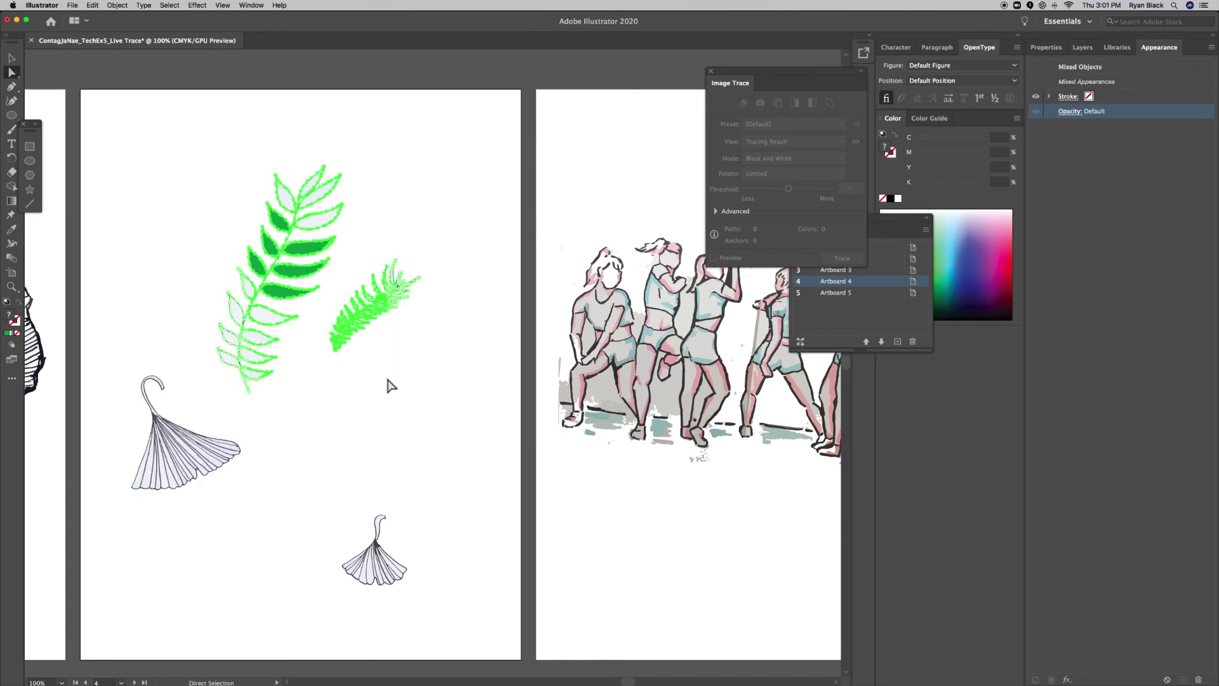
pyautogui.moveTo(281, 292); pyautogui.dragTo(321, 408)
pyautogui.press('super+z')
pyautogui.moveTo(270, 295); pyautogui.dragTo(249, 243)
pyautogui.press('super+z')
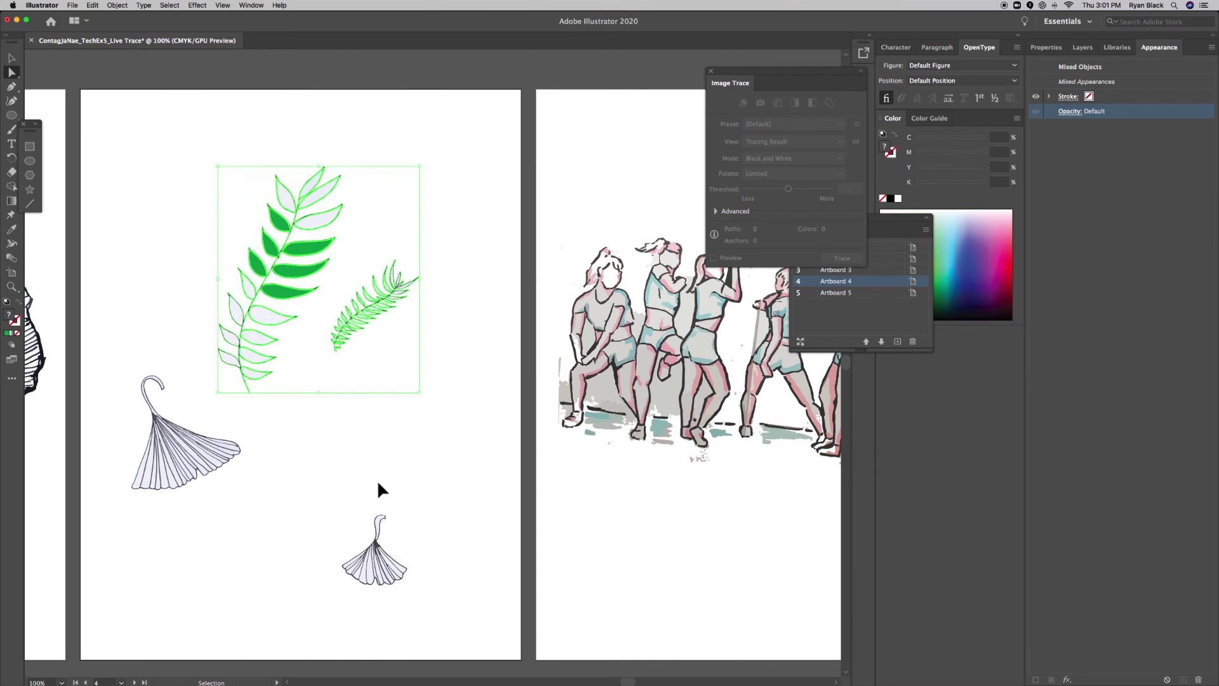
pyautogui.click(310, 550)
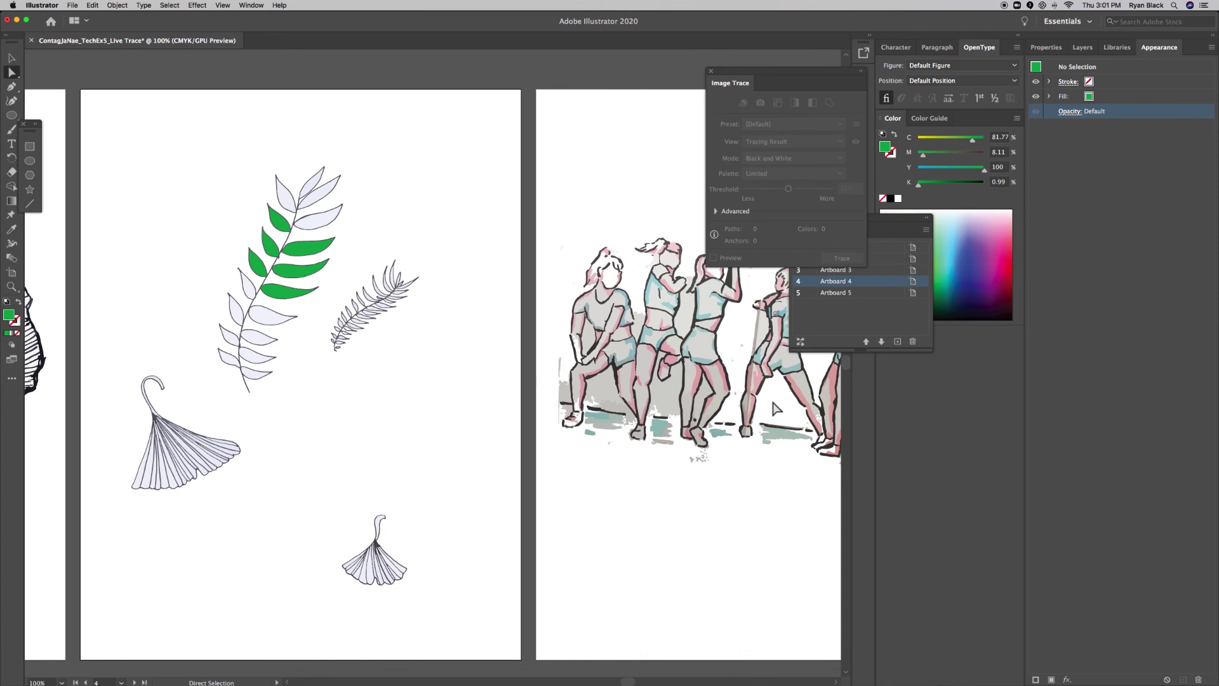
# - Add a new sixth artboard and drag a copy of the big ginkgo leaf onto it
pyautogui.click(898, 342)
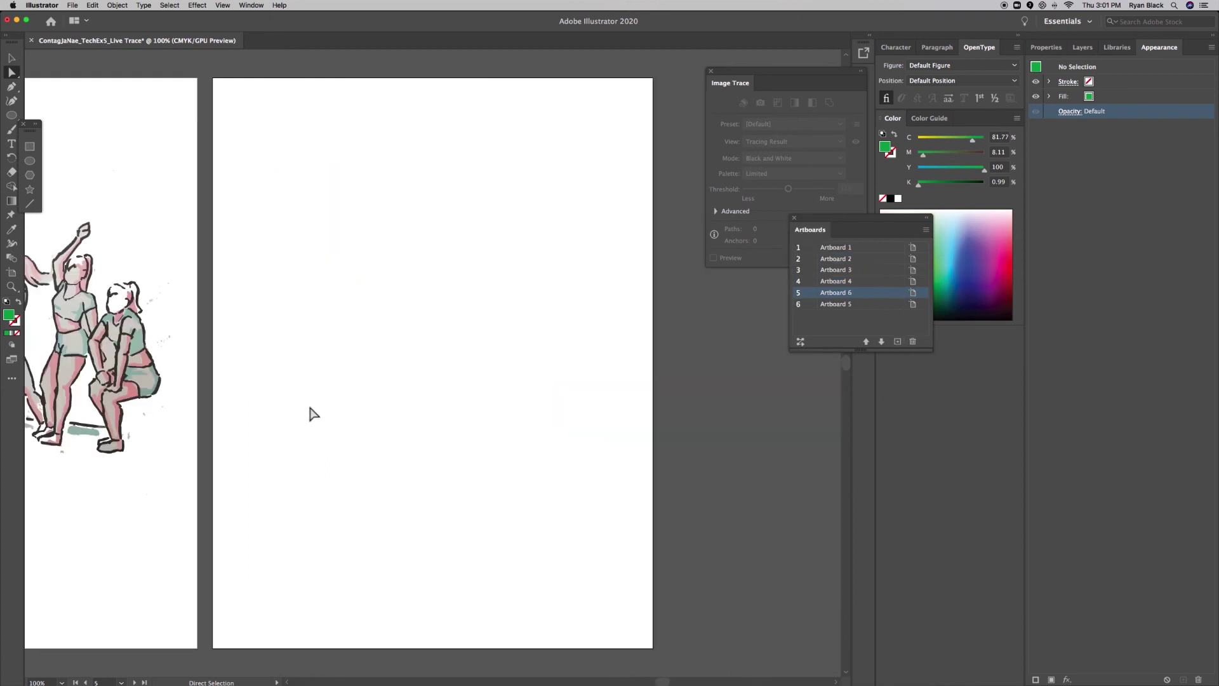
pyautogui.press('super+minus')
pyautogui.press('super+minus')
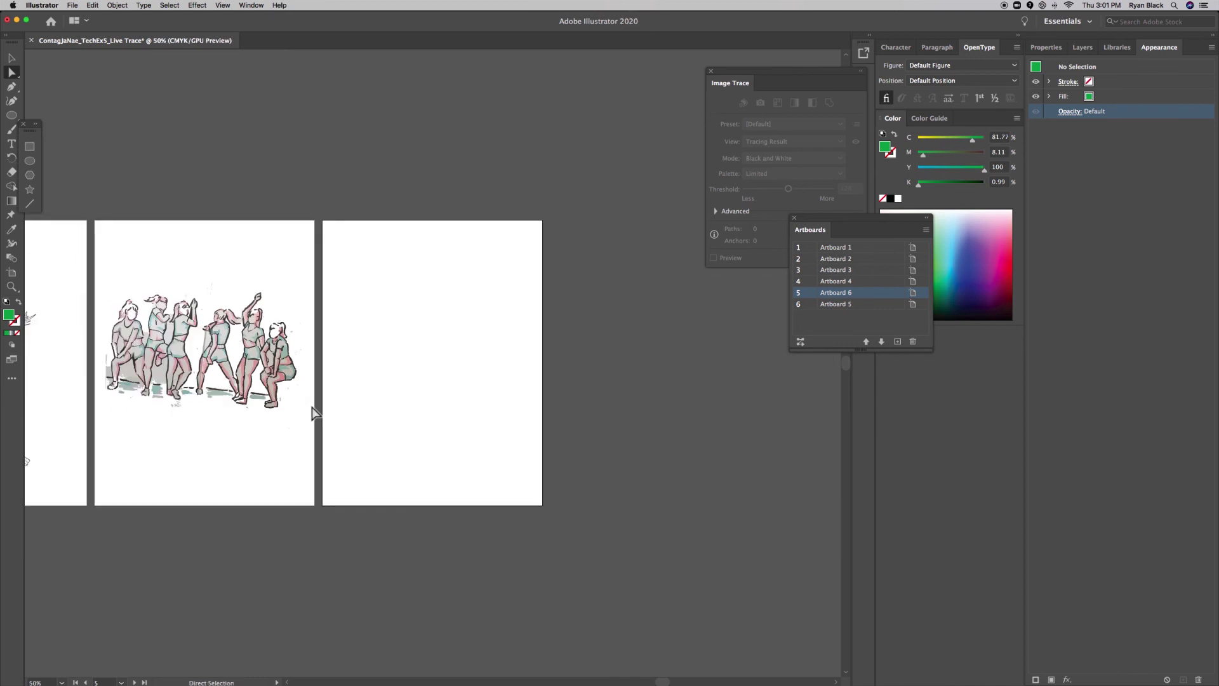
pyautogui.moveTo(665, 682); pyautogui.dragTo(627, 682)
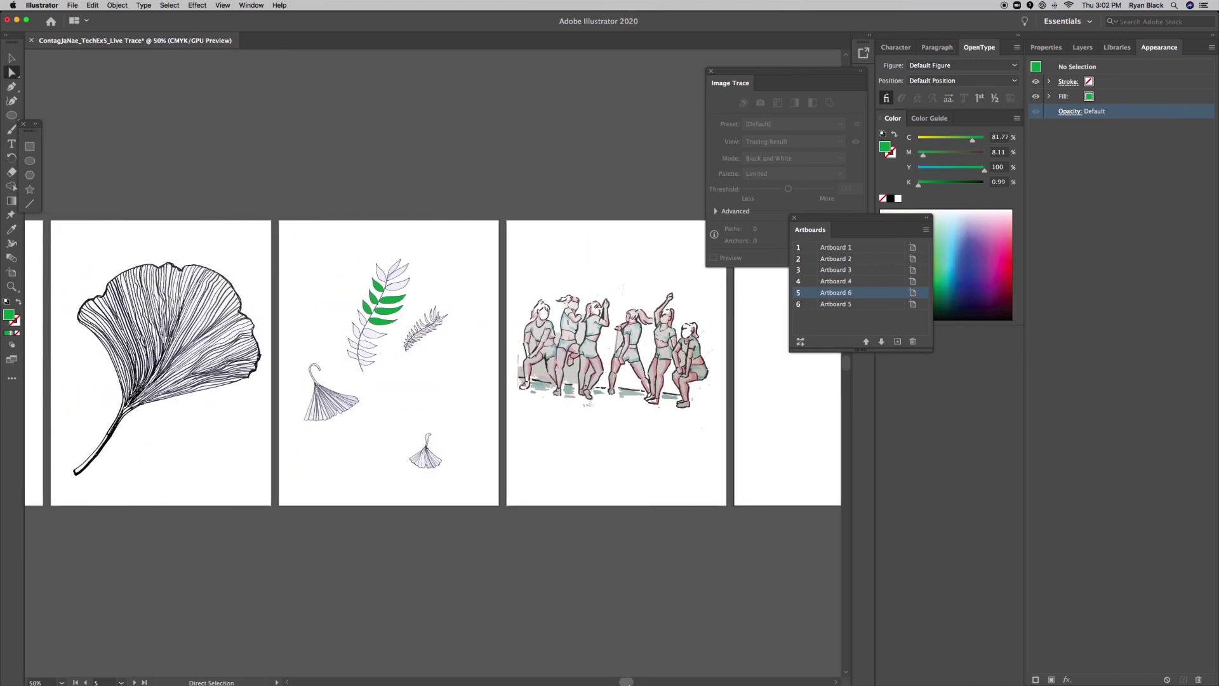
pyautogui.moveTo(51, 231); pyautogui.dragTo(66, 270)
pyautogui.click(11, 58)
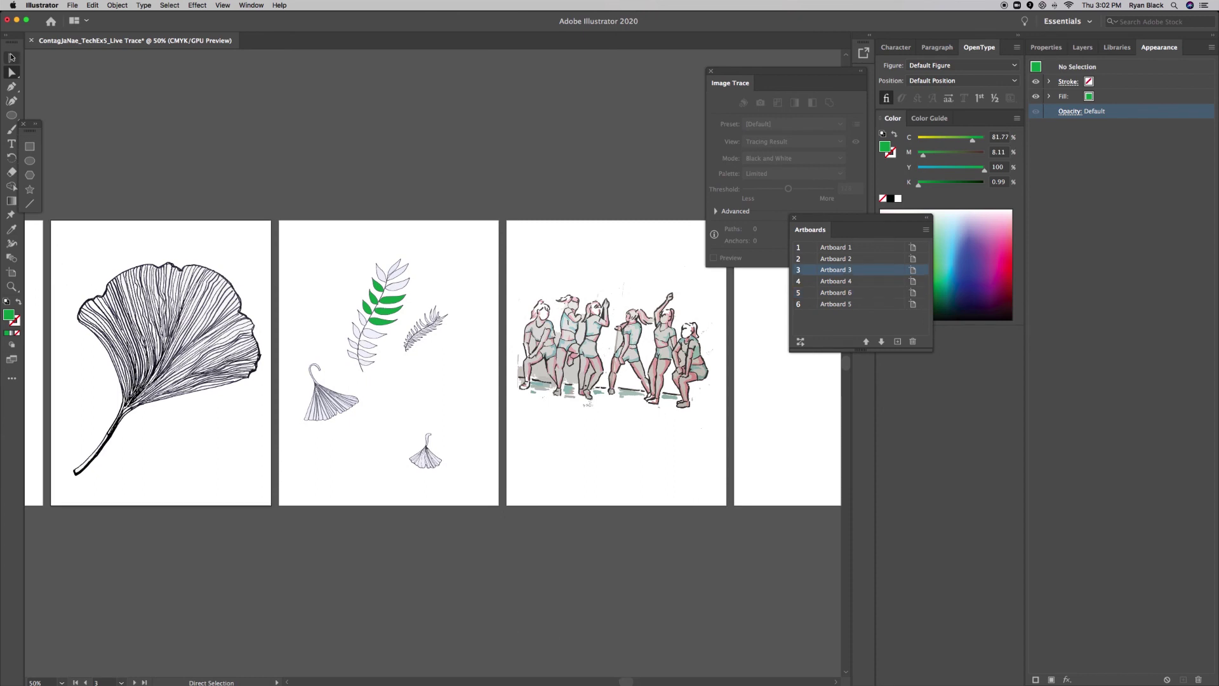
pyautogui.click(170, 388)
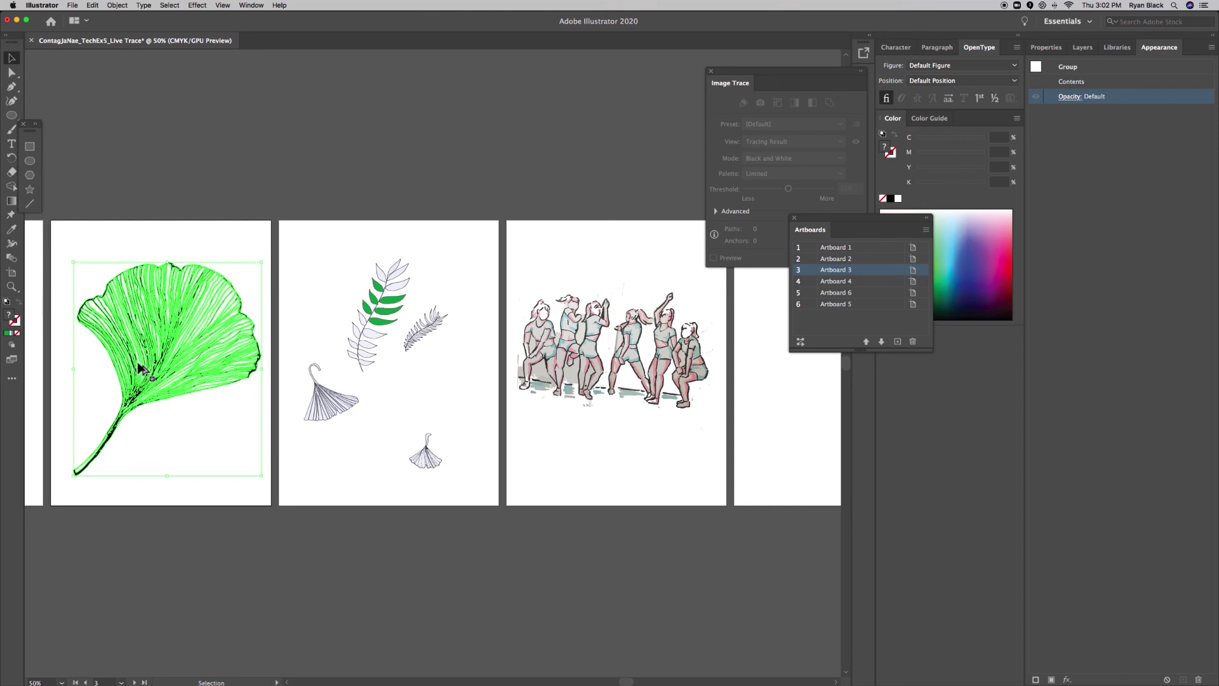
pyautogui.moveTo(135, 365); pyautogui.dragTo(808, 377)
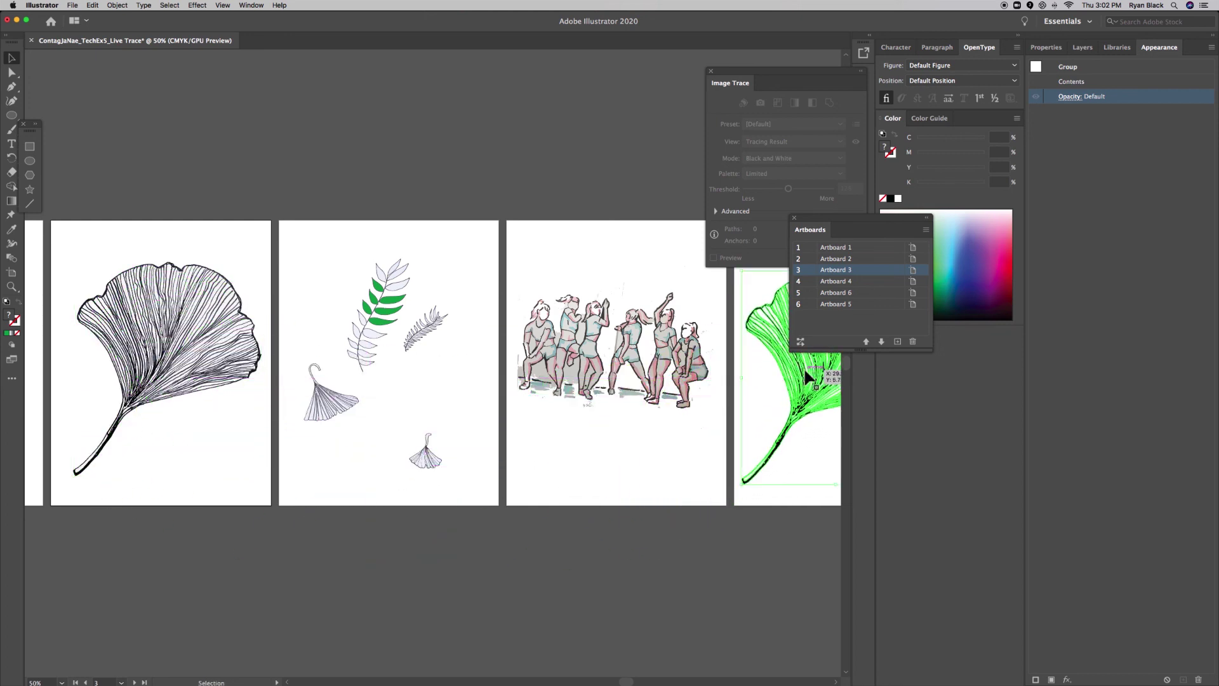
# - Scale the leaf copy down and move it to the middle of the artboard
pyautogui.press('super+equal')
pyautogui.press('super+equal')
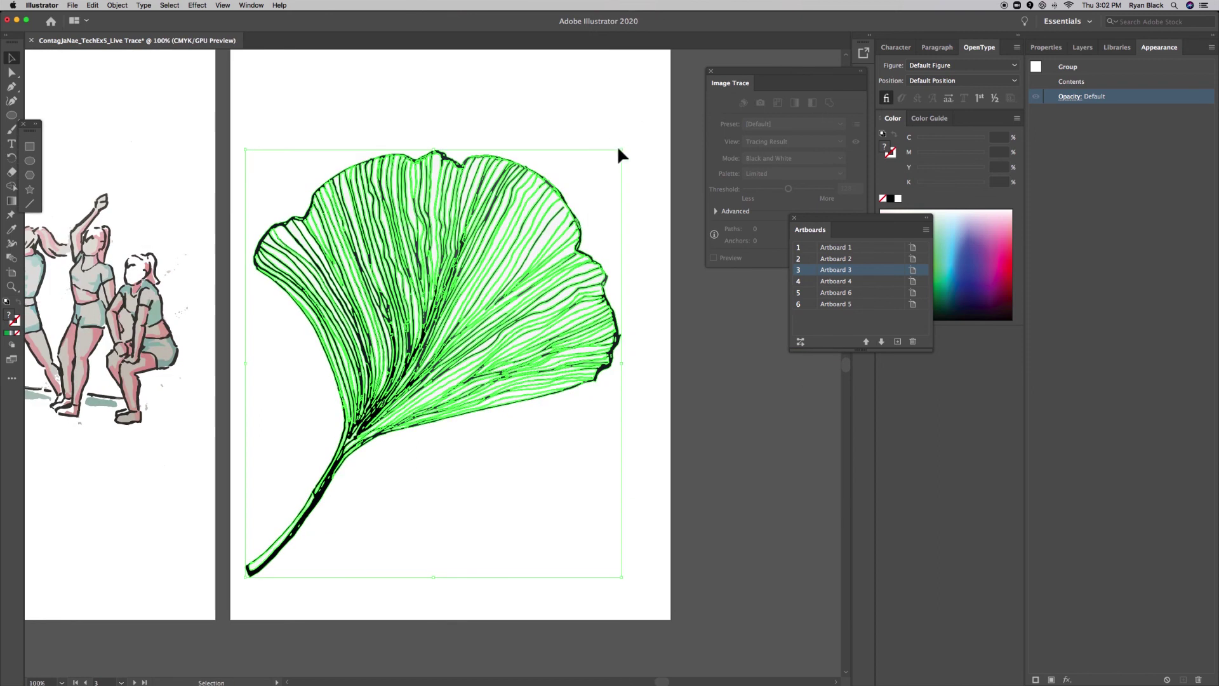
pyautogui.moveTo(622, 151); pyautogui.dragTo(321, 491)
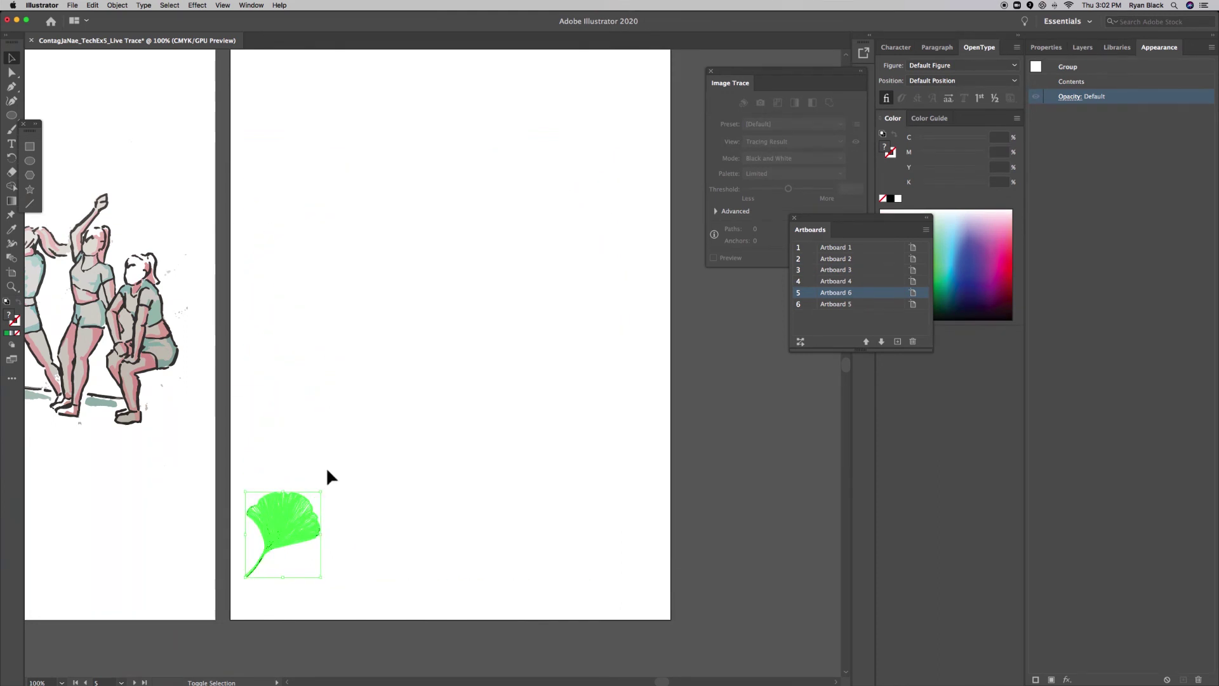
pyautogui.click(363, 558)
pyautogui.moveTo(332, 576); pyautogui.dragTo(230, 489)
pyautogui.moveTo(277, 524); pyautogui.dragTo(409, 341)
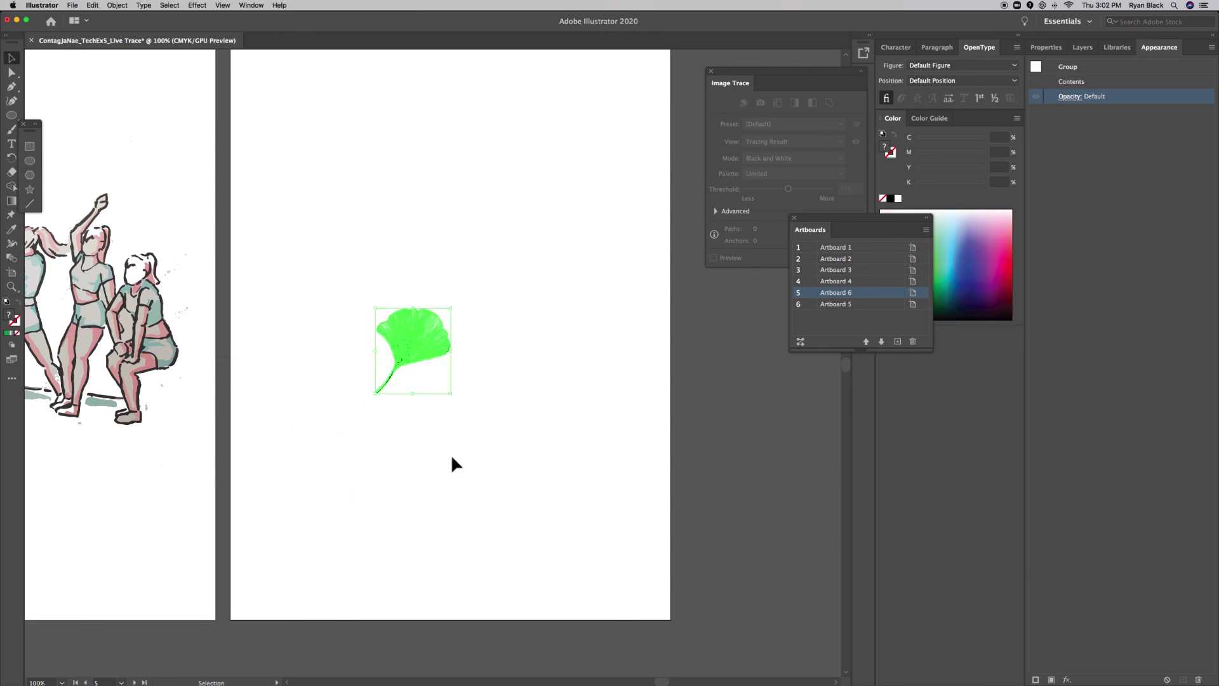
pyautogui.click(452, 460)
# - Nudge the leaf upward, shrink it to about 1.4 inches wide, and select the leaf group
pyautogui.press('super+equal')
pyautogui.press('super+equal')
pyautogui.press('super+equal')
pyautogui.press('super+equal')
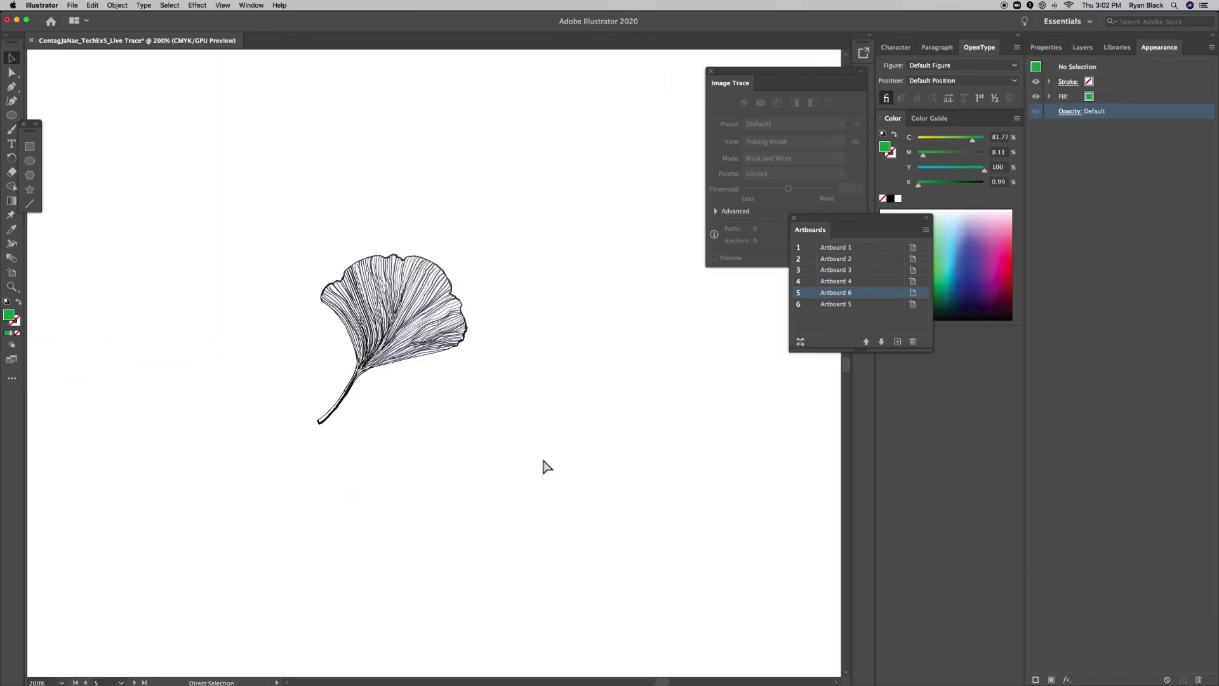
pyautogui.press('super+minus')
pyautogui.press('super+minus')
pyautogui.press('super+minus')
pyautogui.press('super+minus')
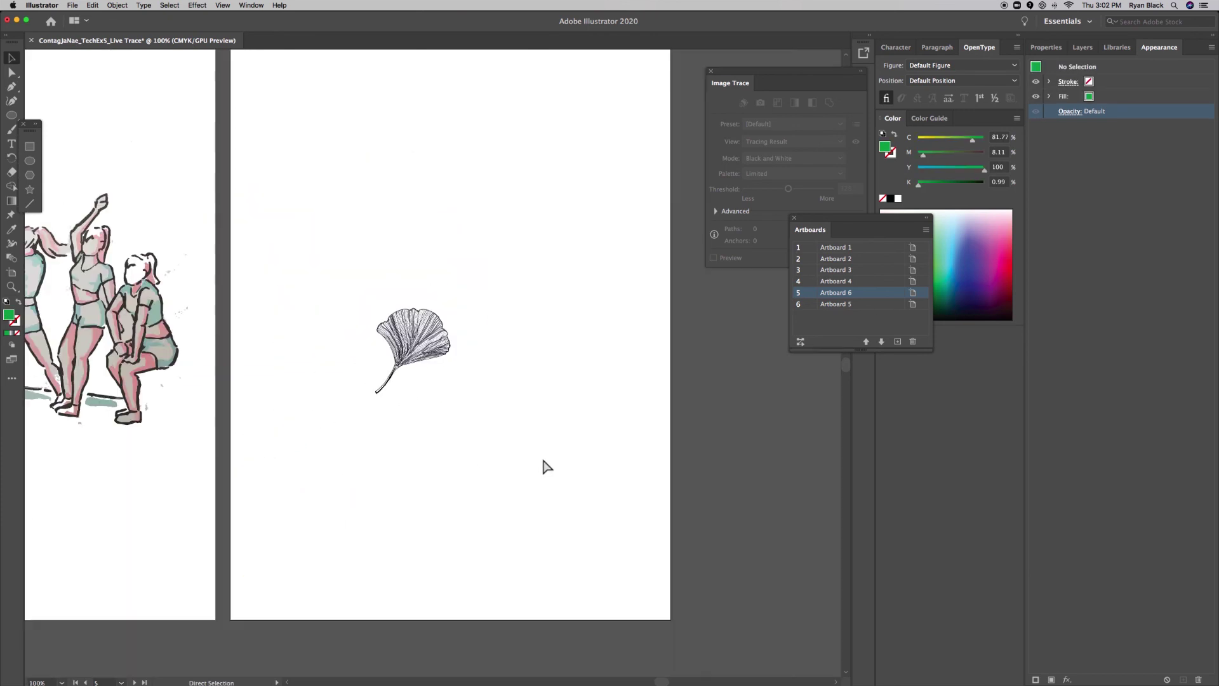
pyautogui.click(455, 427)
pyautogui.moveTo(422, 338); pyautogui.dragTo(450, 333)
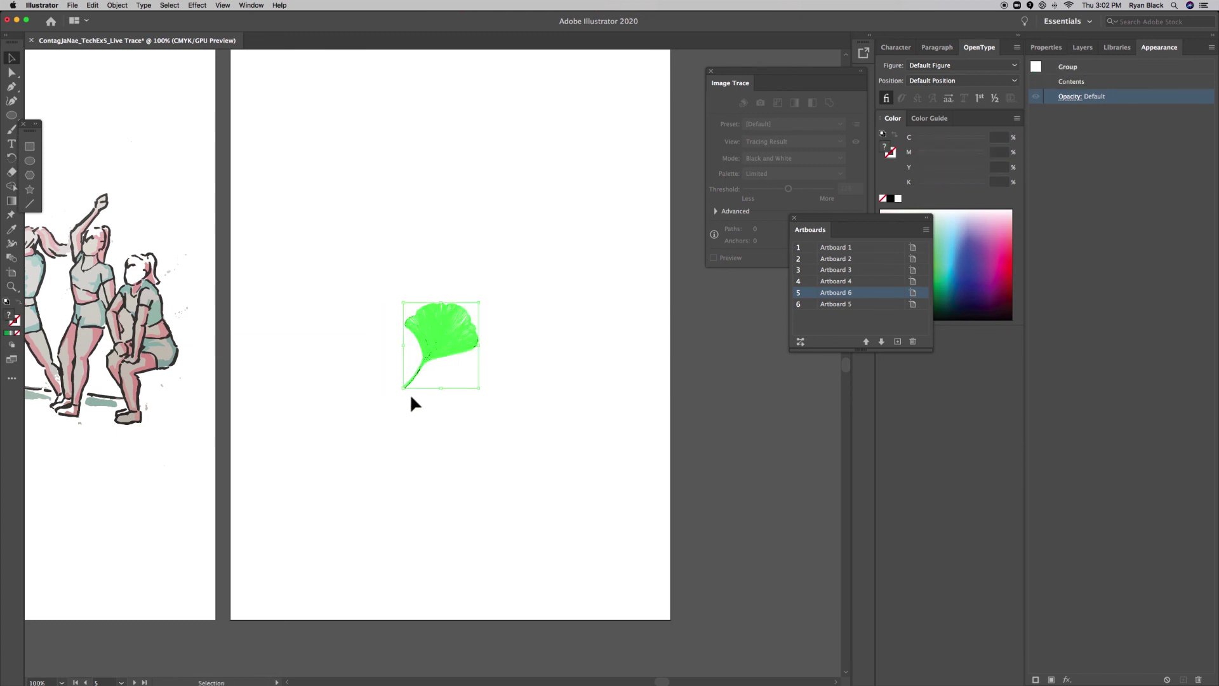
pyautogui.moveTo(403, 388); pyautogui.dragTo(426, 362)
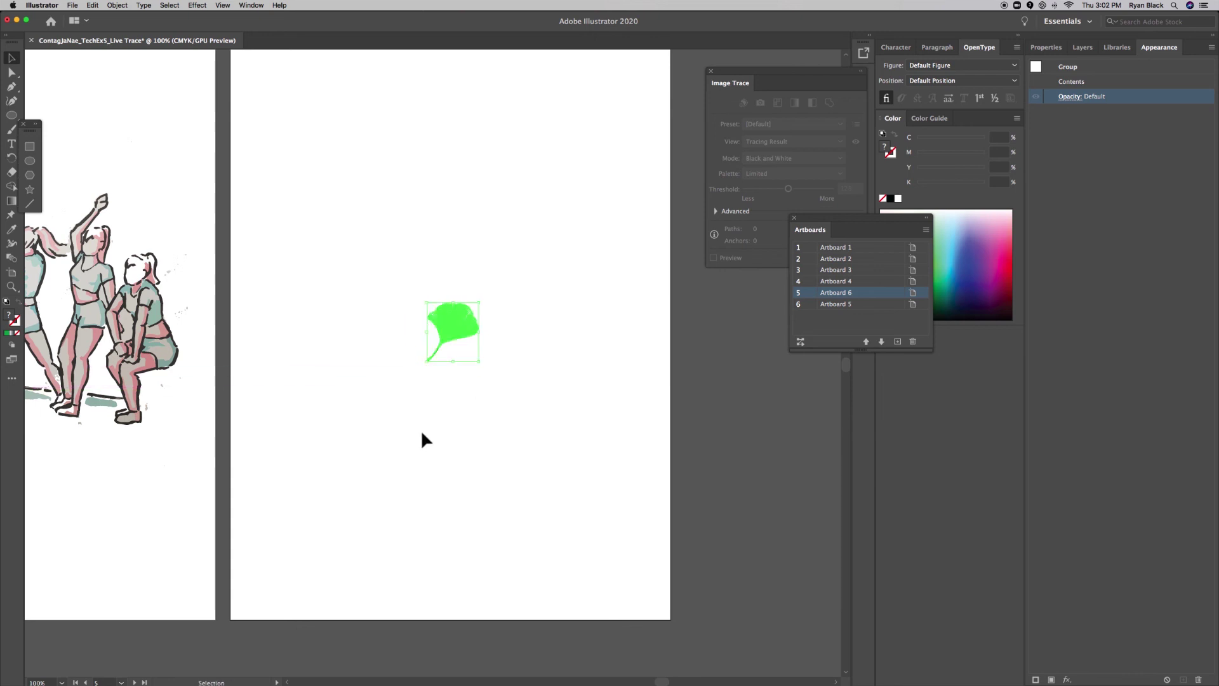
pyautogui.click(446, 390)
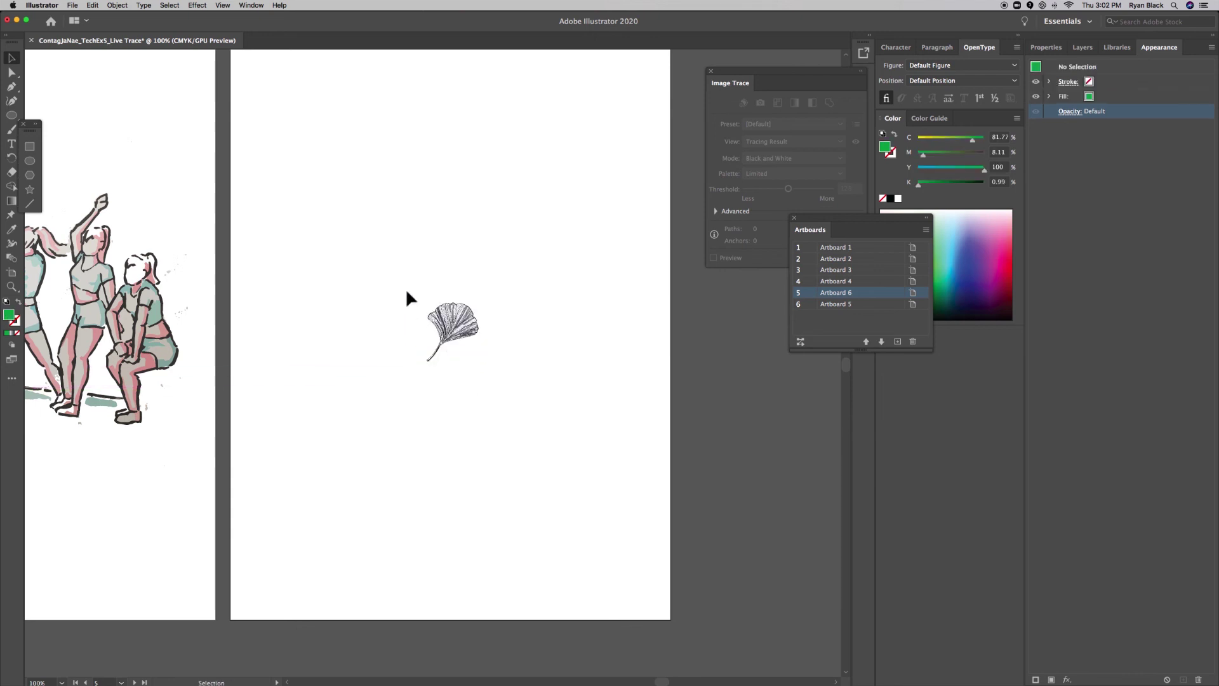
pyautogui.click(449, 332)
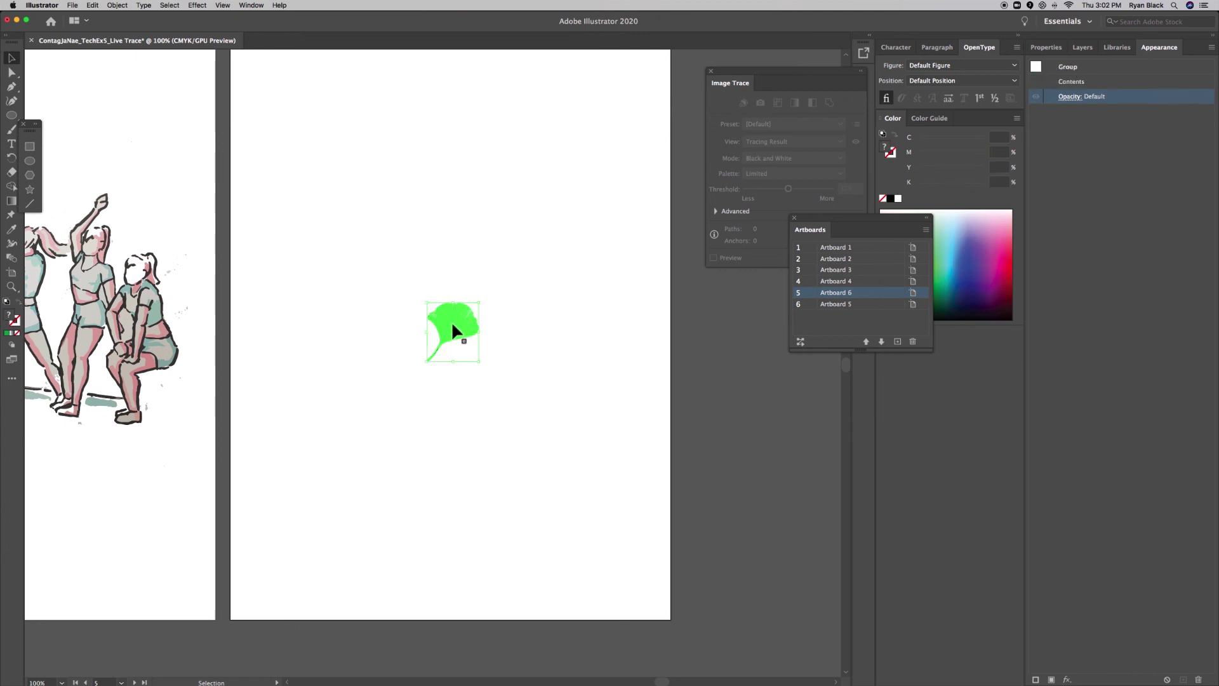
pyautogui.click(509, 357)
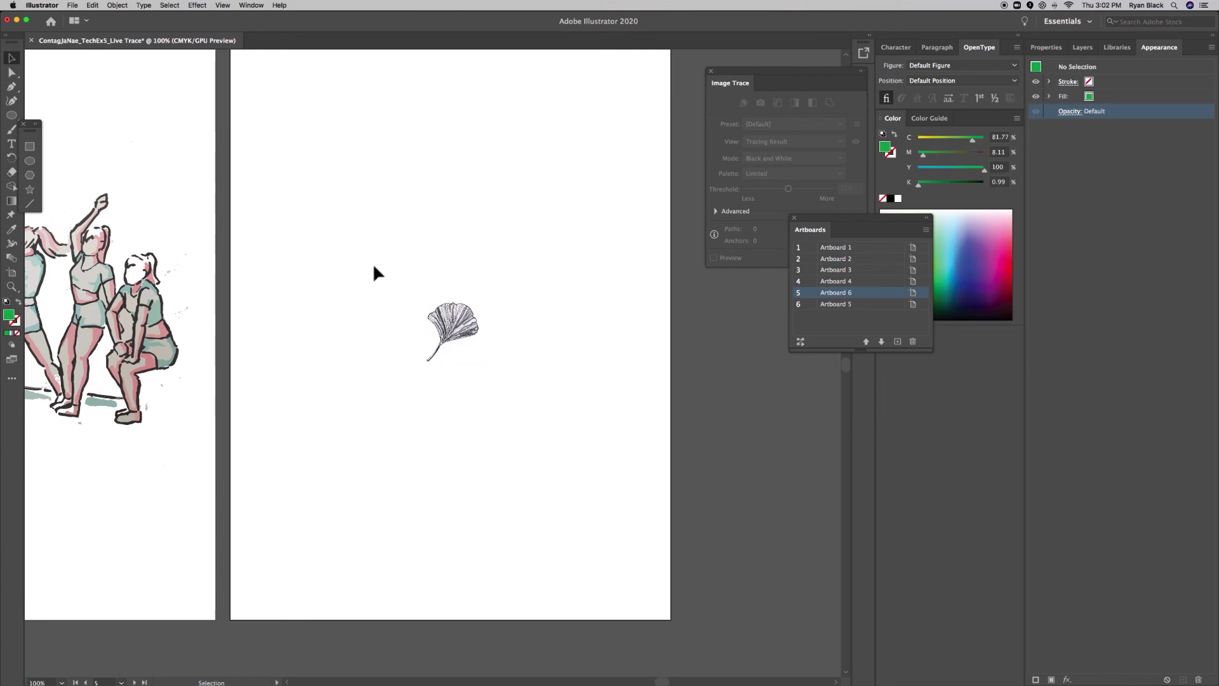
pyautogui.moveTo(385, 276); pyautogui.dragTo(497, 398)
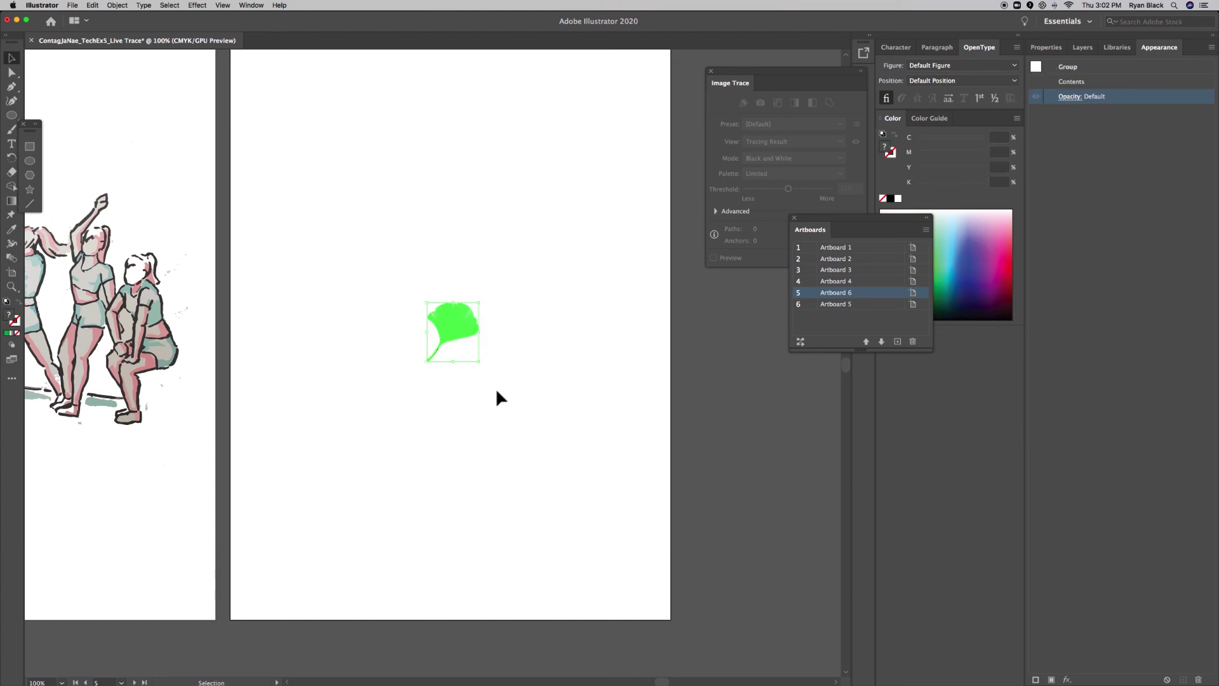
pyautogui.click(115, 5)
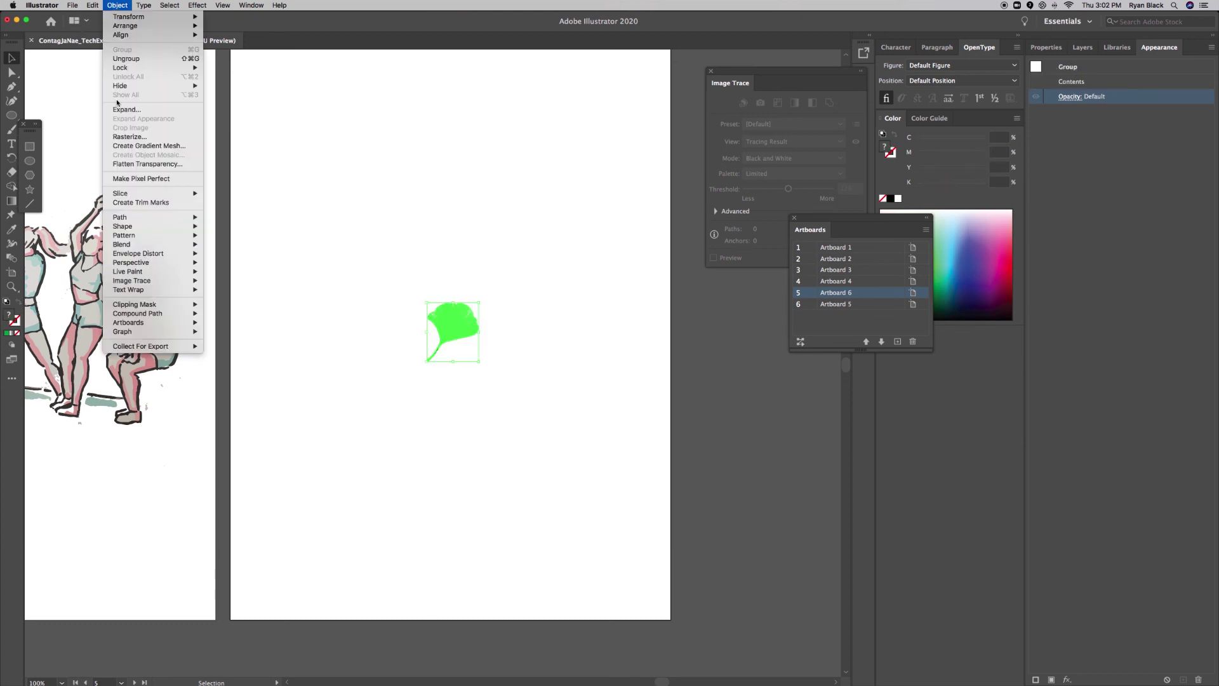
# - Make a new pattern from the selected leaf and dismiss the swatch notice
pyautogui.moveTo(130, 238)
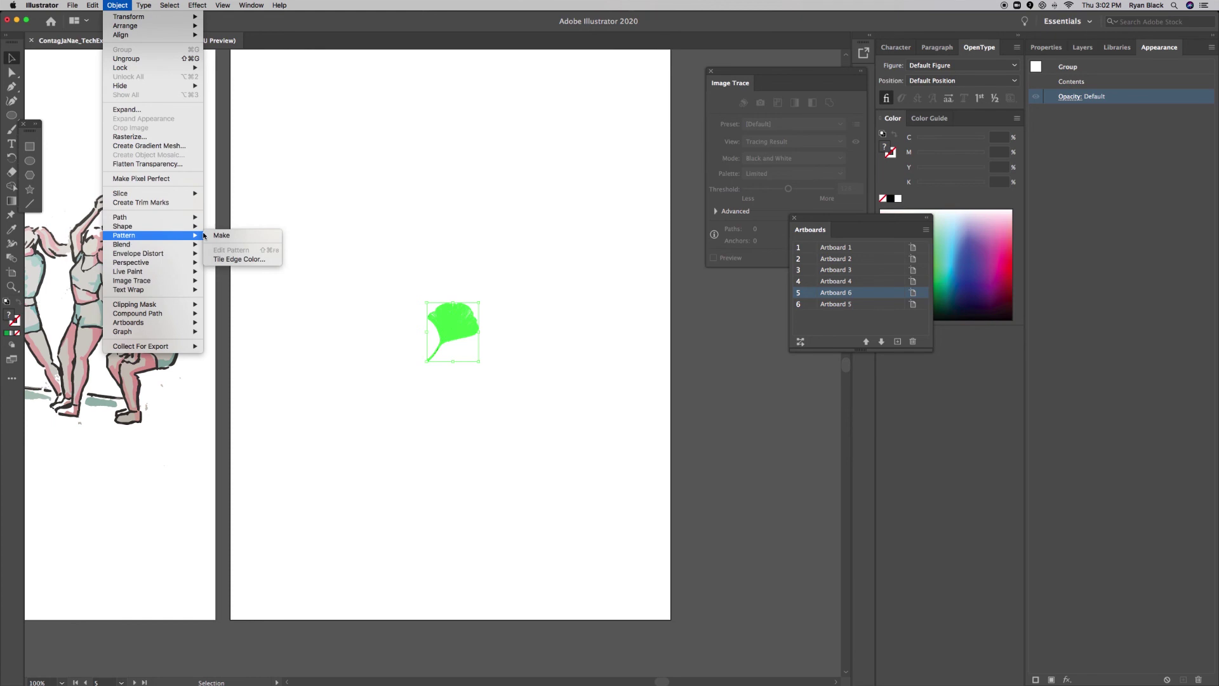
pyautogui.press('Escape')
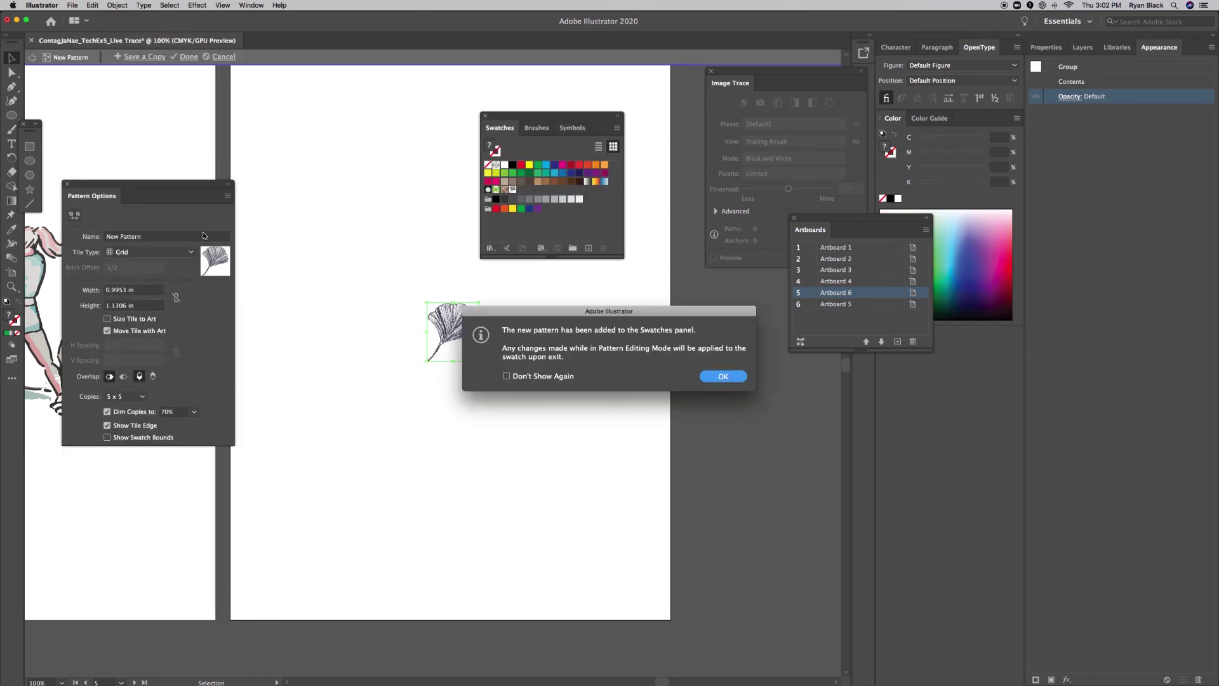
pyautogui.click(728, 377)
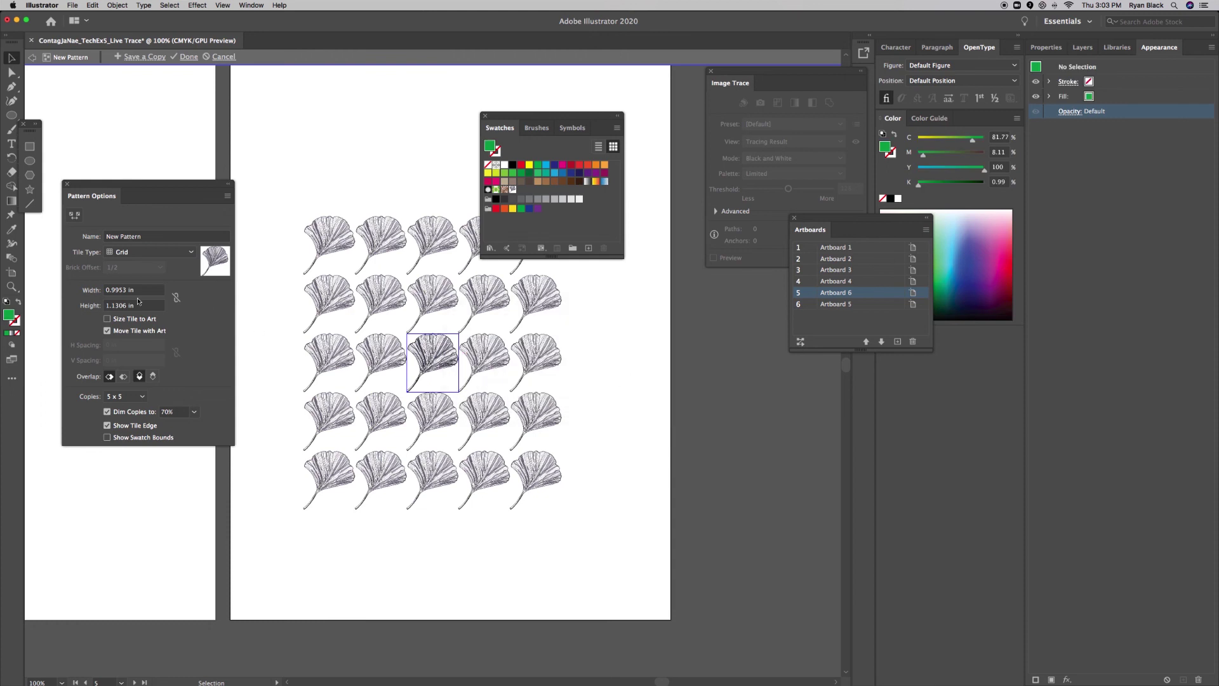
# - Set the pattern Tile Type to Brick by Column, size the tile to the leaf, and keep a 1/2 brick offset
pyautogui.click(125, 252)
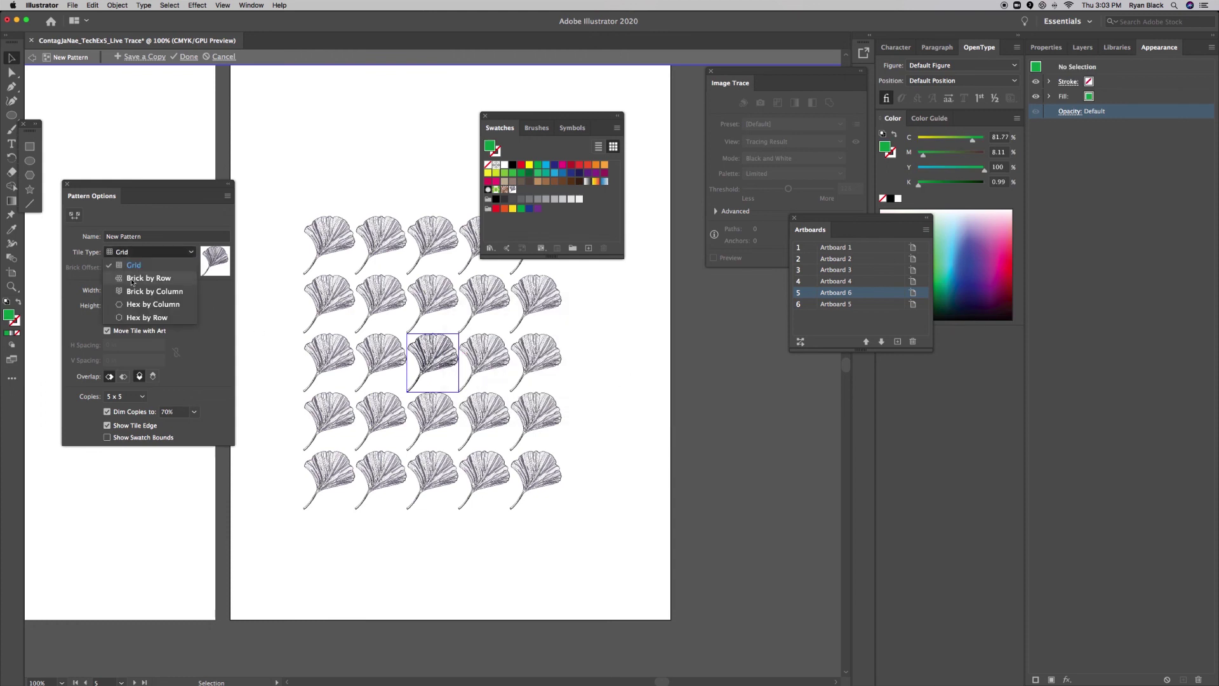
pyautogui.click(126, 279)
pyautogui.click(148, 252)
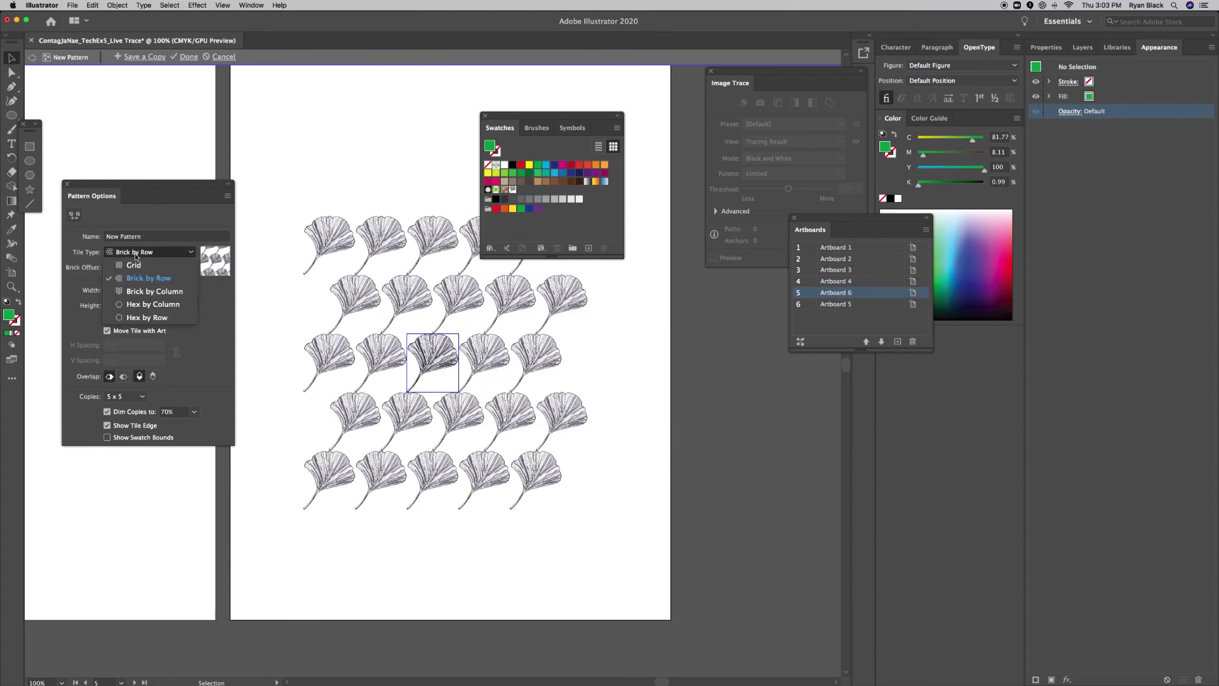
pyautogui.click(150, 294)
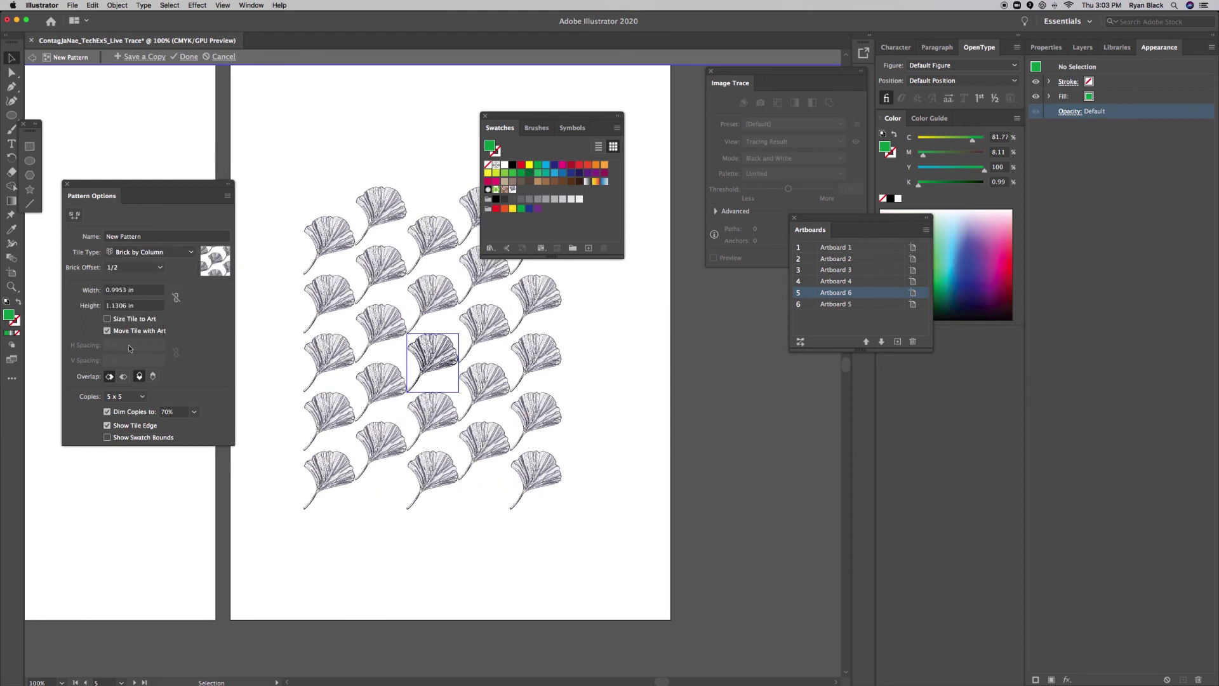
pyautogui.click(107, 318)
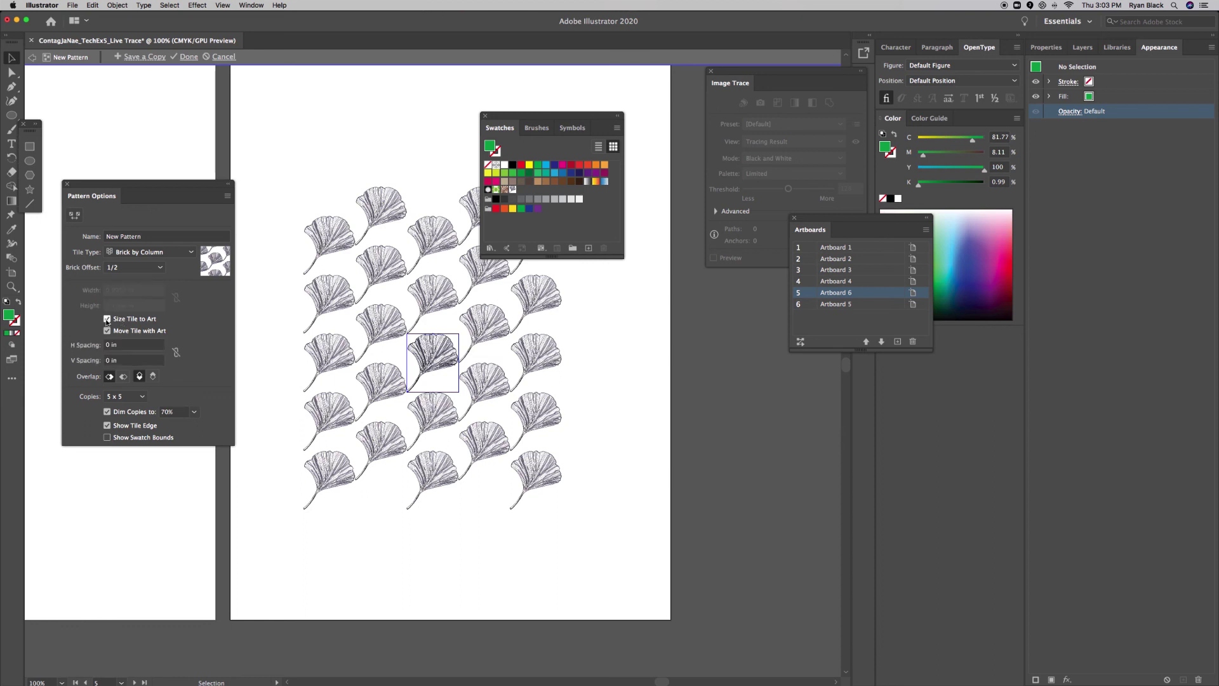
pyautogui.click(112, 268)
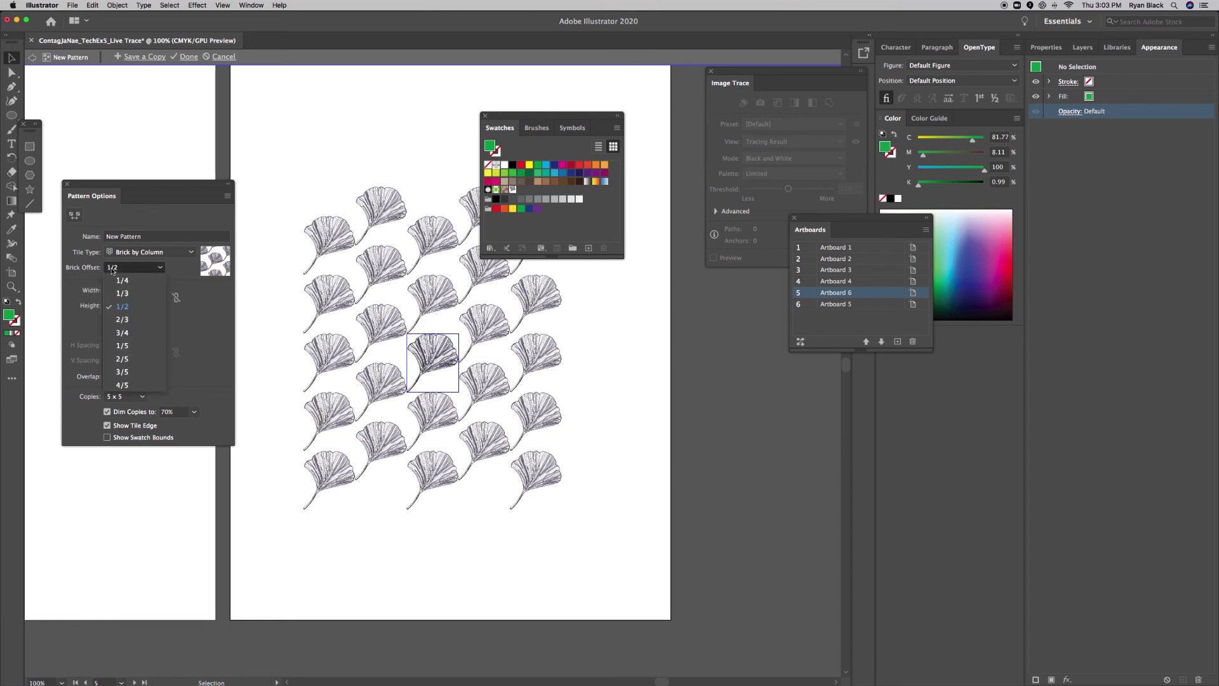
pyautogui.click(113, 269)
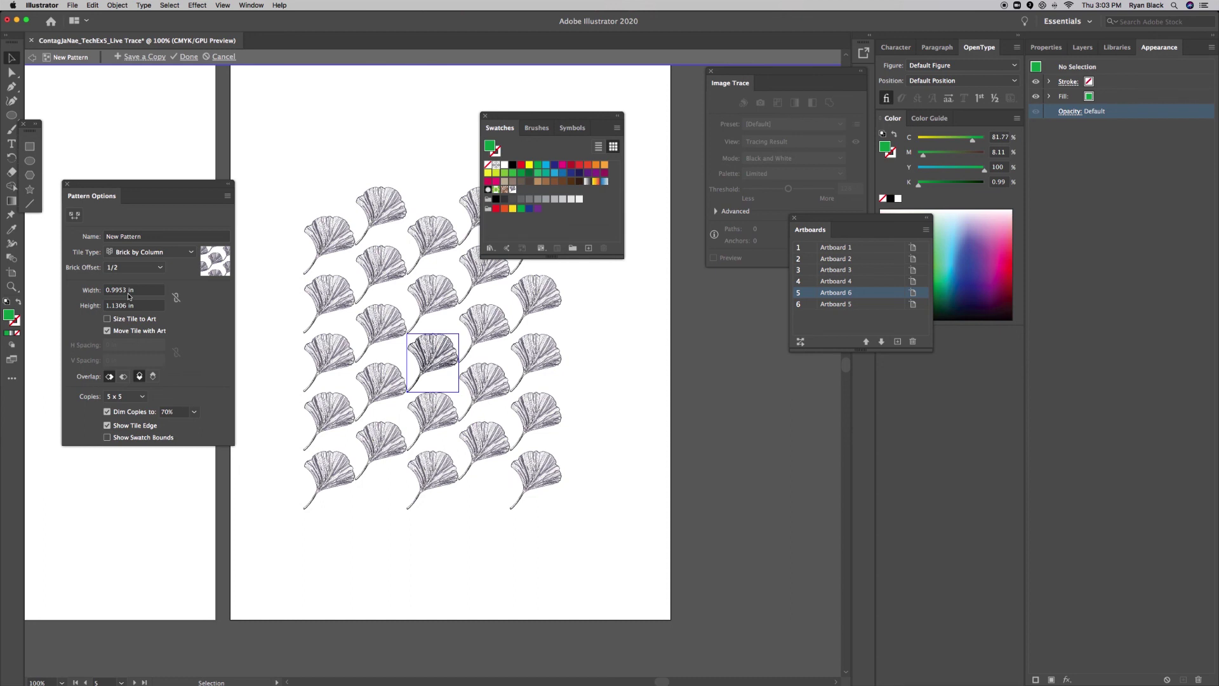
# - Set the pattern tile Width to 1.5 in and Height to 1.5 in
pyautogui.moveTo(141, 291); pyautogui.dragTo(99, 291)
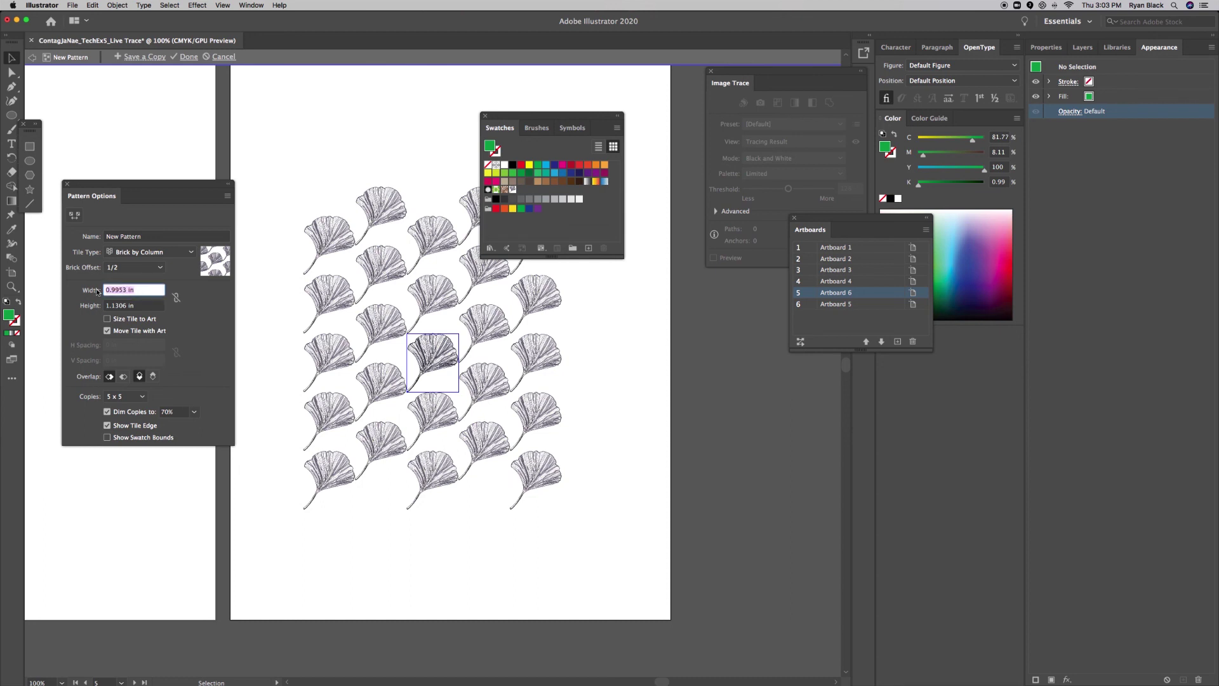
pyautogui.write('1')
pyautogui.press('Return')
pyautogui.click(160, 310)
pyautogui.moveTo(160, 310); pyautogui.dragTo(87, 312)
pyautogui.write('1.5')
pyautogui.press('Return')
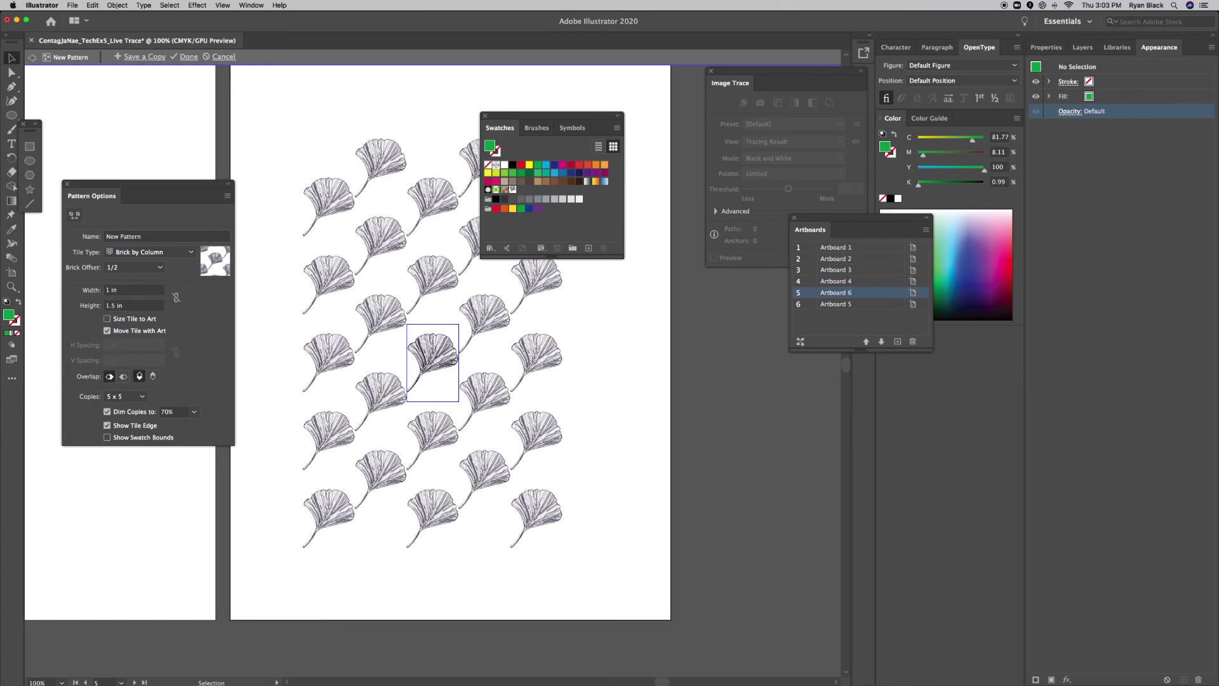
pyautogui.moveTo(120, 291); pyautogui.dragTo(92, 289)
pyautogui.write('1.5')
pyautogui.press('Return')
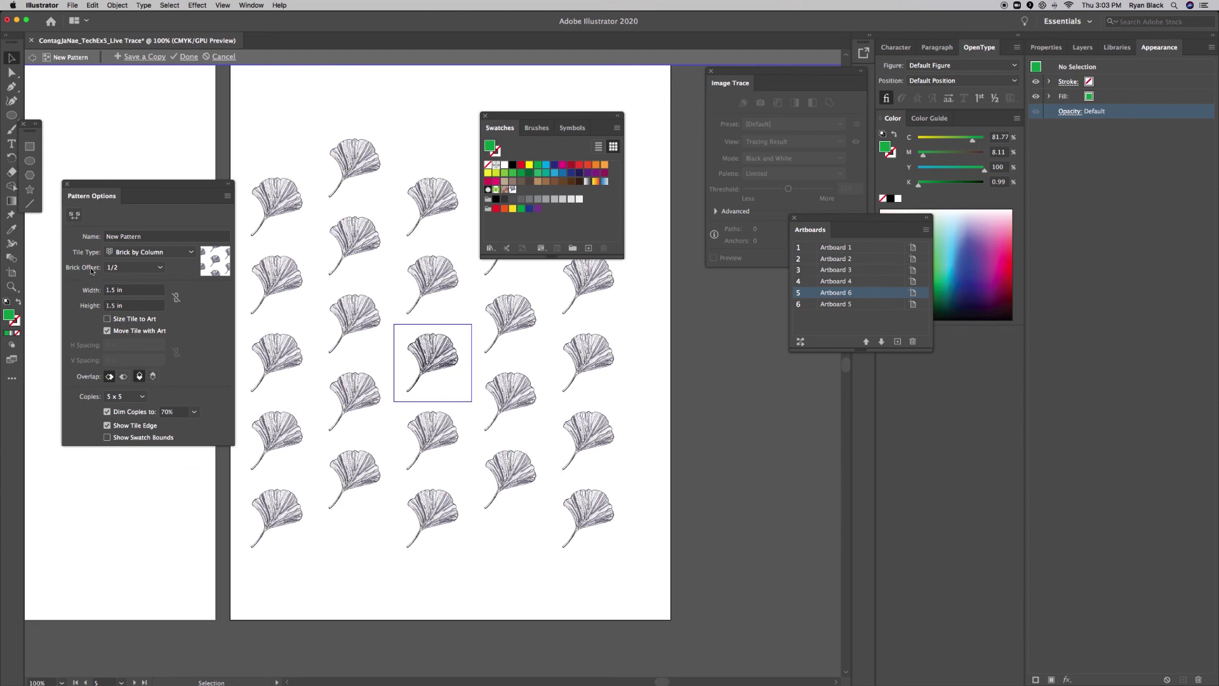
# - Enter 'Gingko Pattern' as the pattern name and close the Pattern Options panel
pyautogui.click(175, 236)
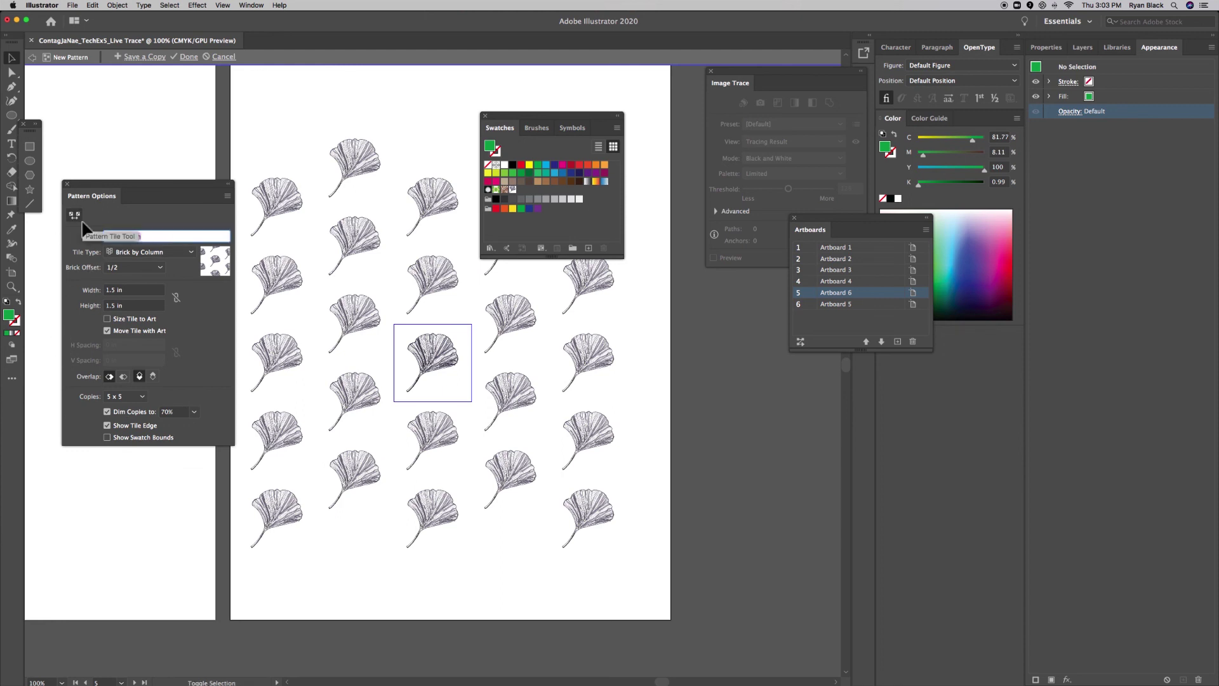
pyautogui.write('Gin')
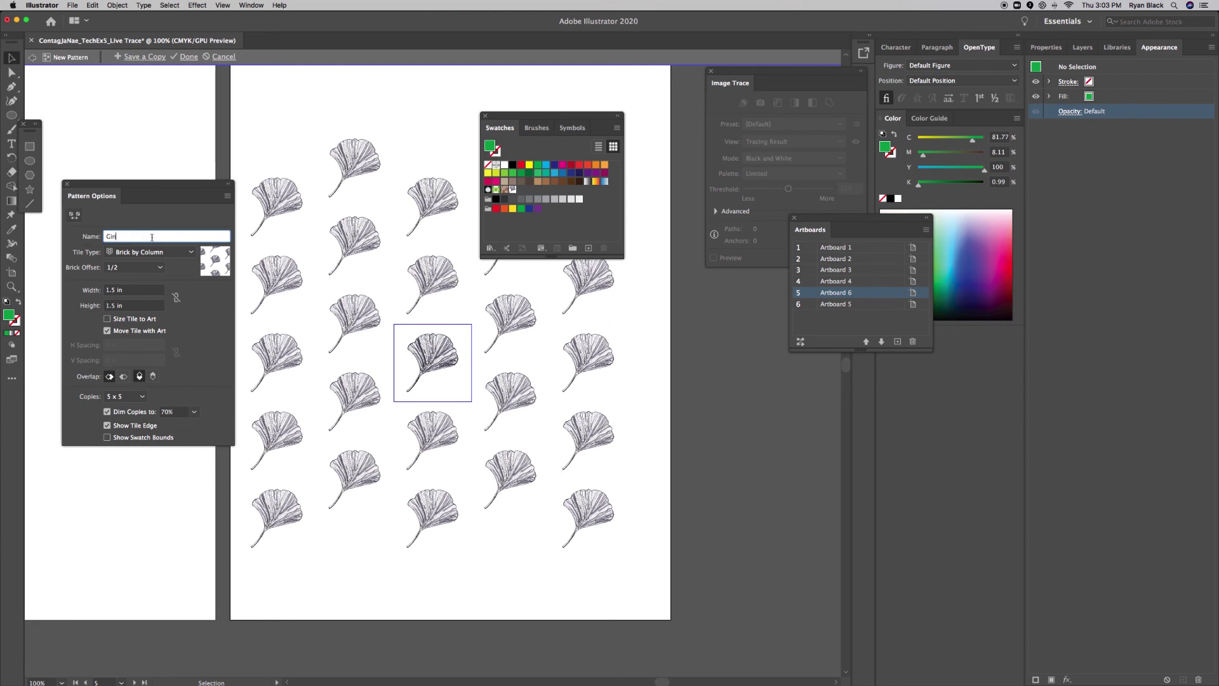
pyautogui.write('gko Pattern')
pyautogui.press('Return')
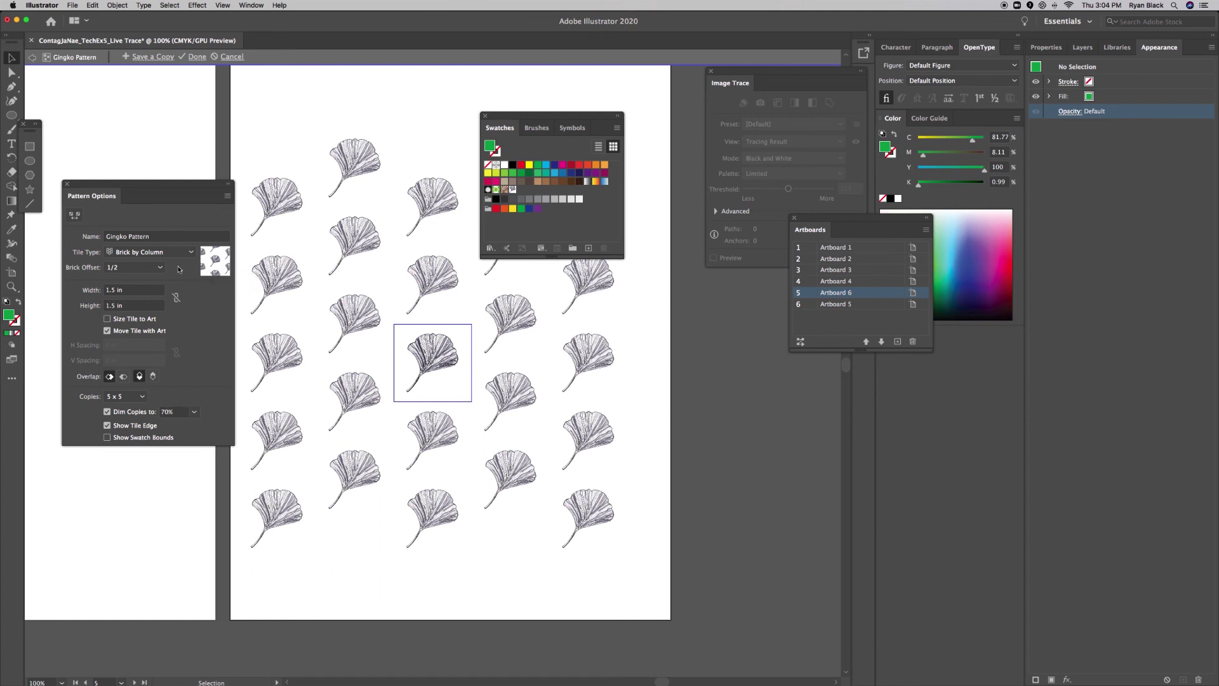
pyautogui.click(66, 184)
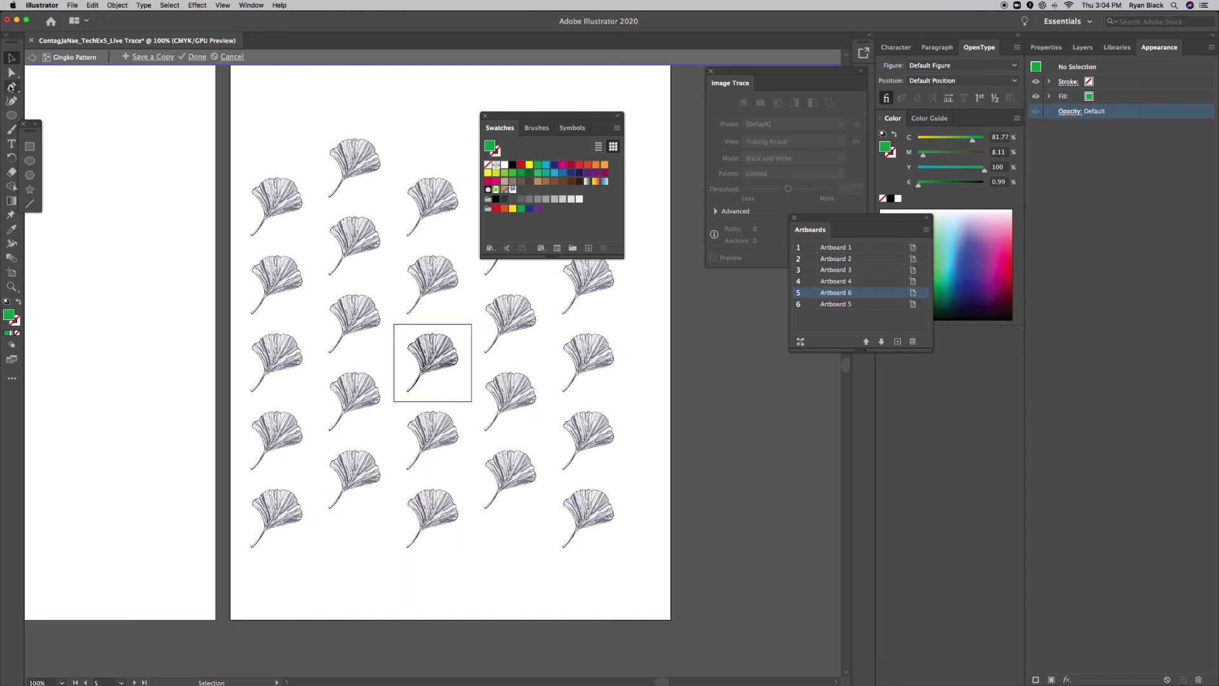
# - Exit pattern editing and create a new Tabloid Print document named 'skirt mockup'
pyautogui.click(30, 58)
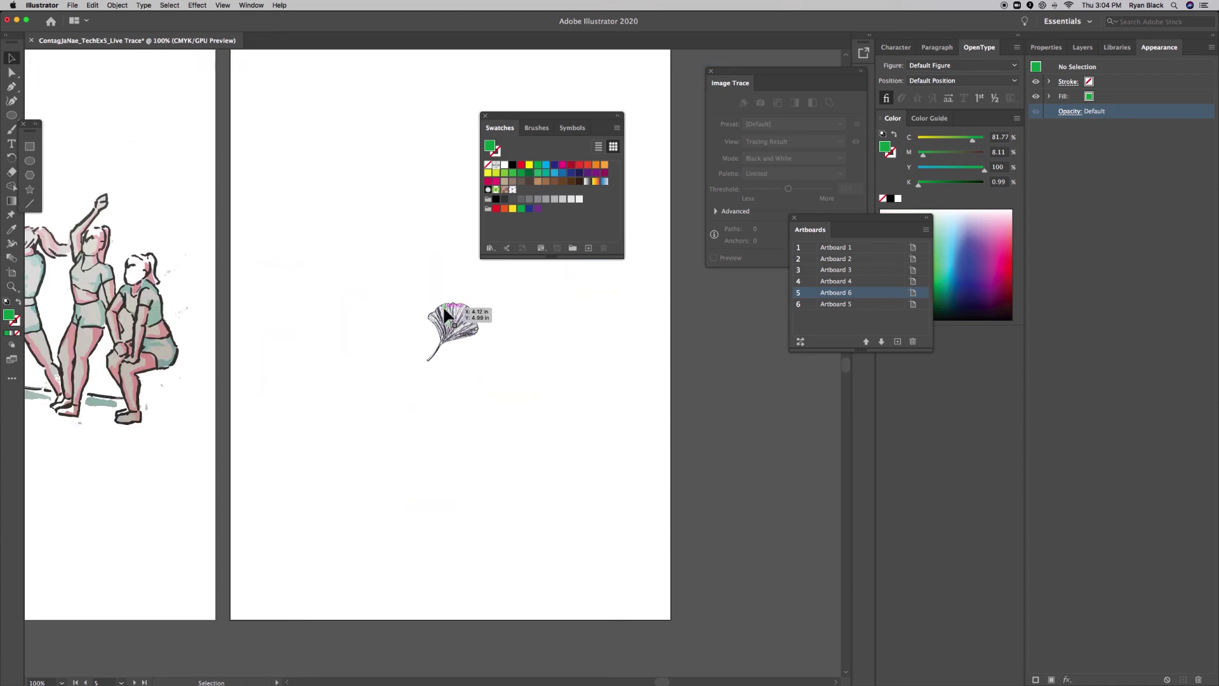
pyautogui.click(75, 6)
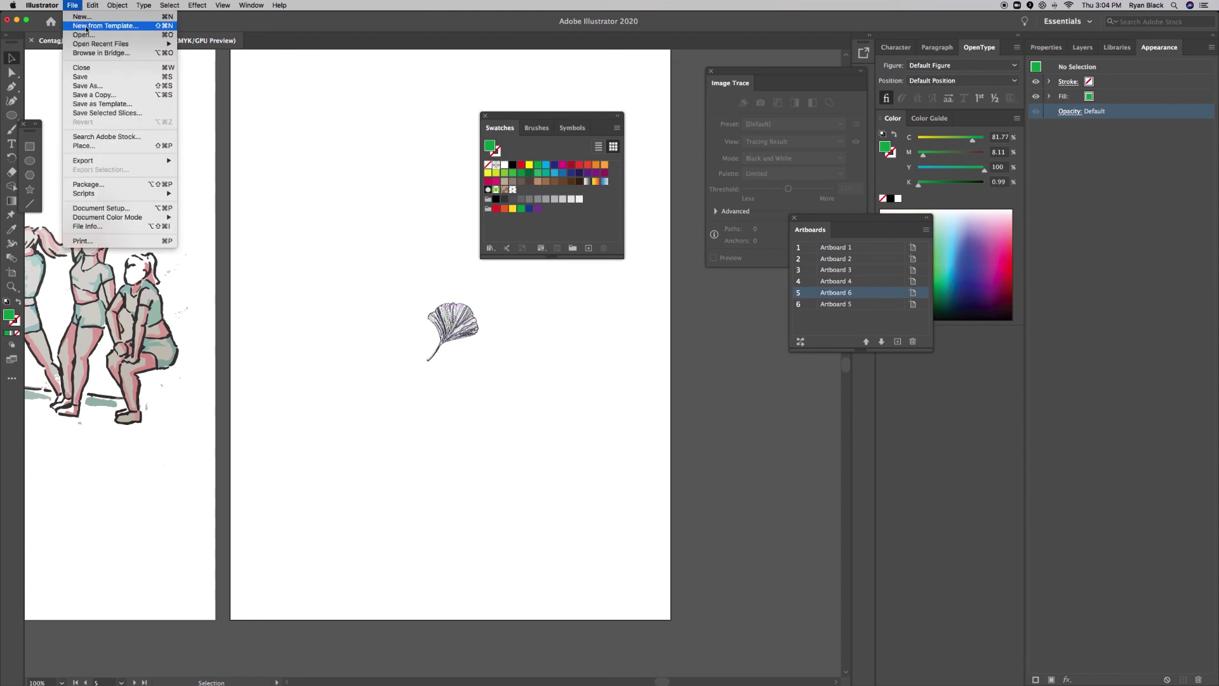
pyautogui.click(84, 101)
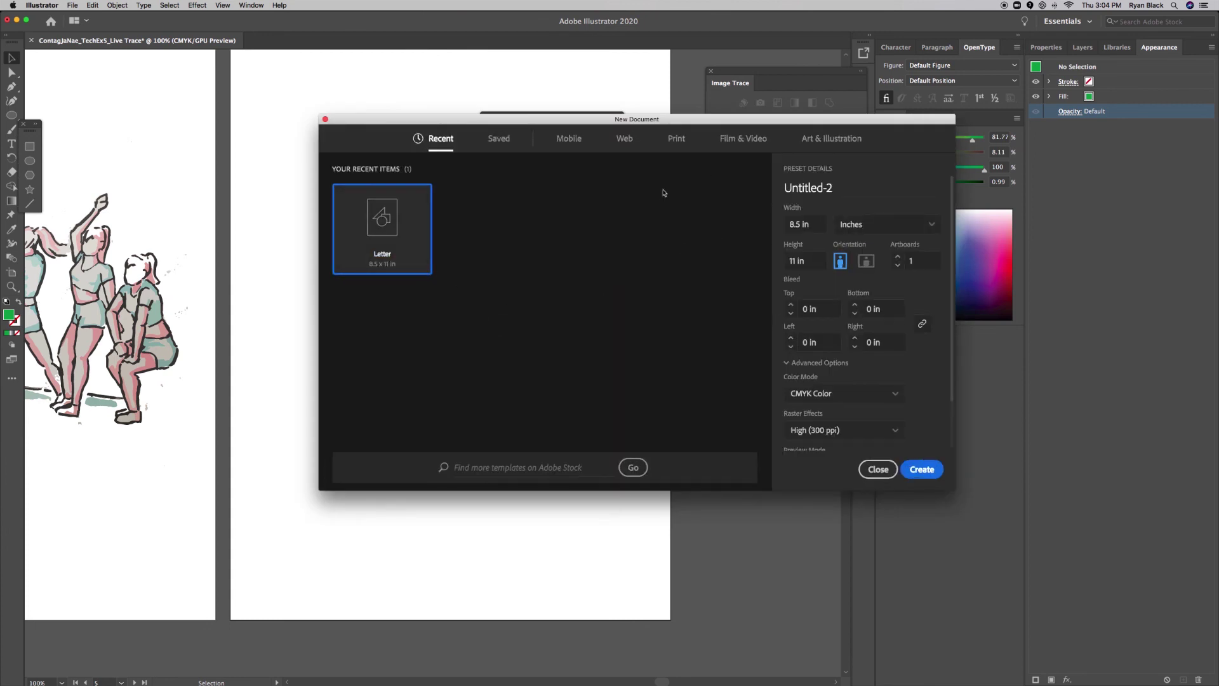
pyautogui.click(676, 139)
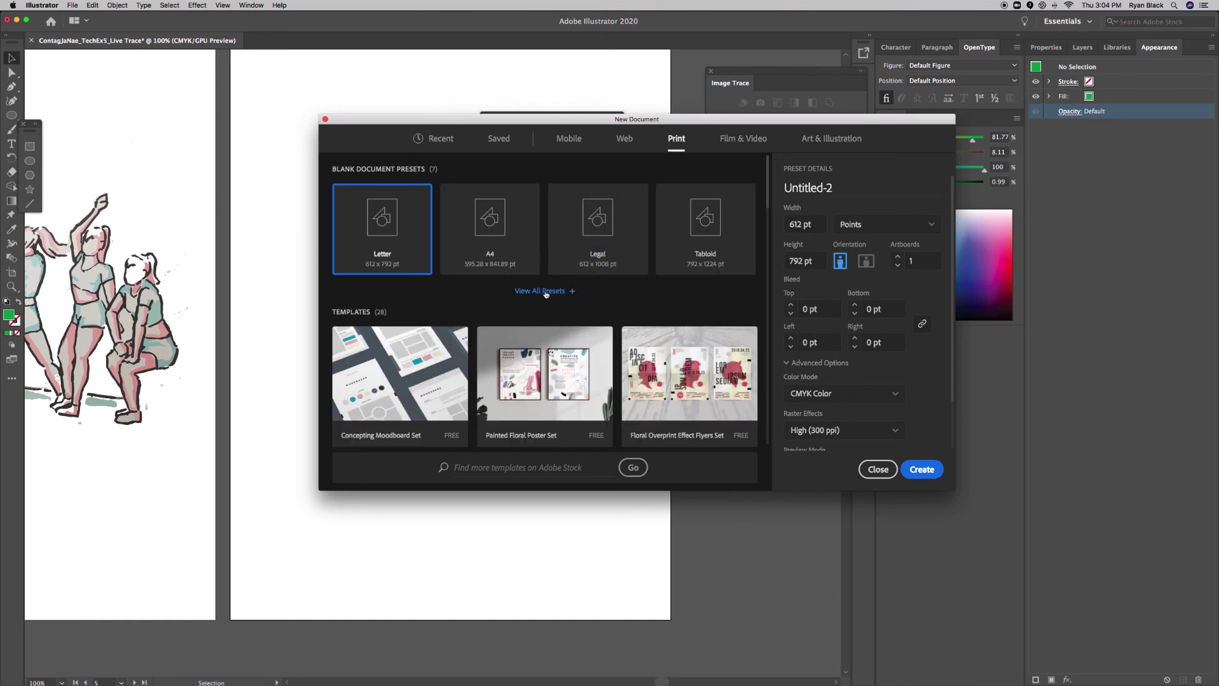
pyautogui.click(734, 231)
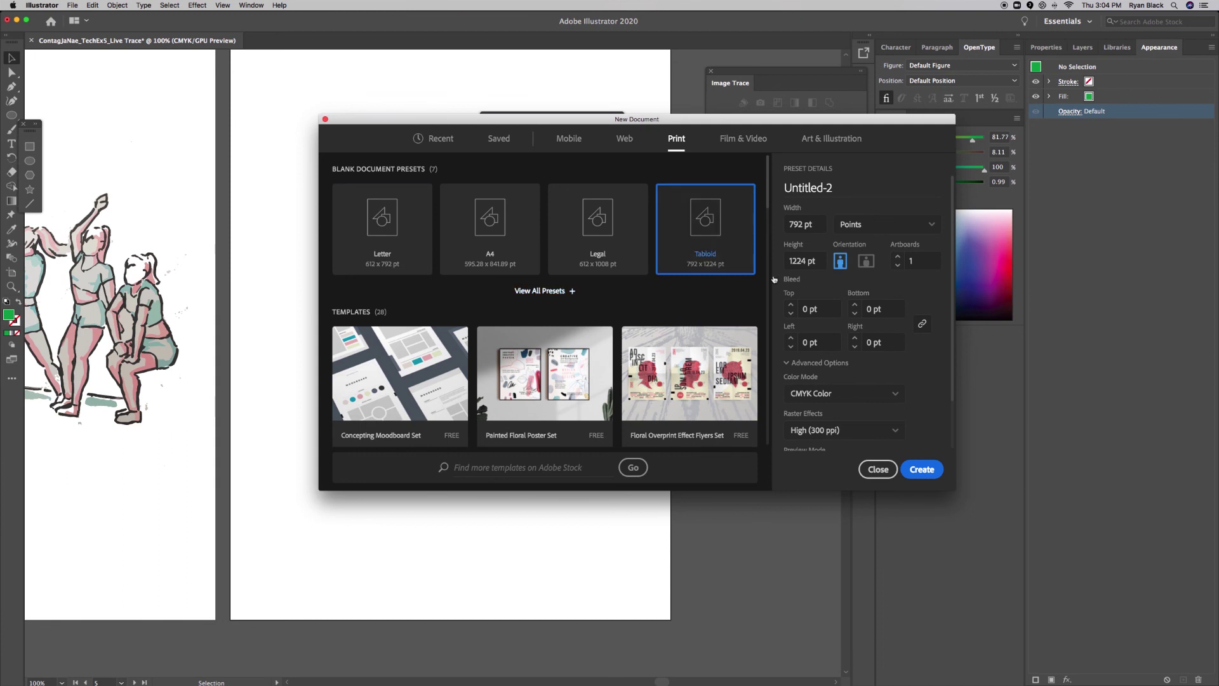
pyautogui.click(847, 186)
pyautogui.write('skirt moc')
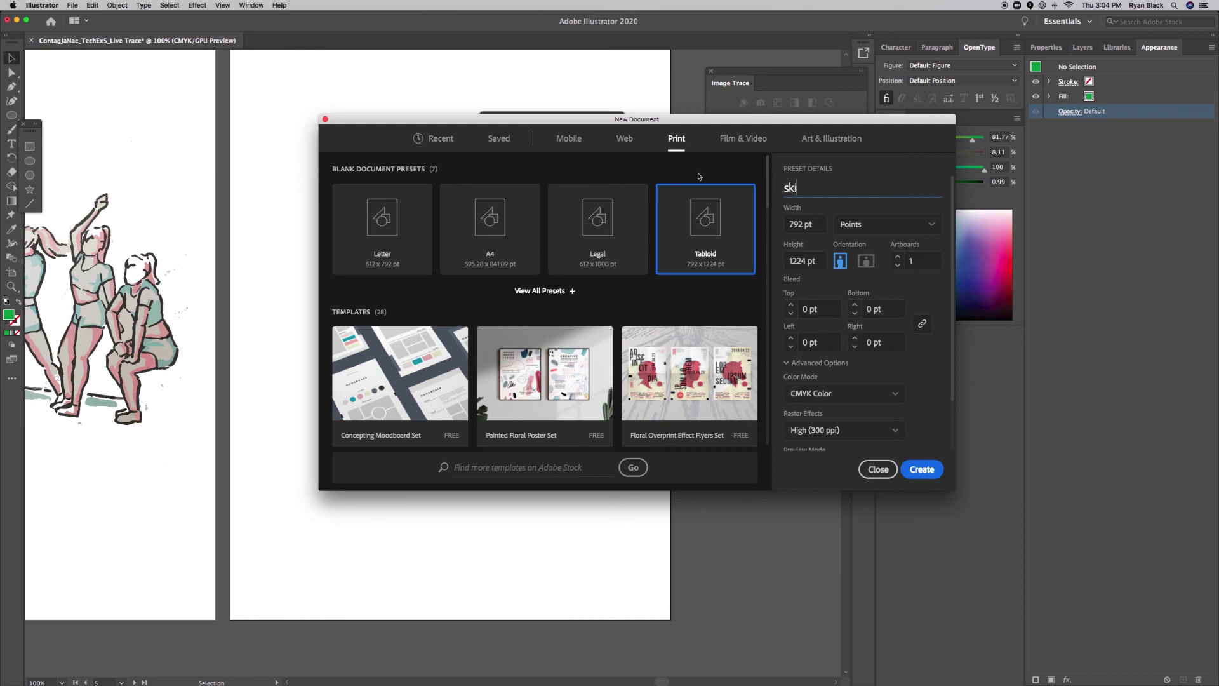
pyautogui.write('kup')
pyautogui.click(934, 470)
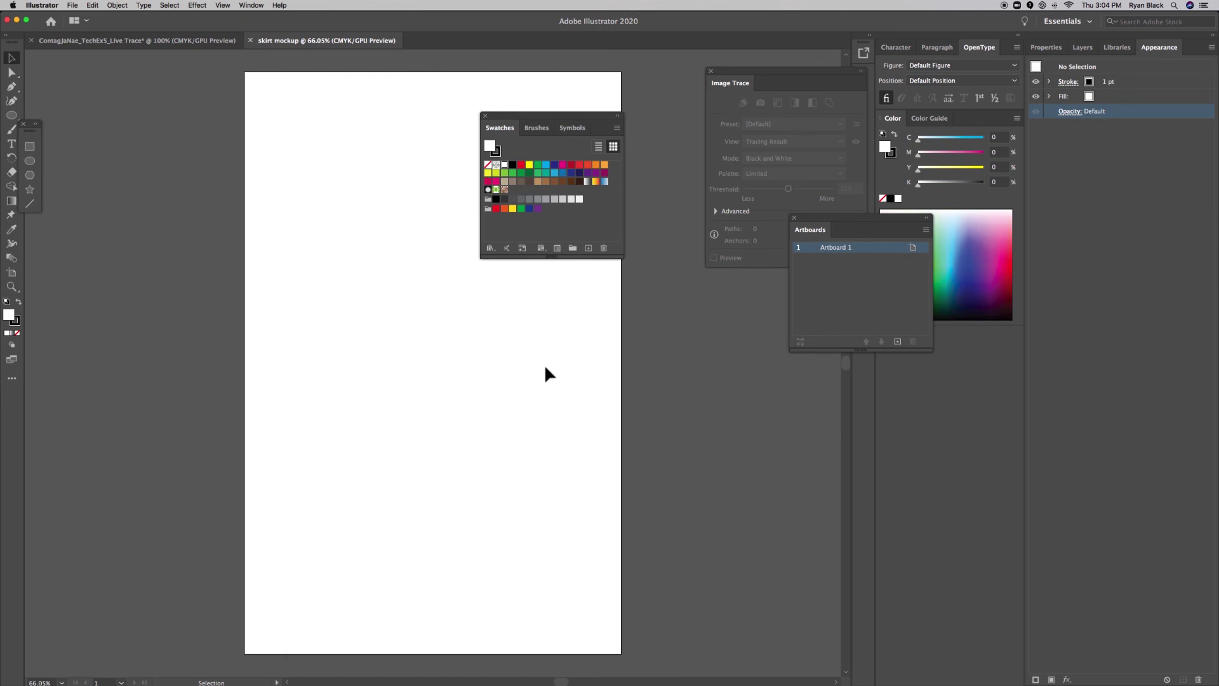
# - Discard a stray starting anchor and move the Swatches panel off the artboard
pyautogui.click(11, 86)
pyautogui.click(378, 192)
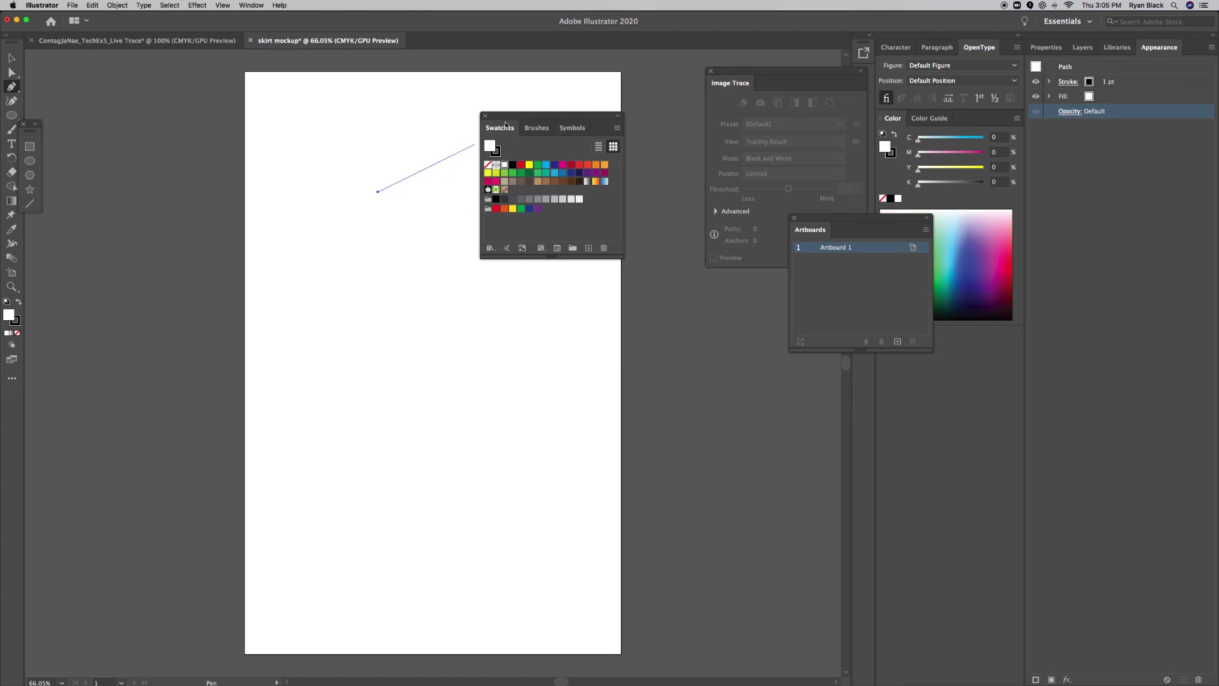
pyautogui.moveTo(378, 192); pyautogui.dragTo(371, 184)
pyautogui.press('v')
pyautogui.click(476, 157)
pyautogui.moveTo(546, 116); pyautogui.dragTo(829, 380)
pyautogui.click(11, 86)
# - Draw the straight waistband with the Pen, then curve the skirt's right side down to the hem
pyautogui.click(370, 148)
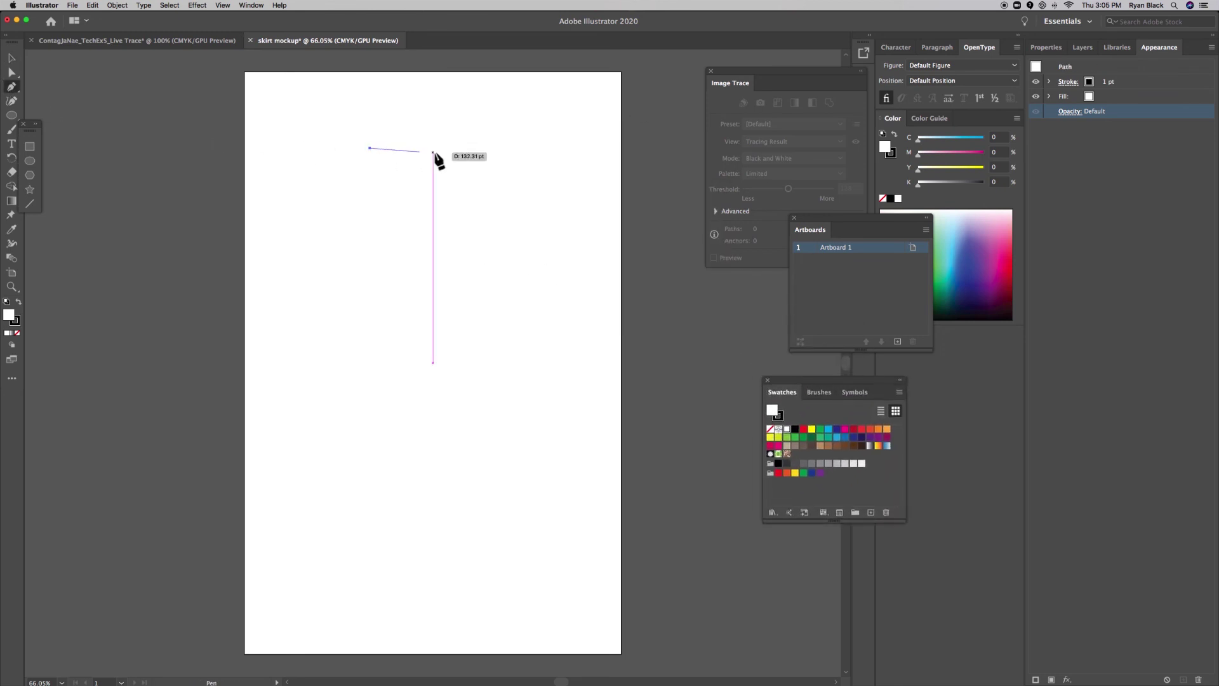
pyautogui.click(491, 149)
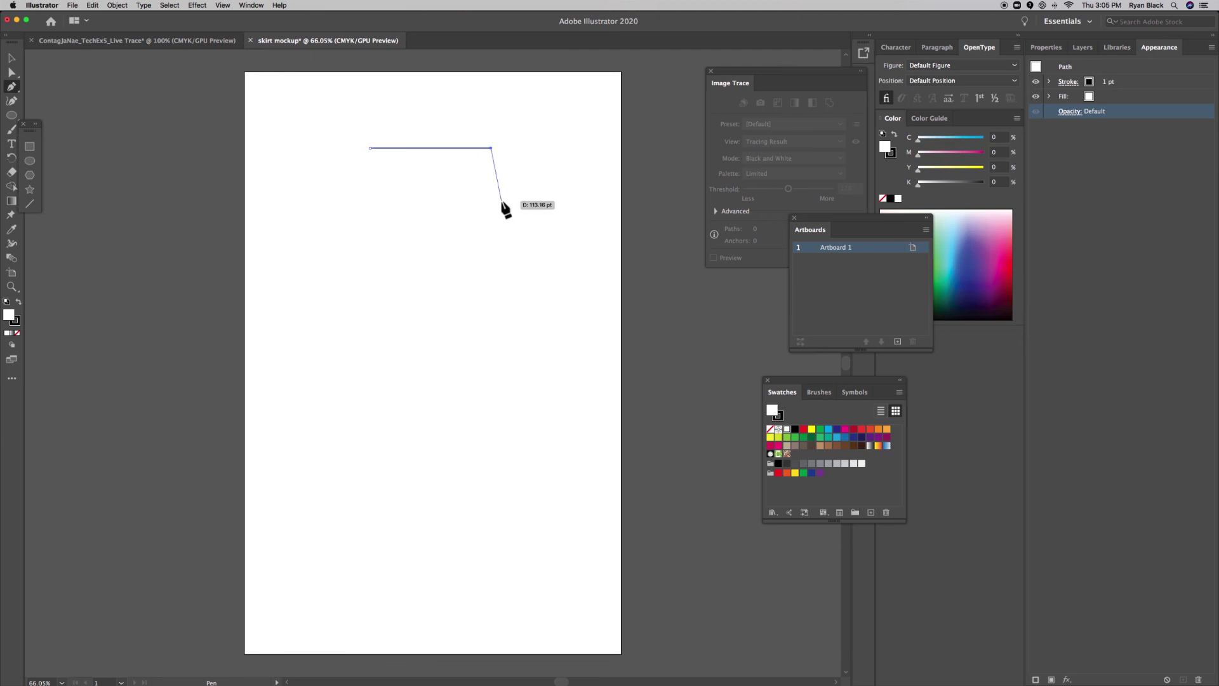
pyautogui.click(13, 103)
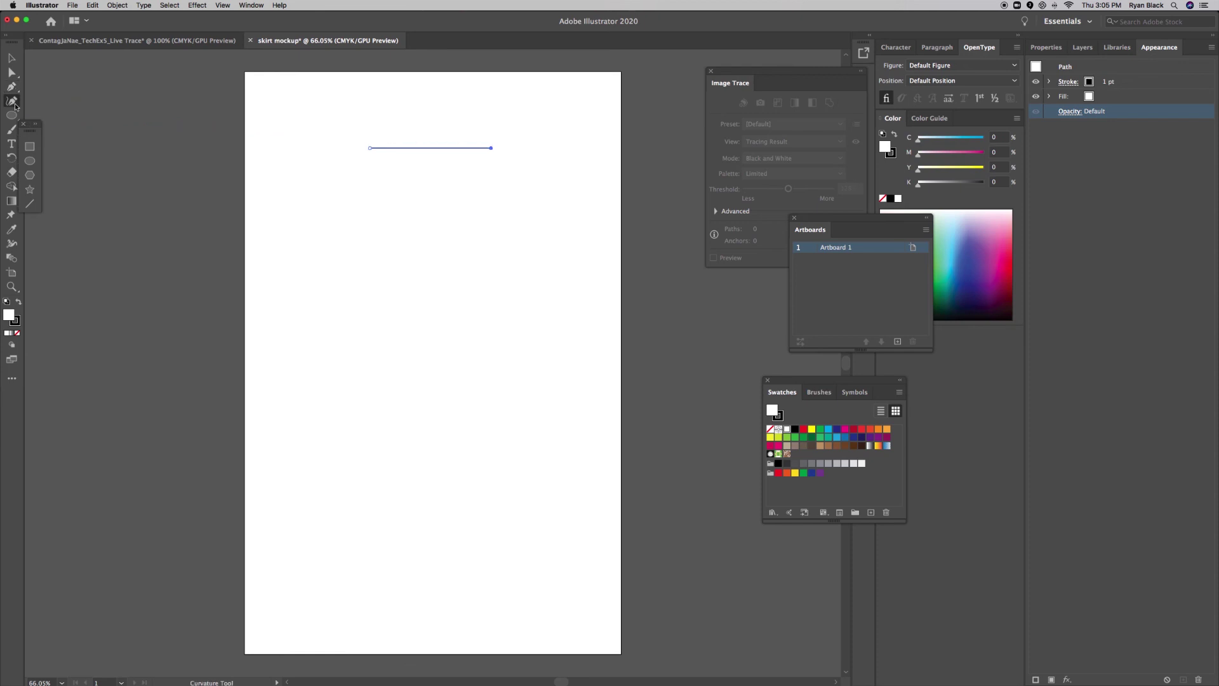
pyautogui.click(500, 148)
pyautogui.click(503, 160)
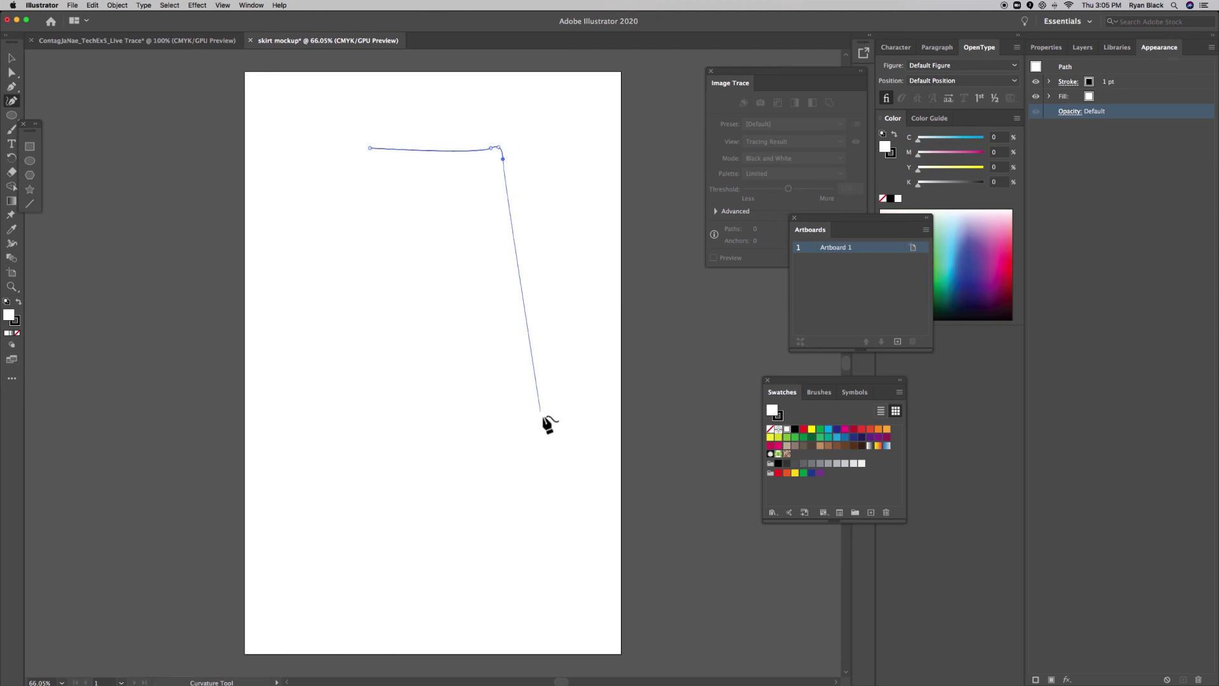
pyautogui.click(578, 488)
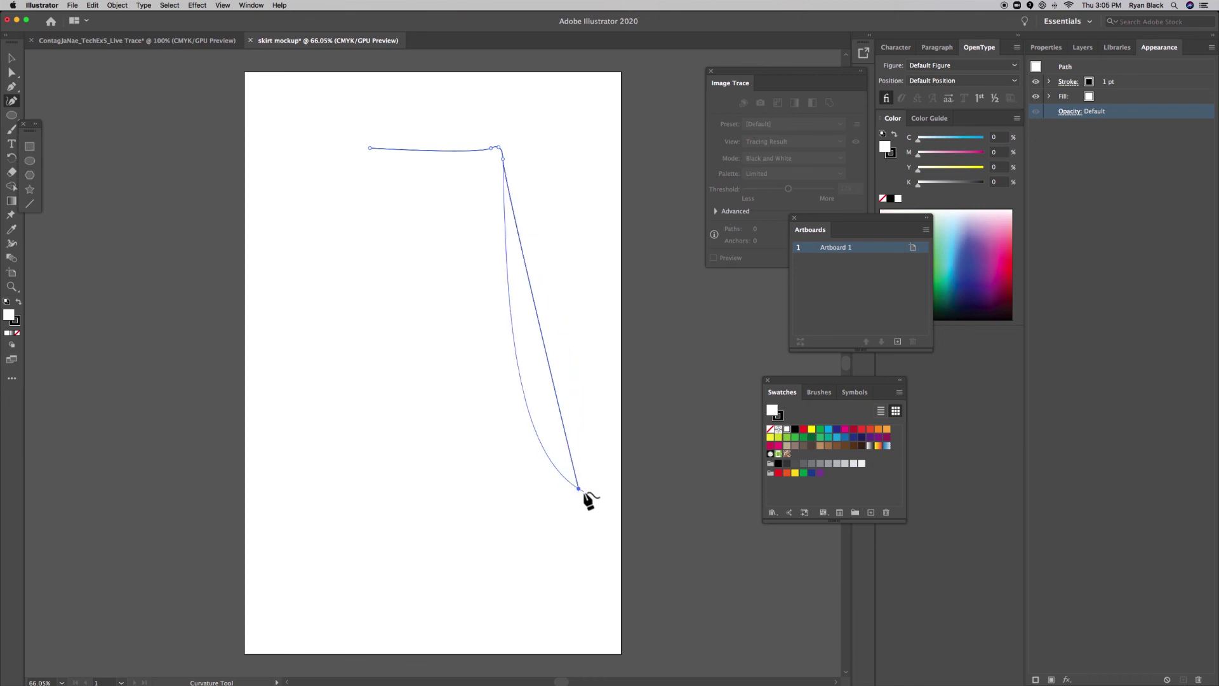
pyautogui.press('Escape')
pyautogui.click(578, 488)
pyautogui.click(584, 491)
# - Trace the wavy hem leftward across the bottom of the skirt
pyautogui.click(567, 502)
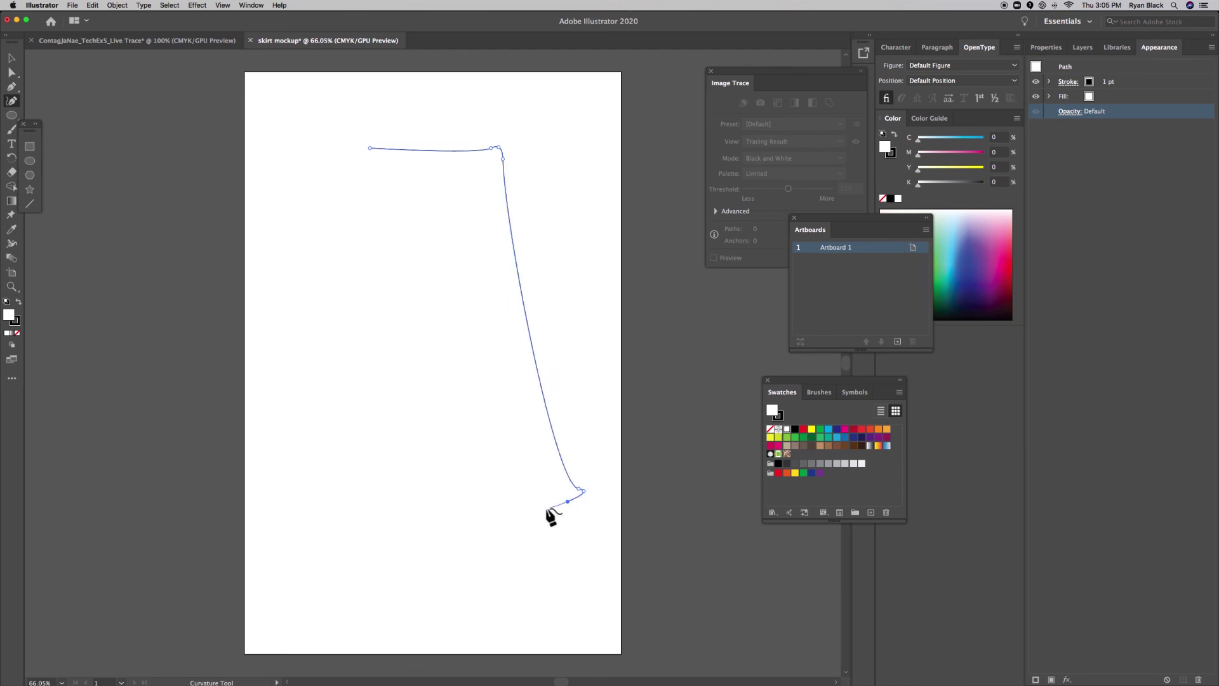
pyautogui.click(538, 507)
pyautogui.click(524, 520)
pyautogui.click(466, 531)
pyautogui.click(453, 522)
pyautogui.click(398, 534)
pyautogui.click(373, 513)
pyautogui.click(354, 524)
pyautogui.click(321, 537)
pyautogui.click(294, 515)
# - Bring the left side up to the waist and close the path at its starting corner
pyautogui.click(302, 508)
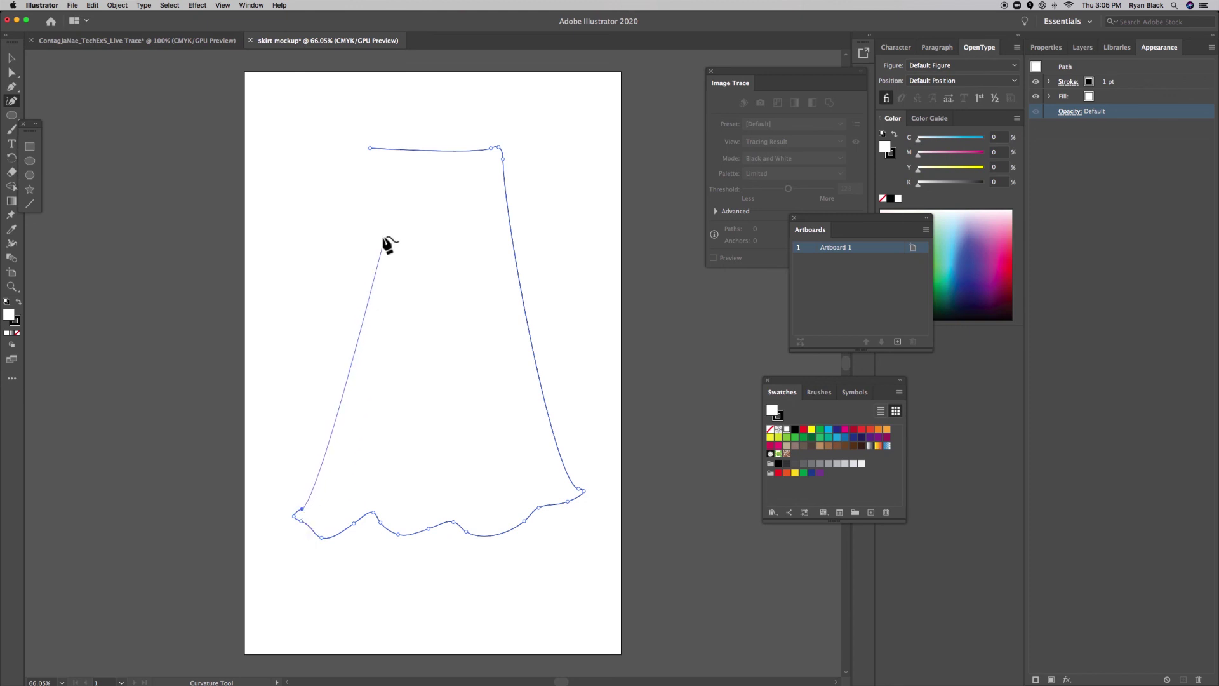
pyautogui.click(369, 166)
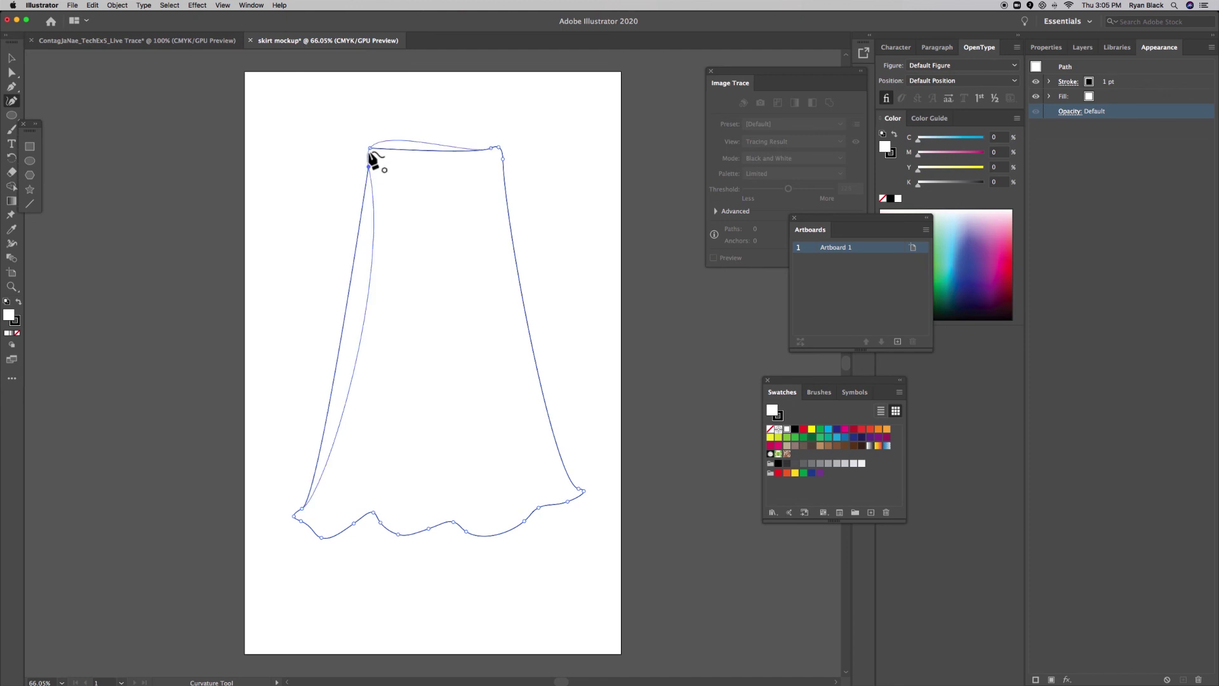
pyautogui.click(371, 157)
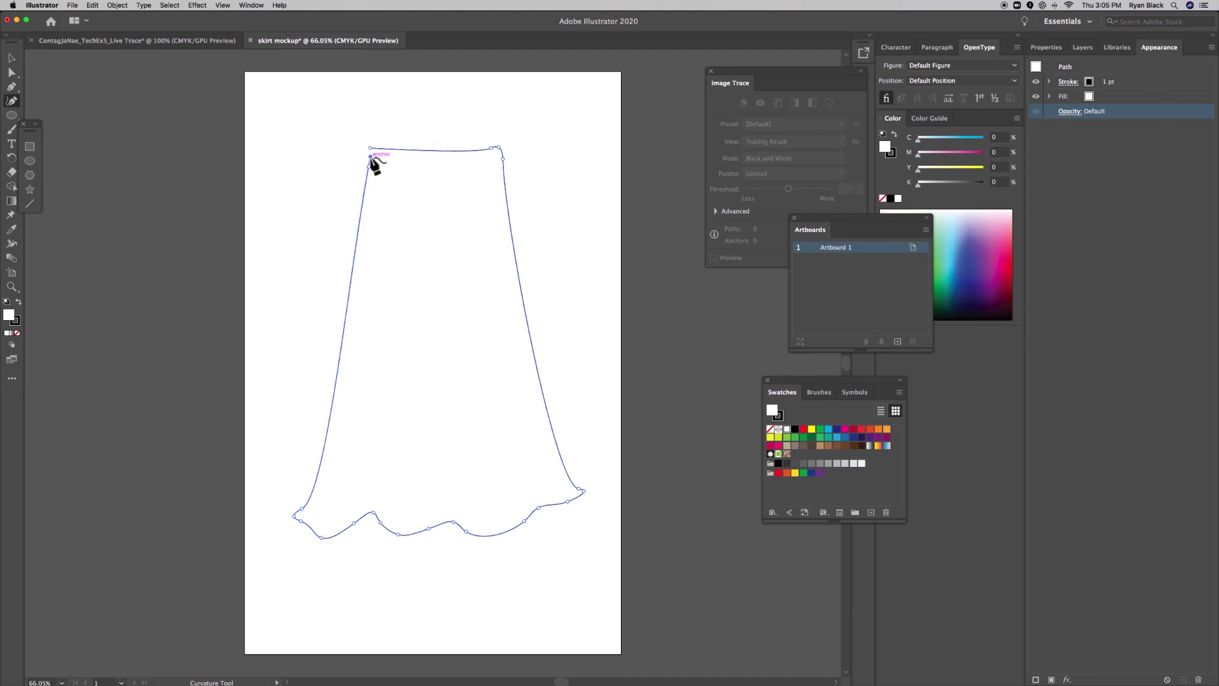
pyautogui.press('p')
pyautogui.click(370, 158)
pyautogui.click(10, 58)
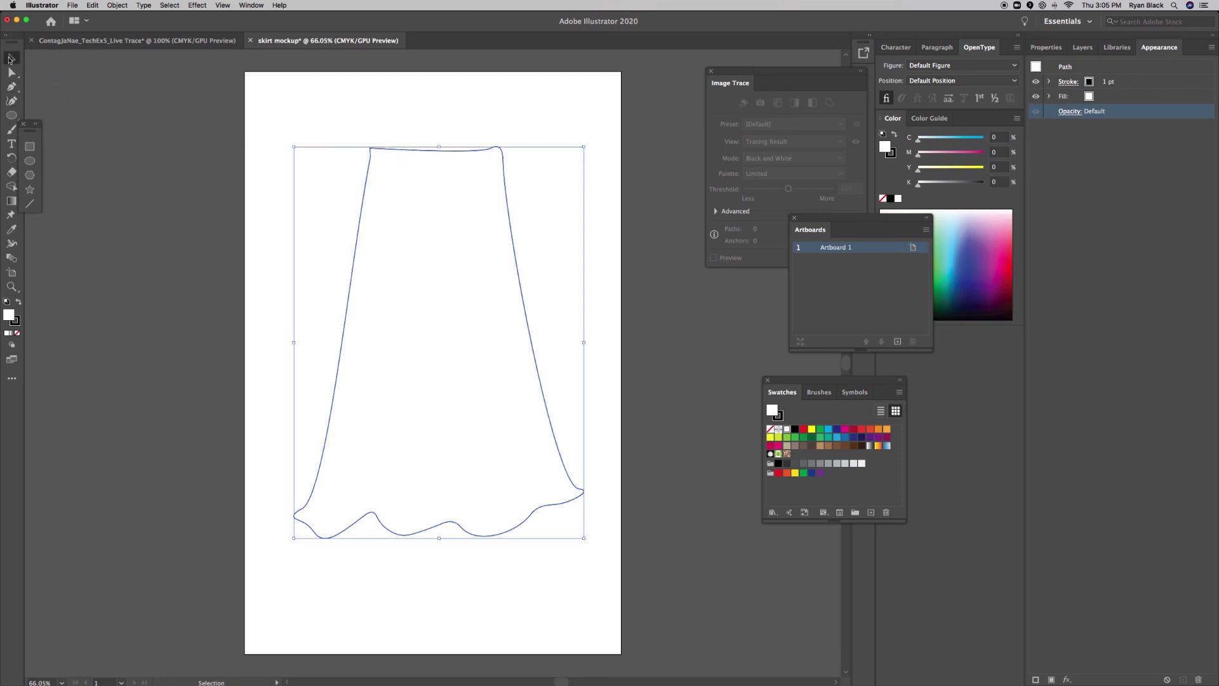
pyautogui.click(261, 243)
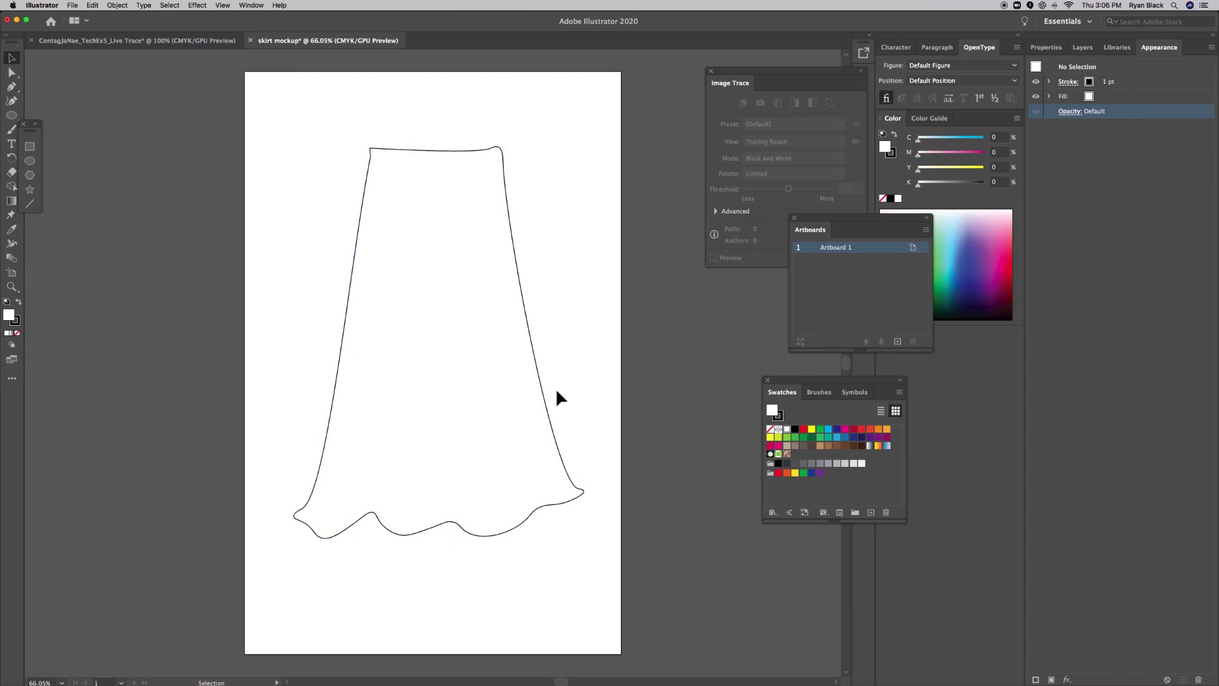
# - Nudge the skirt outline lower, then open and cancel the fill Color Picker without changes
pyautogui.moveTo(544, 391); pyautogui.dragTo(547, 413)
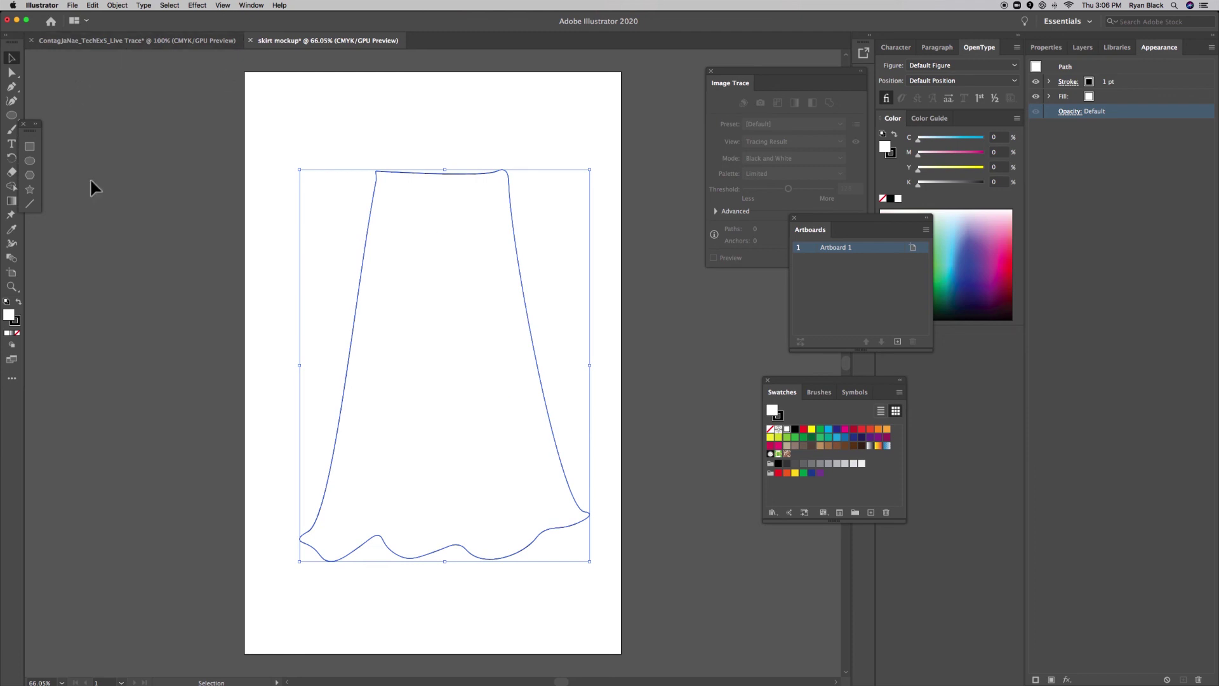
pyautogui.doubleClick(10, 315)
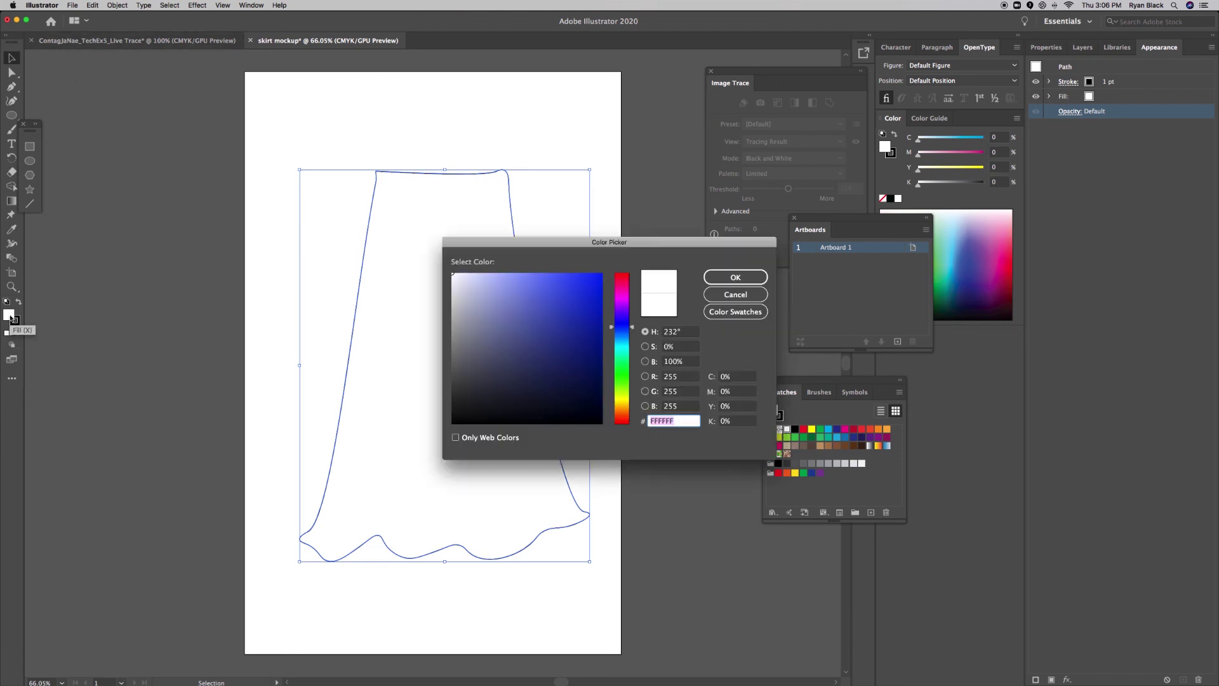
pyautogui.click(732, 295)
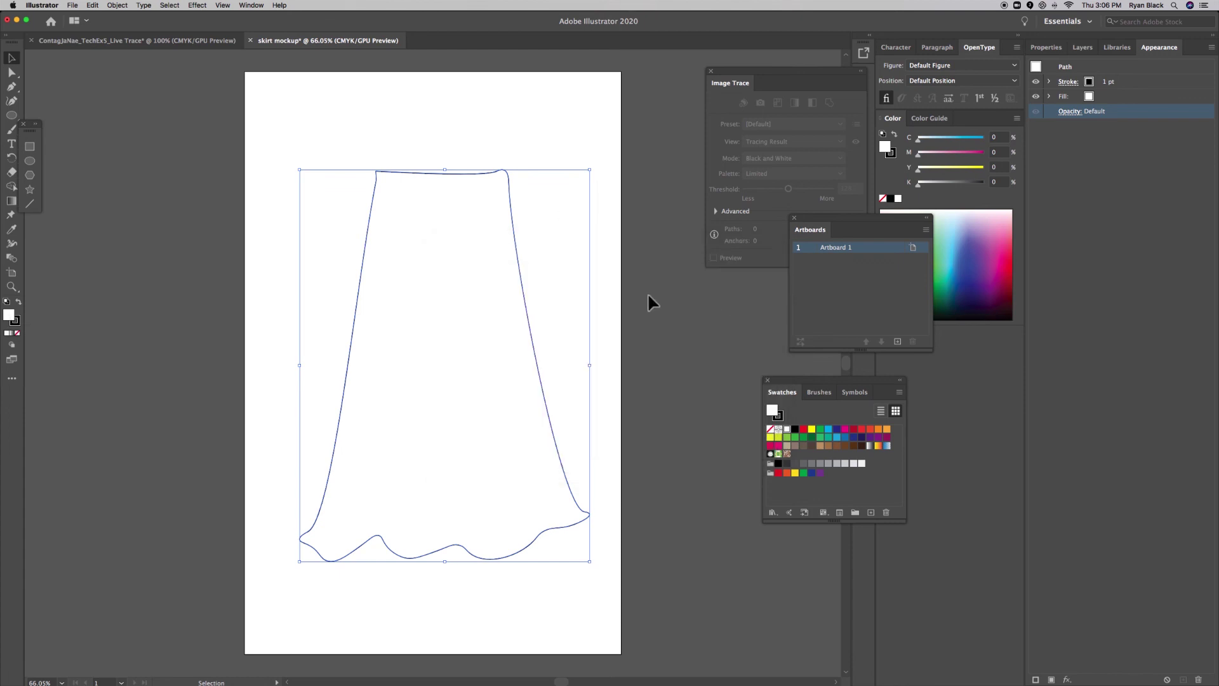
pyautogui.doubleClick(9, 315)
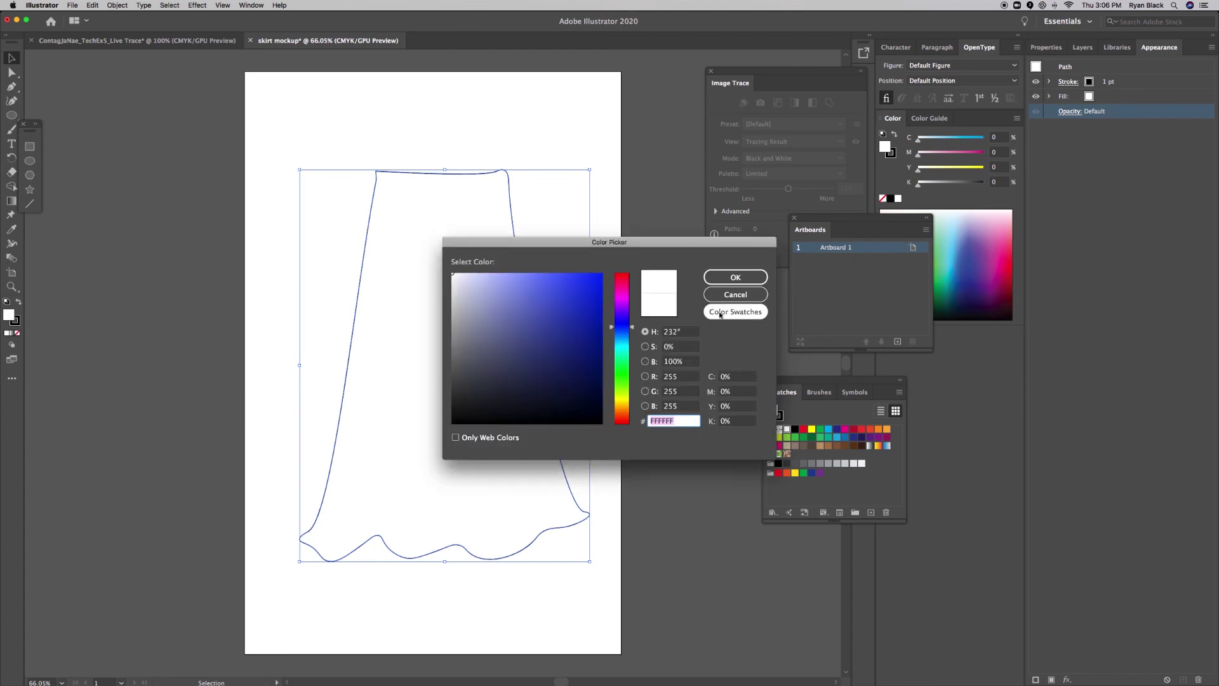
pyautogui.click(716, 311)
pyautogui.scroll(-7, 549, 332)
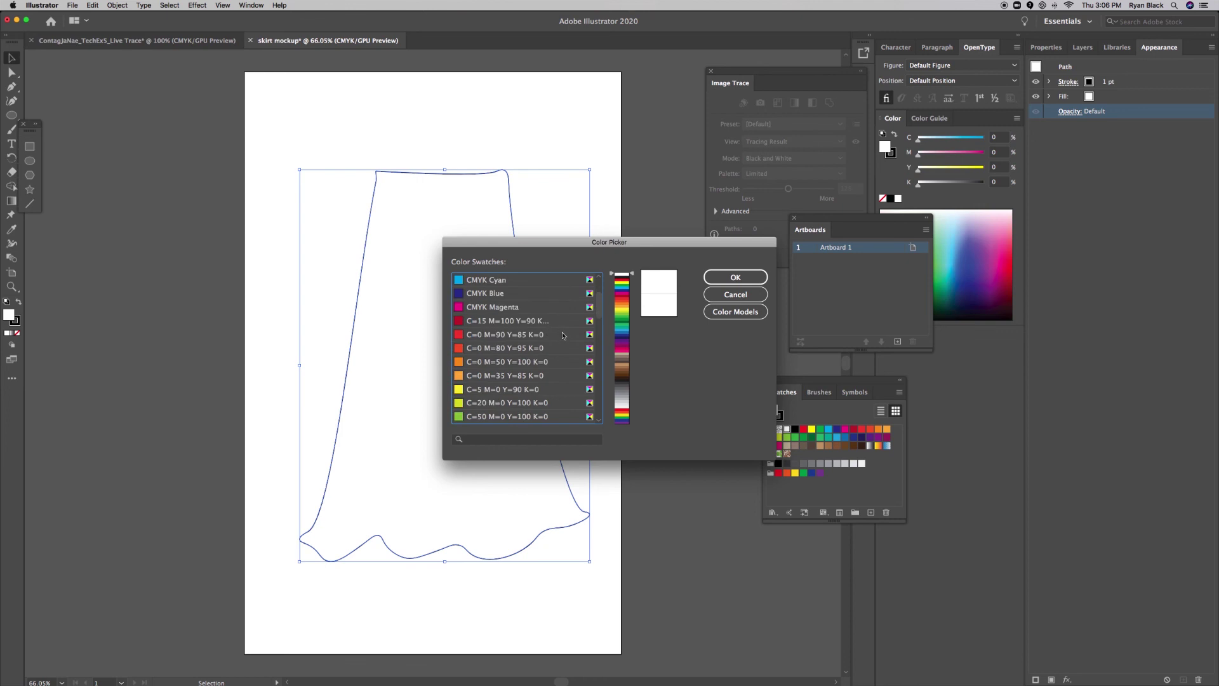
pyautogui.scroll(7, 557, 341)
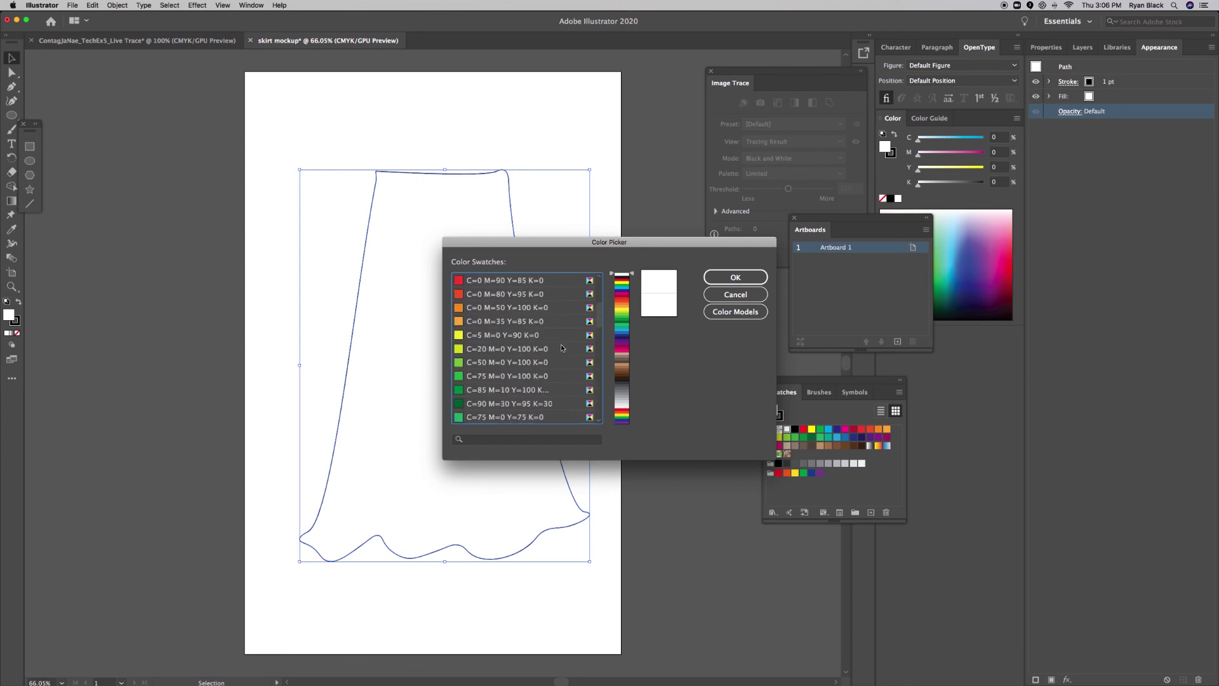
pyautogui.scroll(-15, 560, 346)
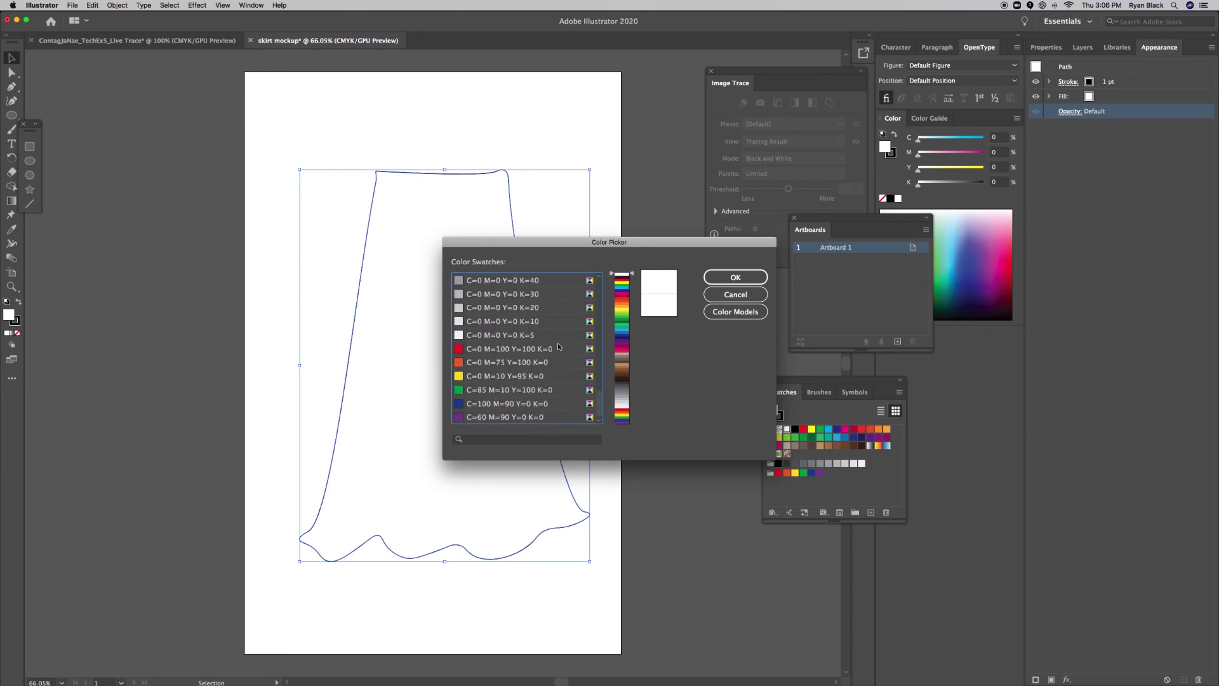
pyautogui.moveTo(621, 245); pyautogui.dragTo(694, 263)
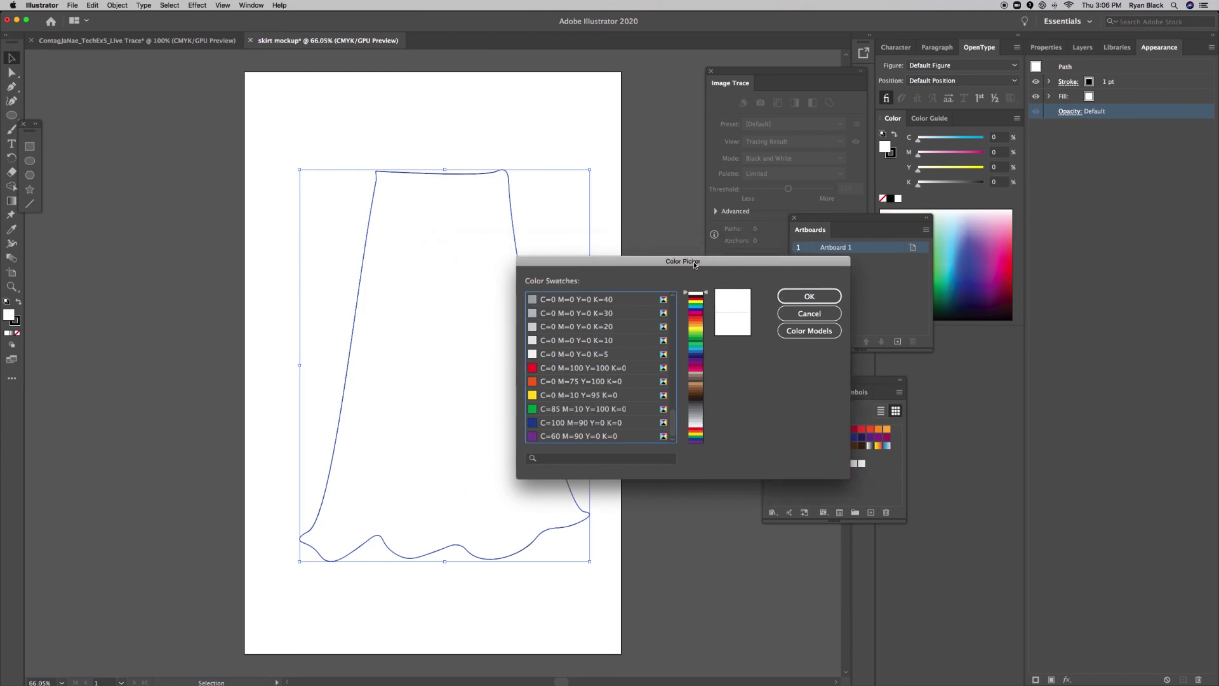
pyautogui.click(808, 312)
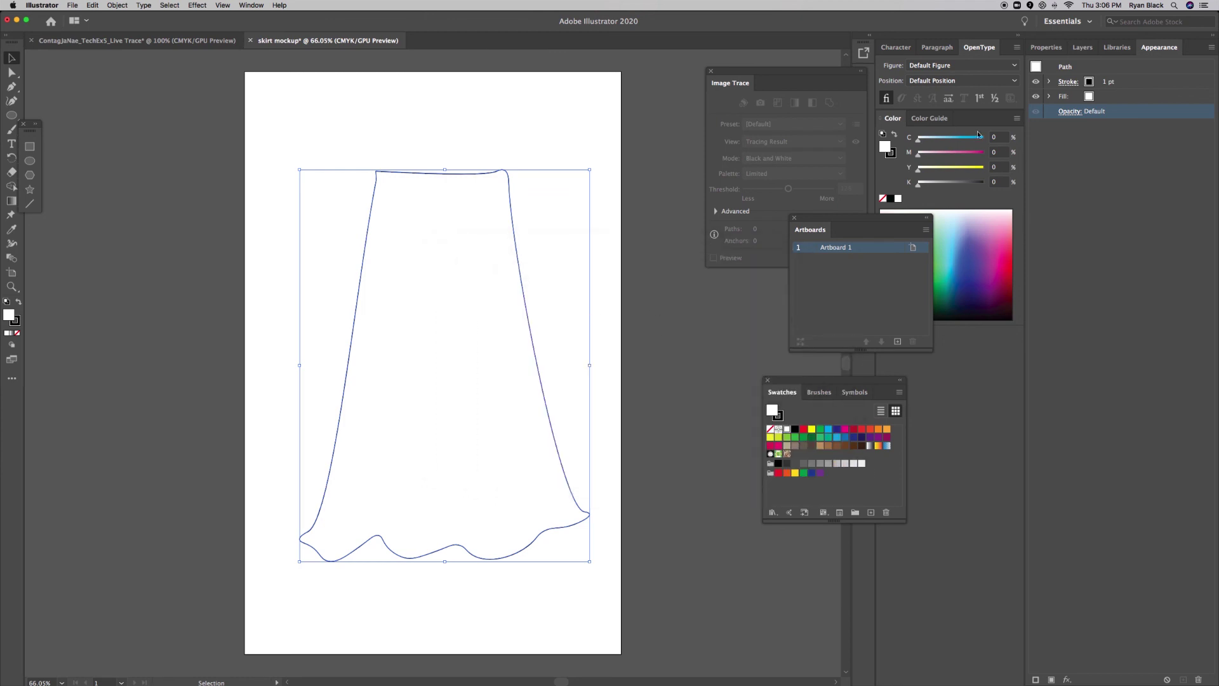
# - Close the Image Trace panel and open the Color Guide panel's shades and tints
pyautogui.click(712, 72)
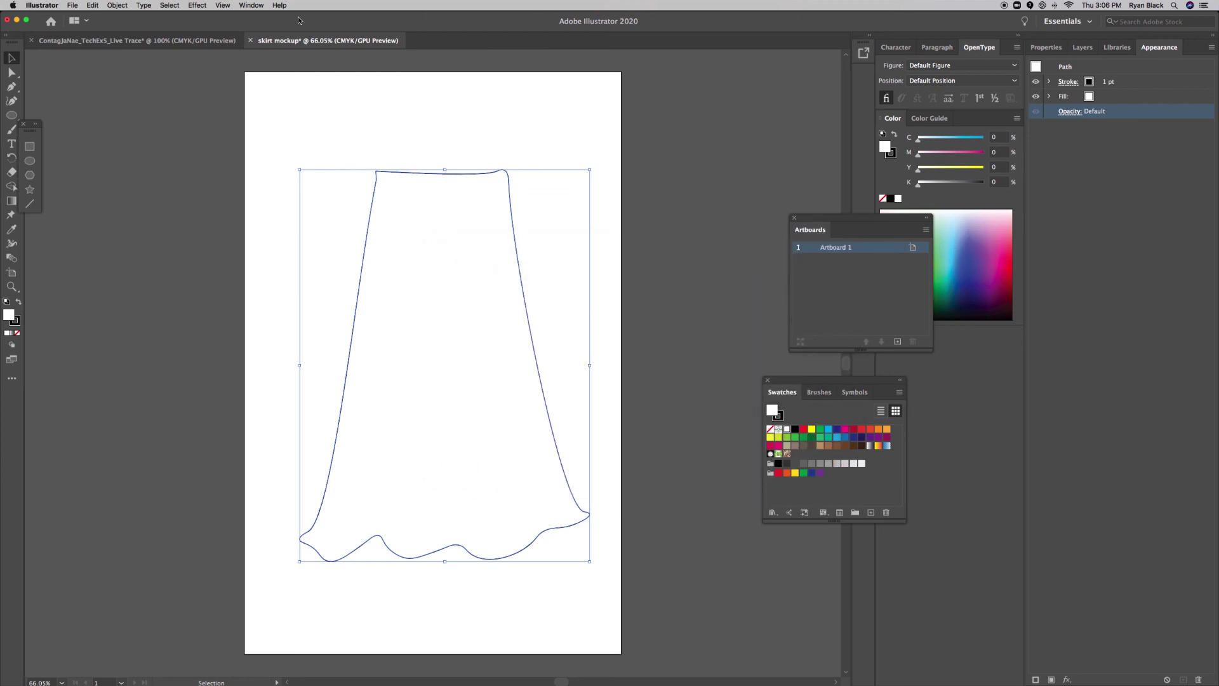
pyautogui.click(250, 6)
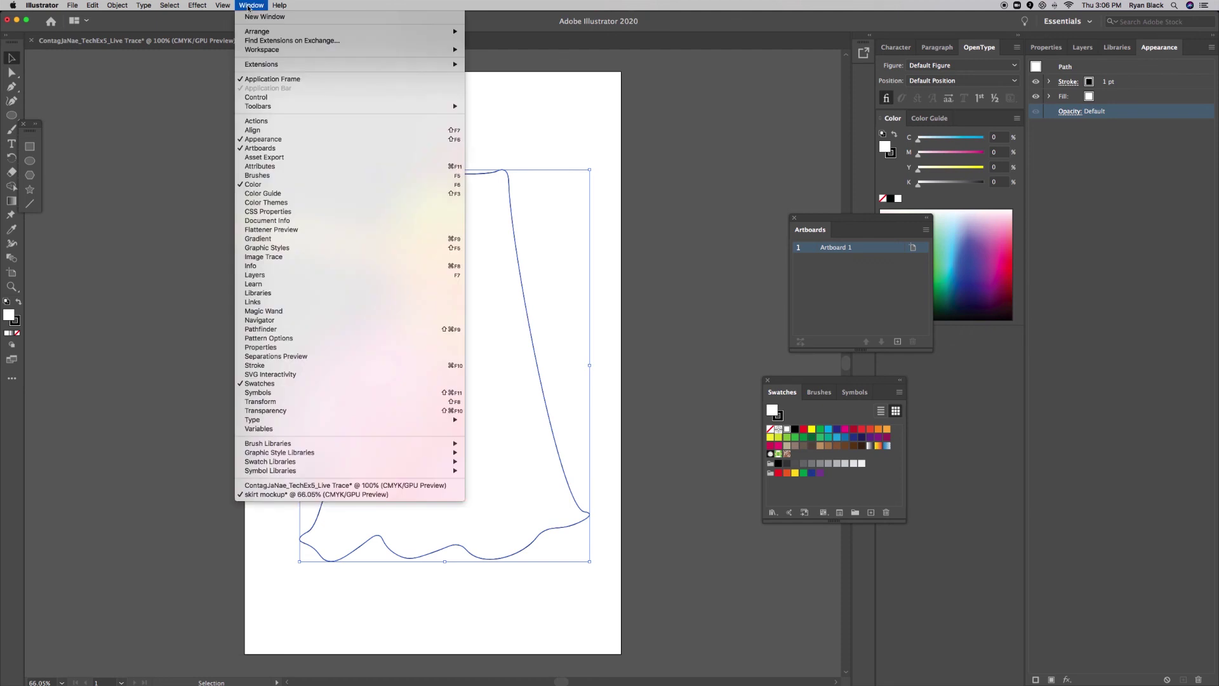
pyautogui.click(252, 194)
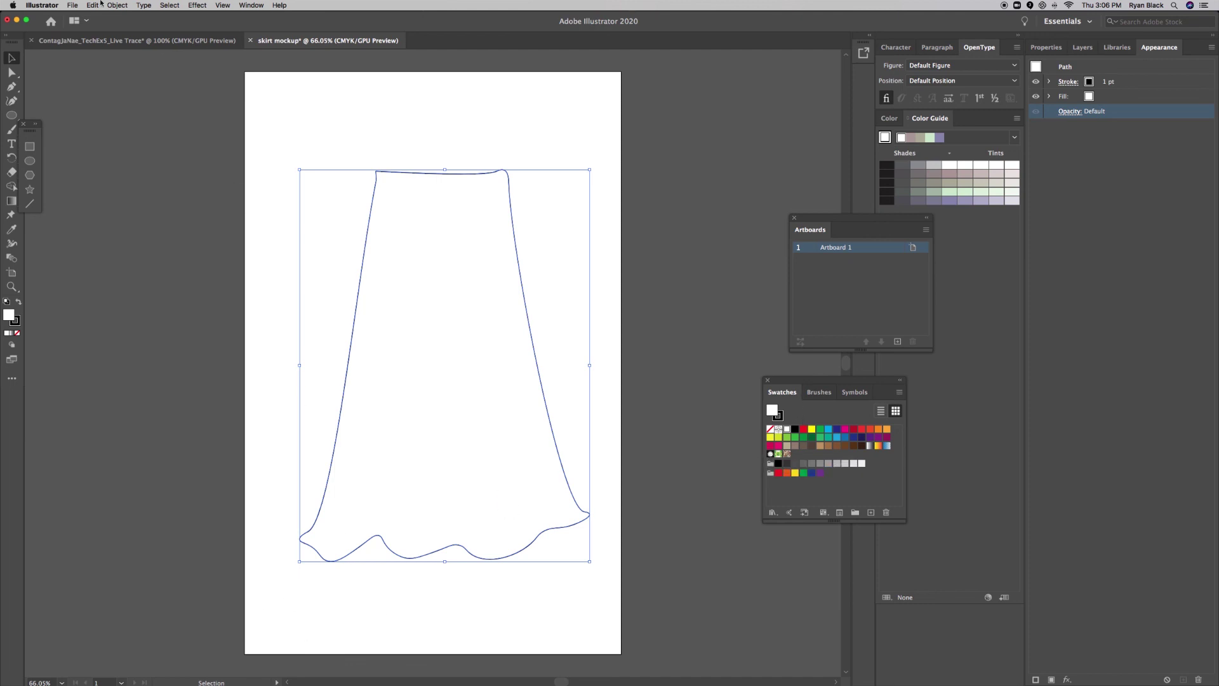
# - Save the Live Trace document under its existing name with the default Illustrator options
pyautogui.click(87, 42)
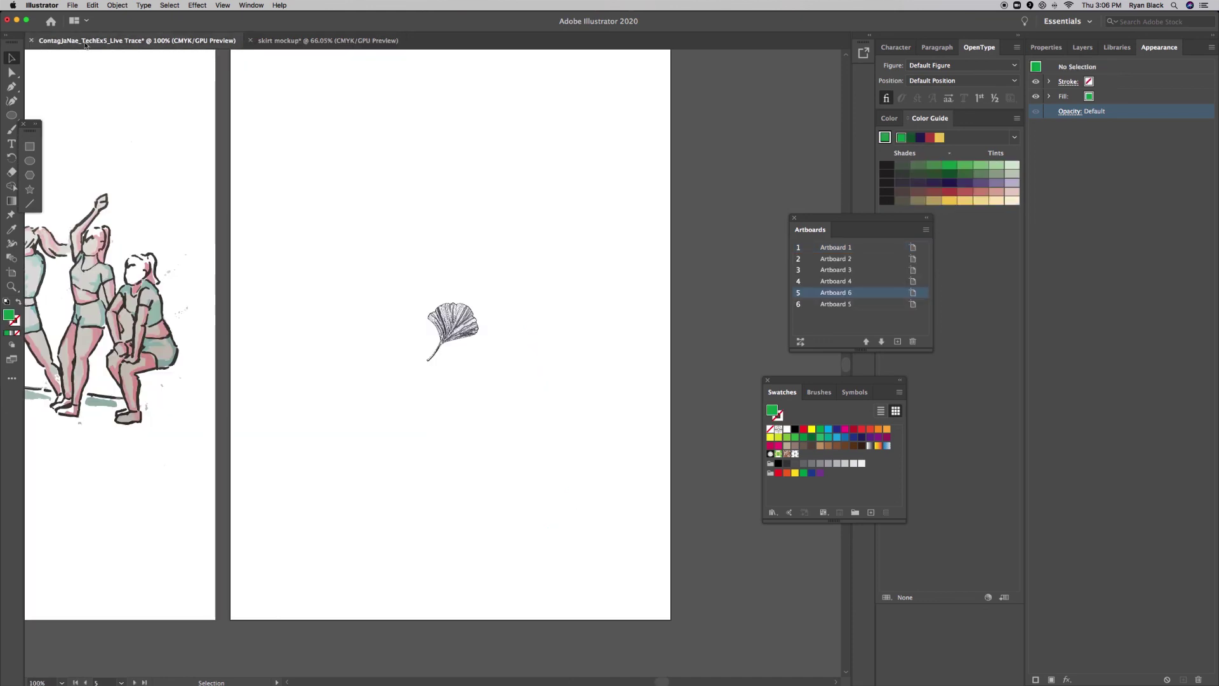
pyautogui.click(795, 454)
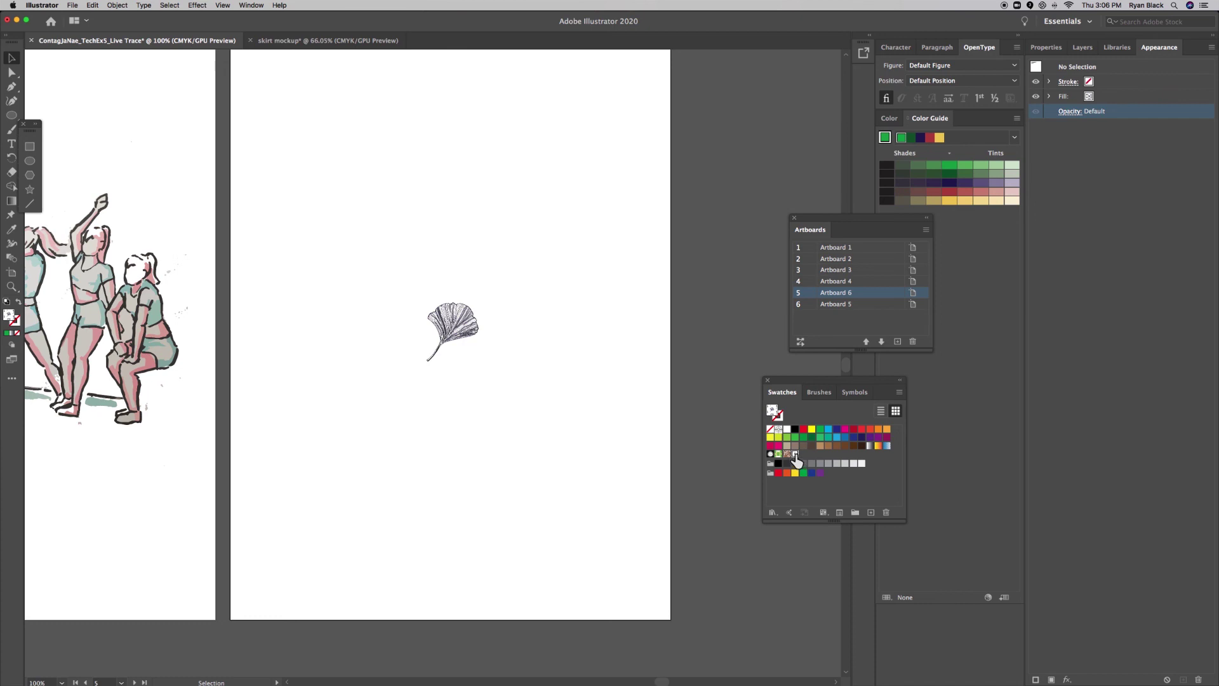
pyautogui.click(269, 40)
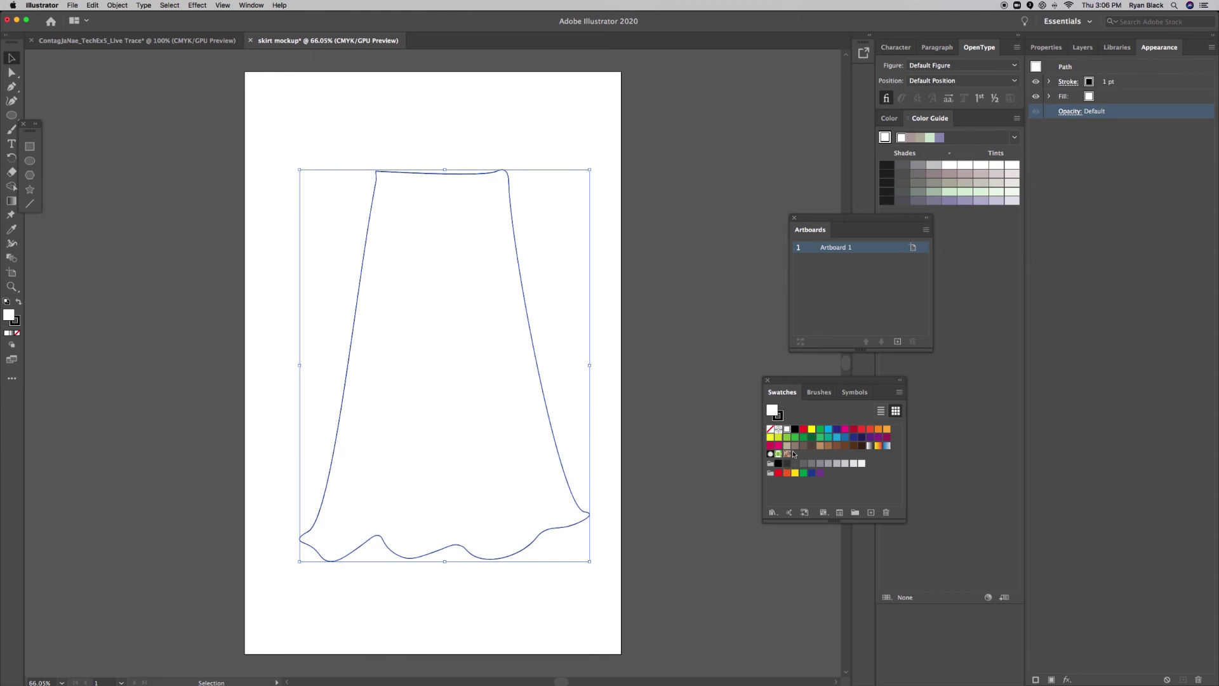
pyautogui.click(142, 41)
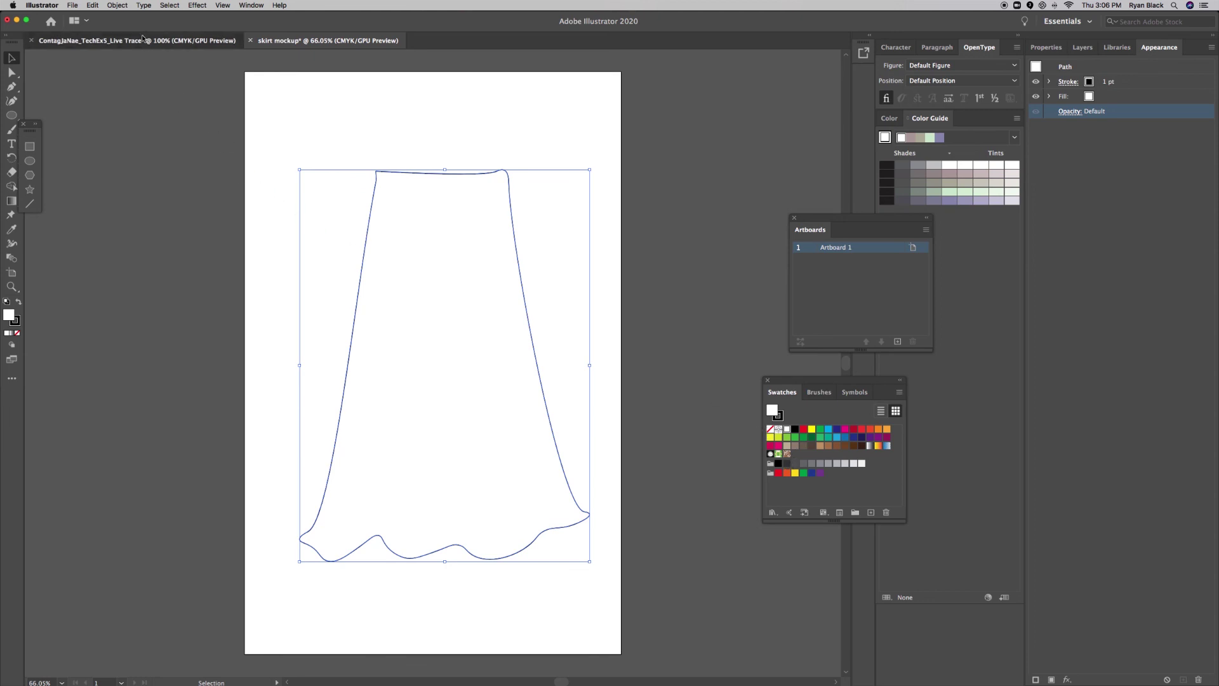
pyautogui.click(72, 5)
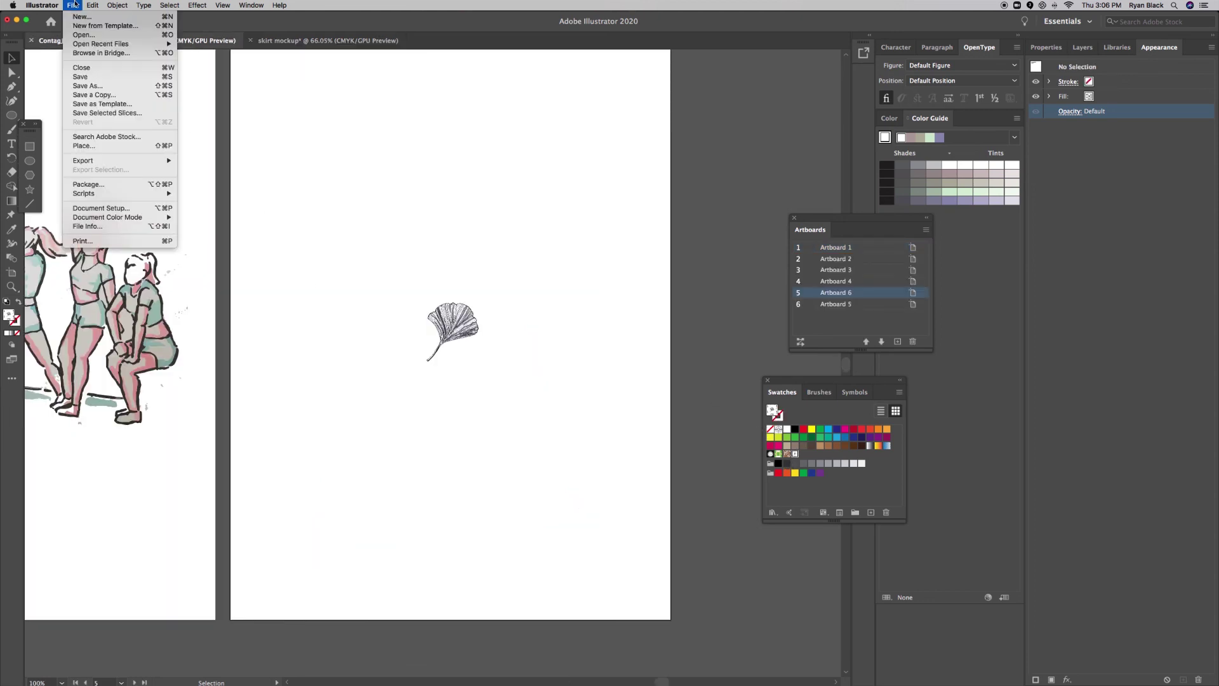
pyautogui.click(84, 80)
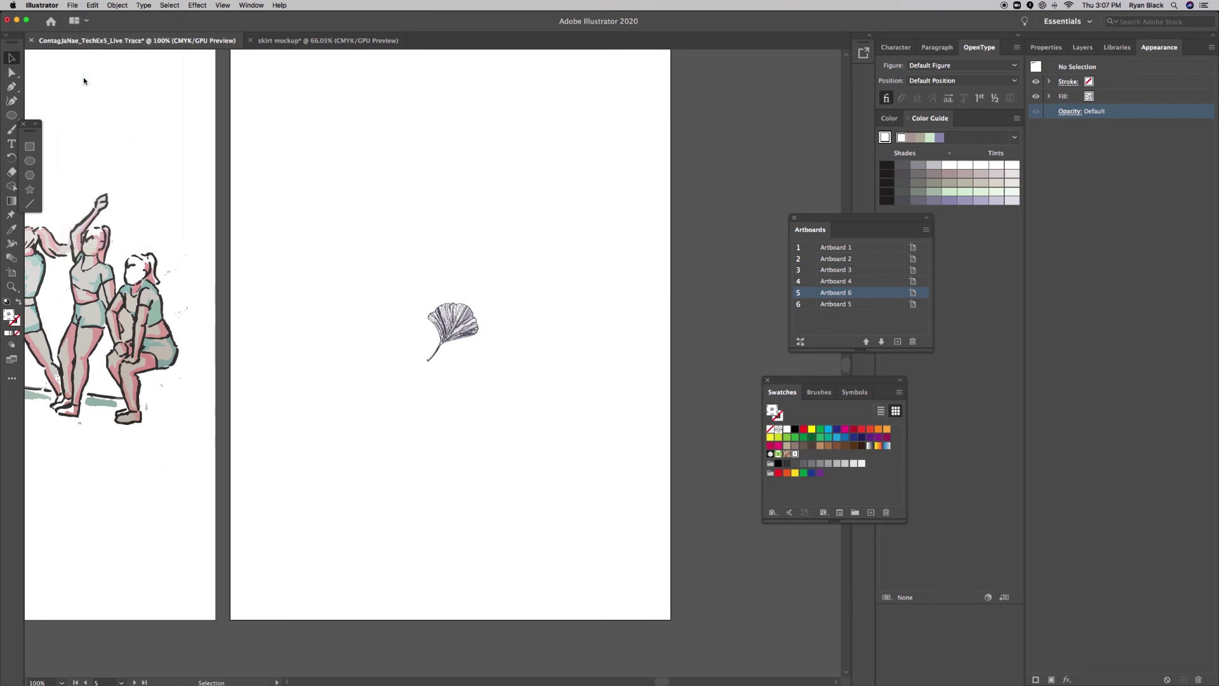
pyautogui.click(756, 338)
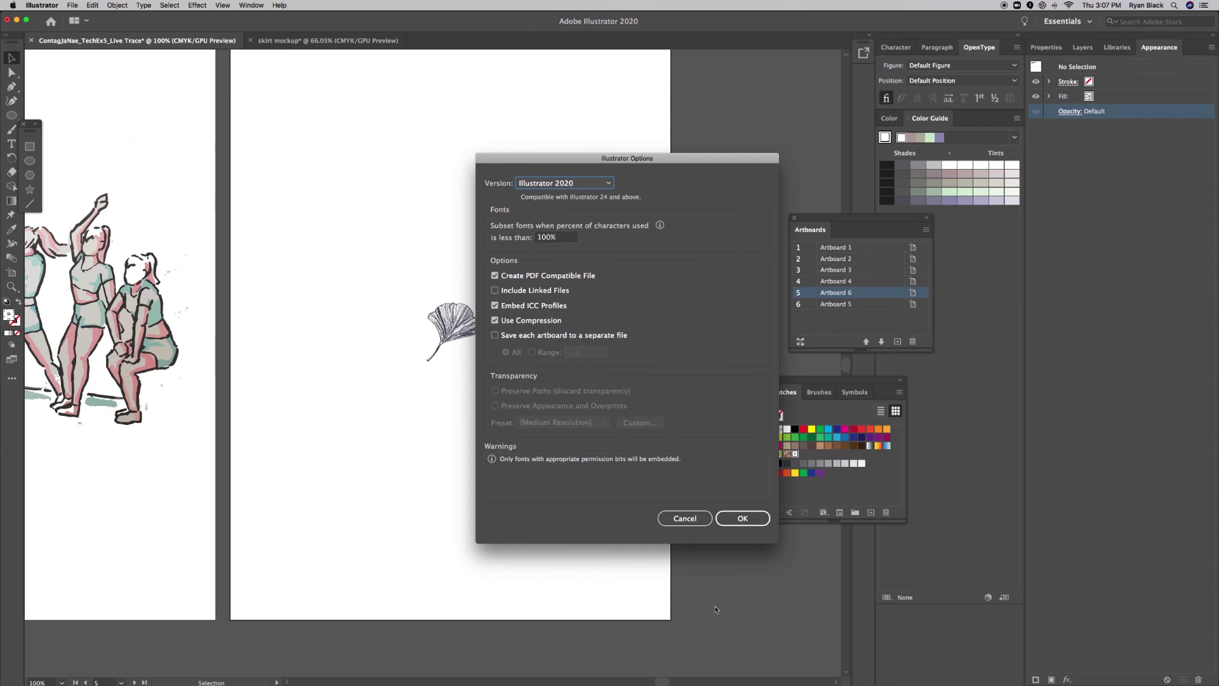
pyautogui.click(742, 518)
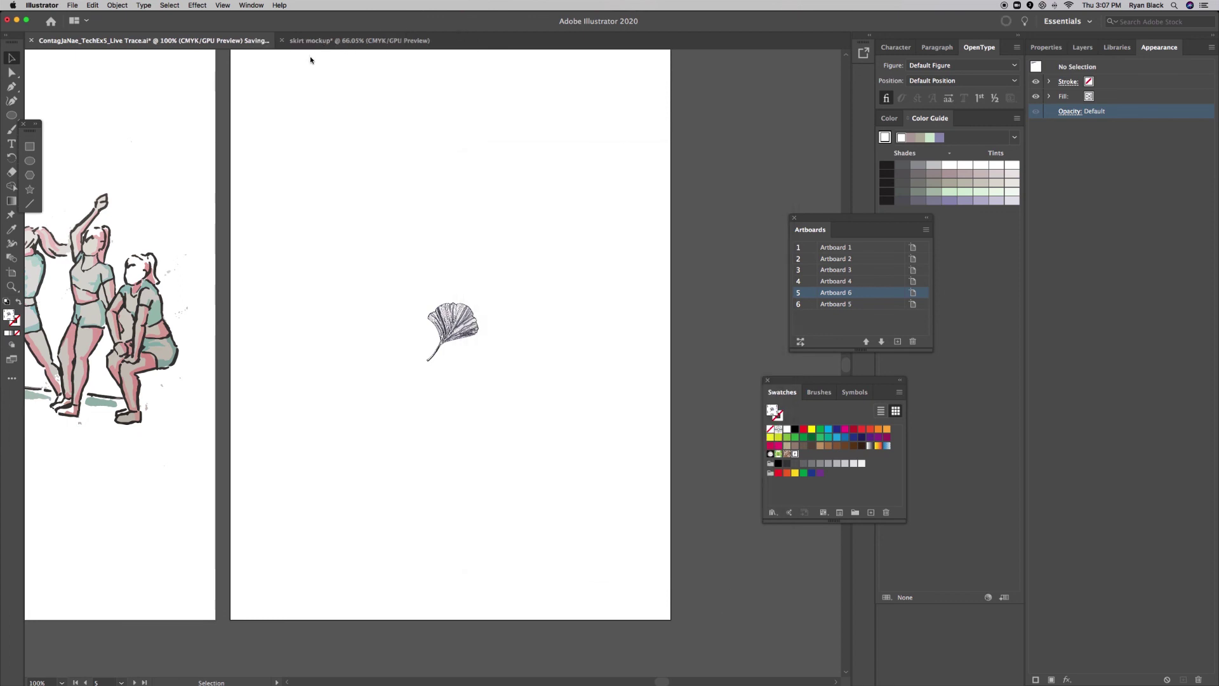
# - Back in skirt mockup, close the Swatches panel and show the Color panel's CMYK sliders
pyautogui.click(309, 41)
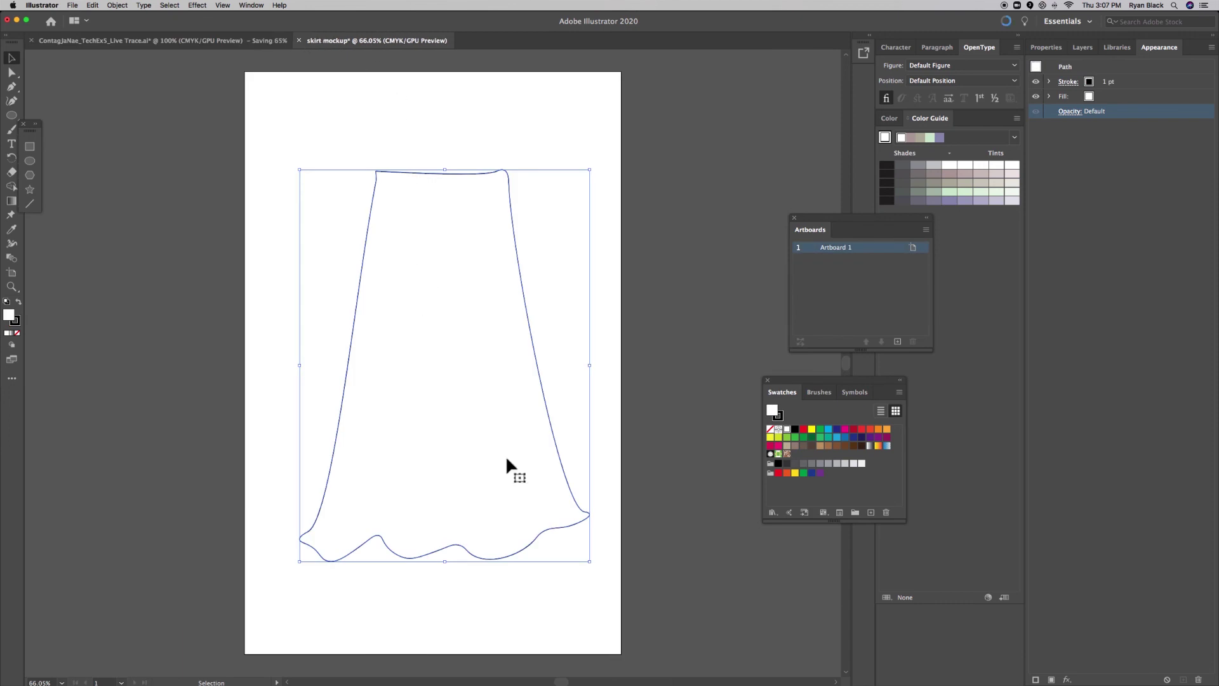
pyautogui.click(768, 381)
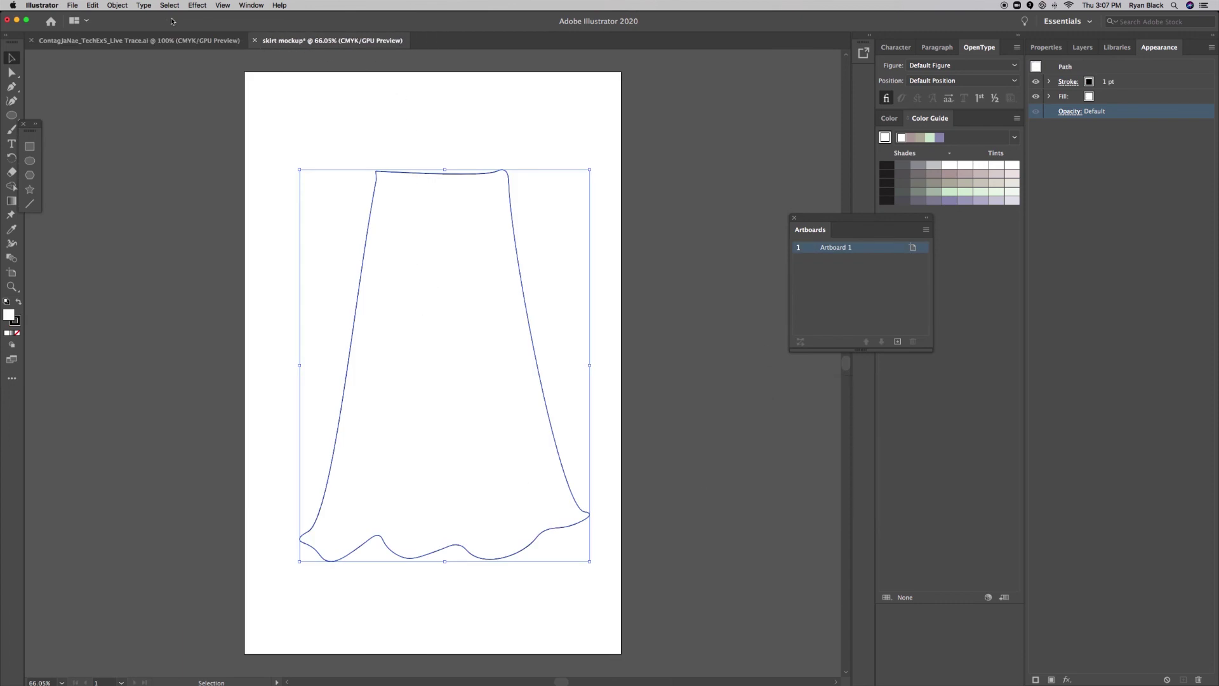
pyautogui.click(251, 6)
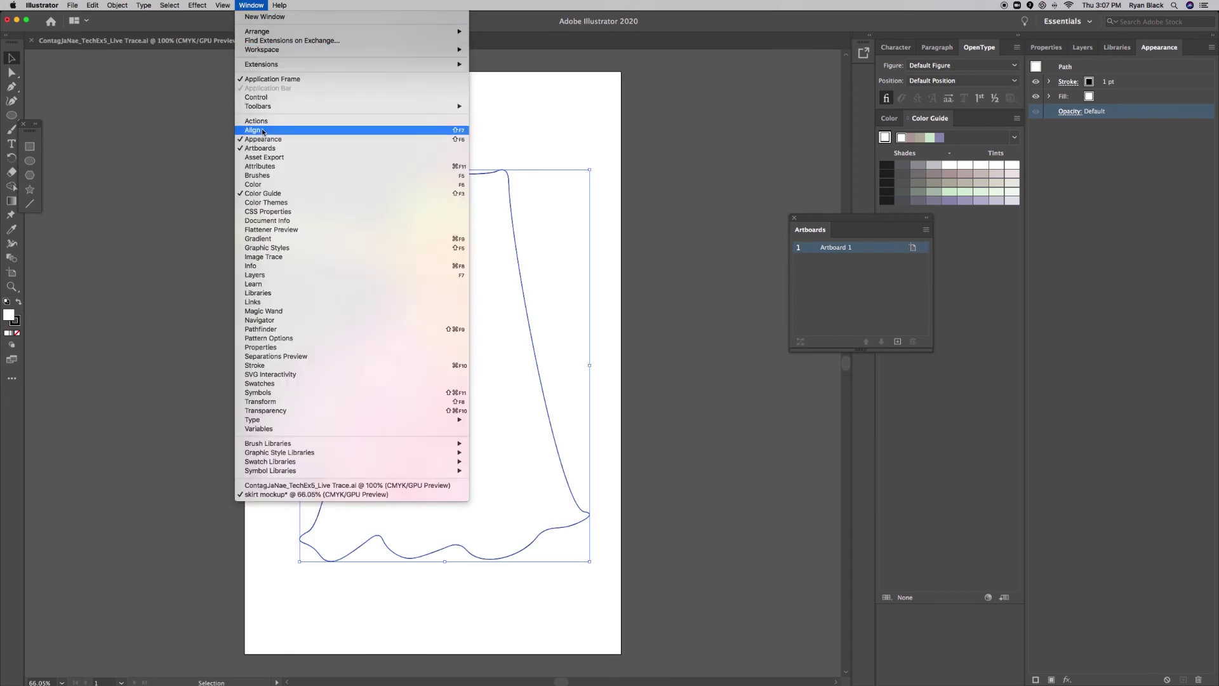
pyautogui.click(264, 193)
pyautogui.click(265, 4)
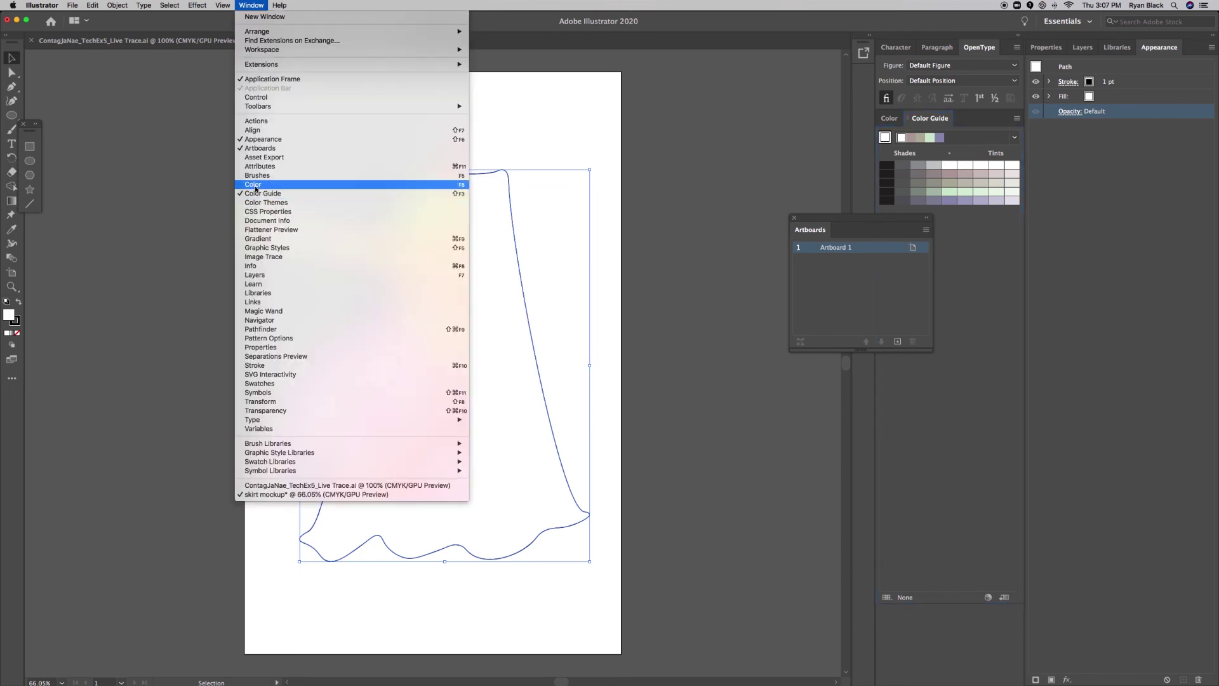
pyautogui.click(255, 184)
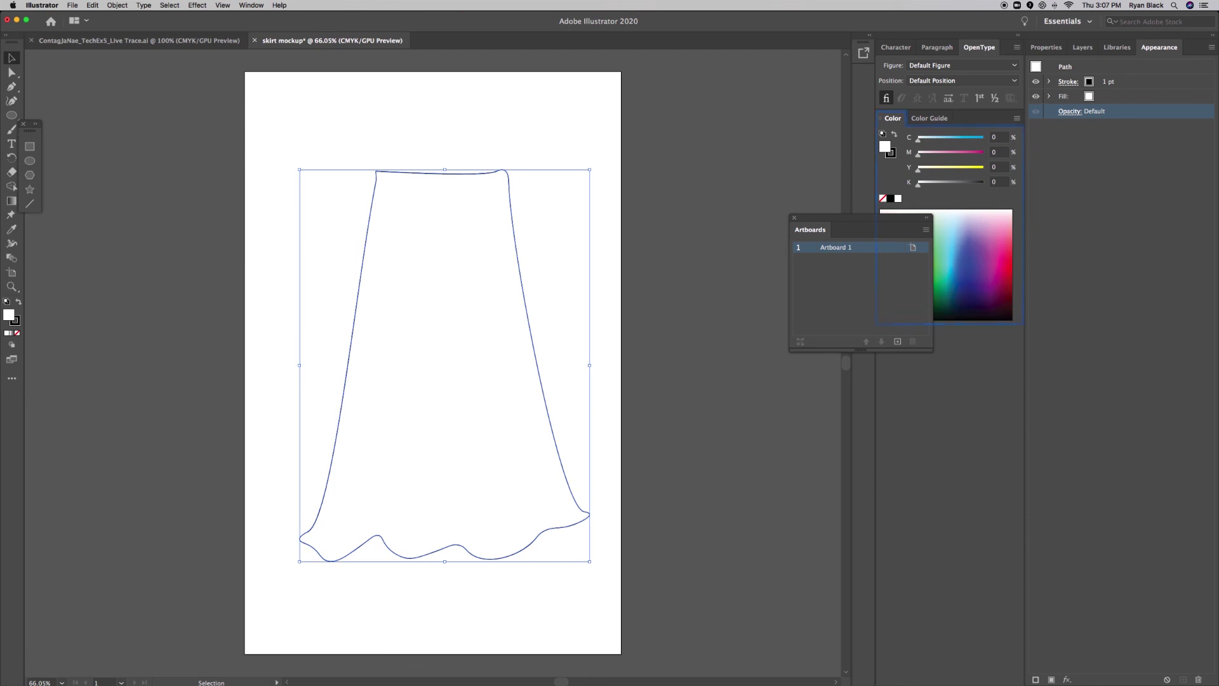
pyautogui.click(915, 119)
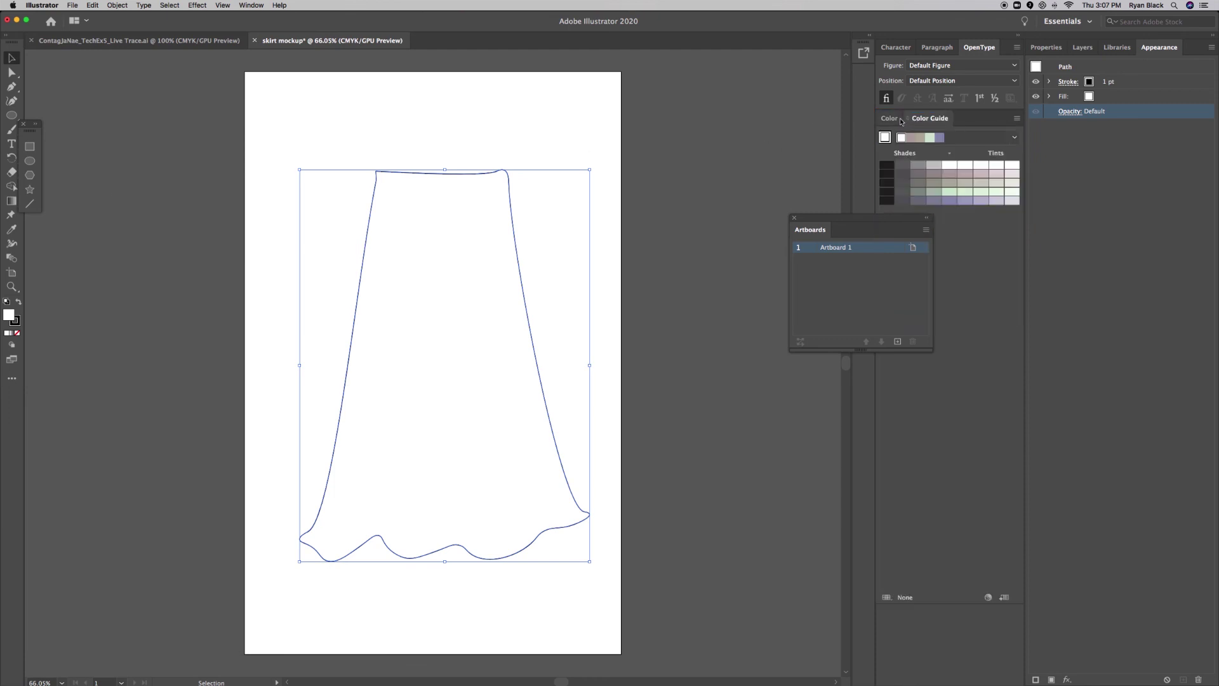
pyautogui.click(899, 120)
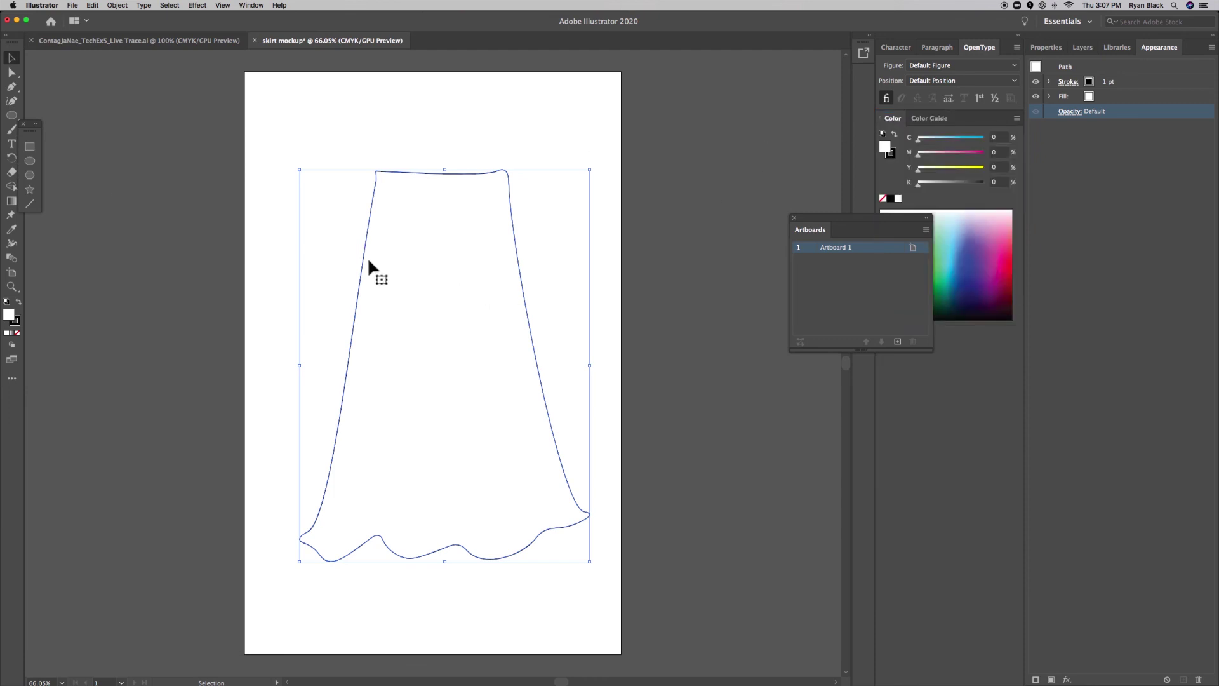
# - Paste the skirt outline onto a new seventh Live Trace artboard, scaled down and centred; dock Artboards panel
pyautogui.press('a')
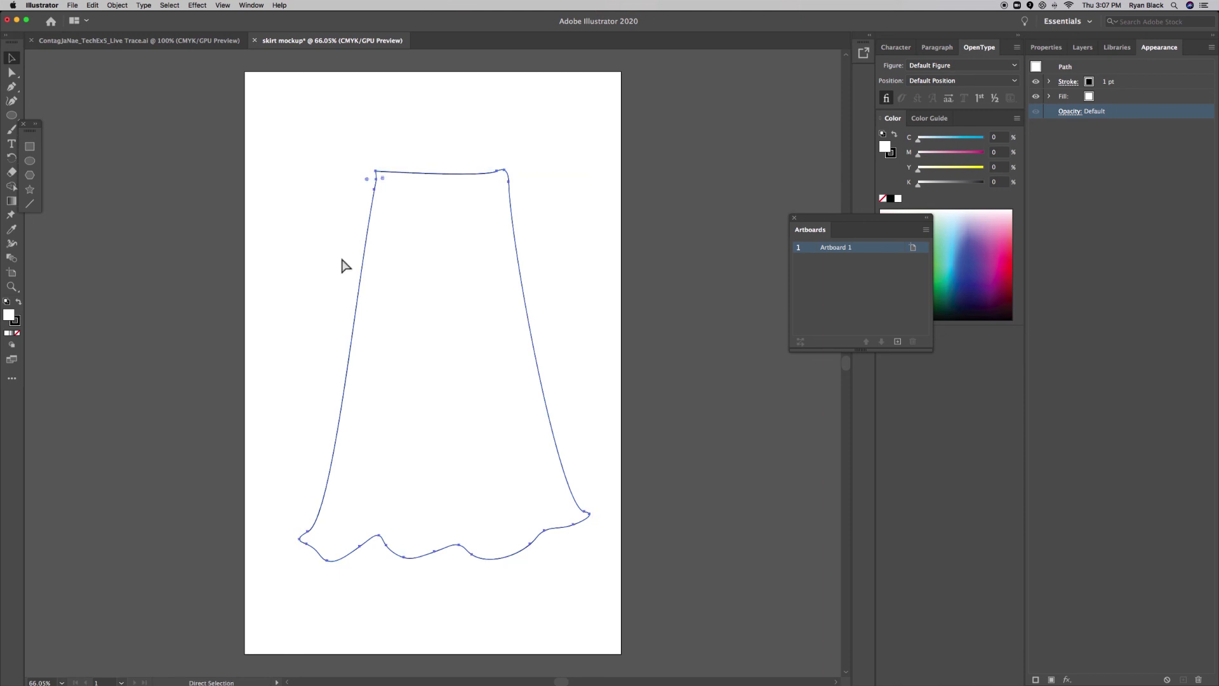
pyautogui.press('v')
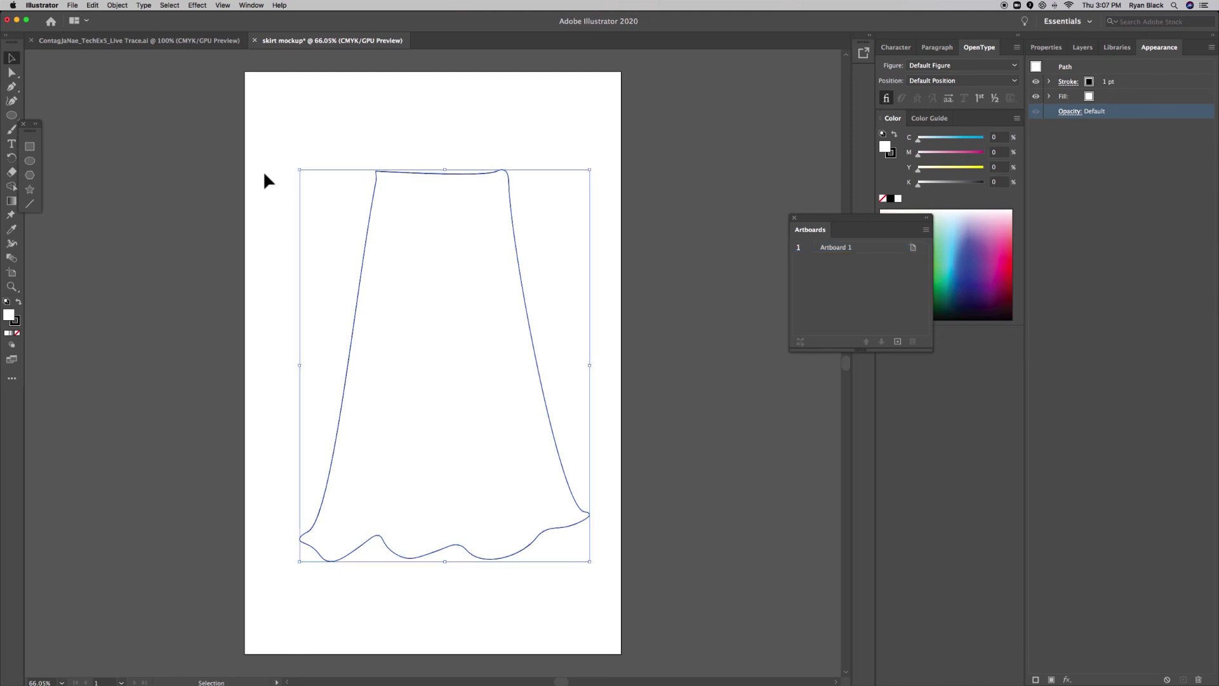
pyautogui.click(127, 44)
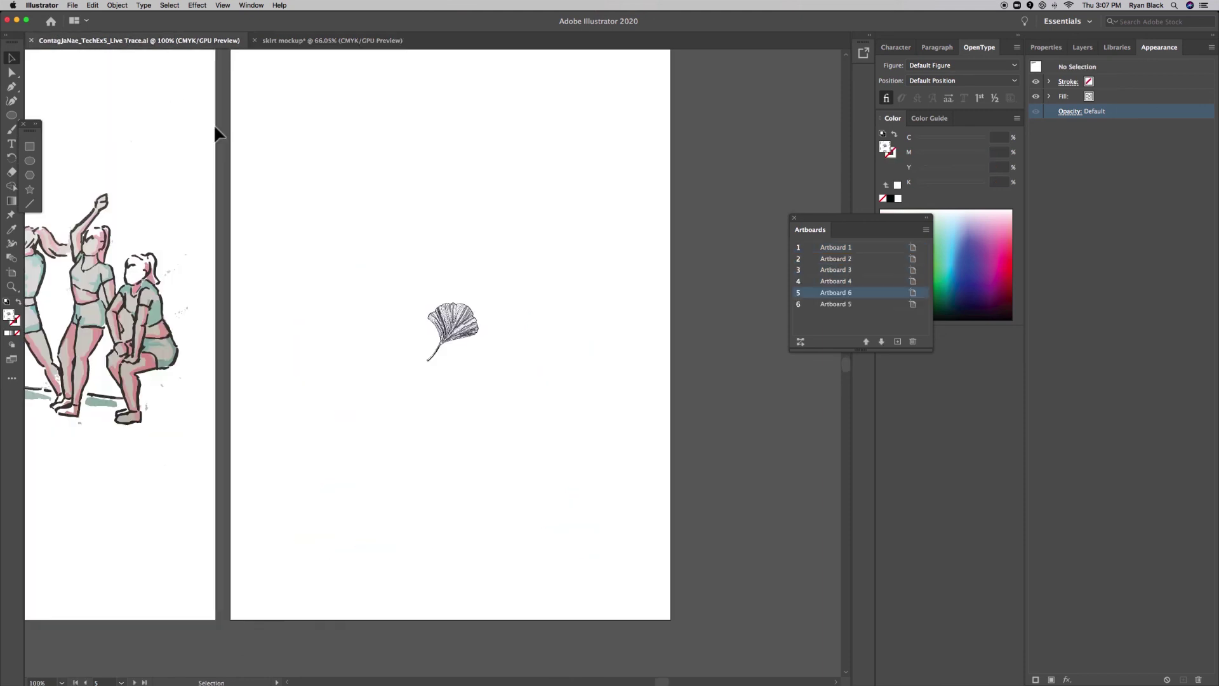
pyautogui.click(899, 345)
pyautogui.press('super+v')
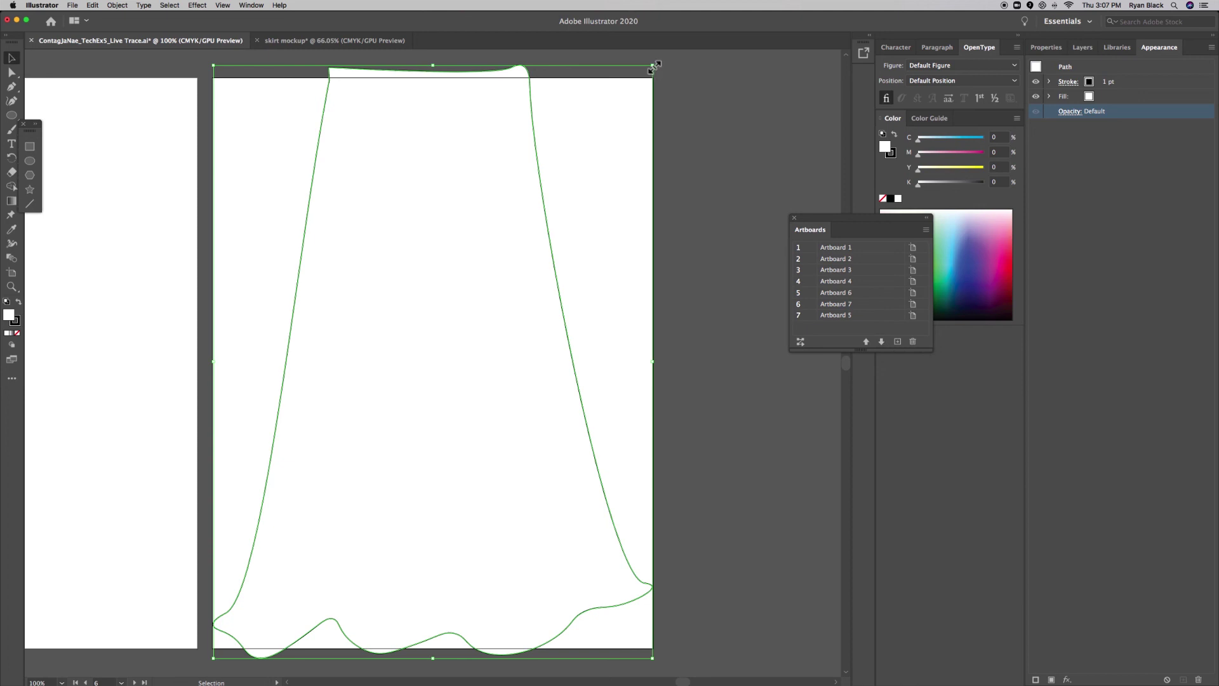
pyautogui.moveTo(653, 66); pyautogui.dragTo(574, 127)
pyautogui.moveTo(385, 383); pyautogui.dragTo(421, 349)
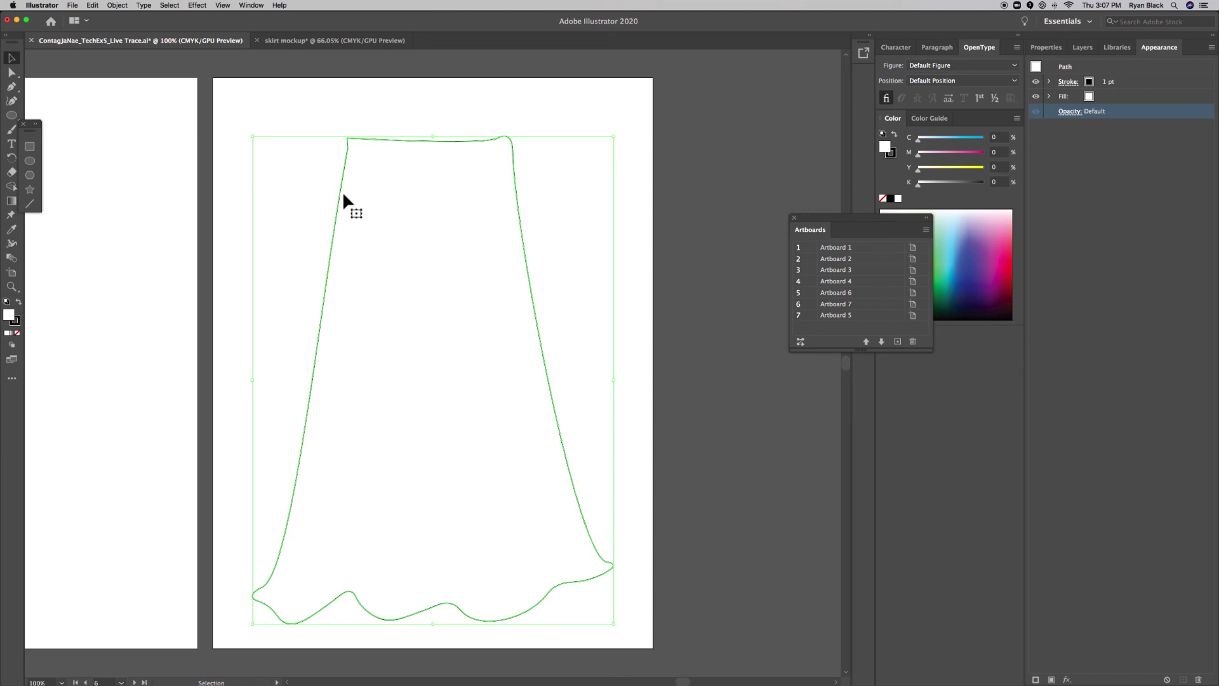
pyautogui.moveTo(855, 224); pyautogui.dragTo(954, 344)
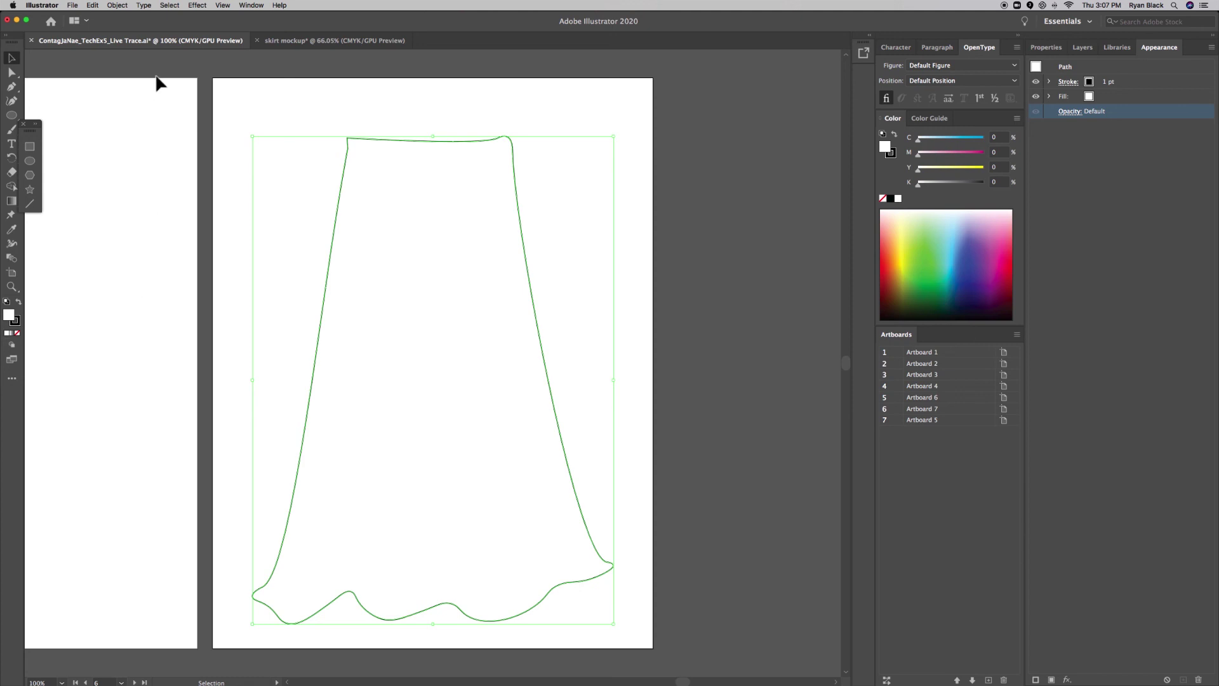
pyautogui.click(251, 5)
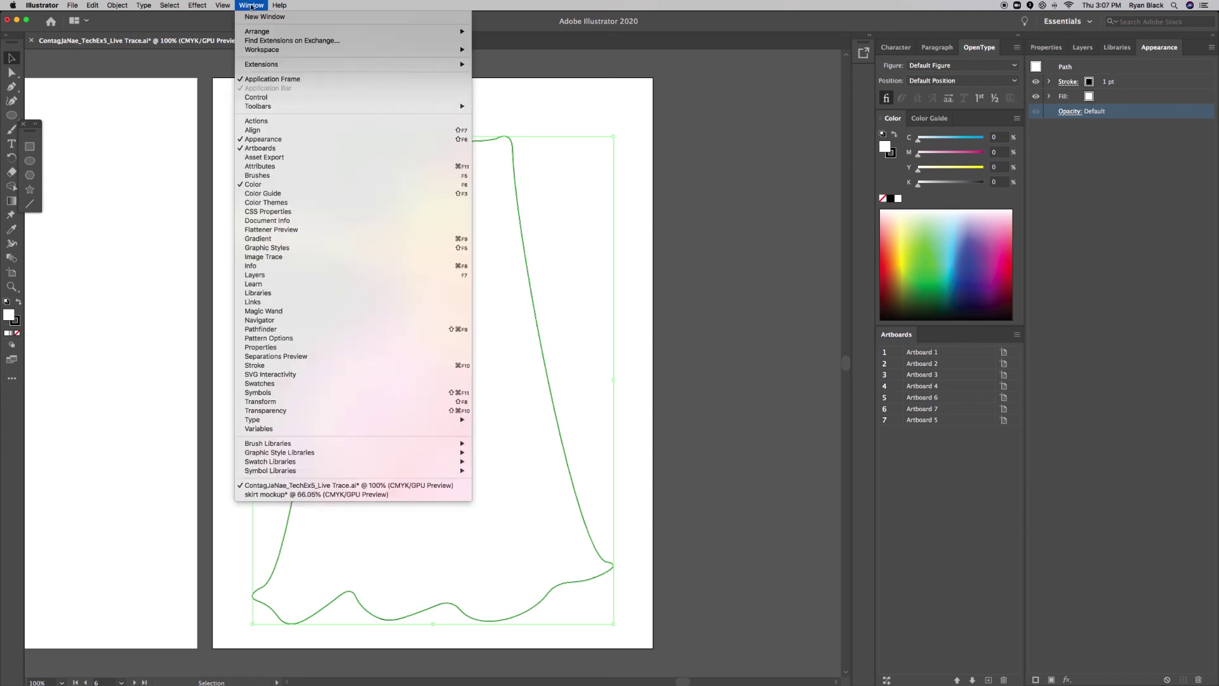
pyautogui.click(261, 194)
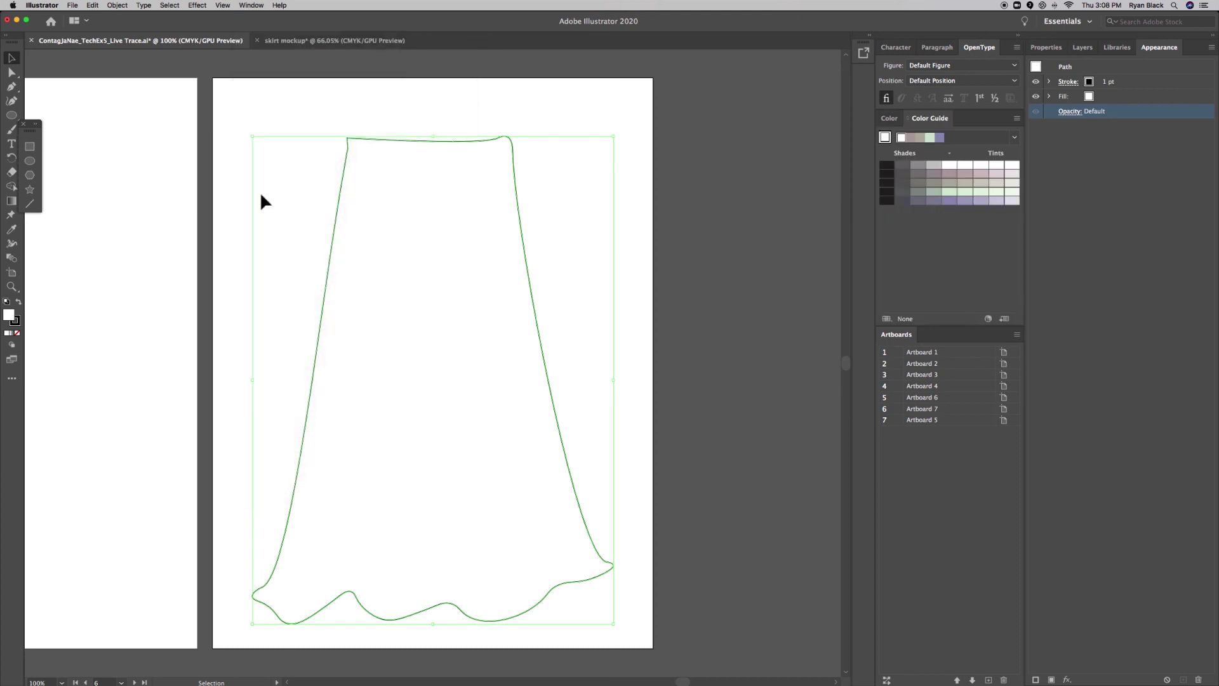
pyautogui.doubleClick(9, 315)
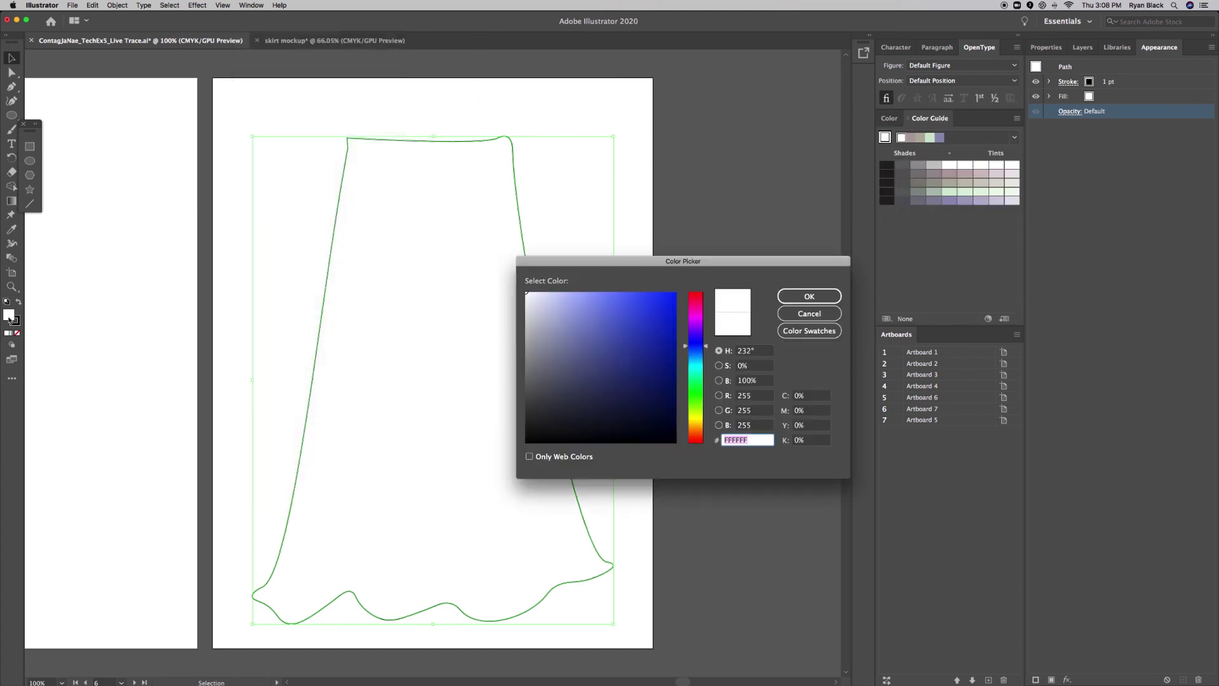
pyautogui.click(810, 331)
pyautogui.scroll(5, 591, 393)
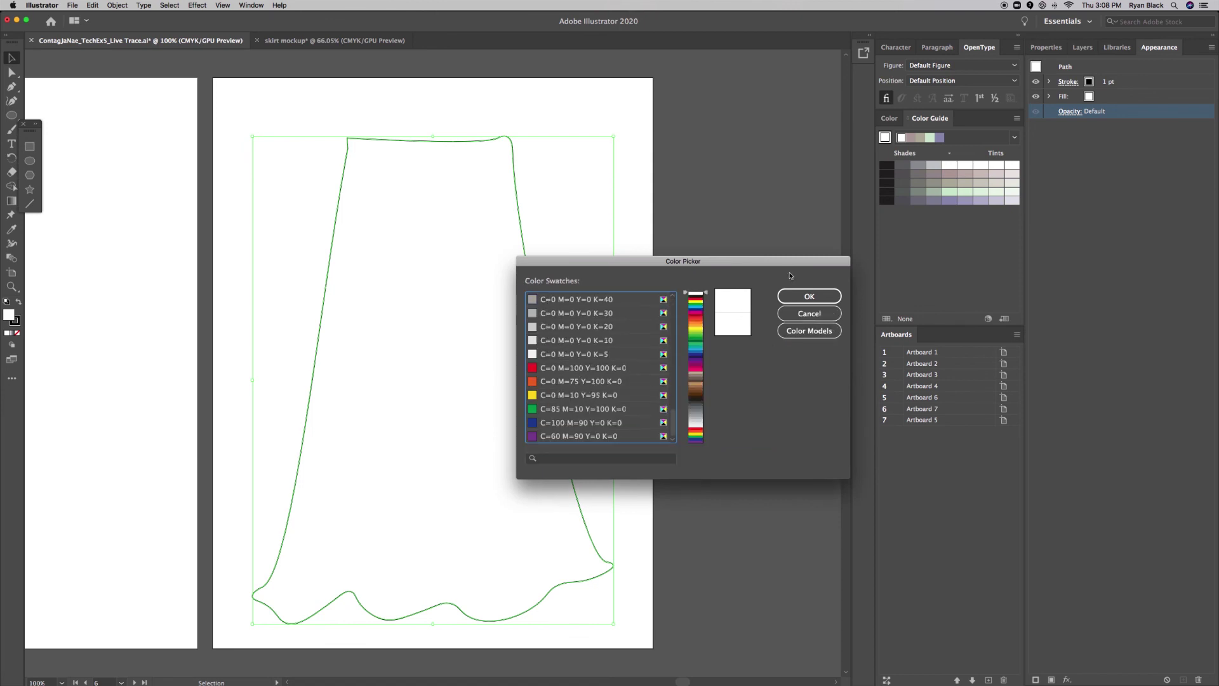
pyautogui.click(809, 313)
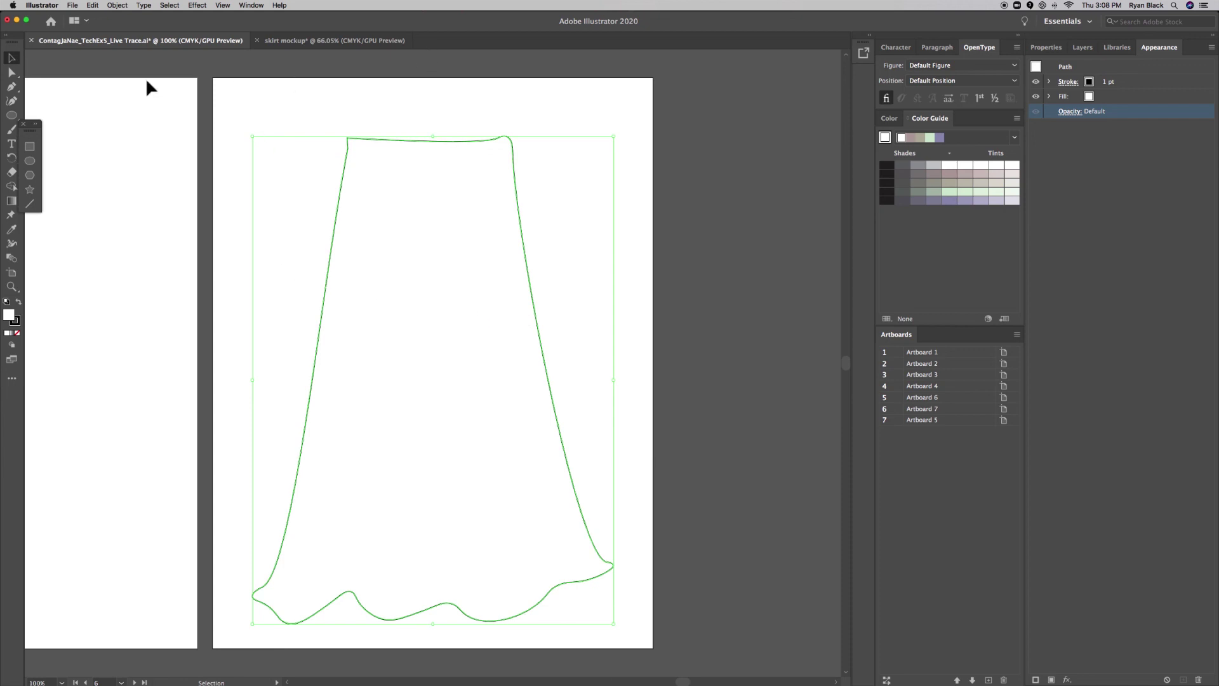
pyautogui.click(252, 5)
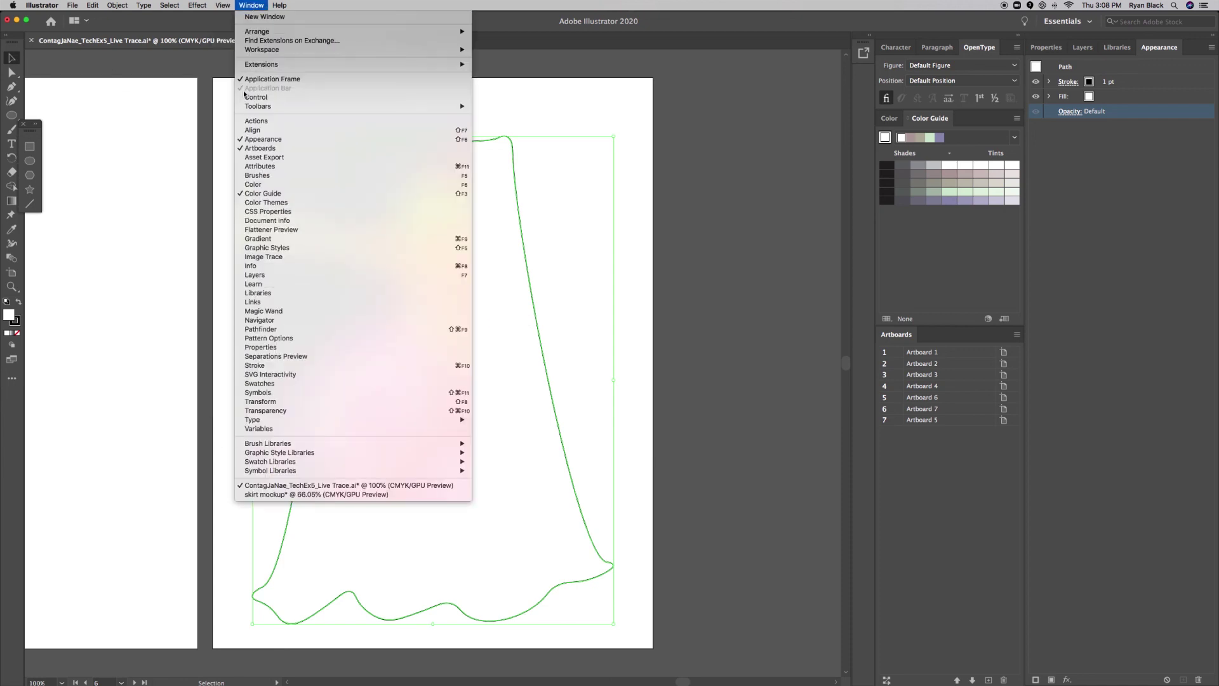
pyautogui.click(259, 185)
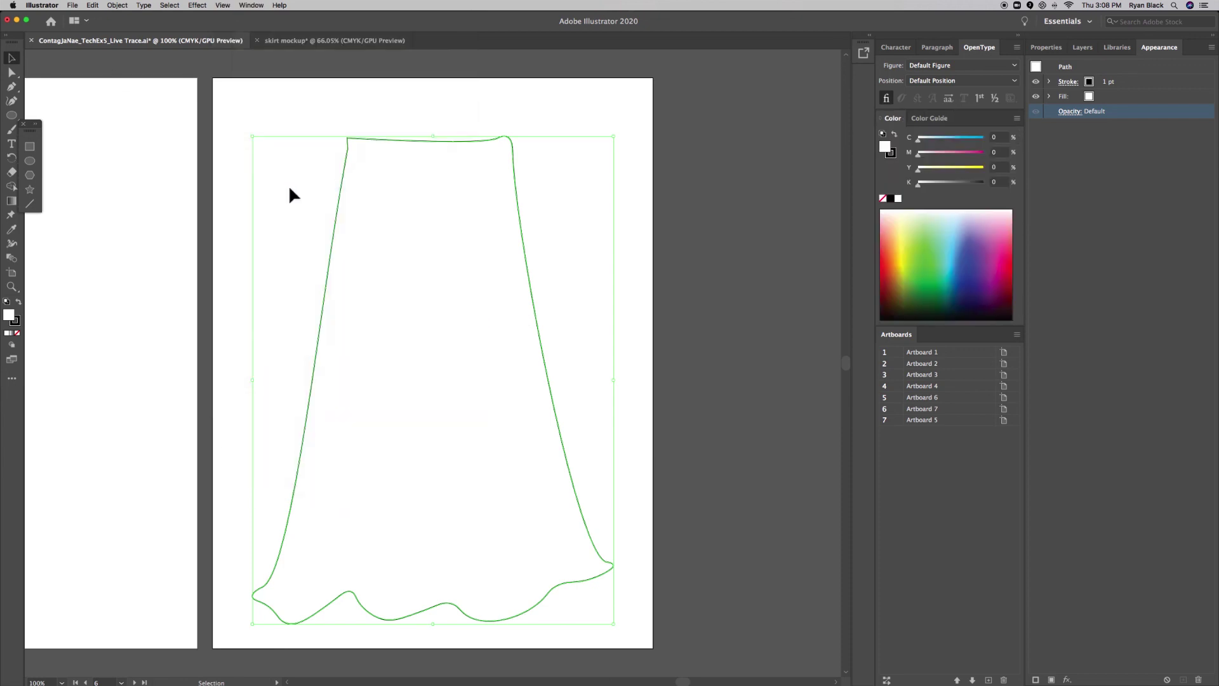
pyautogui.click(933, 117)
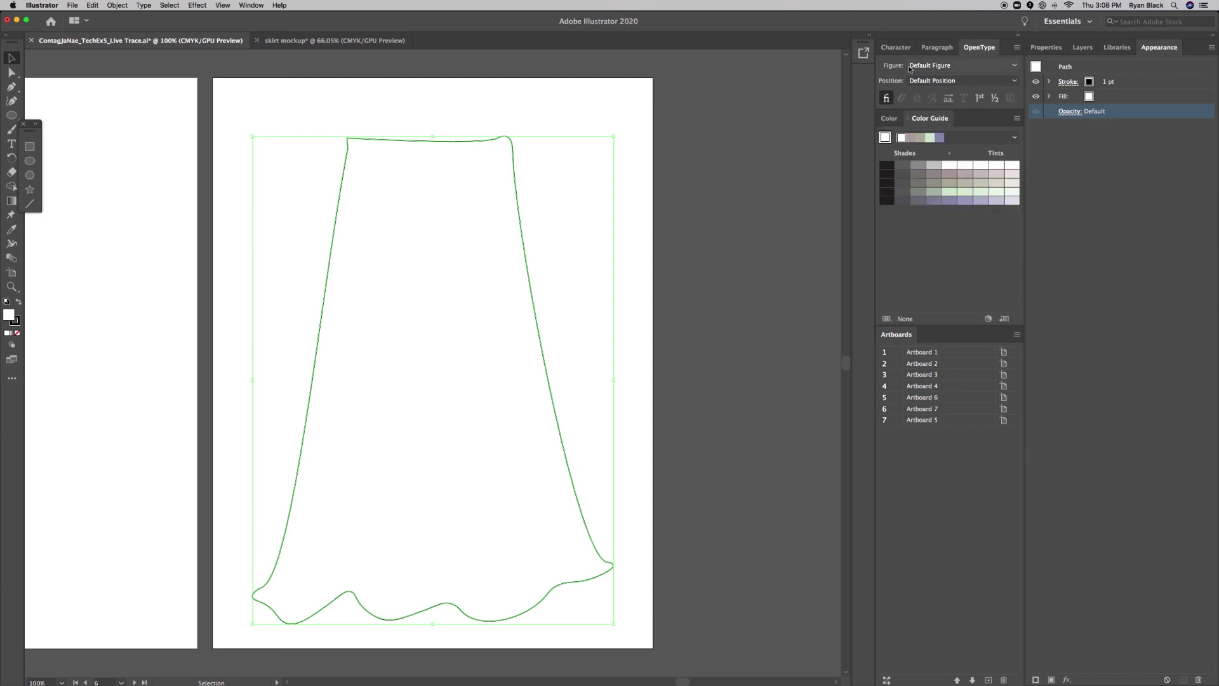
pyautogui.press('super+t')
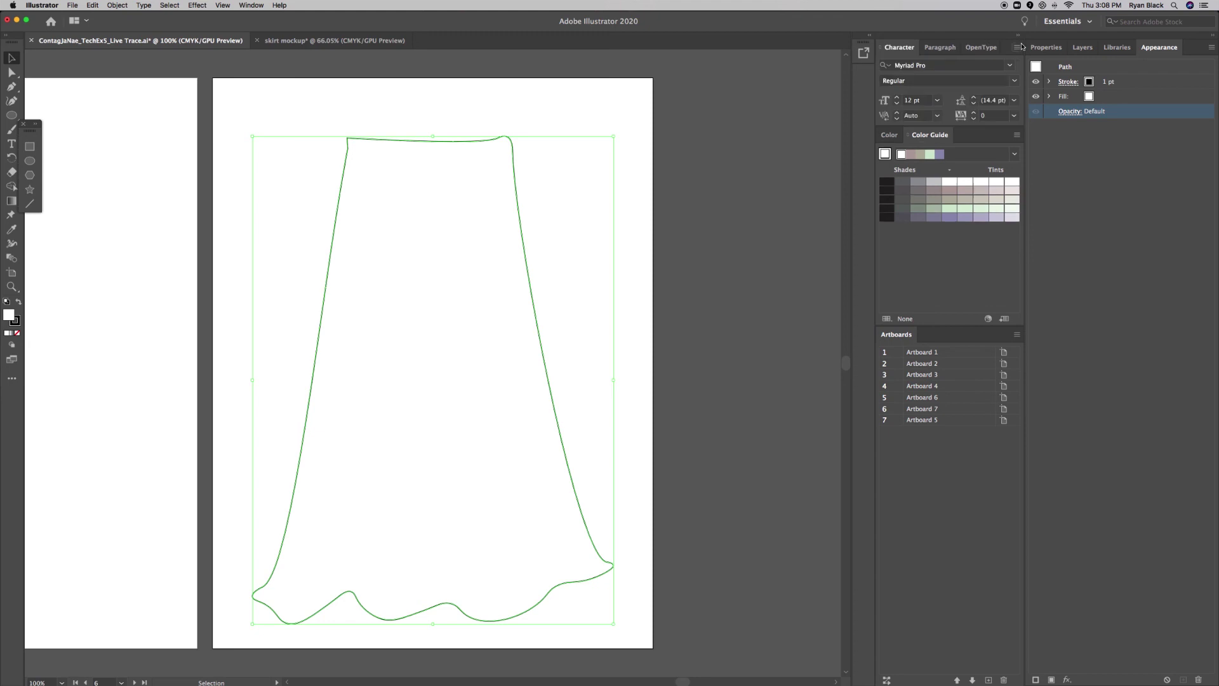
pyautogui.click(1018, 48)
pyautogui.press('Escape')
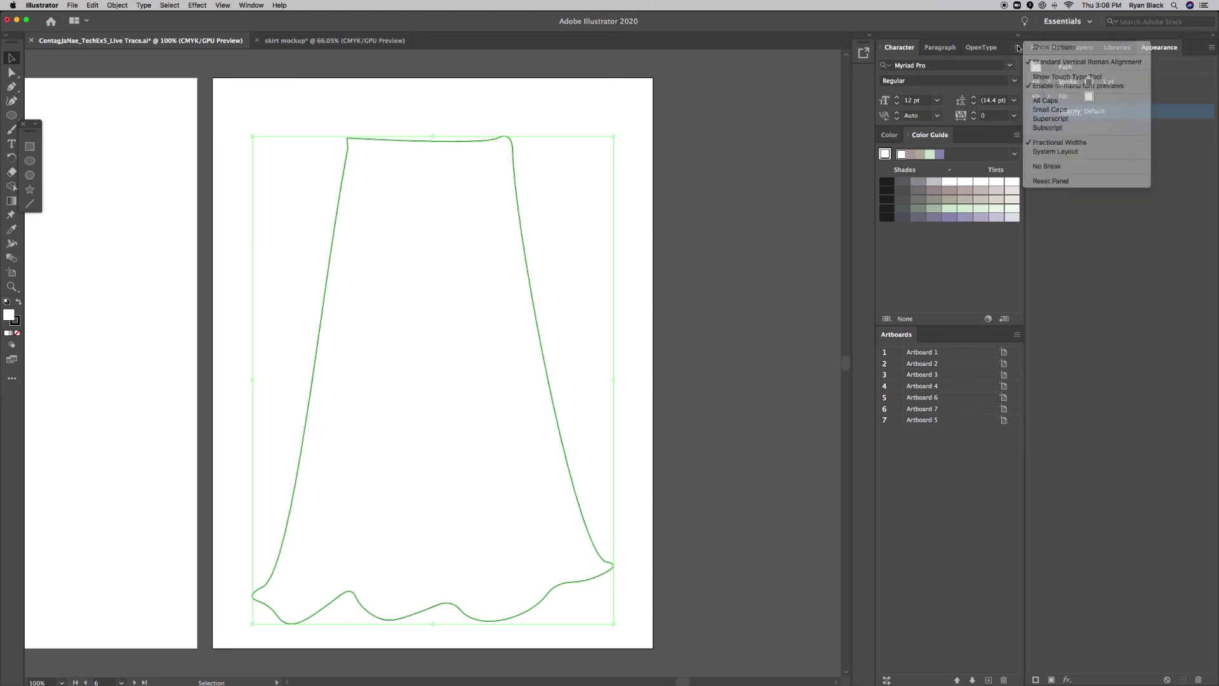
pyautogui.click(265, 5)
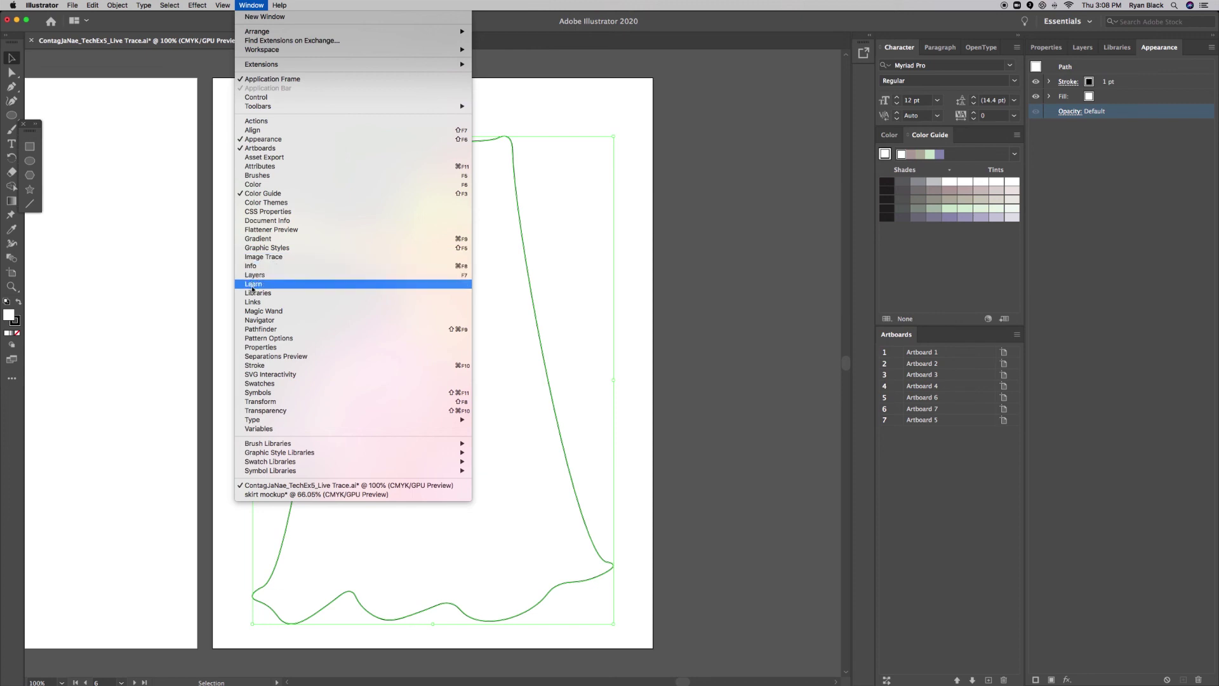
# - Apply the Gingko Pattern swatch as the skirt outline's fill, then zoom out to view it
pyautogui.click(257, 383)
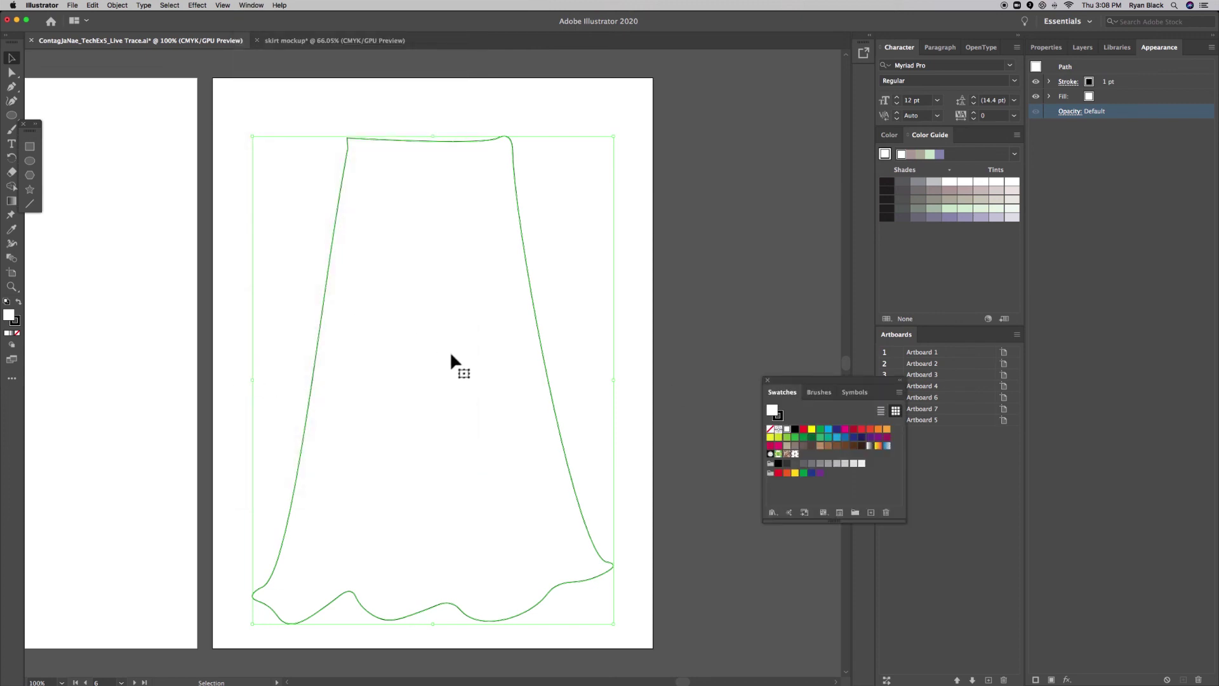
pyautogui.click(795, 453)
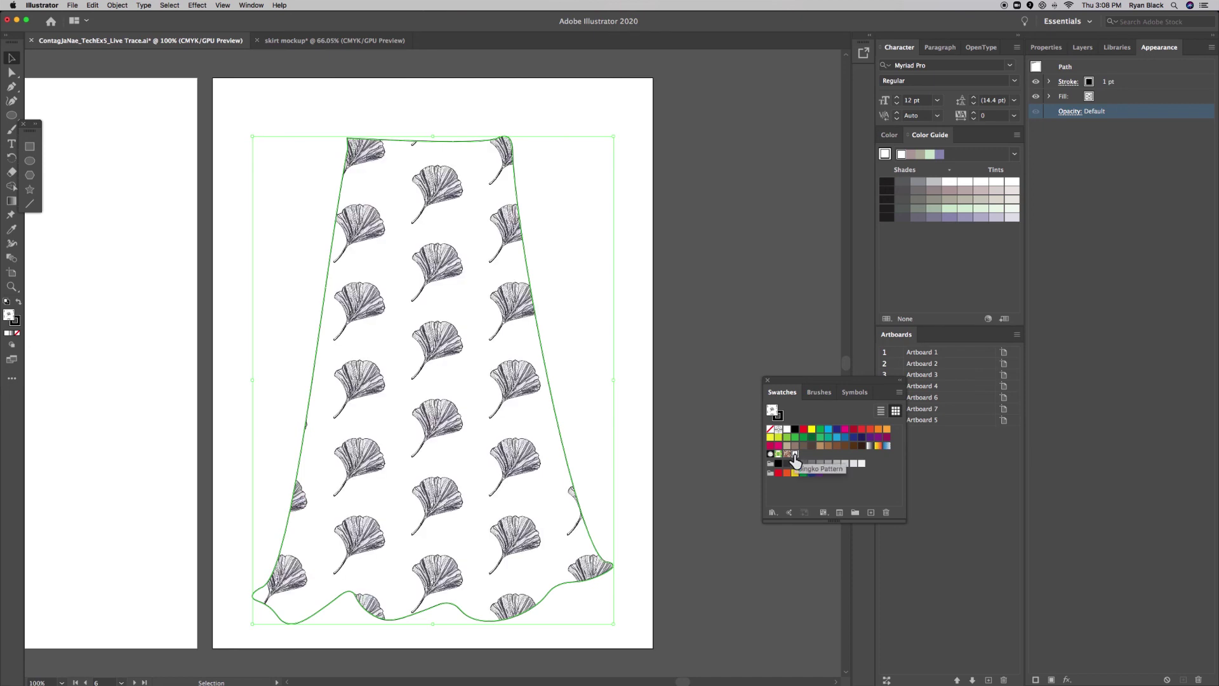
pyautogui.moveTo(795, 459); pyautogui.dragTo(409, 462)
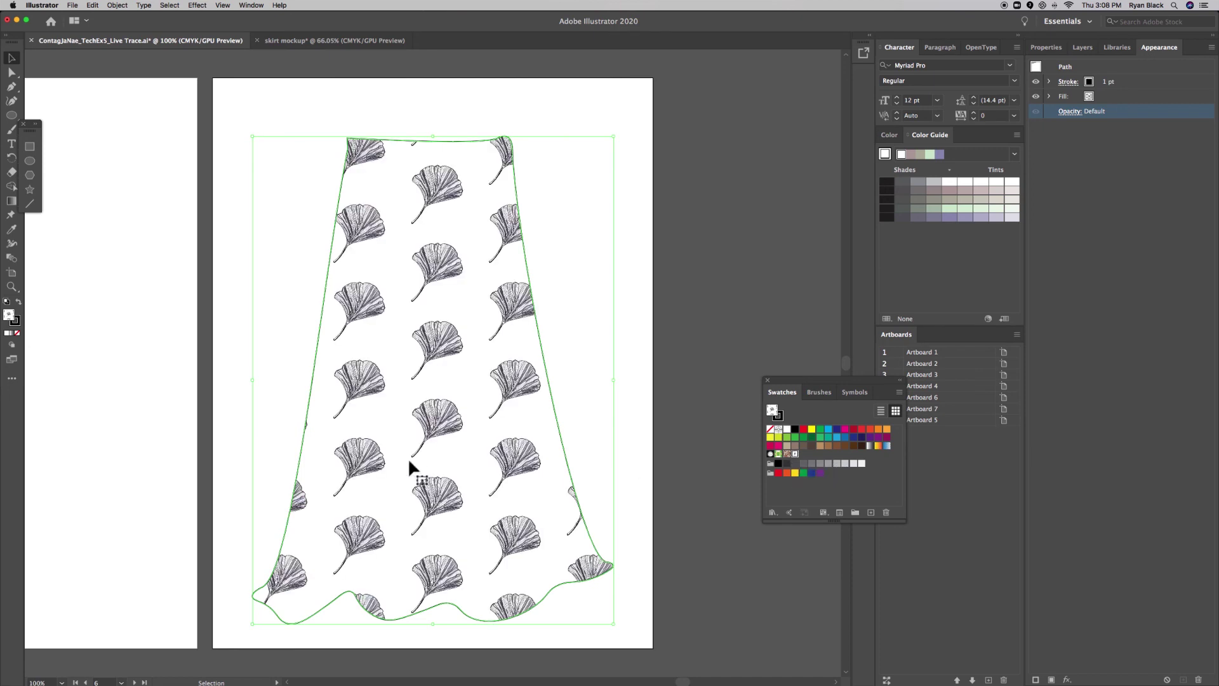
pyautogui.click(619, 468)
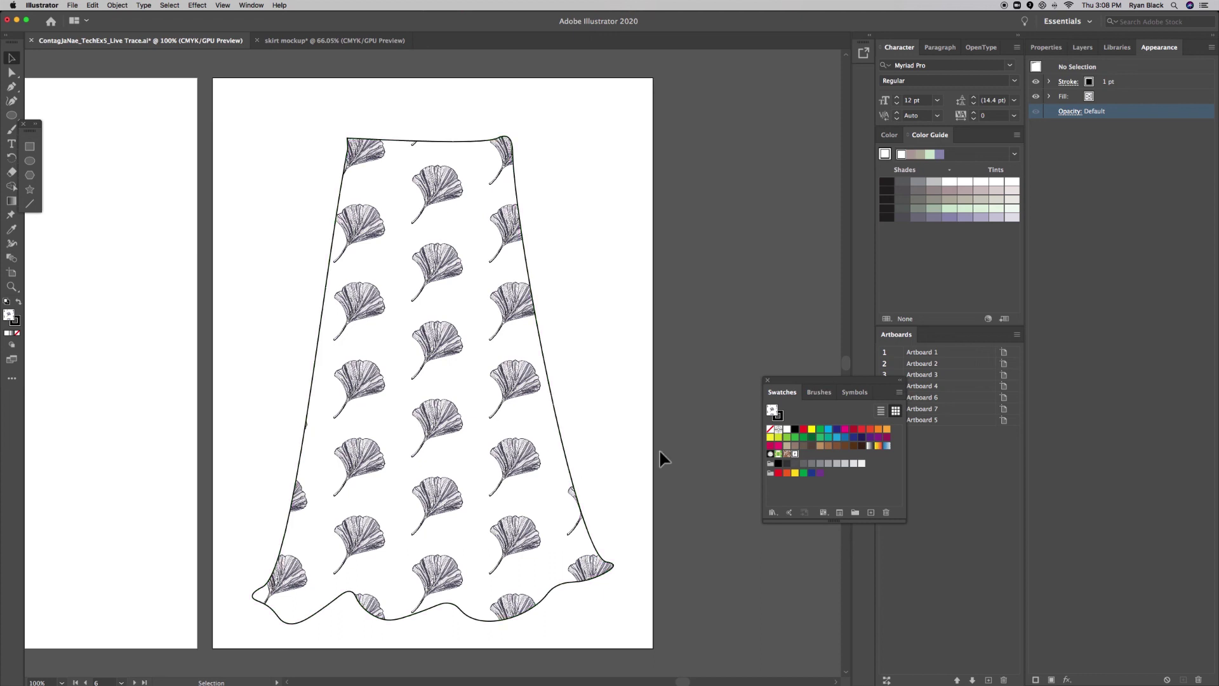
pyautogui.click(362, 469)
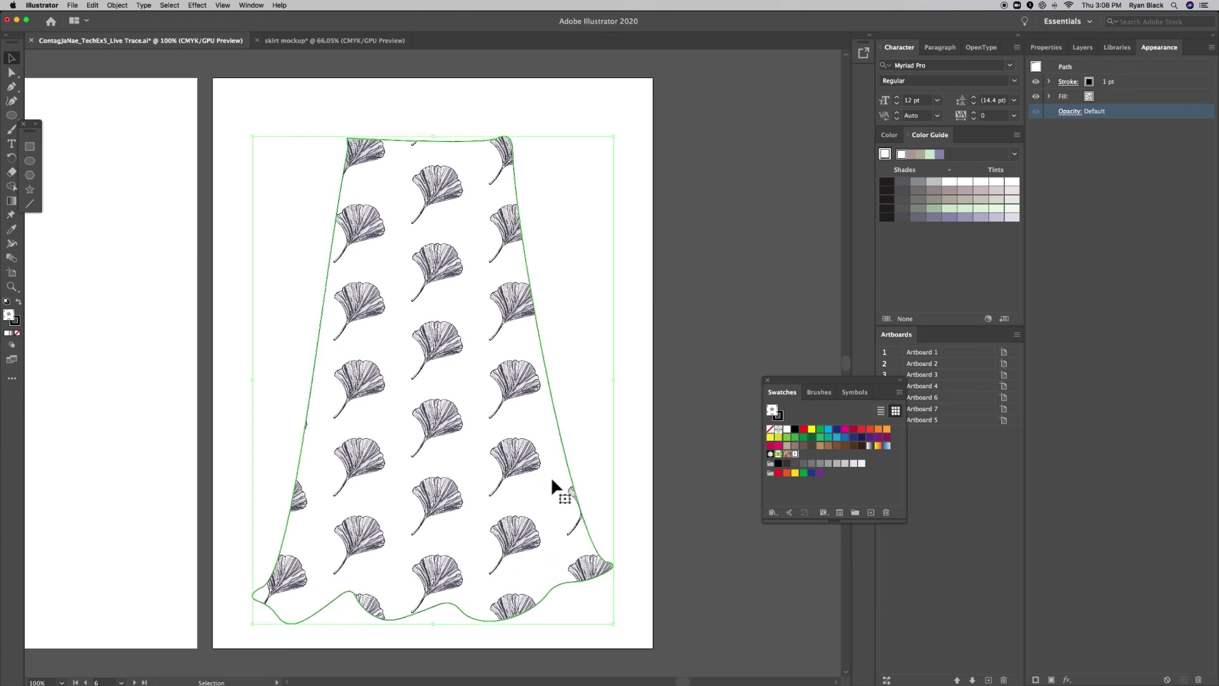
pyautogui.press('super+minus')
pyautogui.press('super+minus')
pyautogui.press('super+minus')
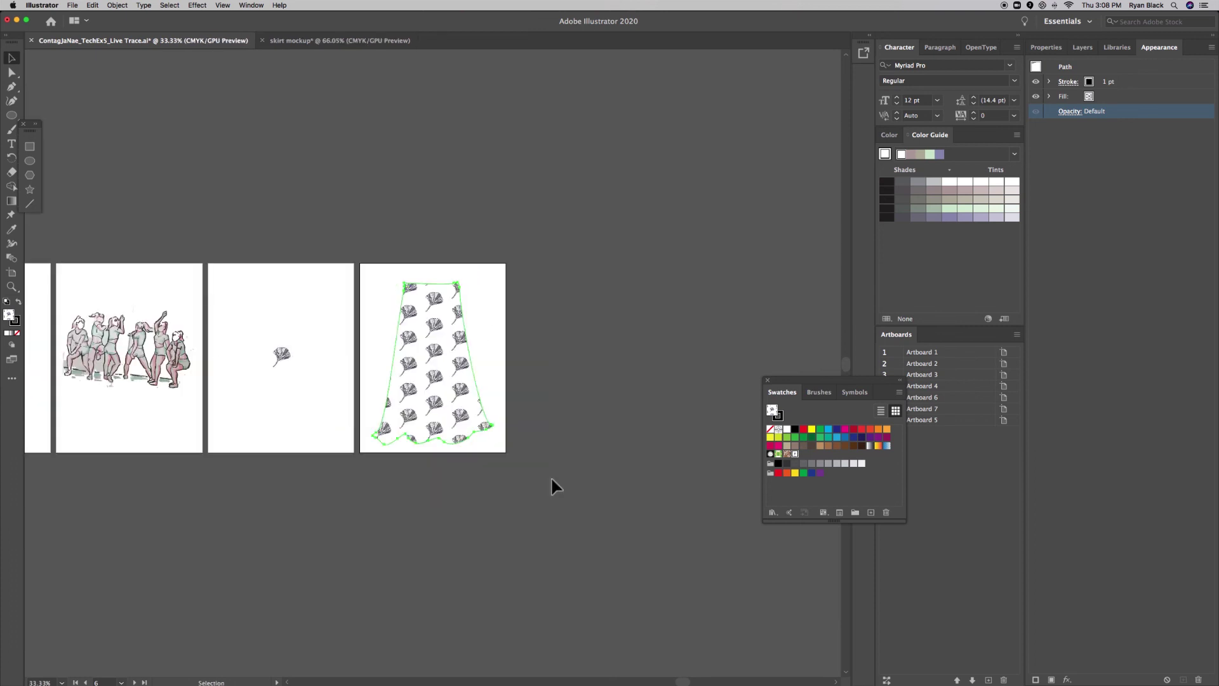
# - Scale the small ginkgo leaf up by its corner handles until it fills Artboard 6
pyautogui.click(552, 480)
pyautogui.hscroll(-5, 501, 458)
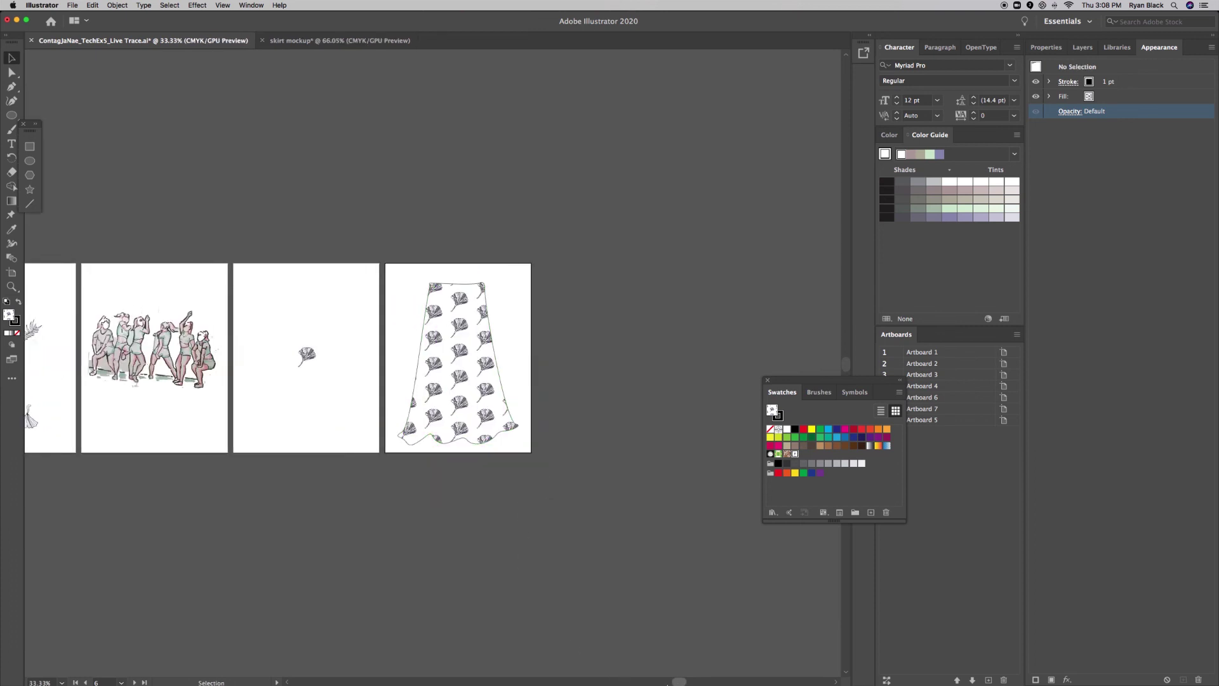
pyautogui.moveTo(417, 343); pyautogui.dragTo(477, 397)
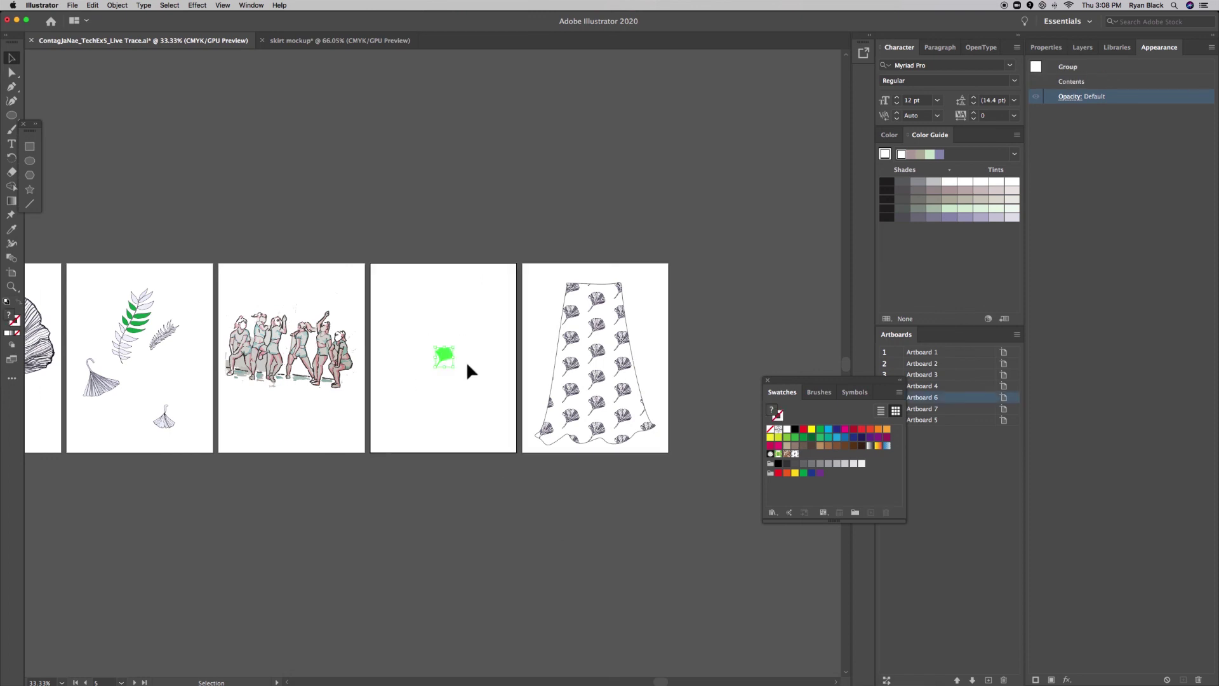
pyautogui.moveTo(453, 349); pyautogui.dragTo(522, 266)
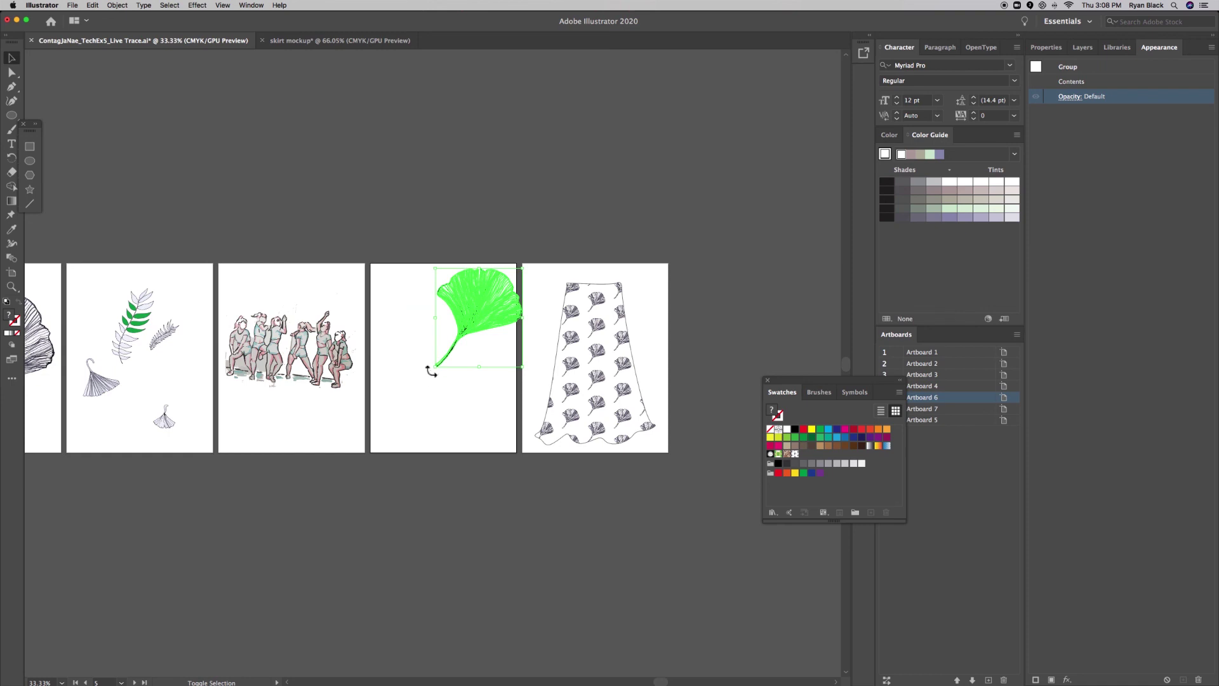
pyautogui.moveTo(436, 367); pyautogui.dragTo(389, 440)
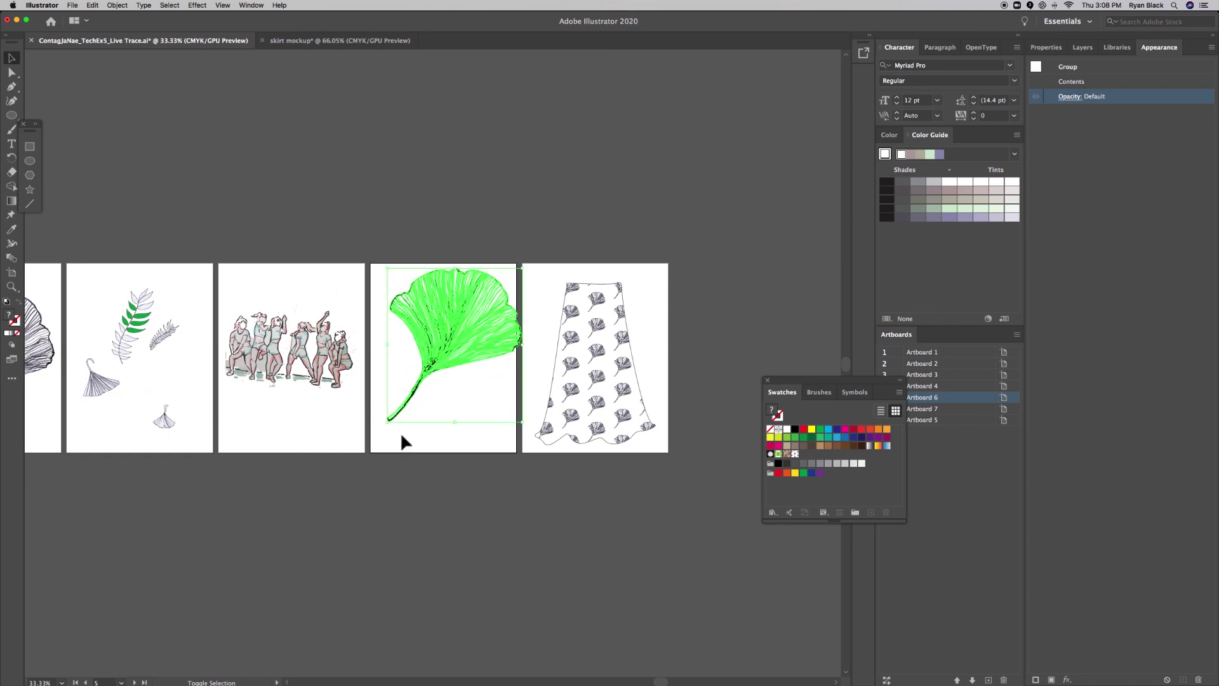
pyautogui.moveTo(435, 361); pyautogui.dragTo(433, 380)
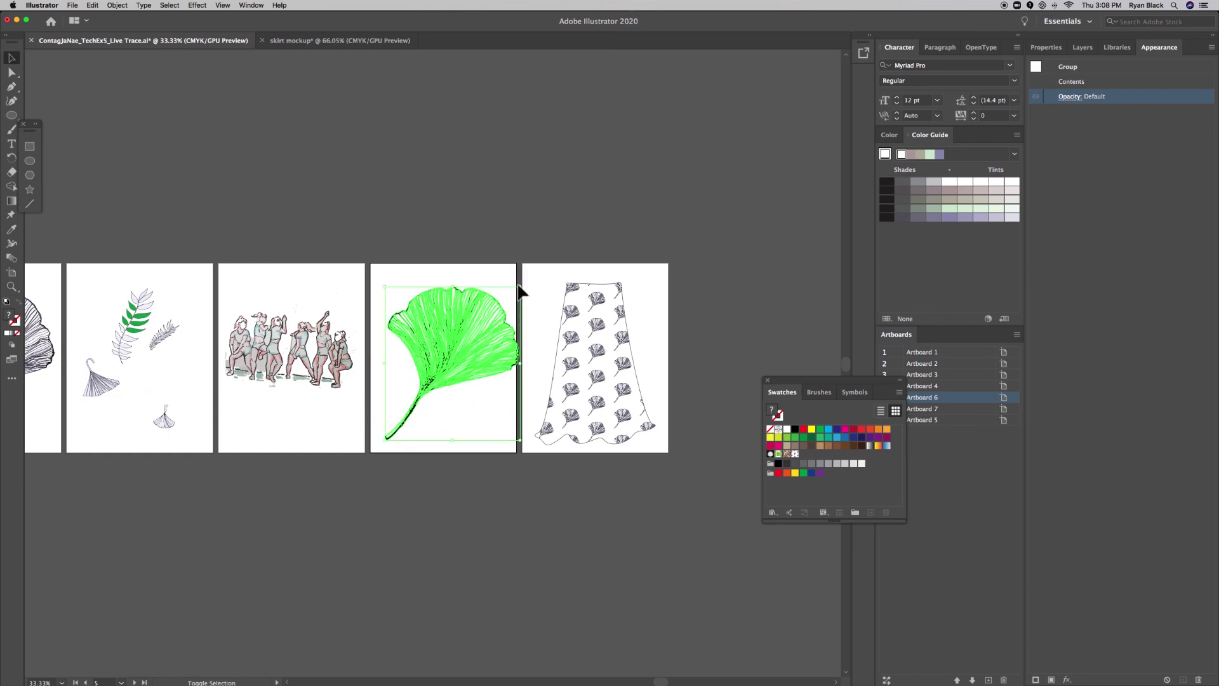
pyautogui.moveTo(519, 287)
pyautogui.mouseDown()
pyautogui.moveTo(526, 230)
pyautogui.moveTo(510, 306)
pyautogui.mouseUp()
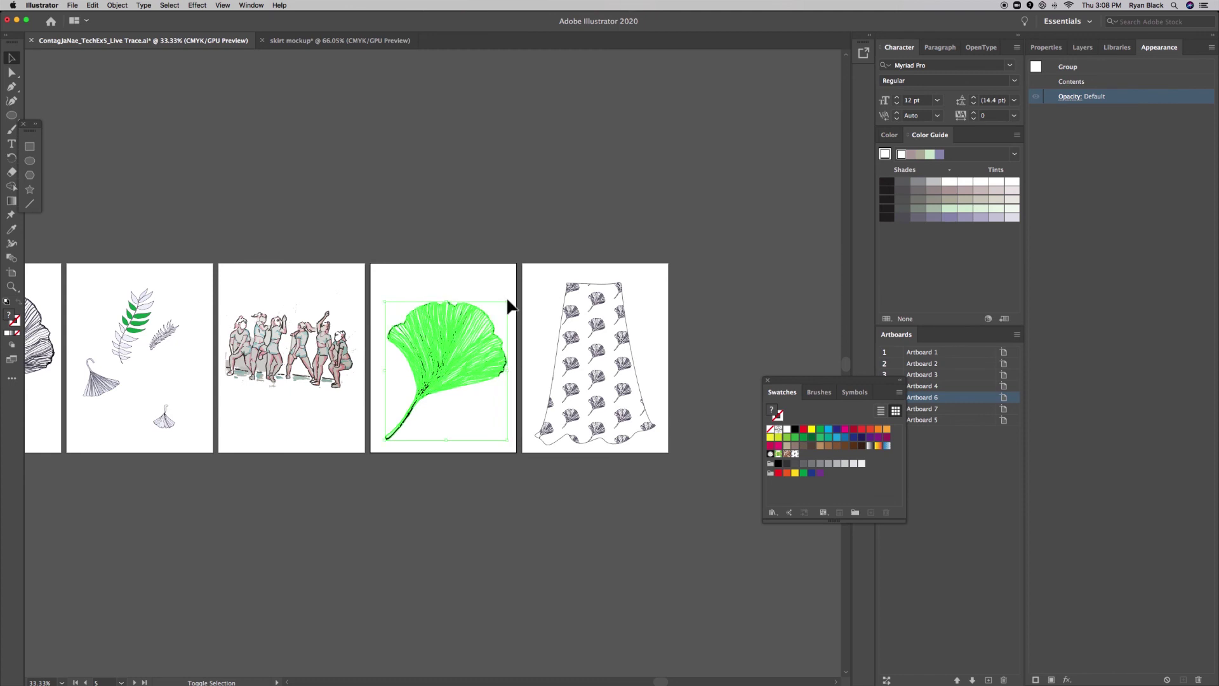
# - Reselect the enlarged ginkgo leaf and shift it slightly upward on its artboard
pyautogui.click(480, 498)
pyautogui.moveTo(381, 296); pyautogui.dragTo(507, 452)
pyautogui.moveTo(444, 372); pyautogui.dragTo(444, 366)
pyautogui.click(478, 506)
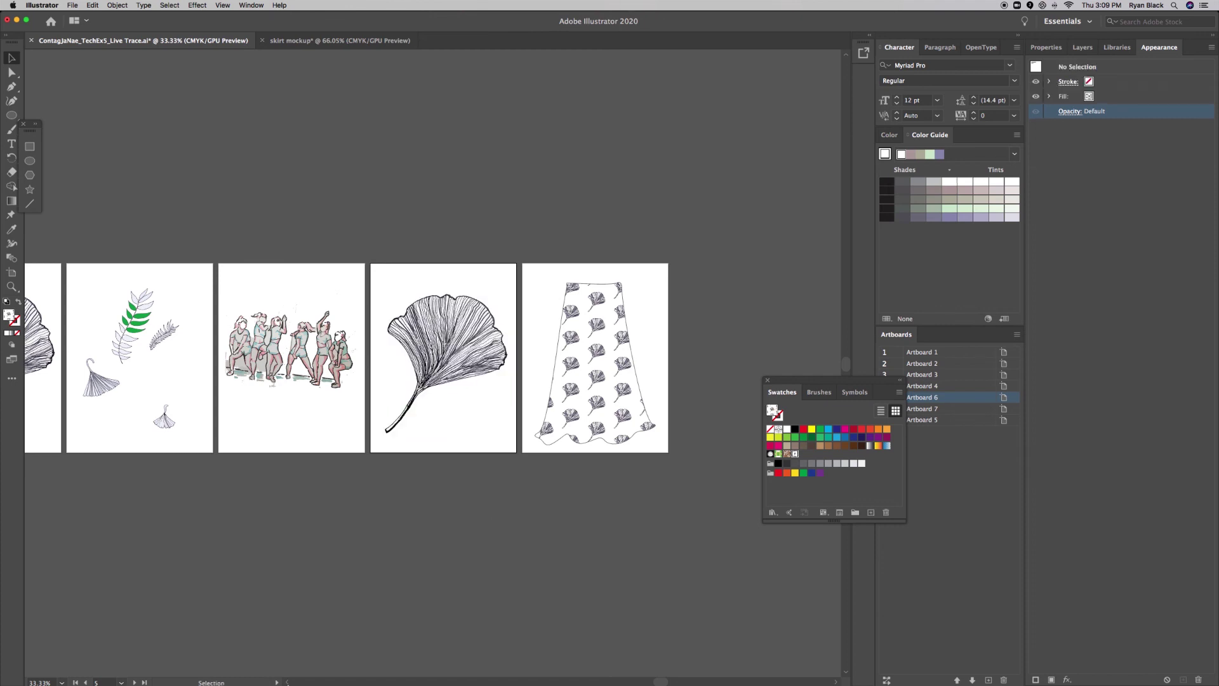
pyautogui.moveTo(277, 682)
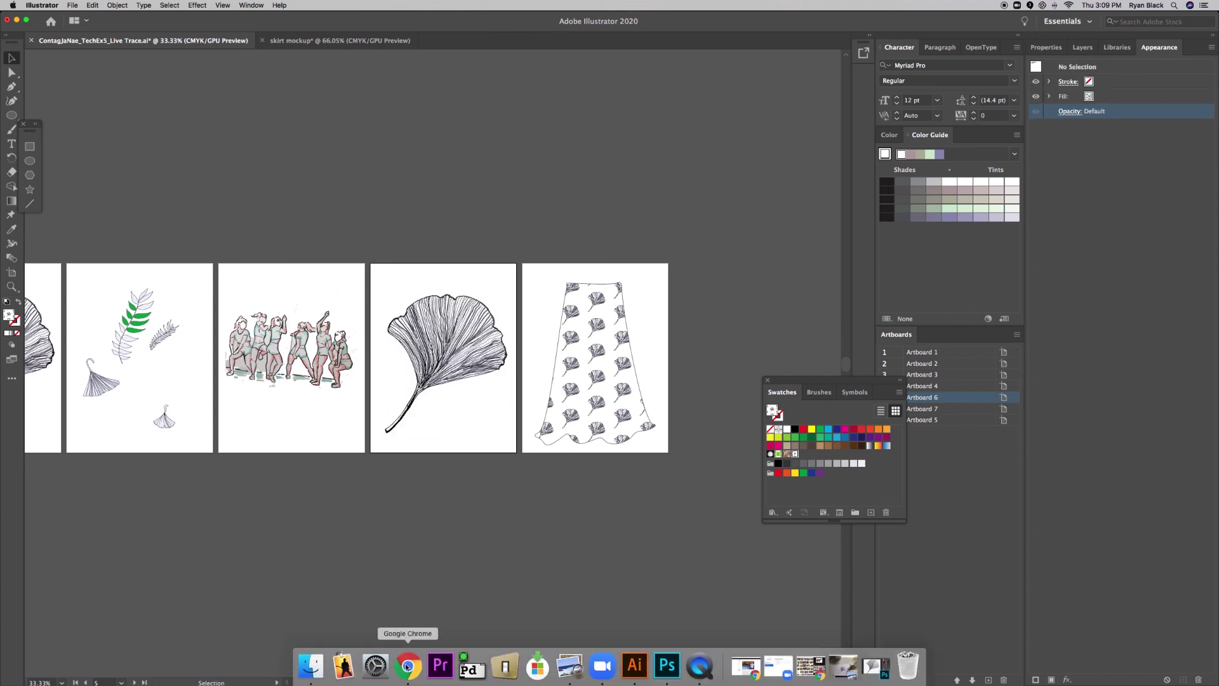
# - In Photoshop, open the ginkgo leaf page (page 3) of the Live Trace .ai file, then return to Illustrator
pyautogui.click(667, 666)
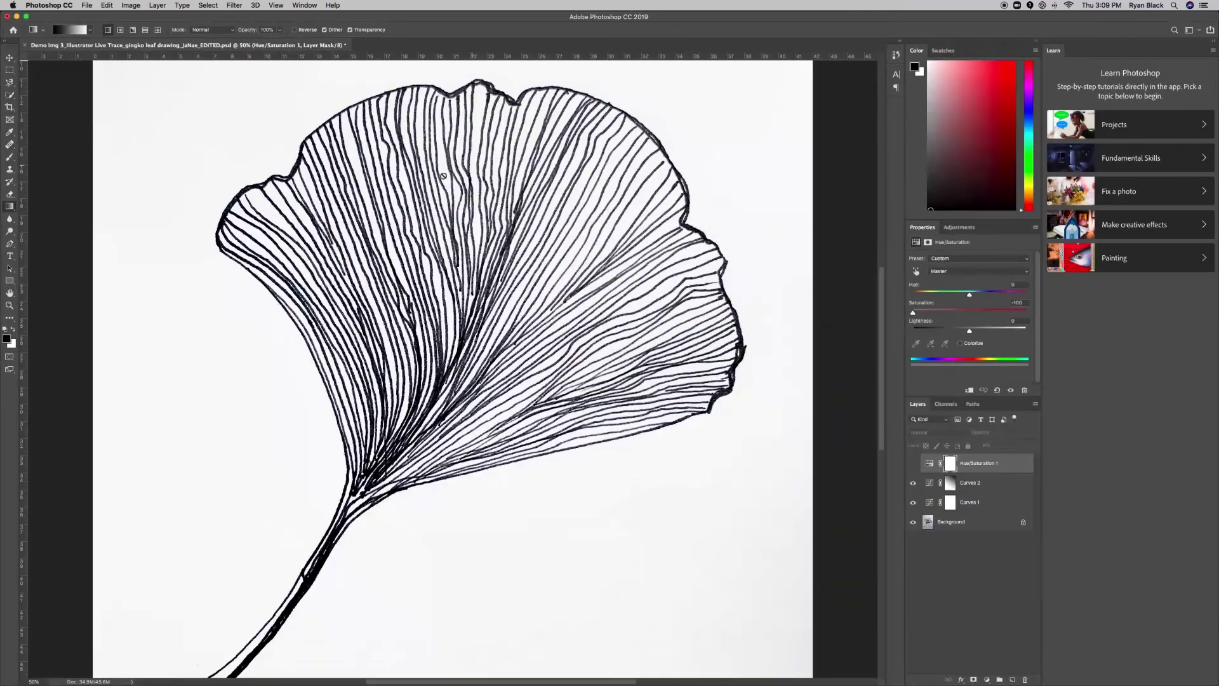
pyautogui.click(86, 5)
pyautogui.click(89, 6)
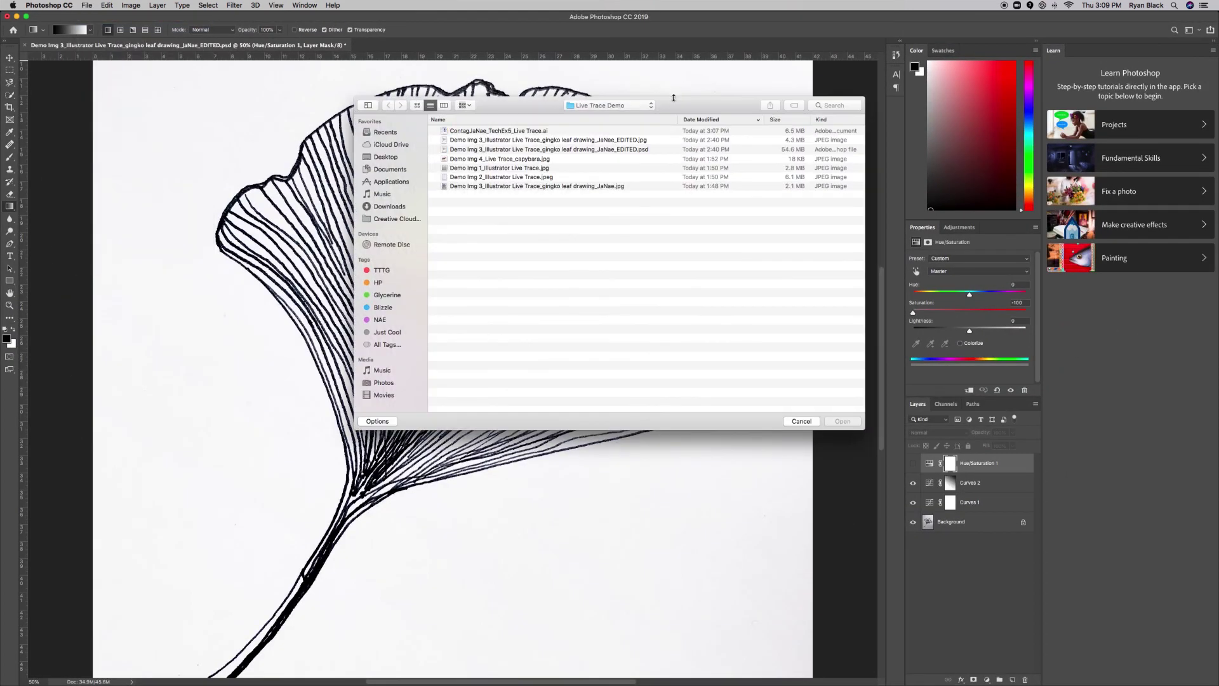
pyautogui.click(531, 131)
pyautogui.click(843, 421)
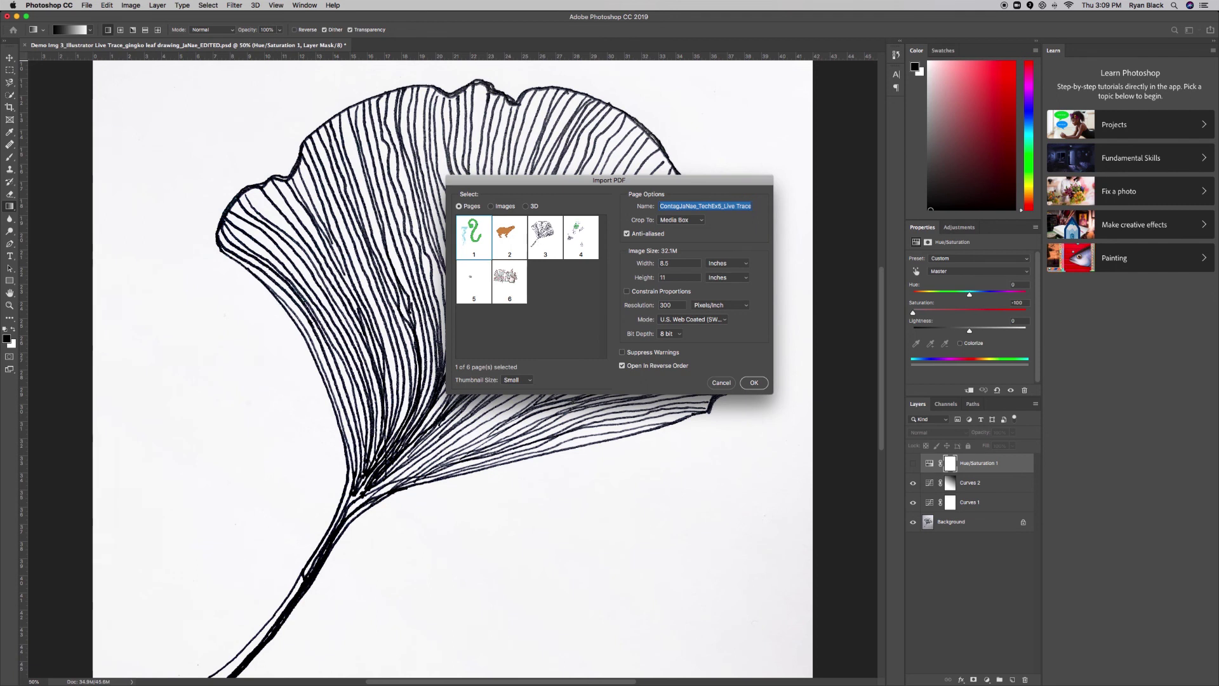
pyautogui.click(755, 383)
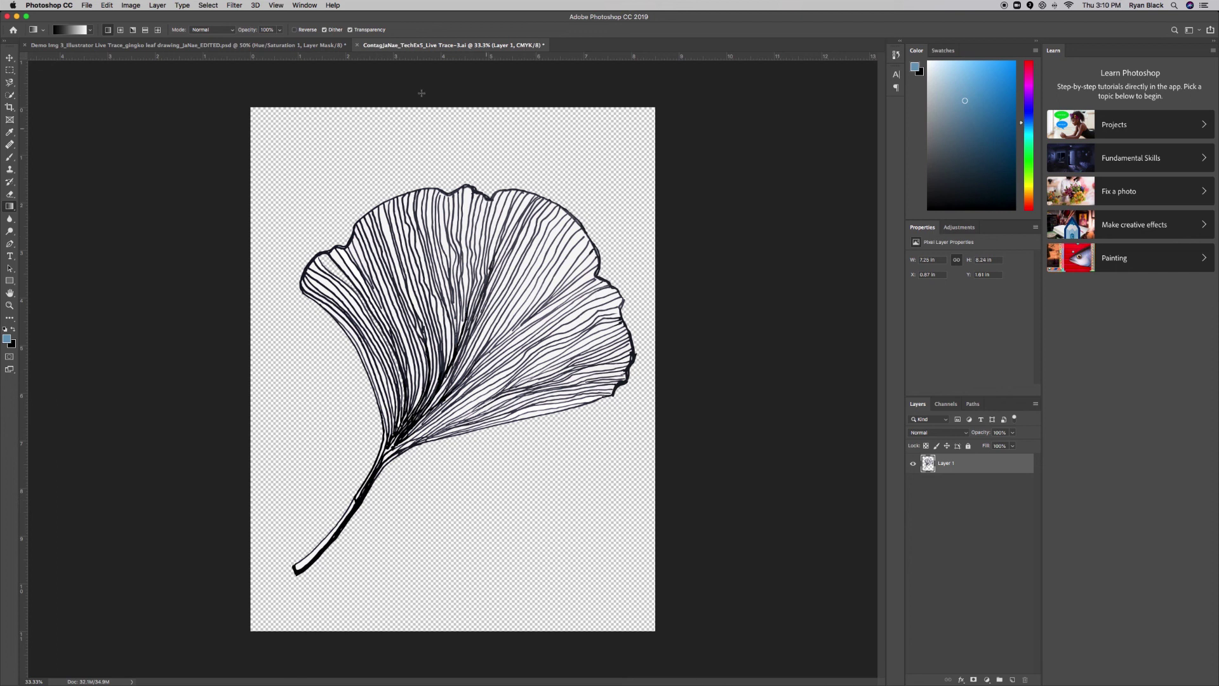
pyautogui.click(106, 47)
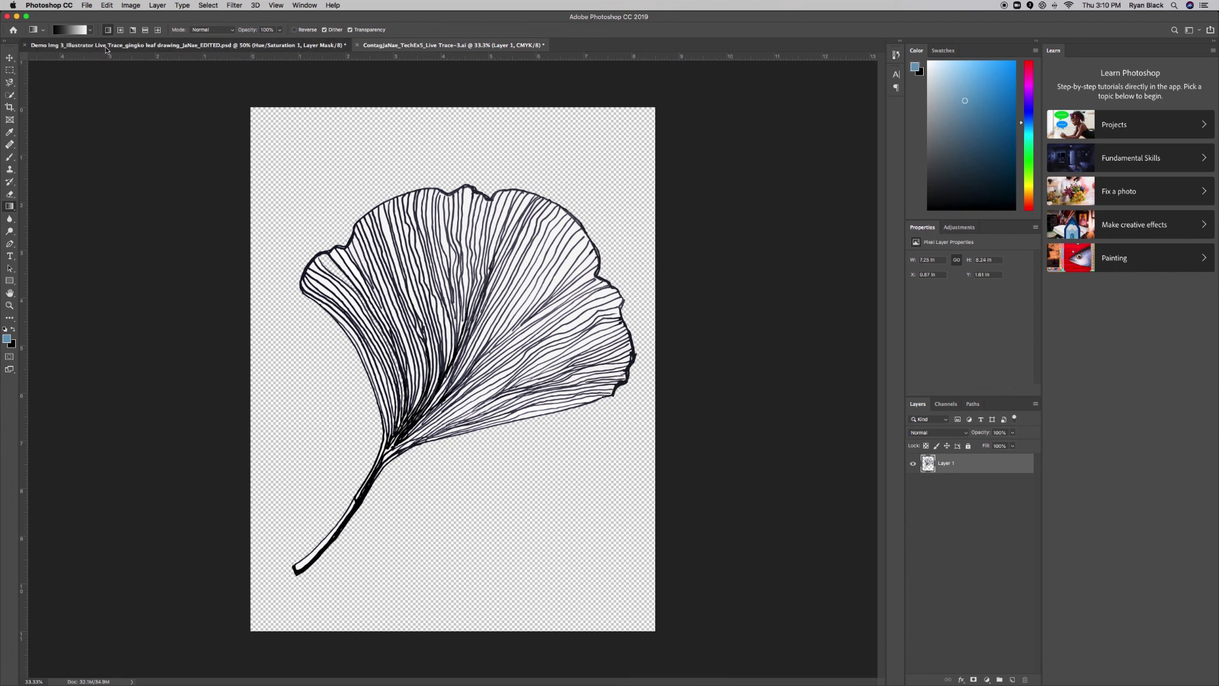
pyautogui.click(17, 17)
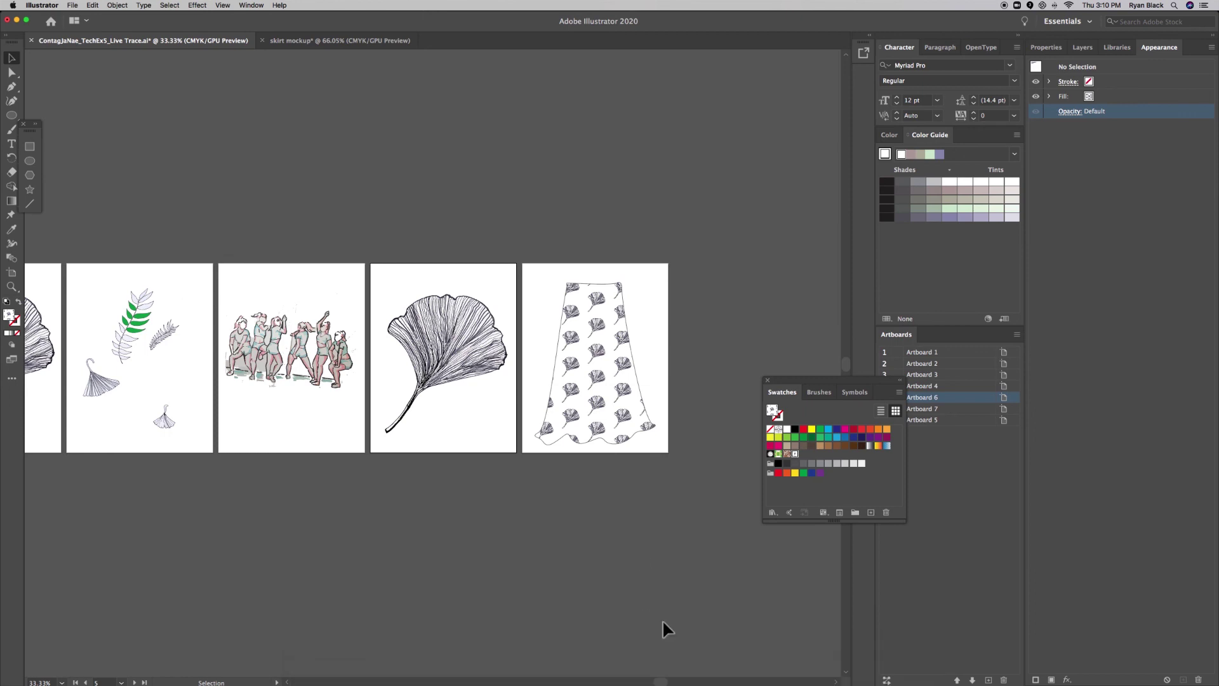
# - Scroll across the artboards and drag the small ginkgo leaf sketch away from the feather sketches
pyautogui.moveTo(661, 682); pyautogui.dragTo(591, 683)
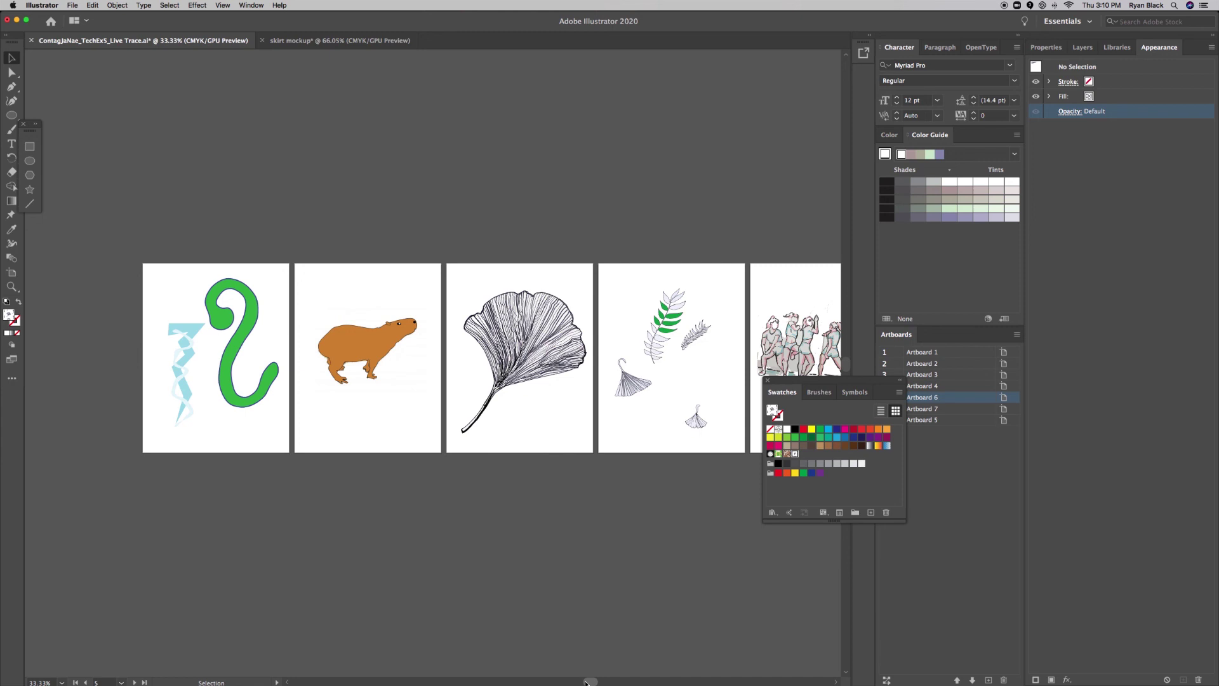
pyautogui.moveTo(586, 683); pyautogui.dragTo(595, 682)
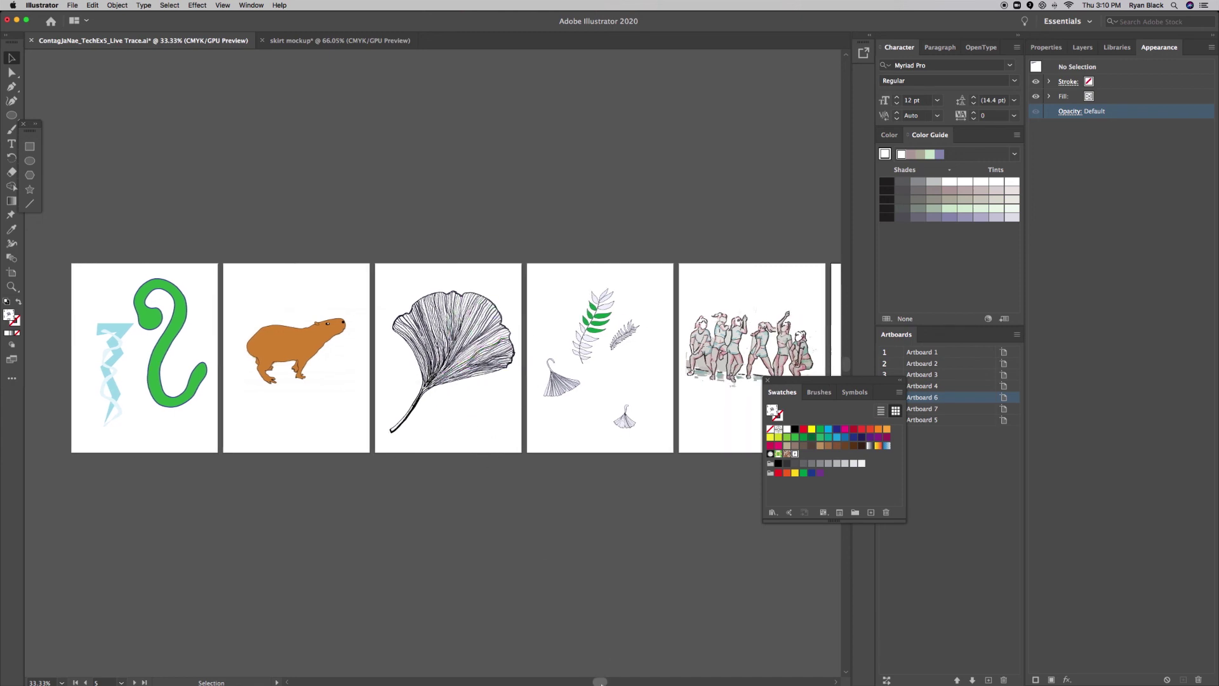
pyautogui.moveTo(601, 682); pyautogui.dragTo(661, 682)
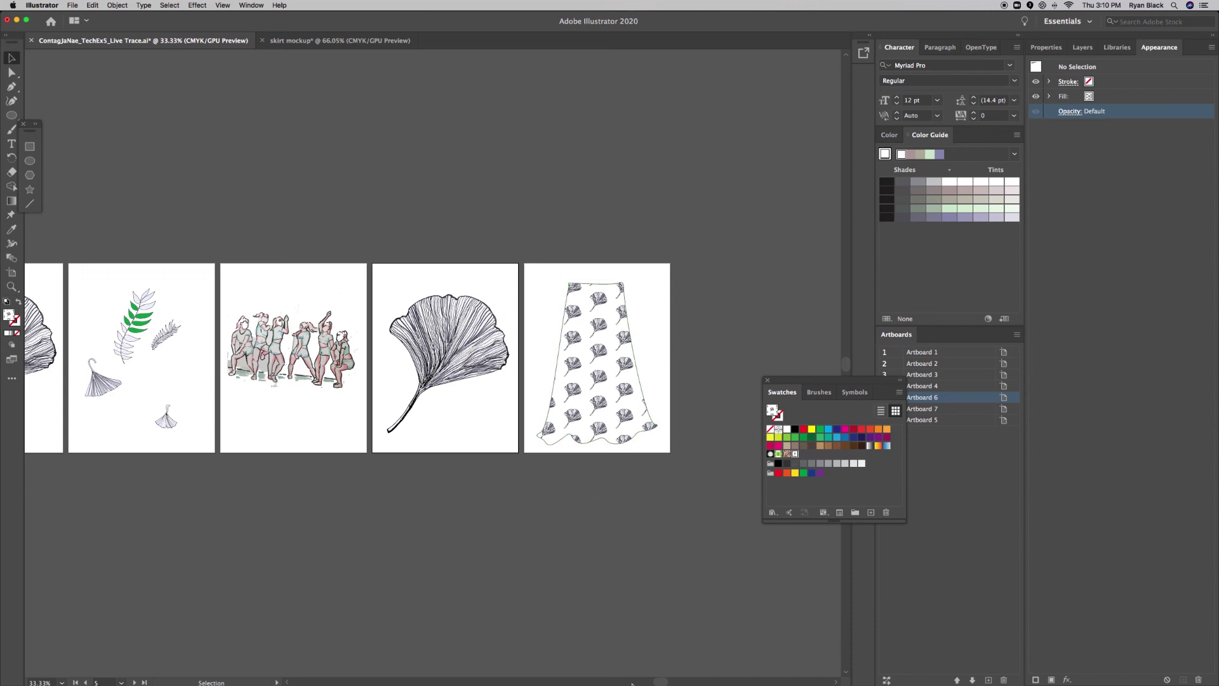
pyautogui.moveTo(660, 682); pyautogui.dragTo(593, 682)
pyautogui.hscroll(5, 280, 428)
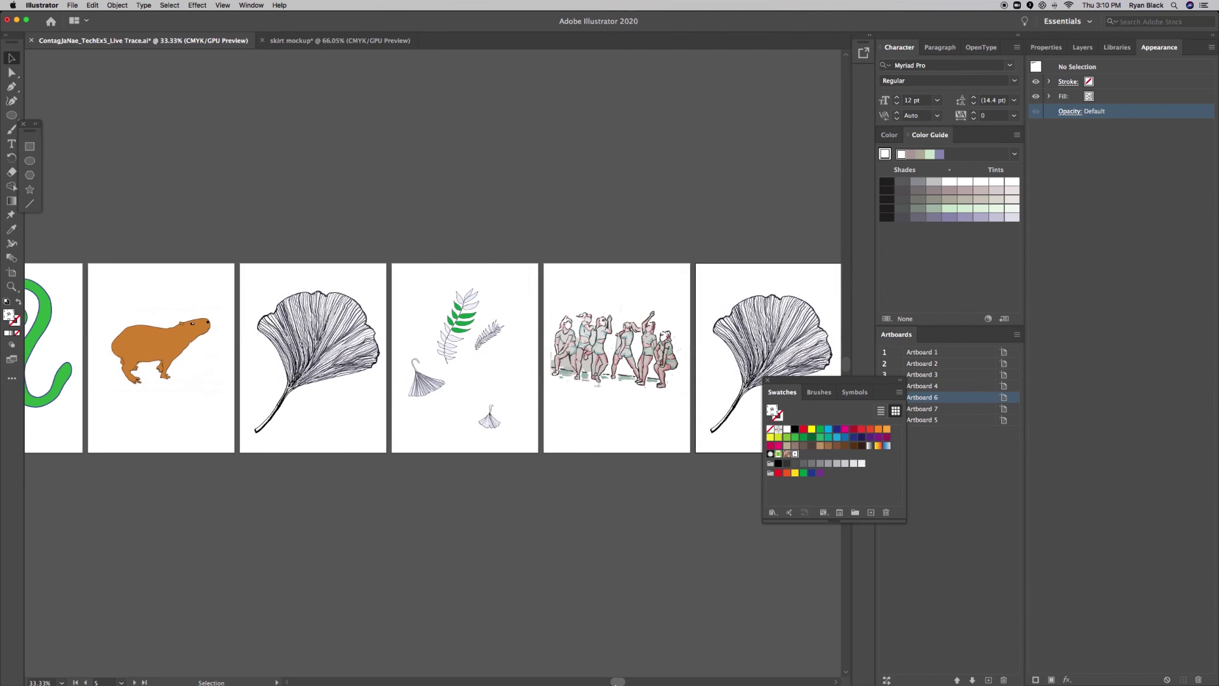
pyautogui.moveTo(463, 380)
pyautogui.mouseDown()
pyautogui.moveTo(444, 390)
pyautogui.moveTo(456, 388)
pyautogui.mouseUp()
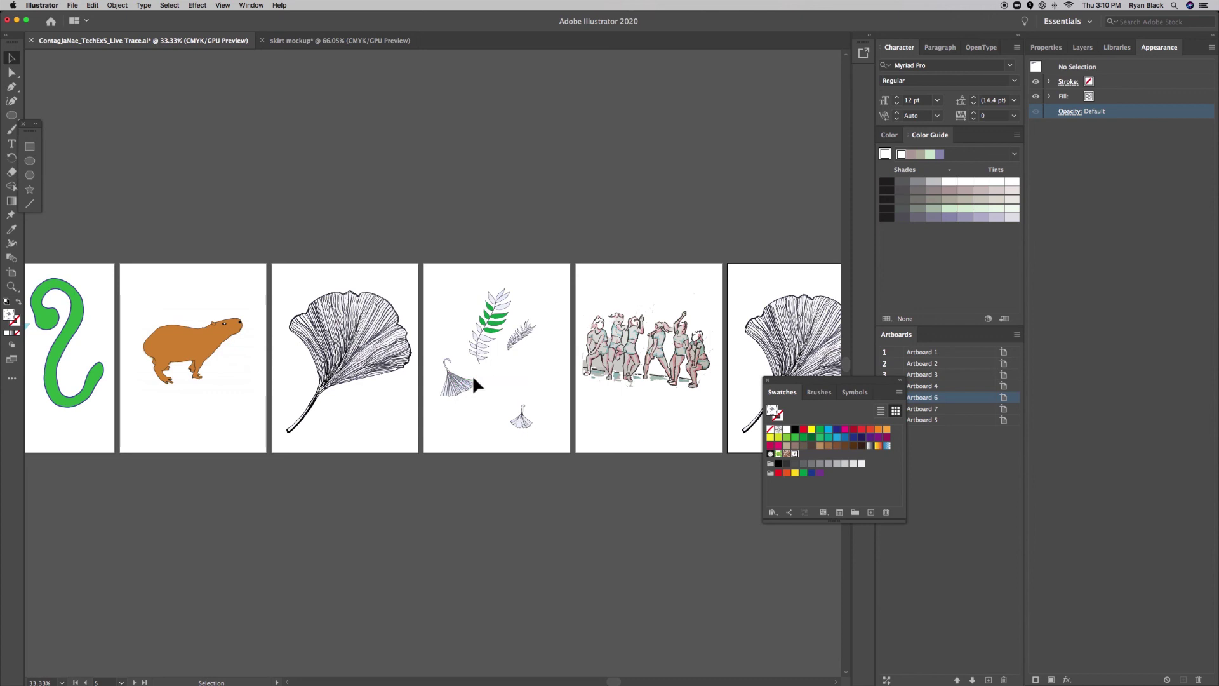